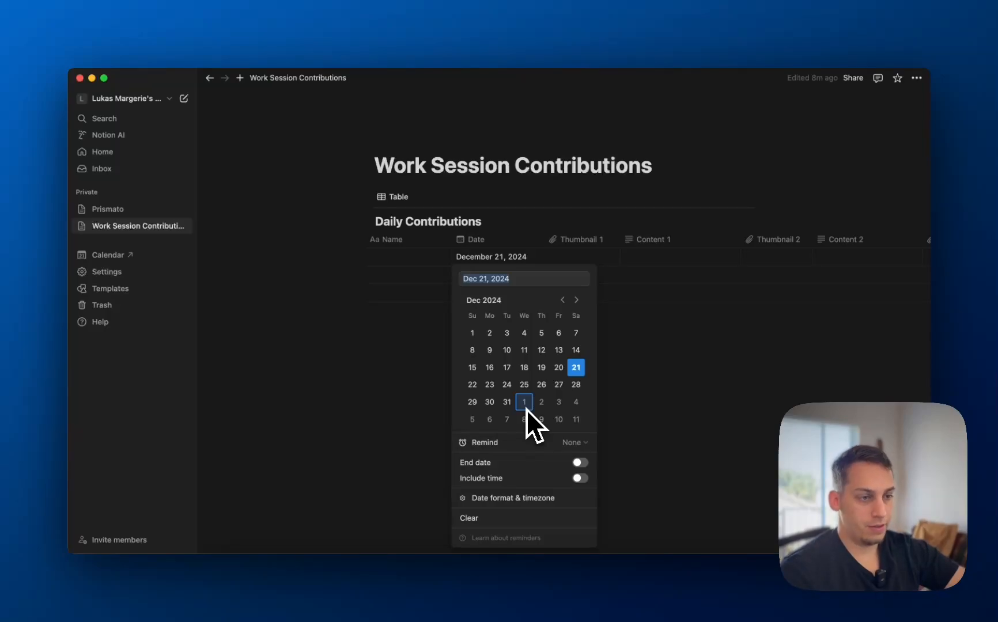
Rename the table view of the Daily Contributions database to 2025.
{"action": "key", "text": "Escape"}
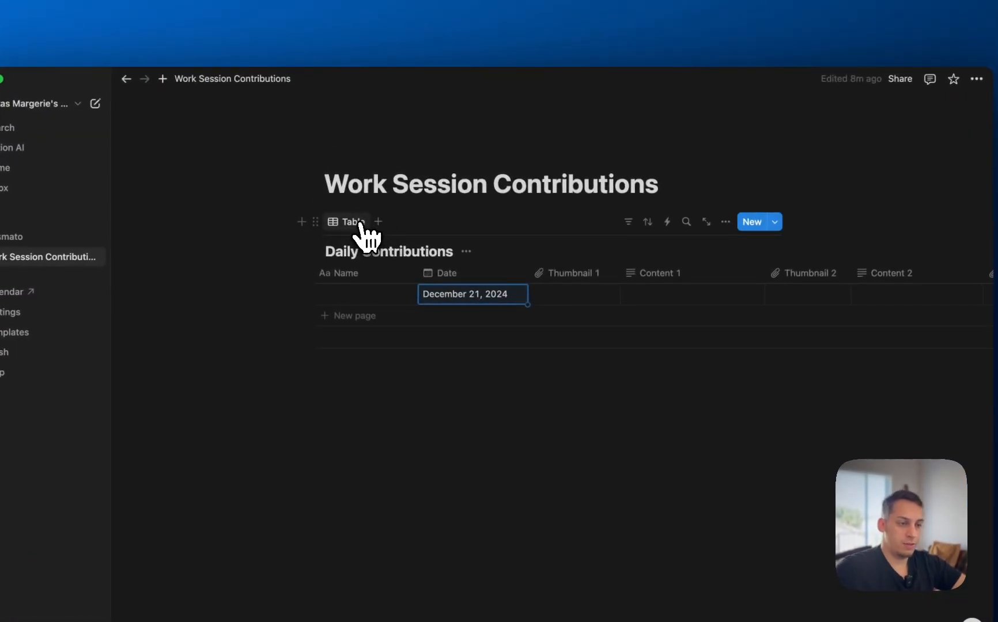
{"action": "left_click", "coordinate": [355, 223]}
{"action": "left_click", "coordinate": [371, 265]}
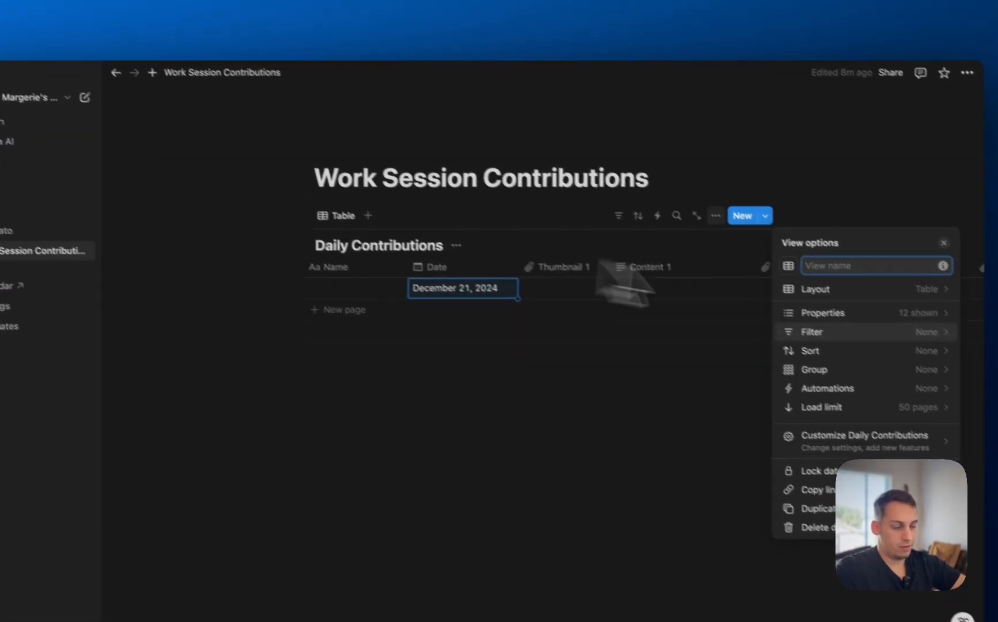
{"action": "type", "text": "2025"}
{"action": "key", "text": "Return"}
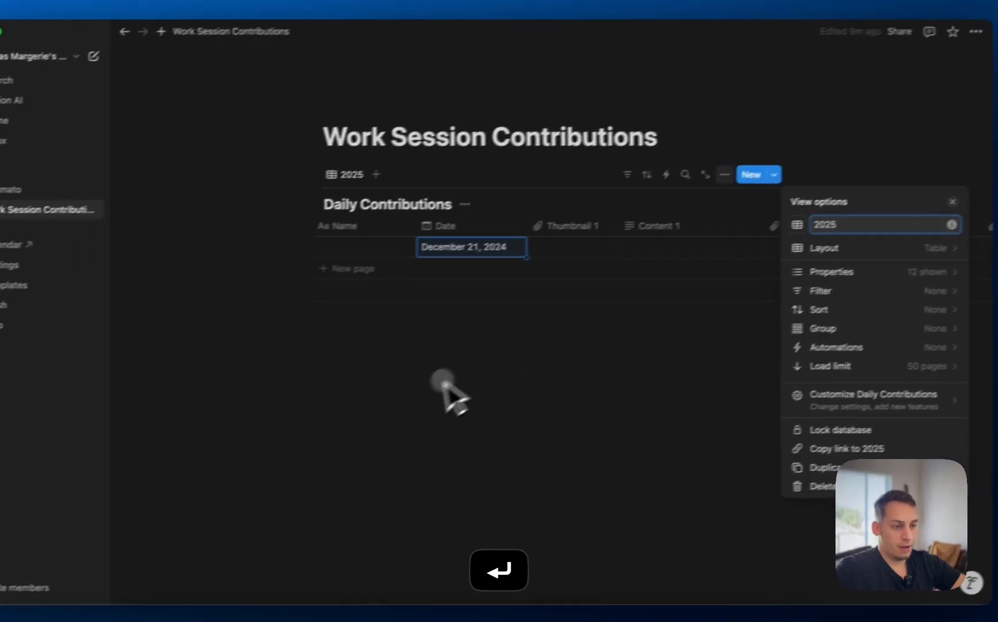
{"action": "left_click", "coordinate": [386, 308]}
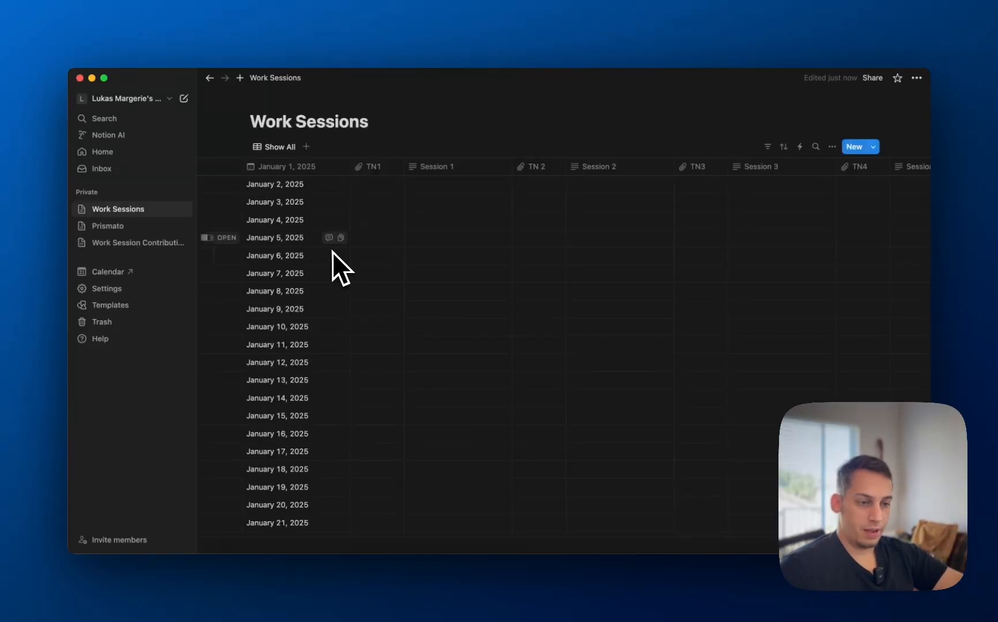
Rename the January 1, 2025 date property in the Work Sessions database to Dates.
{"action": "scroll", "coordinate": [320, 473], "scroll_direction": "down", "scroll_amount": 10}
{"action": "scroll", "coordinate": [320, 473], "scroll_direction": "up", "scroll_amount": 15}
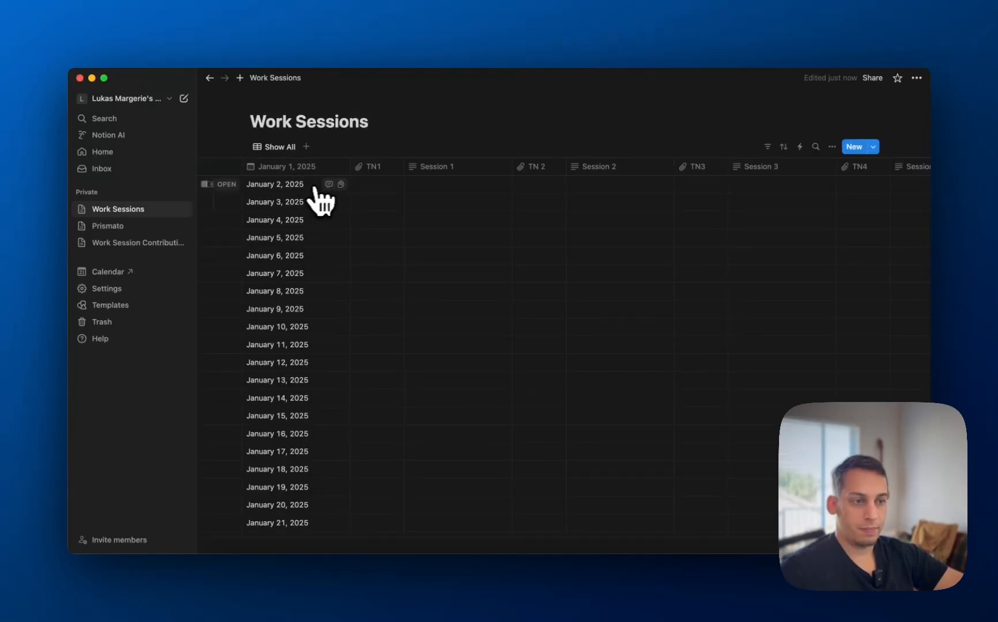
{"action": "left_click", "coordinate": [334, 170]}
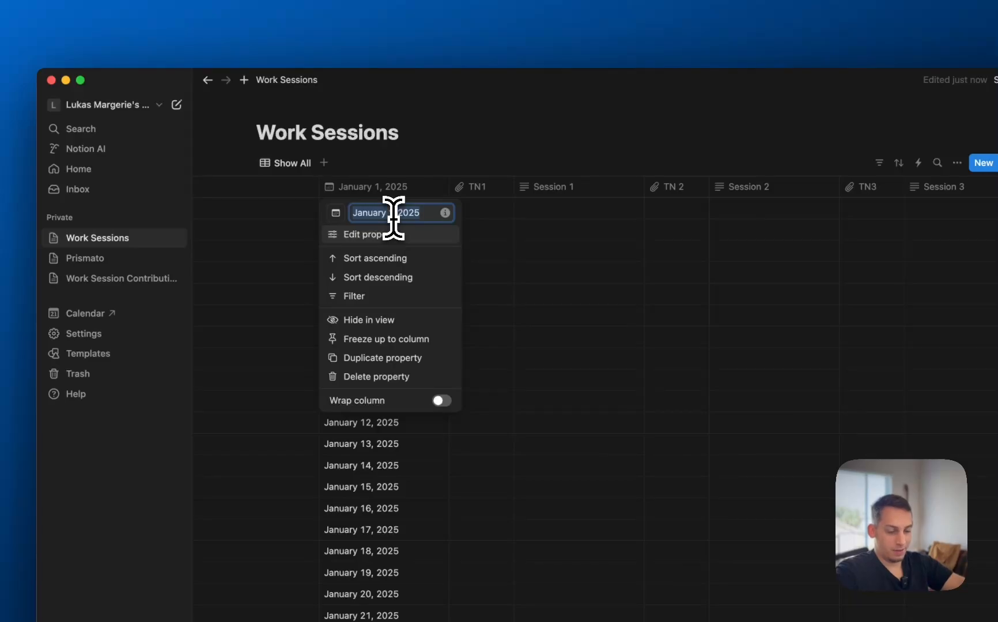
{"action": "key", "text": "Return"}
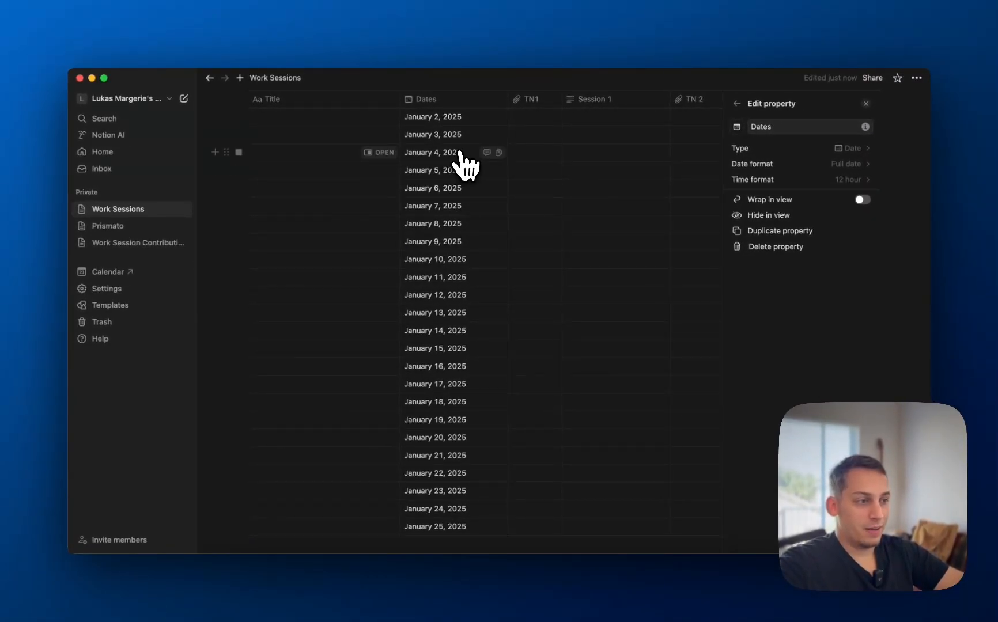
{"action": "left_click", "coordinate": [577, 153]}
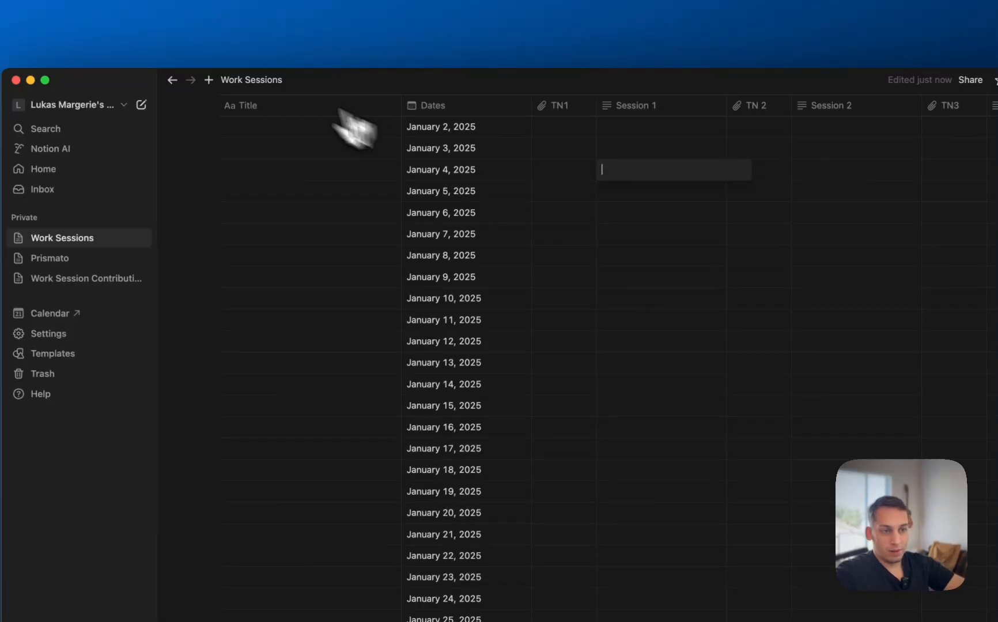
Compare the date rows and columns of the Work Session Contributions page with those of the Work Sessions database.
{"action": "left_click", "coordinate": [90, 277]}
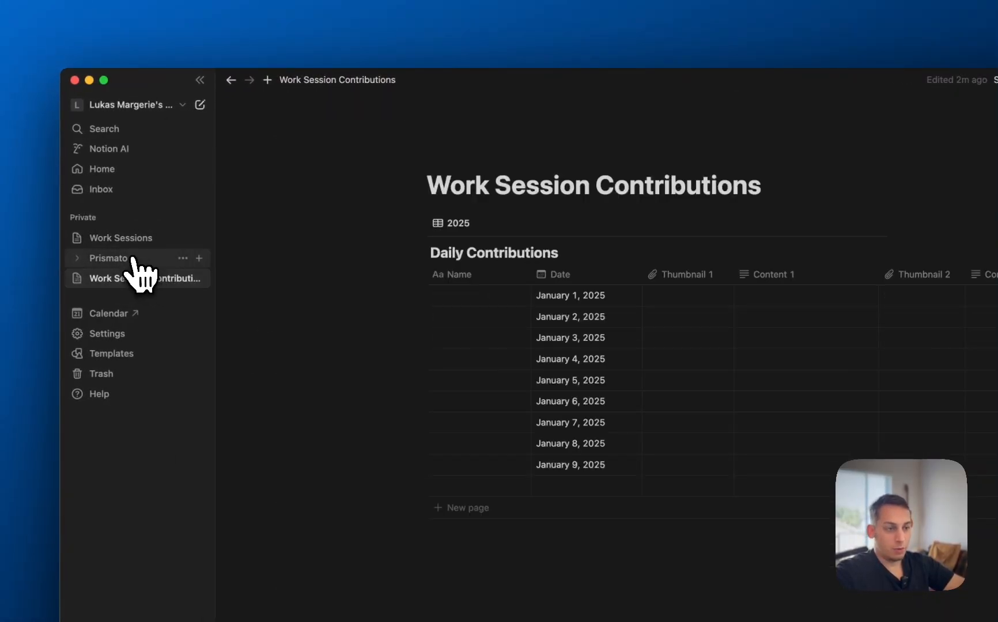
{"action": "left_click", "coordinate": [126, 241]}
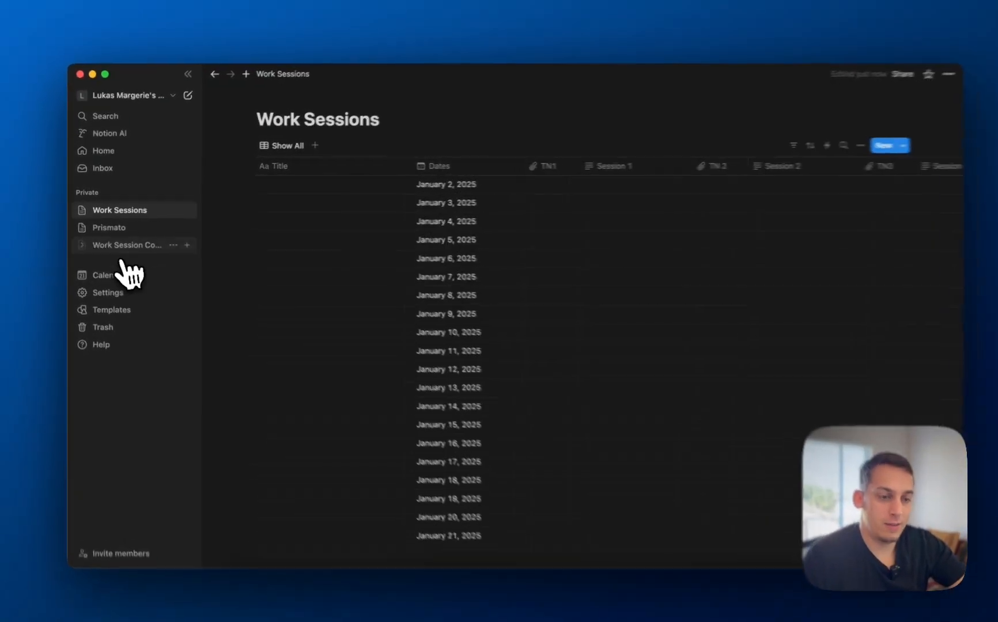
{"action": "left_click", "coordinate": [127, 242]}
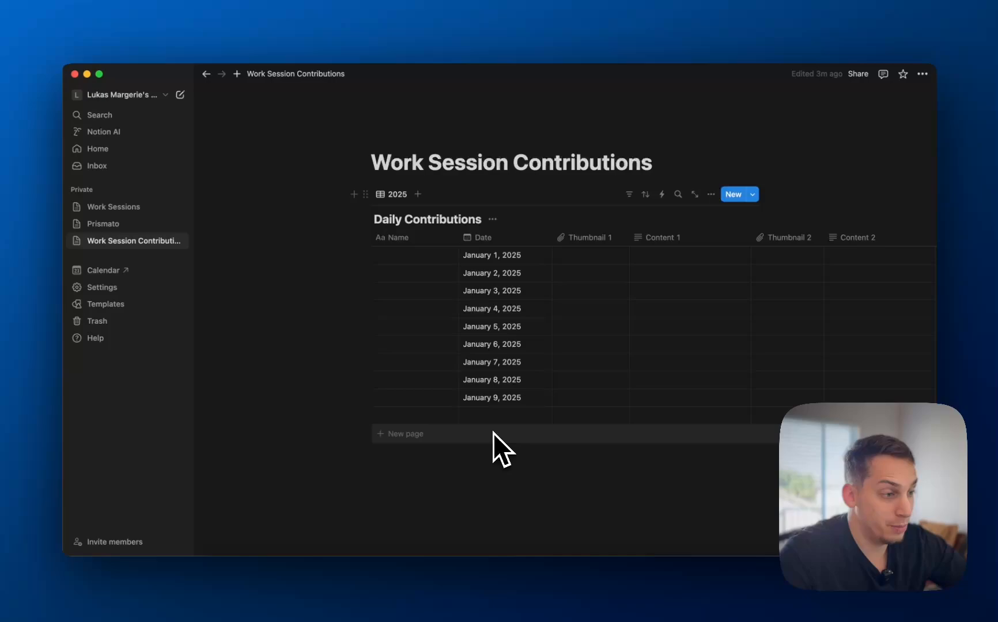
{"action": "scroll", "coordinate": [529, 329], "scroll_direction": "right", "scroll_amount": 5}
{"action": "scroll", "coordinate": [529, 328], "scroll_direction": "left", "scroll_amount": 5}
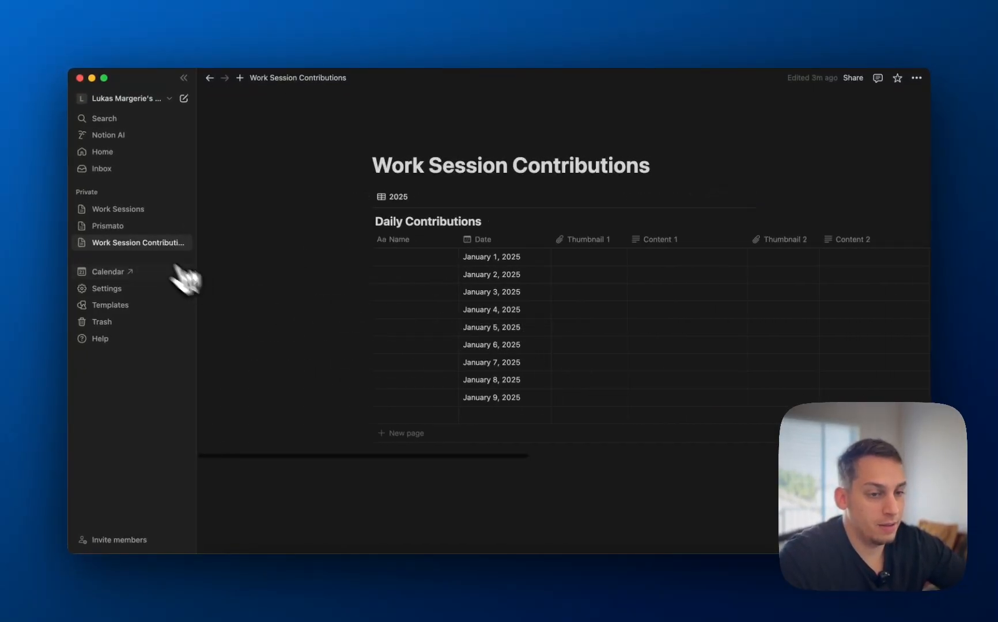
{"action": "left_click", "coordinate": [142, 209]}
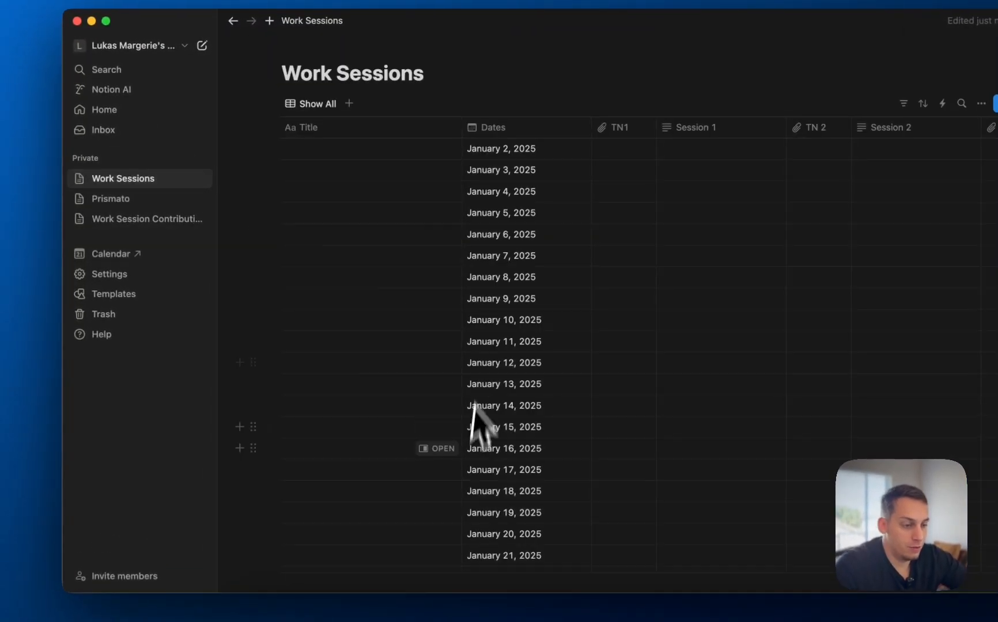
{"action": "scroll", "coordinate": [474, 449], "scroll_direction": "down", "scroll_amount": 12}
{"action": "scroll", "coordinate": [475, 467], "scroll_direction": "up", "scroll_amount": 12}
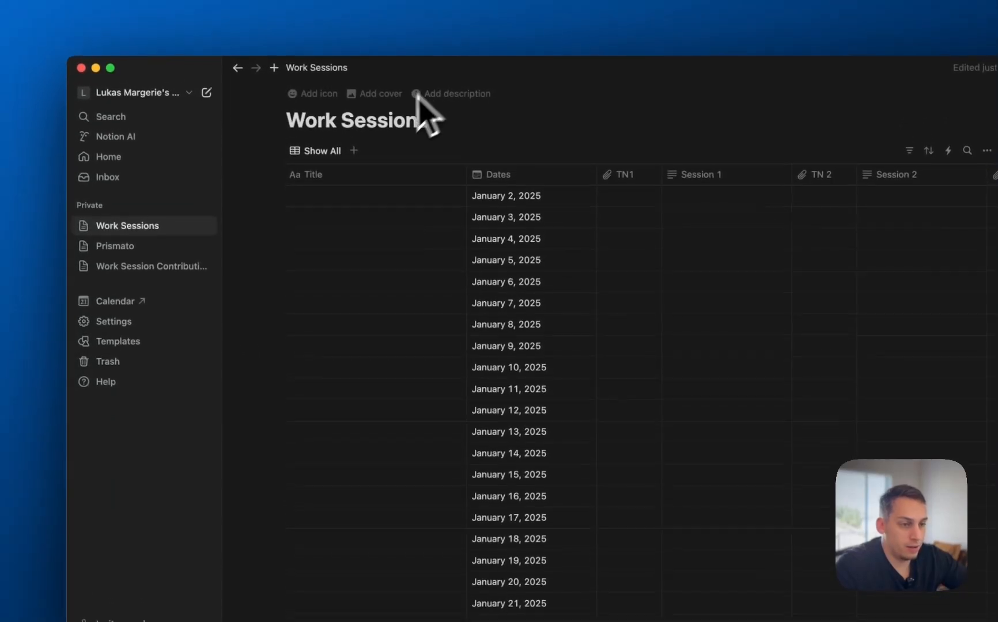
{"action": "left_click", "coordinate": [152, 274]}
{"action": "left_click", "coordinate": [424, 467]}
{"action": "type", "text": "/"}
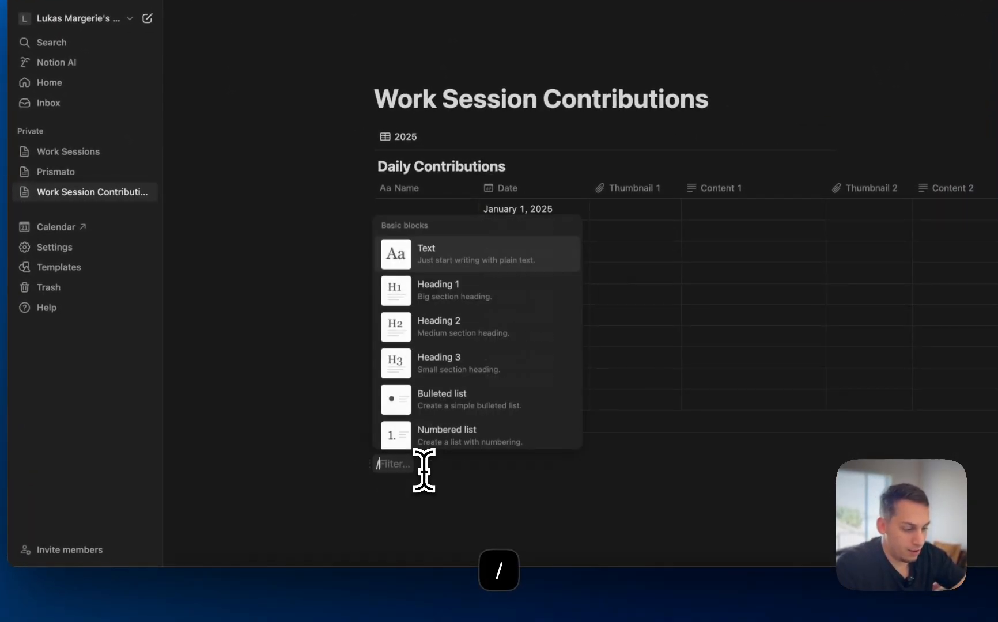
{"action": "type", "text": "impor"}
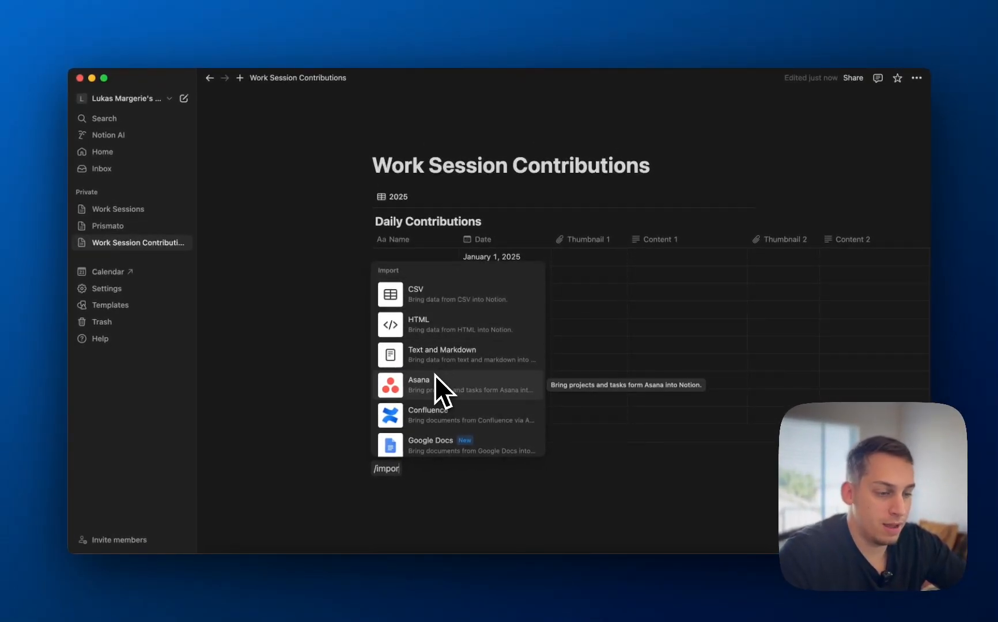
{"action": "left_click", "coordinate": [405, 483]}
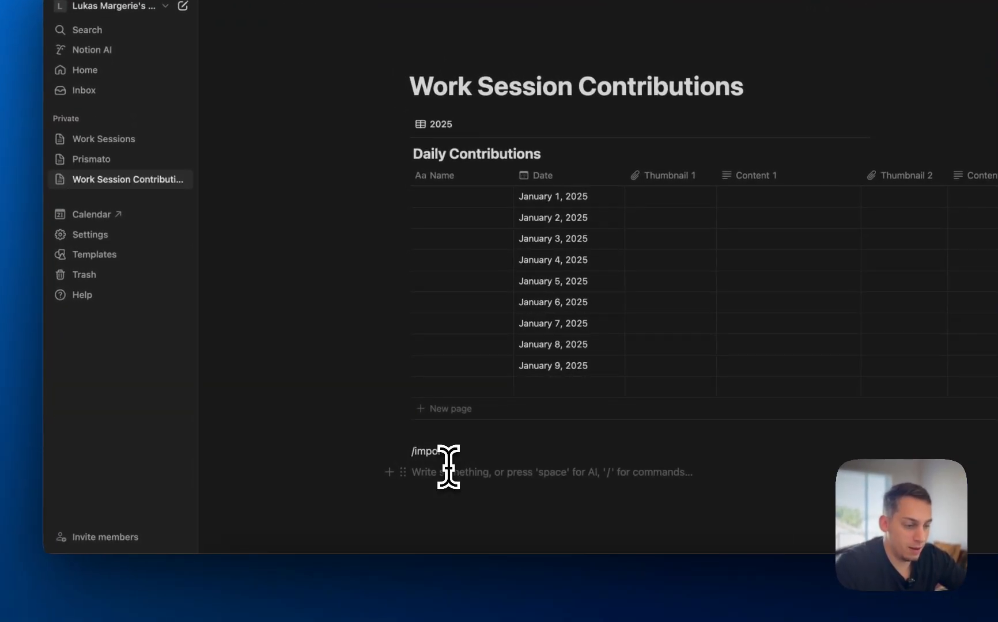
{"action": "triple_click", "coordinate": [443, 460]}
{"action": "key", "text": "BackSpace"}
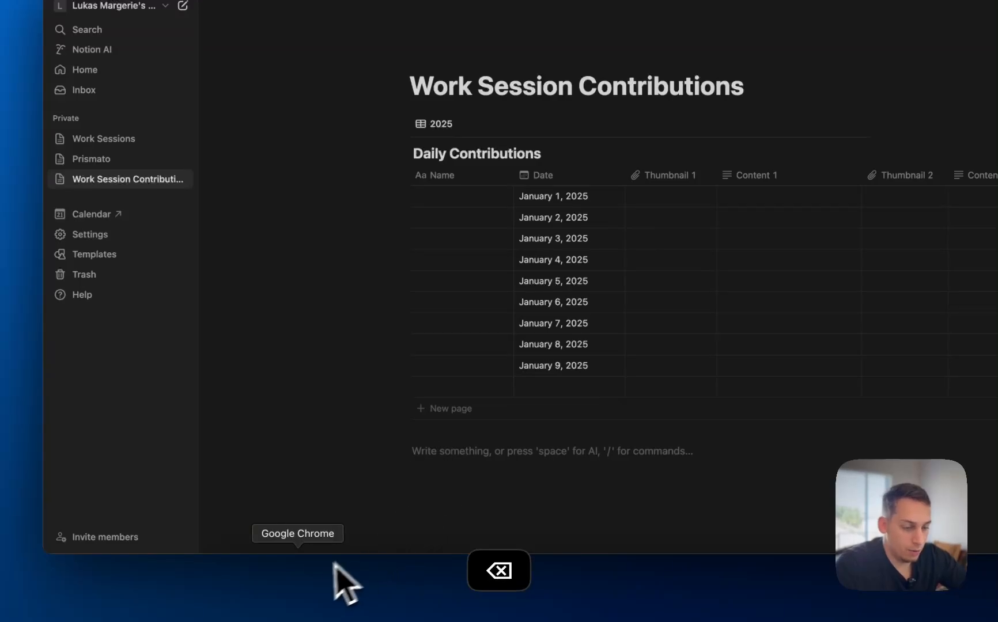
Switch to Chrome and view the date column in the 2025 Google Sheets spreadsheet.
{"action": "left_click", "coordinate": [303, 579]}
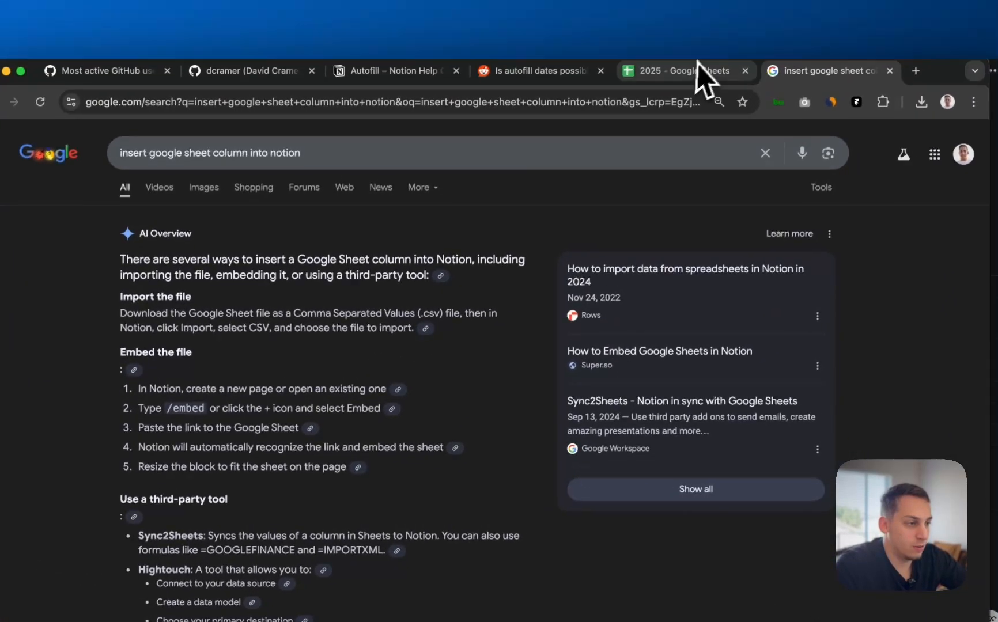
{"action": "left_click", "coordinate": [697, 77]}
{"action": "left_click", "coordinate": [108, 391]}
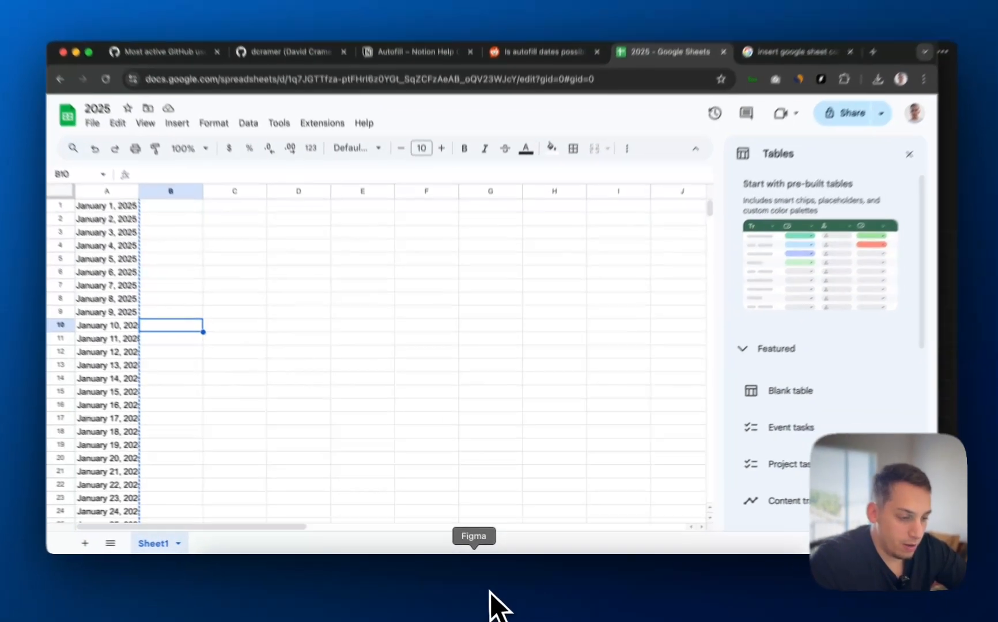
Check the contributions plan in Figma, and return to the Work Sessions database in Notion.
{"action": "left_click", "coordinate": [487, 593]}
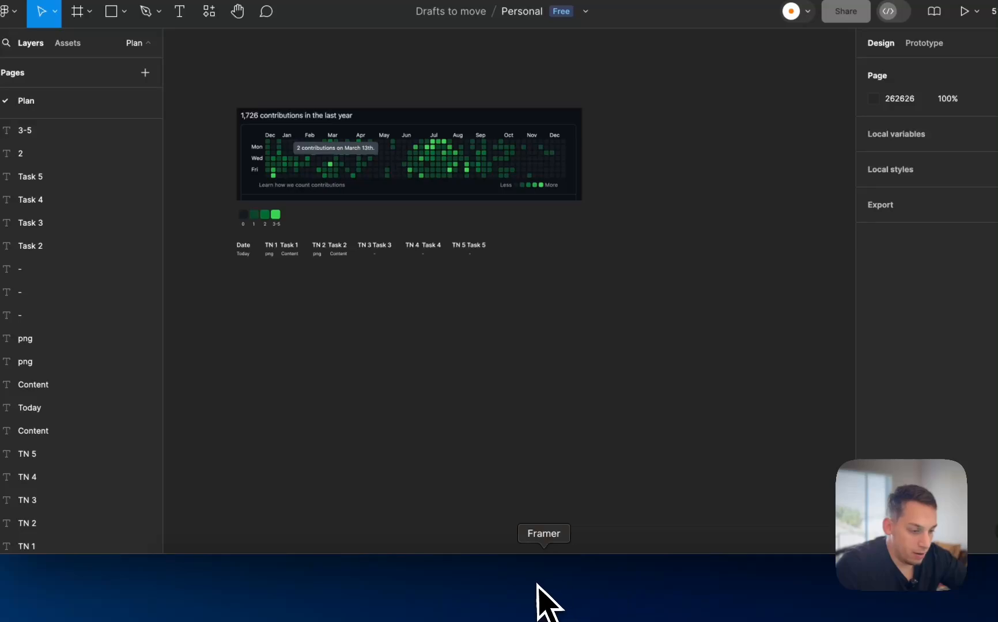
{"action": "left_click", "coordinate": [390, 581]}
{"action": "left_click", "coordinate": [58, 136]}
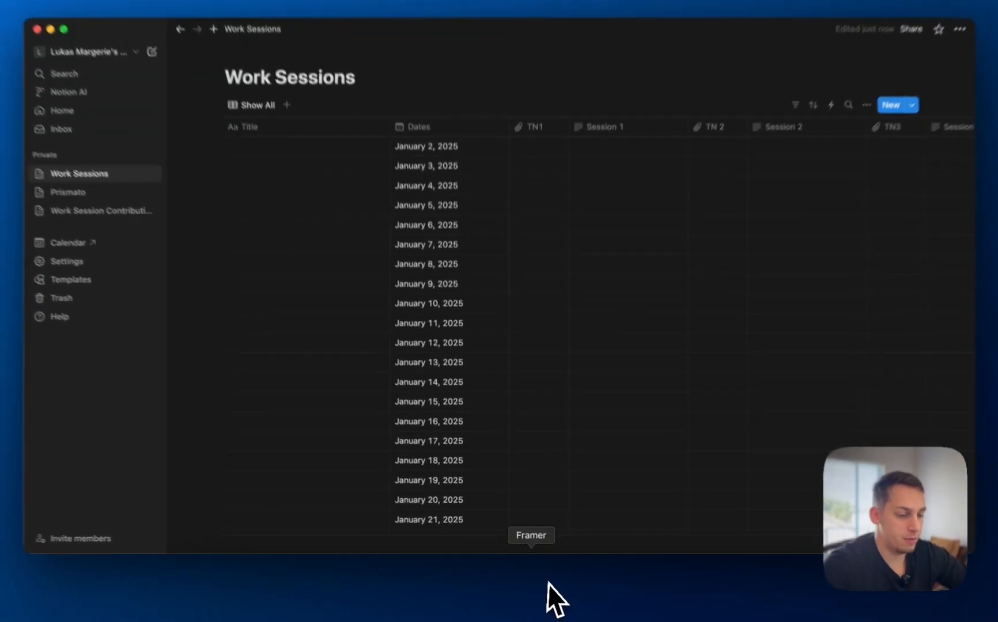
Switch to Framer and examine the GitHub Project and the Home page of the Folio 07/24 project.
{"action": "left_click", "coordinate": [536, 602]}
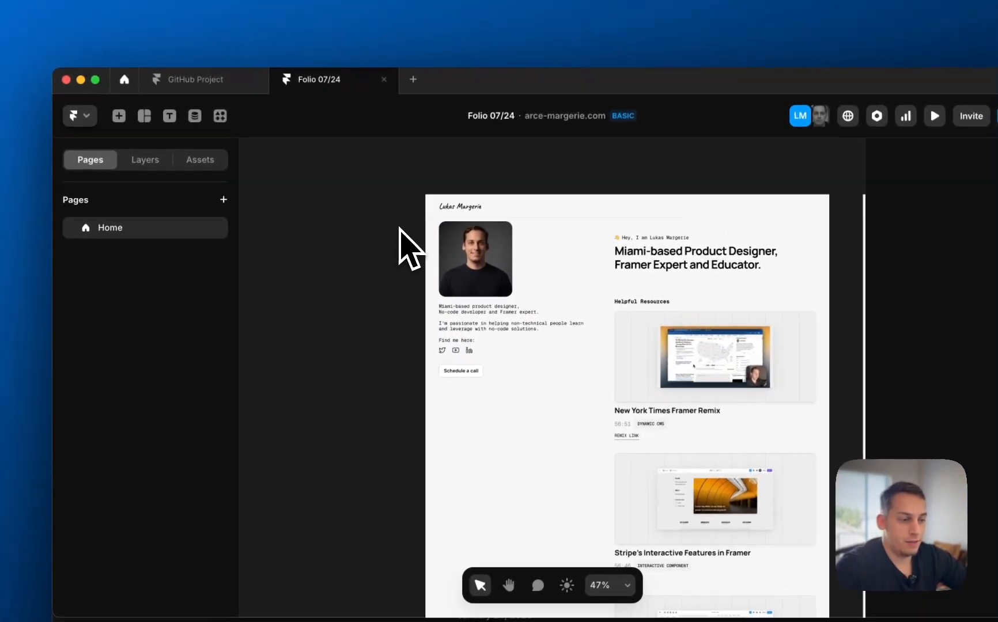
{"action": "left_click", "coordinate": [219, 91]}
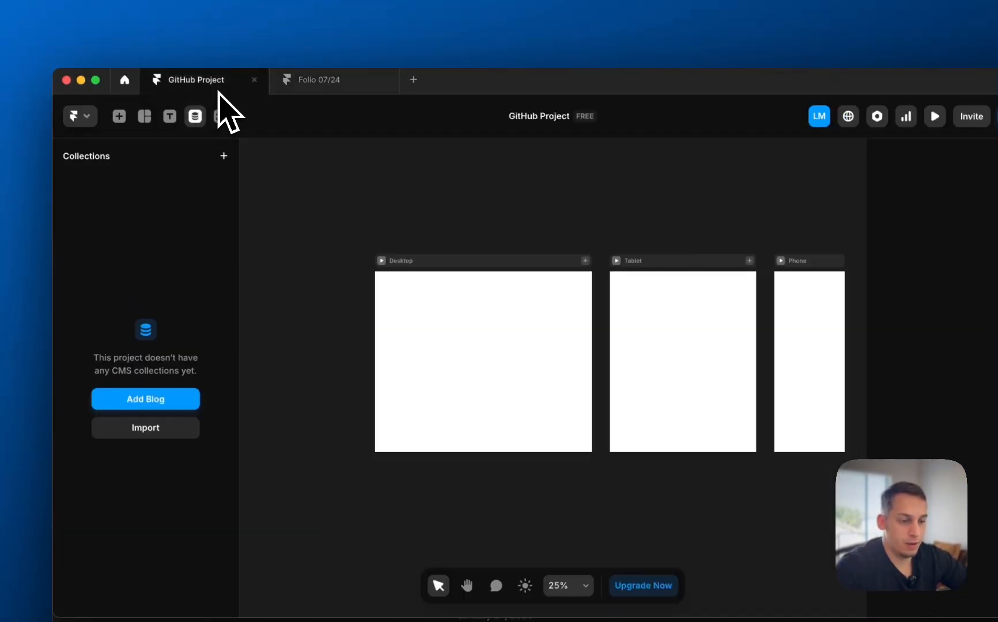
{"action": "left_click", "coordinate": [316, 81]}
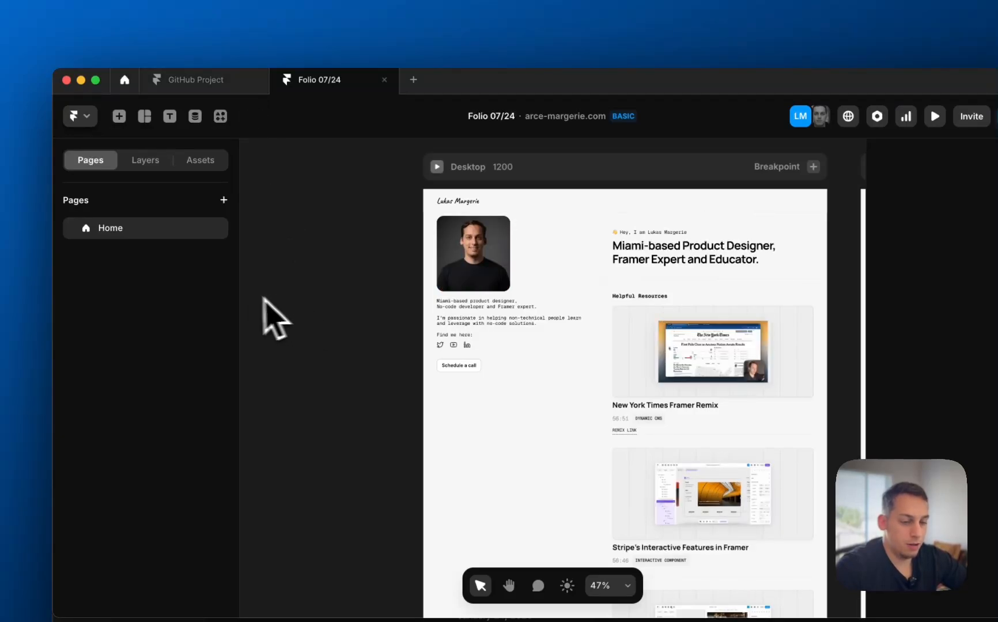
{"action": "scroll", "coordinate": [358, 248], "scroll_direction": "down", "scroll_amount": 6}
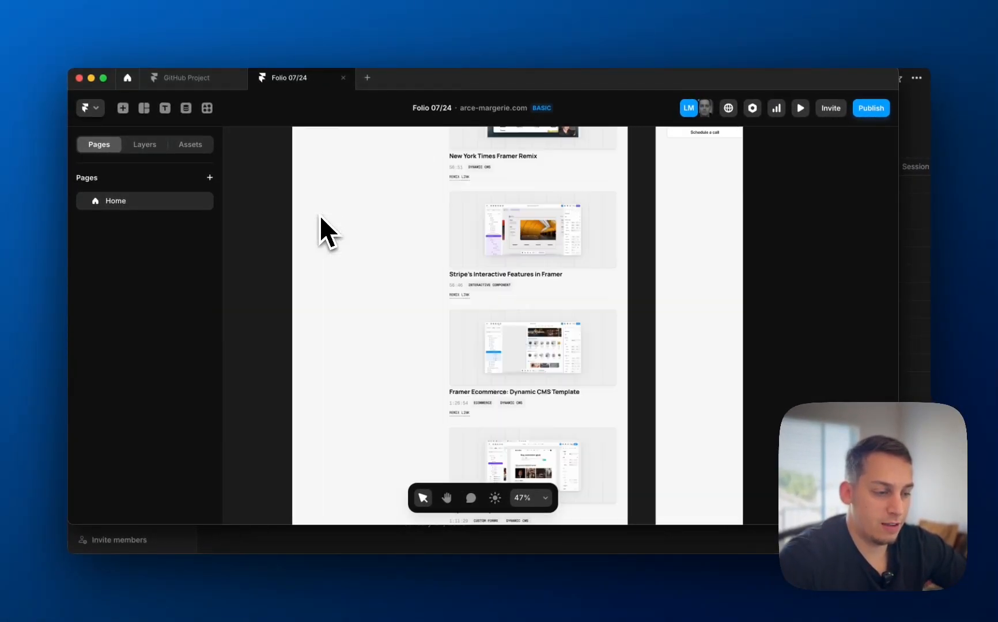
{"action": "scroll", "coordinate": [318, 215], "scroll_direction": "down", "scroll_amount": 4}
{"action": "scroll", "coordinate": [319, 215], "scroll_direction": "up", "scroll_amount": 8}
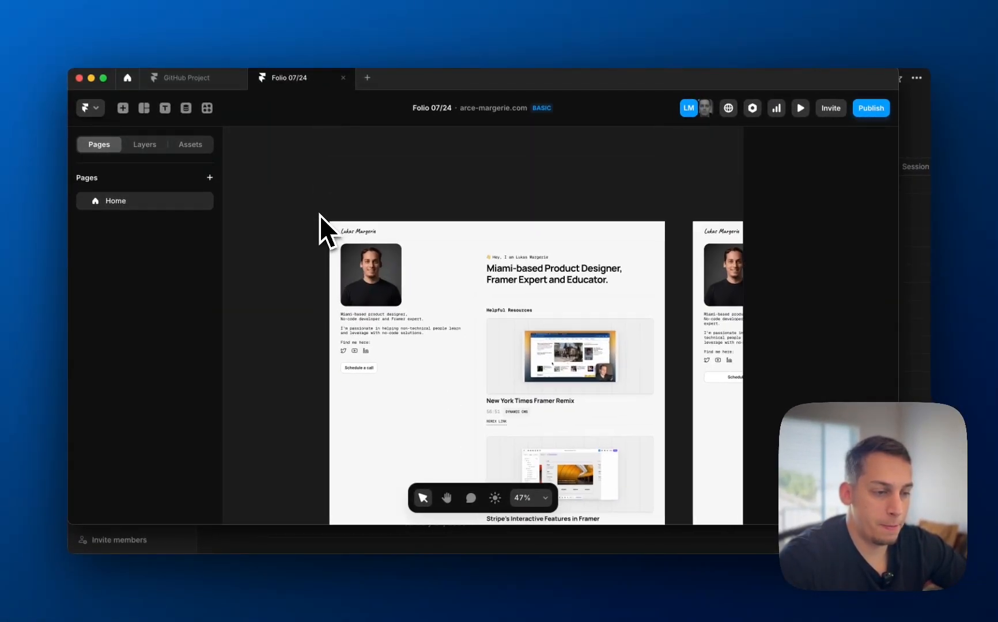
{"action": "scroll", "coordinate": [317, 214], "scroll_direction": "left", "scroll_amount": 2}
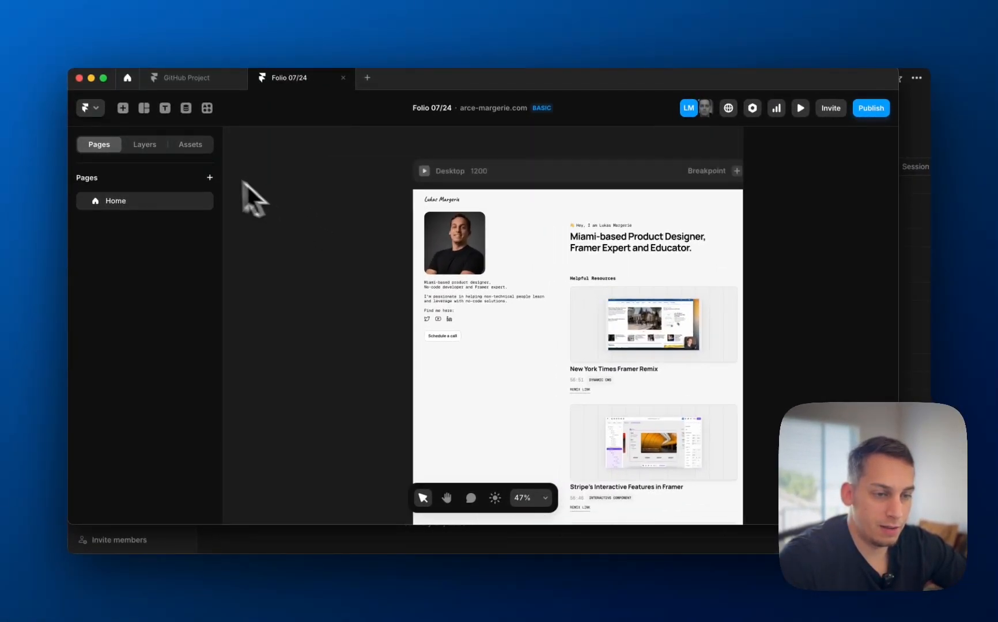
Launch the Notion plugin in the Folio 07/24 project.
{"action": "left_click", "coordinate": [123, 108]}
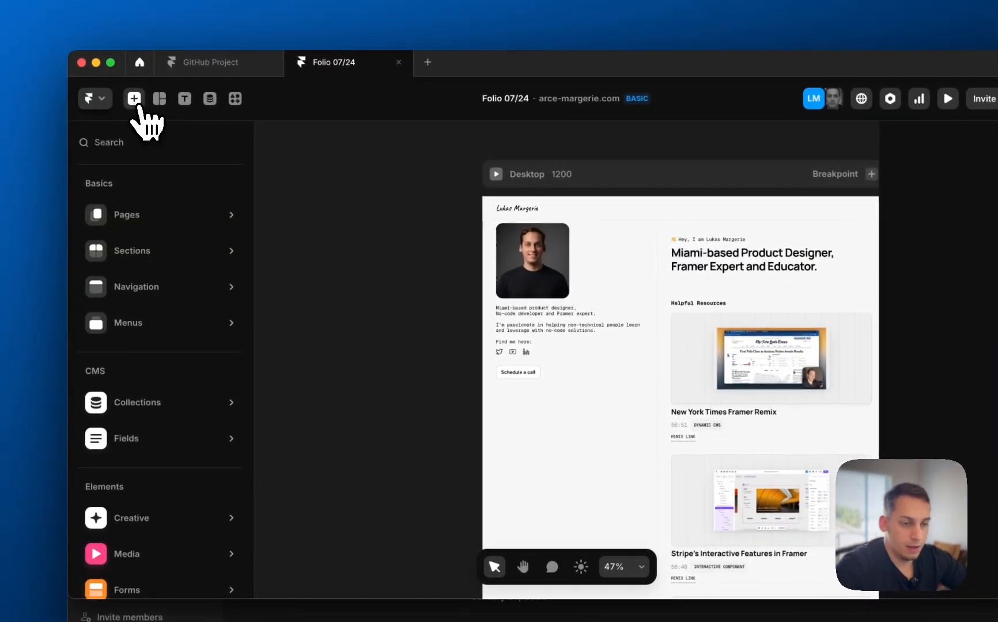
{"action": "left_click", "coordinate": [235, 100]}
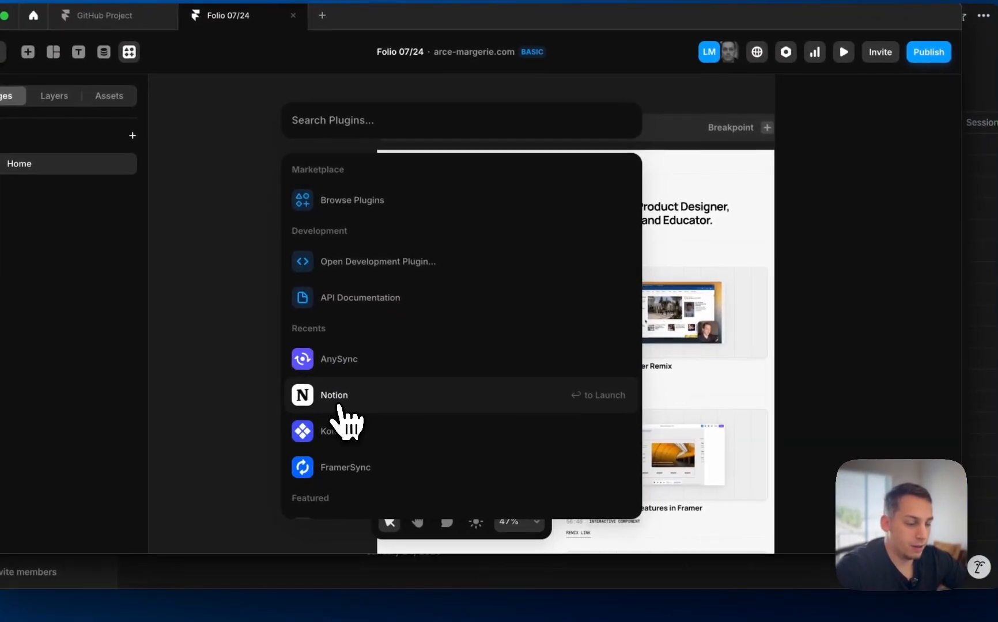
{"action": "left_click", "coordinate": [439, 442]}
{"action": "left_click", "coordinate": [433, 341]}
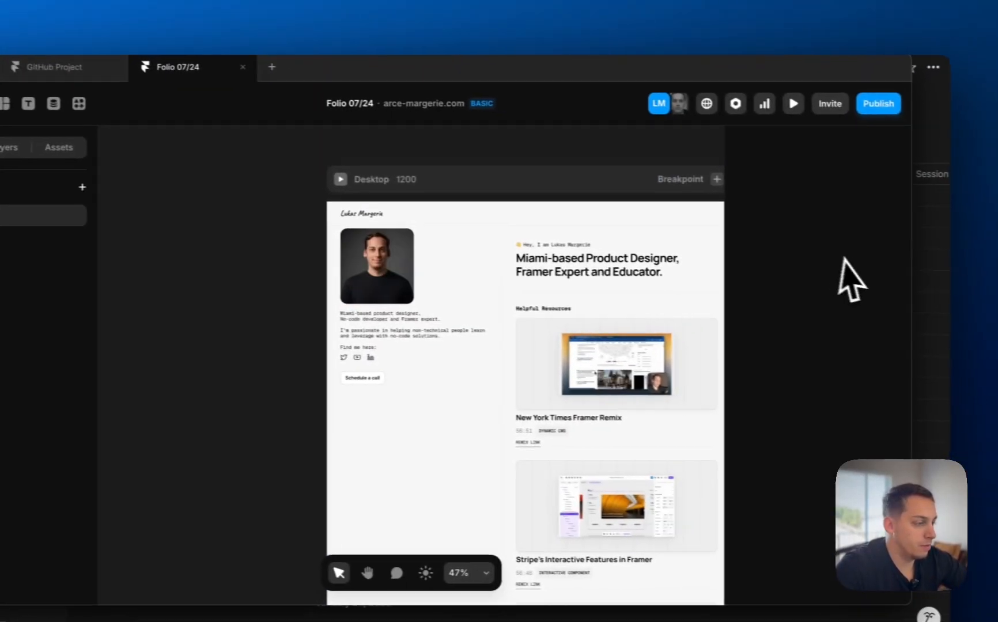
Return to Notion and add the Framer connection to the Work Sessions database.
{"action": "left_click", "coordinate": [908, 351]}
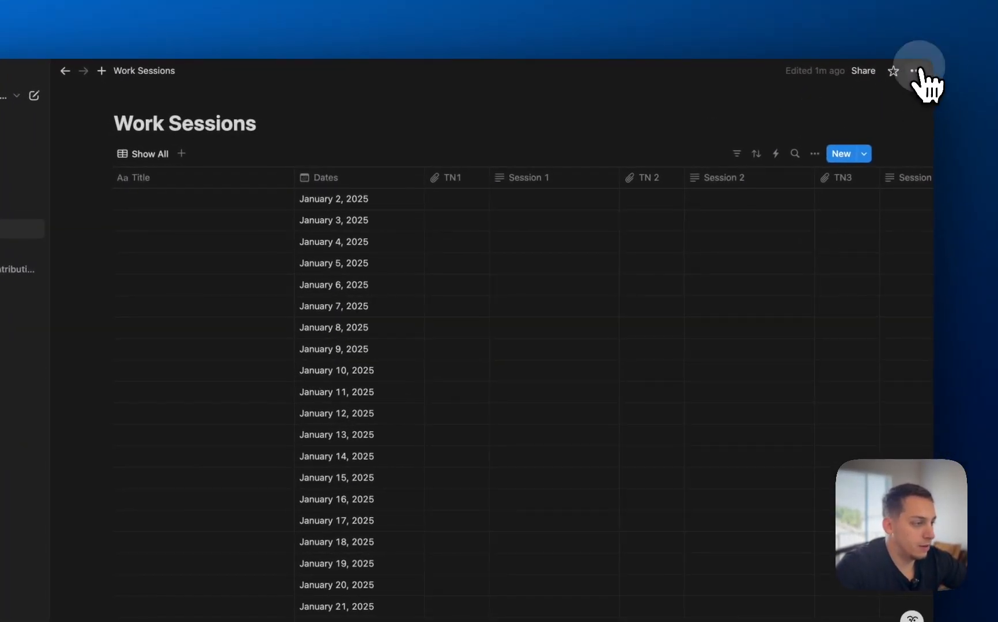
{"action": "left_click", "coordinate": [937, 75]}
{"action": "mouse_move", "coordinate": [859, 437]}
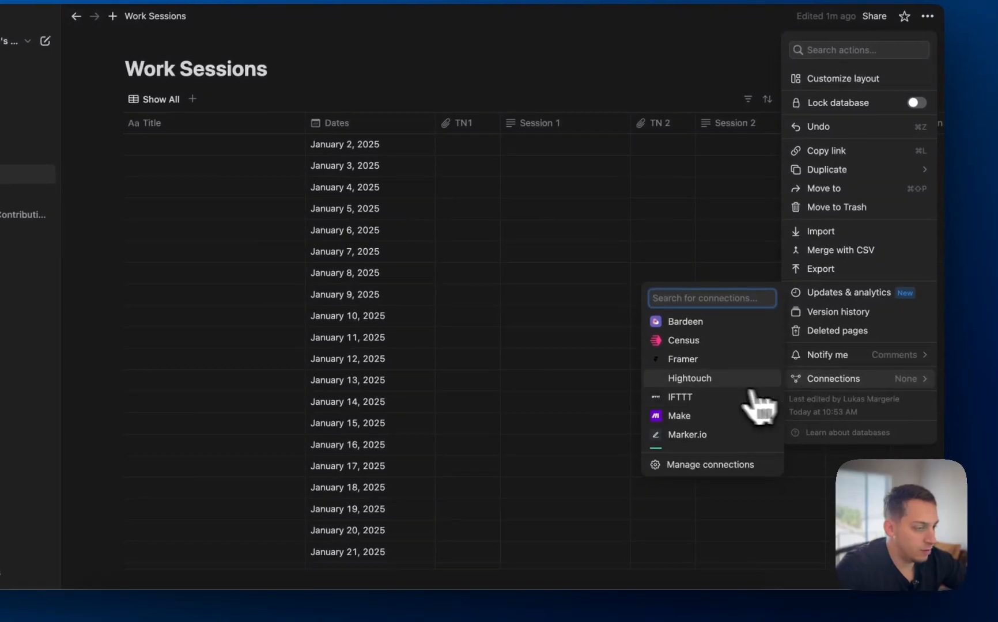
{"action": "left_click", "coordinate": [719, 364]}
{"action": "left_click", "coordinate": [437, 299]}
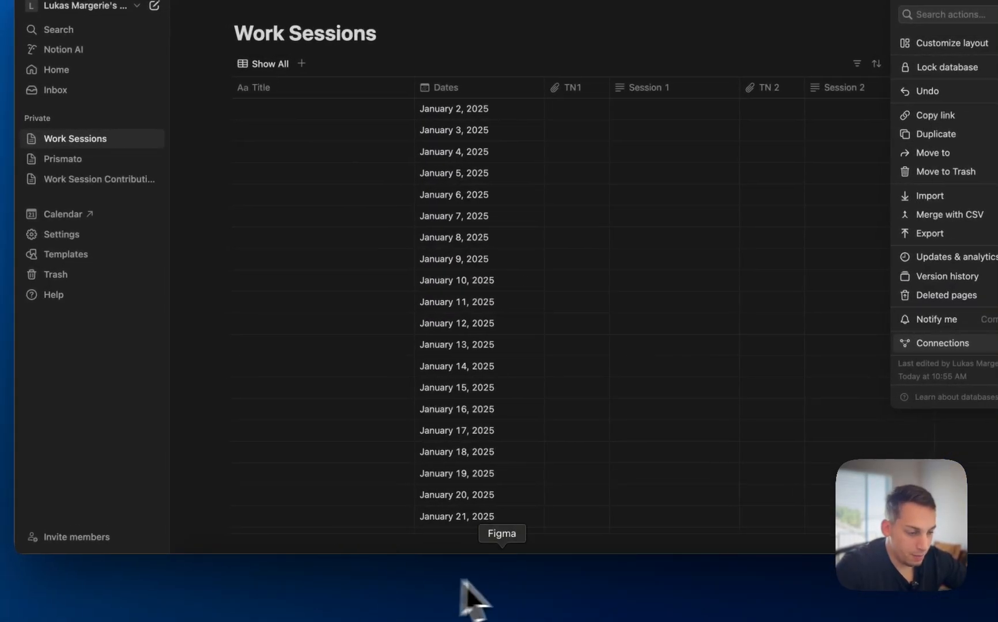
Switch to Framer, launch the Notion plugin in Folio 07/24, and create a new collection named Work Sessions.
{"action": "left_click", "coordinate": [558, 576]}
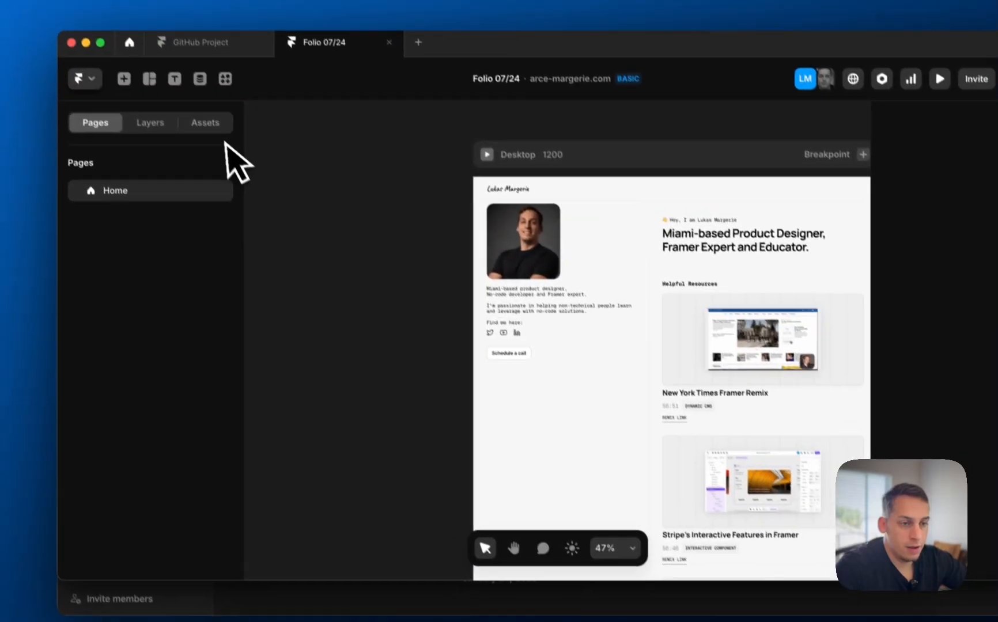
{"action": "left_click", "coordinate": [183, 14]}
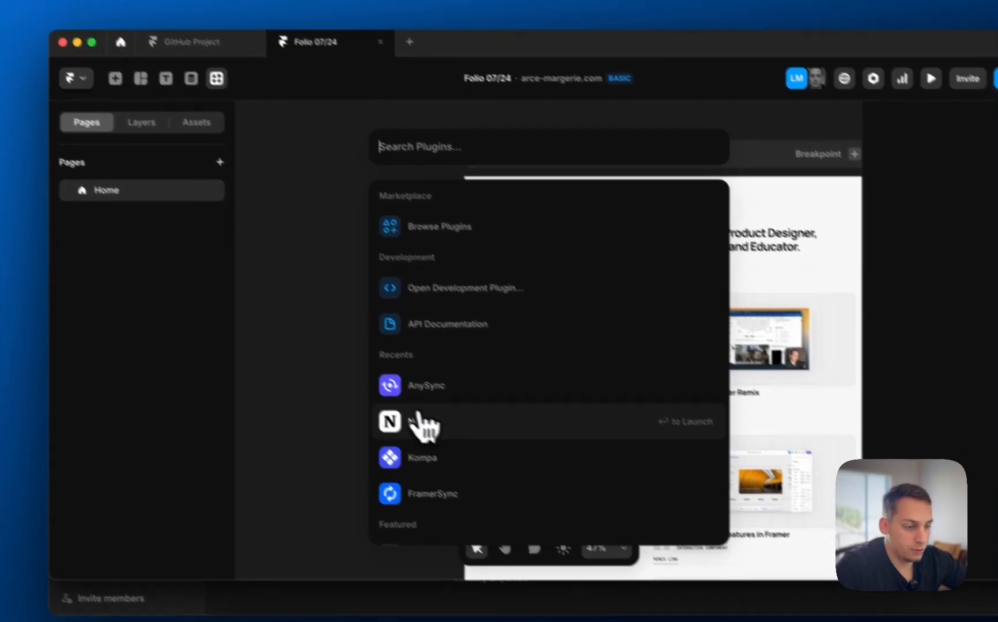
{"action": "left_click", "coordinate": [439, 437]}
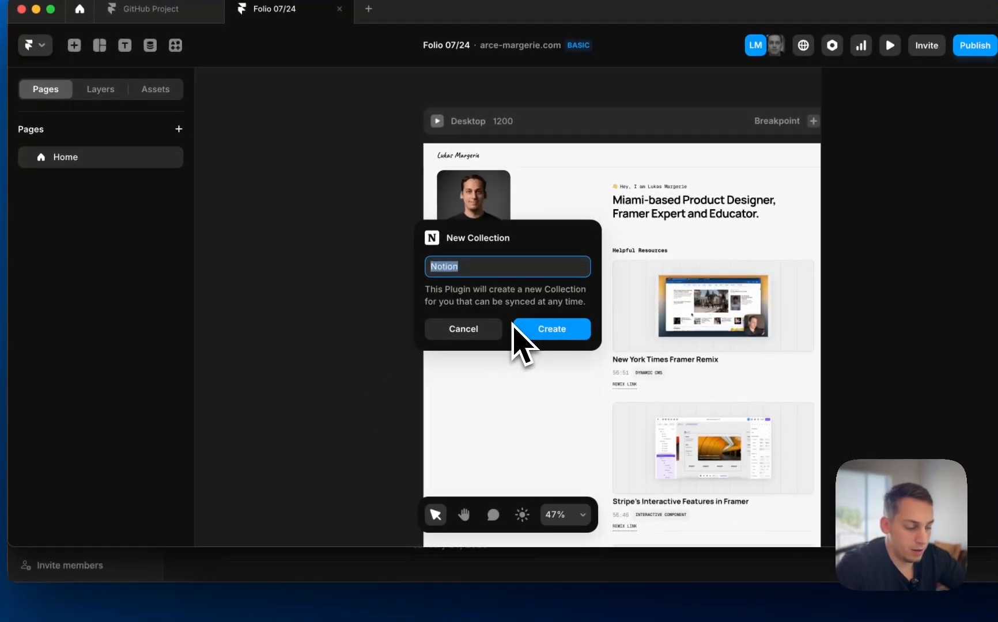
{"action": "key", "text": "BackSpace"}
{"action": "type", "text": "W"}
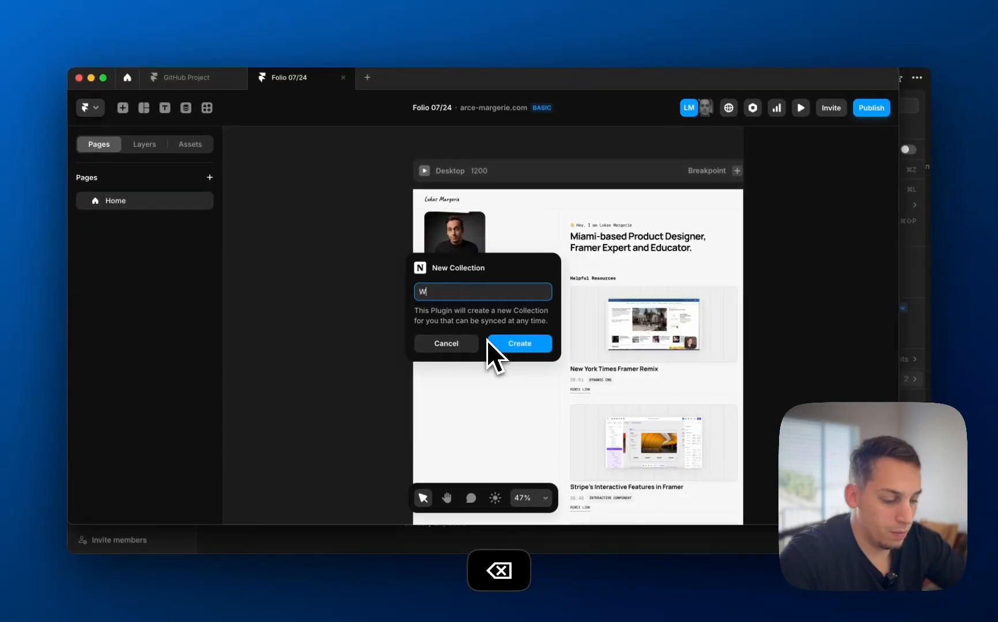
{"action": "type", "text": "ork Sessions"}
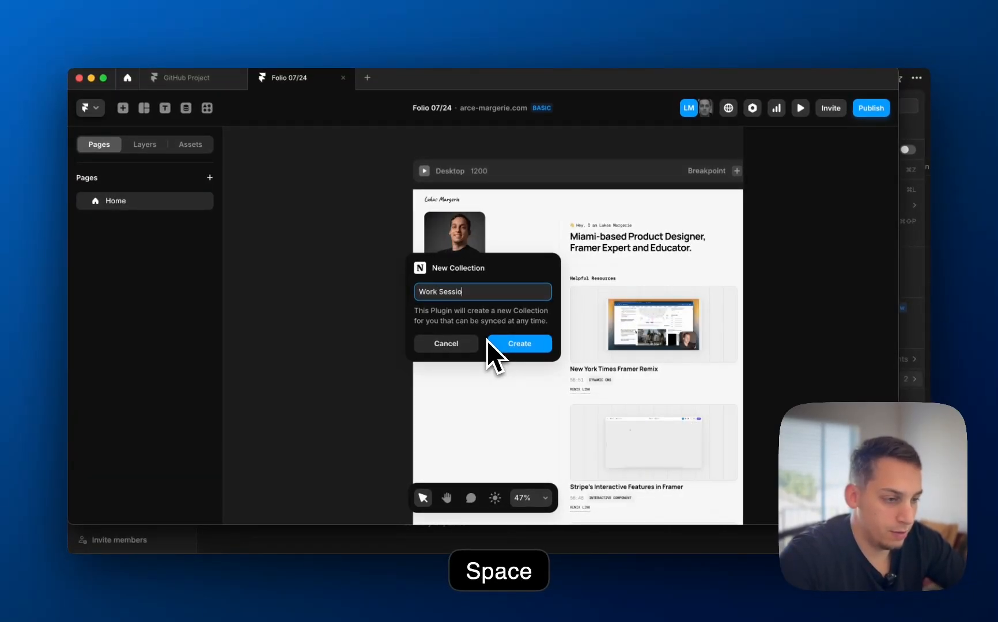
{"action": "key", "text": "Return"}
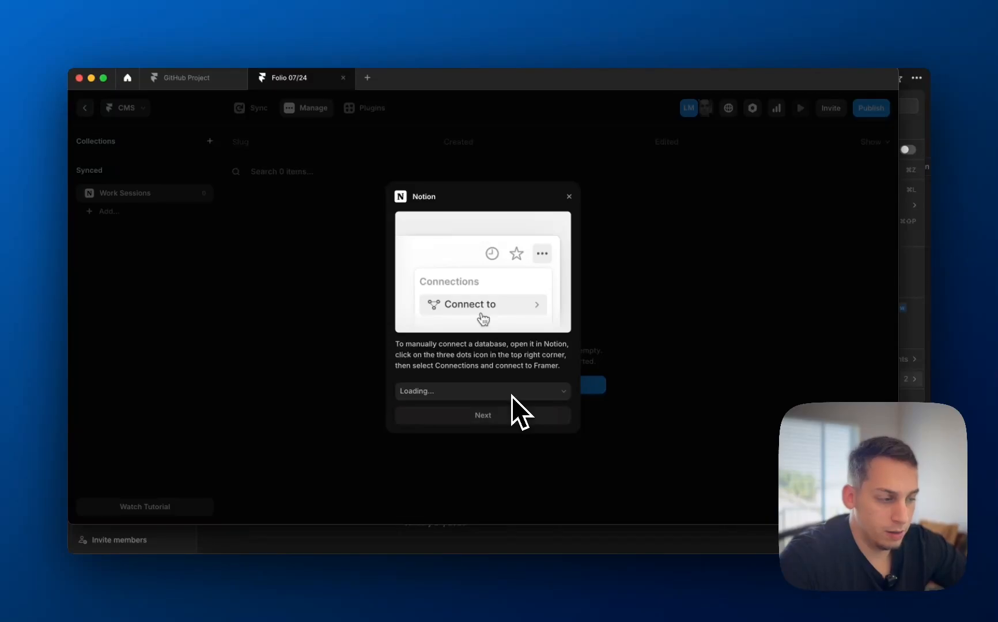
Open the plugin's database choices, then check the work session contributions page and the Work Sessions database in Notion.
{"action": "left_click", "coordinate": [507, 391]}
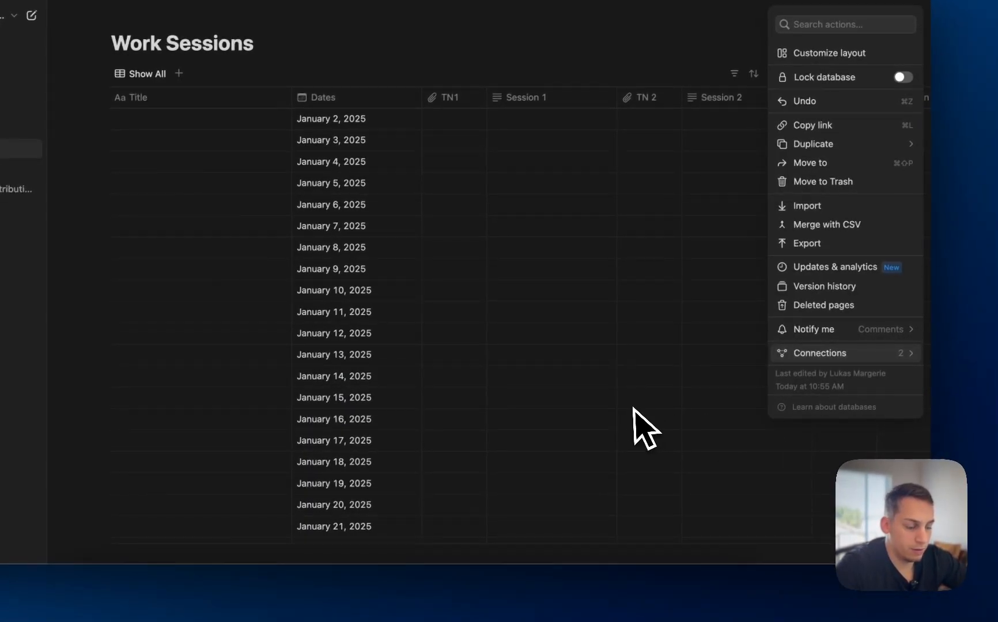
{"action": "left_click", "coordinate": [134, 232]}
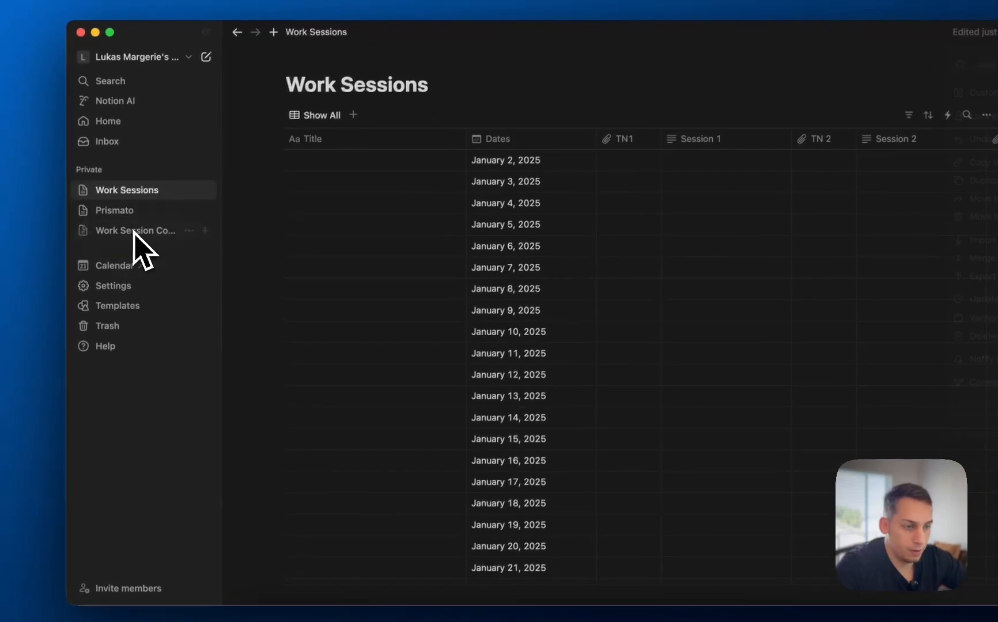
{"action": "left_click", "coordinate": [134, 230]}
{"action": "left_click", "coordinate": [132, 192]}
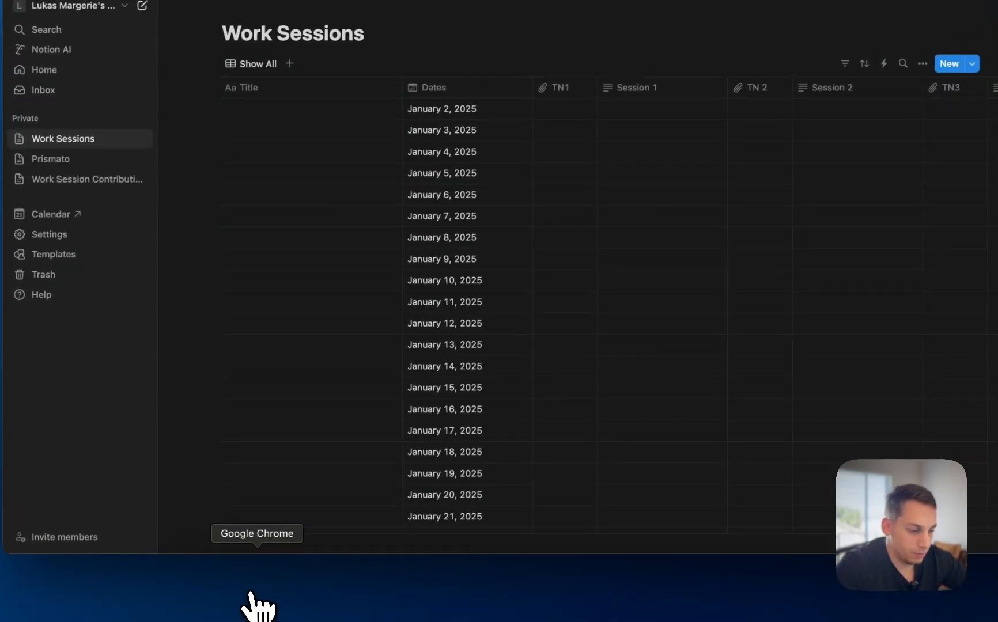
Return to Framer and continue to the field mapping with Work Sessions as the collection's source database.
{"action": "left_click", "coordinate": [537, 597]}
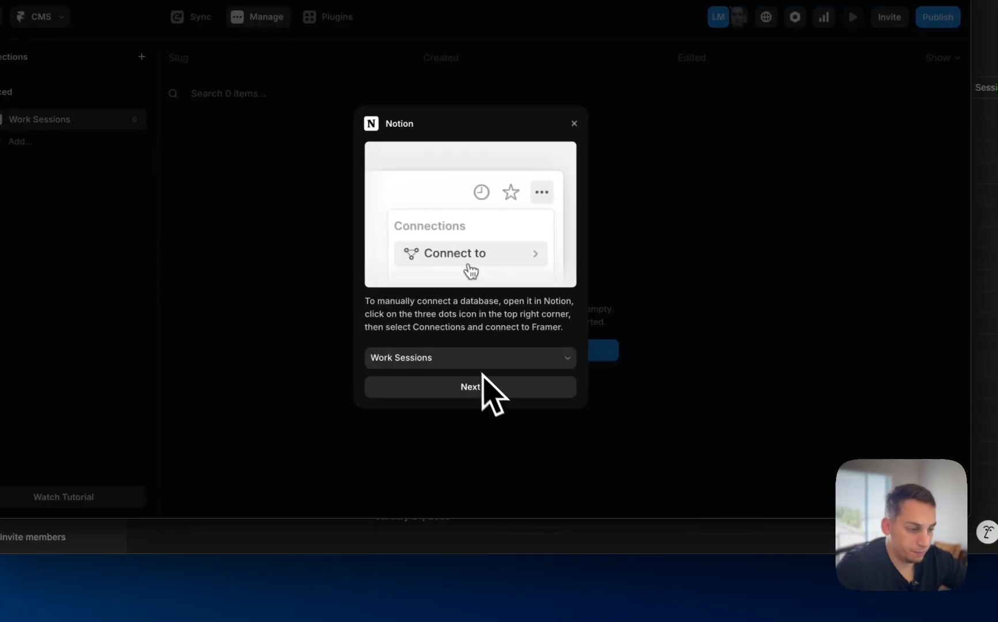
{"action": "left_click", "coordinate": [472, 360]}
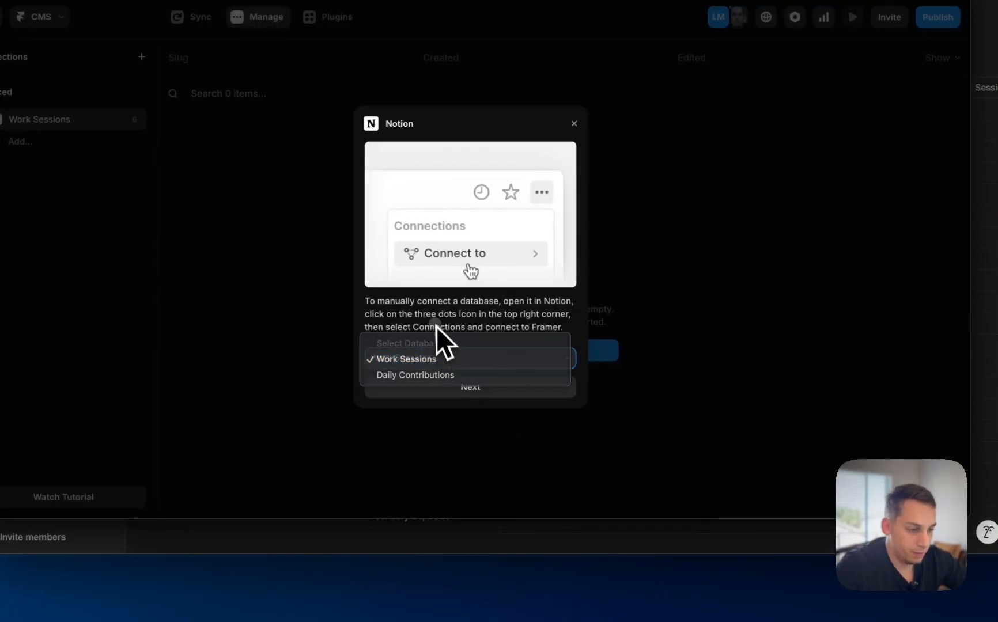
{"action": "left_click", "coordinate": [447, 387]}
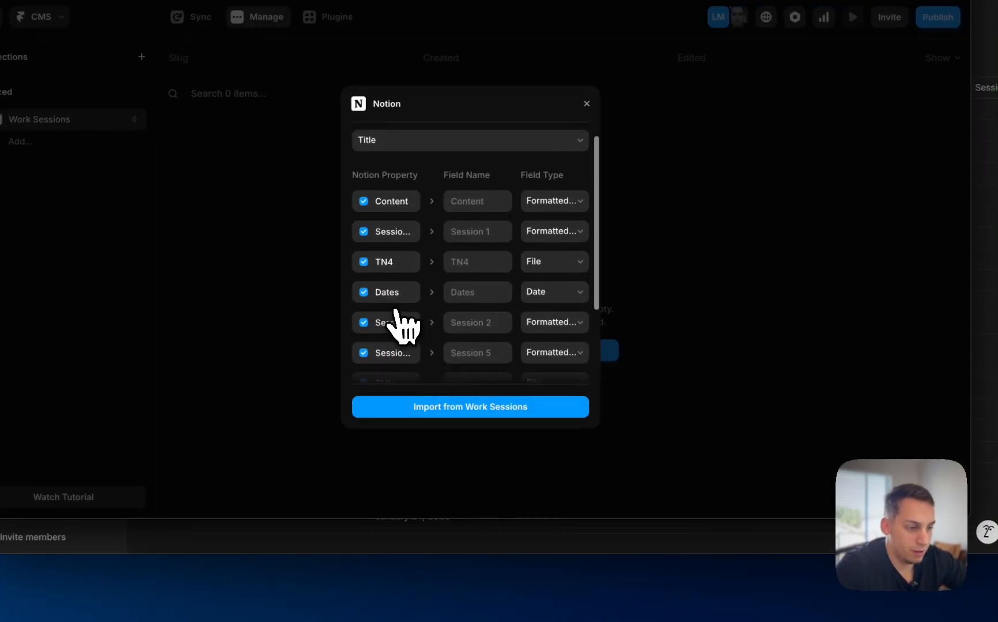
Set the type of the TN fields to Image in the field mapping and import from Work Sessions.
{"action": "scroll", "coordinate": [403, 325], "scroll_direction": "down", "scroll_amount": 6}
{"action": "scroll", "coordinate": [425, 322], "scroll_direction": "up", "scroll_amount": 6}
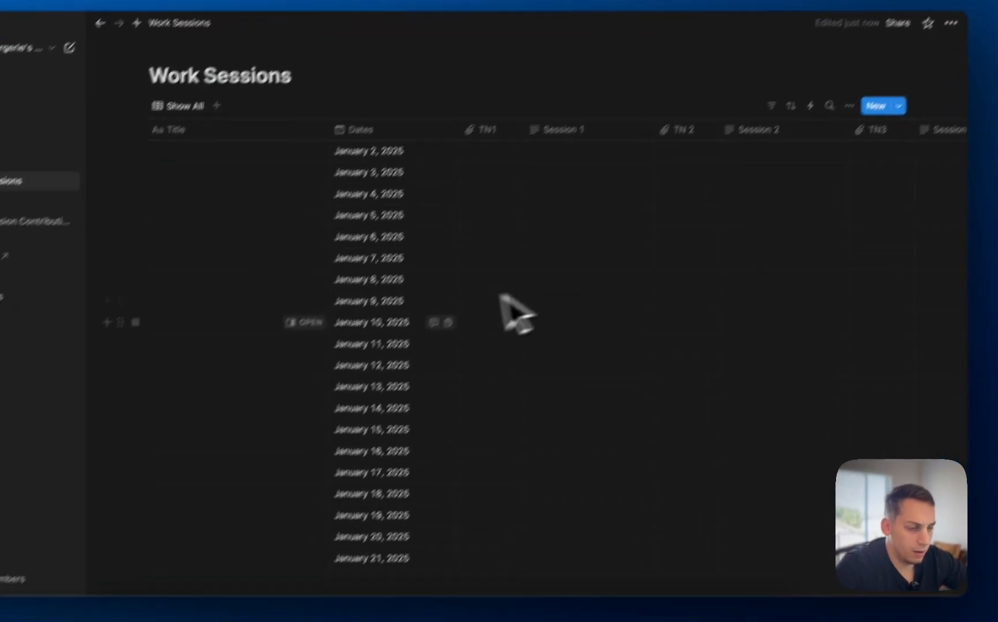
{"action": "left_click", "coordinate": [539, 585]}
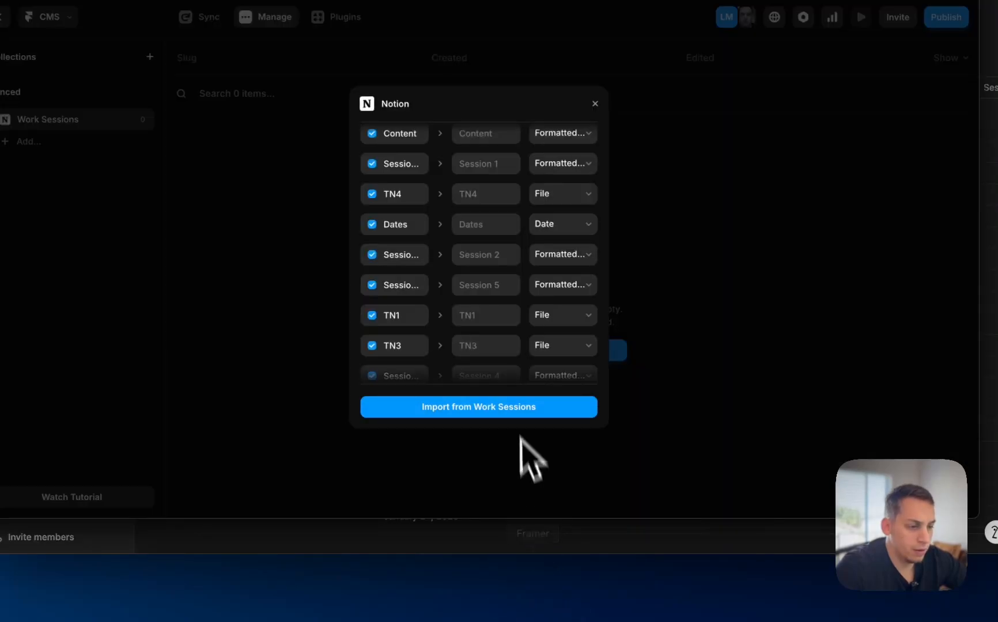
{"action": "scroll", "coordinate": [488, 363], "scroll_direction": "down", "scroll_amount": 5}
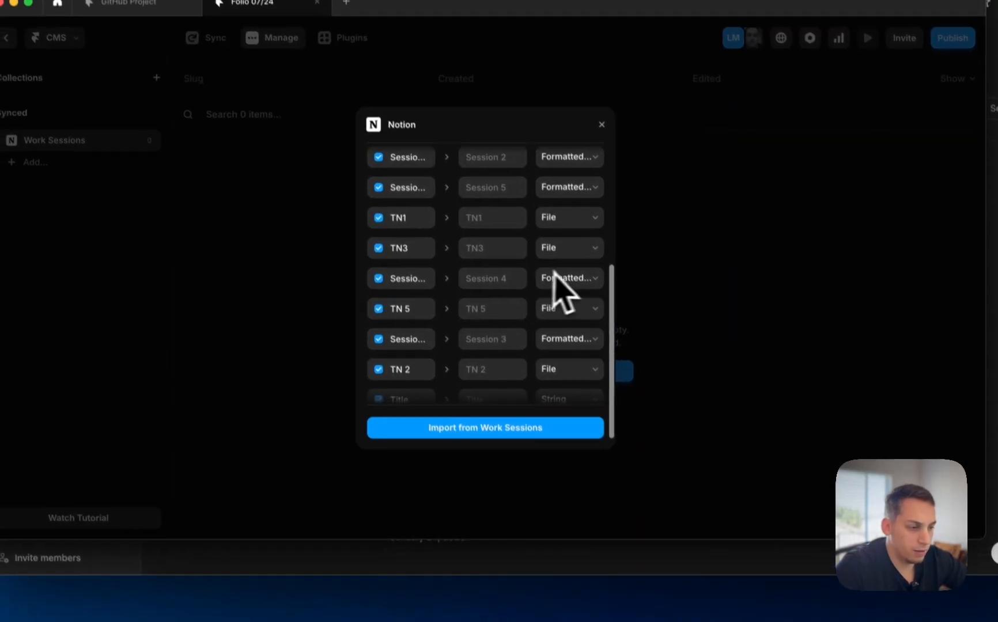
{"action": "scroll", "coordinate": [574, 329], "scroll_direction": "down", "scroll_amount": 1}
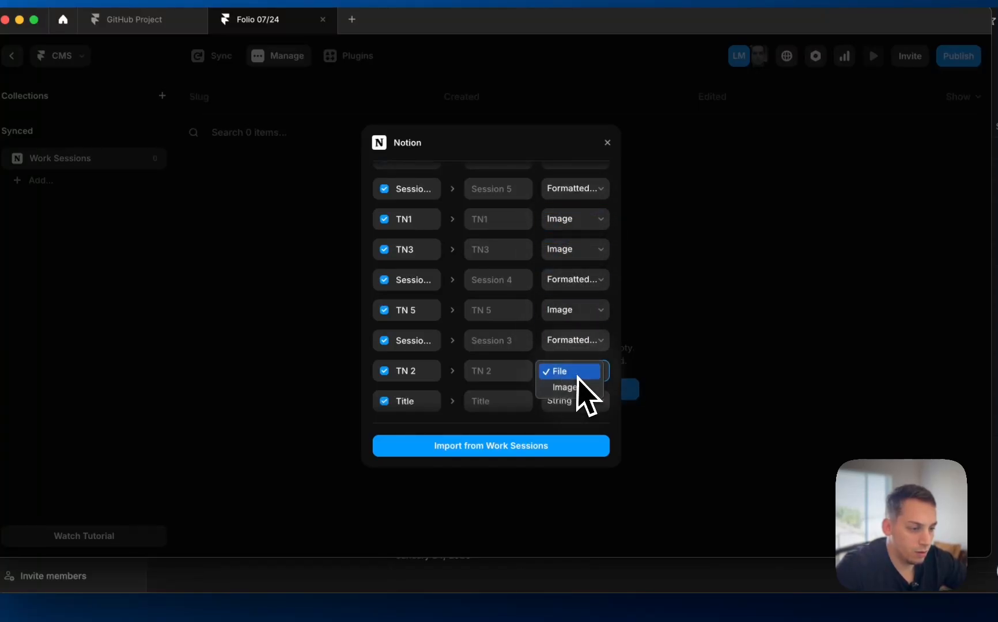
{"action": "scroll", "coordinate": [574, 398], "scroll_direction": "up", "scroll_amount": 4}
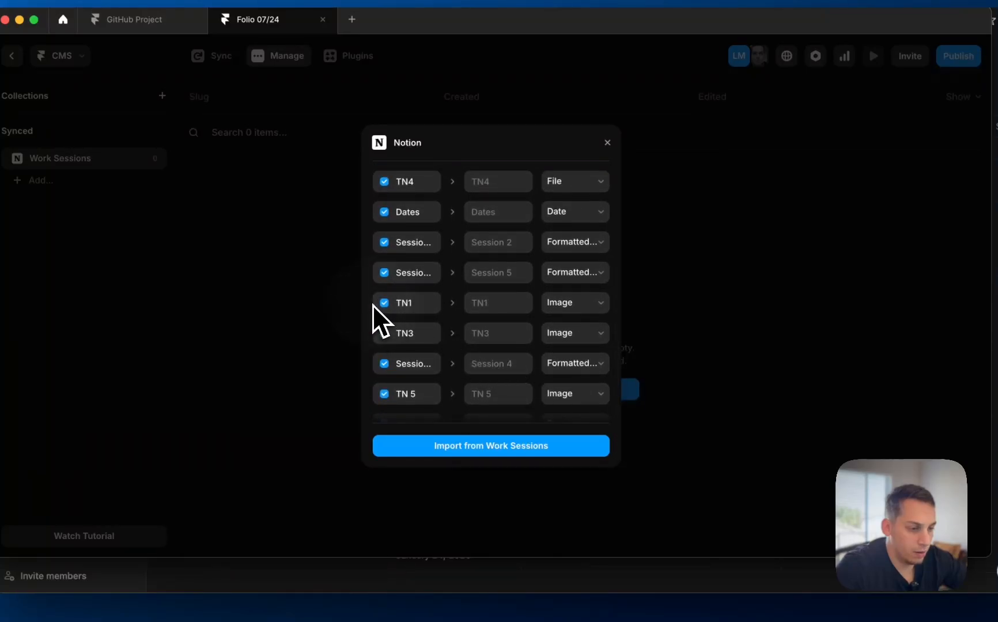
{"action": "scroll", "coordinate": [541, 299], "scroll_direction": "up", "scroll_amount": 2}
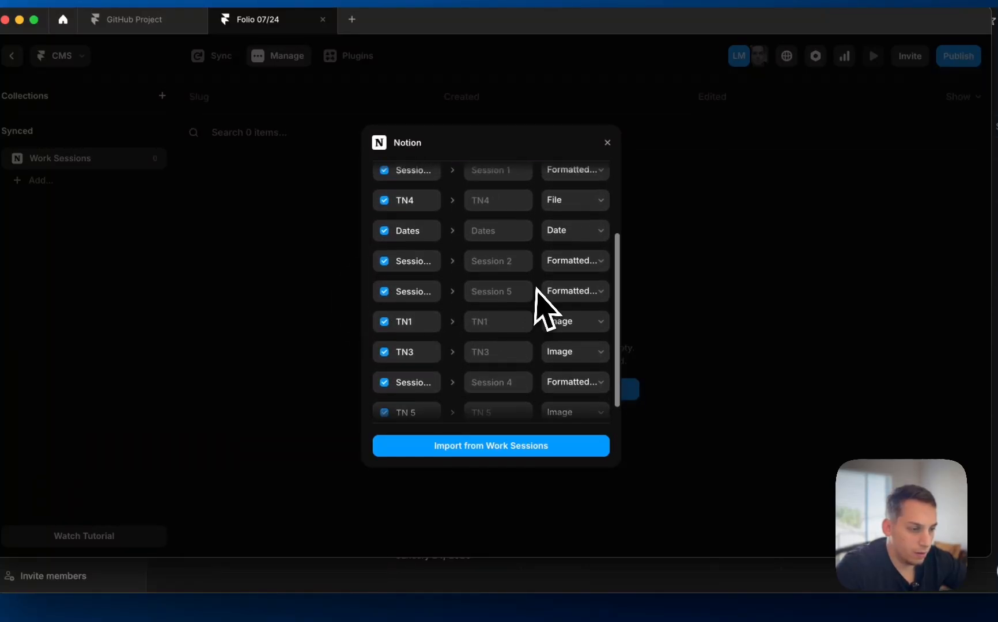
{"action": "left_click", "coordinate": [567, 256]}
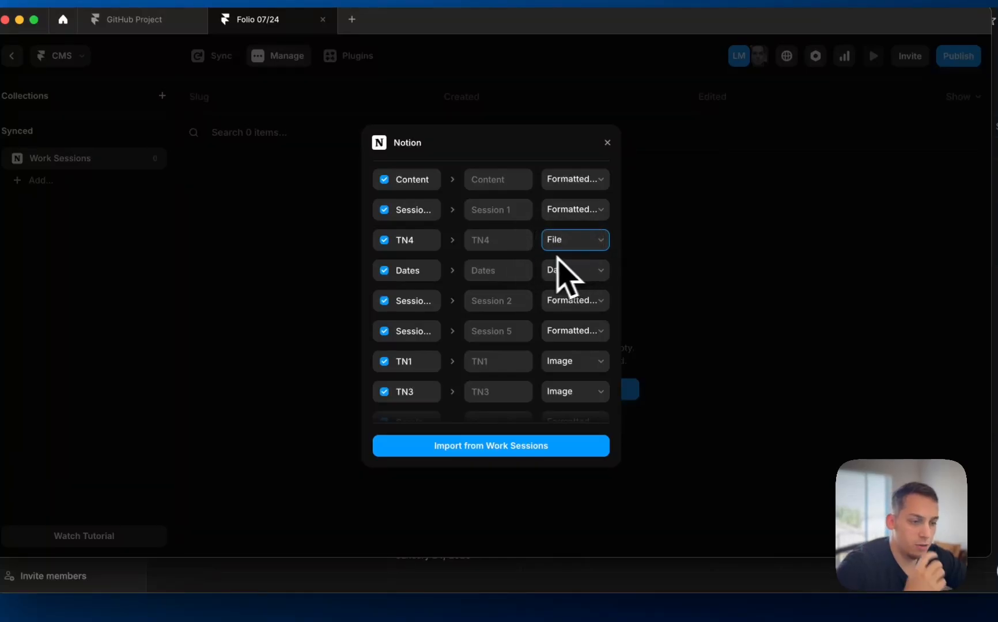
{"action": "scroll", "coordinate": [544, 265], "scroll_direction": "up", "scroll_amount": 3}
{"action": "left_click", "coordinate": [483, 447]}
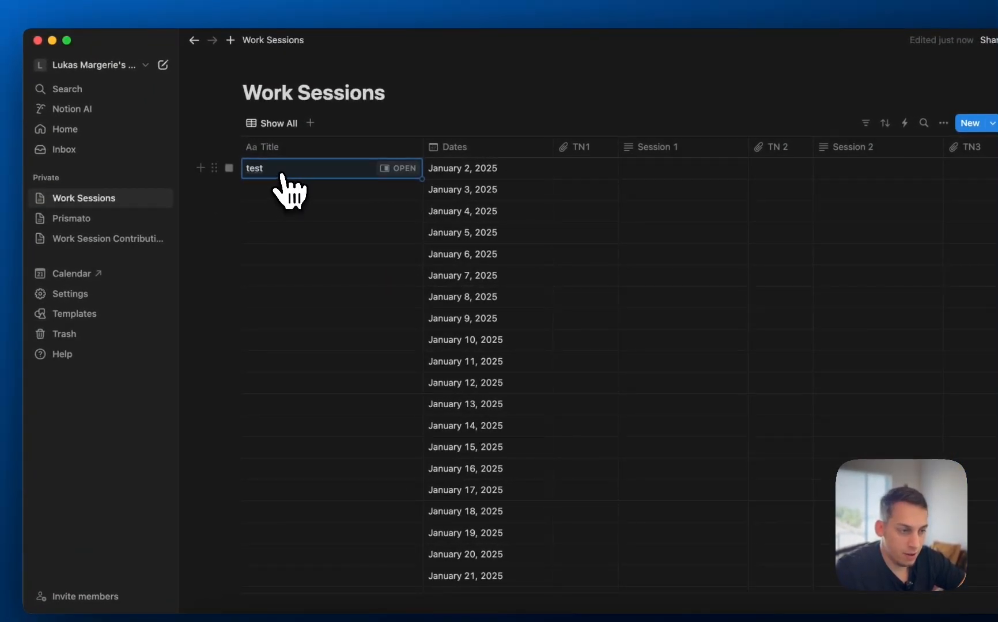
Try to select the whole range of Dates entries from December 31 back to January 2, 2025 in the Notion database.
{"action": "left_click", "coordinate": [487, 170]}
{"action": "key", "text": "Escape"}
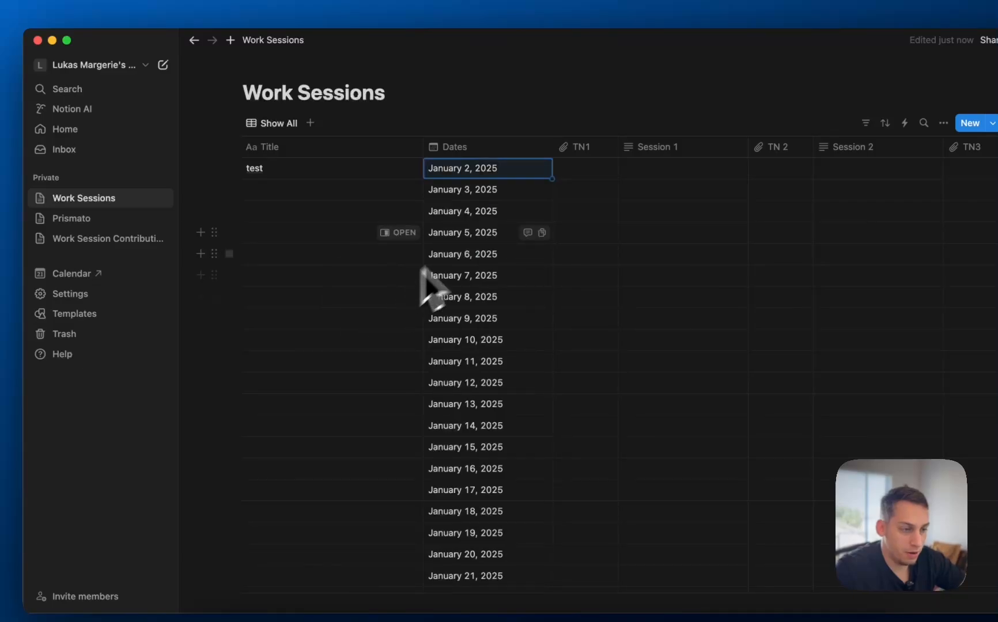
{"action": "scroll", "coordinate": [469, 337], "scroll_direction": "down", "scroll_amount": 10}
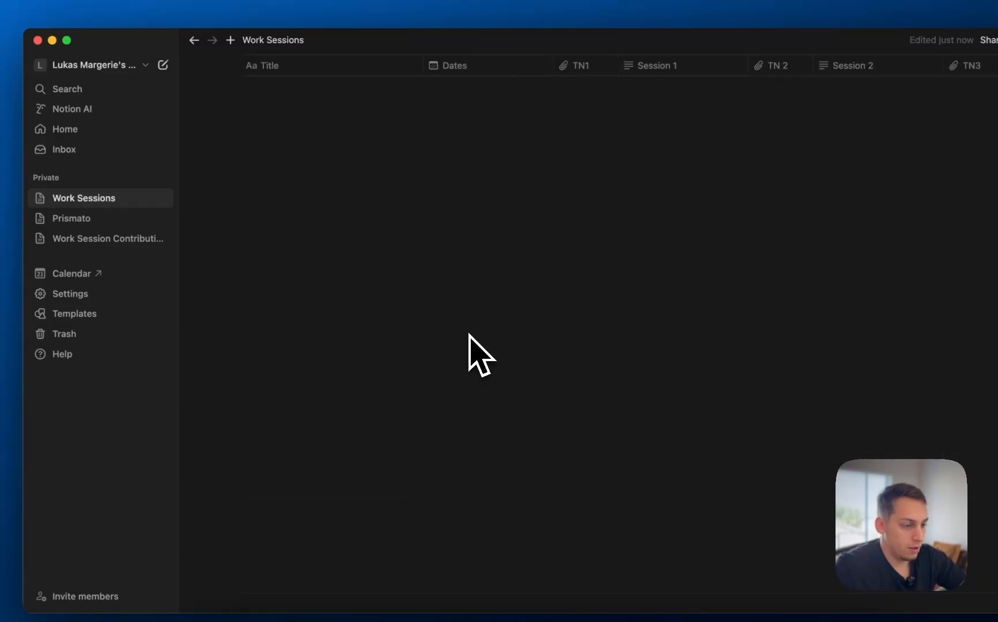
{"action": "scroll", "coordinate": [469, 337], "scroll_direction": "down", "scroll_amount": 10}
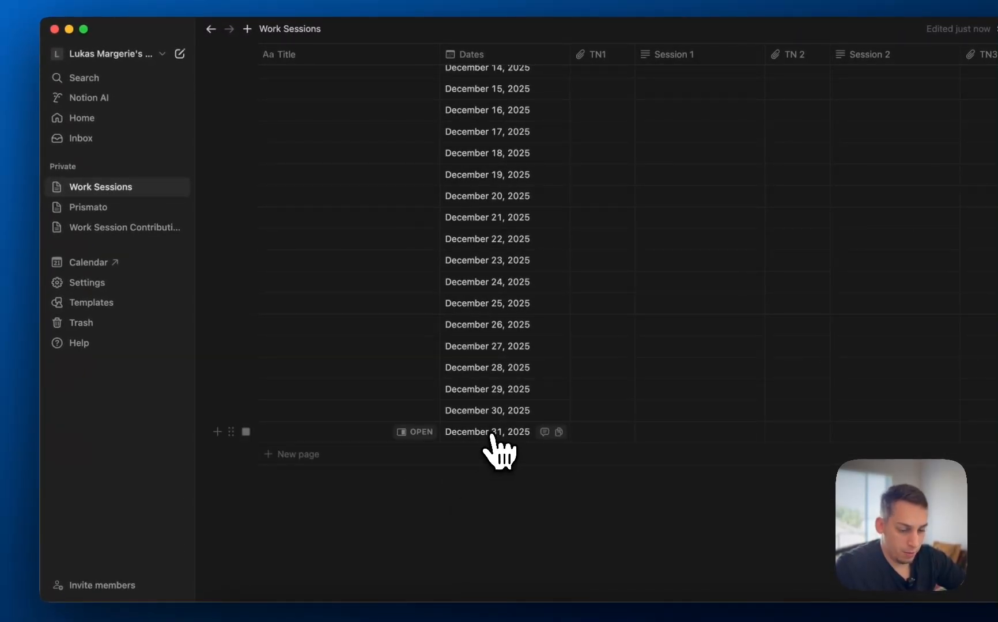
{"action": "scroll", "coordinate": [488, 398], "scroll_direction": "up", "scroll_amount": 10}
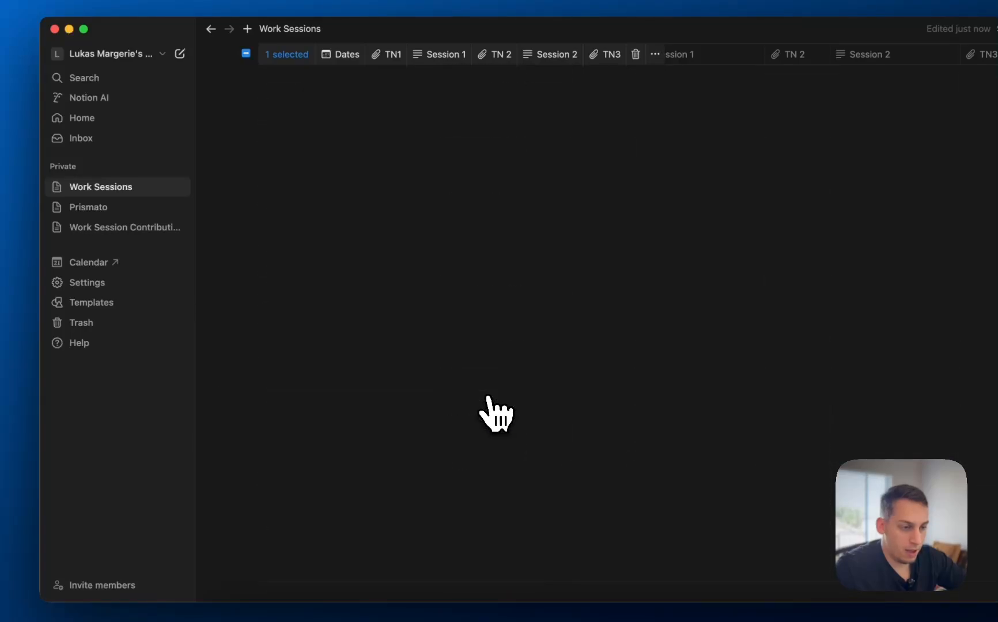
{"action": "scroll", "coordinate": [489, 416], "scroll_direction": "up", "scroll_amount": 10}
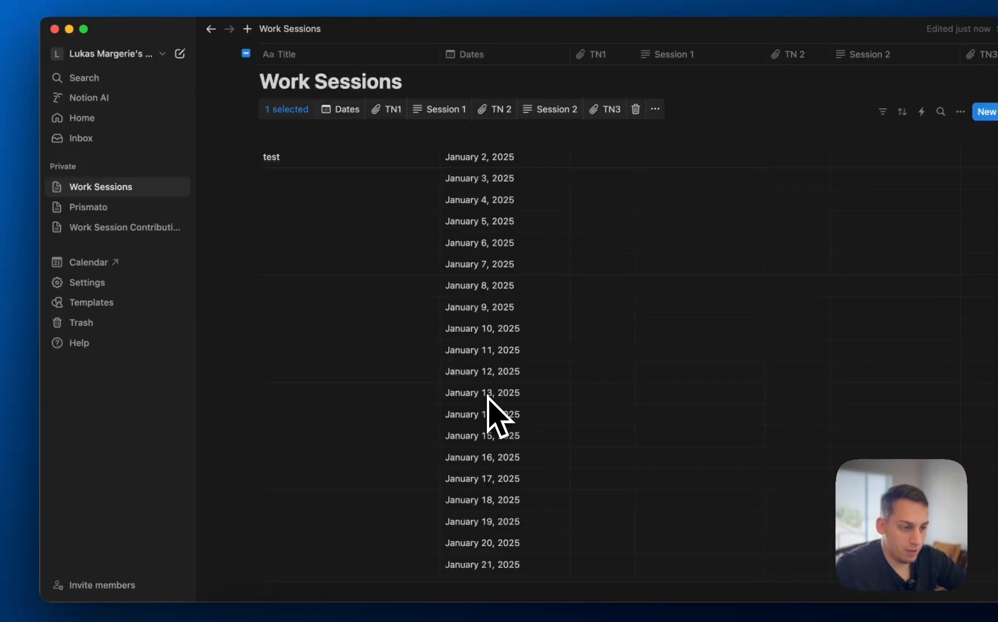
{"action": "left_click", "coordinate": [498, 161], "text": "shift"}
{"action": "scroll", "coordinate": [491, 183], "scroll_direction": "down", "scroll_amount": 5}
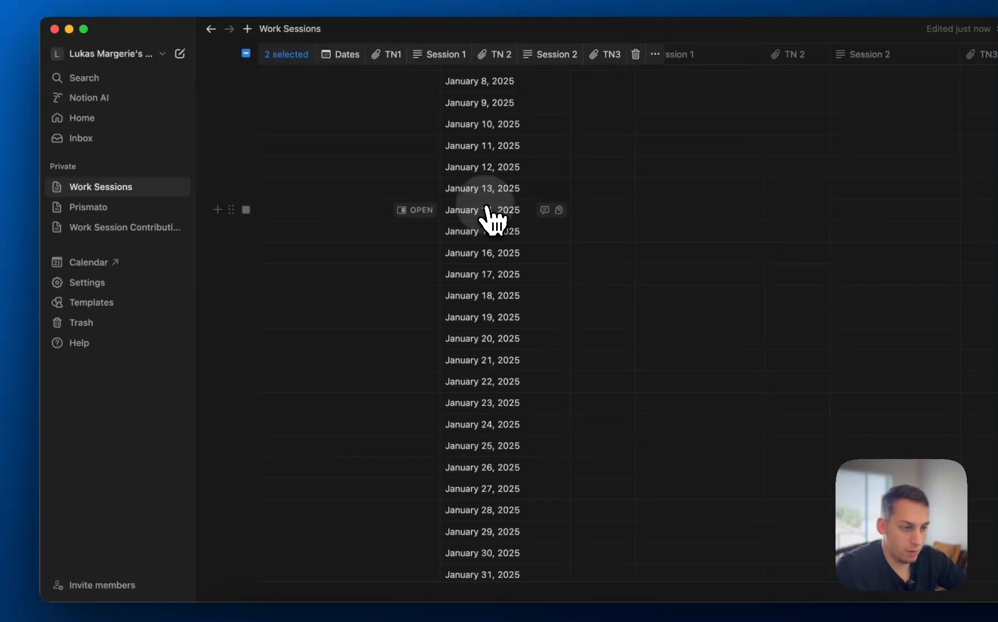
{"action": "left_click", "coordinate": [483, 188]}
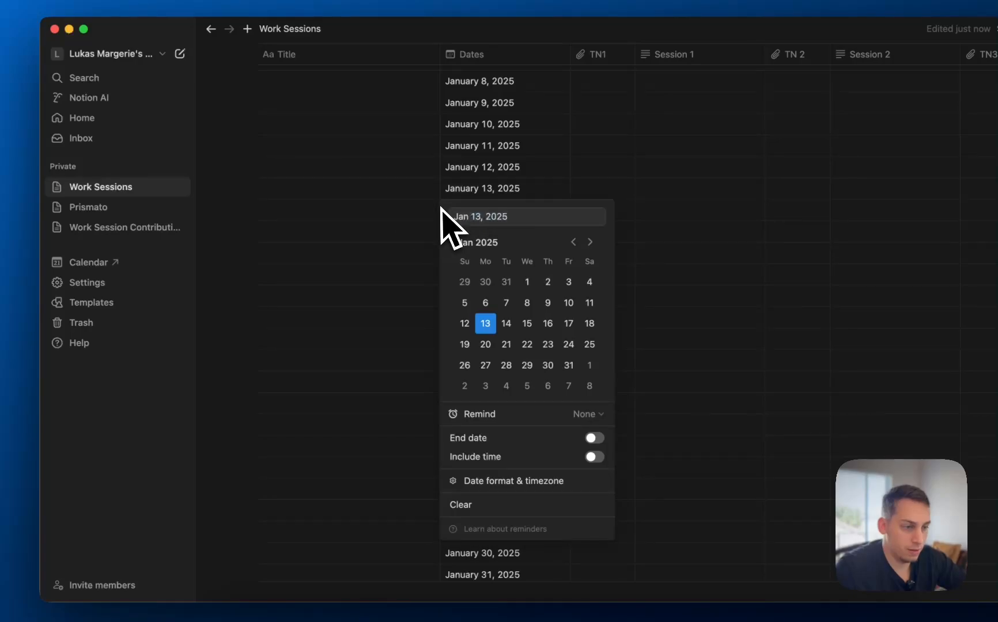
{"action": "key", "text": "Escape"}
{"action": "scroll", "coordinate": [419, 239], "scroll_direction": "up", "scroll_amount": 5}
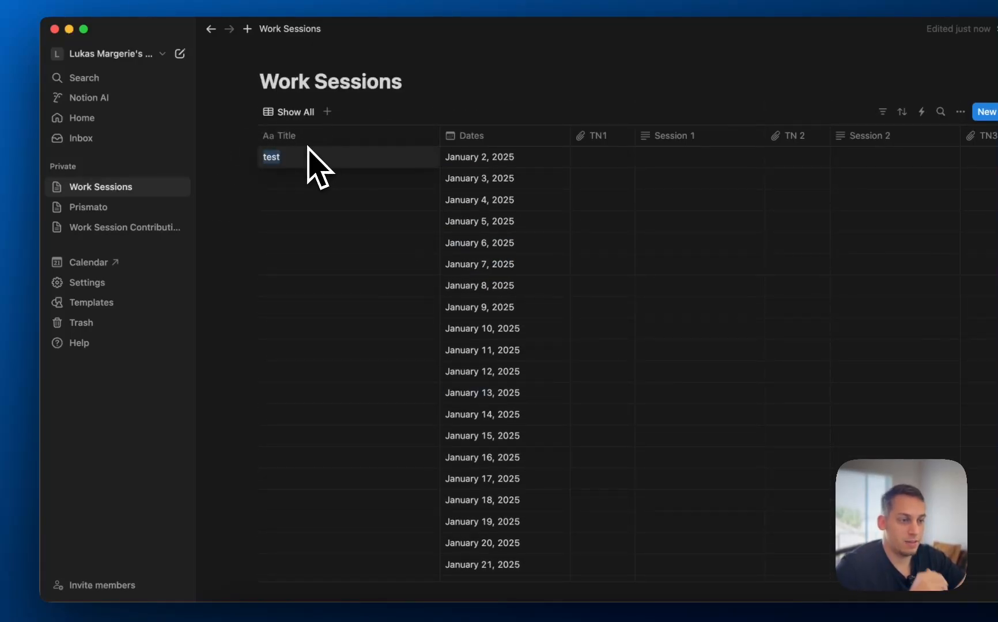
Search the Dates column's property types for "title" and set the column's type to Text instead.
{"action": "left_click", "coordinate": [461, 137]}
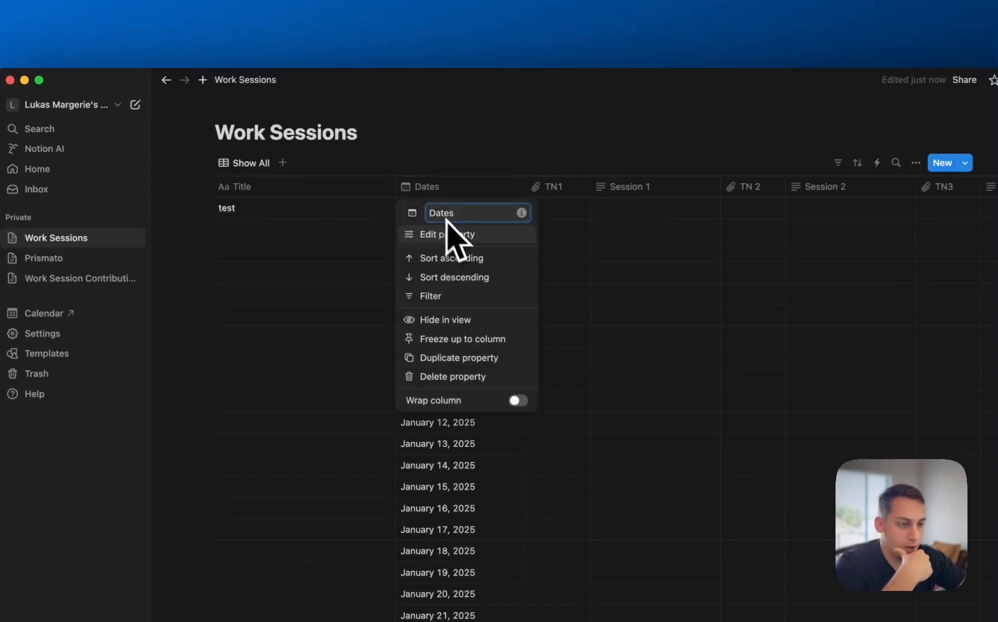
{"action": "left_click", "coordinate": [419, 230]}
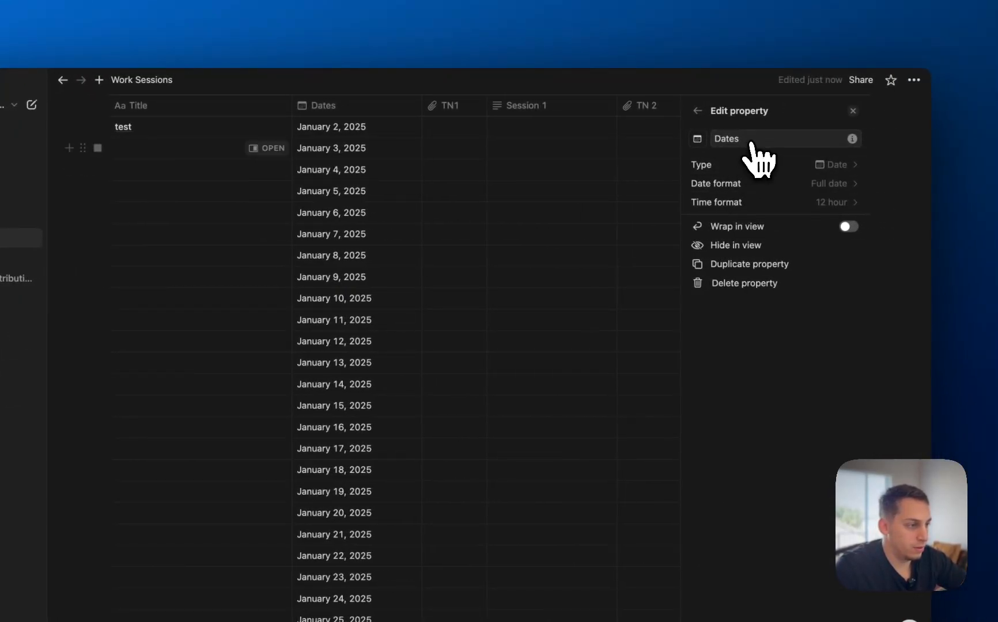
{"action": "left_click", "coordinate": [756, 163]}
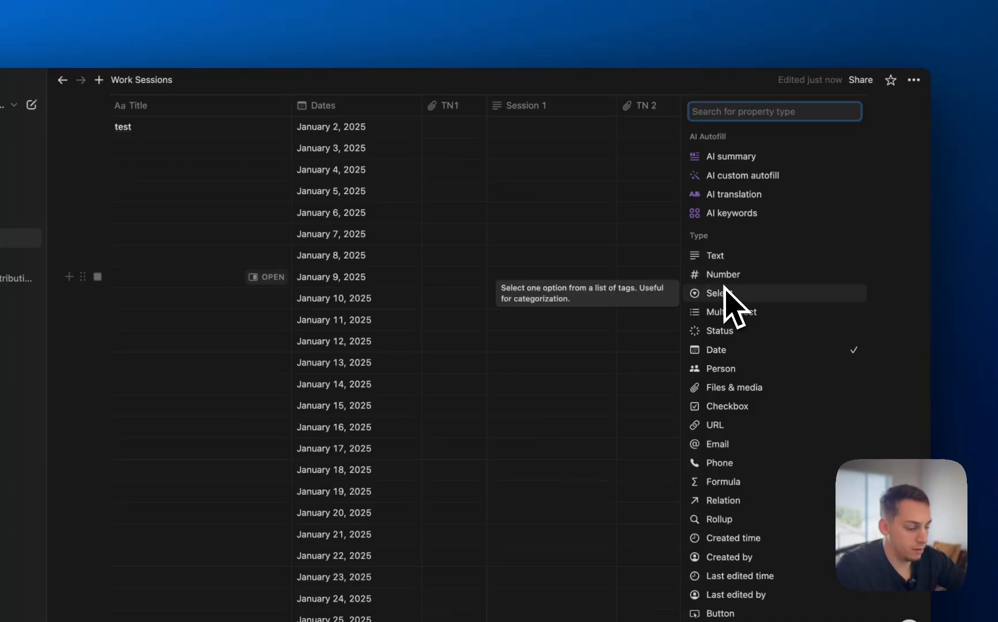
{"action": "type", "text": "title"}
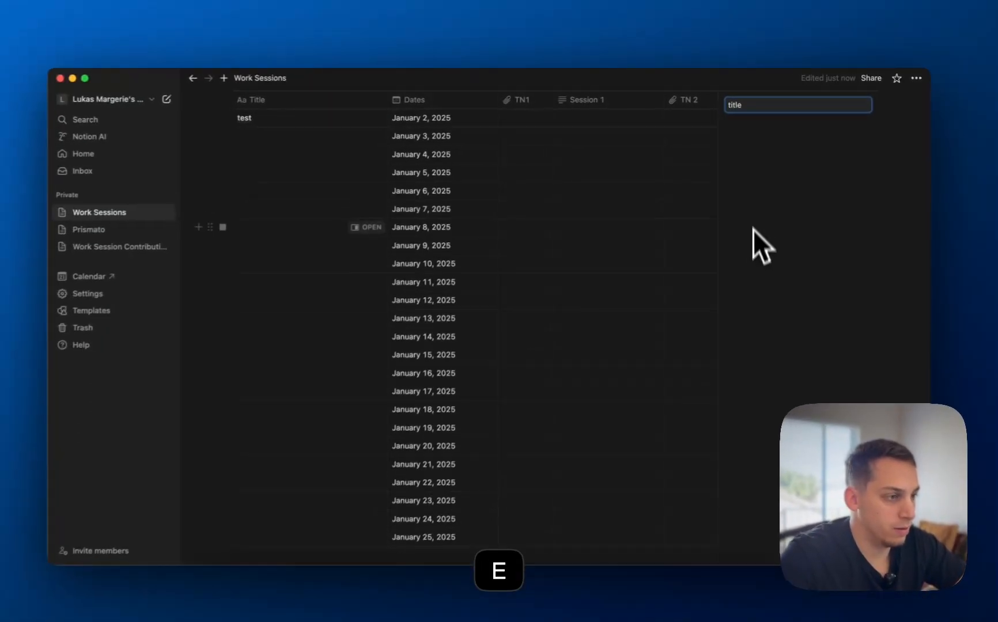
{"action": "key", "text": "BackSpace"}
{"action": "key", "text": "BackSpace"}
{"action": "key", "text": "BackSpace"}
{"action": "key", "text": "BackSpace"}
{"action": "key", "text": "BackSpace"}
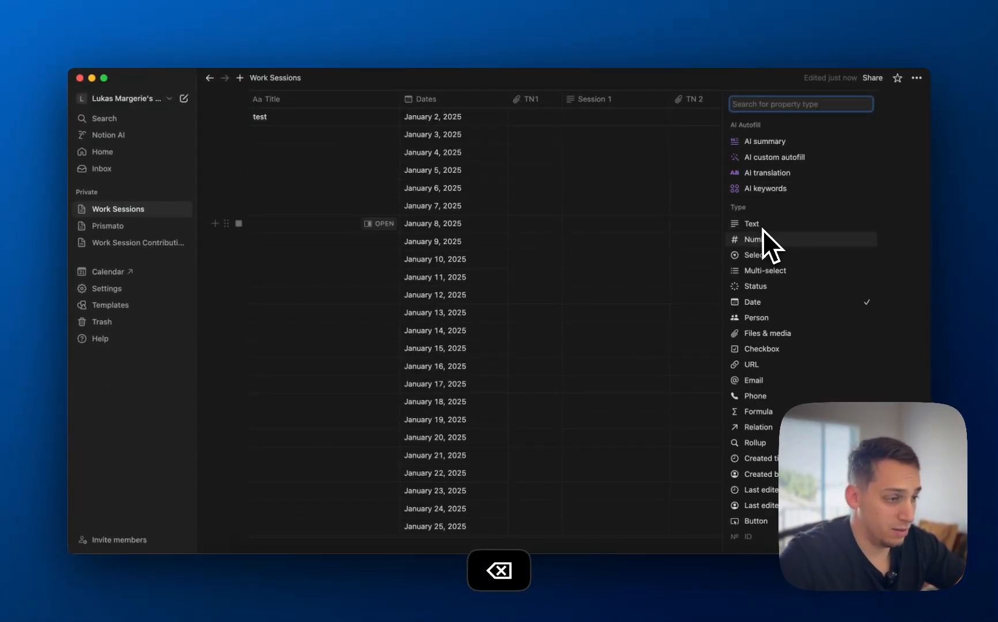
{"action": "left_click", "coordinate": [760, 225]}
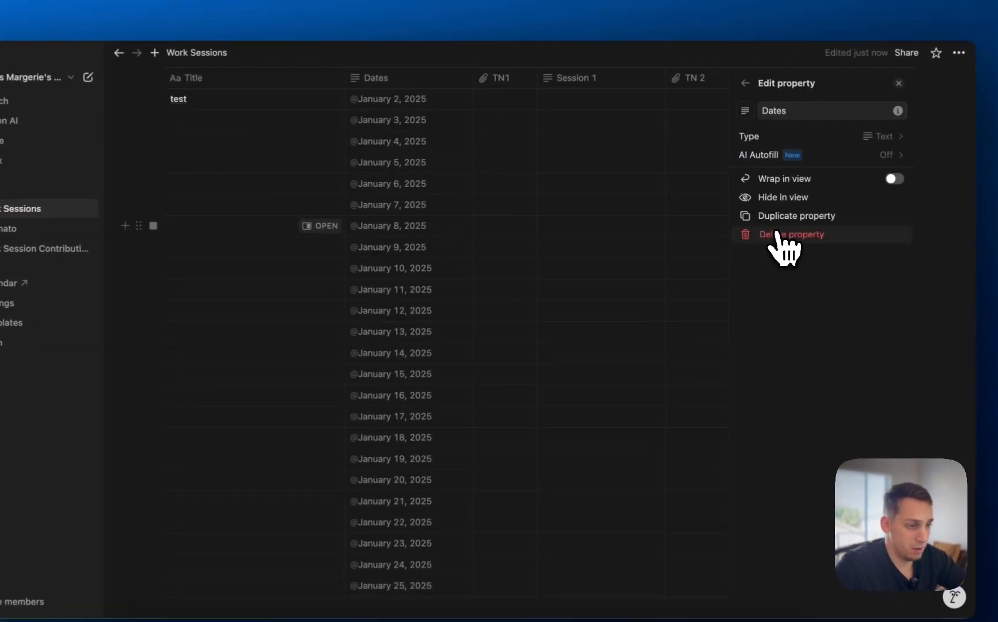
{"action": "left_click", "coordinate": [385, 163]}
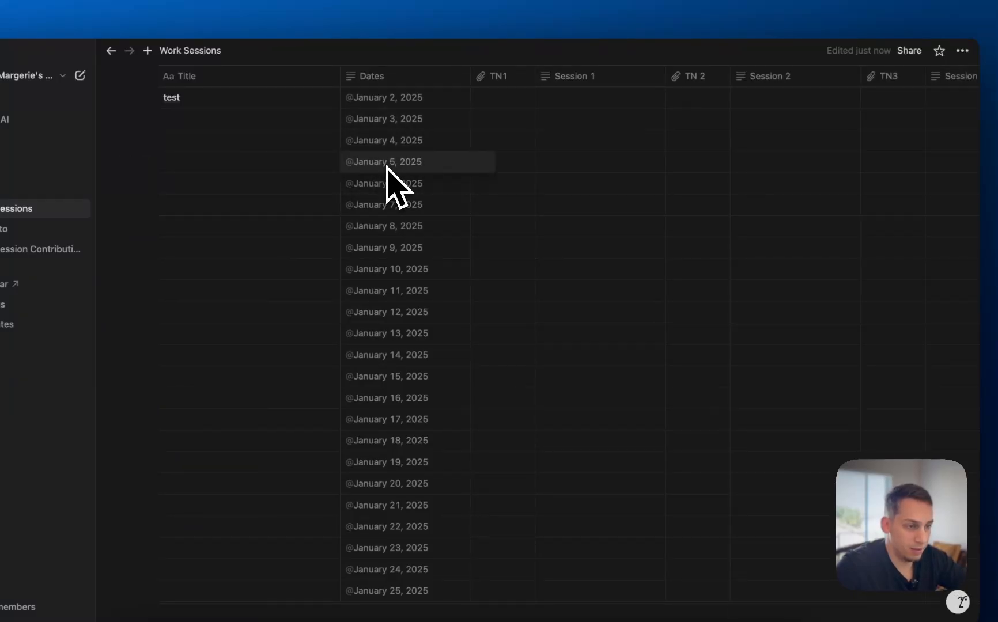
Switch to Framer and delete the synced Work Sessions collection from the CMS.
{"action": "left_click", "coordinate": [562, 590]}
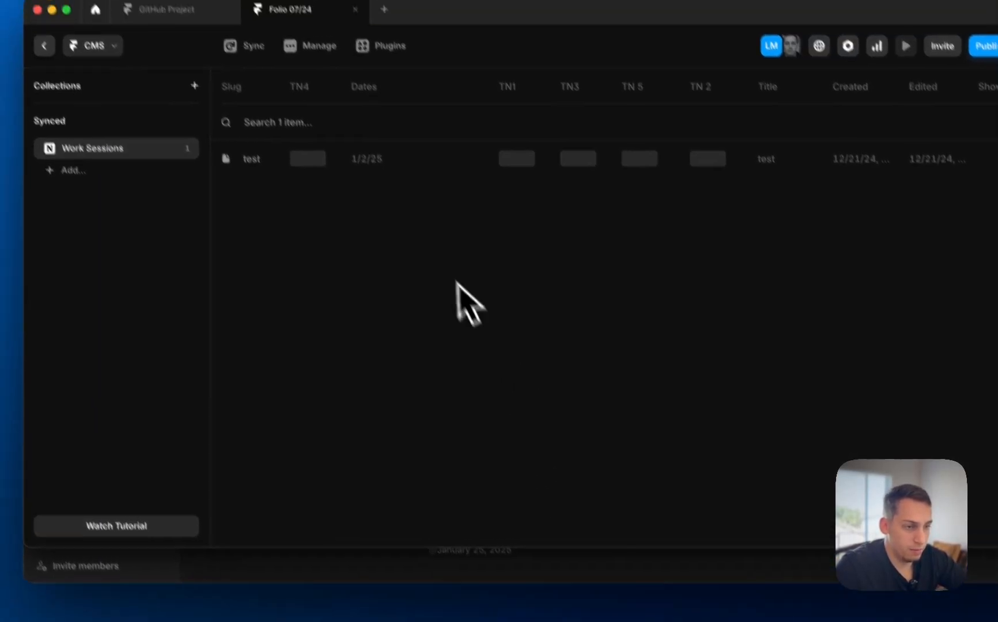
{"action": "left_click", "coordinate": [185, 148]}
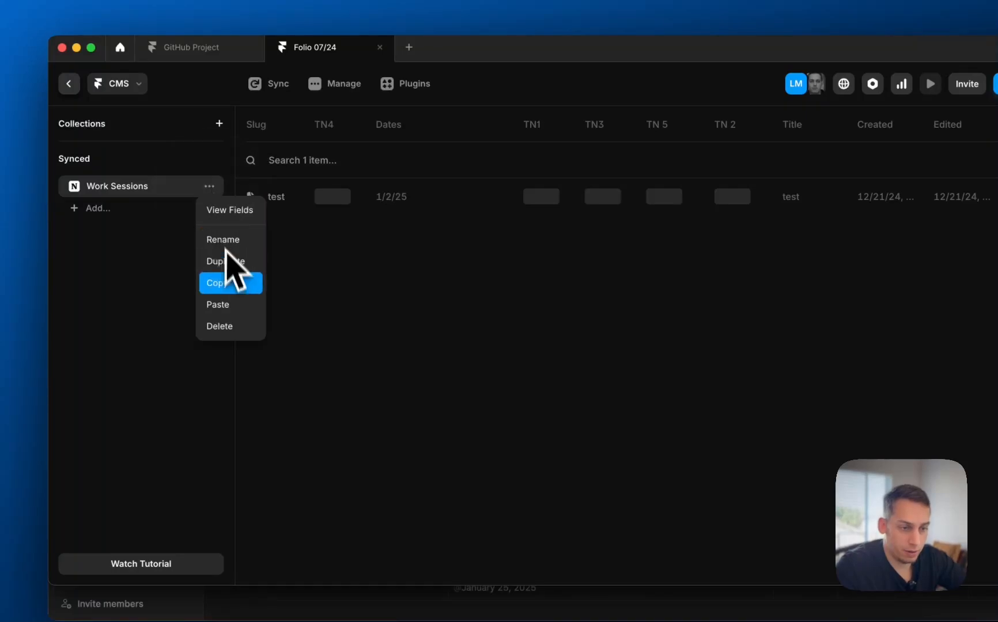
{"action": "left_click", "coordinate": [233, 328]}
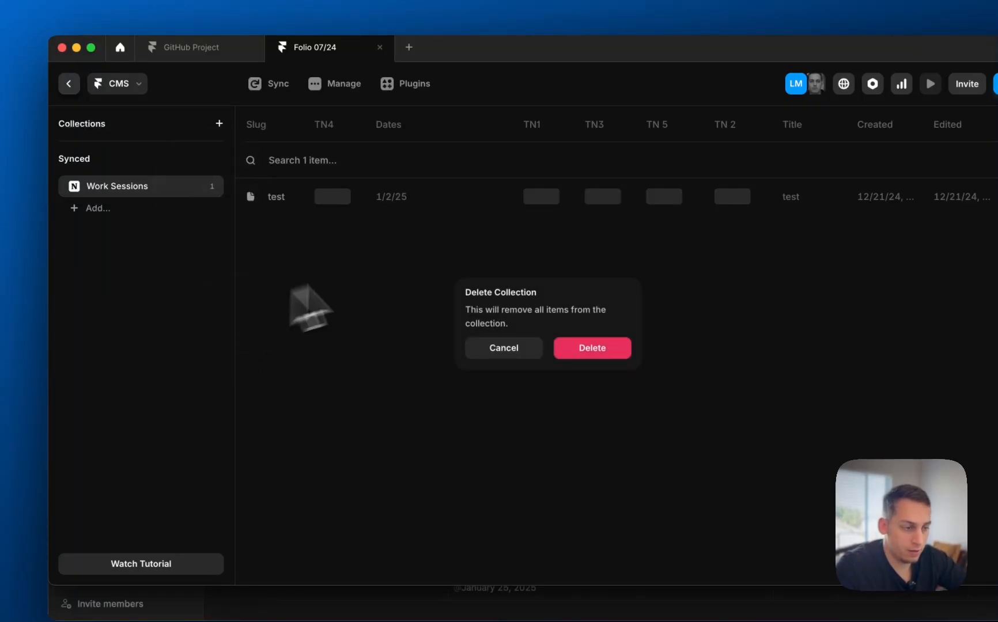
{"action": "left_click", "coordinate": [563, 348]}
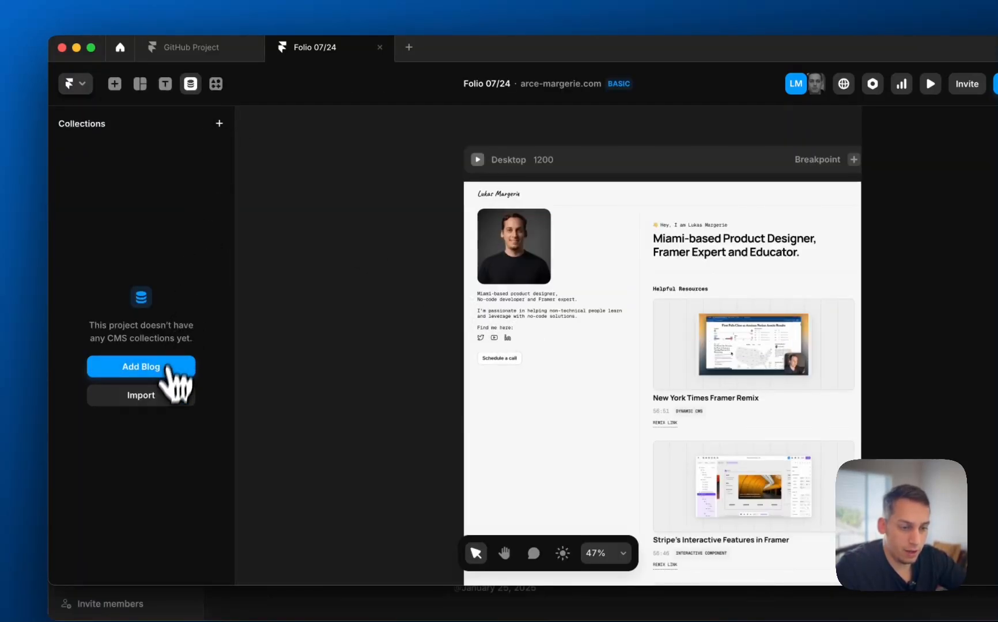
Create a Notion-synced collection named Work Sessions and continue to the field mapping with the Work Sessions database as its source.
{"action": "left_click", "coordinate": [157, 395]}
{"action": "left_click", "coordinate": [438, 389]}
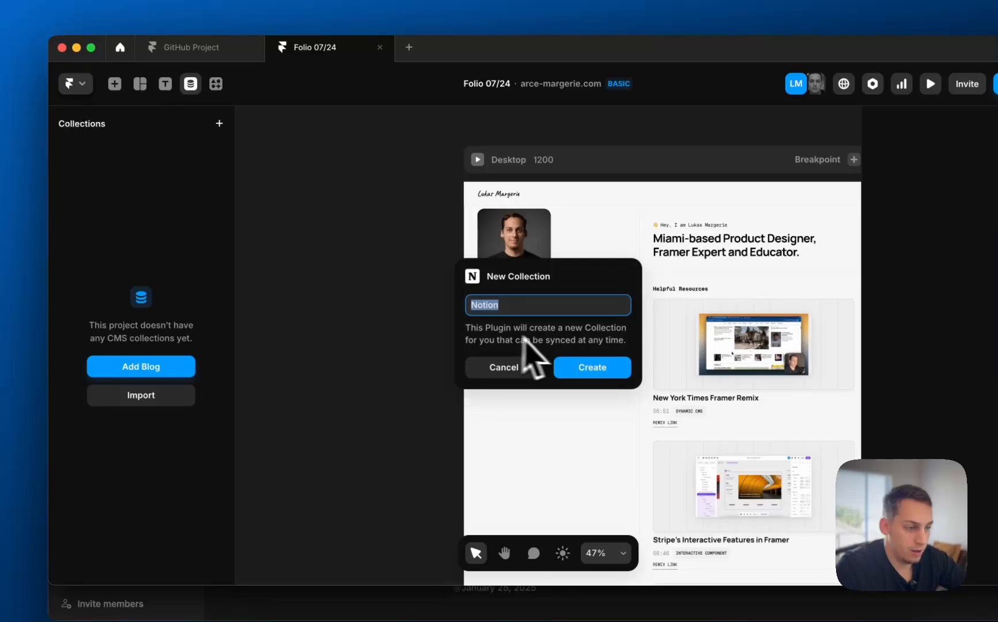
{"action": "type", "text": "Work Sessions"}
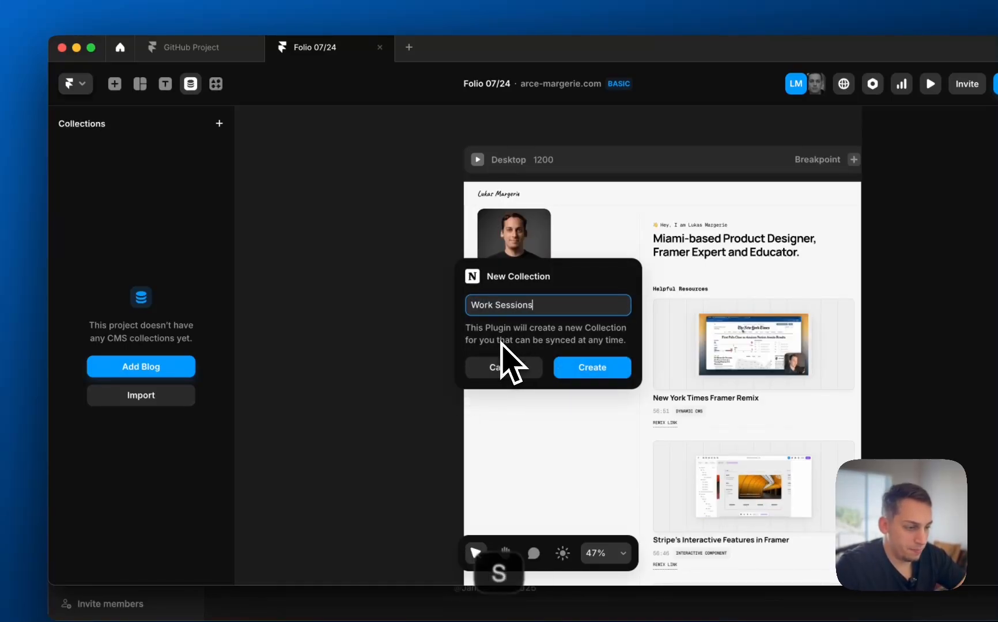
{"action": "key", "text": "Return"}
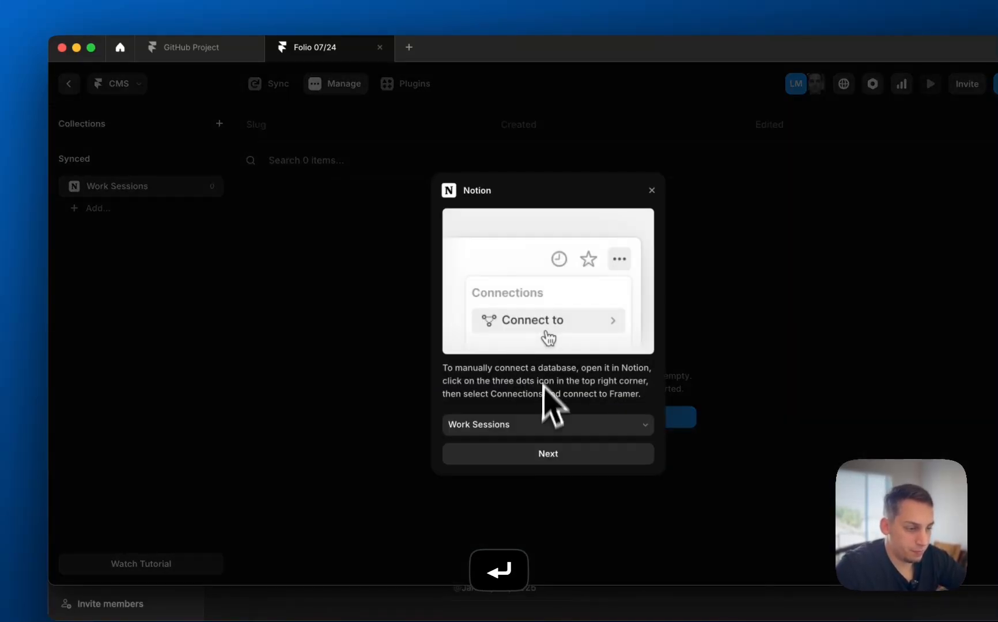
{"action": "left_click", "coordinate": [526, 426]}
{"action": "left_click", "coordinate": [548, 423]}
{"action": "left_click", "coordinate": [503, 441]}
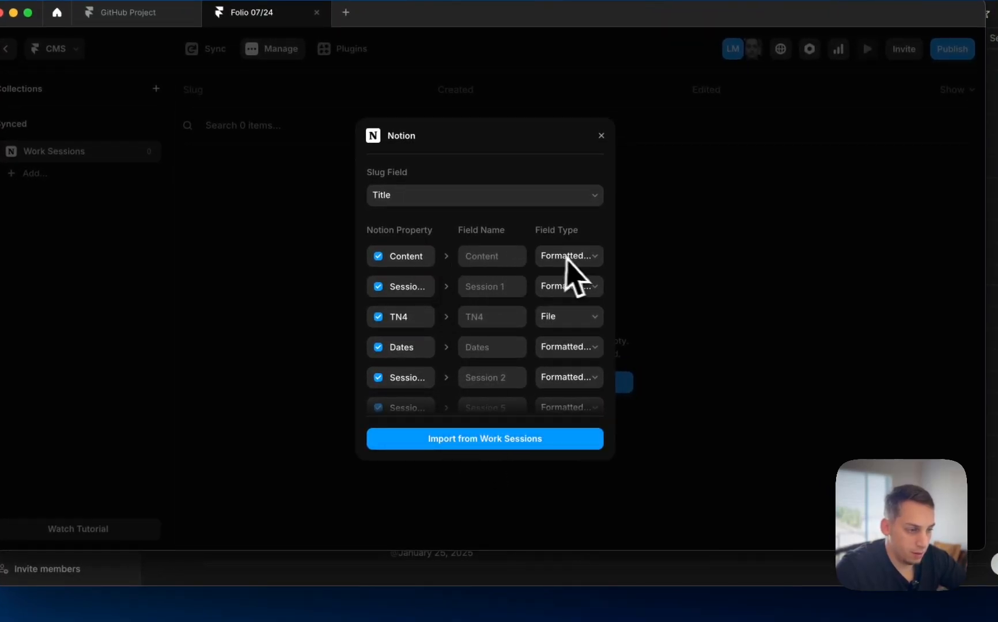
Set the field type of TN4, TN1, TN3, TN 5 and TN 2 to Image in the Notion field mapping.
{"action": "scroll", "coordinate": [490, 335], "scroll_direction": "down", "scroll_amount": 1}
{"action": "left_click", "coordinate": [560, 329]}
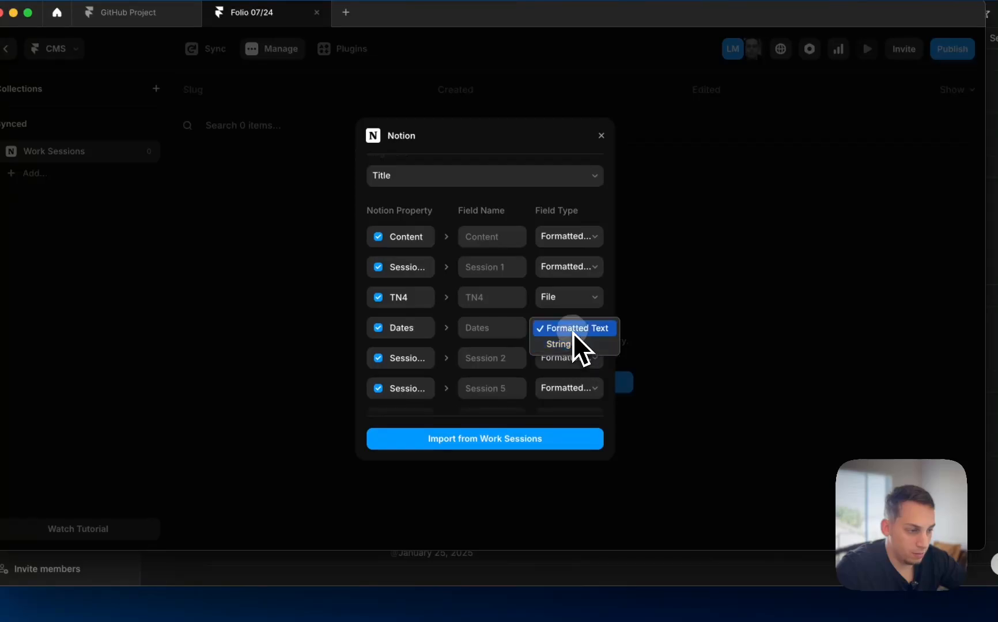
{"action": "left_click", "coordinate": [567, 296]}
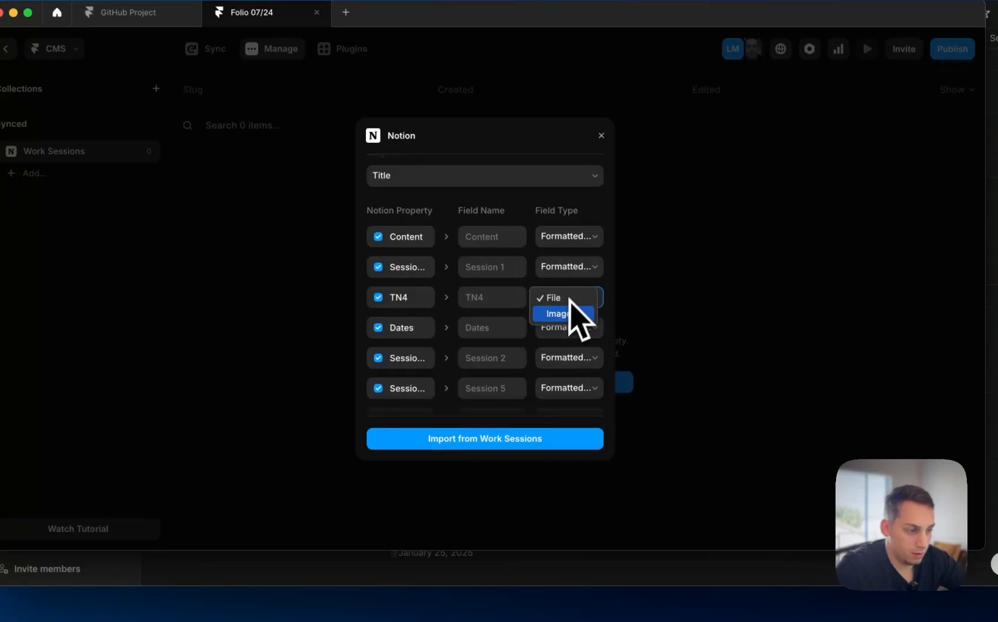
{"action": "left_click", "coordinate": [553, 334]}
{"action": "scroll", "coordinate": [550, 346], "scroll_direction": "down", "scroll_amount": 5}
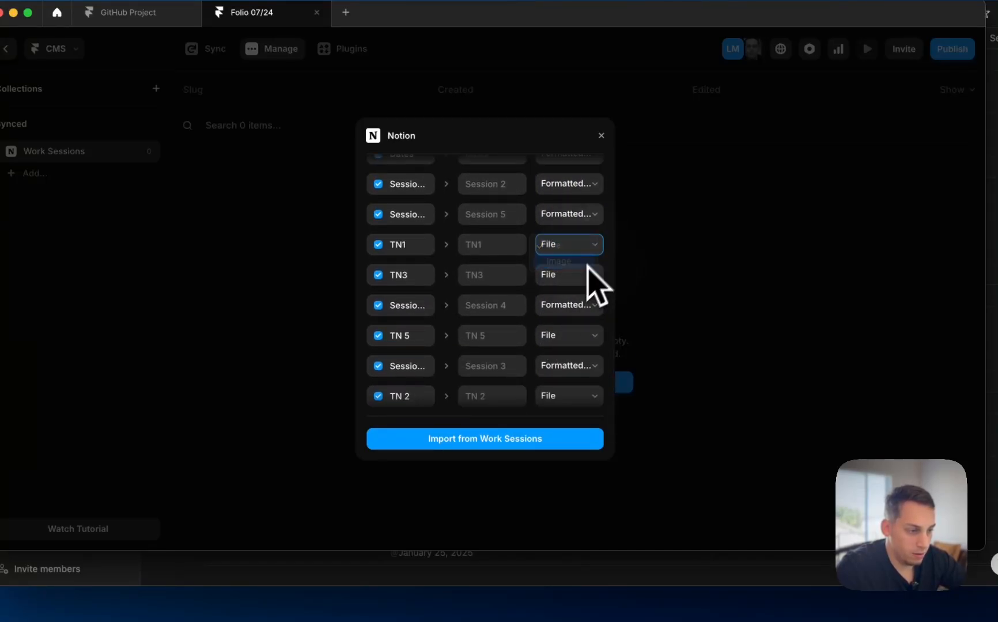
{"action": "left_click", "coordinate": [558, 344]}
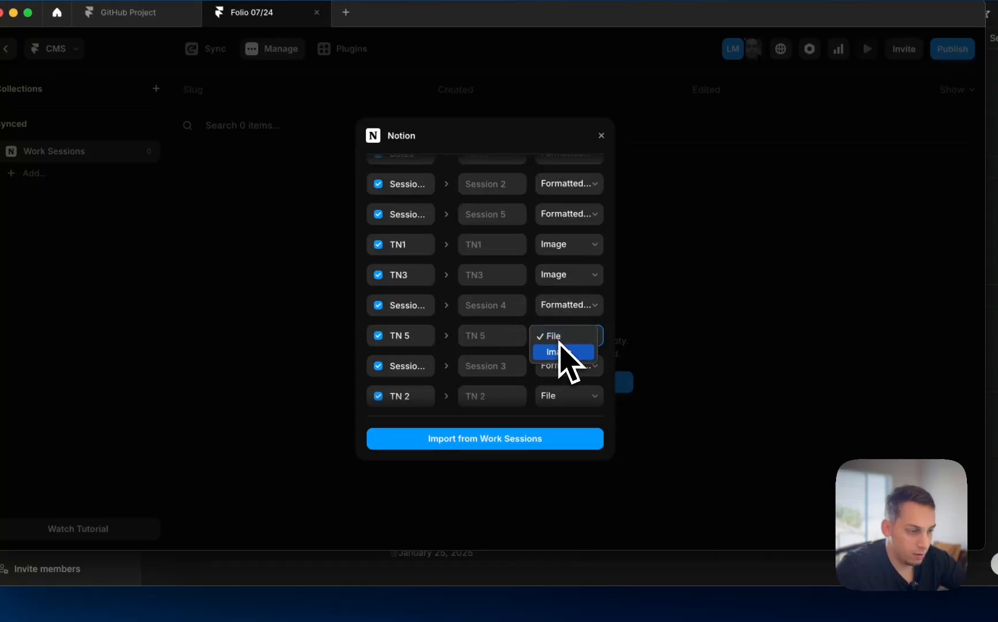
{"action": "left_click", "coordinate": [568, 371]}
{"action": "scroll", "coordinate": [567, 372], "scroll_direction": "down", "scroll_amount": 1}
{"action": "left_click", "coordinate": [559, 362]}
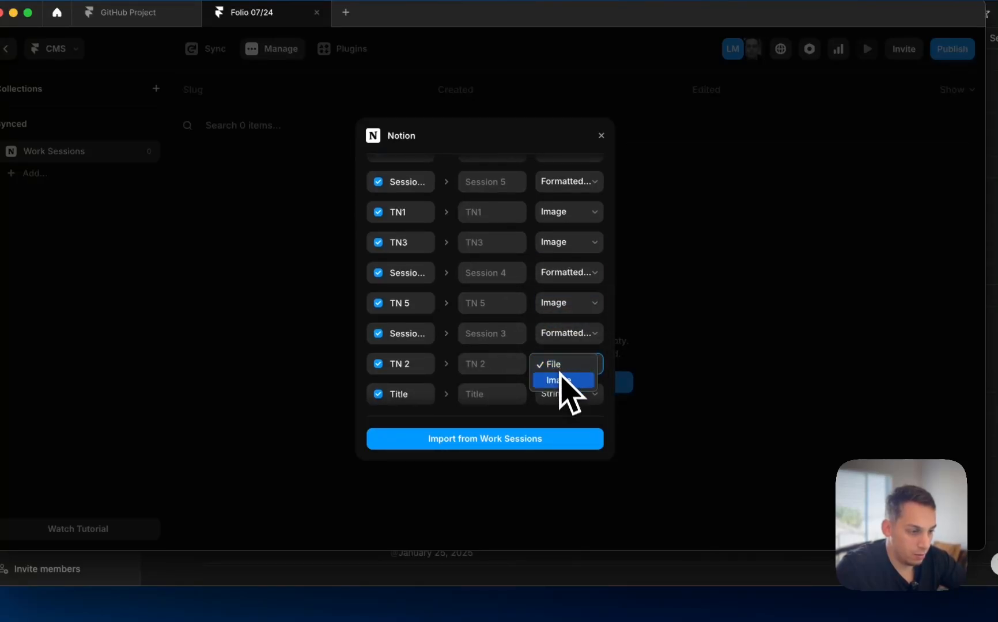
{"action": "scroll", "coordinate": [547, 363], "scroll_direction": "up", "scroll_amount": 8}
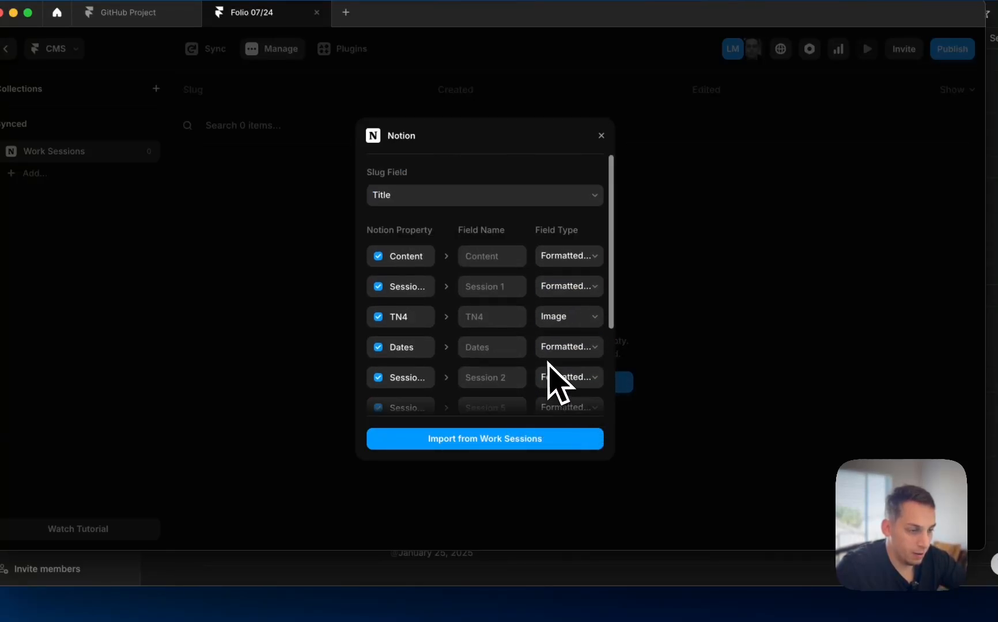
Set the field type of the Dates property to String in the mapping.
{"action": "scroll", "coordinate": [583, 306], "scroll_direction": "down", "scroll_amount": 1}
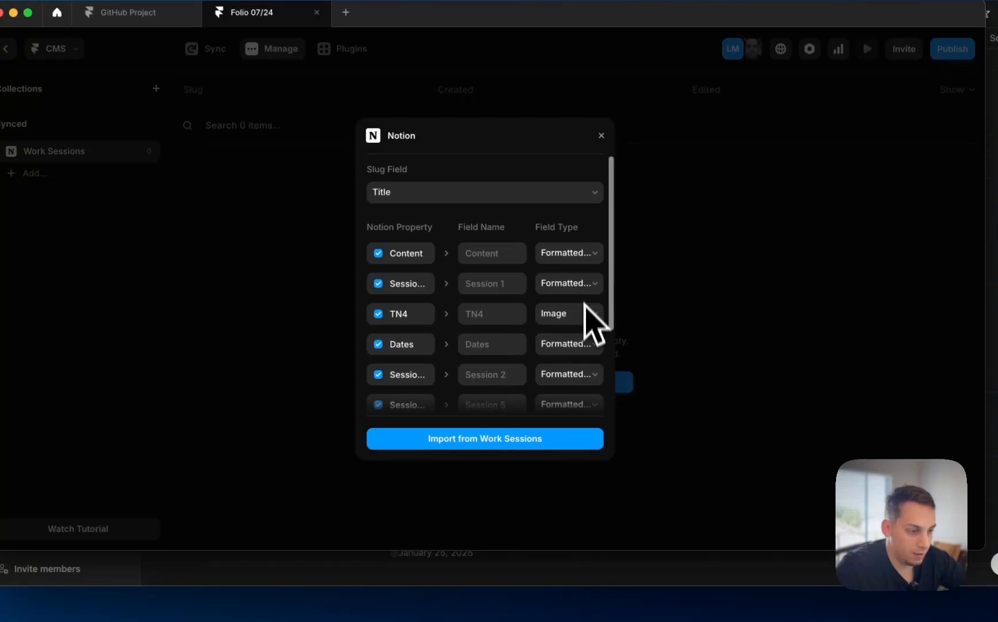
{"action": "left_click", "coordinate": [588, 345]}
{"action": "left_click", "coordinate": [592, 360]}
Exclude the Title property from the field mapping and import from Work Sessions.
{"action": "scroll", "coordinate": [547, 372], "scroll_direction": "down", "scroll_amount": 8}
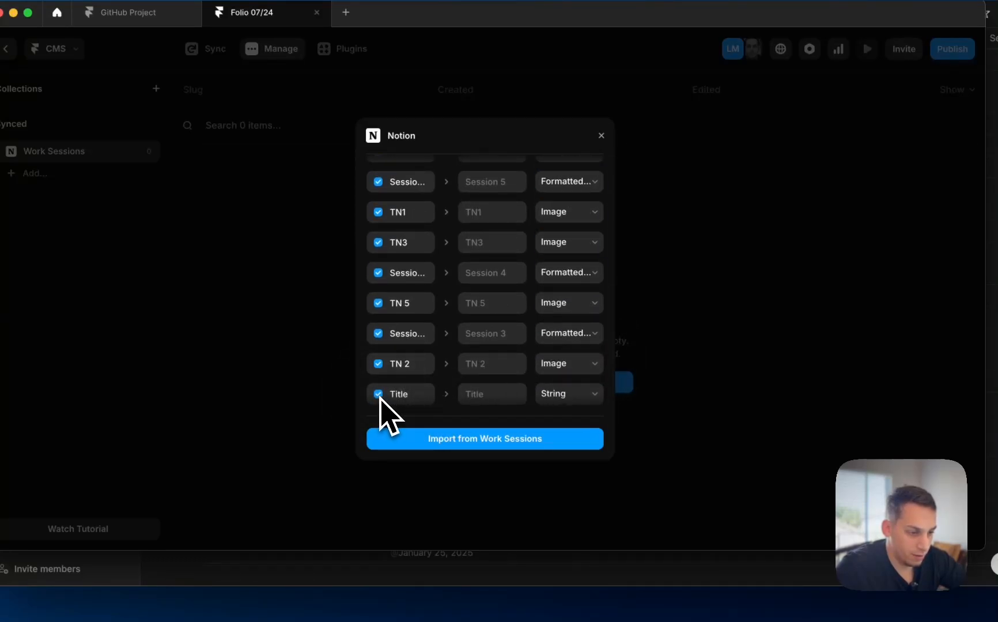
{"action": "left_click", "coordinate": [378, 364]}
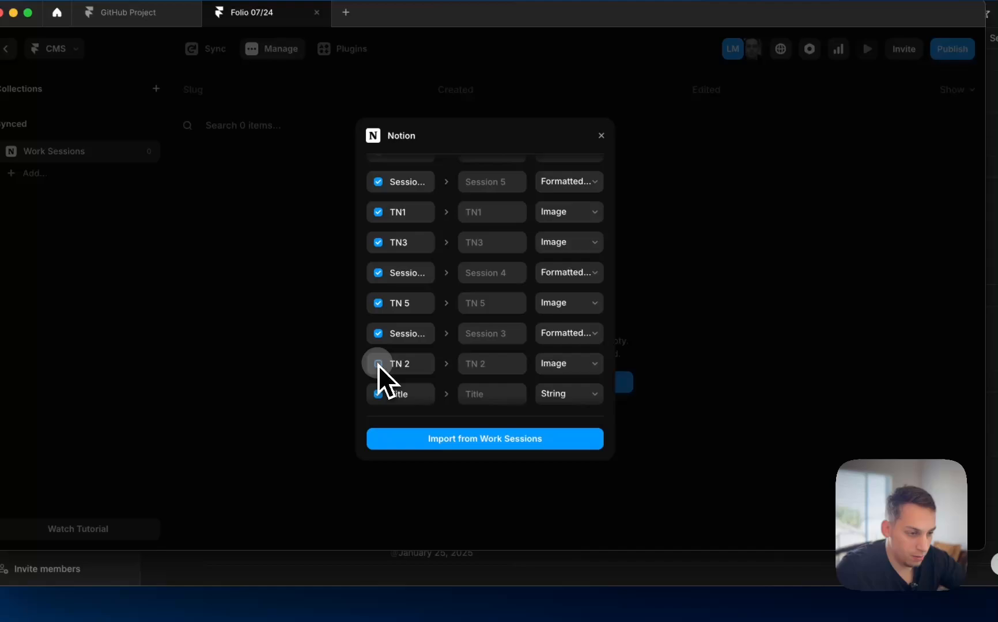
{"action": "left_click", "coordinate": [380, 395]}
{"action": "left_click", "coordinate": [452, 439]}
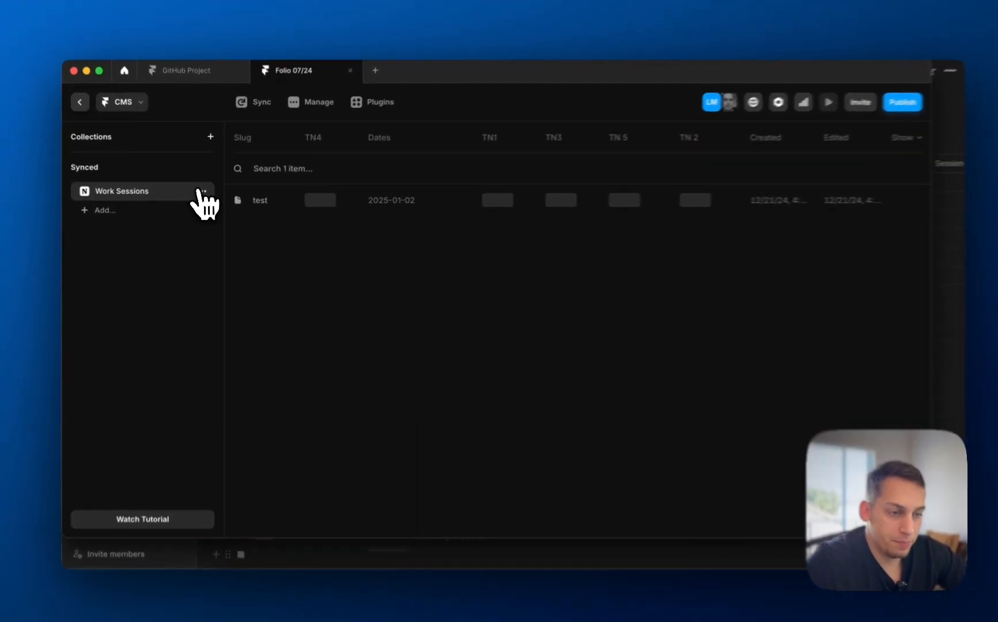
Delete the newly imported Work Sessions collection from the CMS.
{"action": "left_click", "coordinate": [202, 192]}
{"action": "left_click", "coordinate": [230, 314]}
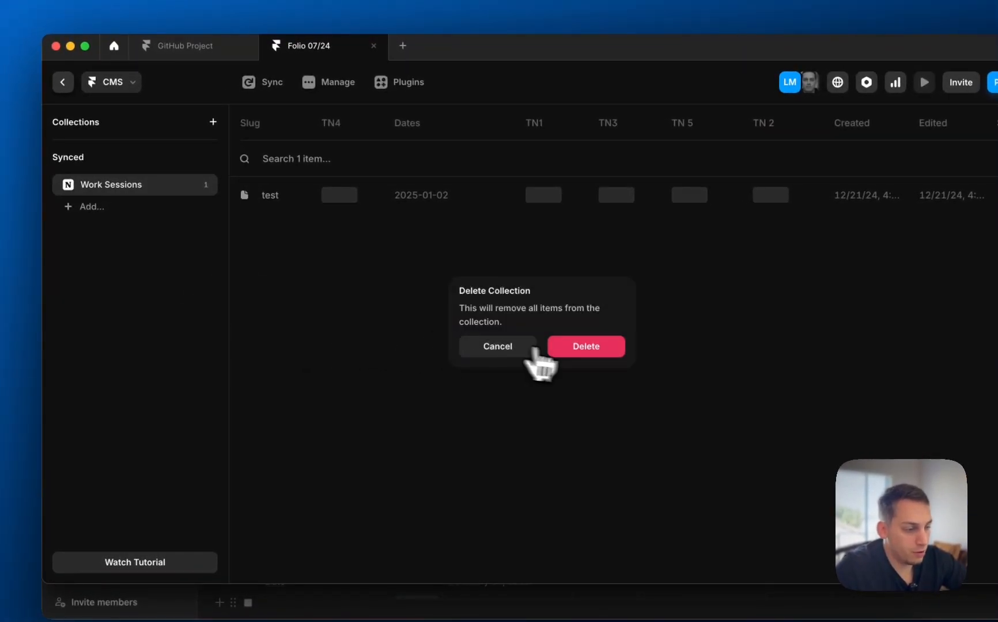
{"action": "left_click", "coordinate": [586, 347]}
Open the list of import plugins for a new CMS collection.
{"action": "left_click", "coordinate": [172, 393]}
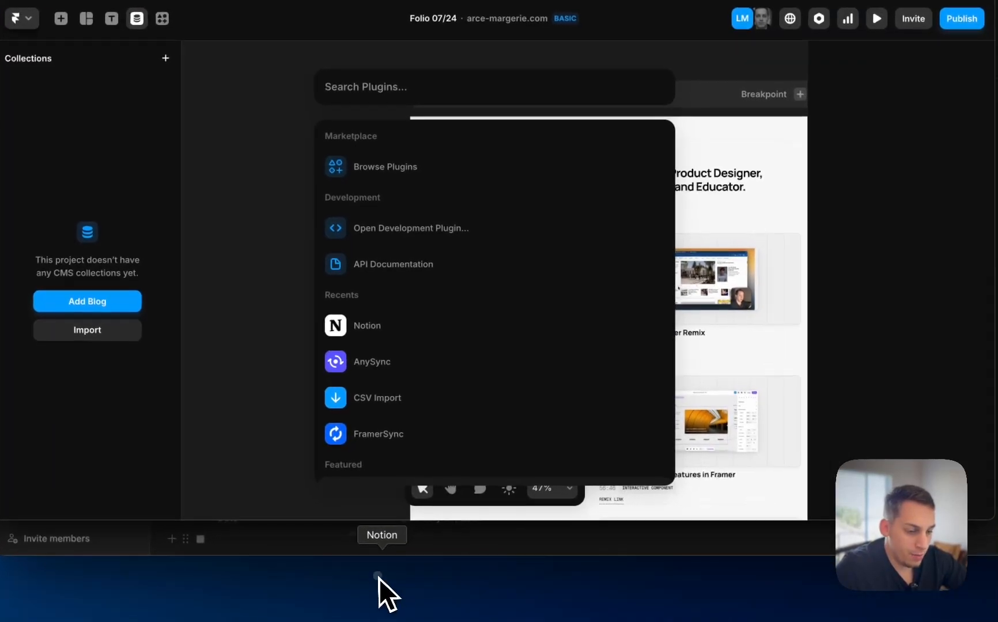
Switch to Notion and check the Title and Dates entries throughout the Work Sessions database.
{"action": "left_click", "coordinate": [379, 578]}
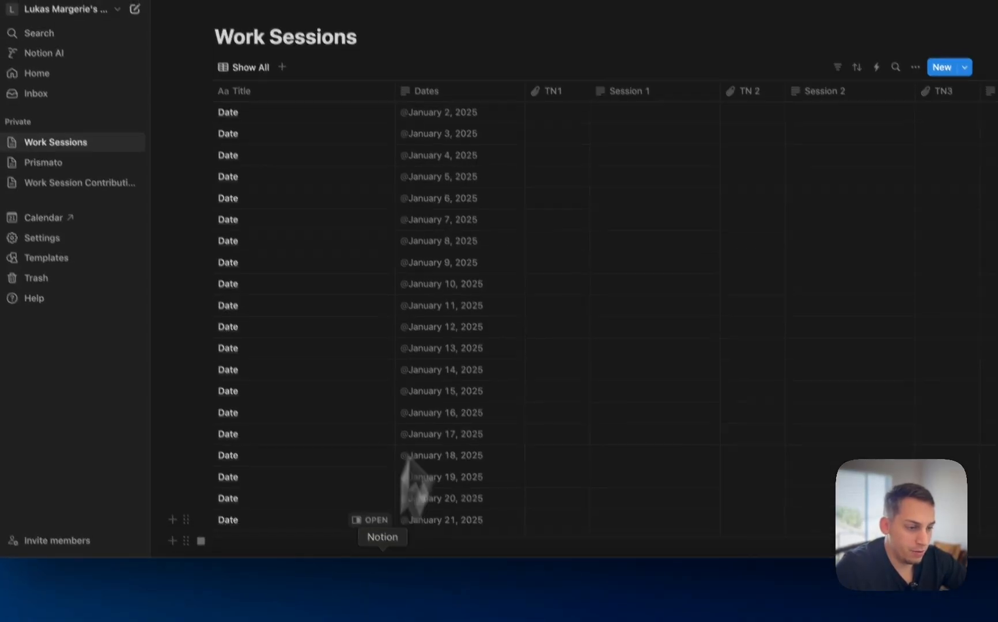
{"action": "scroll", "coordinate": [279, 276], "scroll_direction": "down", "scroll_amount": 20}
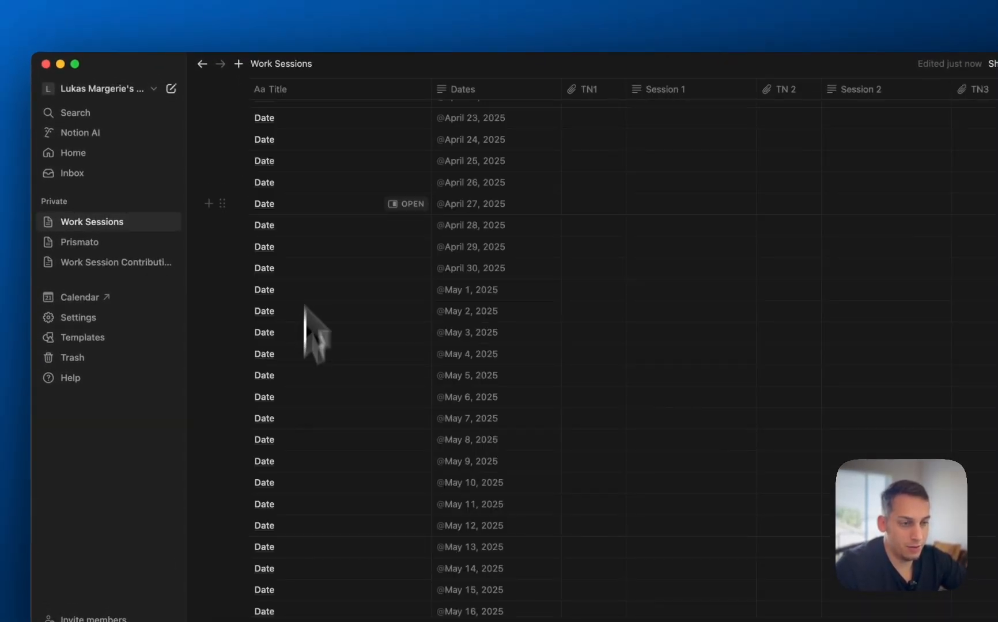
{"action": "scroll", "coordinate": [307, 138], "scroll_direction": "up", "scroll_amount": 20}
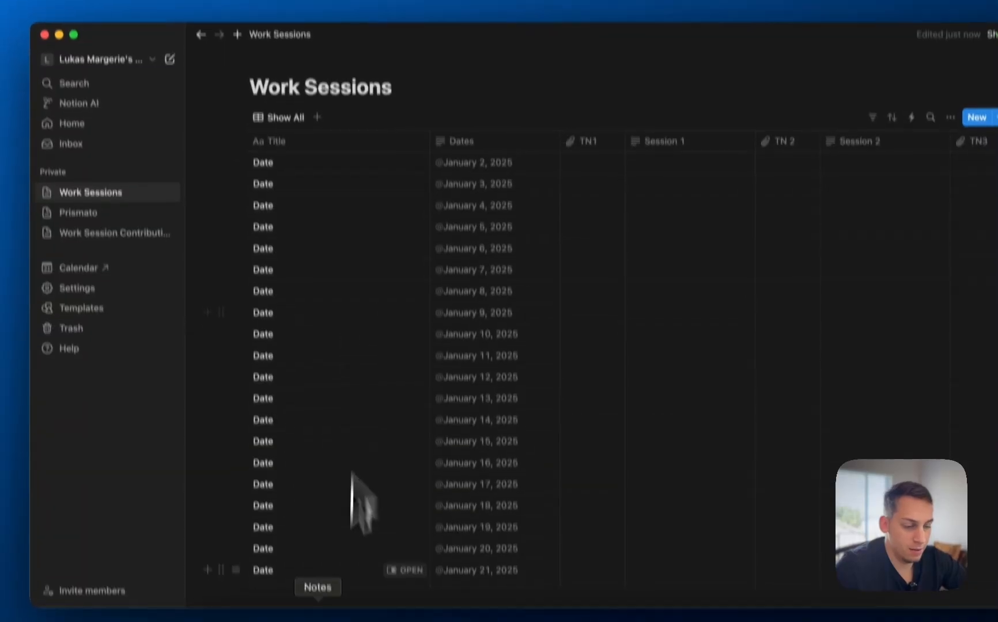
{"action": "left_click", "coordinate": [294, 597]}
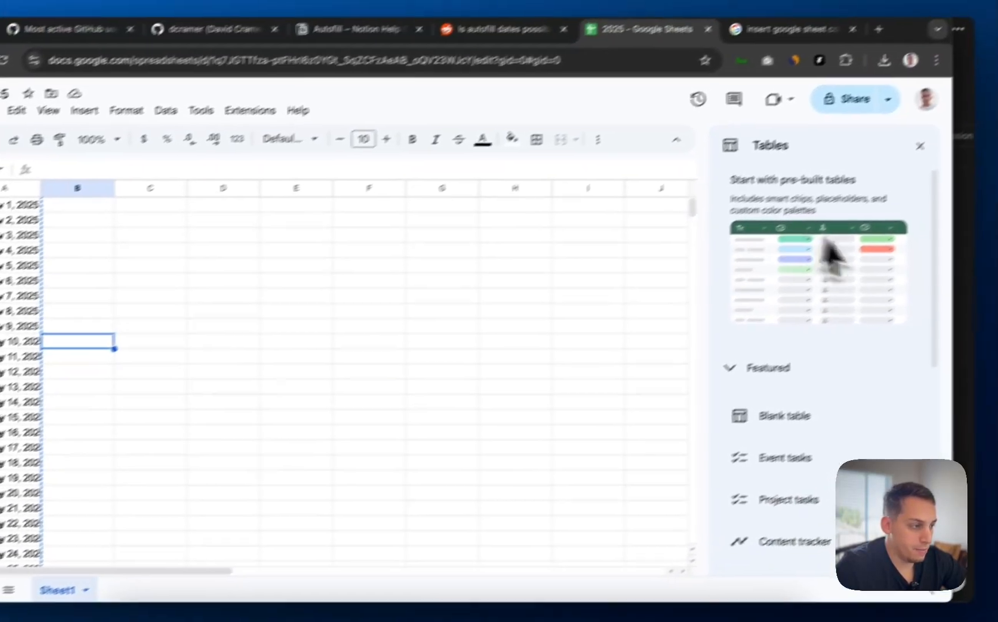
{"action": "left_click", "coordinate": [966, 297]}
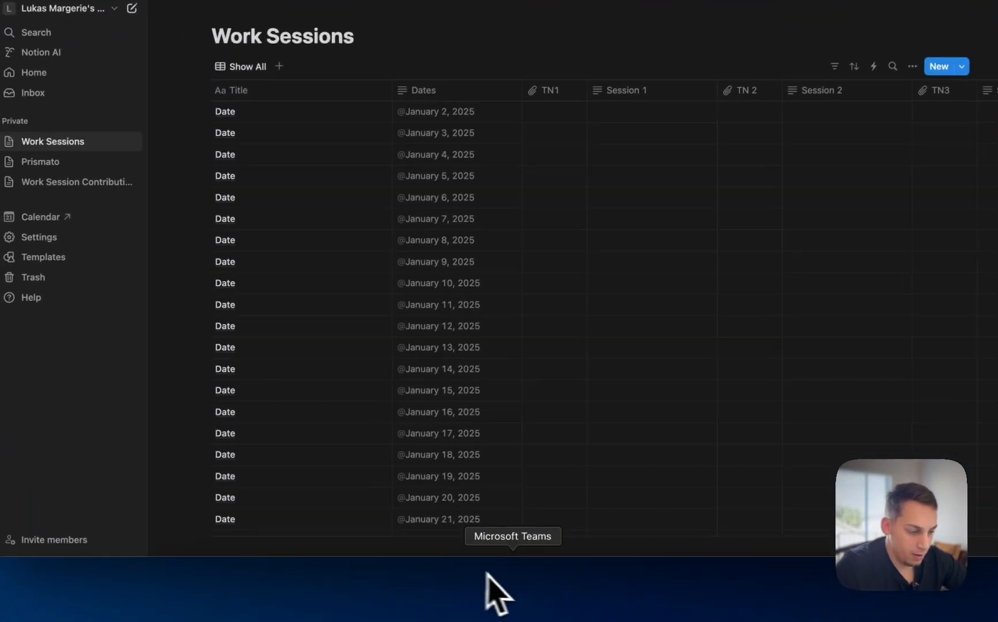
Return to Framer, create a Notion-synced collection named Work Sessions, and continue to the field mapping with the Work Sessions database.
{"action": "left_click", "coordinate": [554, 585]}
{"action": "left_click", "coordinate": [386, 358]}
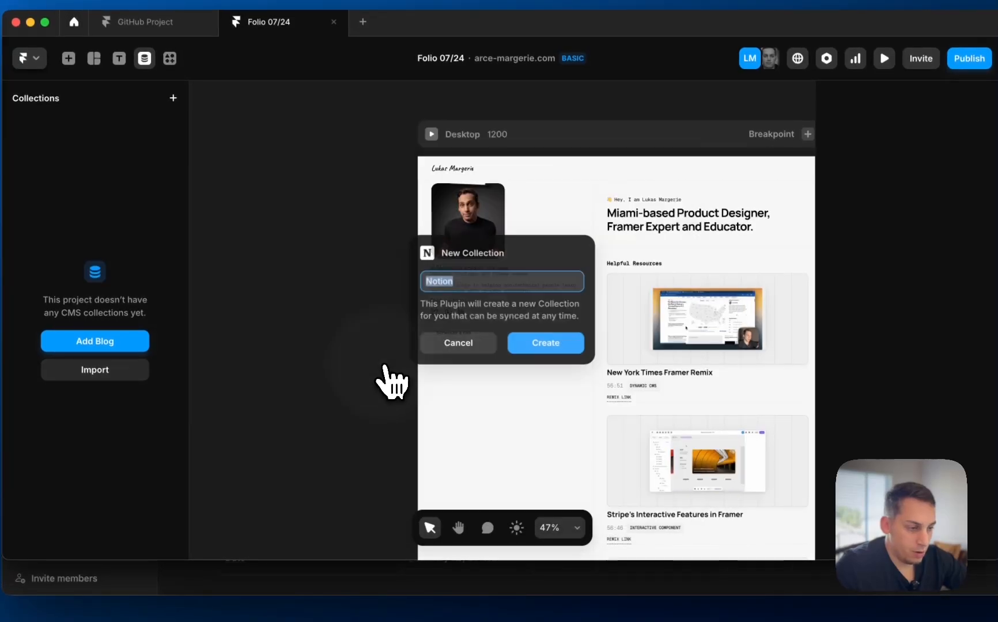
{"action": "type", "text": "Work "}
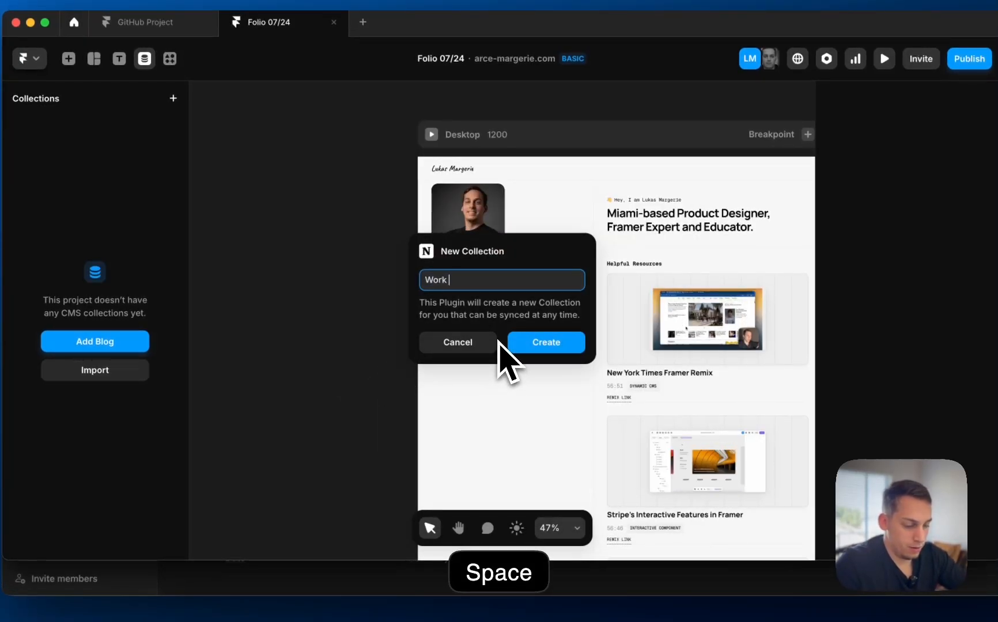
{"action": "type", "text": "Sessions"}
{"action": "key", "text": "Return"}
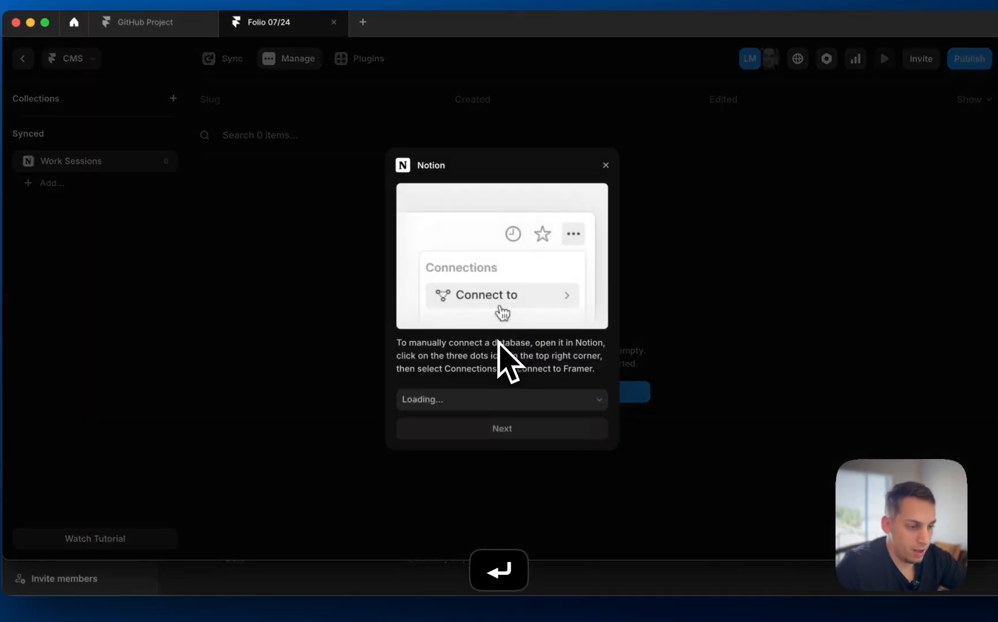
{"action": "left_click", "coordinate": [509, 403]}
{"action": "left_click", "coordinate": [489, 401]}
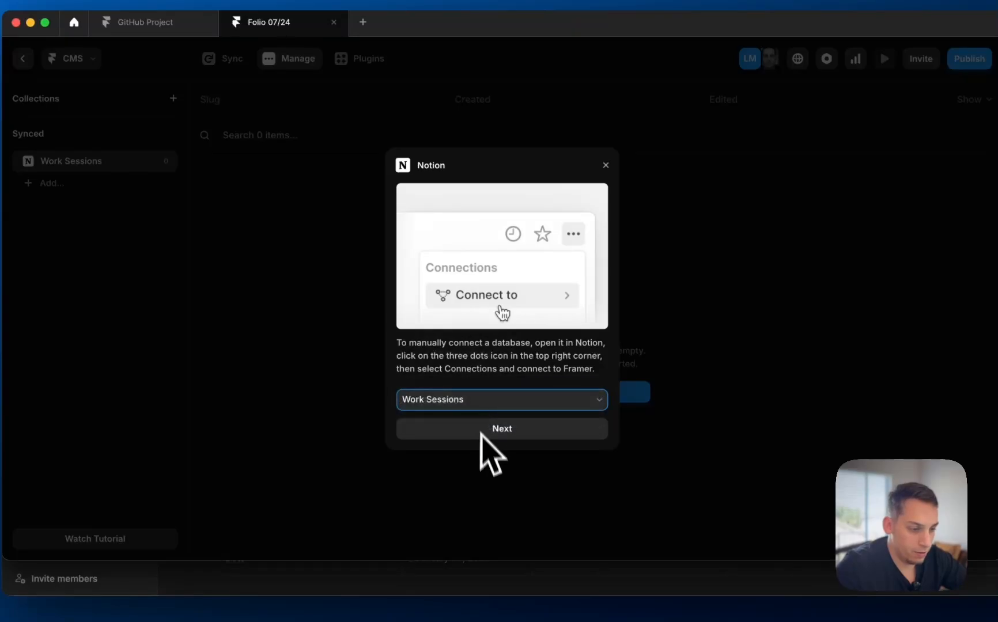
{"action": "left_click", "coordinate": [473, 427]}
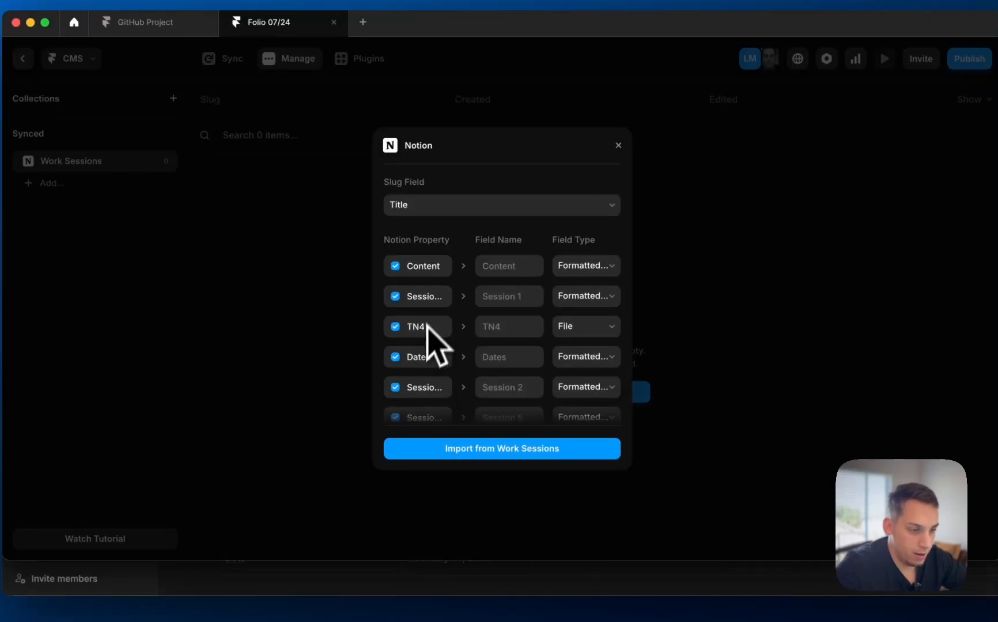
Set the field type of TN 2, TN 5, TN3, TN1 and TN4 to Image for the new collection.
{"action": "scroll", "coordinate": [427, 326], "scroll_direction": "down", "scroll_amount": 5}
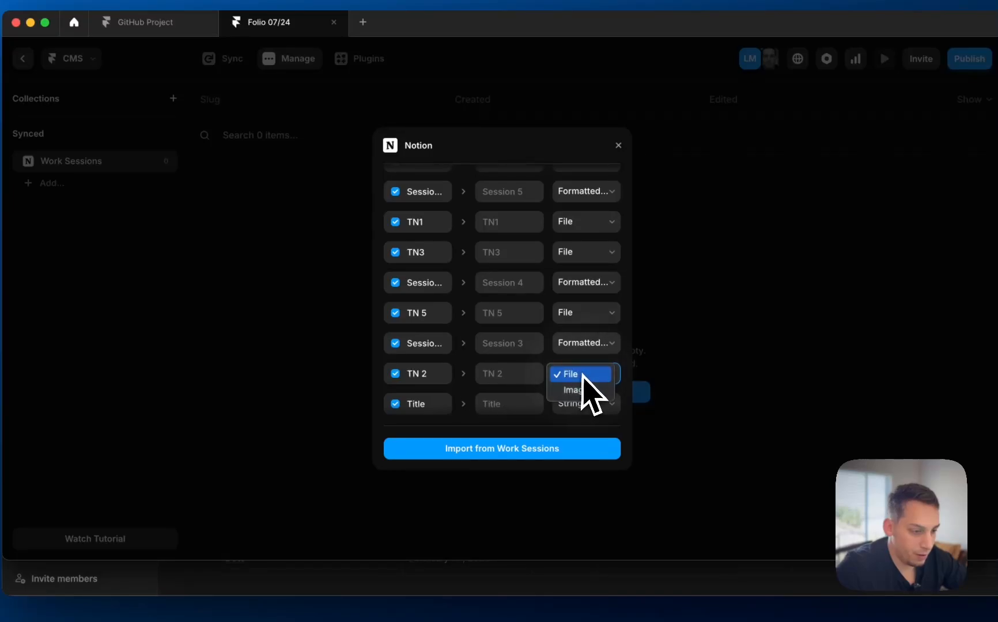
{"action": "left_click", "coordinate": [596, 314]}
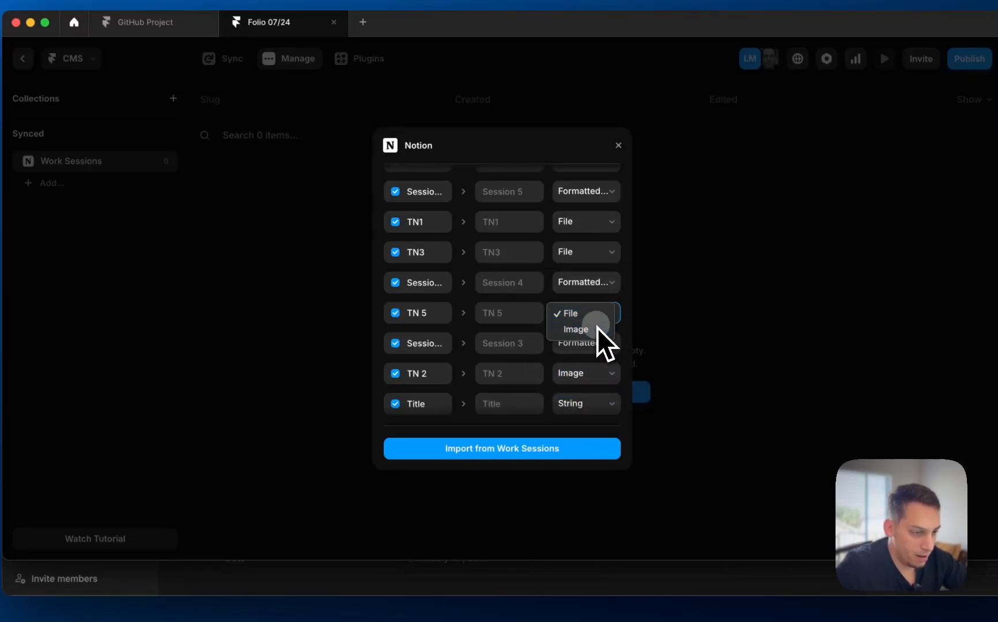
{"action": "left_click", "coordinate": [588, 253]}
{"action": "left_click", "coordinate": [586, 268]}
{"action": "left_click", "coordinate": [583, 222]}
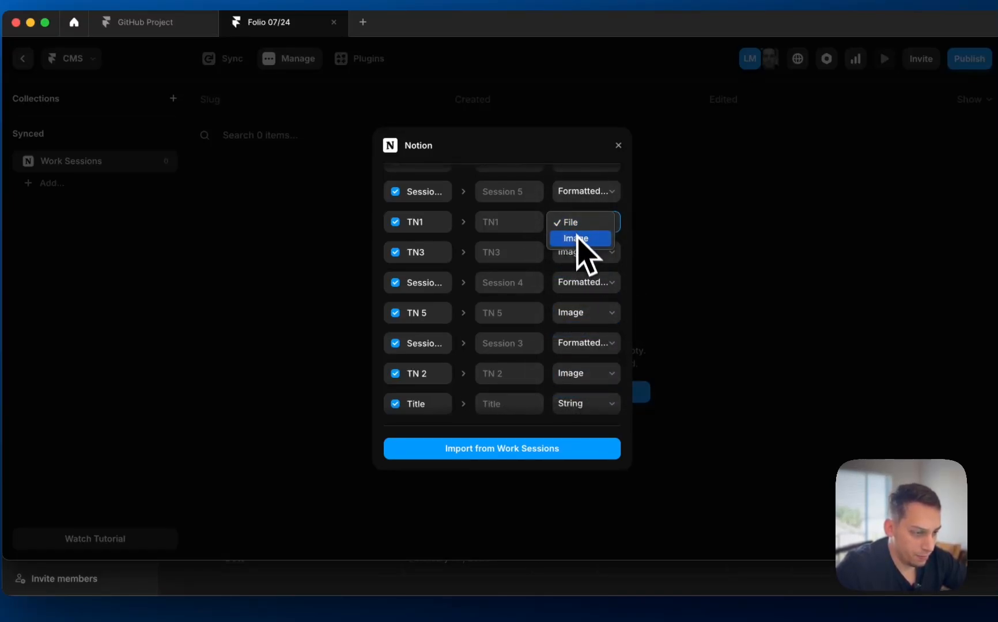
{"action": "scroll", "coordinate": [576, 245], "scroll_direction": "up", "scroll_amount": 4}
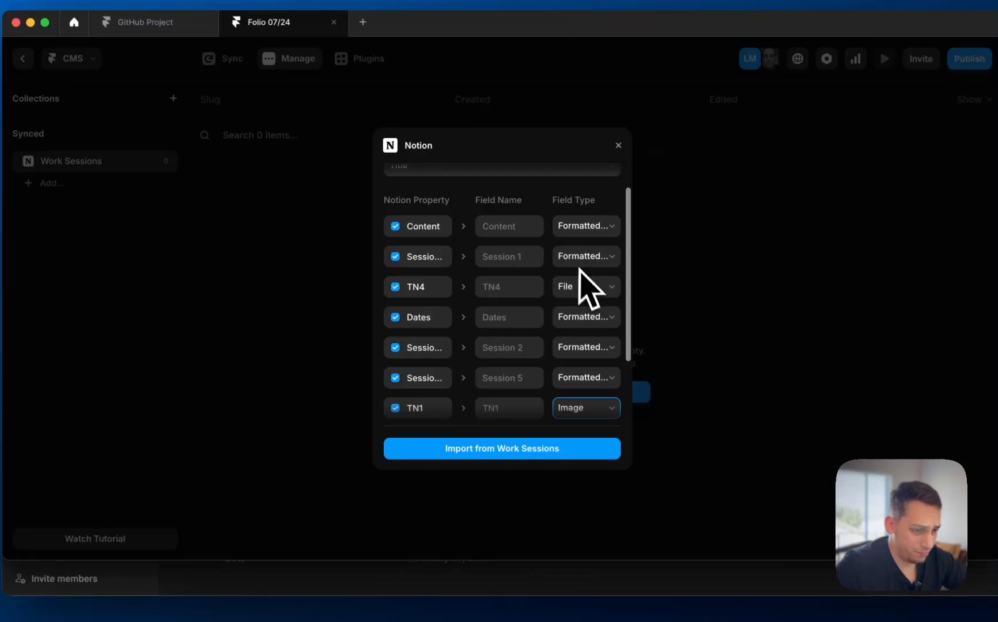
{"action": "left_click", "coordinate": [581, 286]}
{"action": "left_click", "coordinate": [580, 304]}
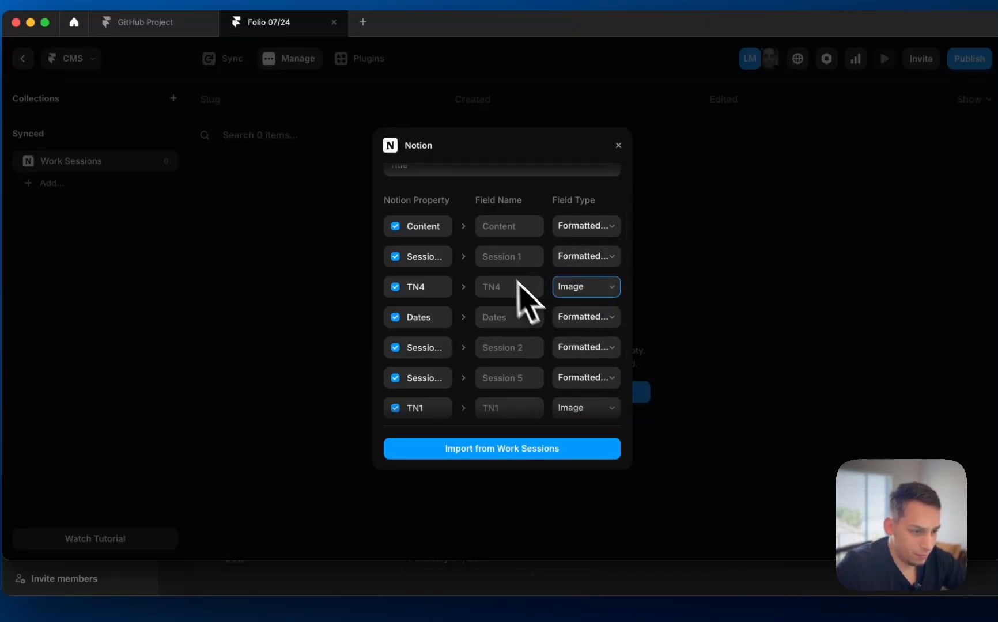
Review the remaining field types down to Title and import the Work Sessions database into the collection.
{"action": "left_click", "coordinate": [583, 226]}
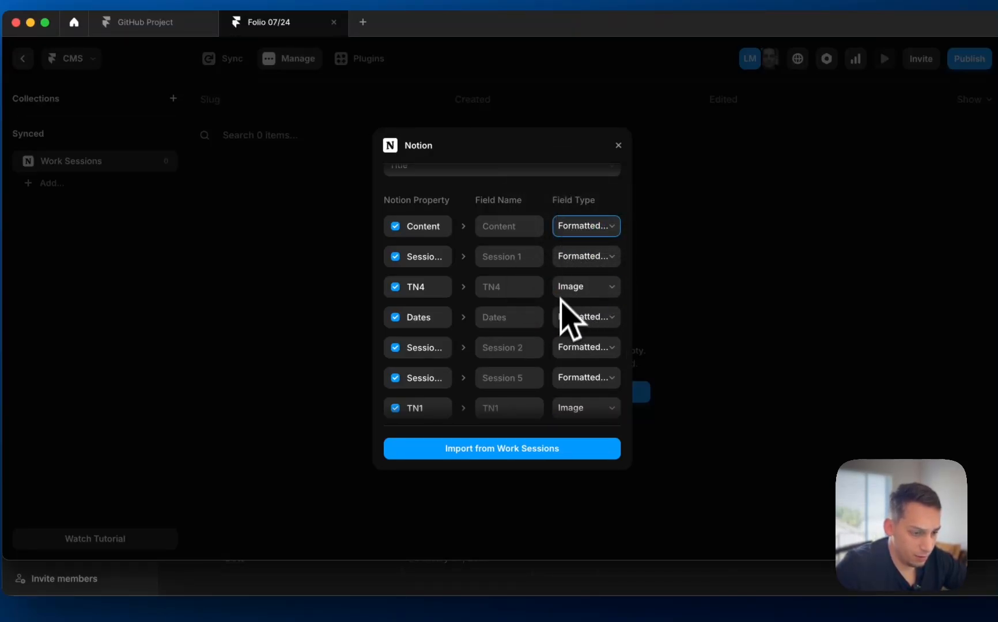
{"action": "scroll", "coordinate": [572, 320], "scroll_direction": "down", "scroll_amount": 6}
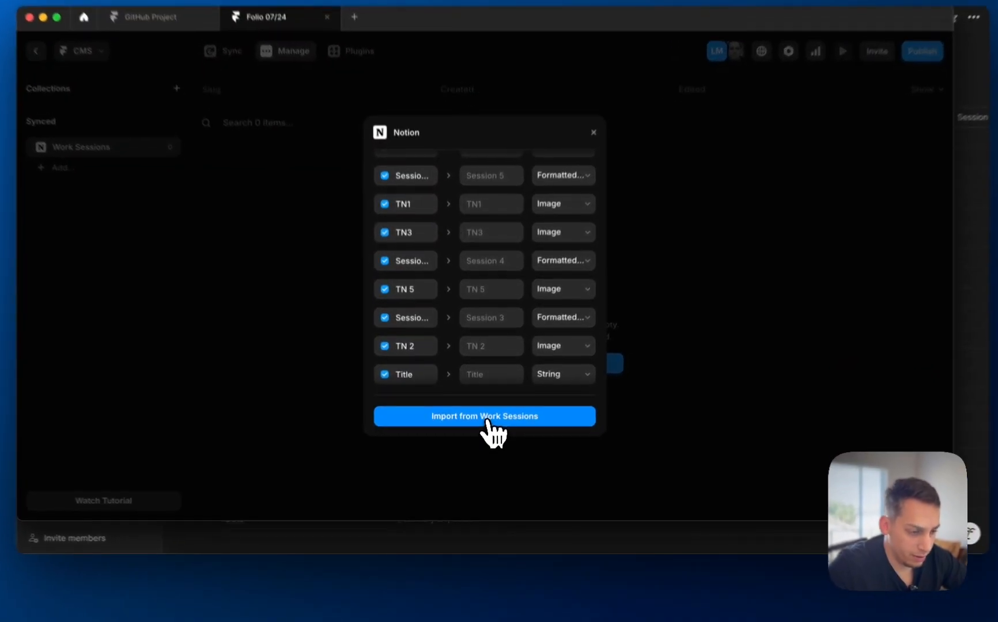
{"action": "left_click", "coordinate": [485, 436]}
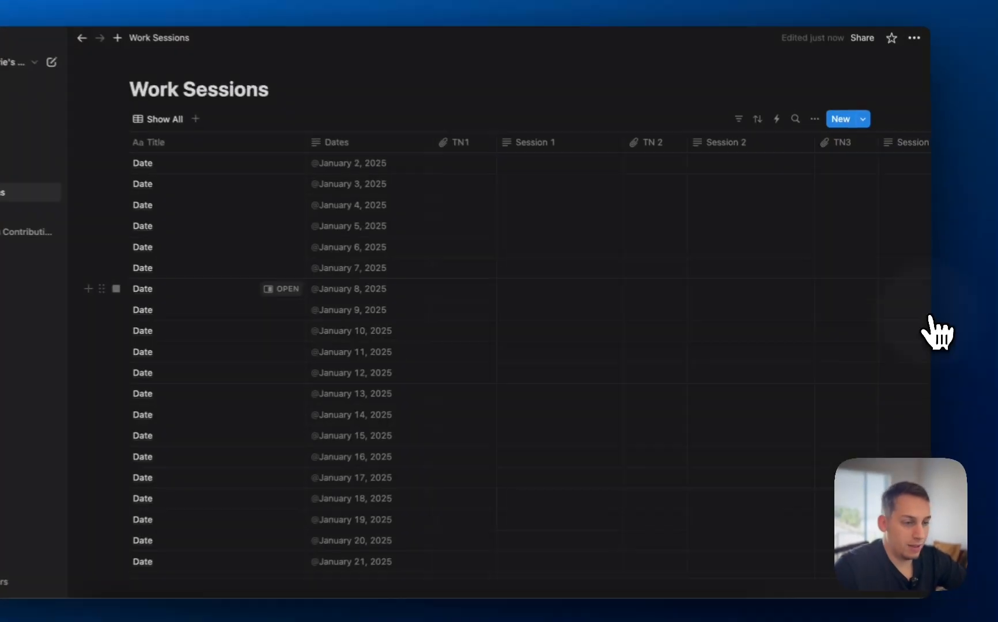
In Notion's Work Sessions database, retitle the January 2 to January 5 rows as Date 2, Date 3, Date 4 and Date 5.
{"action": "left_click", "coordinate": [190, 169]}
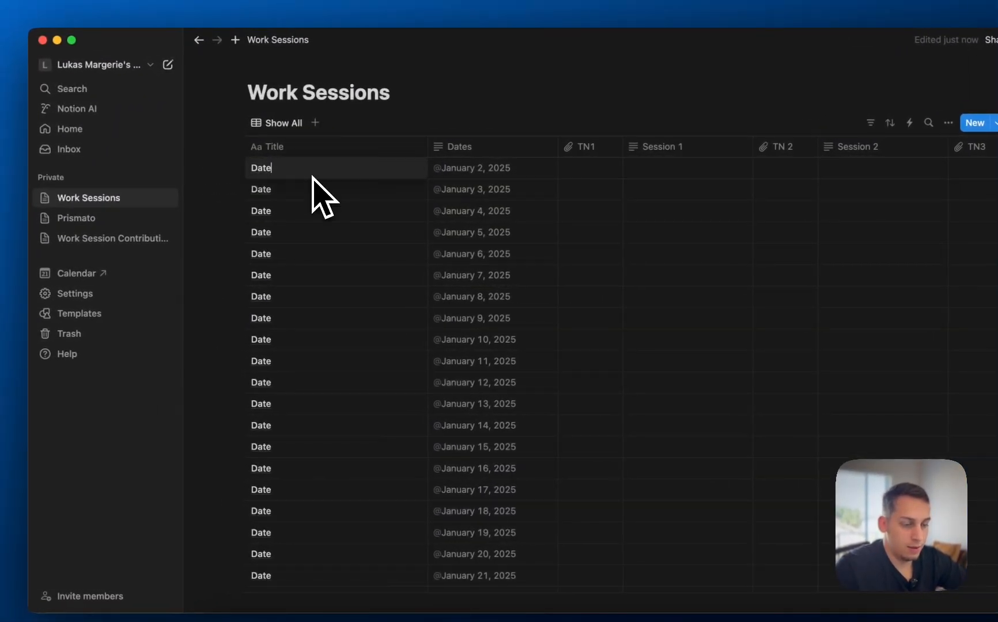
{"action": "left_click", "coordinate": [310, 193]}
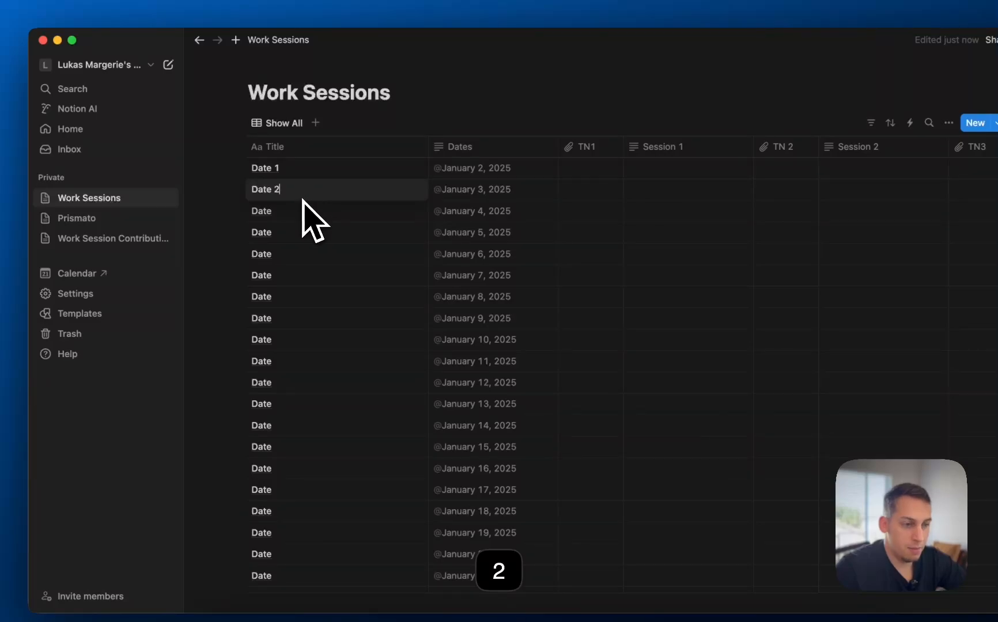
{"action": "left_click", "coordinate": [288, 172]}
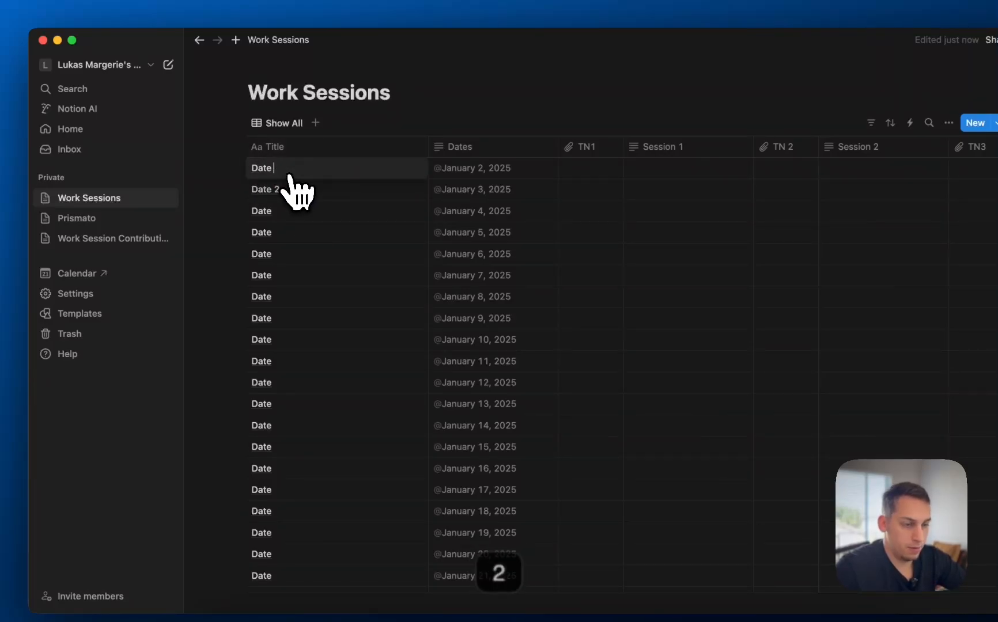
{"action": "left_click", "coordinate": [284, 189]}
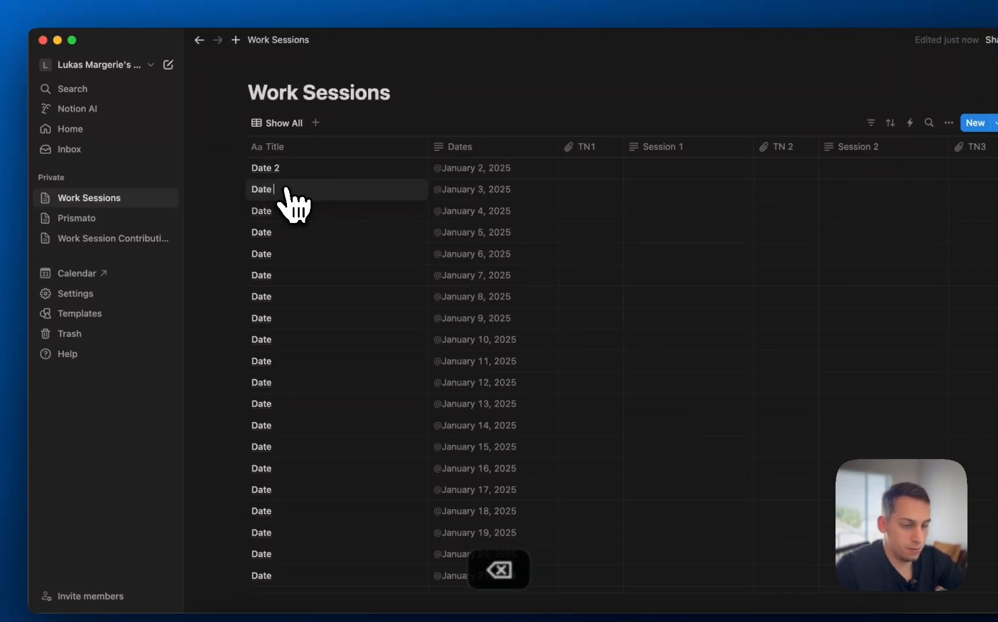
{"action": "left_click", "coordinate": [289, 211]}
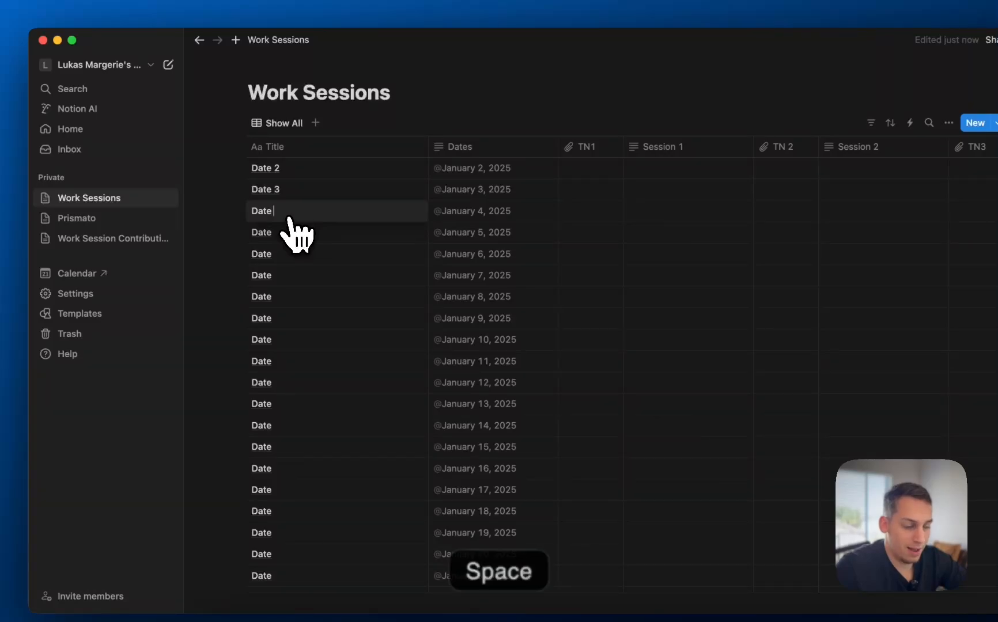
{"action": "left_click", "coordinate": [292, 234]}
{"action": "type", "text": "5"}
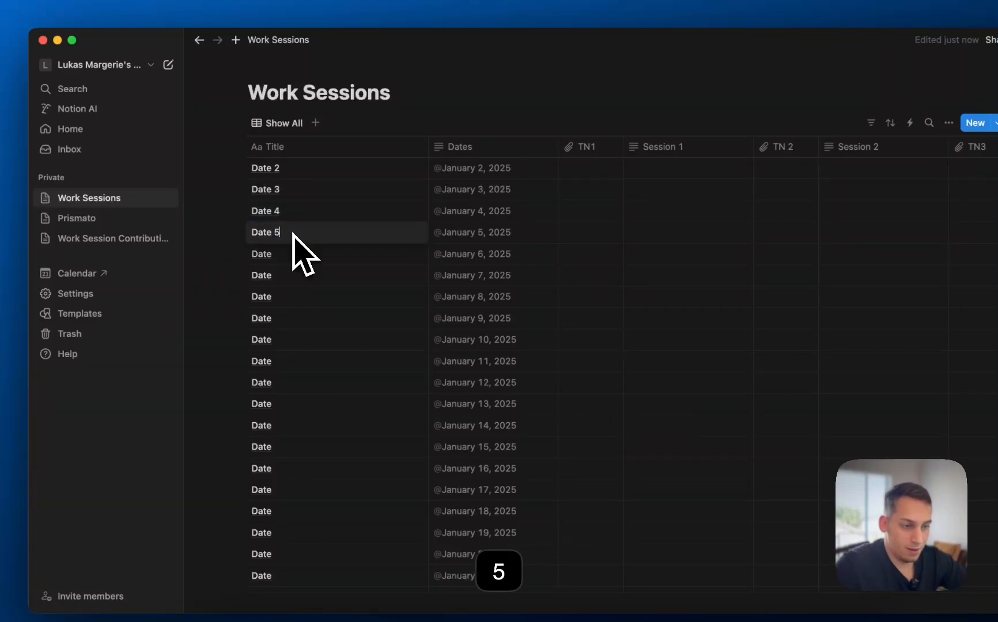
{"action": "left_click", "coordinate": [305, 254]}
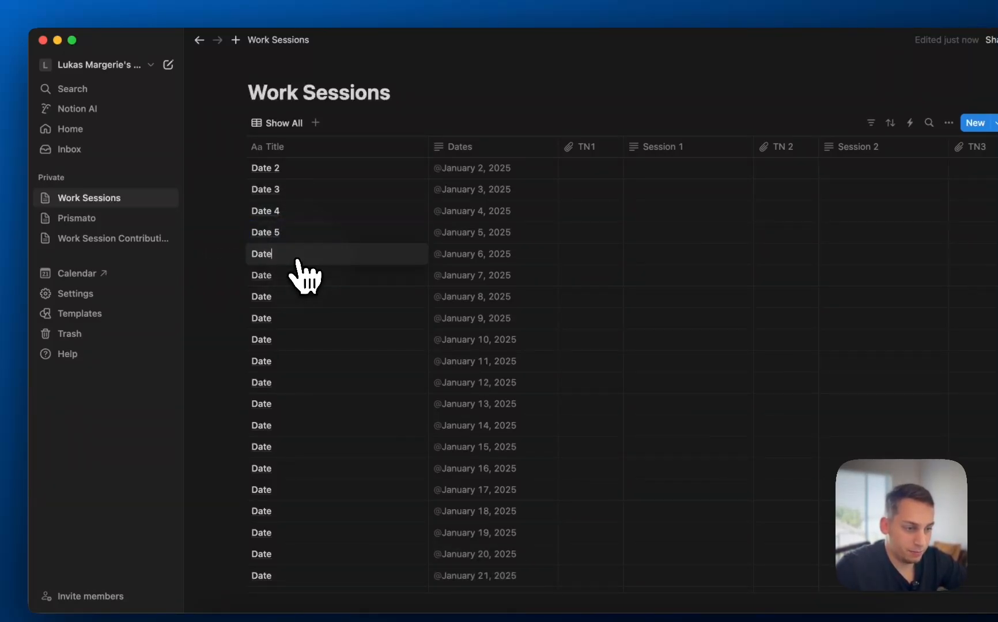
Clear the Title cells of all rows from January 6 through December 31, 2025.
{"action": "key", "text": "Escape"}
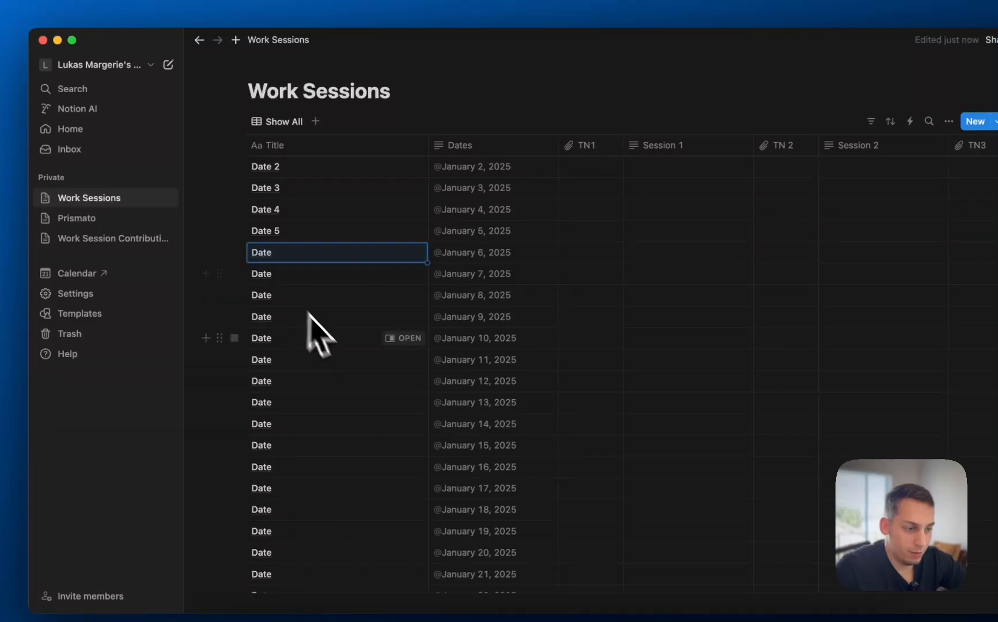
{"action": "scroll", "coordinate": [333, 344], "scroll_direction": "down", "scroll_amount": 10}
{"action": "scroll", "coordinate": [333, 346], "scroll_direction": "down", "scroll_amount": 10}
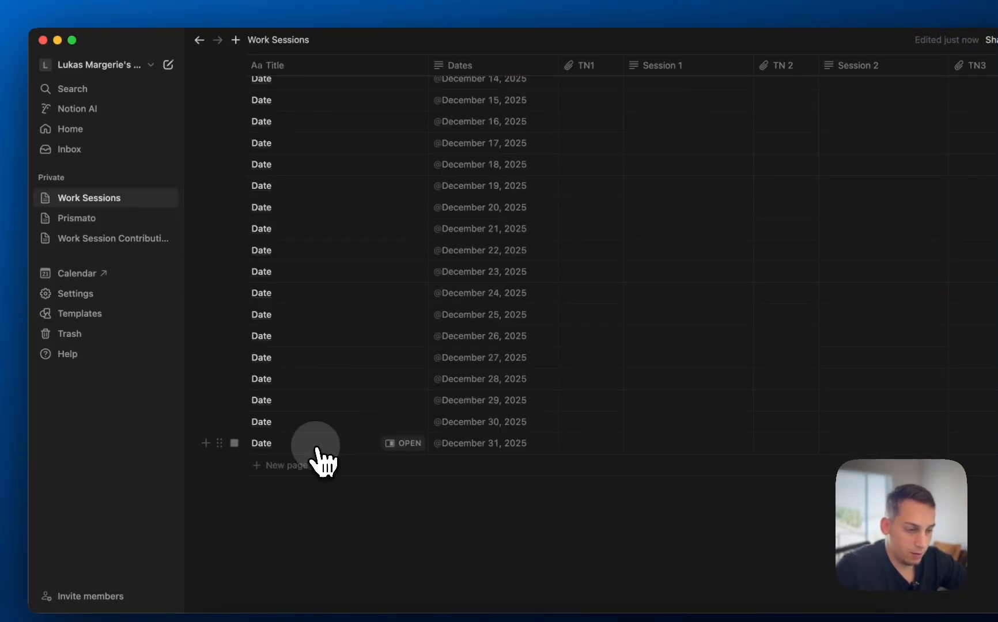
{"action": "left_click_drag", "start_coordinate": [315, 447], "coordinate": [325, 449]}
{"action": "left_click", "coordinate": [328, 432]}
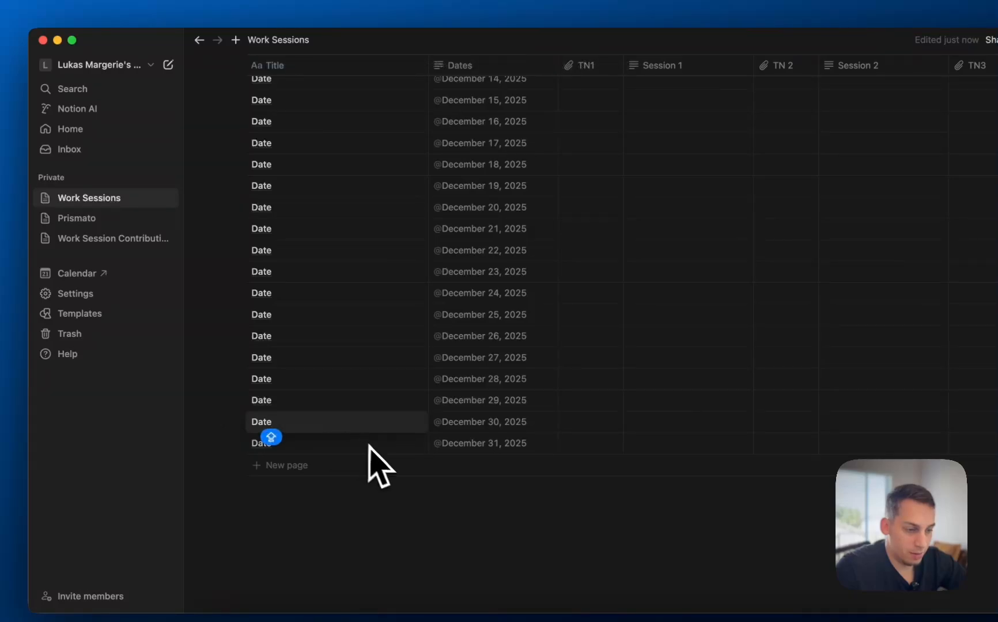
{"action": "key", "text": "Escape"}
{"action": "left_click", "coordinate": [327, 448]}
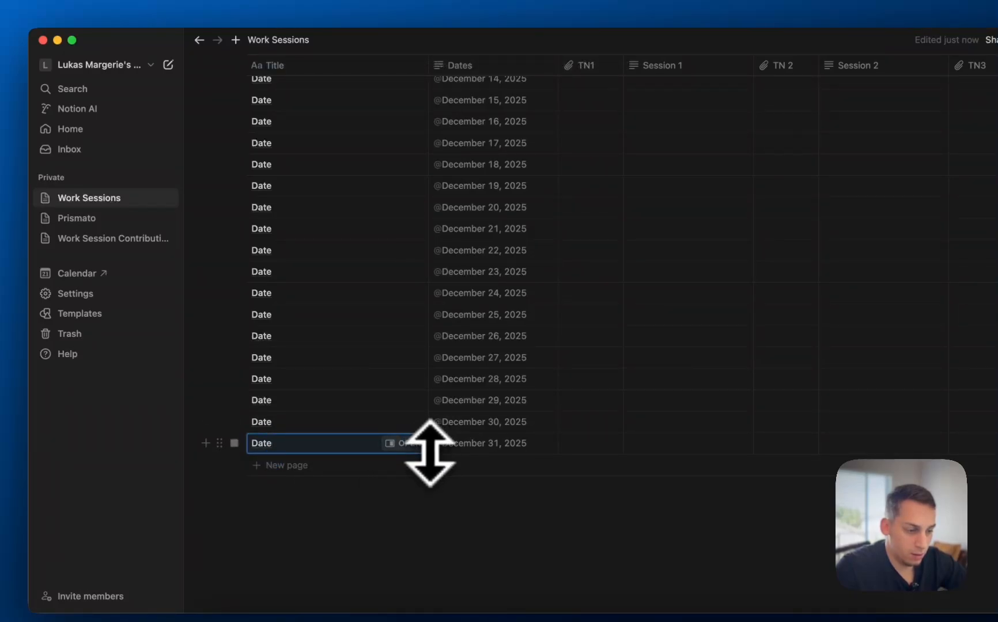
{"action": "left_click_drag", "start_coordinate": [430, 452], "coordinate": [379, 266]}
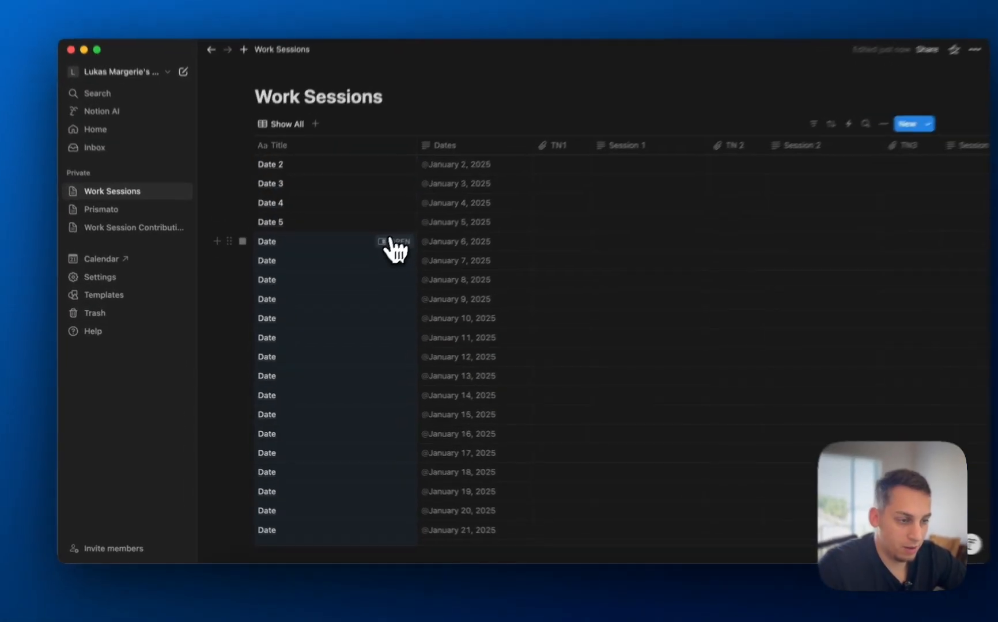
{"action": "key", "text": "shift+BackSpace"}
Try to continue the title numbering by filling Date 5 down to the January 9 row, and undo the fill.
{"action": "left_click", "coordinate": [354, 222]}
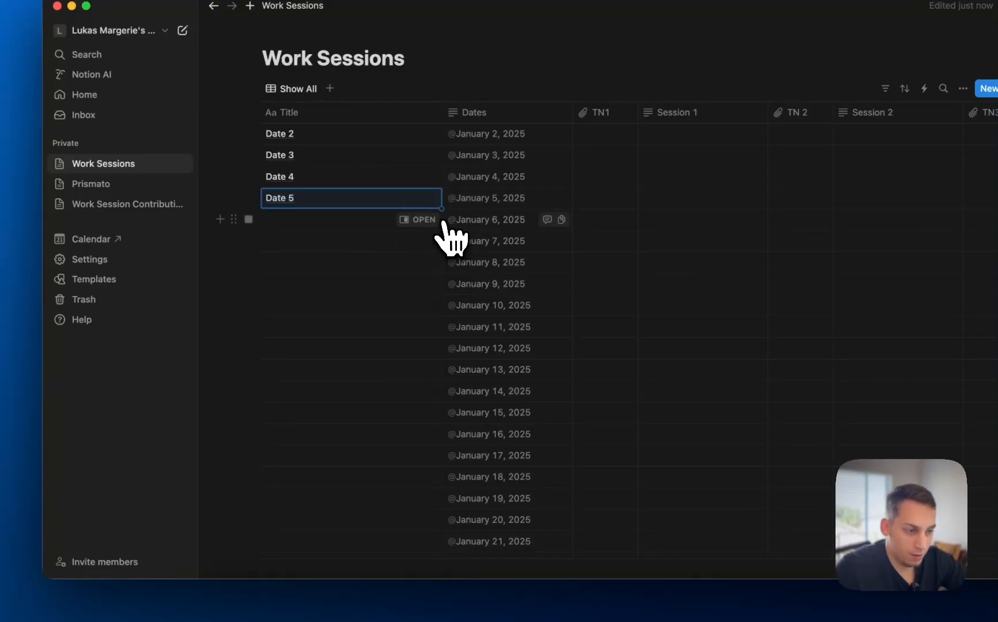
{"action": "left_click_drag", "start_coordinate": [442, 209], "coordinate": [442, 295]}
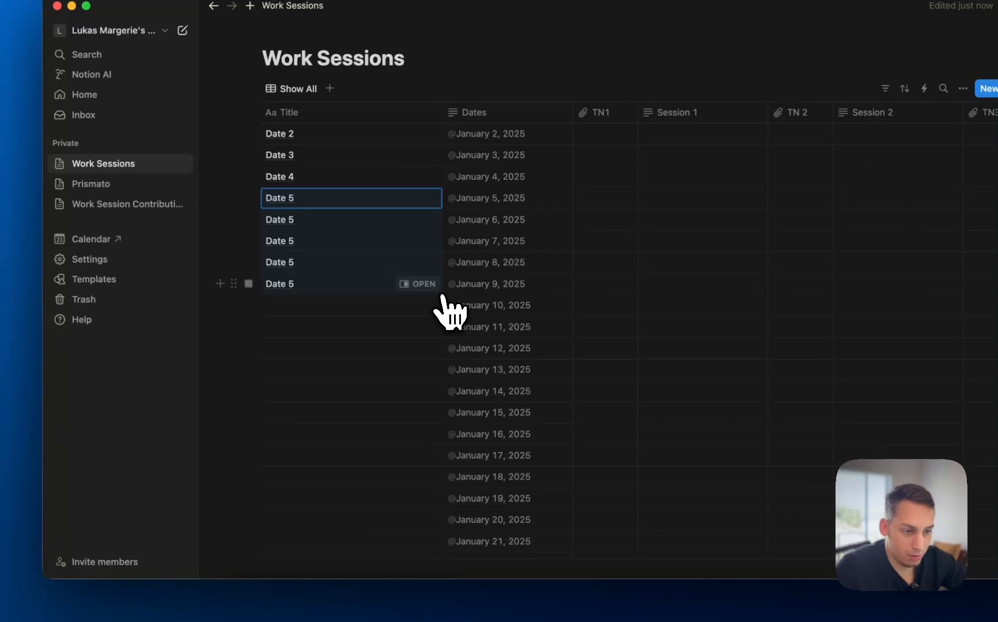
{"action": "key", "text": "super+z"}
{"action": "left_click", "coordinate": [332, 222]}
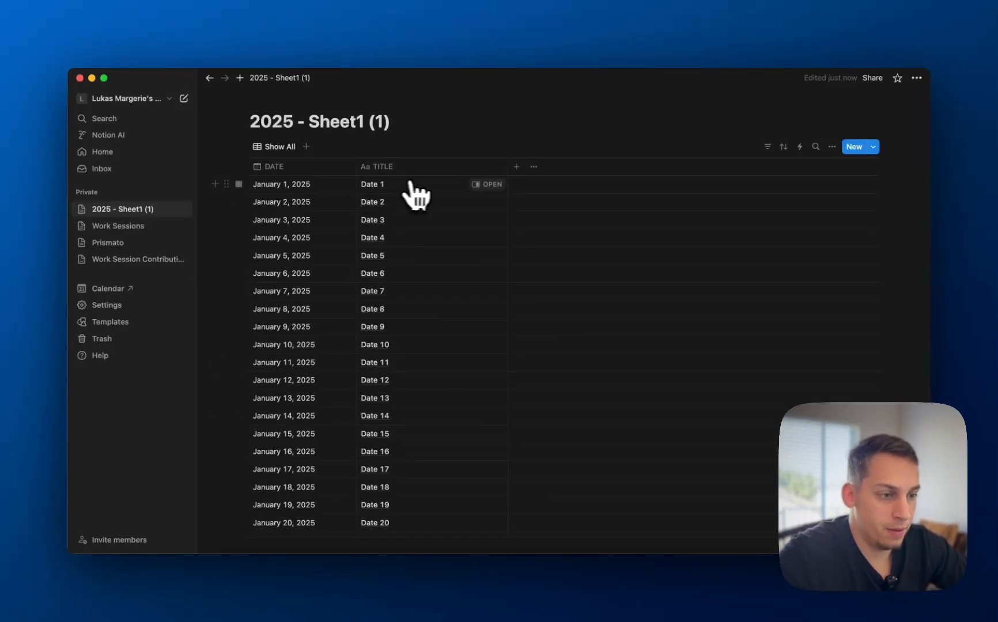
Move the TITLE column ahead of the DATE column in the 2025 - Sheet1 (1) database.
{"action": "left_click_drag", "start_coordinate": [409, 167], "coordinate": [307, 171]}
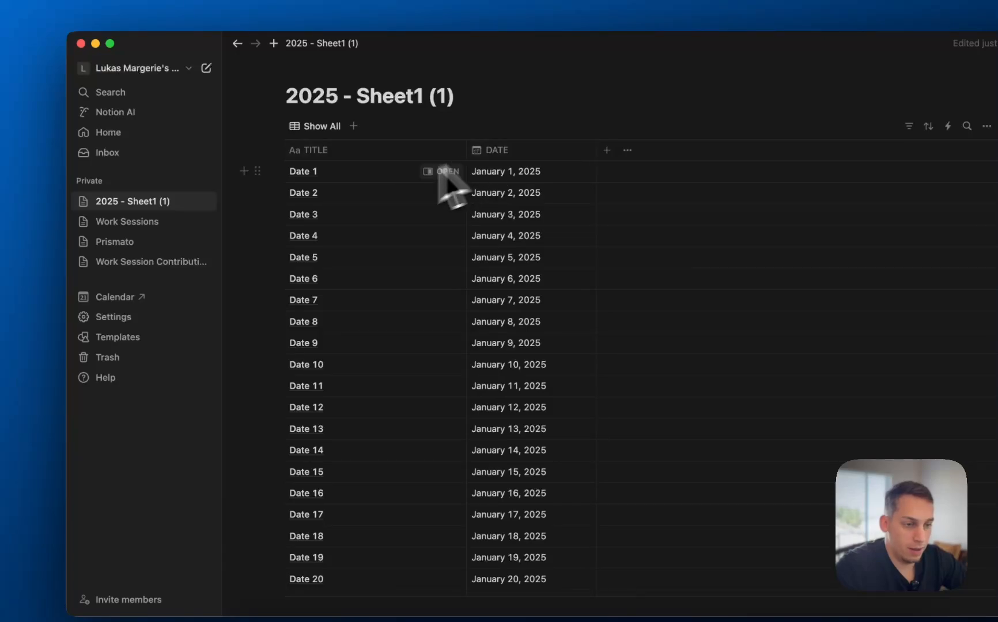
Move the old Work Sessions database and the work session contributions page to Trash.
{"action": "left_click", "coordinate": [151, 220]}
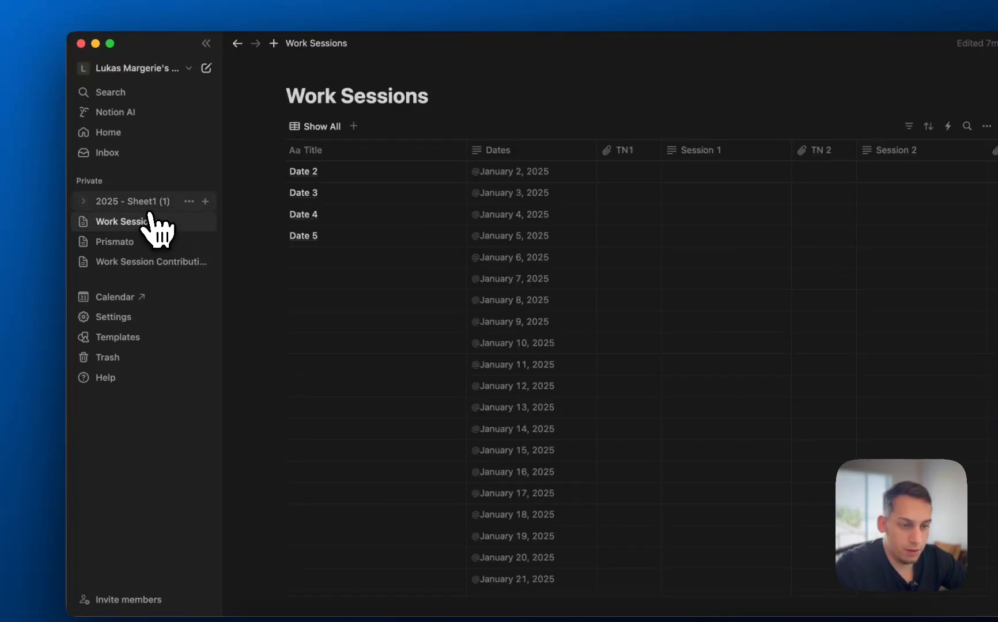
{"action": "left_click", "coordinate": [188, 221]}
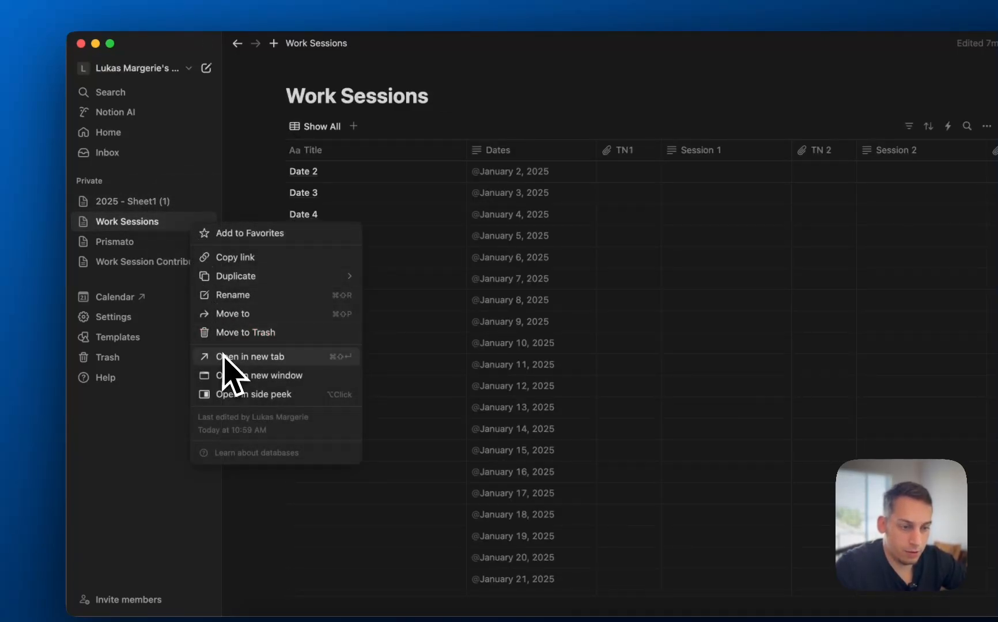
{"action": "left_click", "coordinate": [257, 333]}
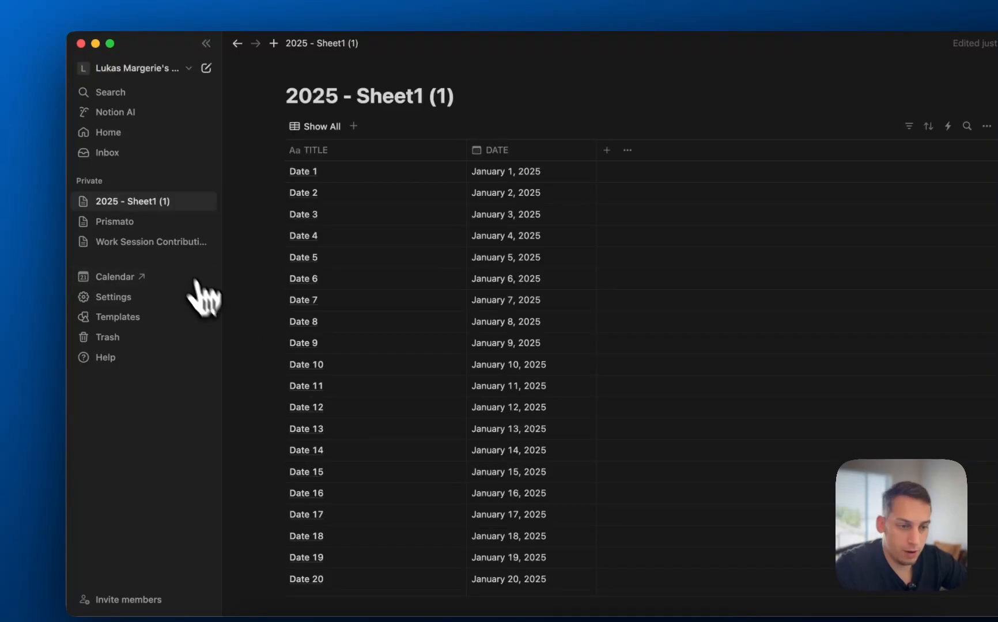
{"action": "left_click", "coordinate": [190, 242]}
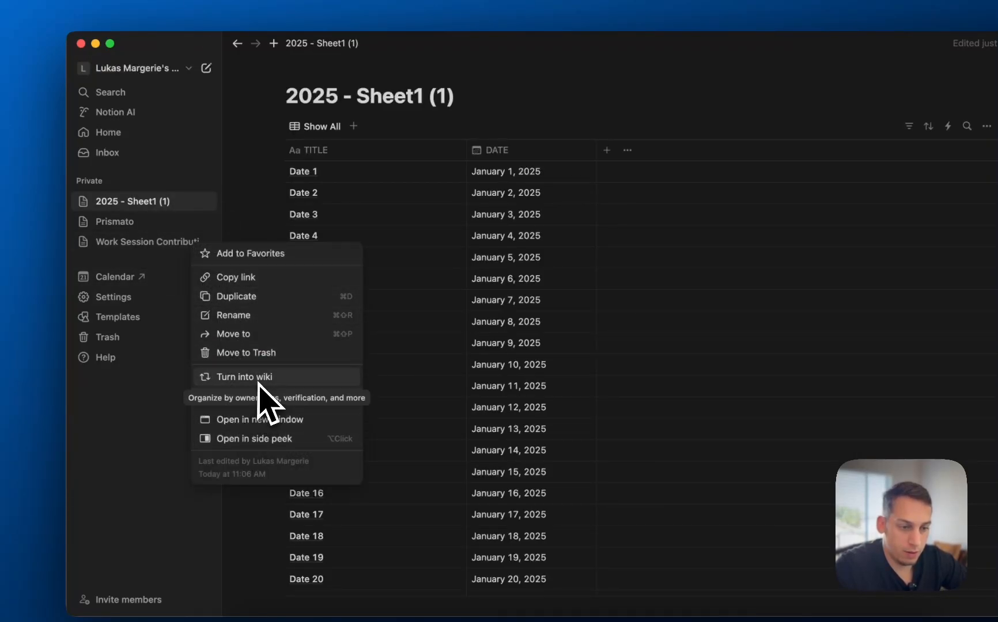
{"action": "left_click", "coordinate": [242, 352]}
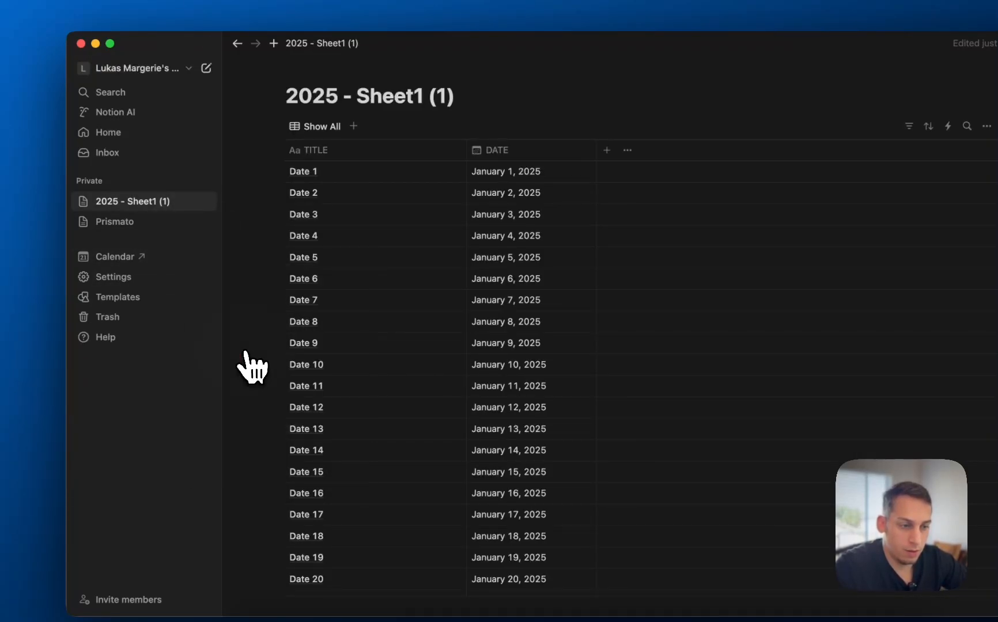
Rename the 2025 - Sheet1 (1) database as Work Sessions (Final).
{"action": "right_click", "coordinate": [149, 202]}
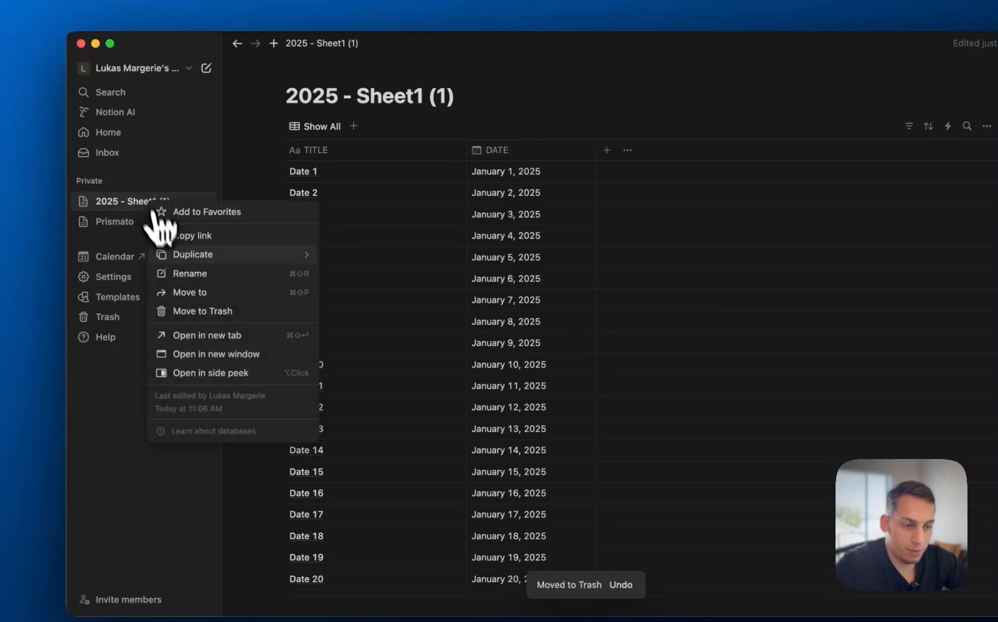
{"action": "left_click", "coordinate": [180, 275]}
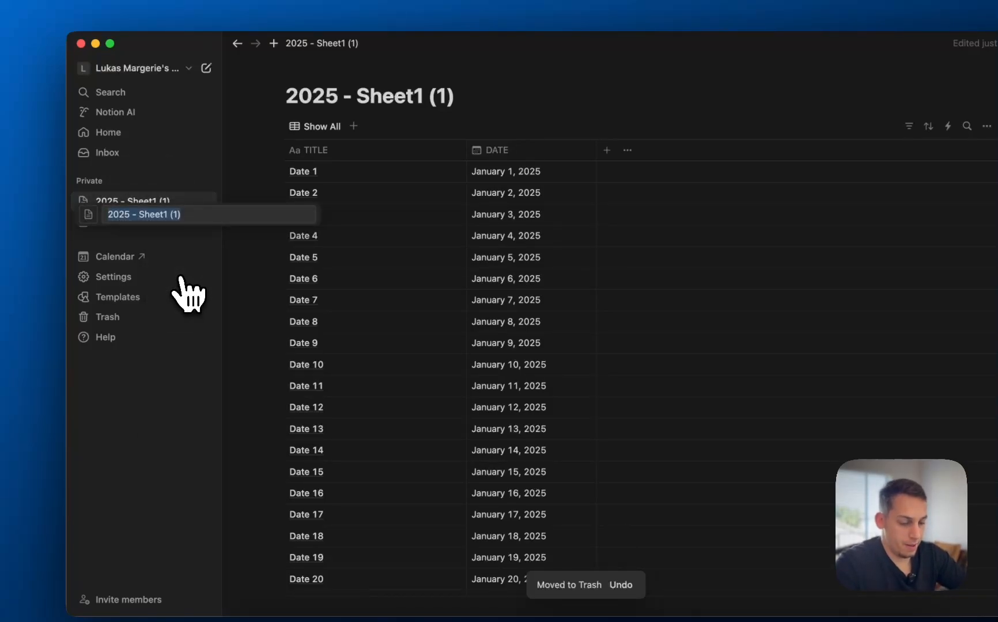
{"action": "type", "text": "Work Sessi"}
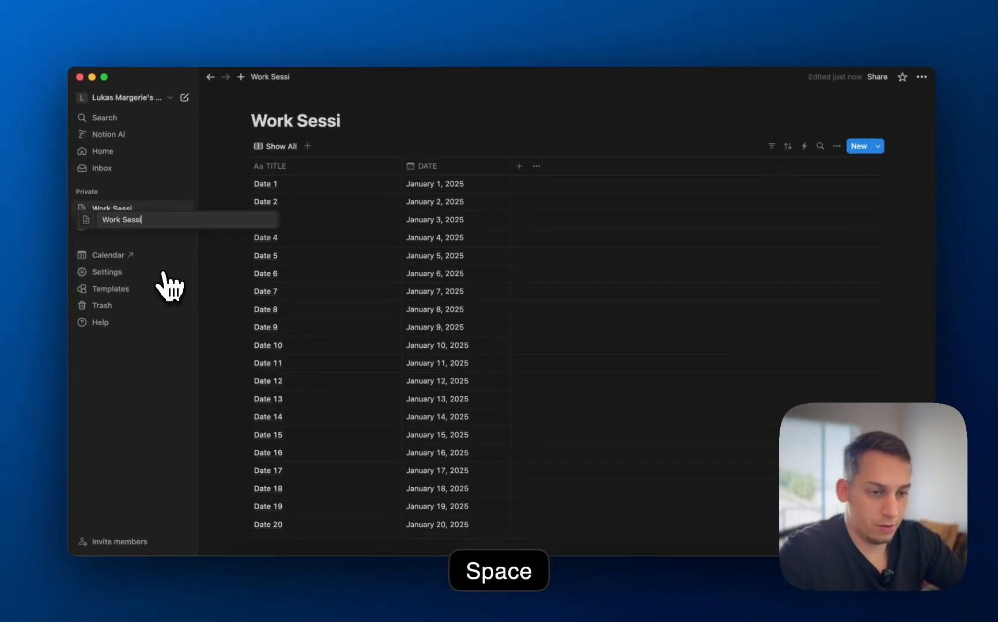
{"action": "type", "text": "ons (Final"}
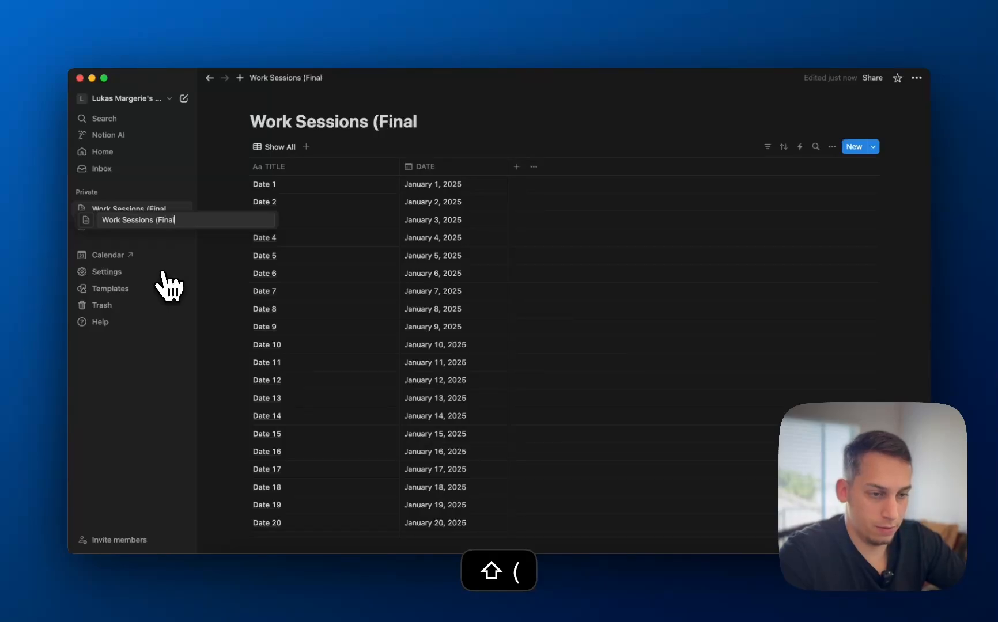
{"action": "key", "text": "Return"}
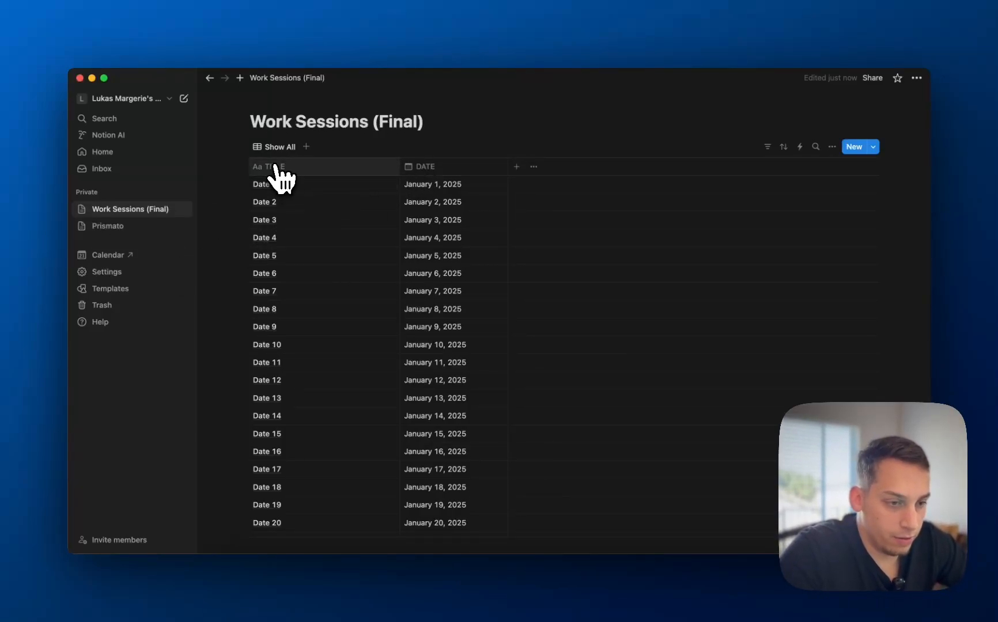
Switch to the 2025 spreadsheet in Google Sheets, check its DATE and TITLE columns down to the last row, and return to Notion.
{"action": "left_click_drag", "start_coordinate": [284, 179], "coordinate": [447, 208]}
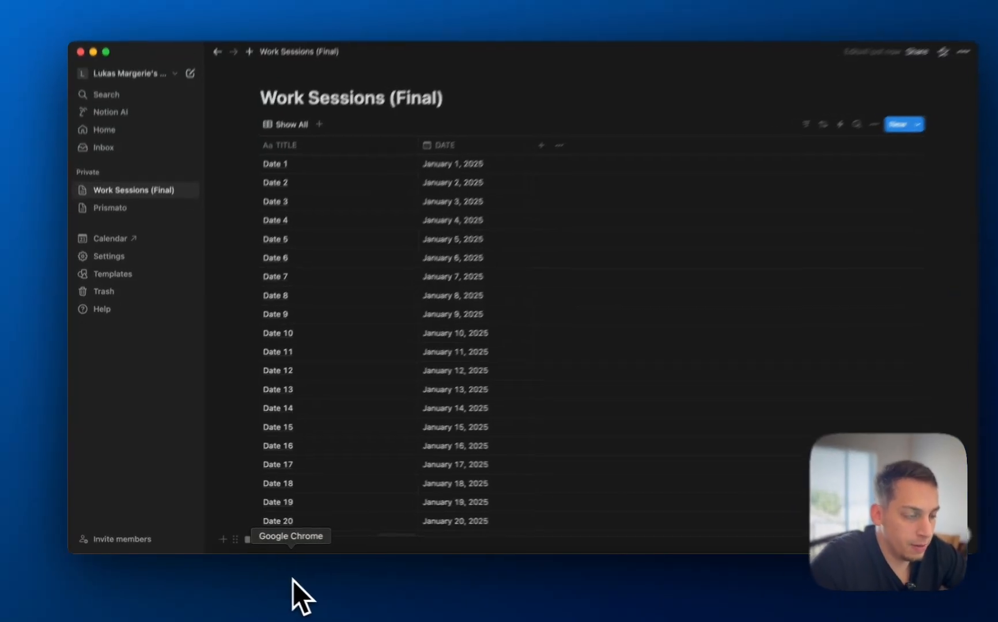
{"action": "left_click", "coordinate": [292, 583]}
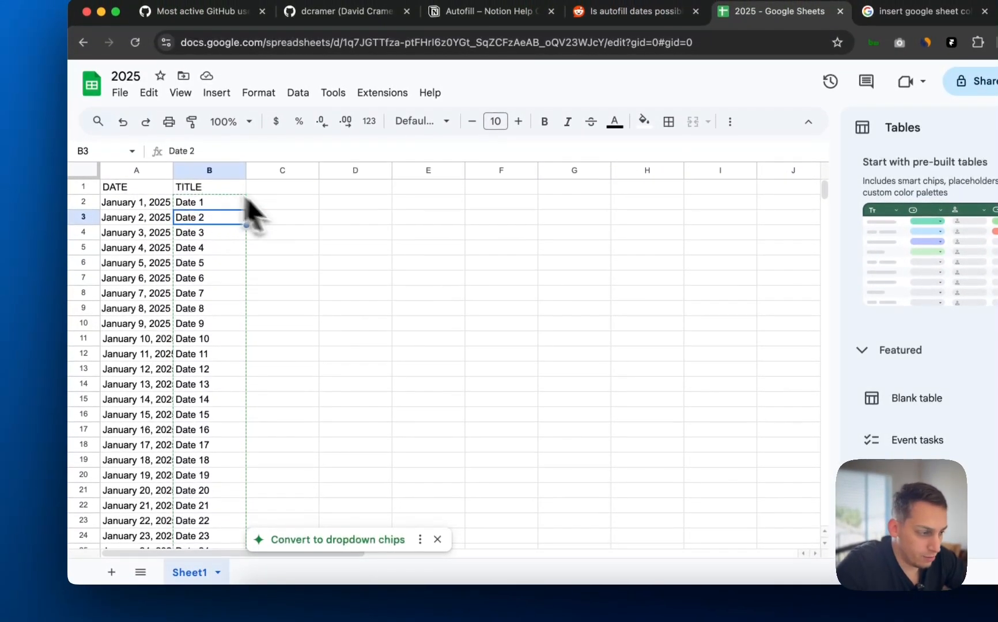
{"action": "left_click", "coordinate": [354, 230]}
{"action": "scroll", "coordinate": [199, 357], "scroll_direction": "down", "scroll_amount": 5}
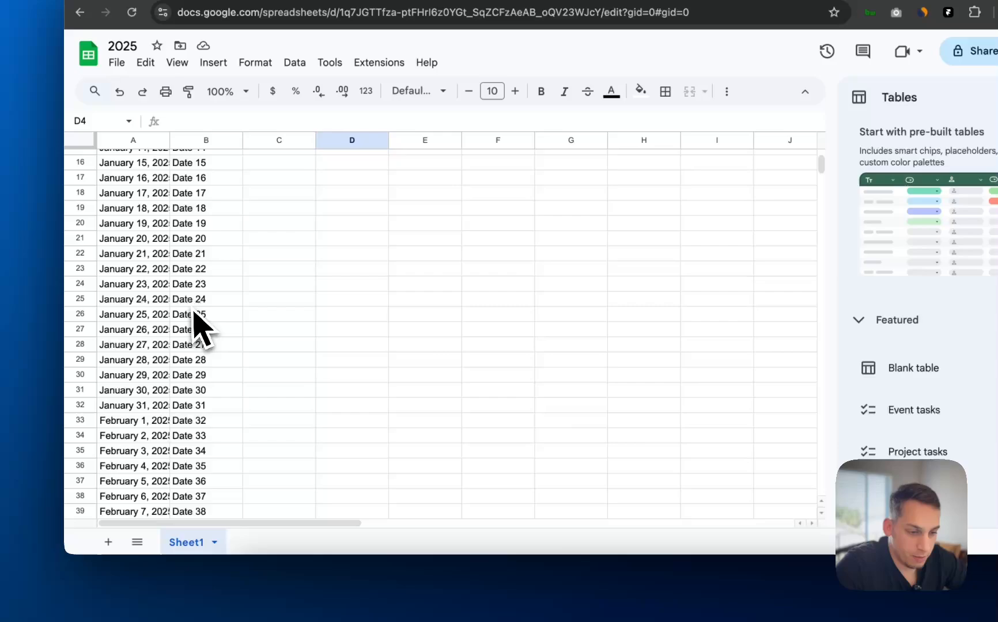
{"action": "scroll", "coordinate": [195, 314], "scroll_direction": "down", "scroll_amount": 20}
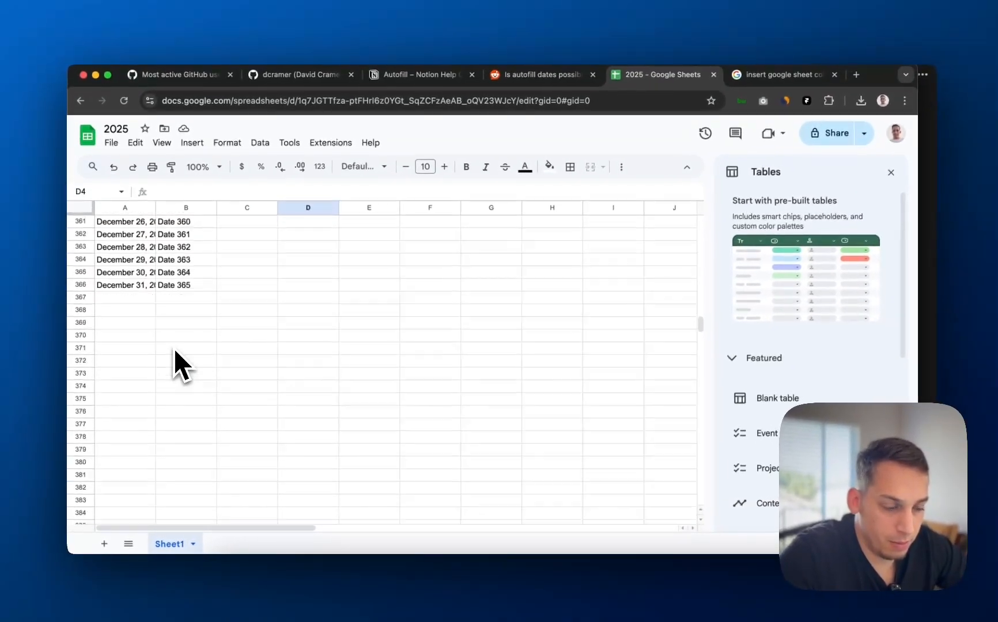
{"action": "scroll", "coordinate": [173, 348], "scroll_direction": "up", "scroll_amount": 6}
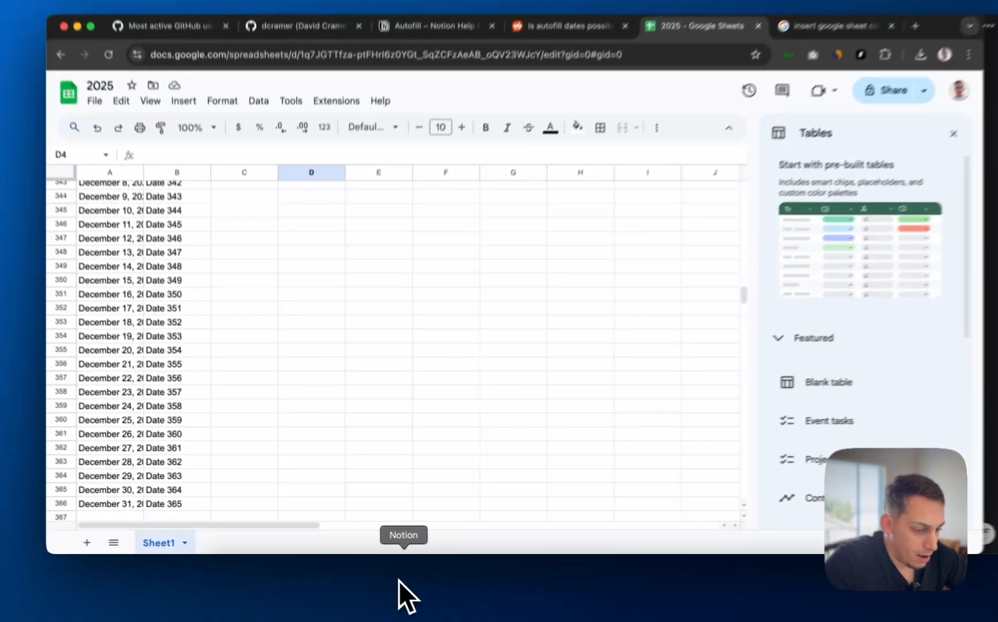
{"action": "left_click", "coordinate": [404, 588]}
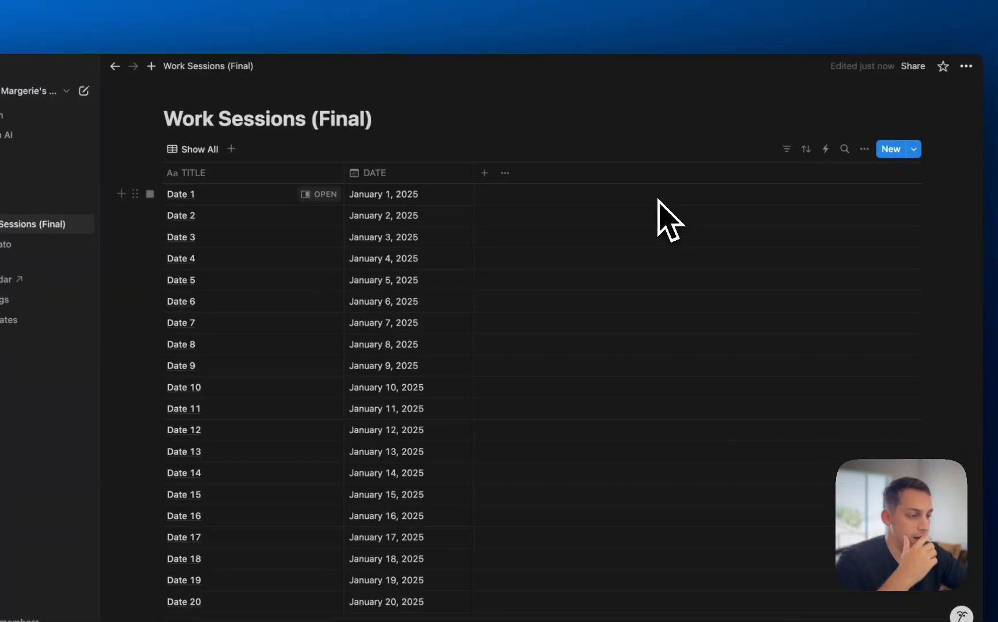
Connect the Work Sessions (Final) database to Framer and confirm access to it and its child pages.
{"action": "left_click", "coordinate": [966, 66]}
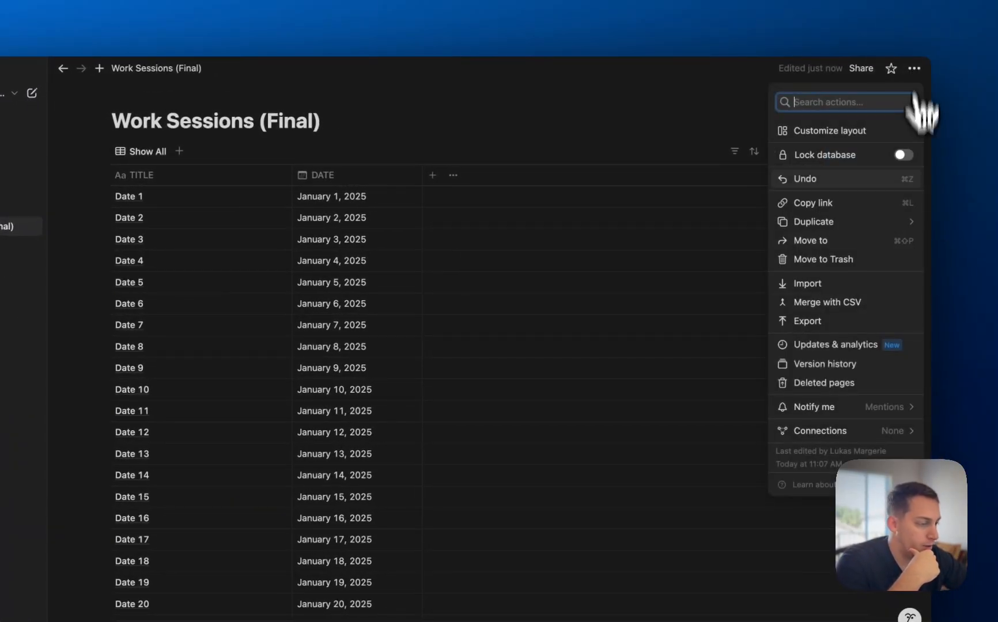
{"action": "mouse_move", "coordinate": [915, 411]}
{"action": "mouse_move", "coordinate": [876, 392]}
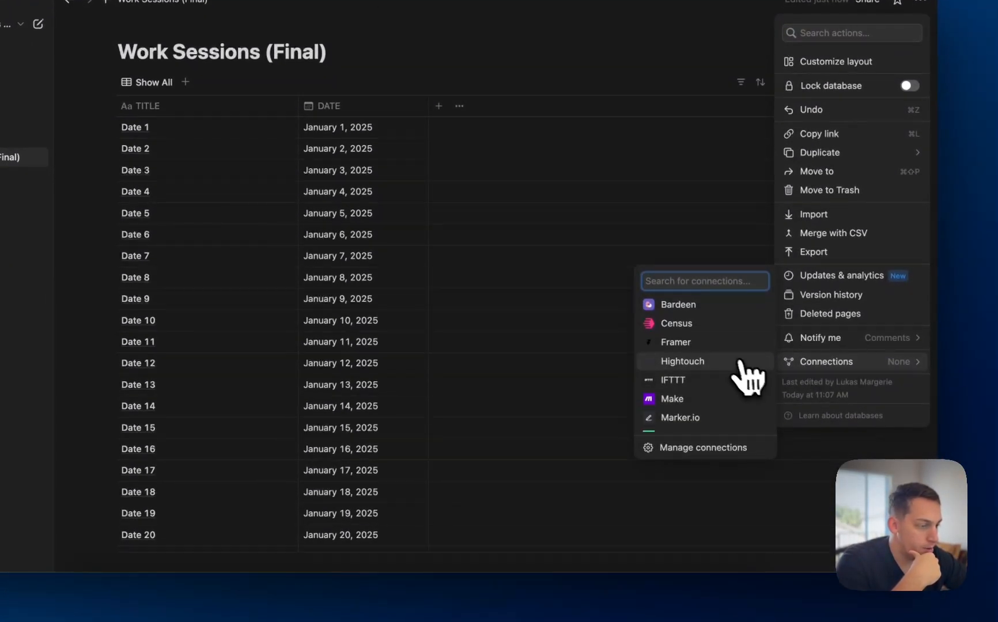
{"action": "left_click", "coordinate": [728, 348]}
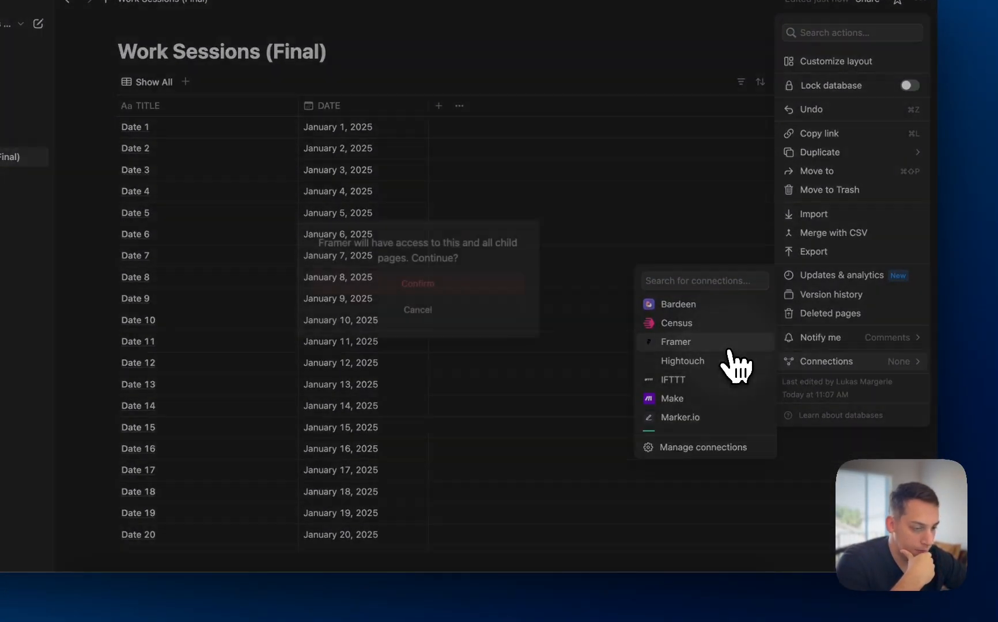
{"action": "left_click", "coordinate": [481, 288]}
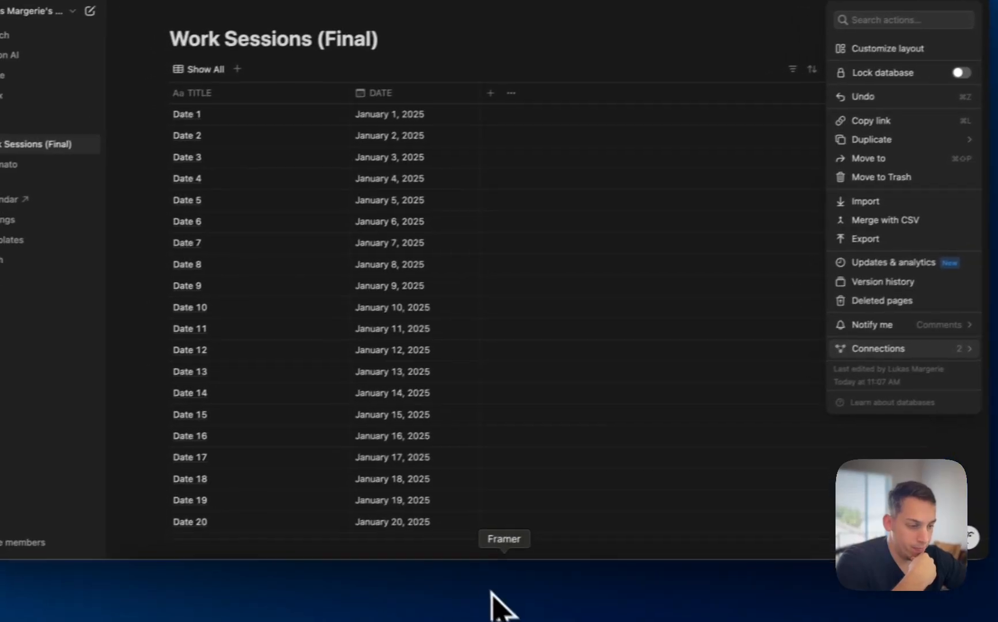
{"action": "left_click", "coordinate": [518, 182]}
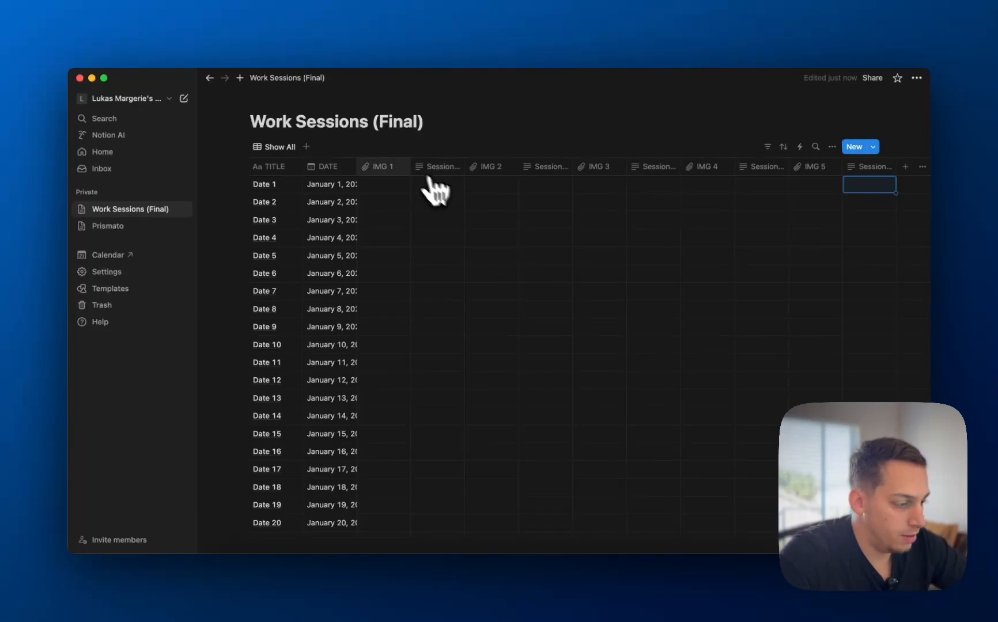
Switch to Framer and create a new CMS collection named Work Sessions with the Notion plugin.
{"action": "left_click", "coordinate": [515, 576]}
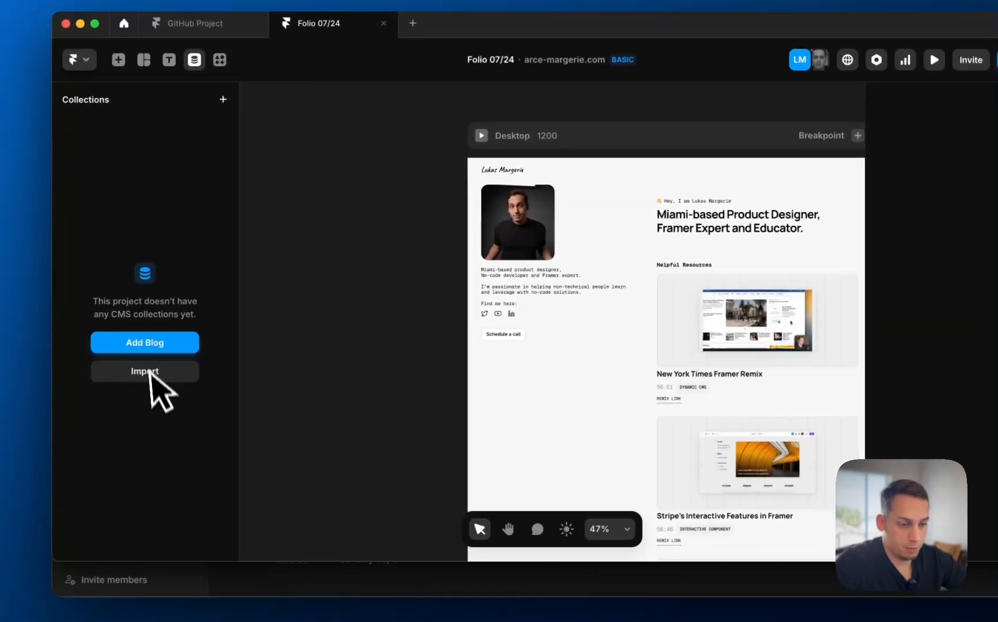
{"action": "left_click", "coordinate": [41, 330]}
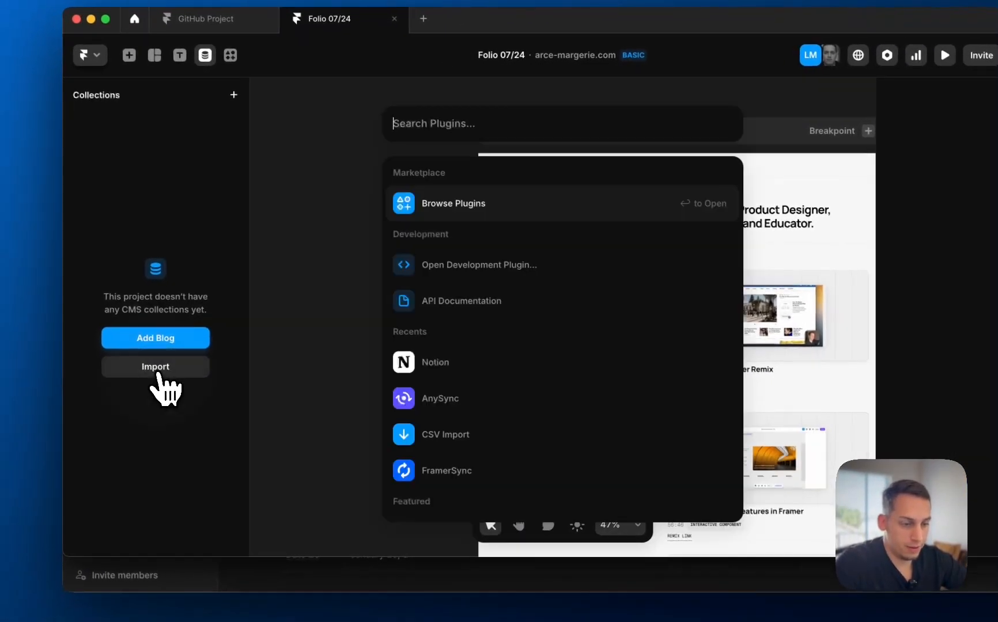
{"action": "left_click", "coordinate": [440, 361]}
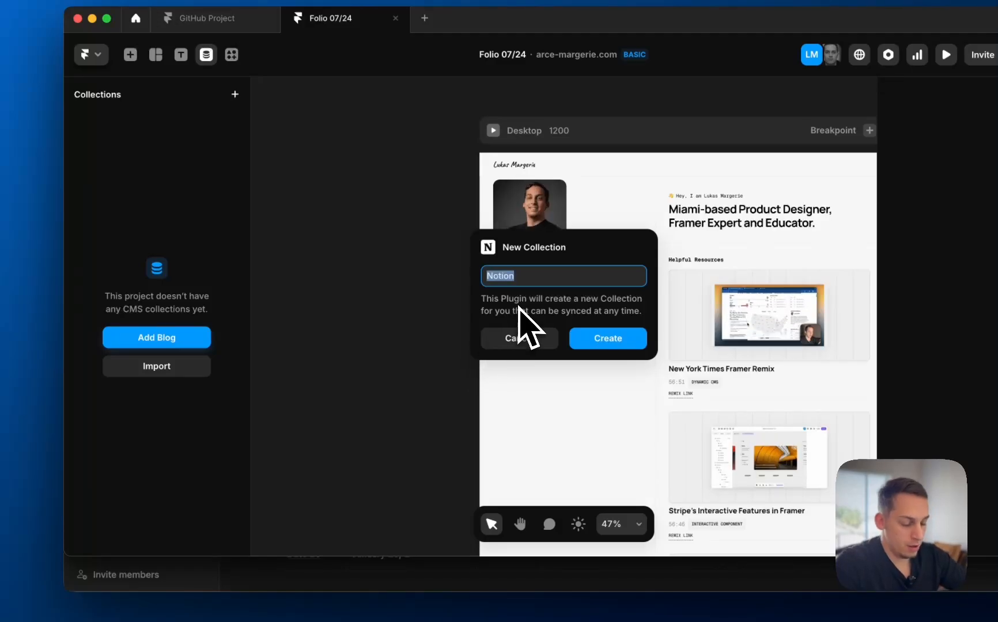
{"action": "type", "text": "Work Session"}
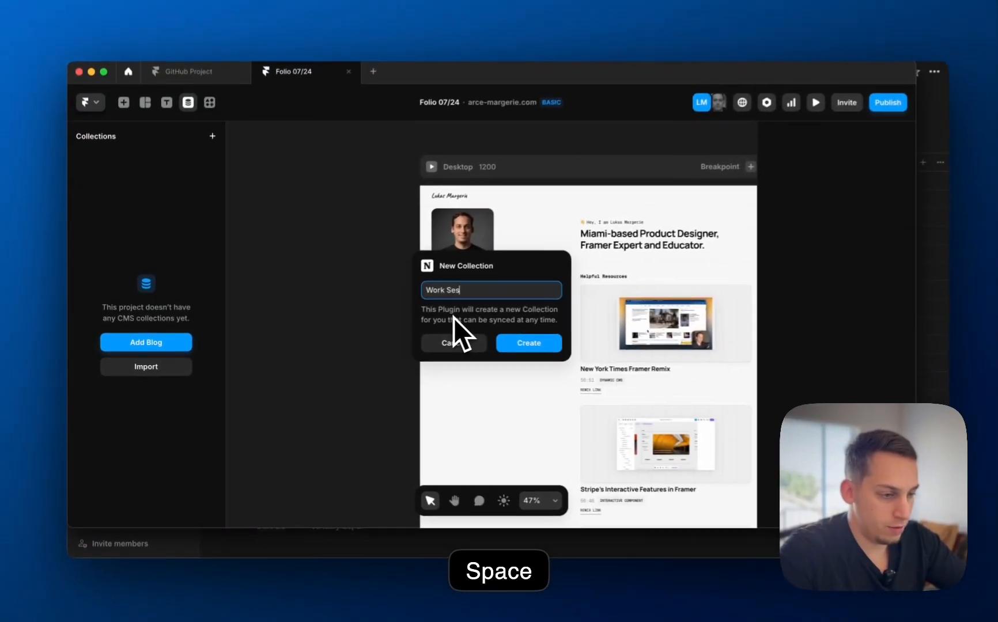
{"action": "type", "text": "s"}
{"action": "key", "text": "Return"}
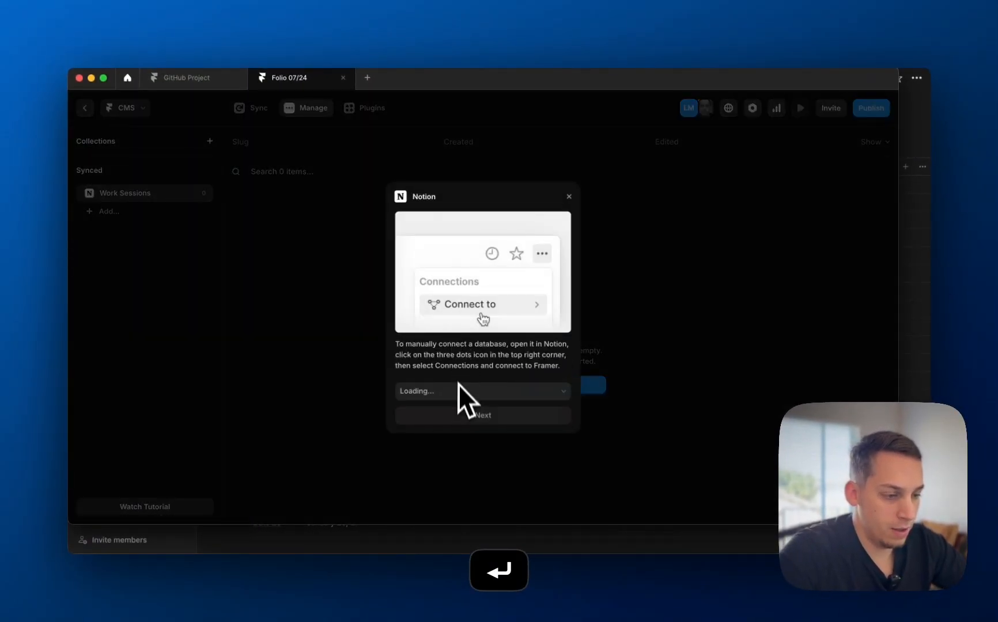
Choose Work Sessions (Final) as the Notion source database and proceed to its field mapping.
{"action": "left_click", "coordinate": [454, 392]}
{"action": "left_click", "coordinate": [455, 392]}
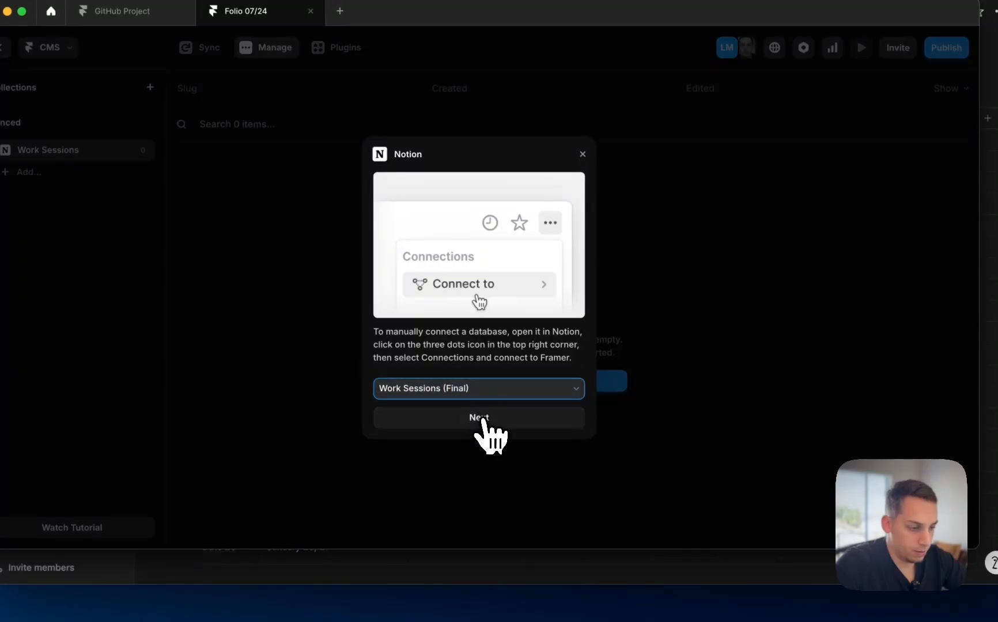
{"action": "left_click", "coordinate": [479, 418]}
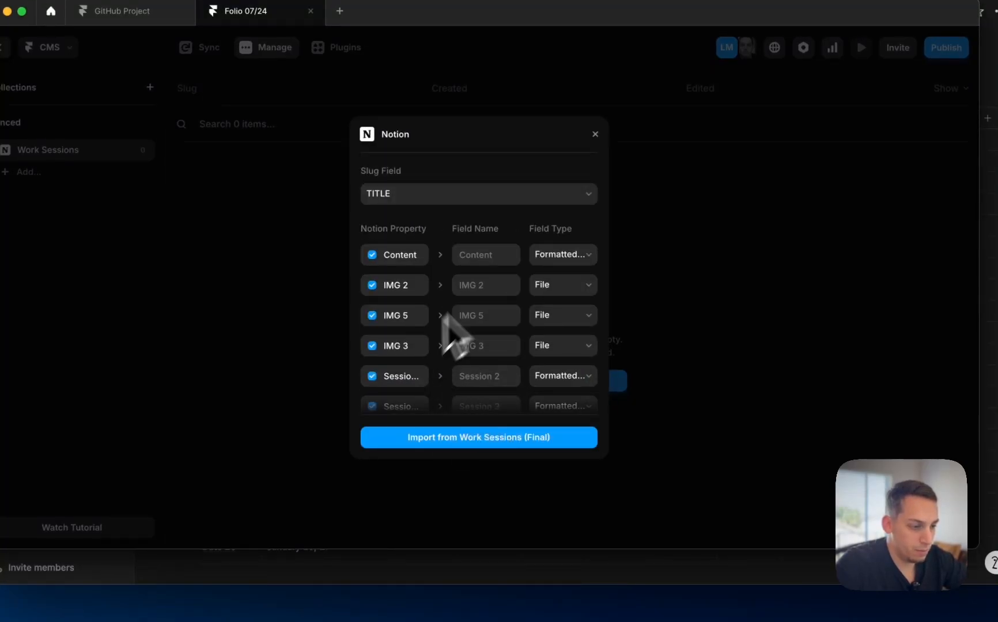
Set the field type of IMG 1 through IMG 5 to Image and import from Work Sessions (Final).
{"action": "left_click", "coordinate": [563, 301]}
{"action": "left_click", "coordinate": [558, 316]}
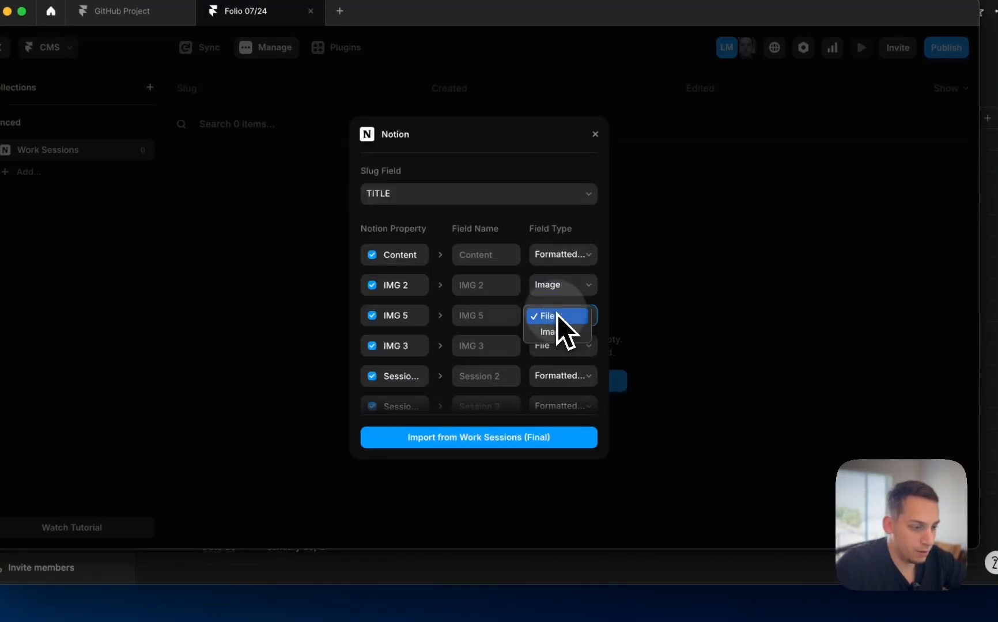
{"action": "left_click", "coordinate": [556, 331]}
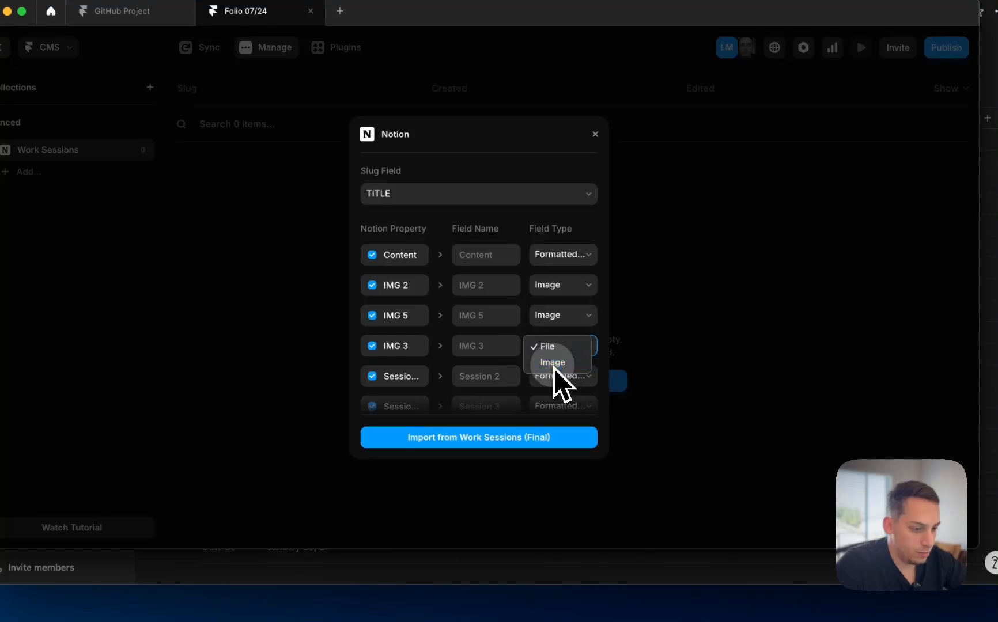
{"action": "scroll", "coordinate": [543, 361], "scroll_direction": "down", "scroll_amount": 3}
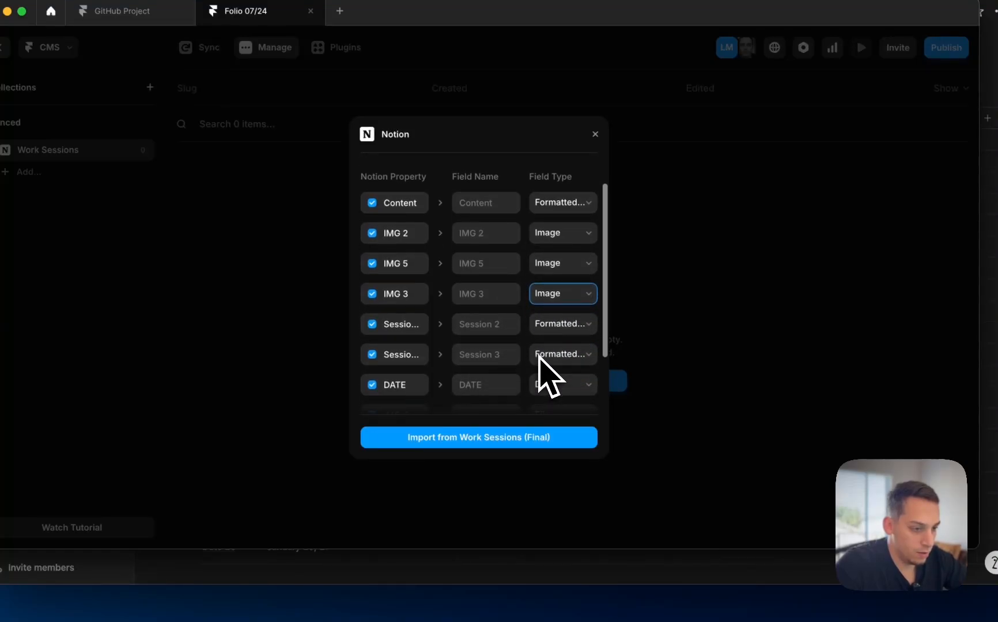
{"action": "scroll", "coordinate": [539, 356], "scroll_direction": "down", "scroll_amount": 1}
{"action": "scroll", "coordinate": [539, 356], "scroll_direction": "down", "scroll_amount": 2}
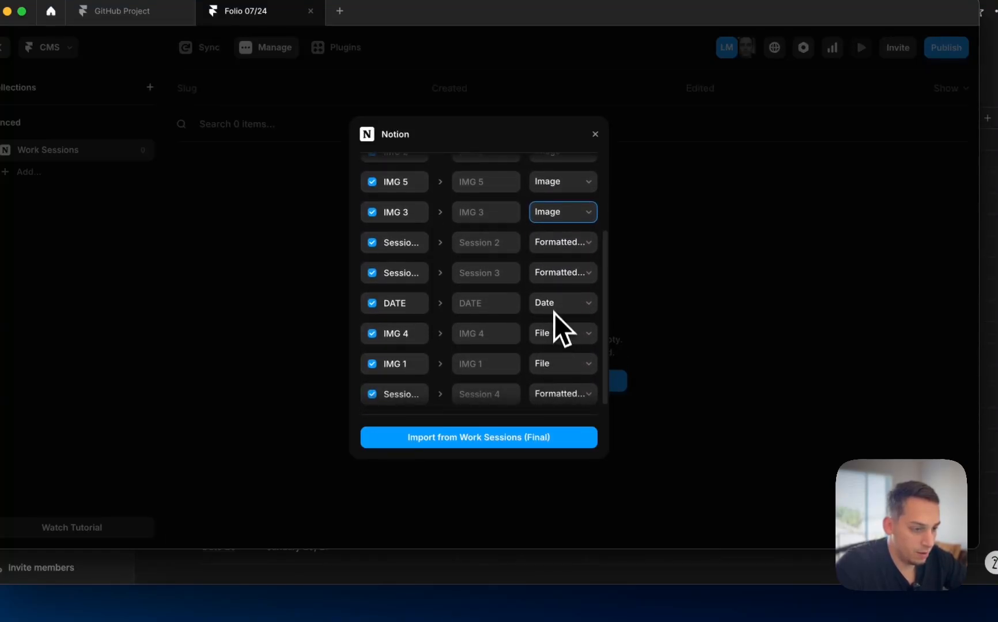
{"action": "left_click", "coordinate": [565, 349]}
{"action": "left_click", "coordinate": [562, 364]}
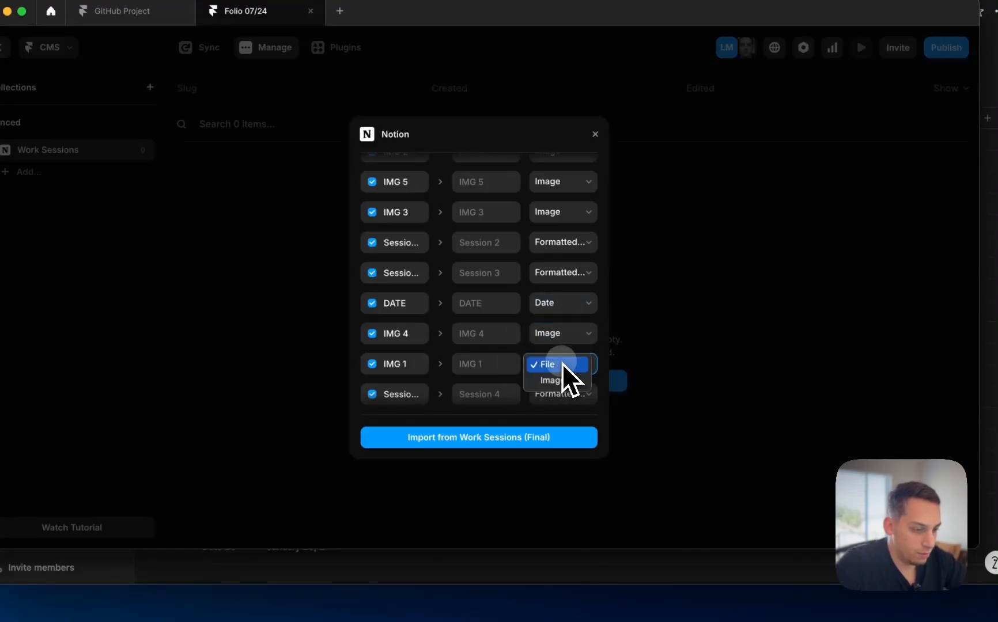
{"action": "scroll", "coordinate": [566, 385], "scroll_direction": "down", "scroll_amount": 3}
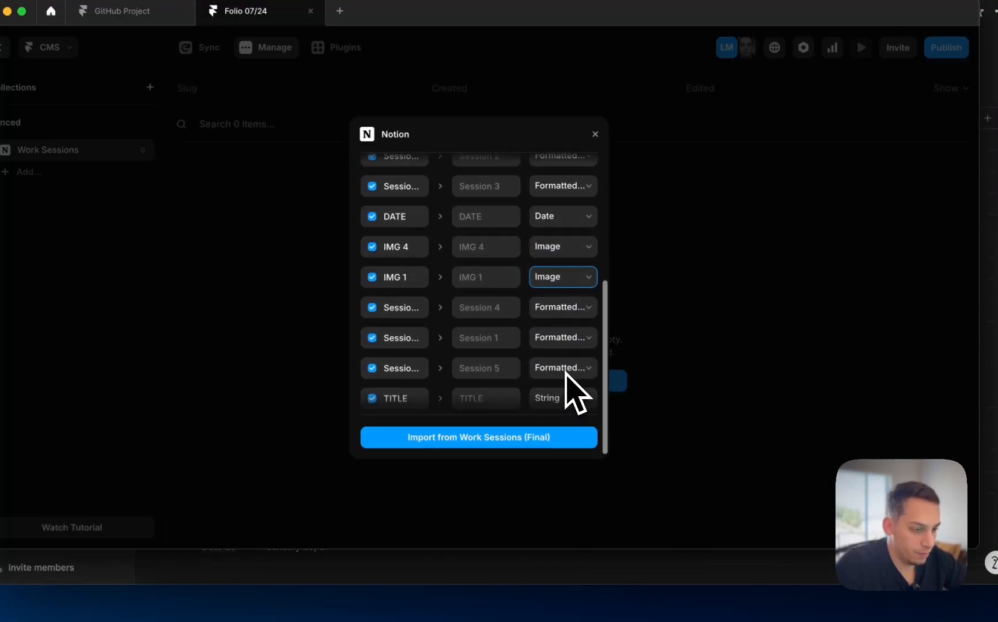
{"action": "left_click", "coordinate": [493, 440]}
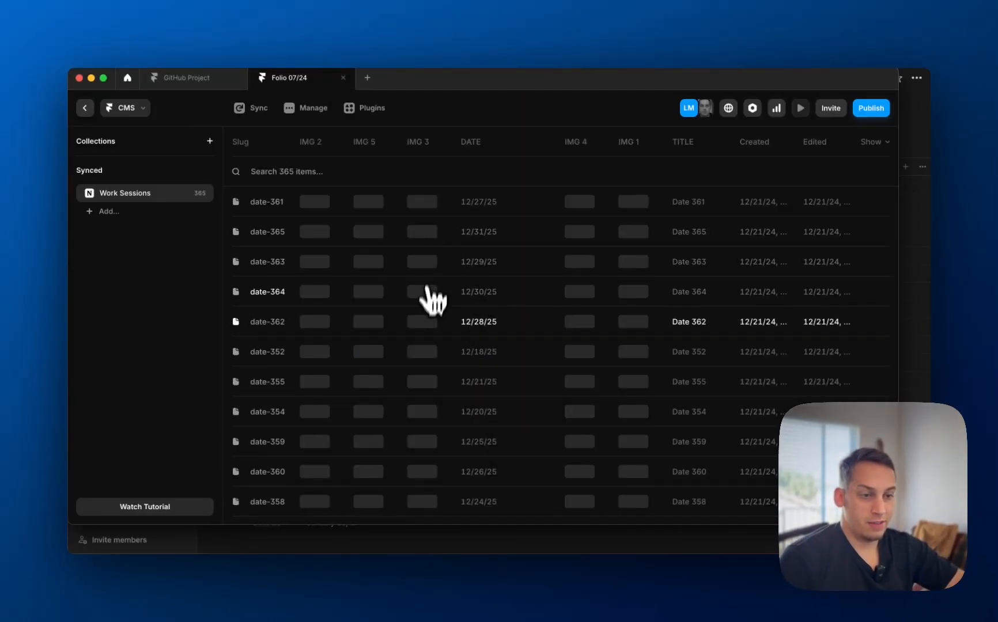
Examine the slugs, dates and titles of the imported Work Sessions items through to the end of the list.
{"action": "scroll", "coordinate": [363, 326], "scroll_direction": "down", "scroll_amount": 20}
{"action": "scroll", "coordinate": [363, 332], "scroll_direction": "down", "scroll_amount": 20}
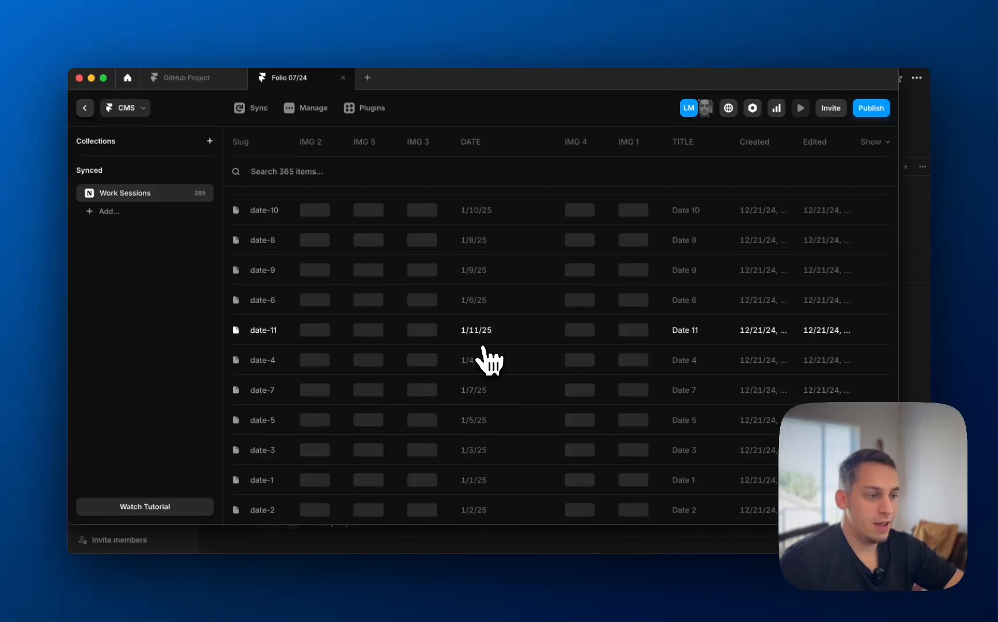
{"action": "scroll", "coordinate": [489, 360], "scroll_direction": "up", "scroll_amount": 20}
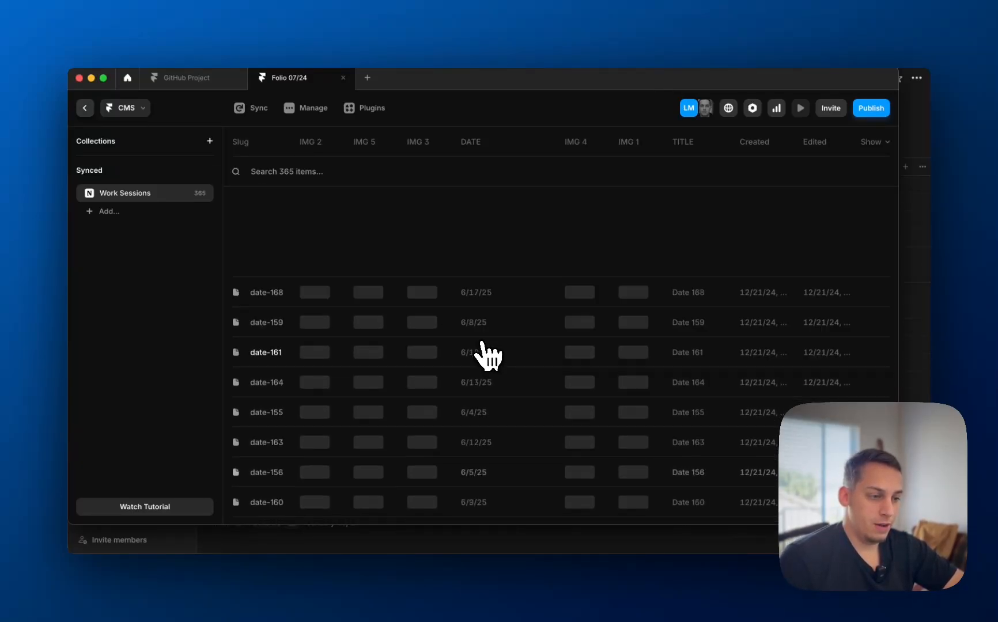
{"action": "scroll", "coordinate": [489, 357], "scroll_direction": "up", "scroll_amount": 20}
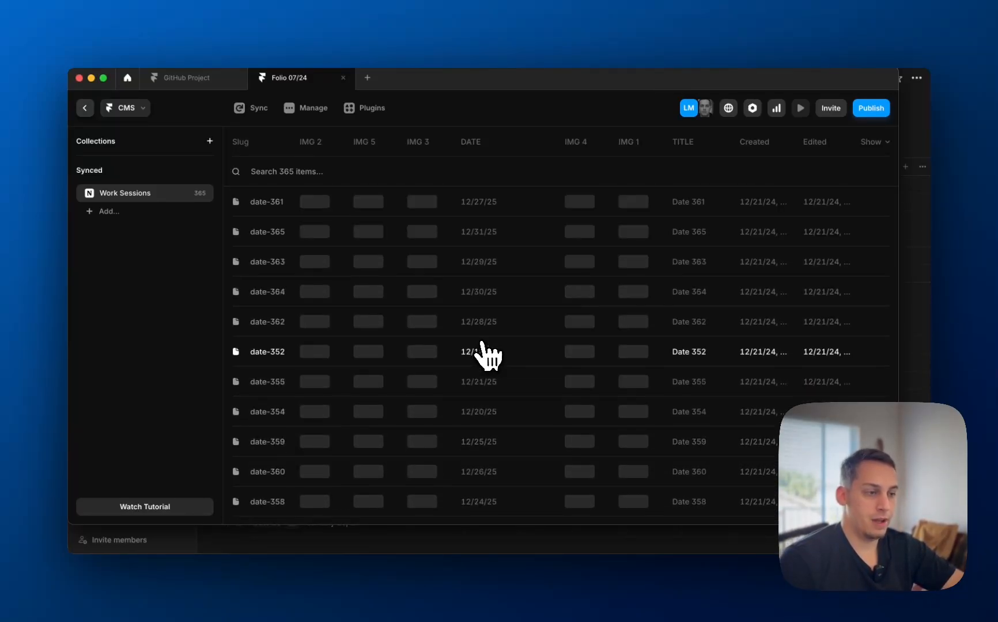
Switch to Notion to check the Session columns of Work Sessions (Final), and sync the collection again in Framer.
{"action": "left_click", "coordinate": [406, 600]}
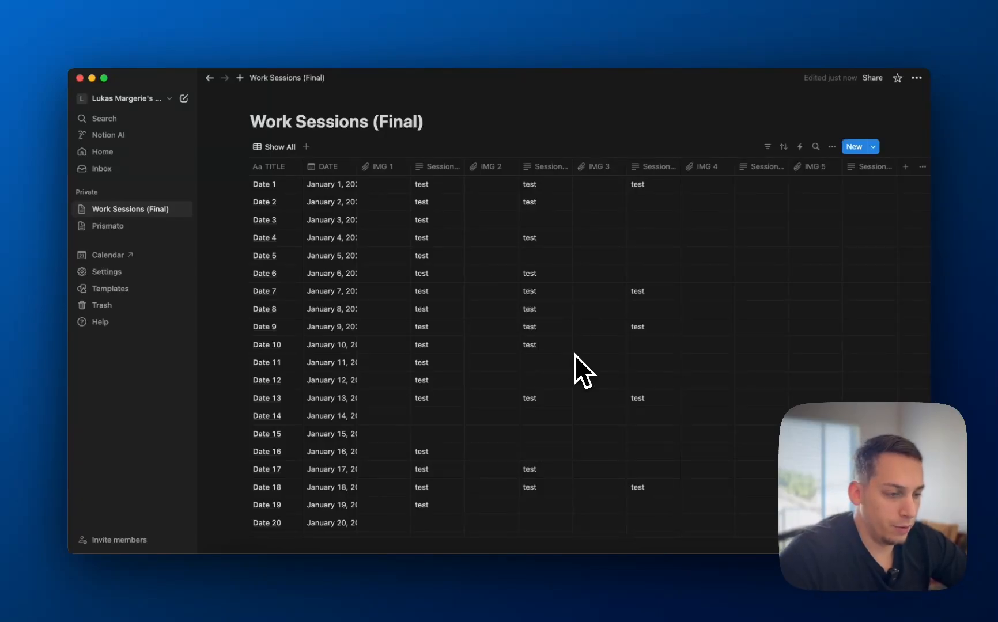
{"action": "scroll", "coordinate": [456, 373], "scroll_direction": "down", "scroll_amount": 15}
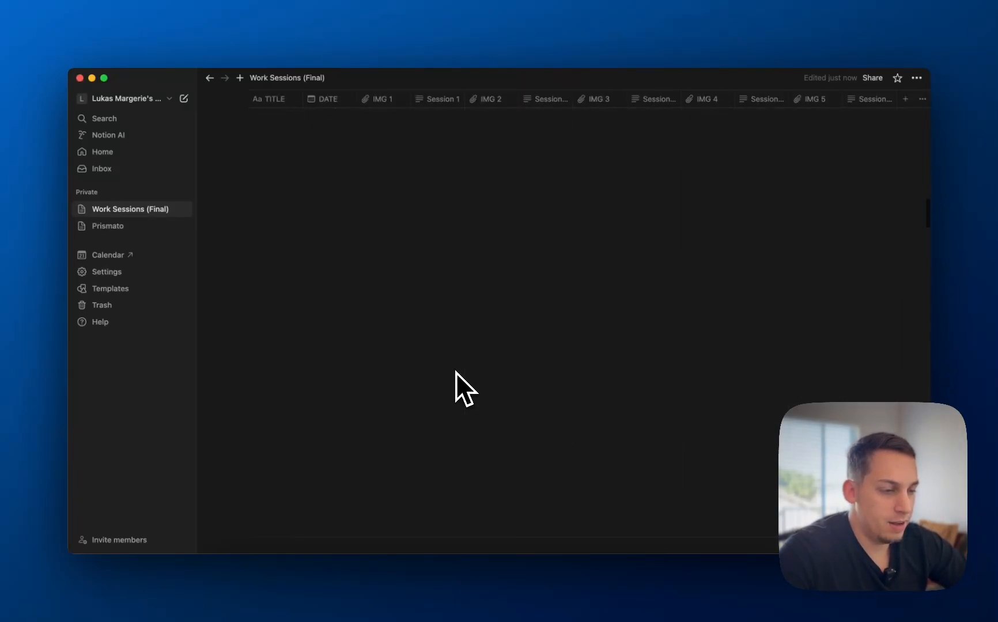
{"action": "scroll", "coordinate": [456, 373], "scroll_direction": "up", "scroll_amount": 15}
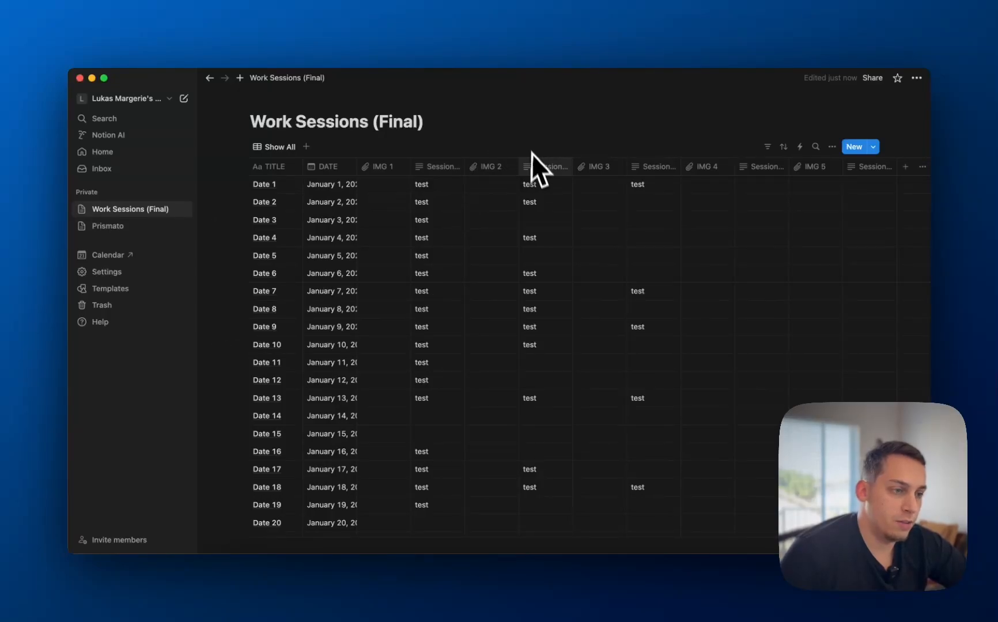
{"action": "scroll", "coordinate": [466, 439], "scroll_direction": "down", "scroll_amount": 15}
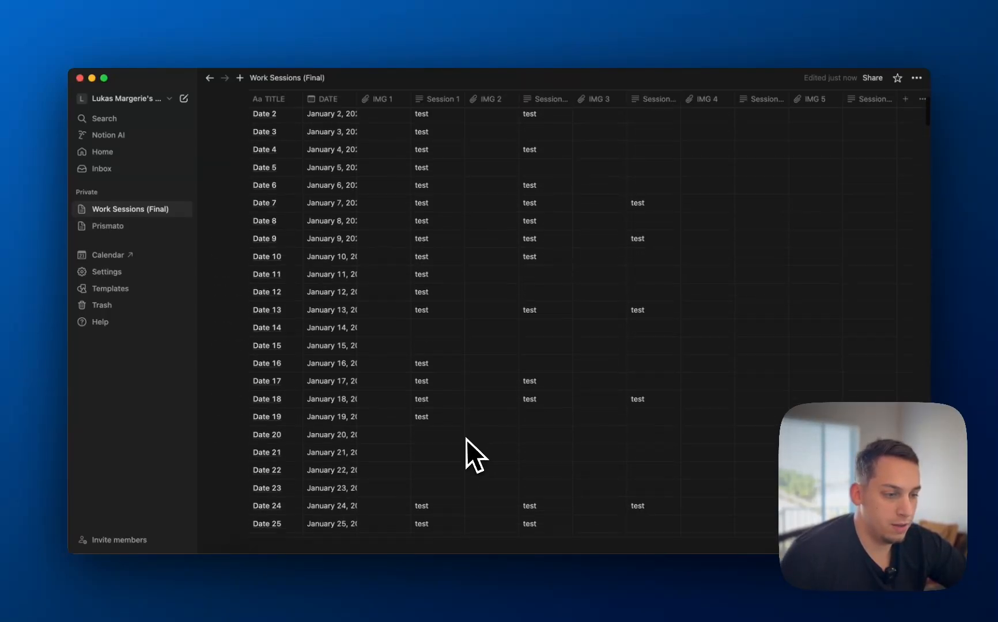
{"action": "scroll", "coordinate": [466, 439], "scroll_direction": "down", "scroll_amount": 20}
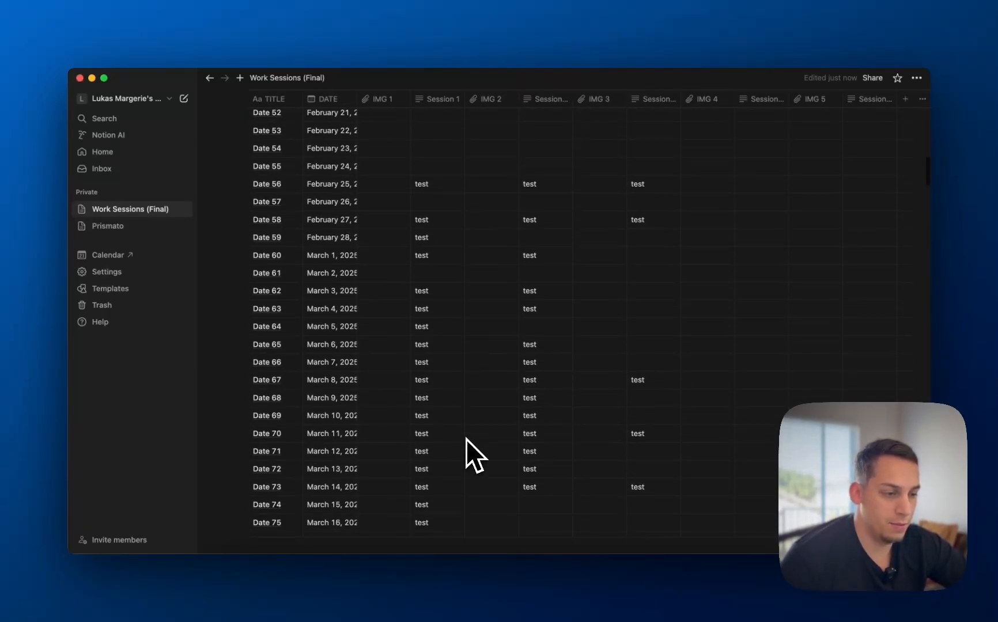
{"action": "scroll", "coordinate": [466, 439], "scroll_direction": "down", "scroll_amount": 6}
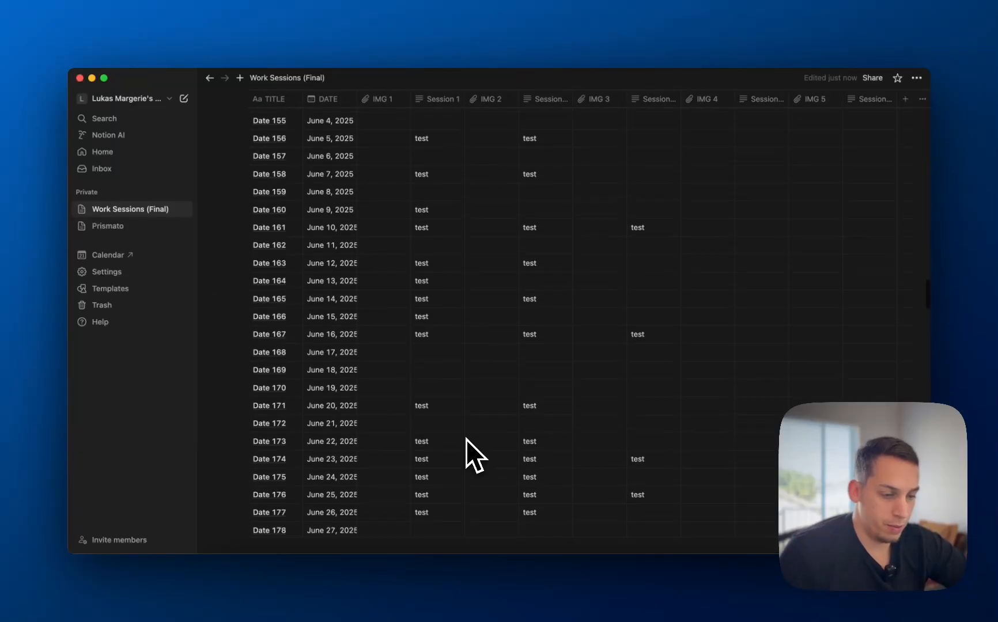
{"action": "left_click", "coordinate": [528, 579]}
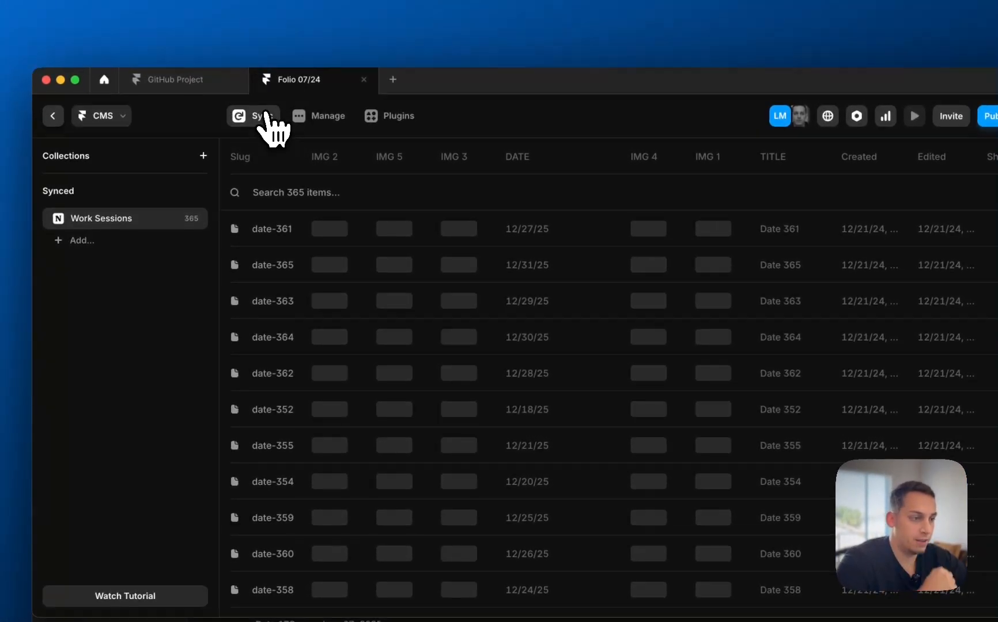
{"action": "left_click", "coordinate": [266, 118]}
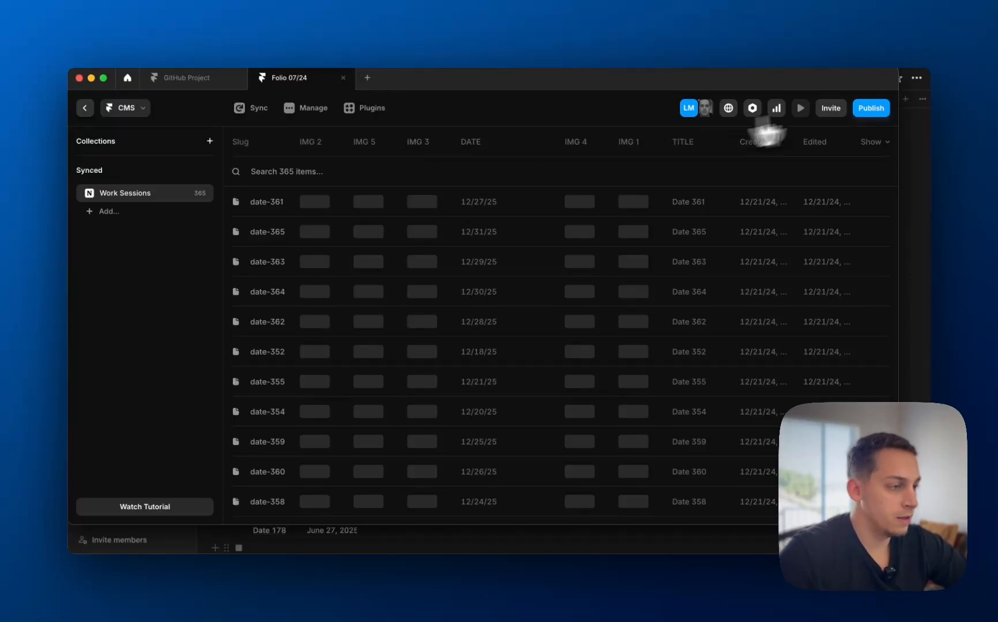
Examine the collection's available display columns and the content, image and session fields of the date-361 item.
{"action": "left_click", "coordinate": [871, 142]}
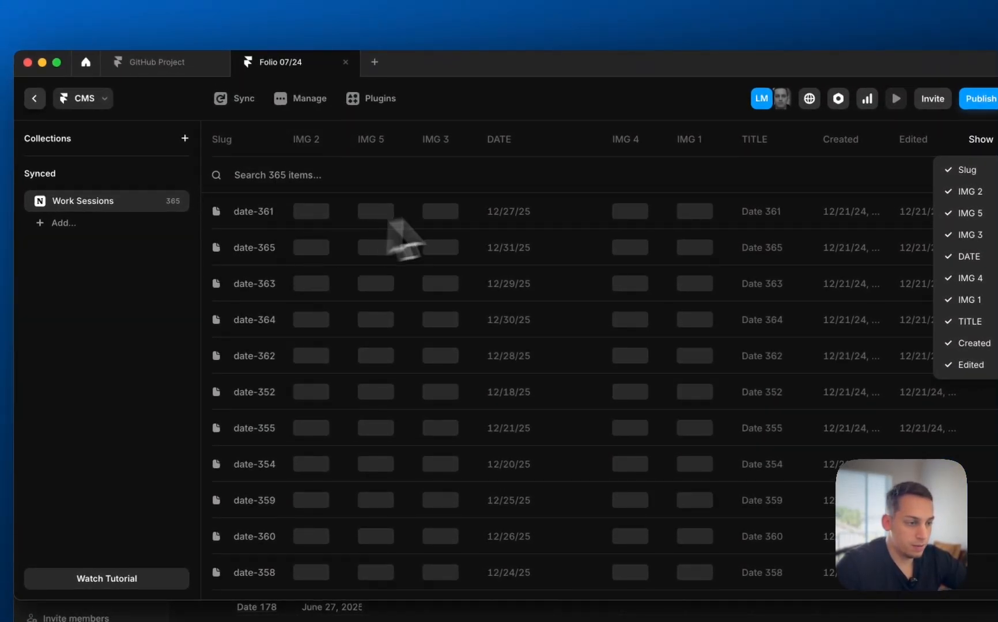
{"action": "left_click", "coordinate": [509, 232]}
{"action": "left_click", "coordinate": [546, 217]}
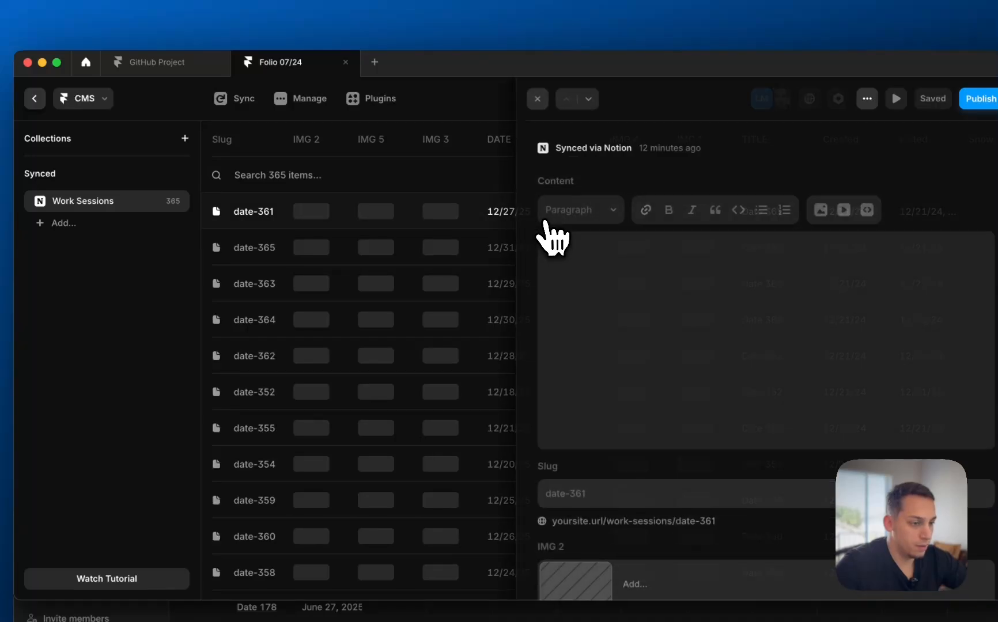
{"action": "scroll", "coordinate": [591, 342], "scroll_direction": "down", "scroll_amount": 10}
{"action": "scroll", "coordinate": [591, 341], "scroll_direction": "down", "scroll_amount": 8}
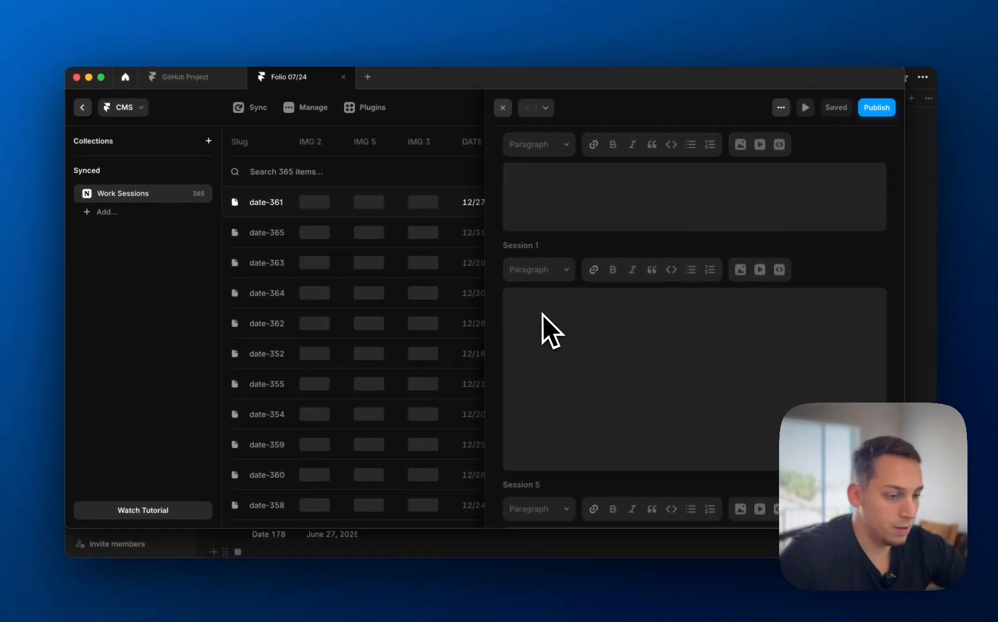
{"action": "scroll", "coordinate": [539, 313], "scroll_direction": "up", "scroll_amount": 4}
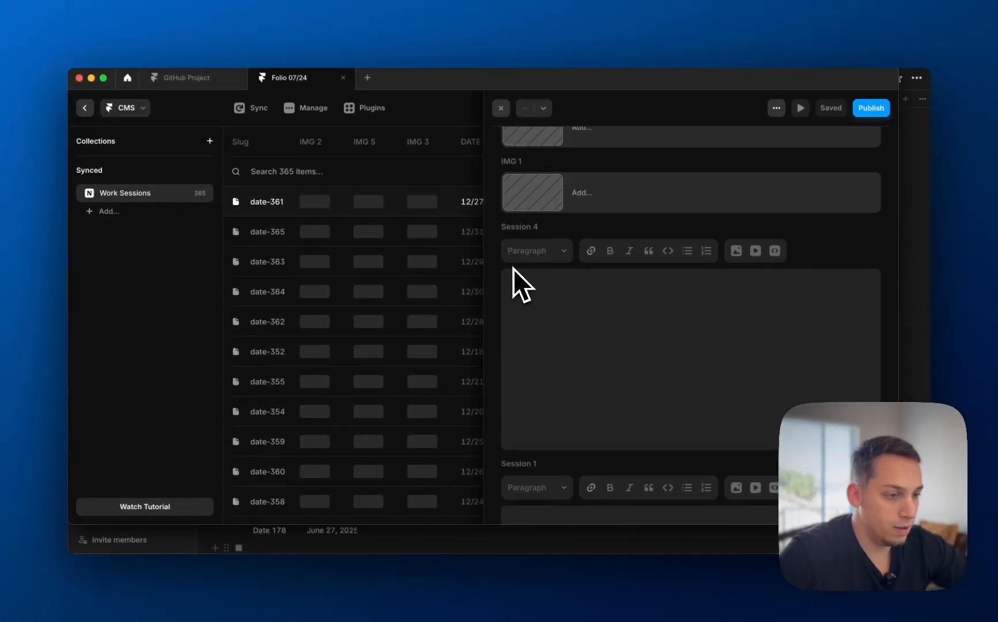
{"action": "scroll", "coordinate": [513, 268], "scroll_direction": "up", "scroll_amount": 10}
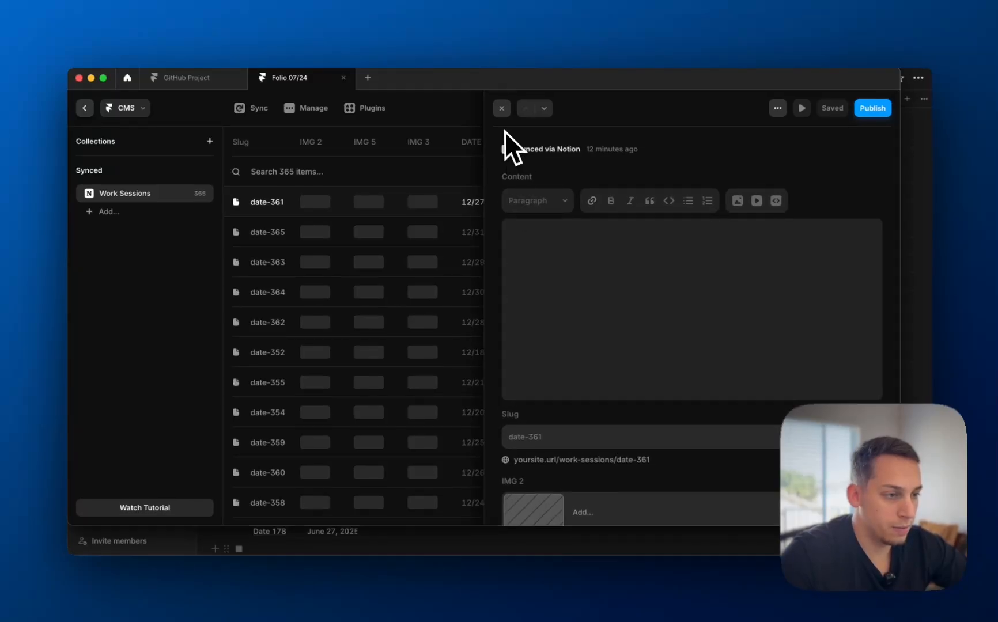
Close the date-361 item and switch to Notion to check the Session text entries for the first dates in Work Sessions (Final).
{"action": "left_click", "coordinate": [501, 108]}
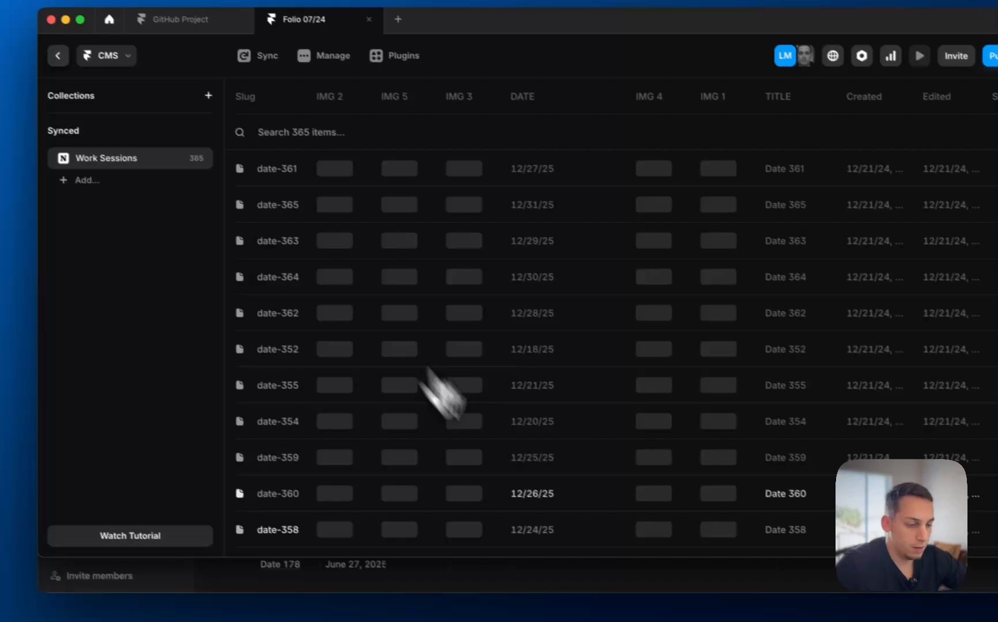
{"action": "left_click", "coordinate": [449, 576]}
{"action": "scroll", "coordinate": [545, 268], "scroll_direction": "up", "scroll_amount": 15}
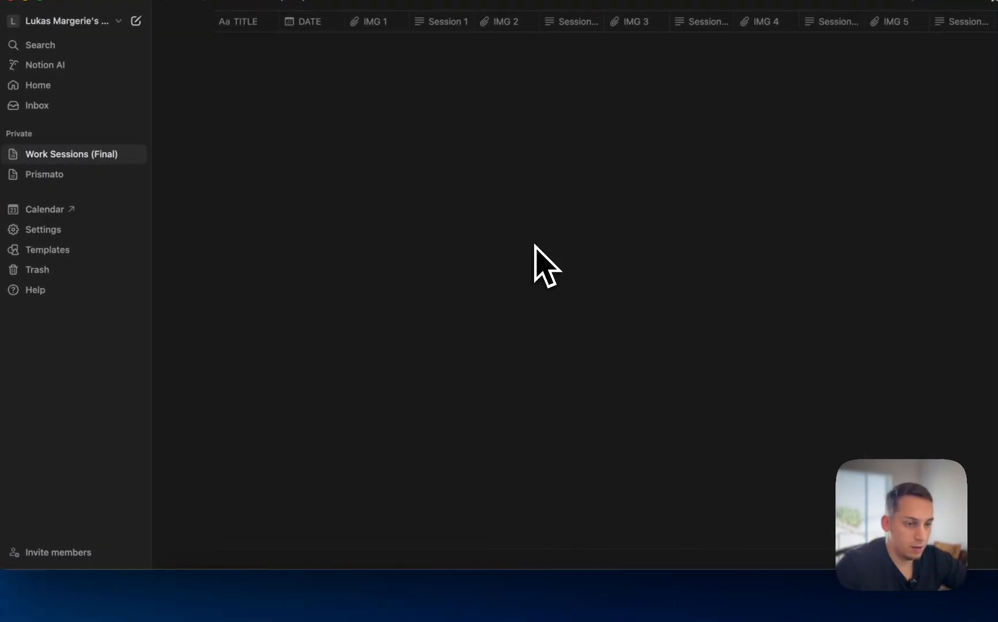
{"action": "scroll", "coordinate": [535, 245], "scroll_direction": "up", "scroll_amount": 3}
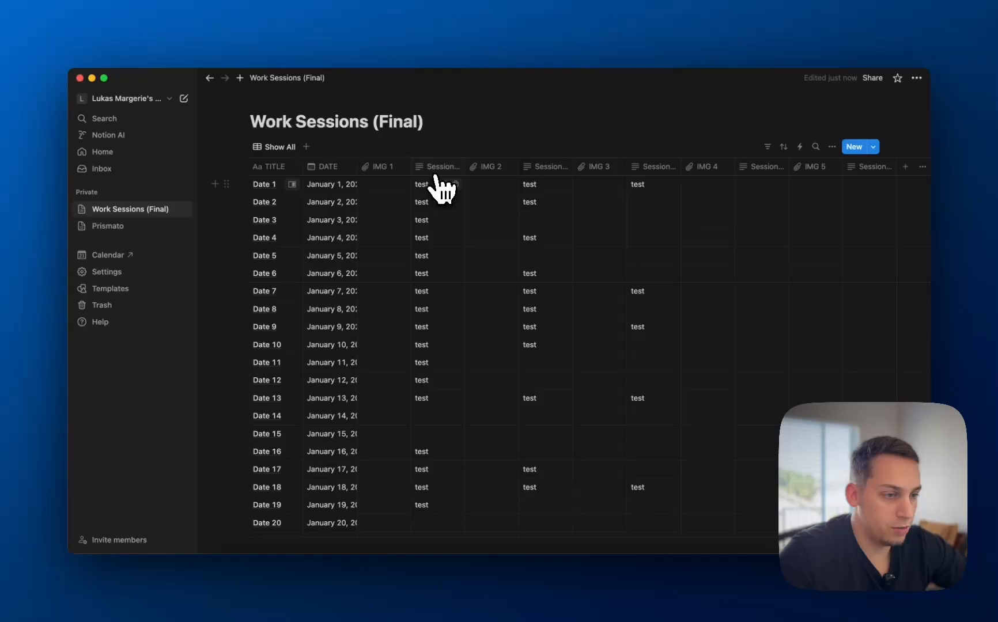
{"action": "left_click", "coordinate": [437, 185]}
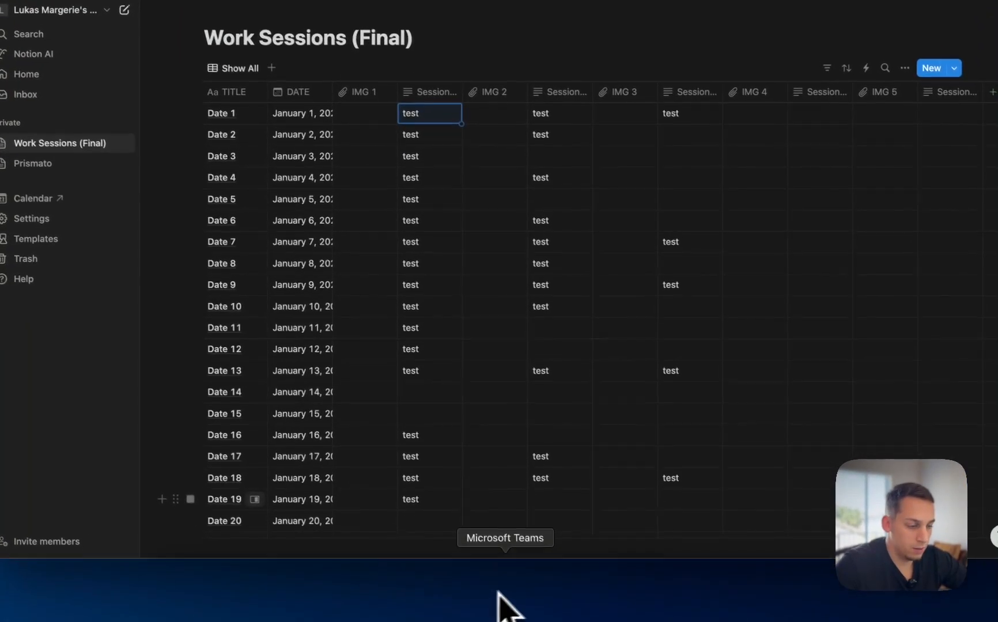
Switch back to Framer and check the image and Session fields of the date-361 item against the Notion entries.
{"action": "left_click", "coordinate": [552, 621]}
{"action": "left_click", "coordinate": [494, 195]}
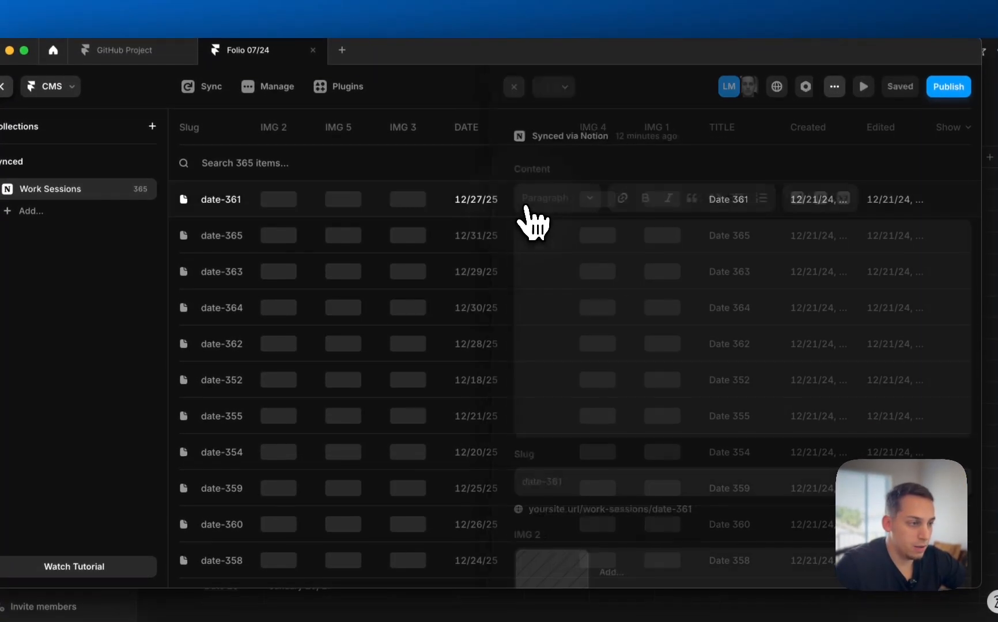
{"action": "scroll", "coordinate": [586, 368], "scroll_direction": "down", "scroll_amount": 1}
{"action": "scroll", "coordinate": [580, 353], "scroll_direction": "down", "scroll_amount": 10}
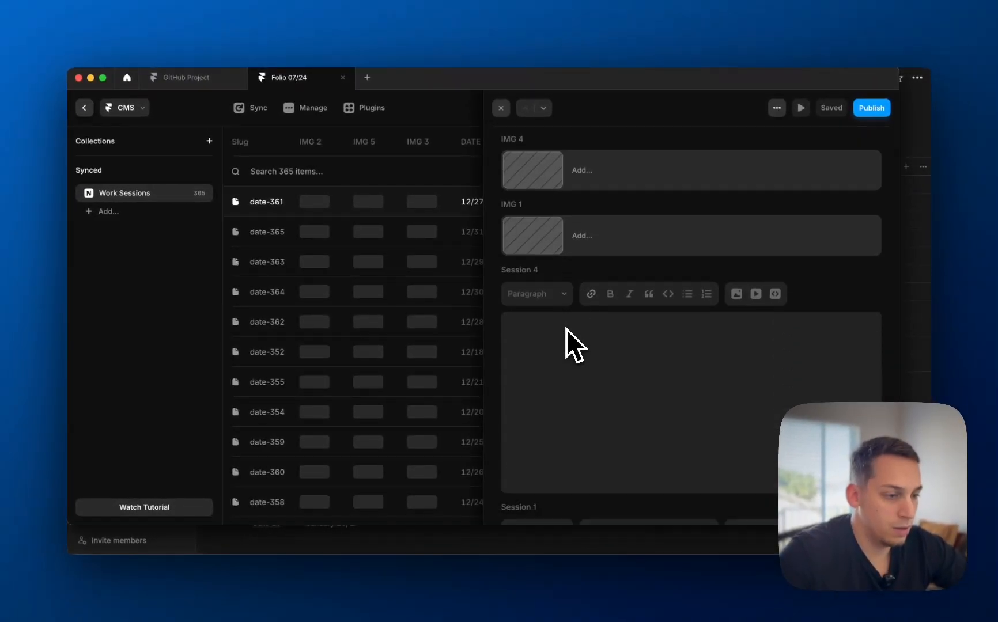
{"action": "scroll", "coordinate": [566, 329], "scroll_direction": "down", "scroll_amount": 10}
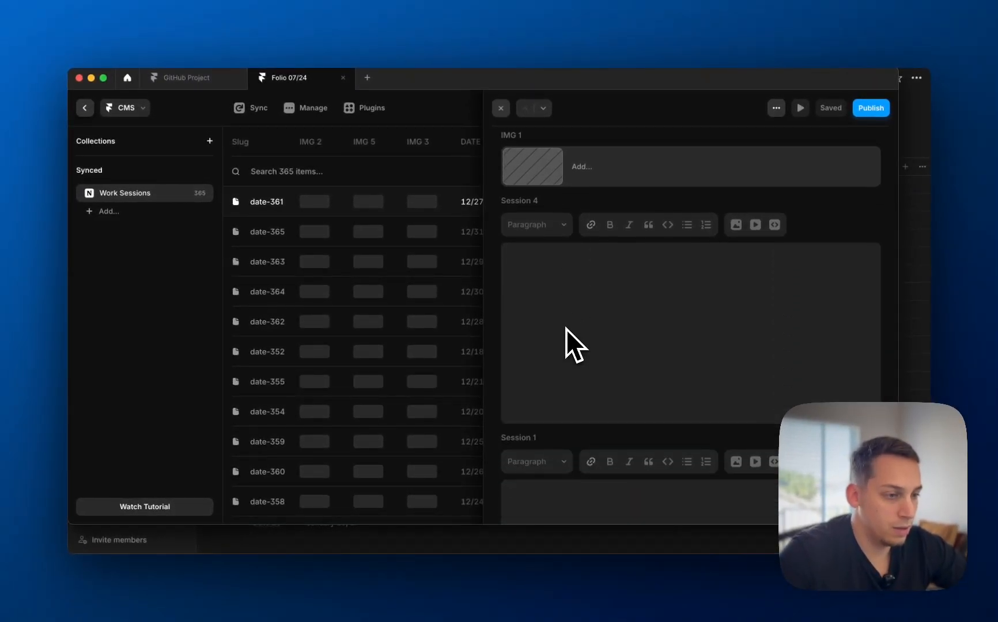
{"action": "scroll", "coordinate": [566, 329], "scroll_direction": "up", "scroll_amount": 10}
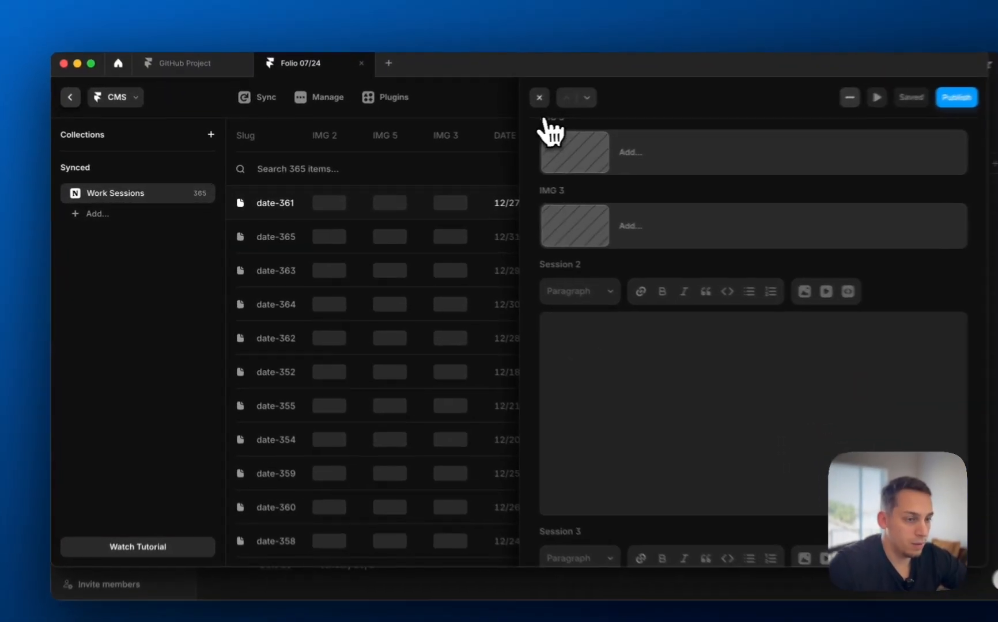
{"action": "left_click", "coordinate": [501, 108]}
Delete the synced Work Sessions collection from the CMS.
{"action": "left_click", "coordinate": [201, 193]}
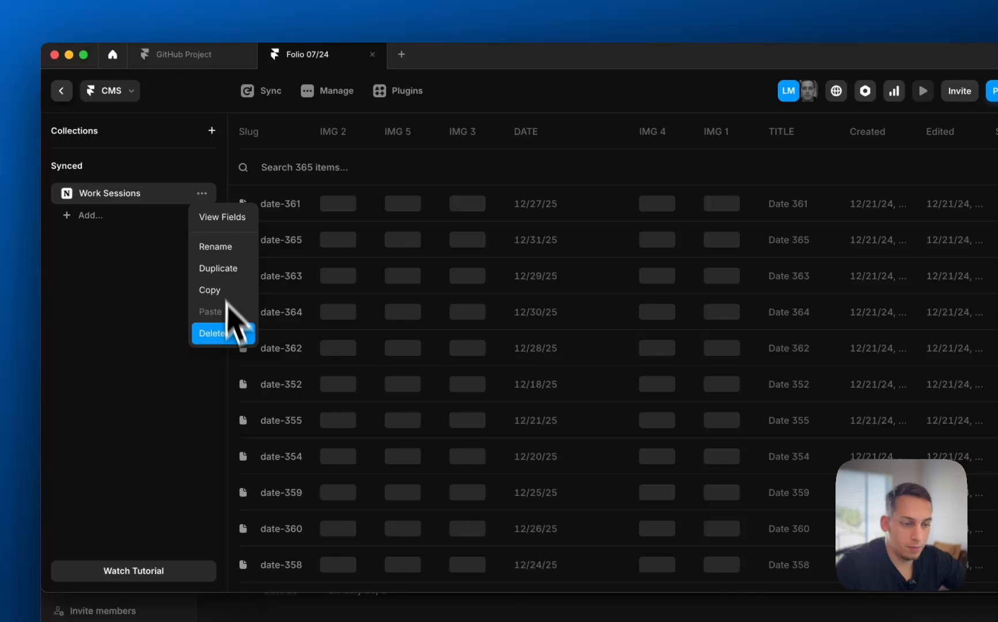
{"action": "left_click", "coordinate": [234, 333]}
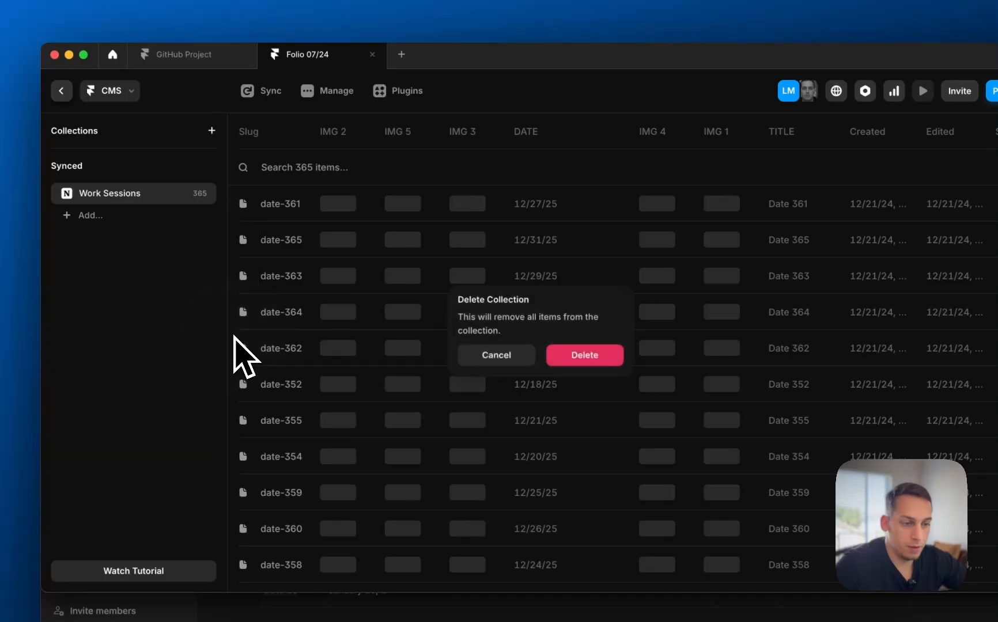
{"action": "left_click", "coordinate": [583, 355]}
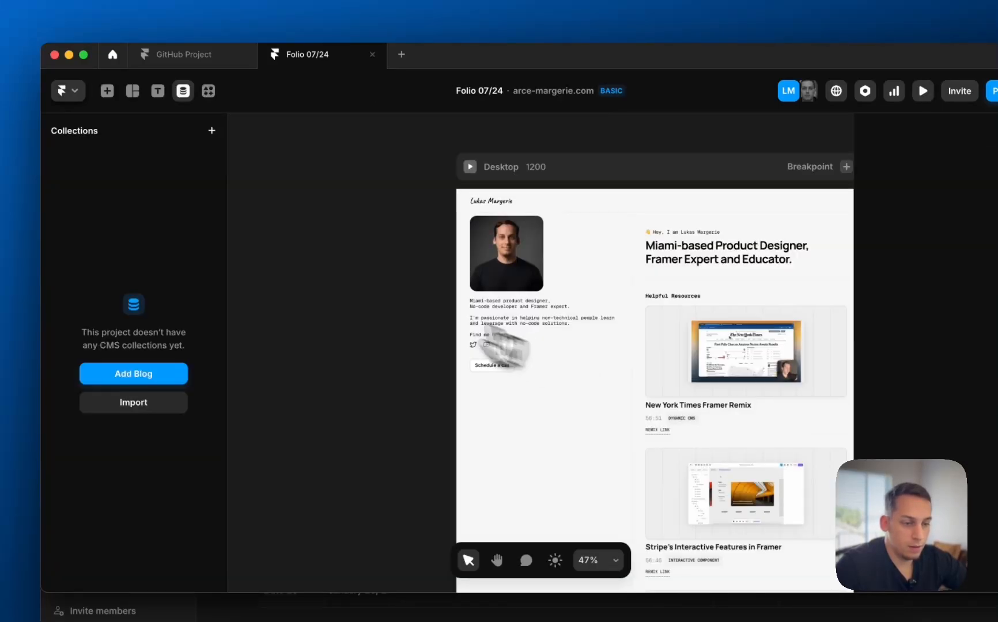
Create a new synced collection named Notion through the Notion import, using the Work Sessions (Final) database as its source.
{"action": "left_click", "coordinate": [168, 403]}
{"action": "left_click", "coordinate": [375, 398]}
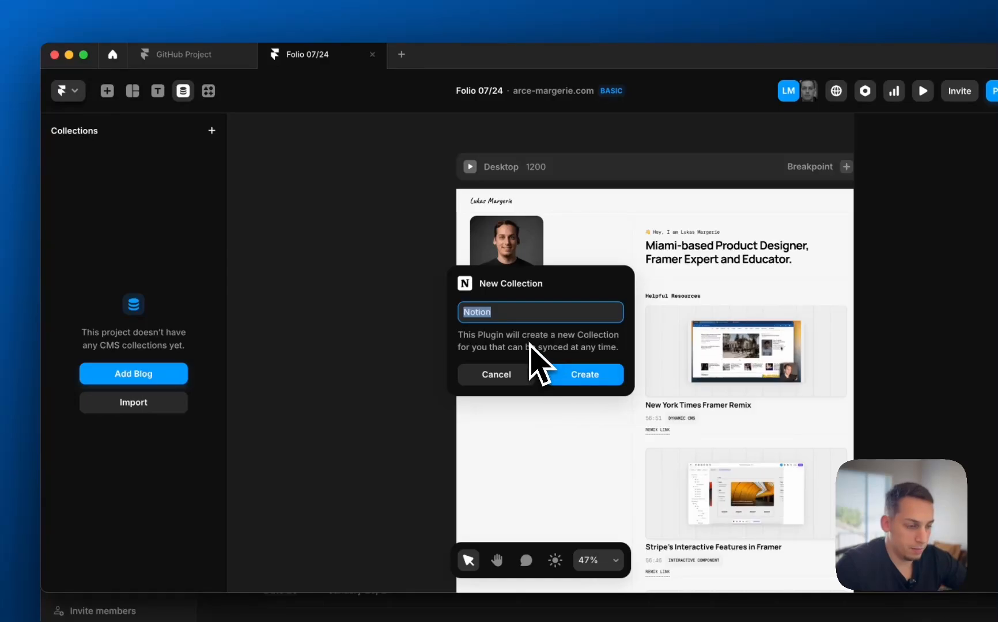
{"action": "left_click", "coordinate": [568, 376]}
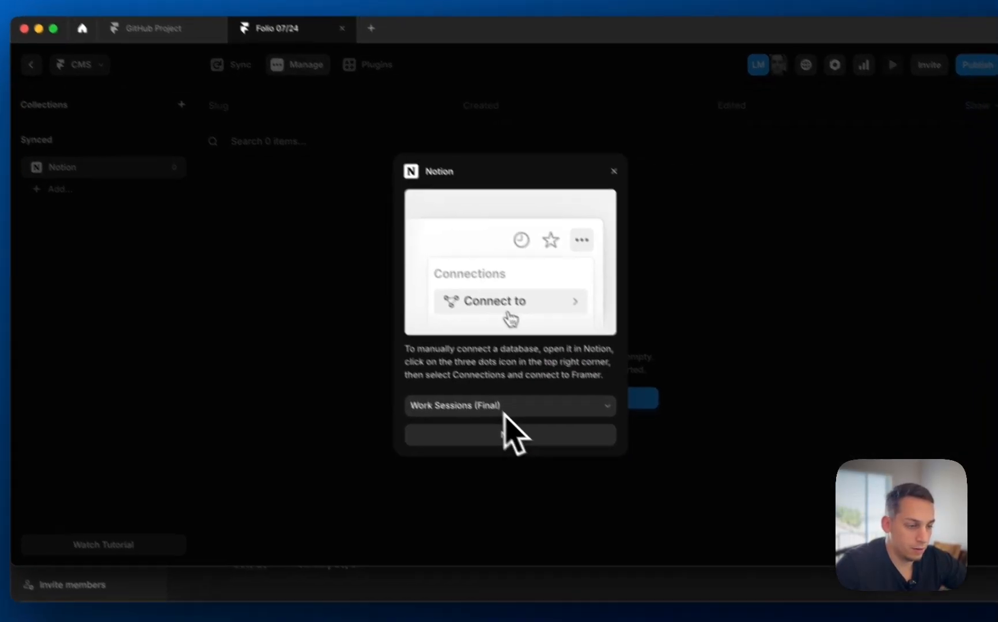
{"action": "left_click", "coordinate": [524, 460]}
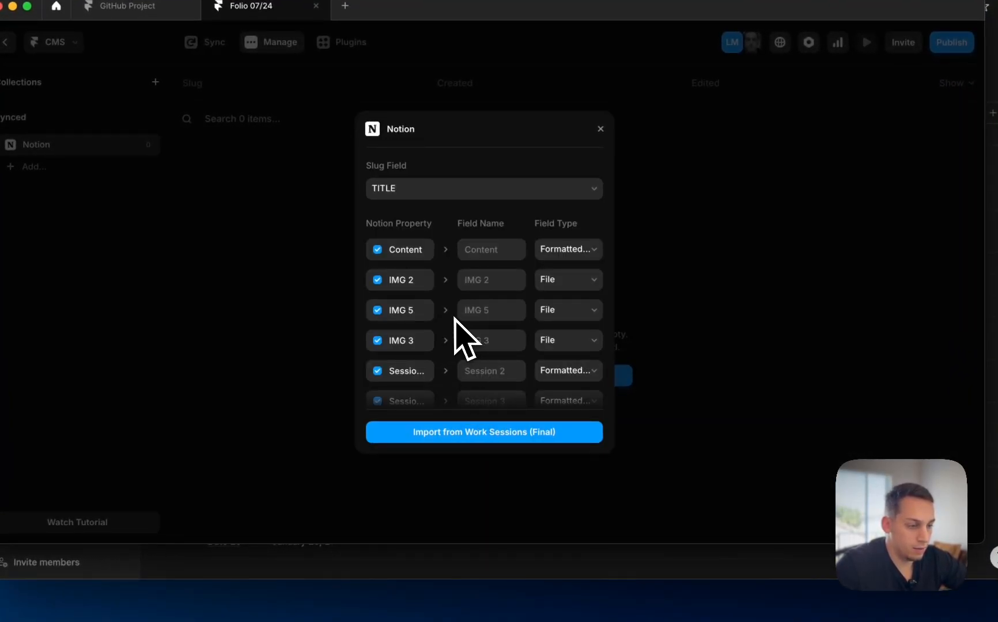
Set the Content and Session fields to String and the IMG fields to Image, and import from Work Sessions (Final).
{"action": "scroll", "coordinate": [455, 318], "scroll_direction": "down", "scroll_amount": 3}
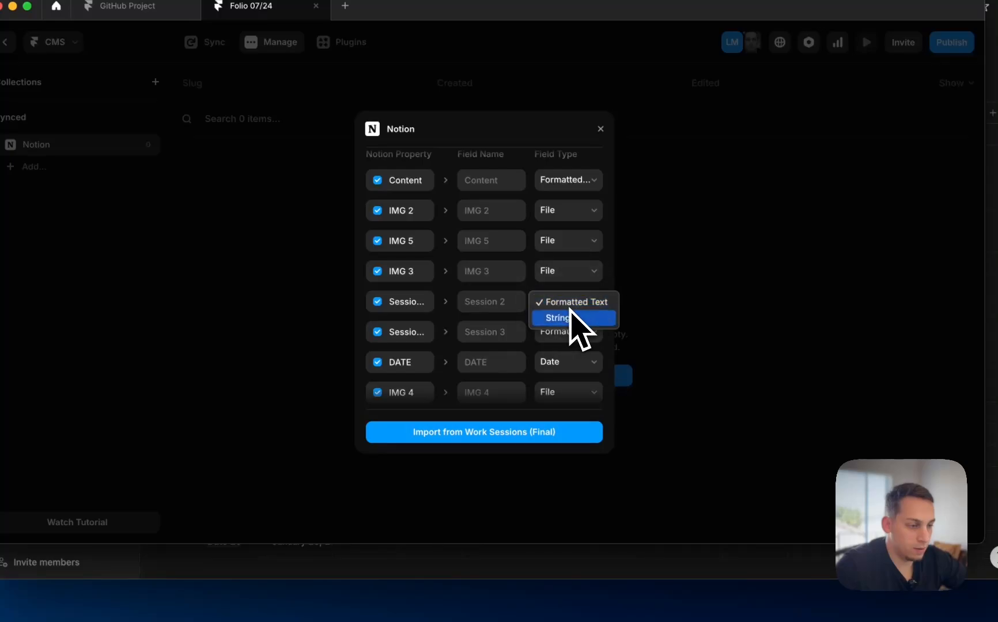
{"action": "left_click", "coordinate": [567, 318]}
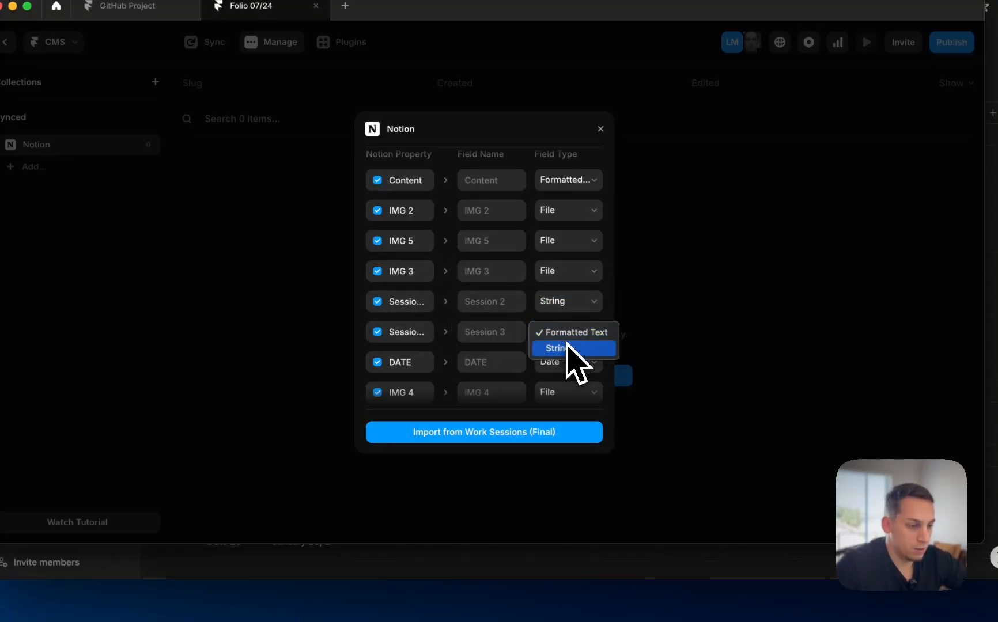
{"action": "left_click", "coordinate": [570, 303]}
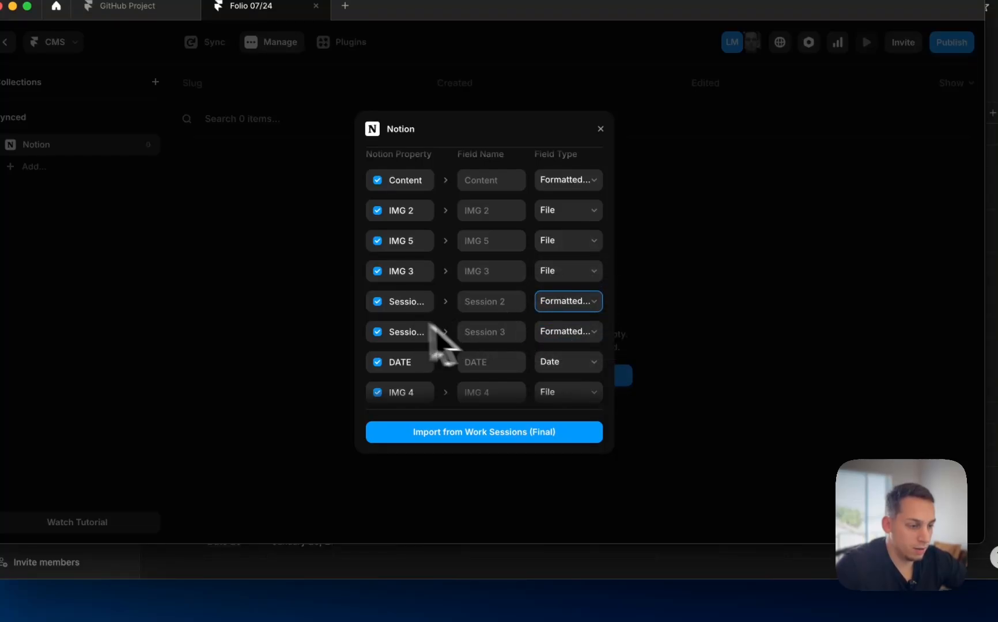
{"action": "scroll", "coordinate": [568, 368], "scroll_direction": "down", "scroll_amount": 5}
{"action": "left_click", "coordinate": [498, 437]}
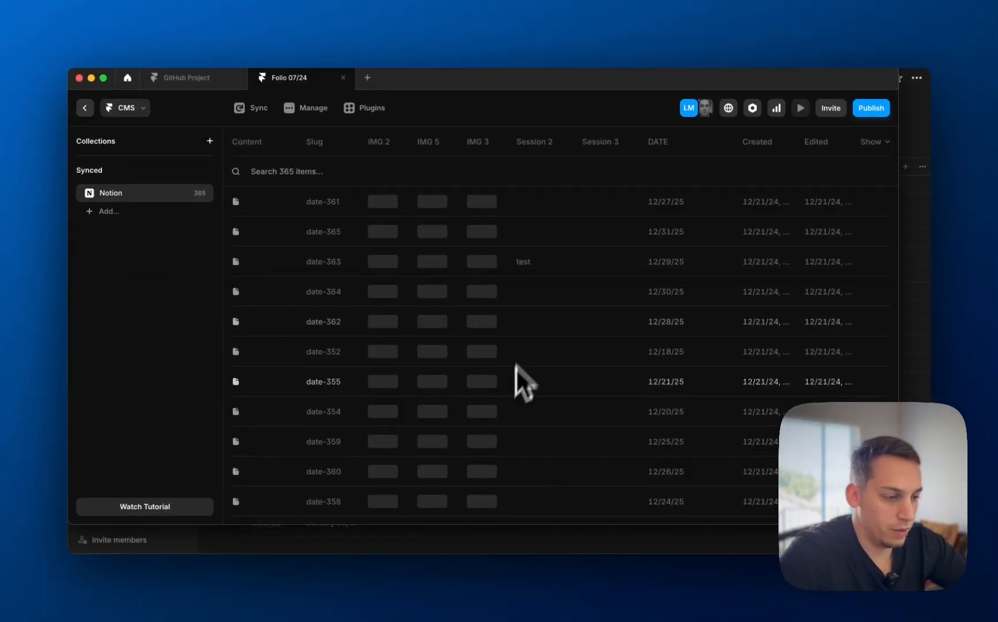
Inspect the imported items and the content, image and Session fields of the date-329 item.
{"action": "scroll", "coordinate": [605, 288], "scroll_direction": "down", "scroll_amount": 5}
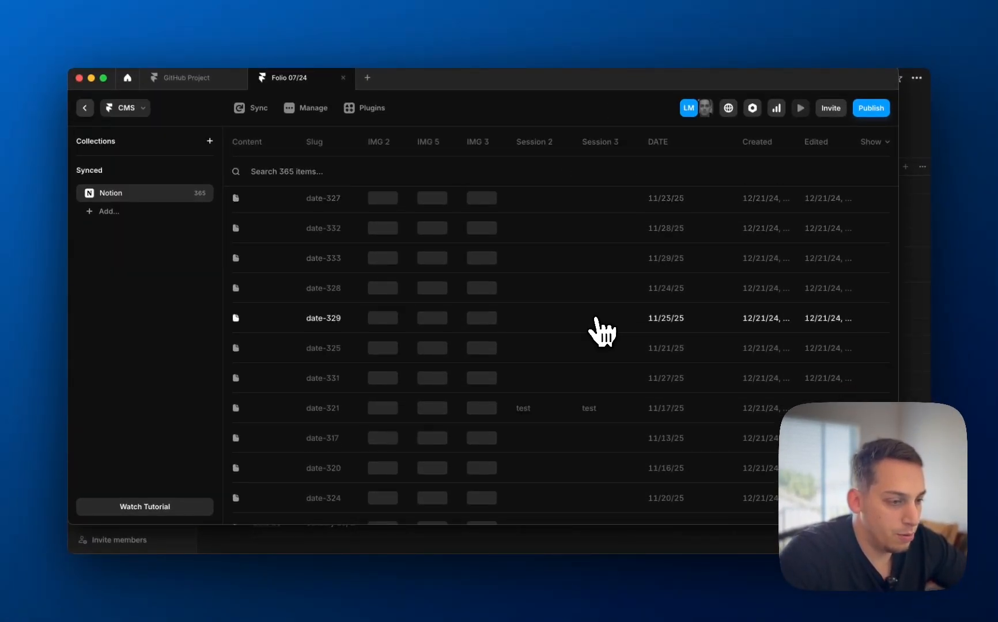
{"action": "left_click", "coordinate": [576, 320]}
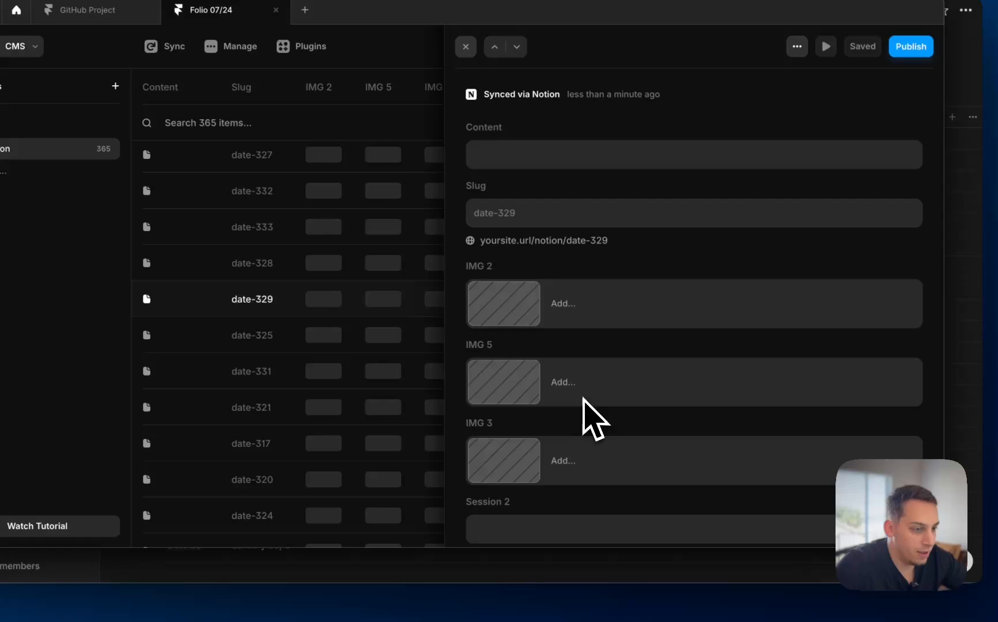
{"action": "scroll", "coordinate": [594, 419], "scroll_direction": "down", "scroll_amount": 6}
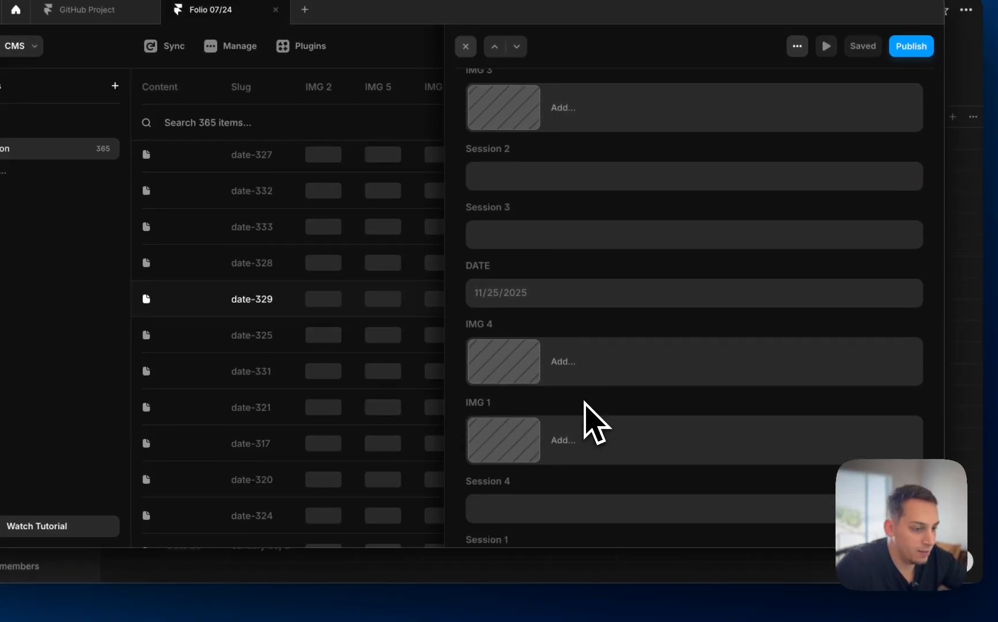
{"action": "scroll", "coordinate": [568, 345], "scroll_direction": "down", "scroll_amount": 3}
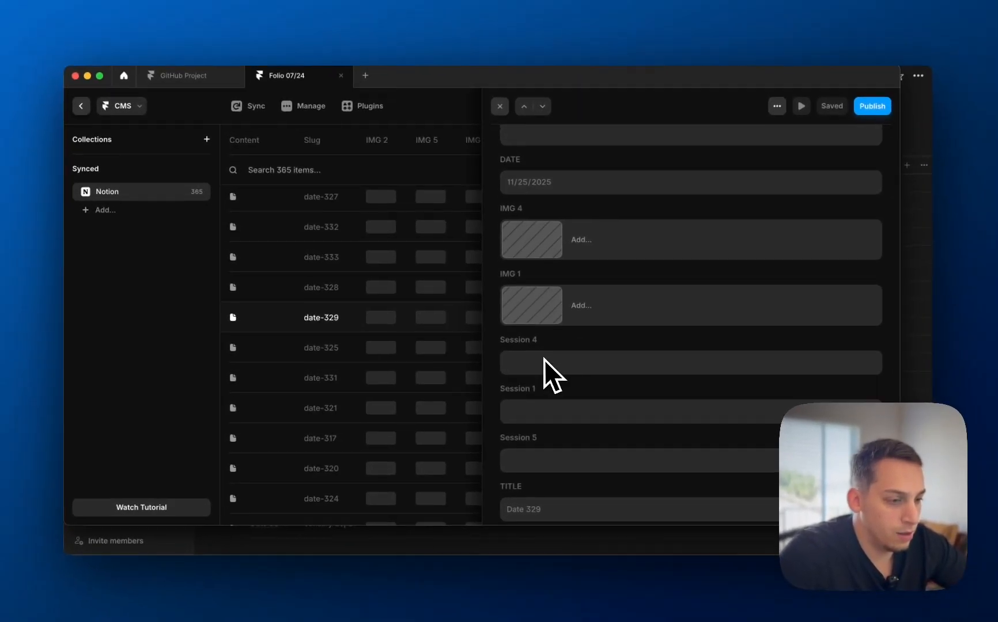
{"action": "scroll", "coordinate": [517, 349], "scroll_direction": "up", "scroll_amount": 2}
{"action": "scroll", "coordinate": [543, 360], "scroll_direction": "up", "scroll_amount": 6}
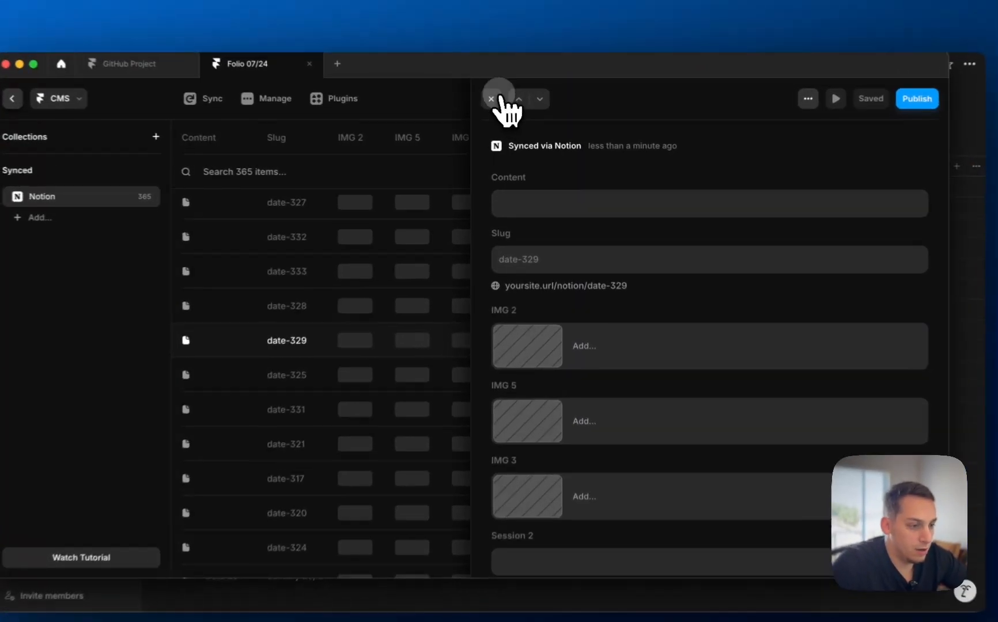
{"action": "left_click", "coordinate": [493, 99]}
Inspect the Session, date and image fields of the date-321 item.
{"action": "left_click", "coordinate": [553, 443]}
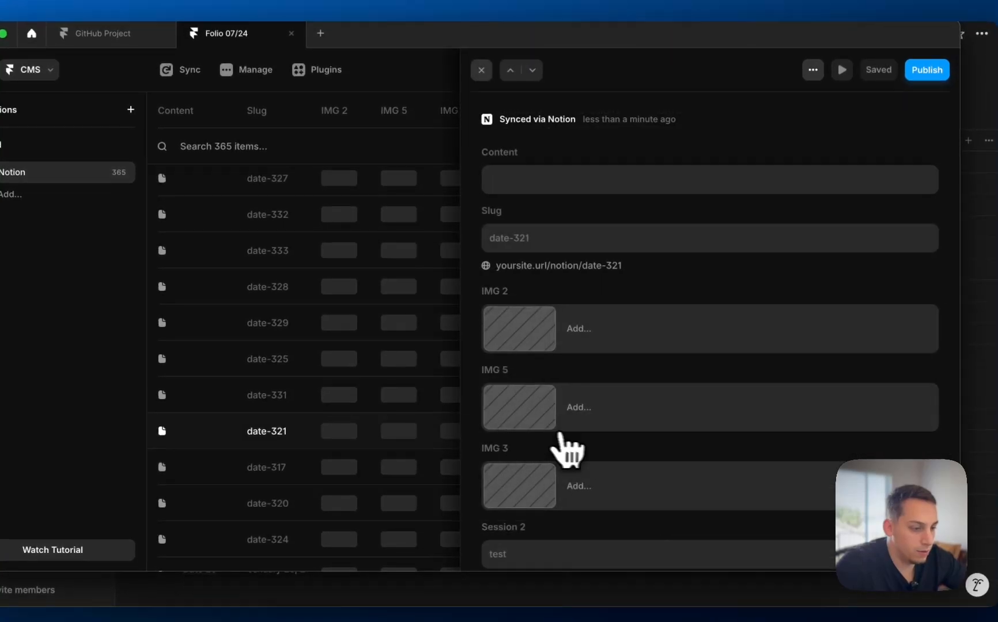
{"action": "scroll", "coordinate": [567, 449], "scroll_direction": "down", "scroll_amount": 5}
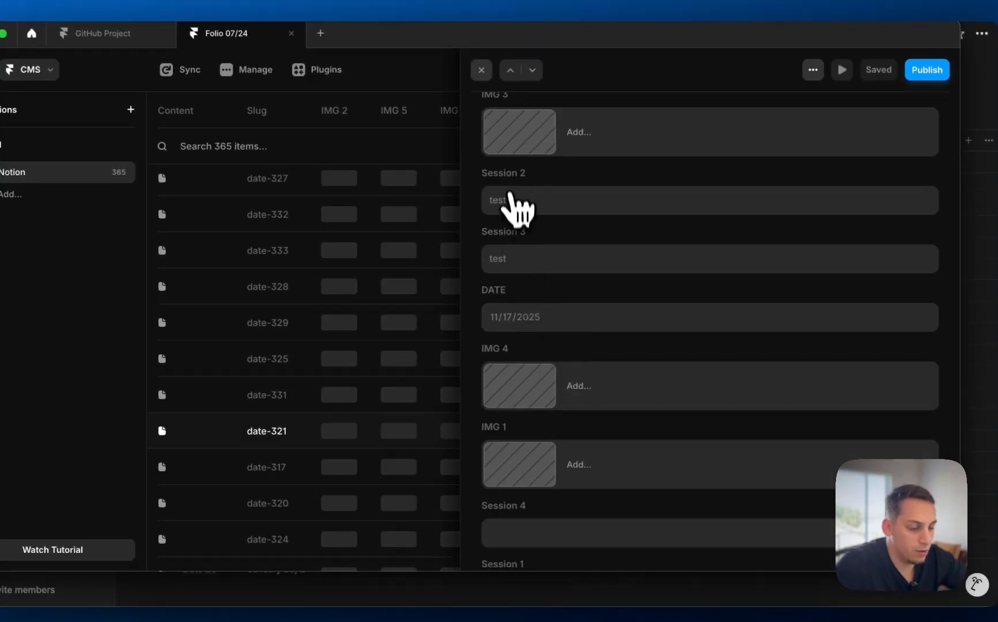
{"action": "scroll", "coordinate": [524, 346], "scroll_direction": "down", "scroll_amount": 3}
{"action": "scroll", "coordinate": [541, 375], "scroll_direction": "up", "scroll_amount": 4}
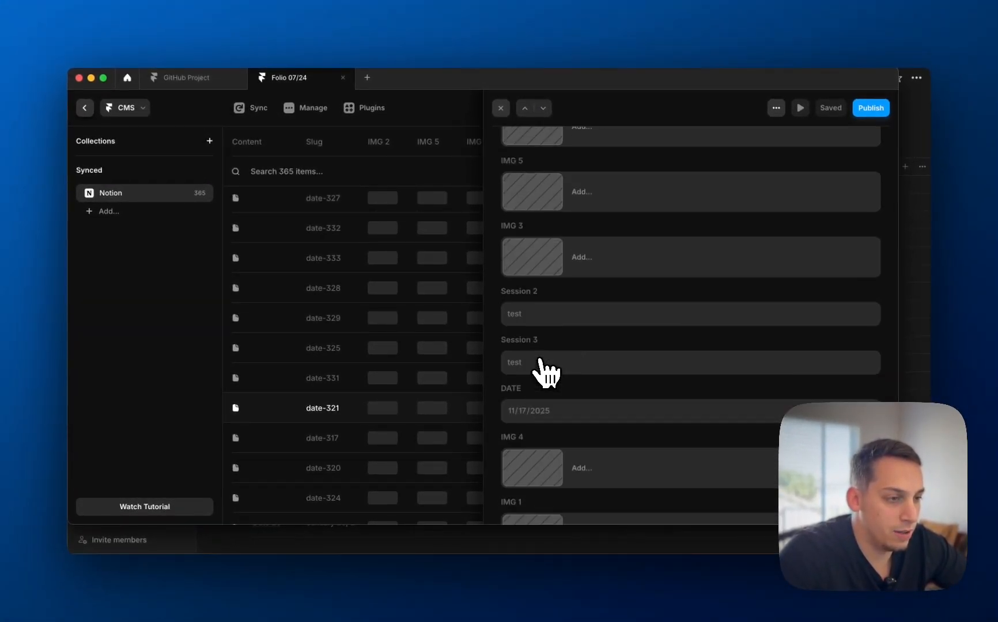
{"action": "scroll", "coordinate": [541, 366], "scroll_direction": "up", "scroll_amount": 3}
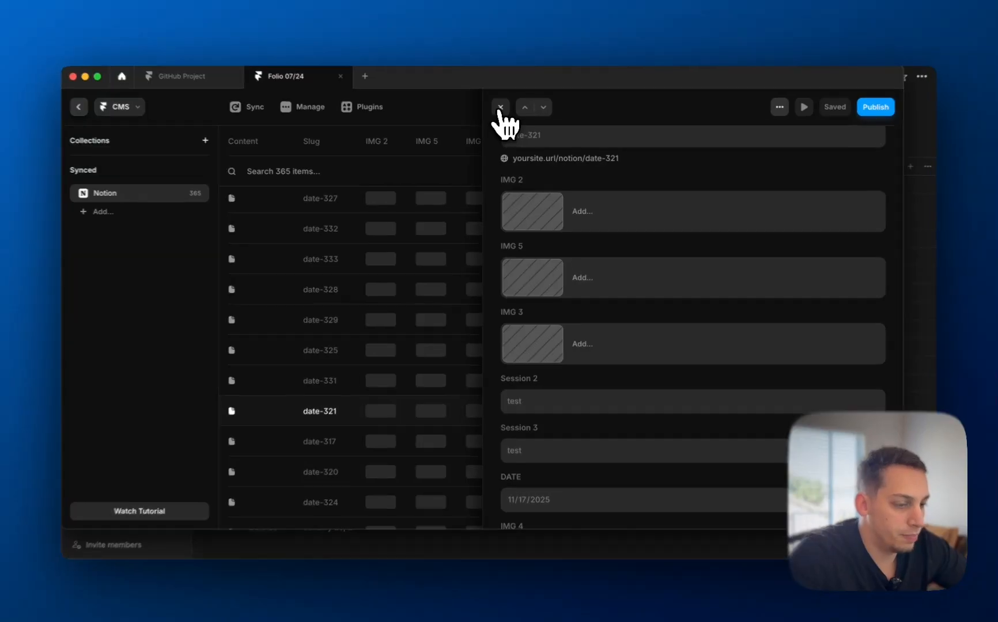
{"action": "left_click", "coordinate": [501, 109]}
Check the Session fields of the date-312 item and review the remaining imported items in the collection.
{"action": "scroll", "coordinate": [536, 389], "scroll_direction": "down", "scroll_amount": 10}
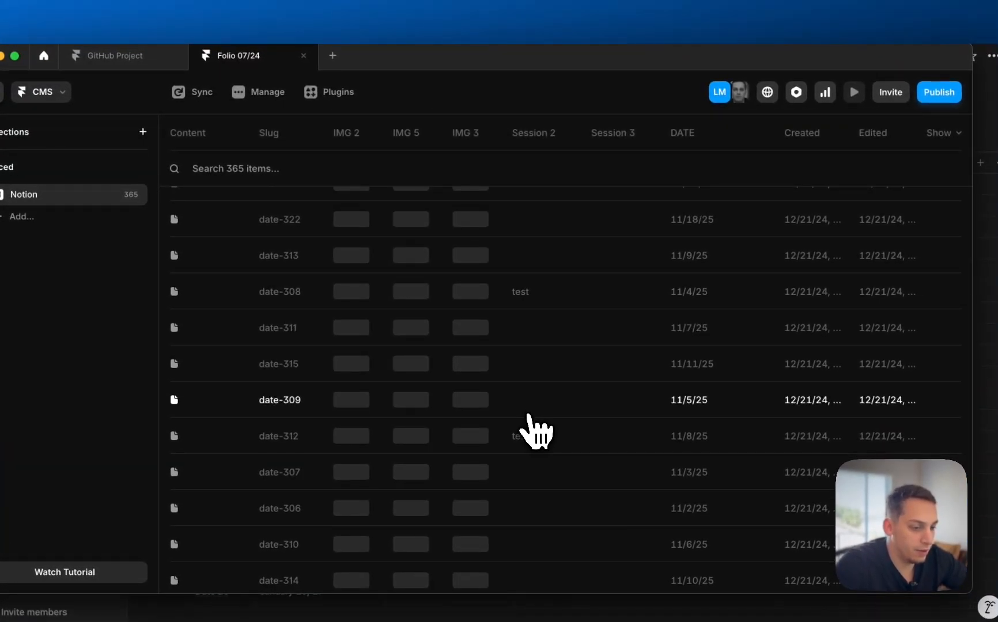
{"action": "left_click", "coordinate": [536, 432]}
{"action": "scroll", "coordinate": [553, 438], "scroll_direction": "down", "scroll_amount": 5}
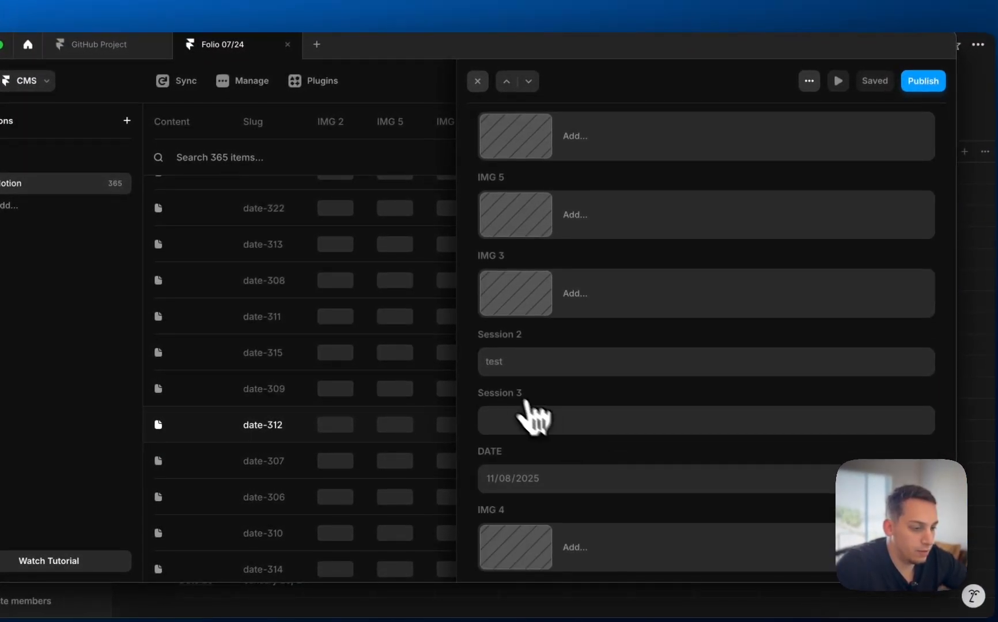
{"action": "scroll", "coordinate": [534, 416], "scroll_direction": "down", "scroll_amount": 3}
{"action": "left_click", "coordinate": [477, 81]}
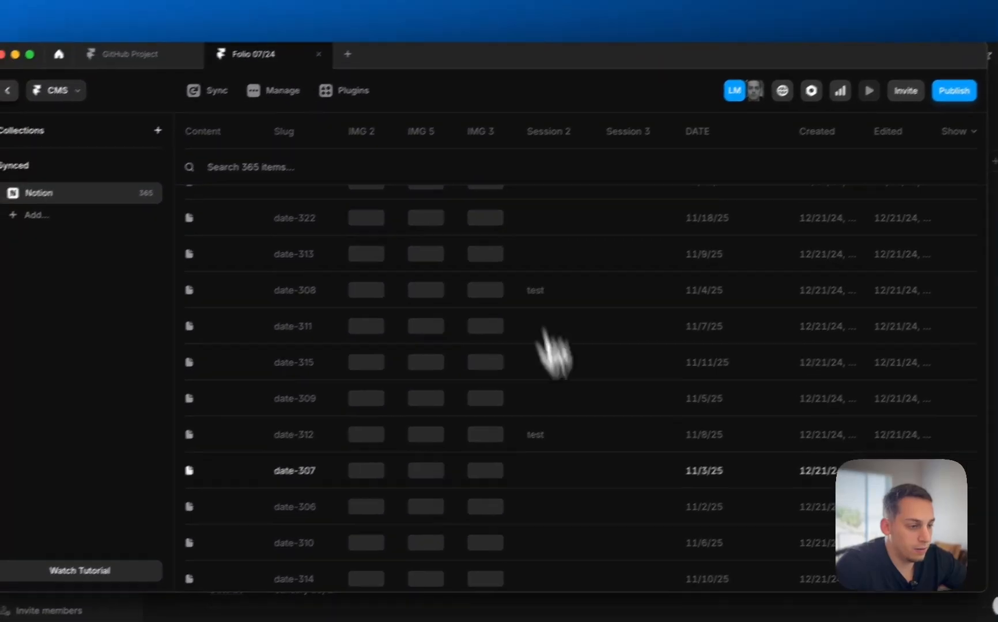
{"action": "scroll", "coordinate": [569, 481], "scroll_direction": "down", "scroll_amount": 8}
{"action": "scroll", "coordinate": [571, 482], "scroll_direction": "up", "scroll_amount": 20}
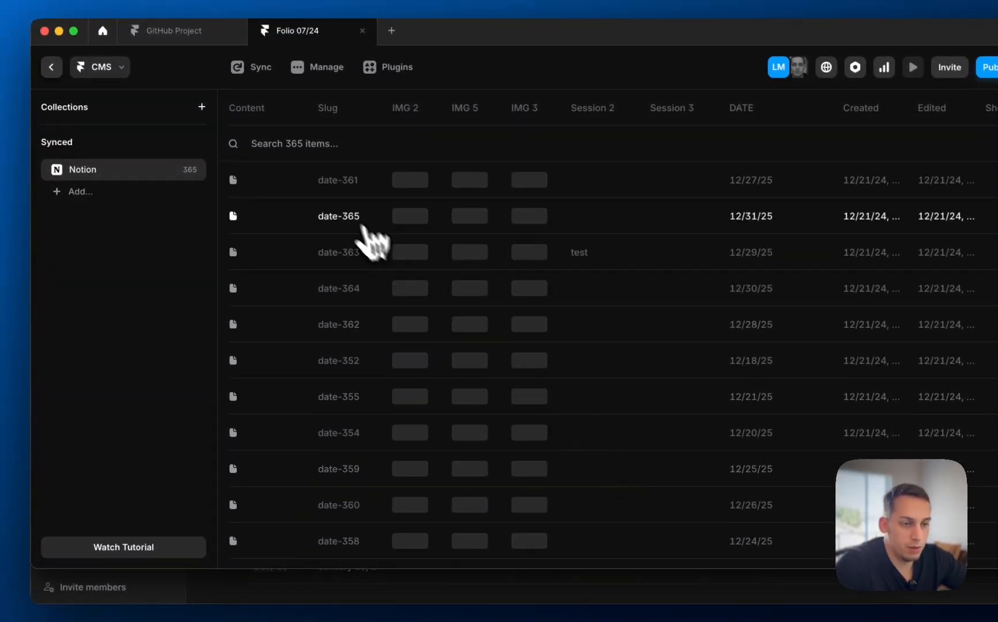
Leave the CMS and return to the Home page canvas, at the empty area beside the desktop frame.
{"action": "left_click", "coordinate": [51, 66]}
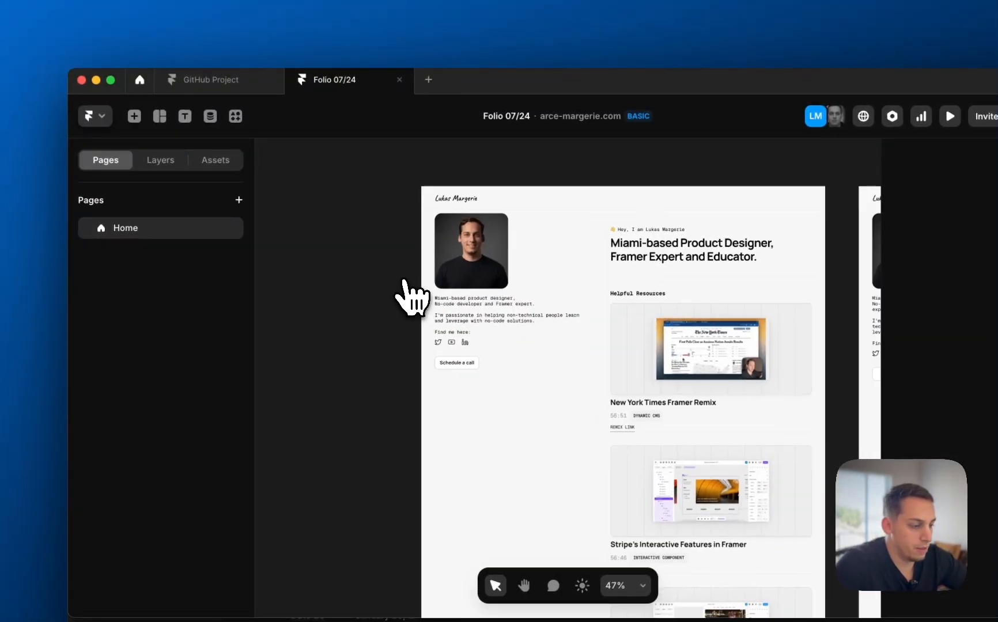
{"action": "scroll", "coordinate": [410, 297], "scroll_direction": "down", "scroll_amount": 3}
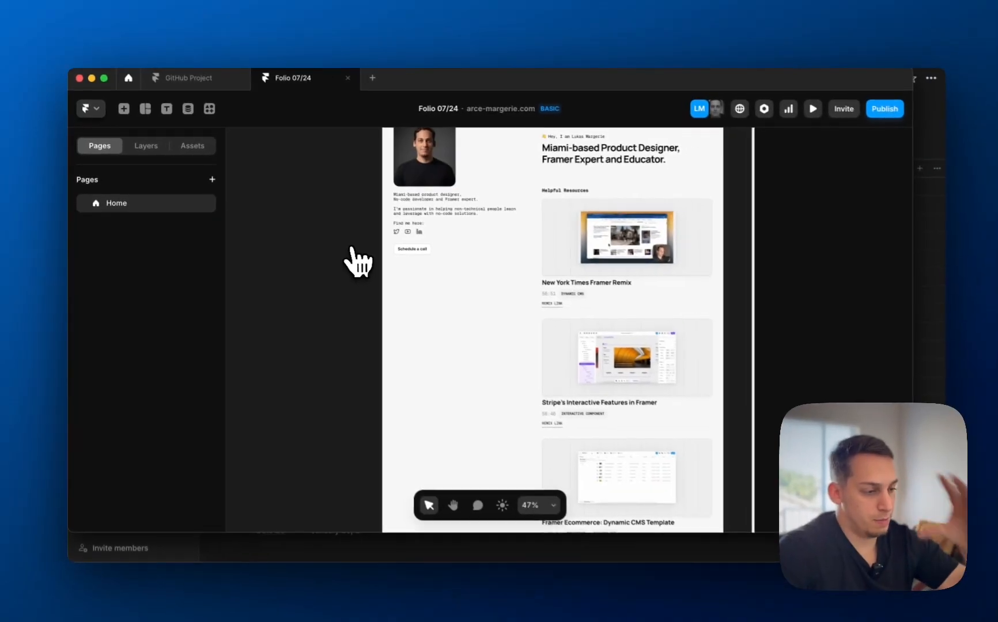
{"action": "scroll", "coordinate": [318, 285], "scroll_direction": "left", "scroll_amount": 2}
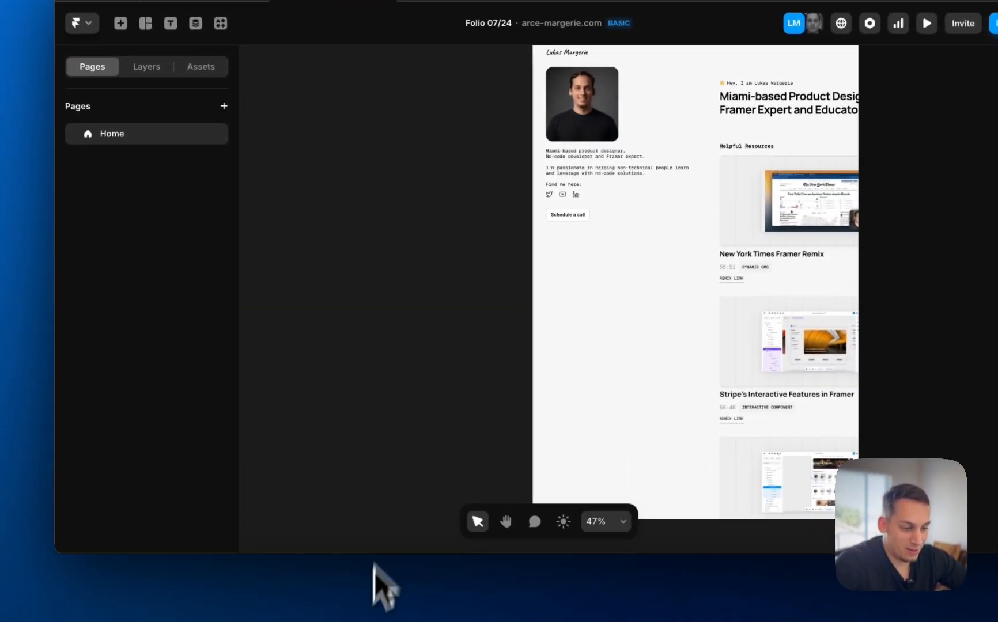
{"action": "scroll", "coordinate": [386, 403], "scroll_direction": "left", "scroll_amount": 5}
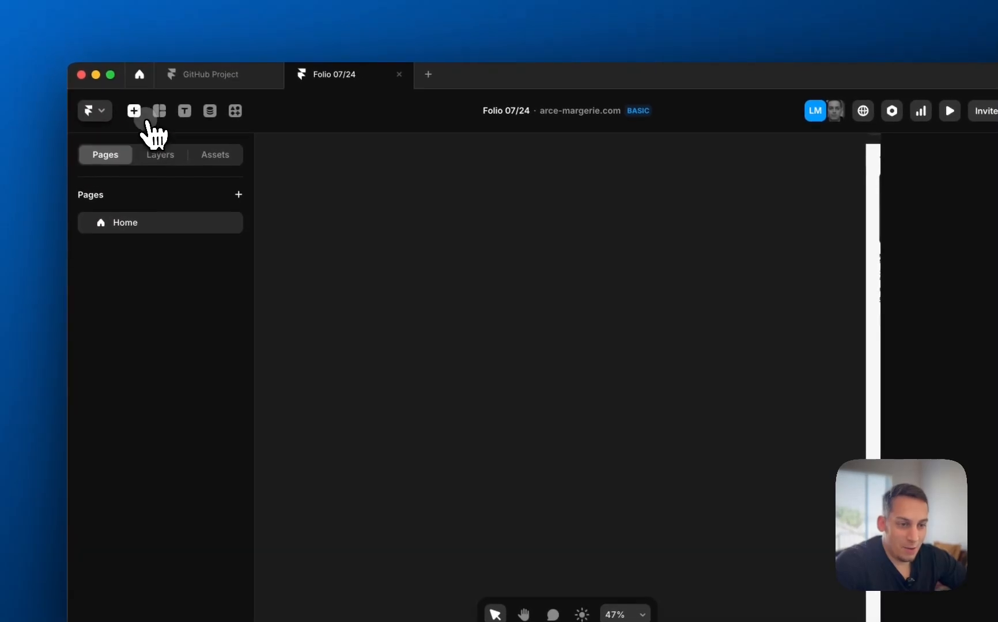
Insert the Notion CMS collection list onto the empty canvas area beside the desktop frame.
{"action": "left_click", "coordinate": [131, 91]}
{"action": "type", "text": "col"}
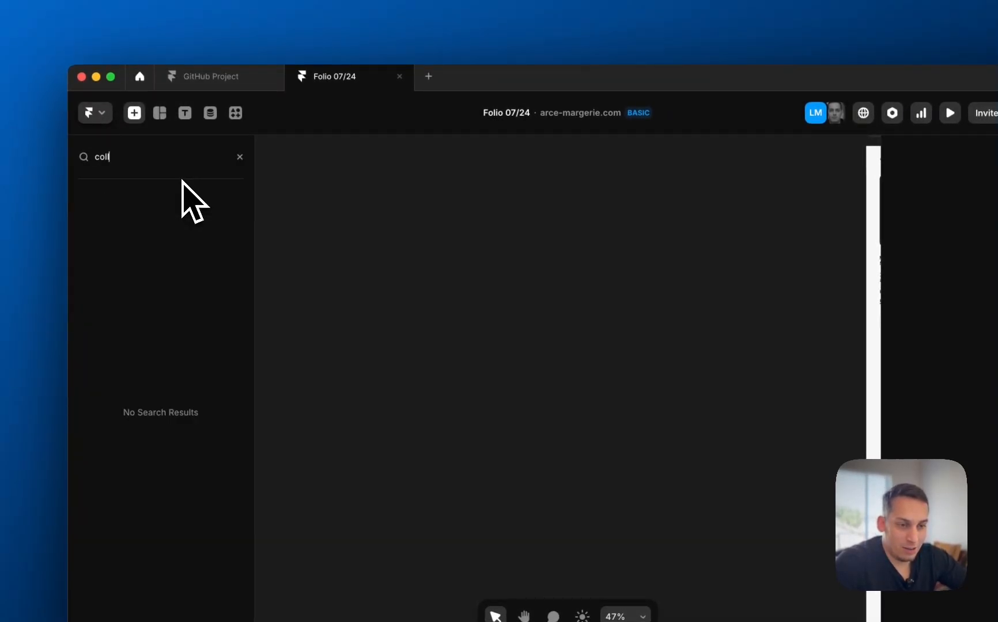
{"action": "key", "text": "BackSpace"}
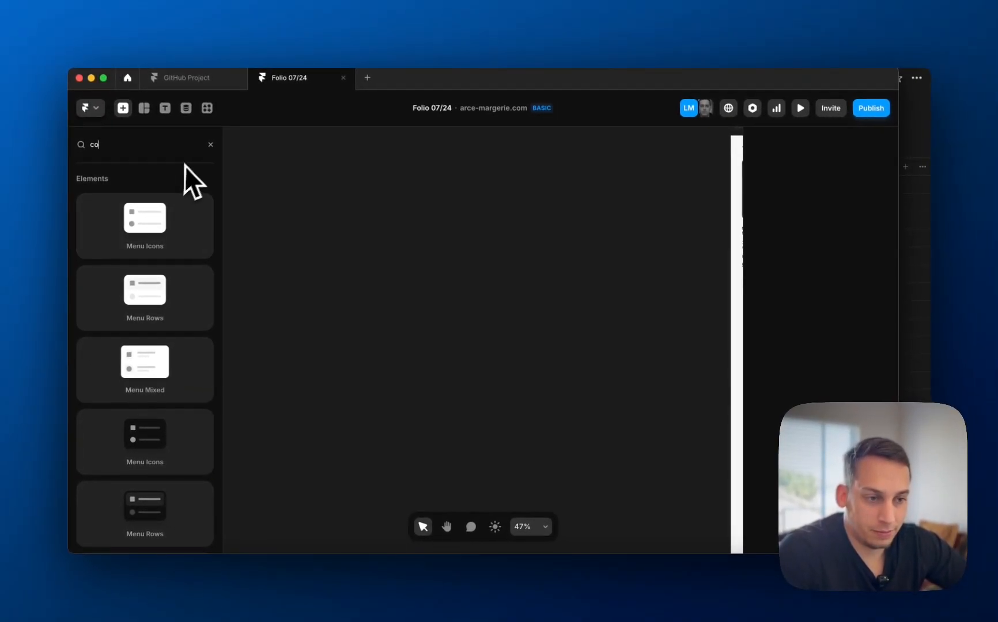
{"action": "key", "text": "BackSpace"}
{"action": "key", "text": "BackSpace"}
{"action": "mouse_move", "coordinate": [175, 363]}
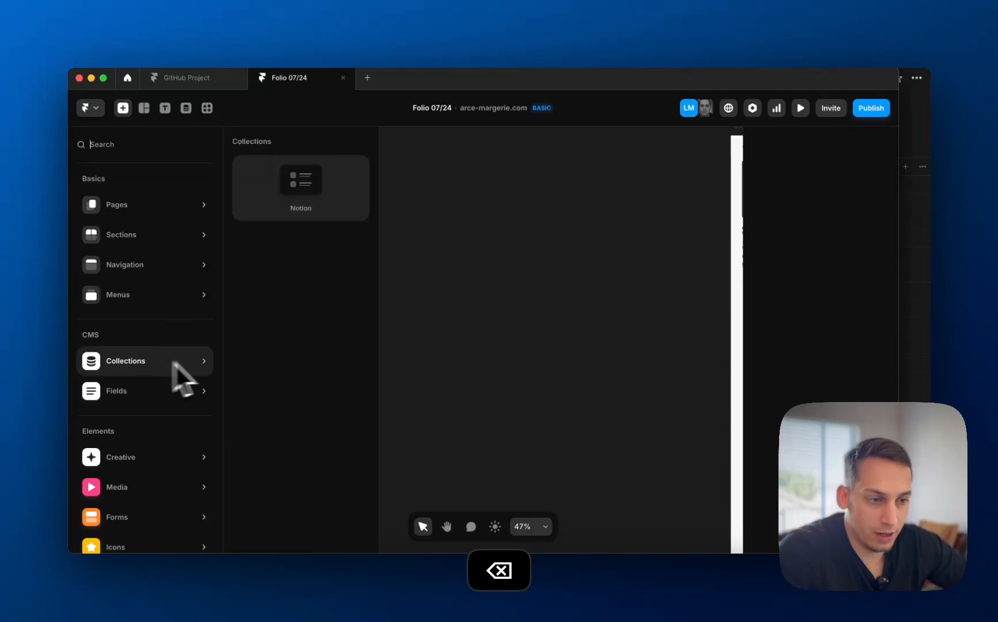
{"action": "left_click_drag", "start_coordinate": [288, 199], "coordinate": [478, 321]}
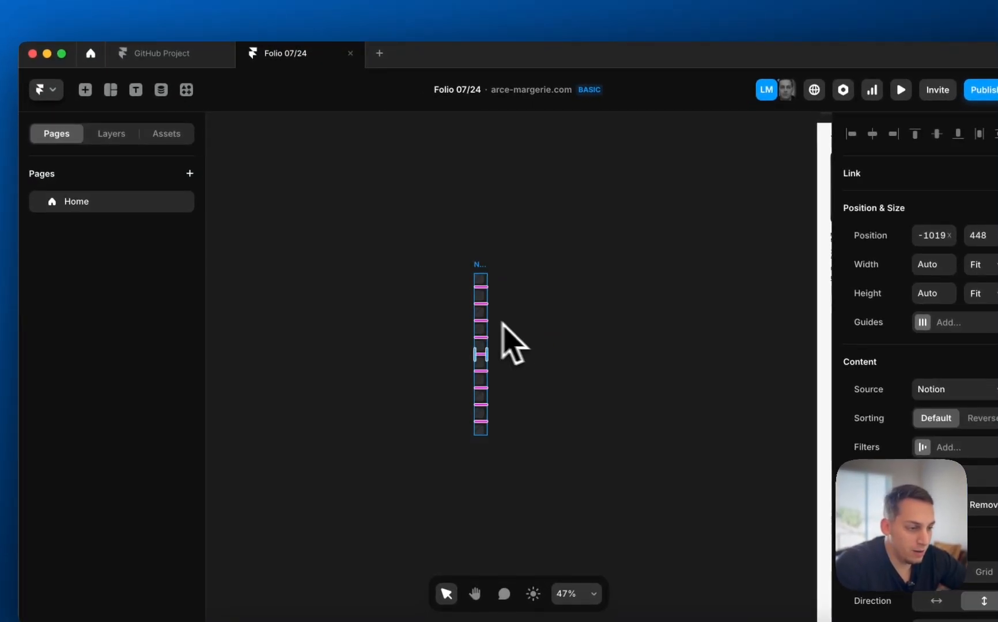
{"action": "scroll", "coordinate": [523, 327], "scroll_direction": "up", "scroll_amount": 5}
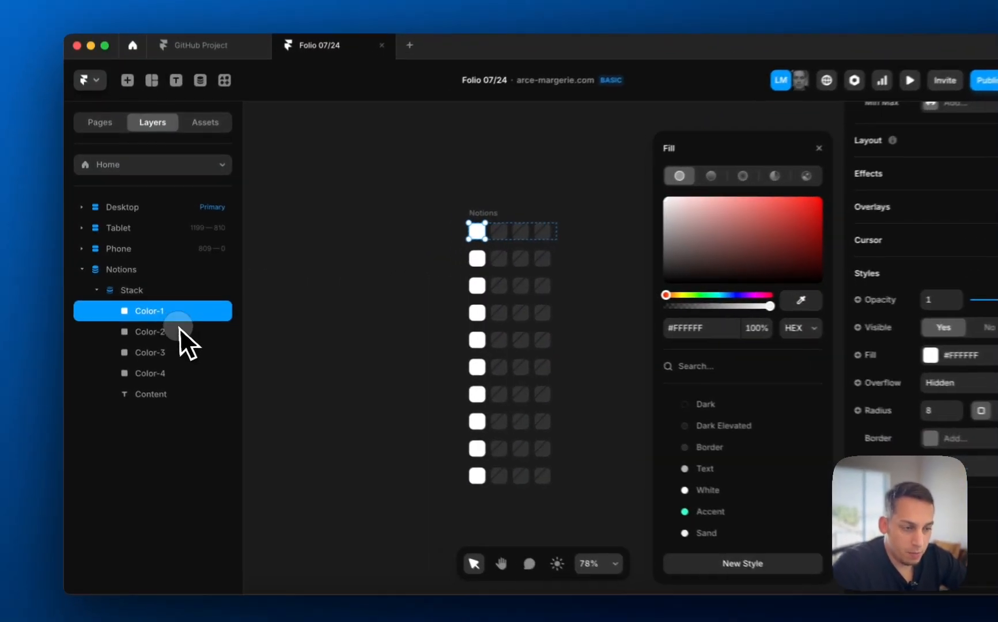
Give the Color-2, Color-3 and Color-4 squares a solid #FFFFFF fill instead of the empty image fill.
{"action": "left_click", "coordinate": [143, 326]}
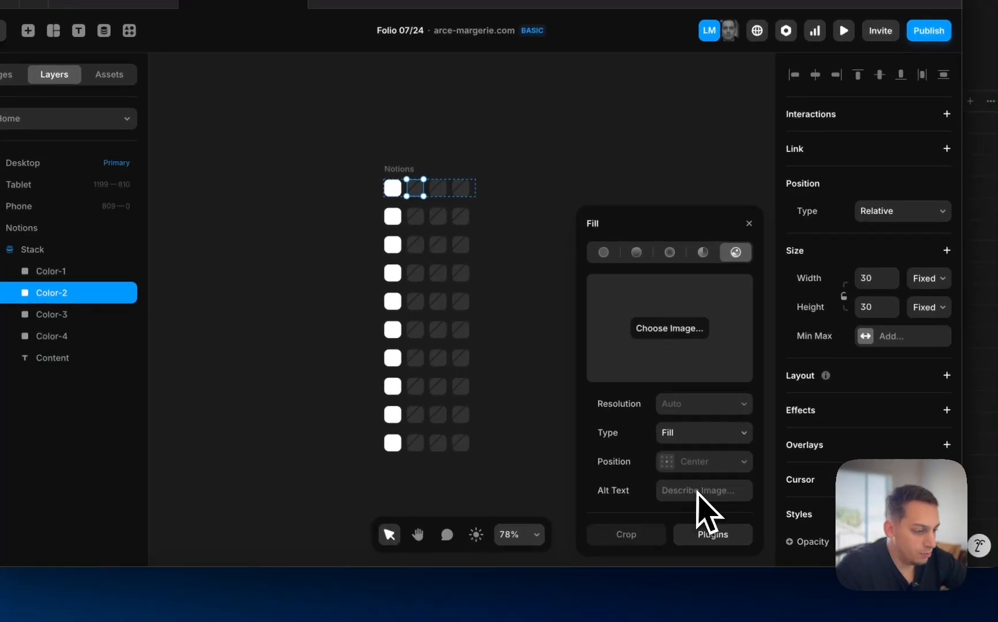
{"action": "left_click", "coordinate": [602, 252]}
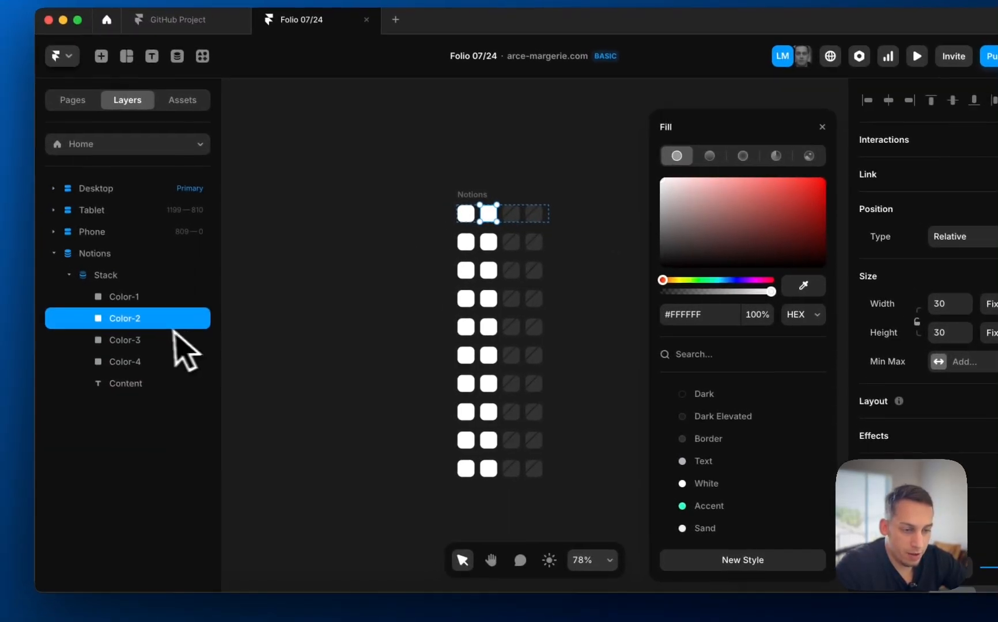
{"action": "left_click", "coordinate": [51, 314]}
{"action": "left_click", "coordinate": [646, 256]}
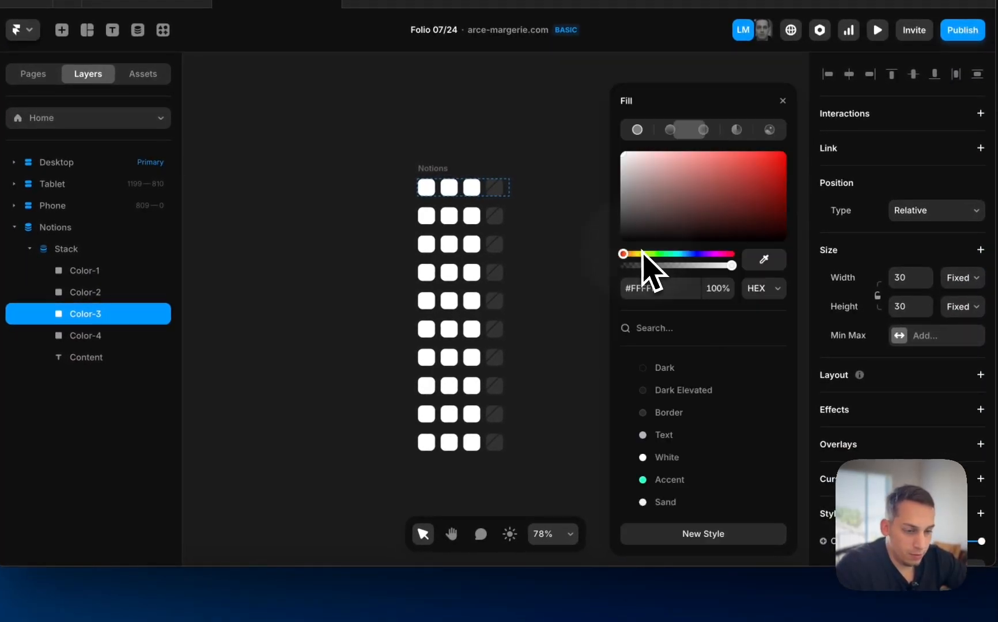
{"action": "left_click", "coordinate": [95, 340]}
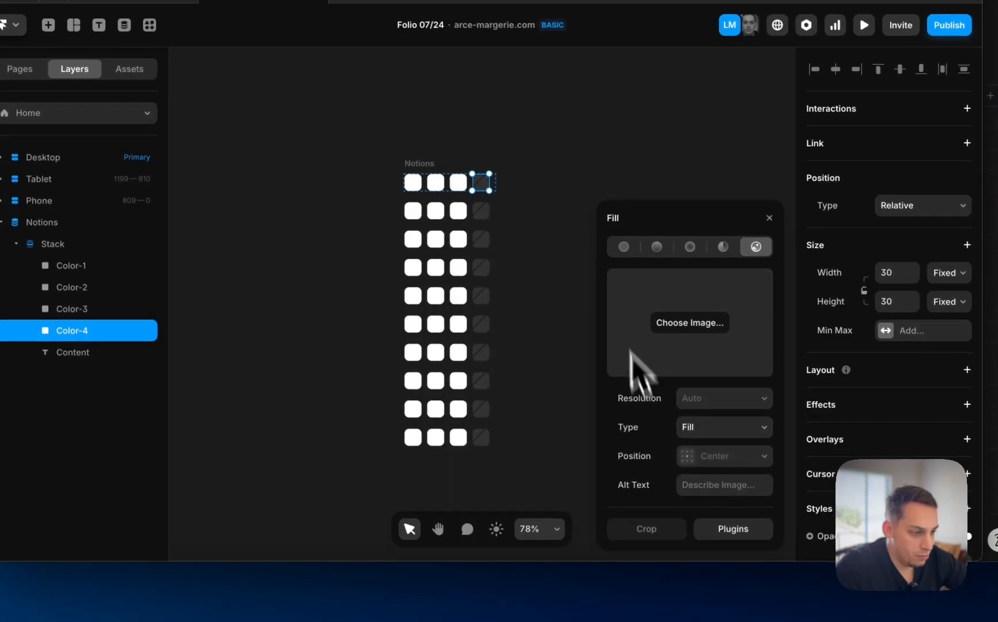
{"action": "left_click", "coordinate": [662, 262]}
Delete the Content text layer from the Notions stack and select the Color-1 square.
{"action": "left_click", "coordinate": [98, 357]}
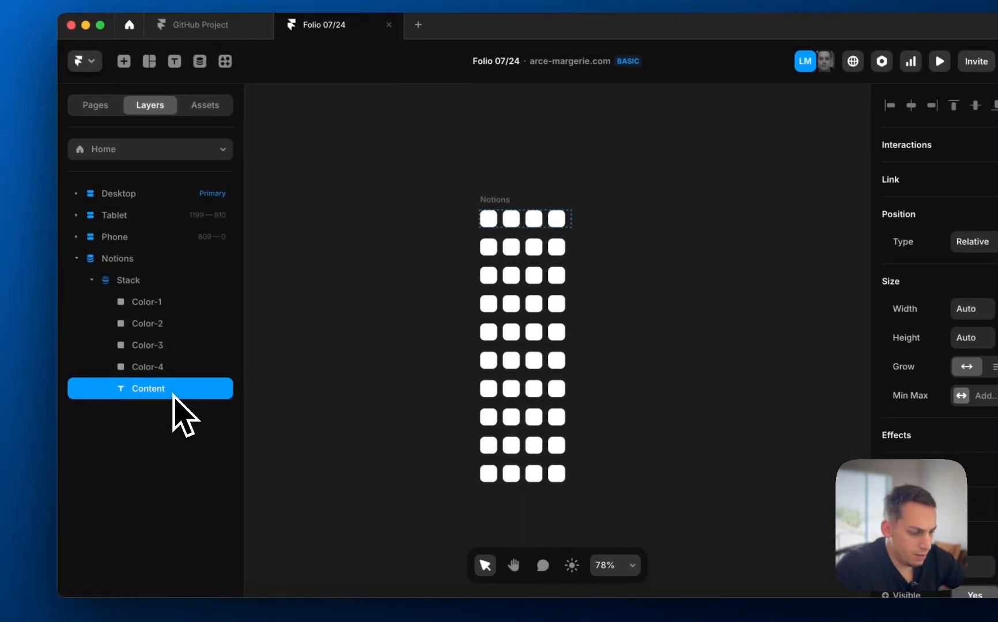
{"action": "key", "text": "BackSpace"}
{"action": "left_click", "coordinate": [497, 225]}
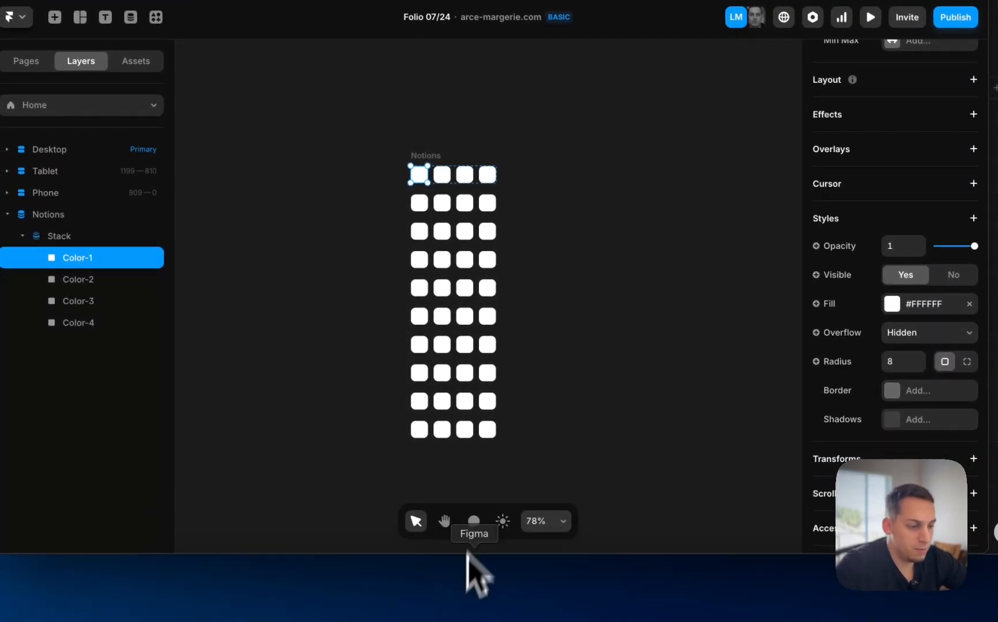
Switch to Figma and capture a screenshot of the four contribution colour swatches labelled 0, 1, 2 and 3-5.
{"action": "left_click", "coordinate": [468, 557]}
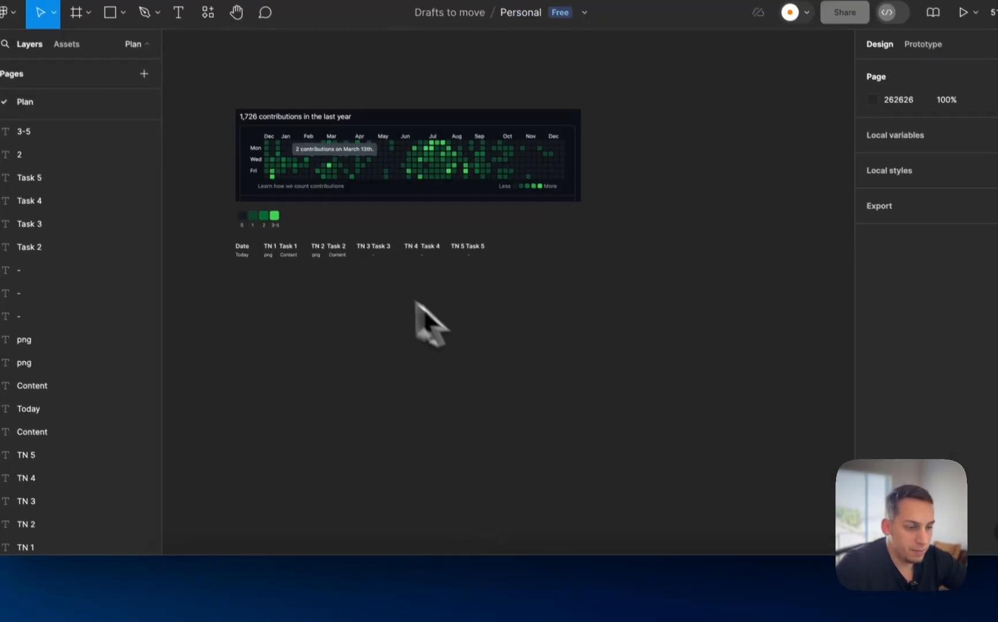
{"action": "scroll", "coordinate": [263, 276], "scroll_direction": "up", "scroll_amount": 5}
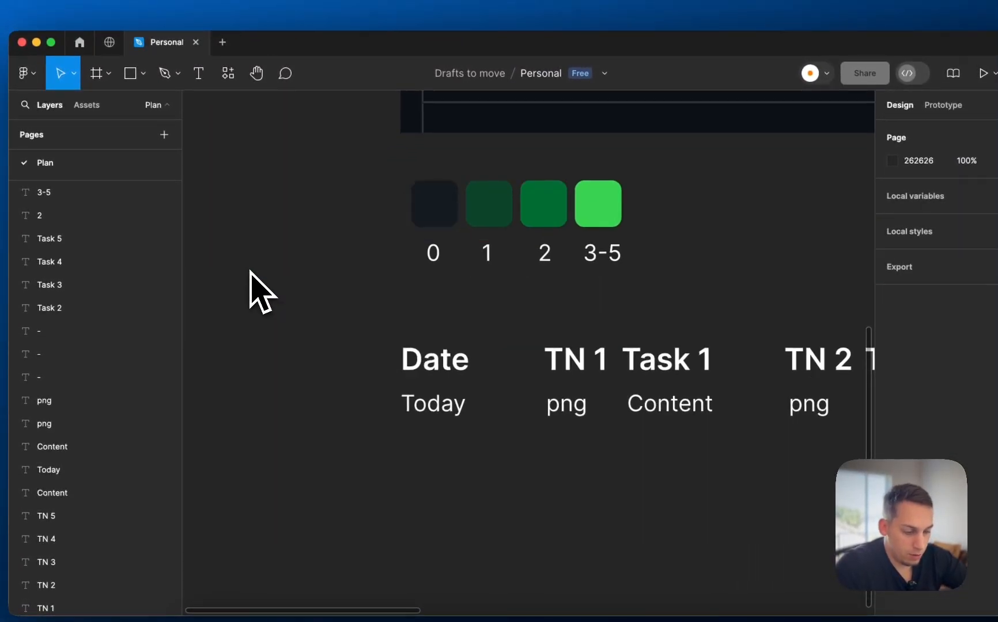
{"action": "key", "text": "super+shift+4"}
{"action": "mouse_move", "coordinate": [401, 168]}
{"action": "left_mouse_down"}
{"action": "mouse_move", "coordinate": [610, 207]}
{"action": "mouse_move", "coordinate": [637, 240]}
{"action": "left_mouse_up"}
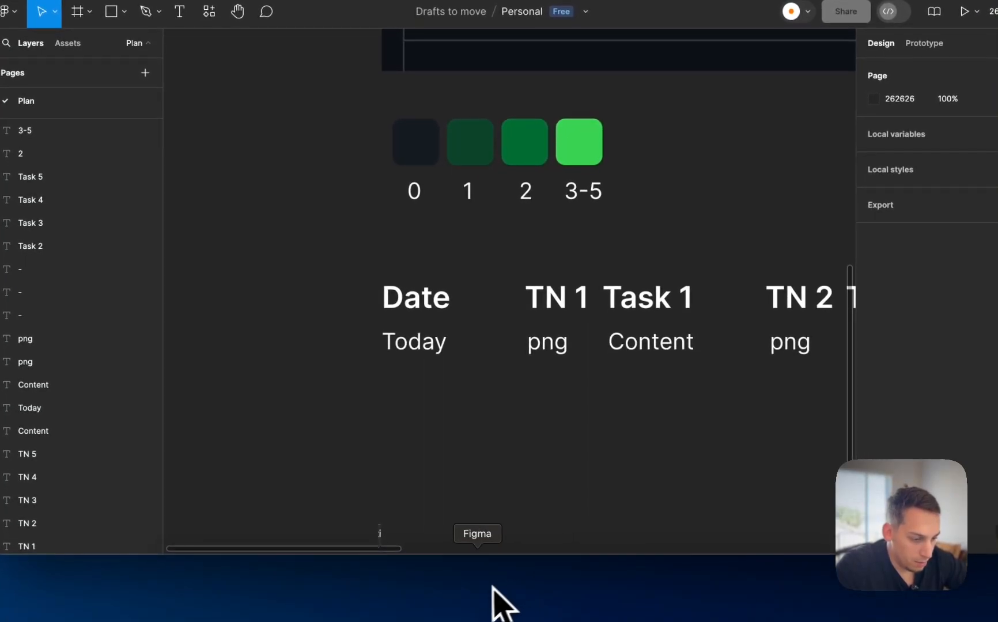
Switch back to Framer, place the swatch screenshot on the canvas and align its upper edge with the Notions list.
{"action": "left_click", "coordinate": [531, 591]}
{"action": "left_click_drag", "start_coordinate": [933, 582], "coordinate": [329, 200]}
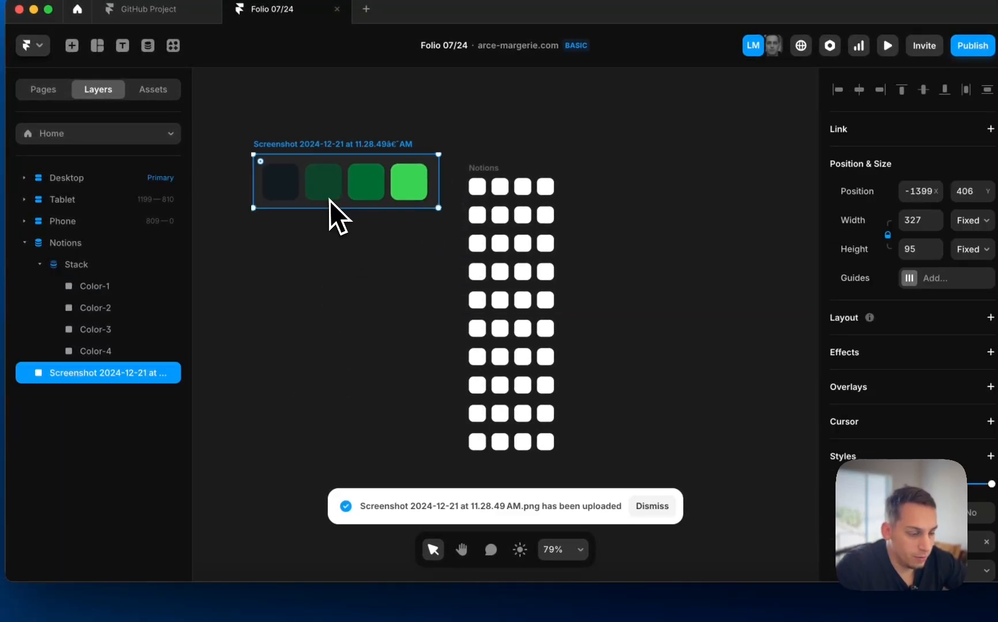
{"action": "scroll", "coordinate": [328, 207], "scroll_direction": "left", "scroll_amount": 3}
{"action": "left_click_drag", "start_coordinate": [408, 207], "coordinate": [424, 231]}
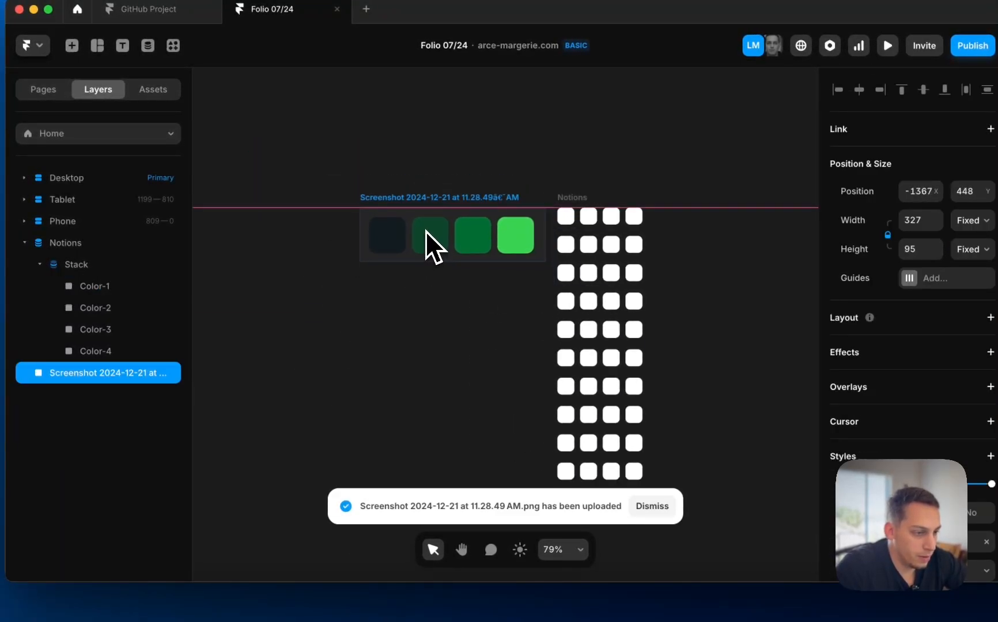
Lower the opacity of the Color-1 square's white fill so it appears as a faint grey.
{"action": "scroll", "coordinate": [567, 224], "scroll_direction": "right", "scroll_amount": 10}
{"action": "scroll", "coordinate": [567, 224], "scroll_direction": "down", "scroll_amount": 4}
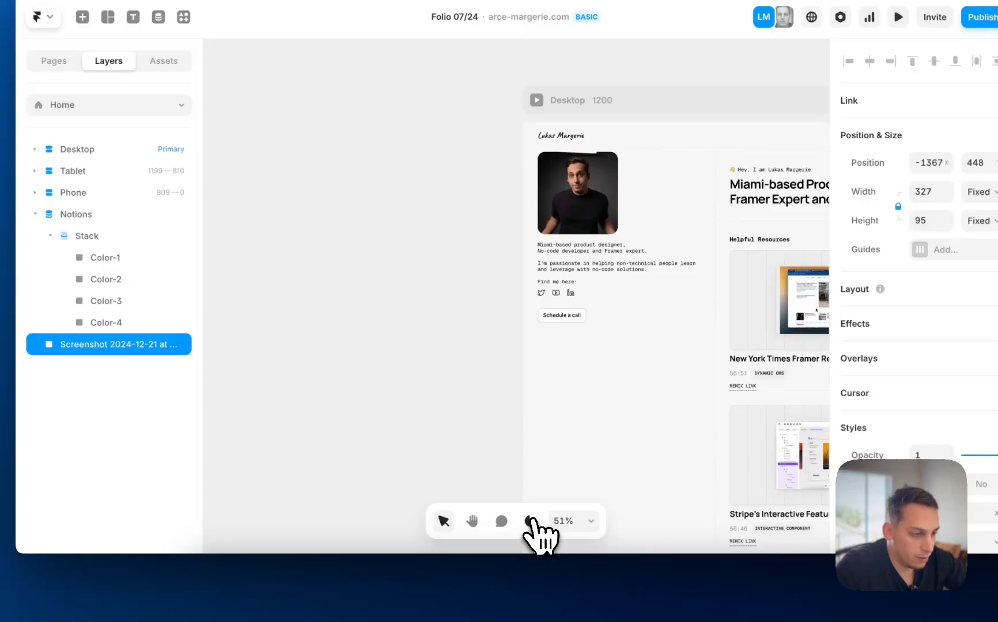
{"action": "scroll", "coordinate": [501, 472], "scroll_direction": "left", "scroll_amount": 5}
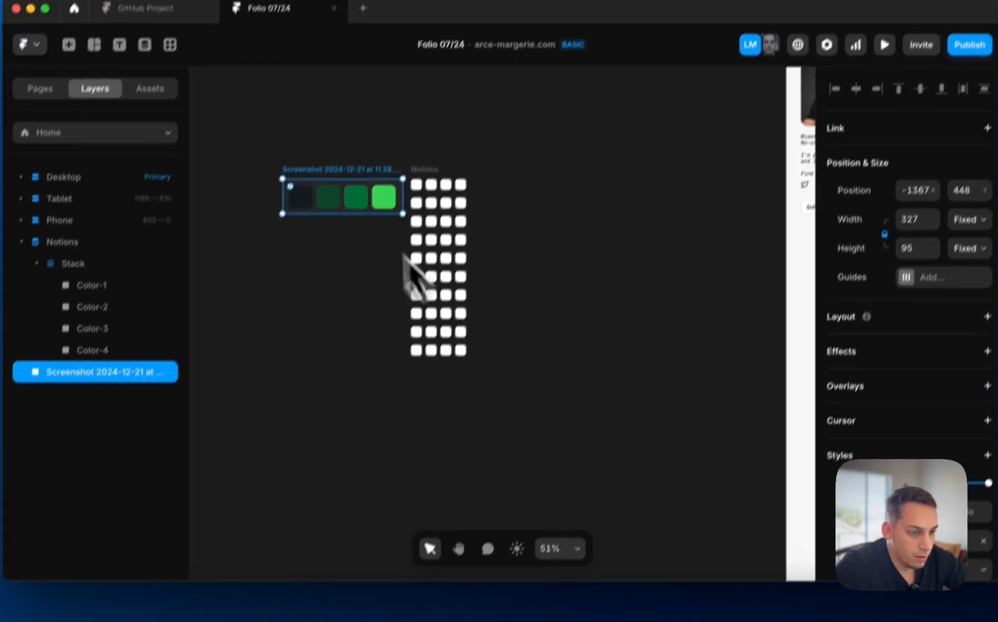
{"action": "left_click", "coordinate": [412, 159]}
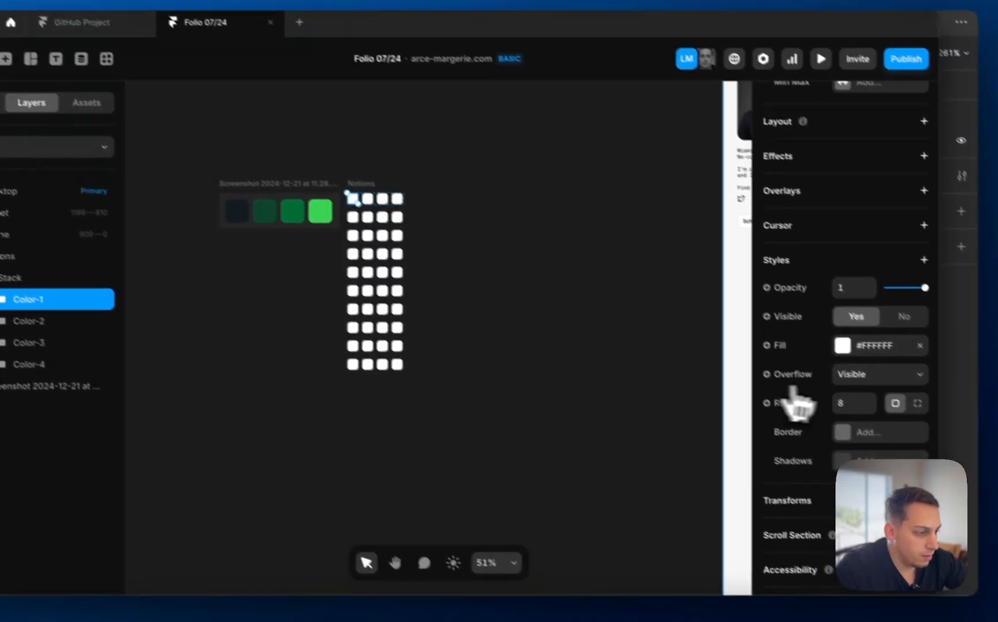
{"action": "left_click", "coordinate": [842, 345]}
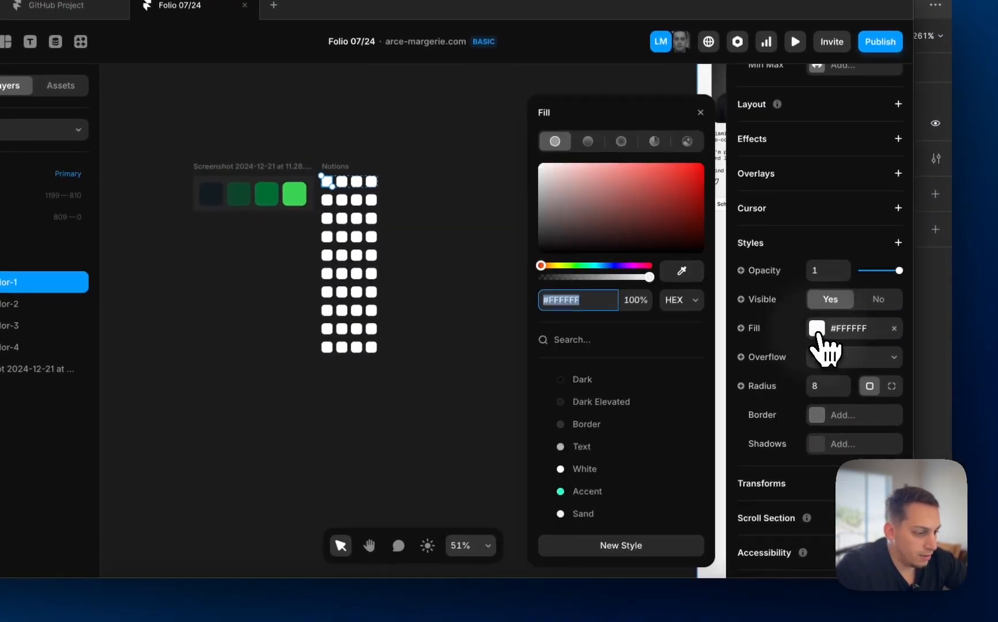
{"action": "left_click", "coordinate": [656, 317]}
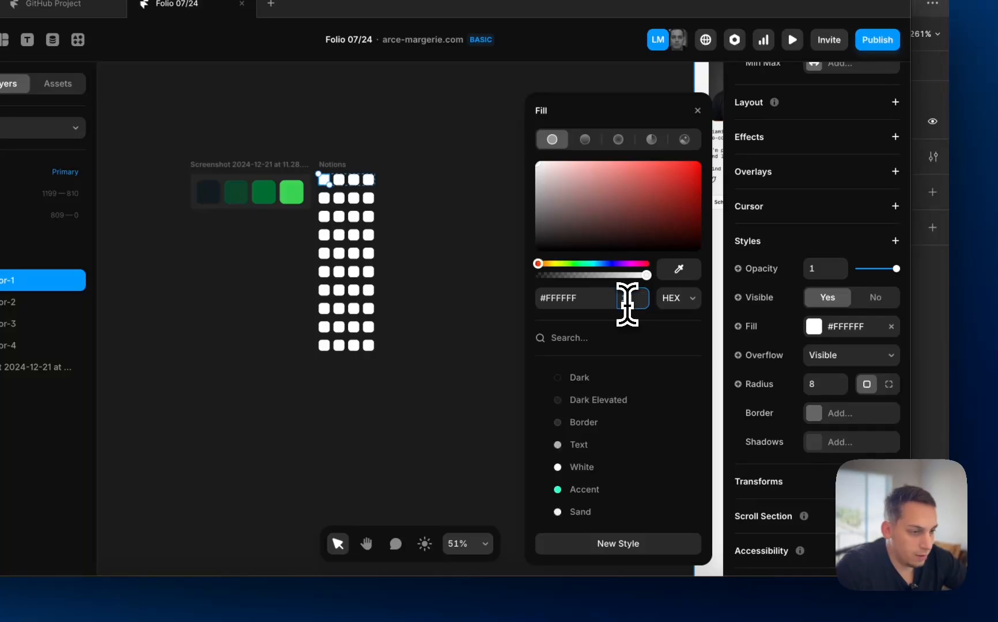
{"action": "left_click", "coordinate": [424, 126]}
Fill the Color-2 square with the darkest green sampled from the second swatch of the screenshot.
{"action": "scroll", "coordinate": [334, 169], "scroll_direction": "up", "scroll_amount": 4}
{"action": "scroll", "coordinate": [342, 170], "scroll_direction": "left", "scroll_amount": 1}
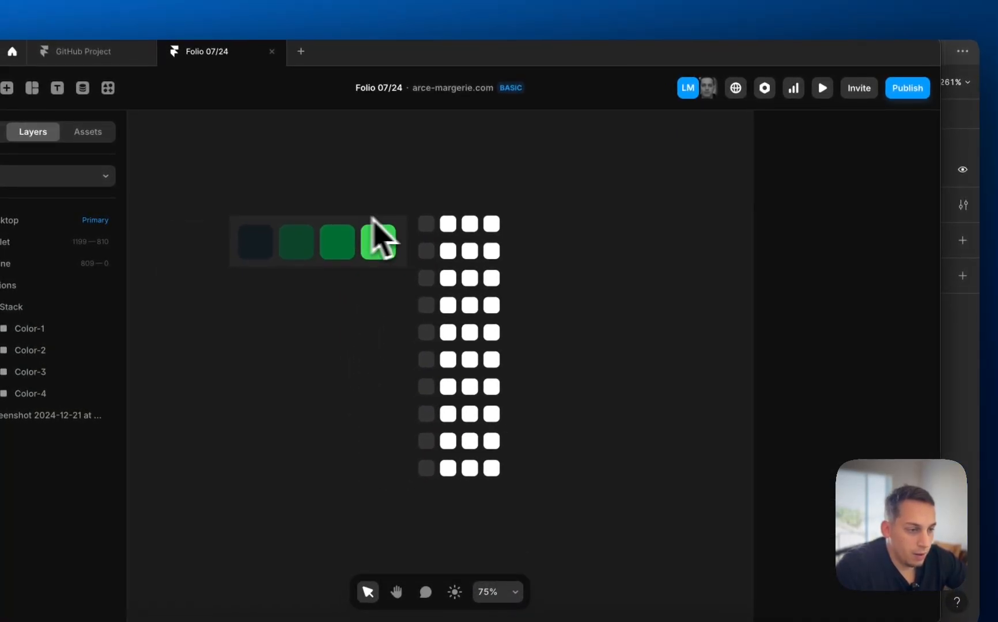
{"action": "left_click", "coordinate": [448, 224]}
{"action": "scroll", "coordinate": [844, 513], "scroll_direction": "down", "scroll_amount": 5}
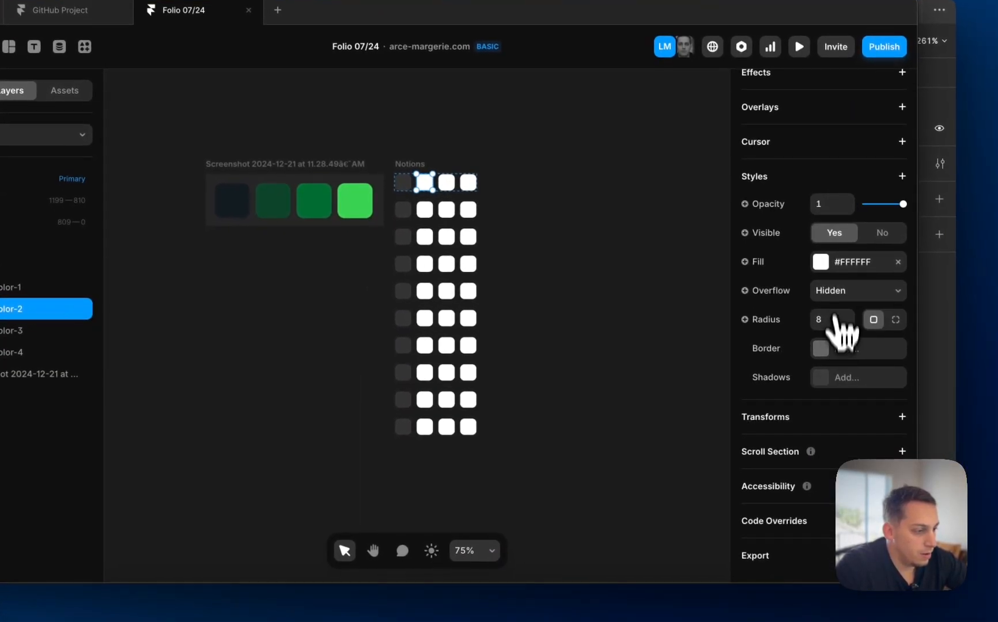
{"action": "left_click", "coordinate": [846, 305]}
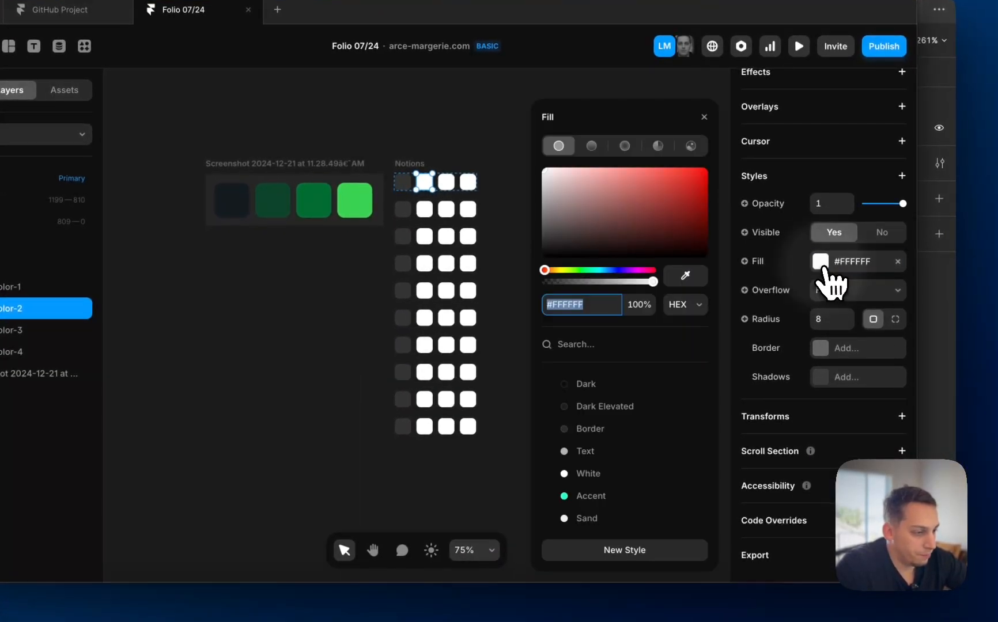
{"action": "left_click", "coordinate": [669, 277]}
{"action": "left_click", "coordinate": [273, 200]}
Fill Color-3 with the medium green and Color-4 with the bright green sampled from the third and fourth swatches.
{"action": "left_click", "coordinate": [445, 182]}
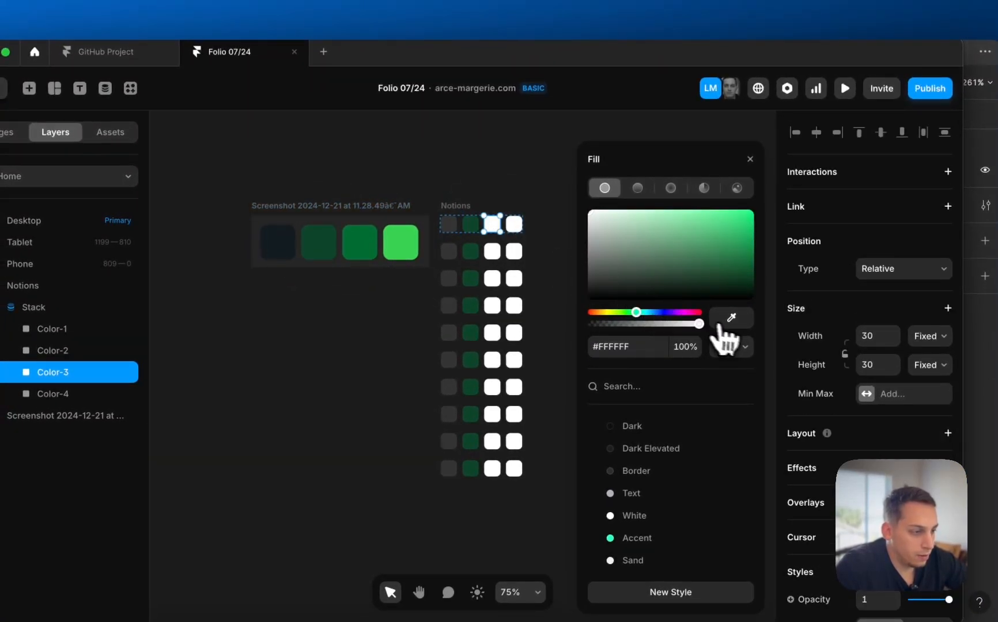
{"action": "left_click", "coordinate": [726, 320]}
{"action": "left_click", "coordinate": [359, 245]}
{"action": "left_click", "coordinate": [514, 224]}
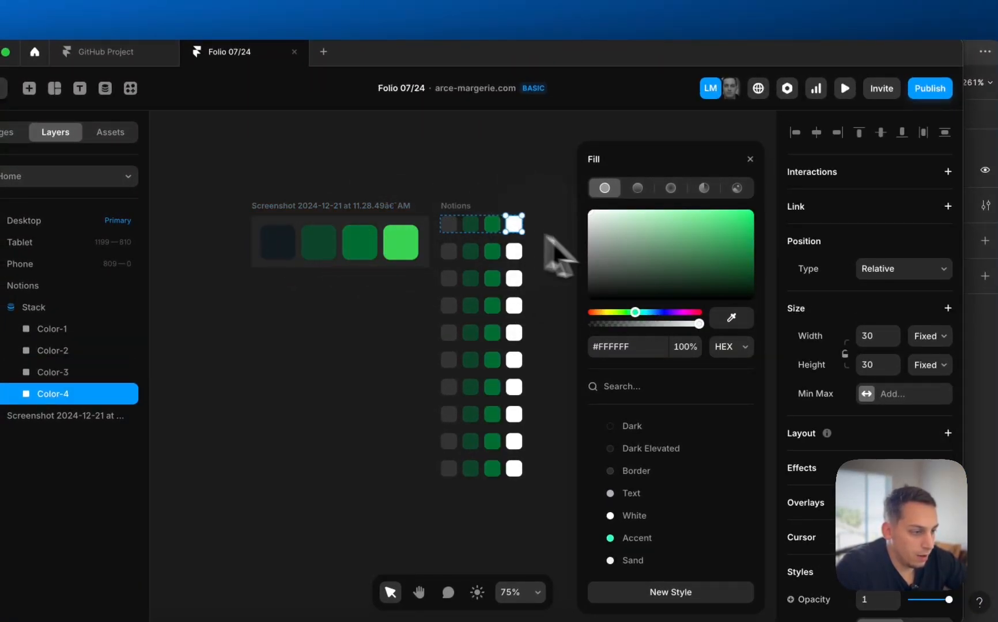
{"action": "left_click", "coordinate": [732, 317]}
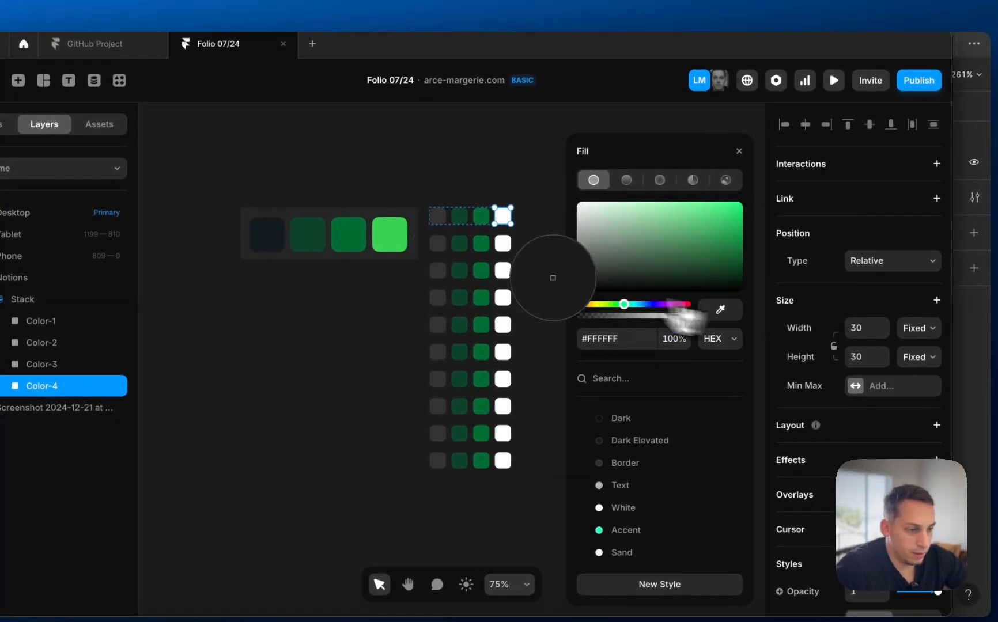
{"action": "left_click", "coordinate": [388, 235]}
{"action": "left_click", "coordinate": [396, 324]}
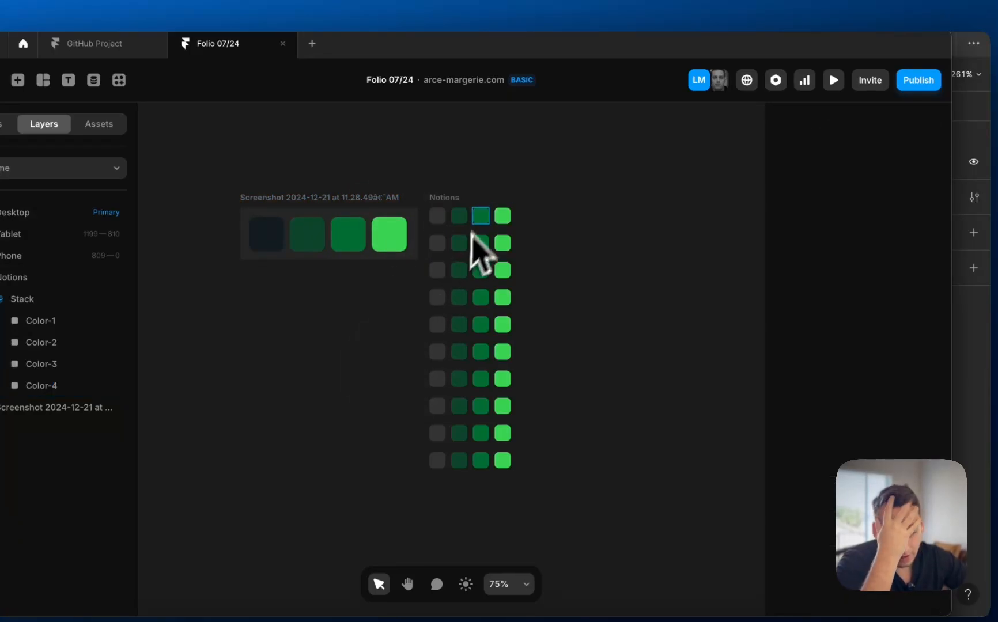
Examine which CMS fields and conditions can be assigned as a variable to the Color-1 square's fill.
{"action": "left_click", "coordinate": [438, 222]}
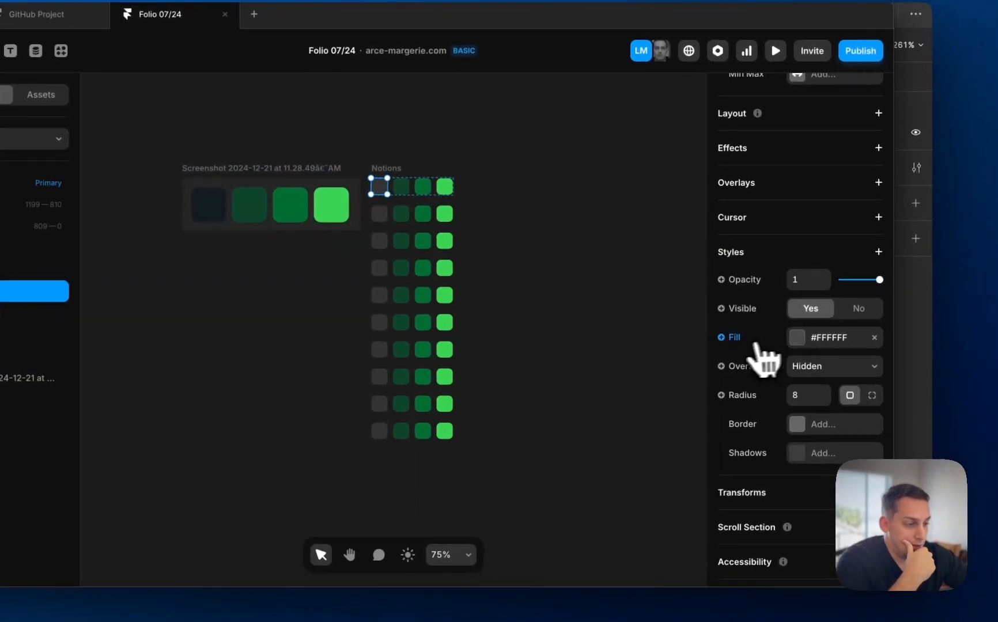
{"action": "left_click", "coordinate": [791, 366]}
{"action": "mouse_move", "coordinate": [801, 423]}
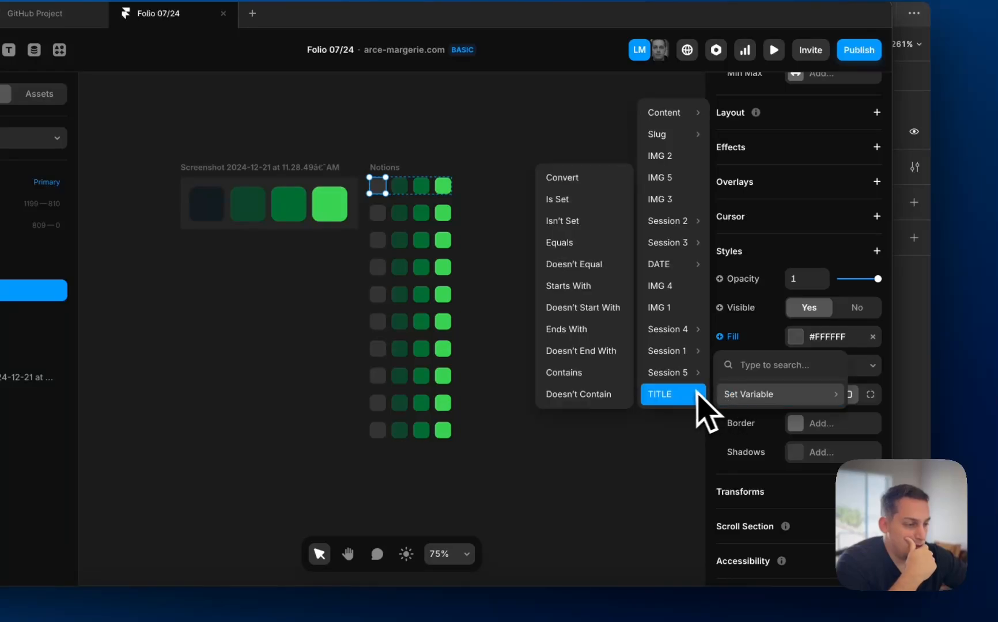
{"action": "mouse_move", "coordinate": [666, 356]}
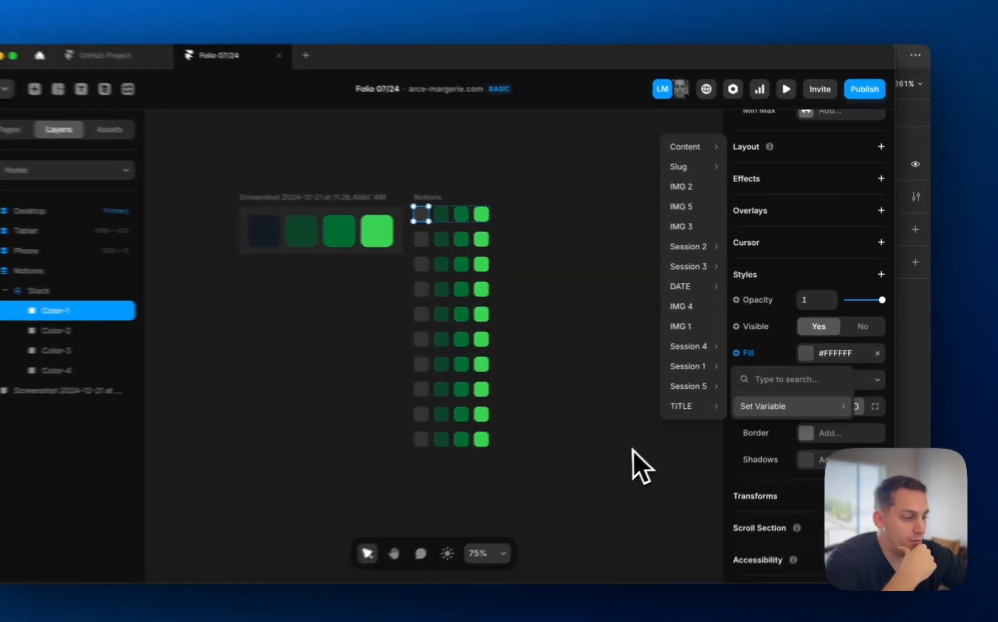
{"action": "left_click", "coordinate": [661, 434]}
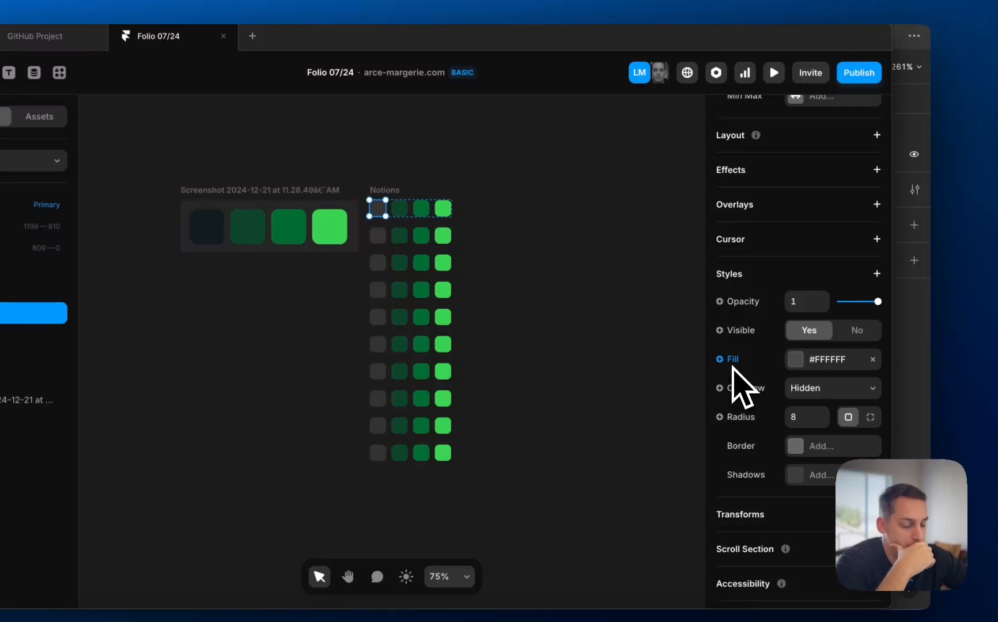
{"action": "scroll", "coordinate": [732, 367], "scroll_direction": "down", "scroll_amount": 3}
{"action": "left_click", "coordinate": [732, 304]}
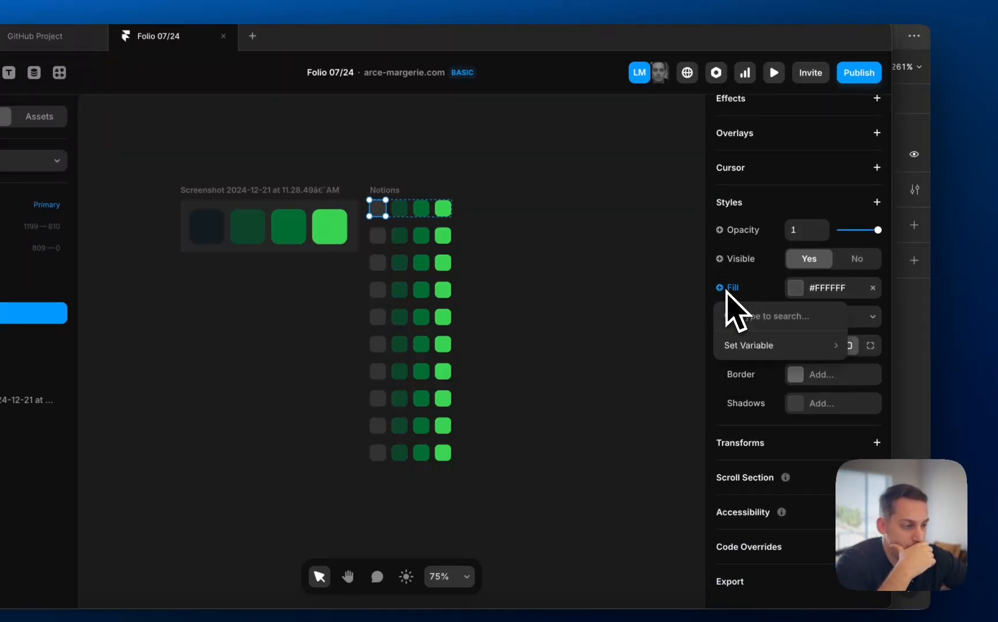
{"action": "mouse_move", "coordinate": [739, 345]}
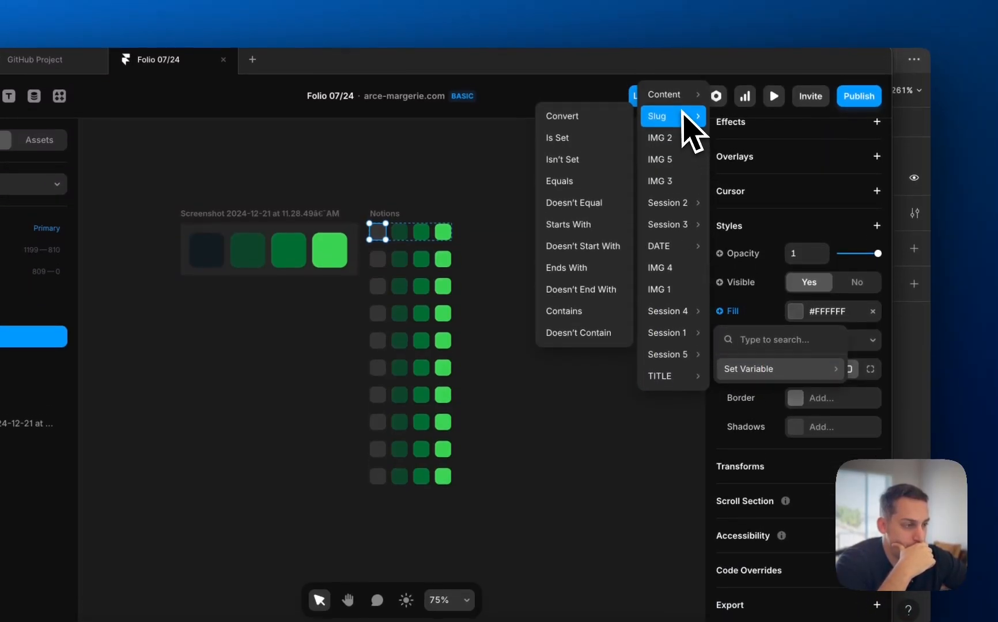
{"action": "left_click", "coordinate": [754, 202]}
{"action": "scroll", "coordinate": [783, 201], "scroll_direction": "up", "scroll_amount": 1}
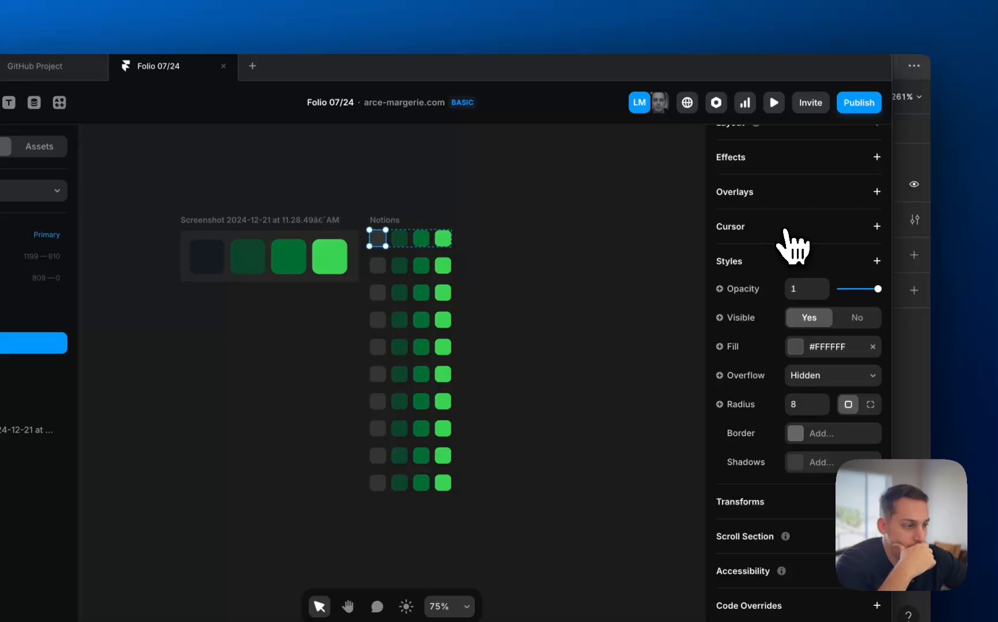
Make the Color-1 square visible only when the Session 1 field isn't set.
{"action": "left_click", "coordinate": [723, 317]}
{"action": "mouse_move", "coordinate": [744, 375]}
{"action": "mouse_move", "coordinate": [688, 368]}
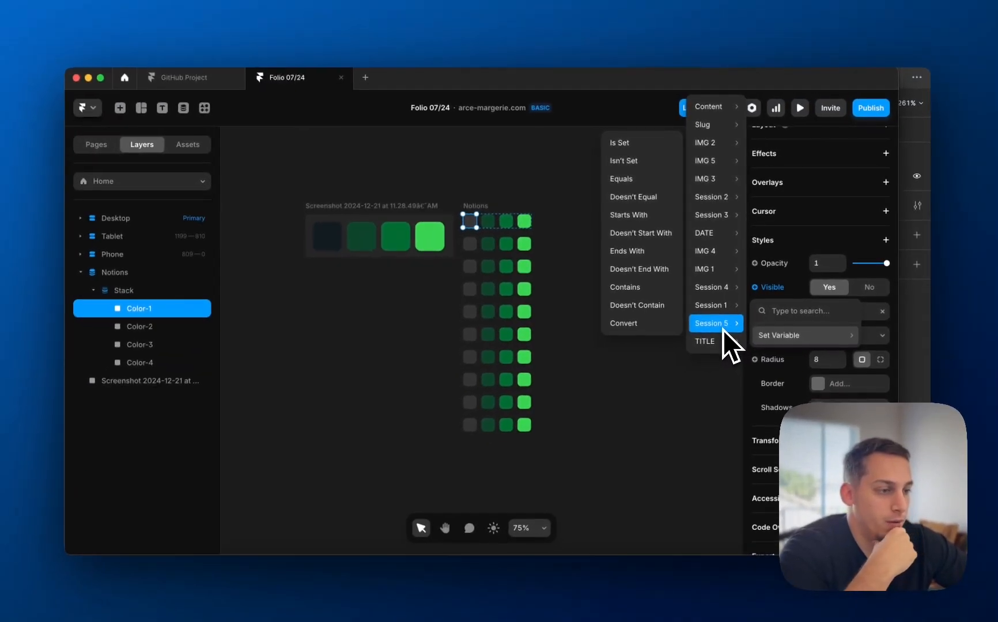
{"action": "mouse_move", "coordinate": [722, 311]}
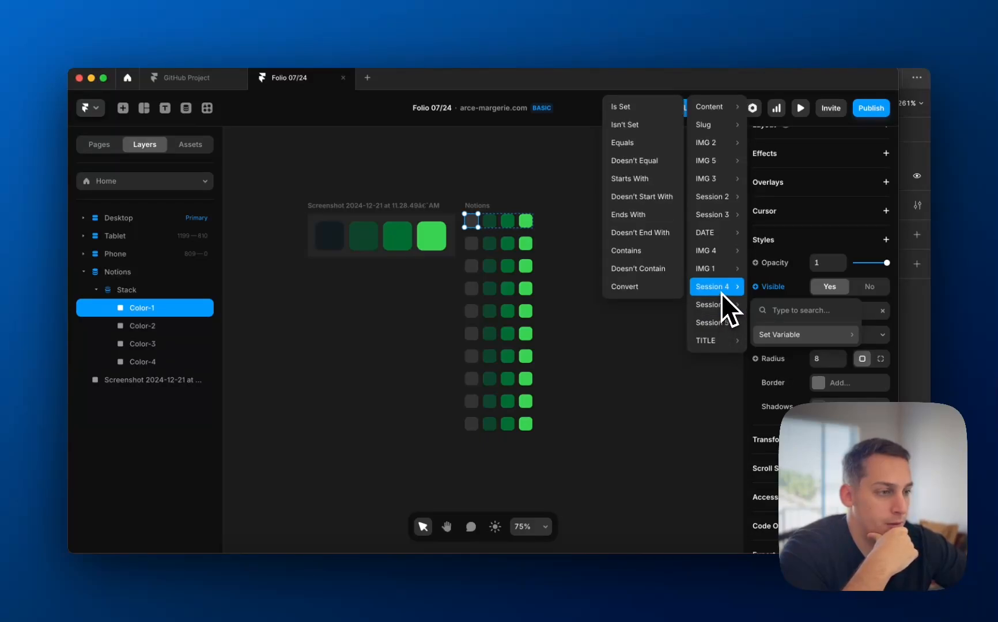
{"action": "mouse_move", "coordinate": [722, 174]}
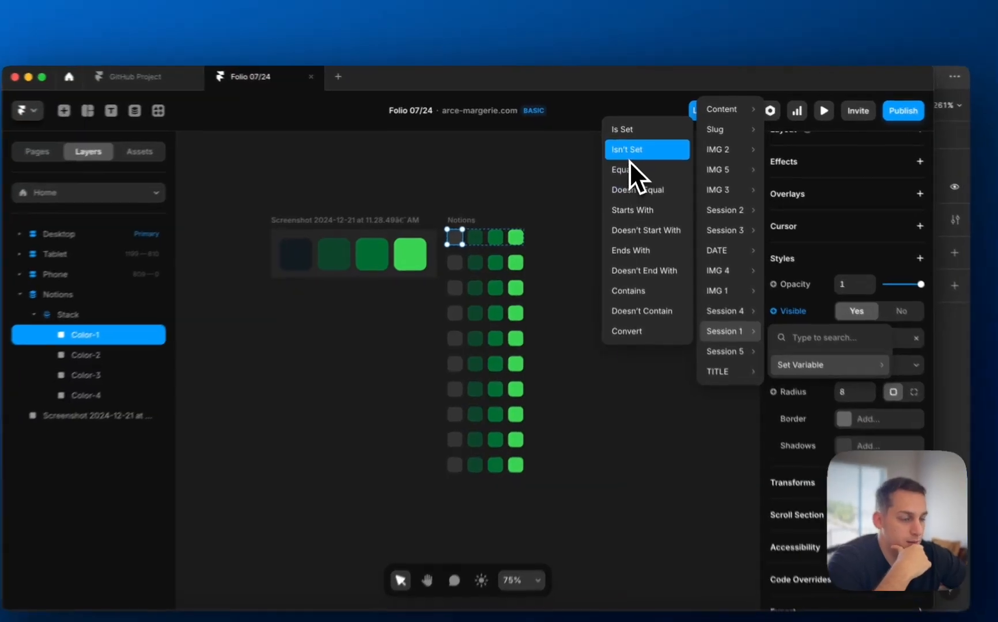
{"action": "left_click", "coordinate": [625, 142]}
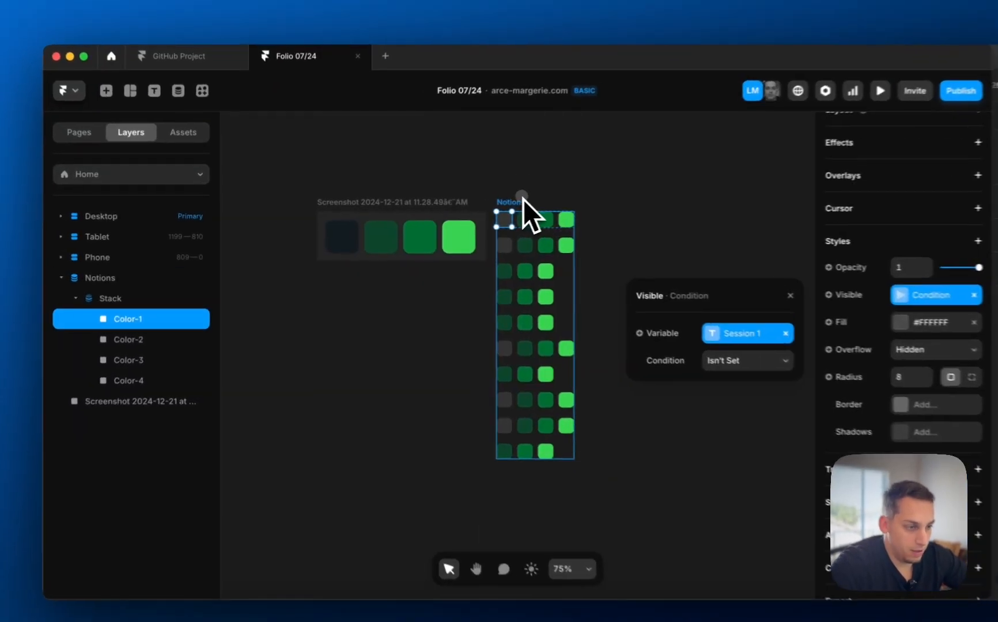
Remove the 10-item limit from the Notions collection list and look over the full column of squares.
{"action": "left_click", "coordinate": [485, 206]}
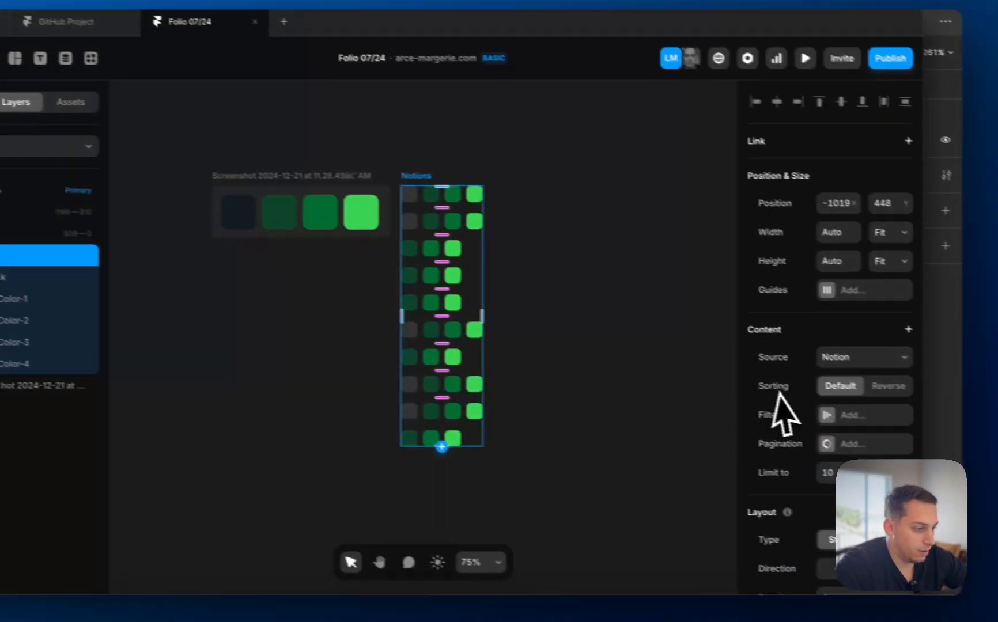
{"action": "scroll", "coordinate": [784, 413], "scroll_direction": "down", "scroll_amount": 2}
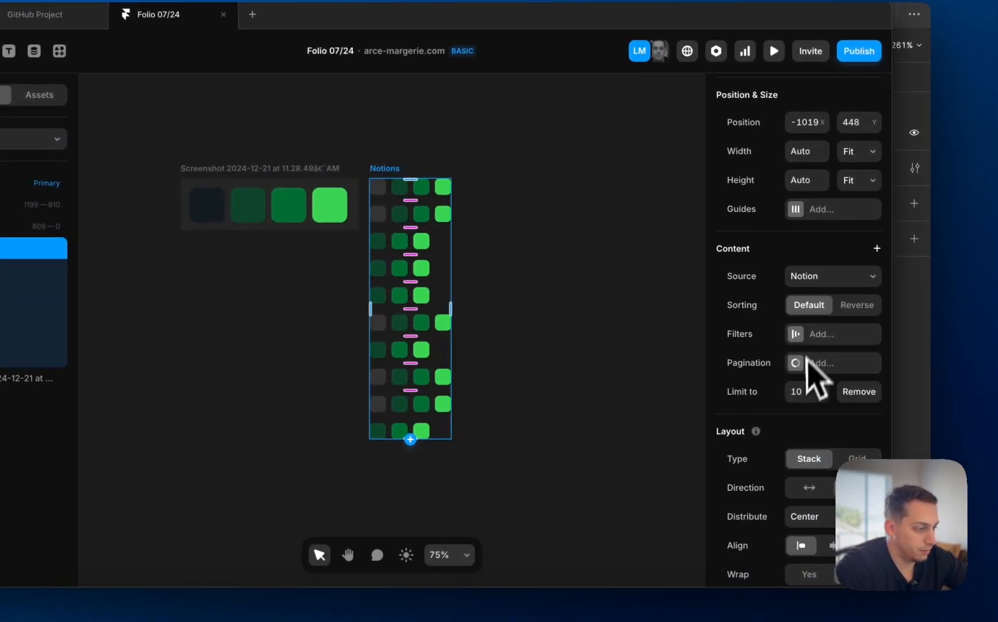
{"action": "left_click", "coordinate": [858, 392]}
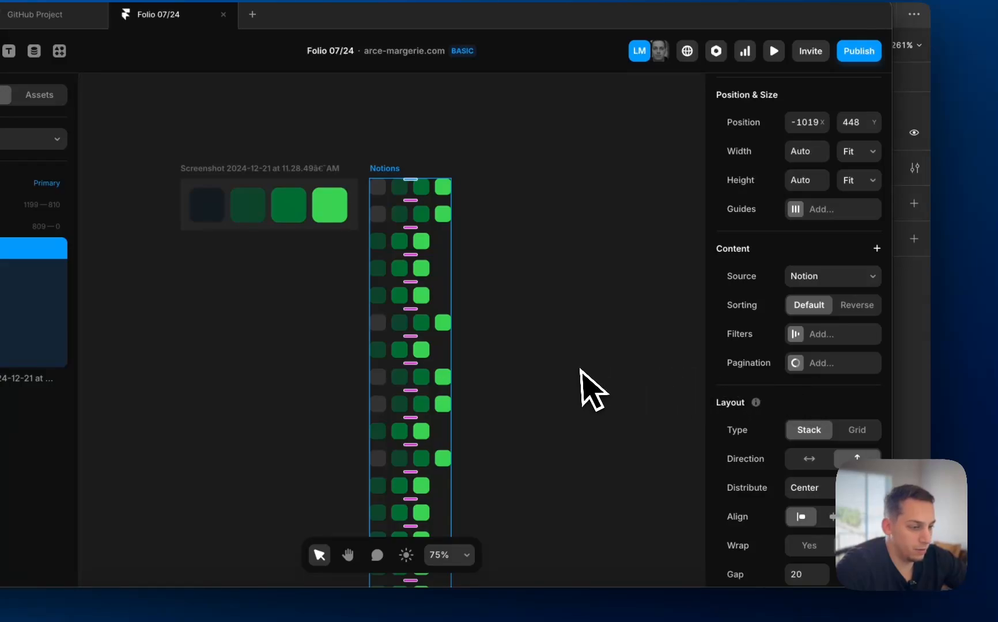
{"action": "scroll", "coordinate": [580, 371], "scroll_direction": "down", "scroll_amount": 5}
{"action": "scroll", "coordinate": [577, 383], "scroll_direction": "down", "scroll_amount": 5}
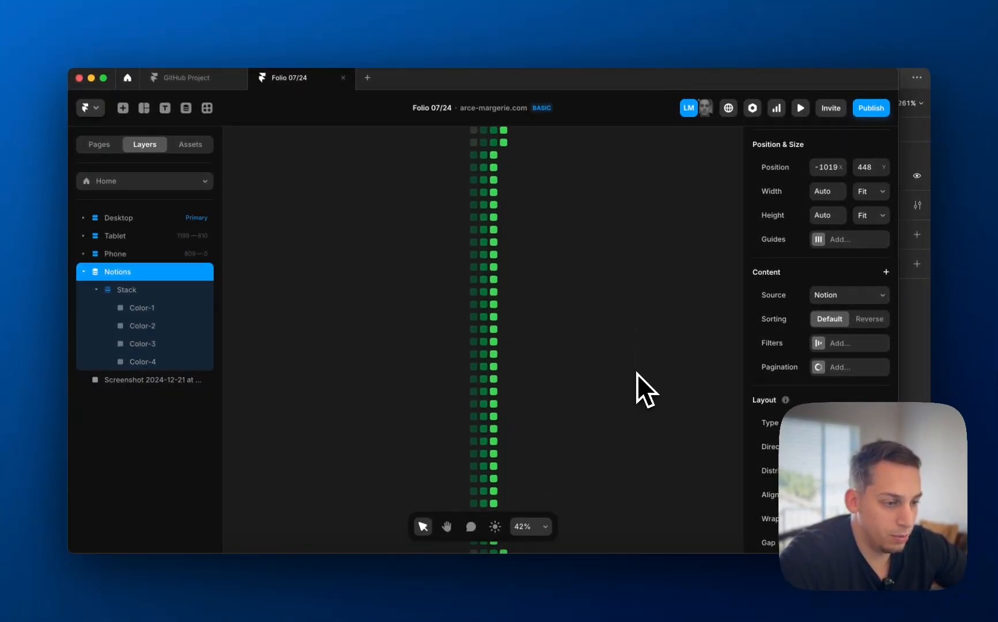
{"action": "scroll", "coordinate": [638, 374], "scroll_direction": "up", "scroll_amount": 20}
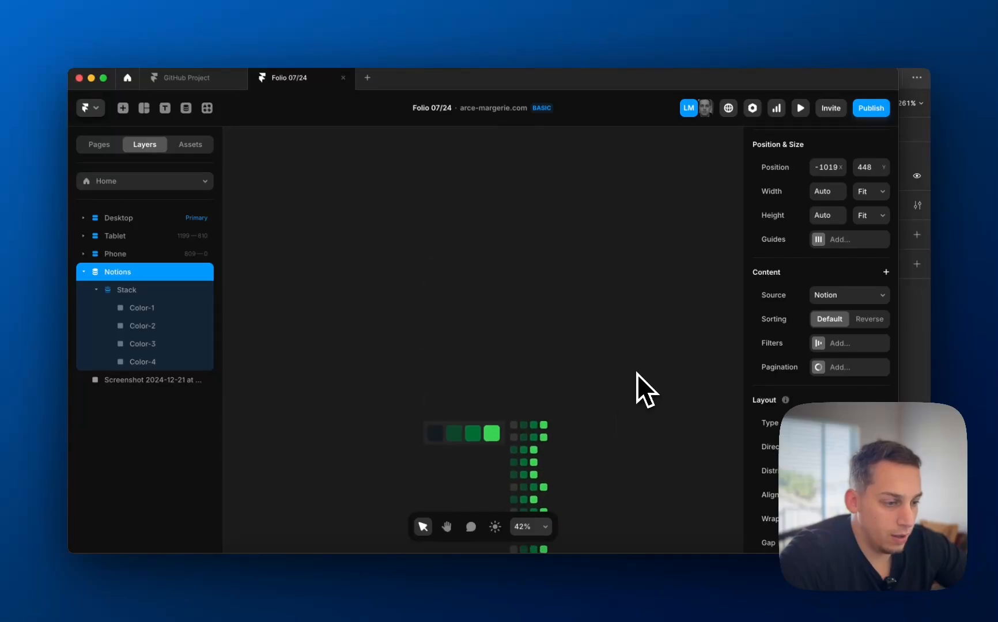
{"action": "scroll", "coordinate": [545, 441], "scroll_direction": "up", "scroll_amount": 8}
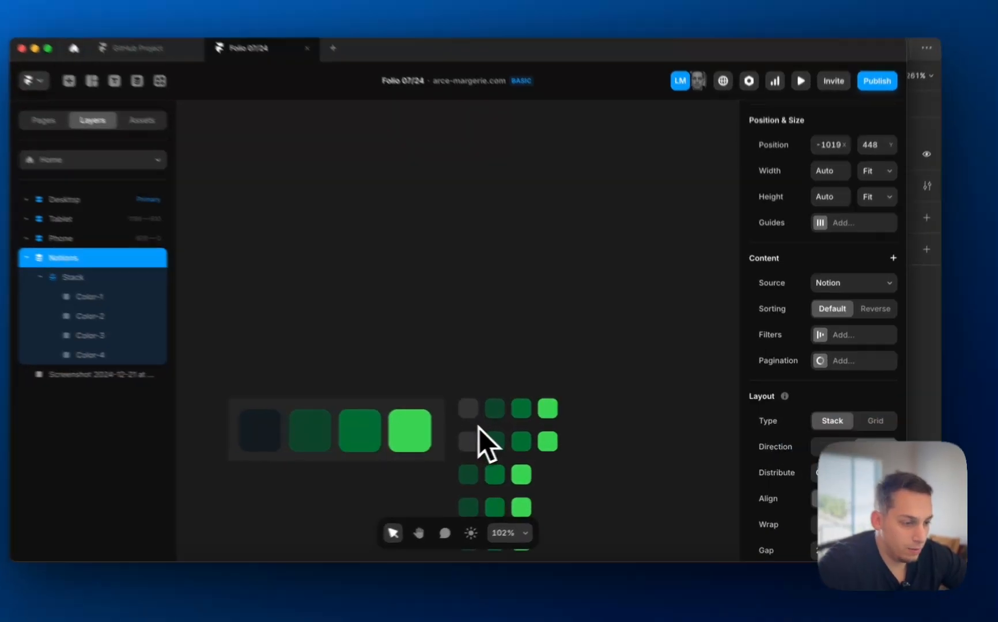
Compare the visibility settings of the Color-1 and Color-2 squares and check the session entries in the Notion CMS collection.
{"action": "left_click", "coordinate": [495, 417]}
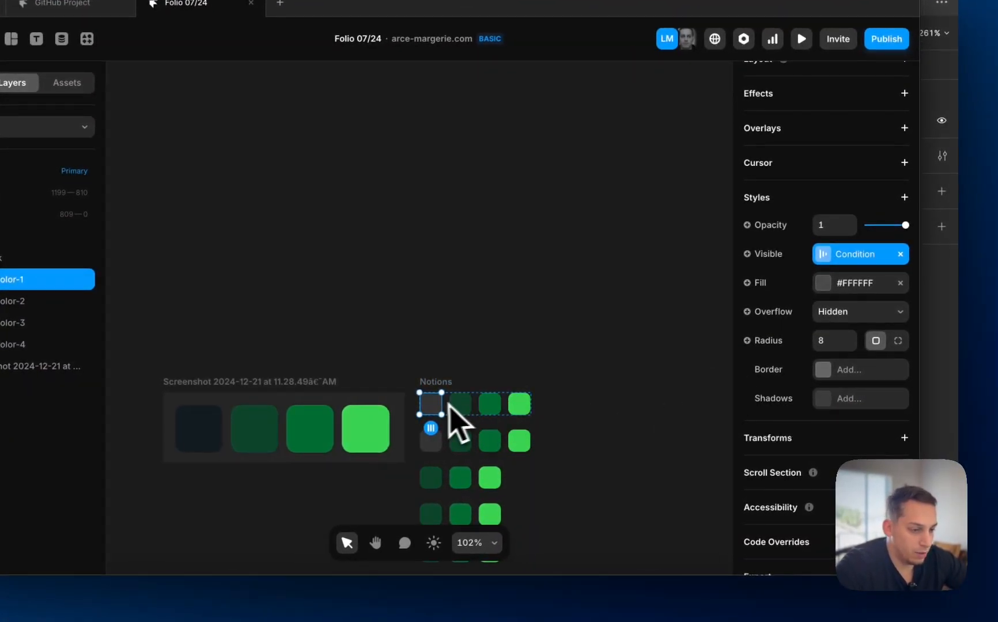
{"action": "double_click", "coordinate": [431, 404]}
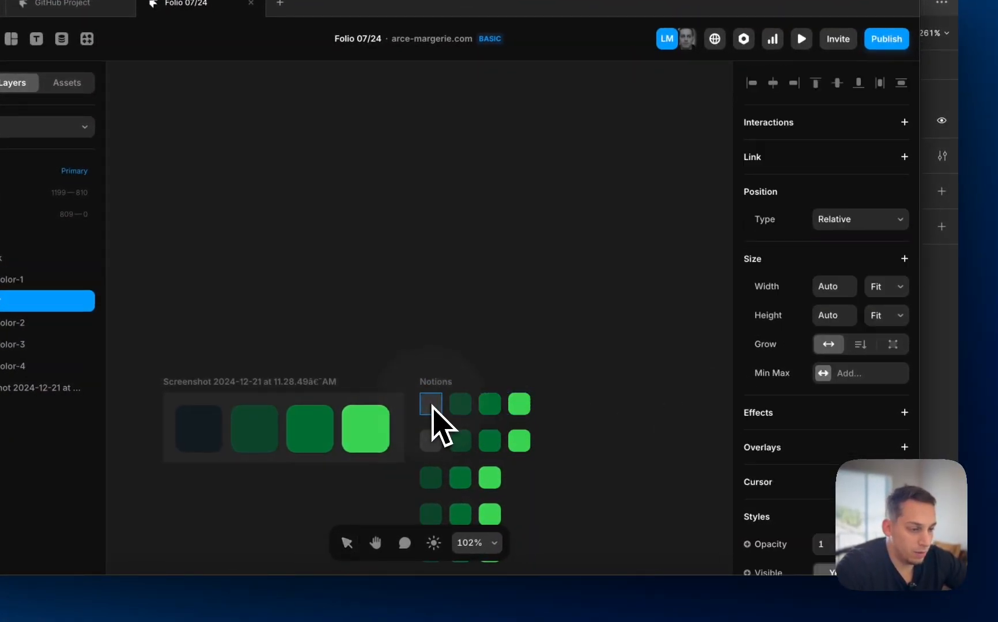
{"action": "left_click", "coordinate": [401, 308]}
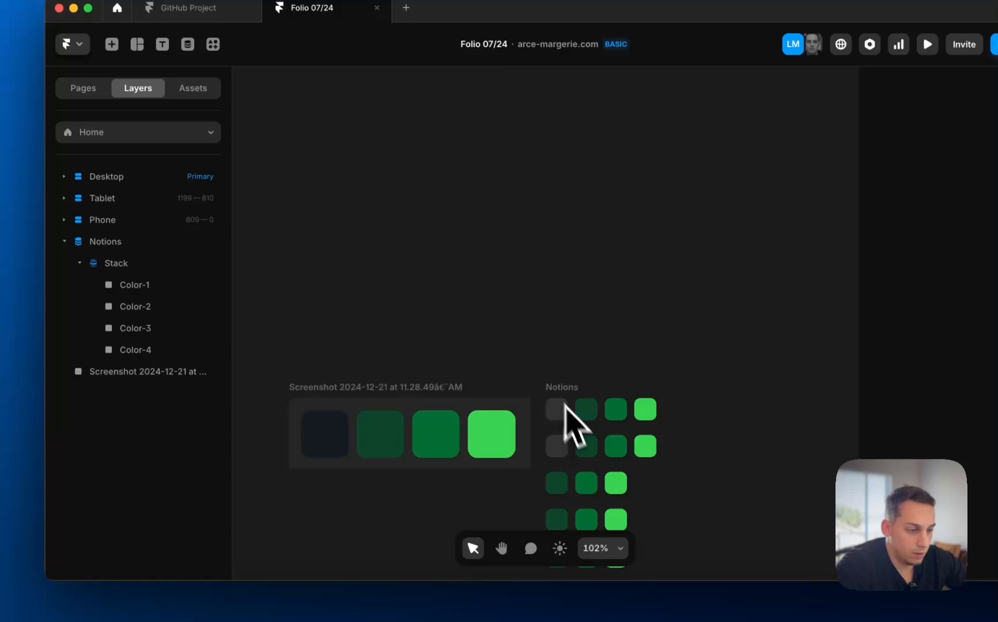
{"action": "left_click", "coordinate": [563, 407]}
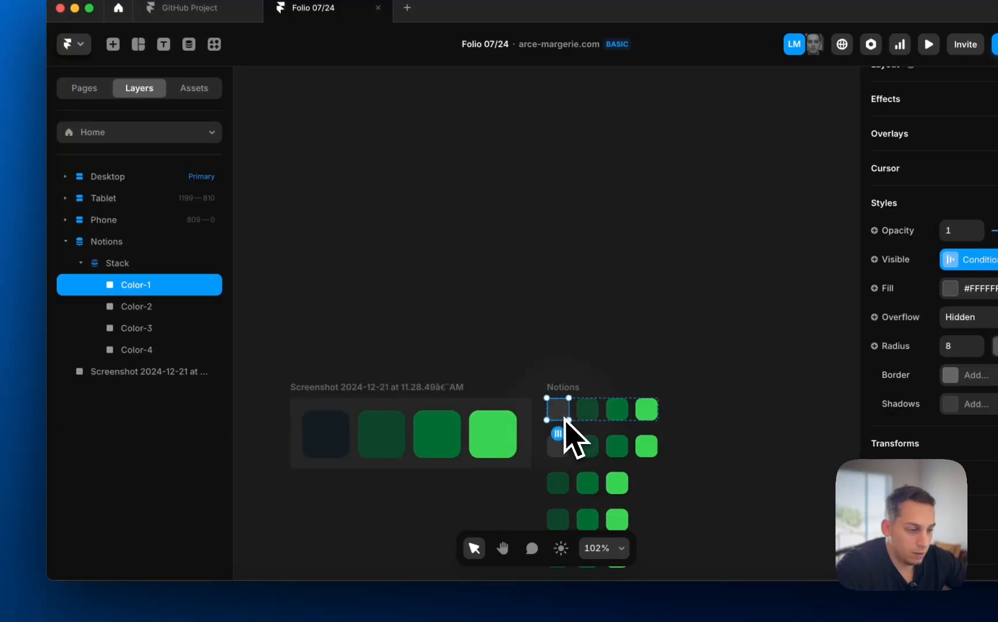
{"action": "left_click", "coordinate": [579, 416]}
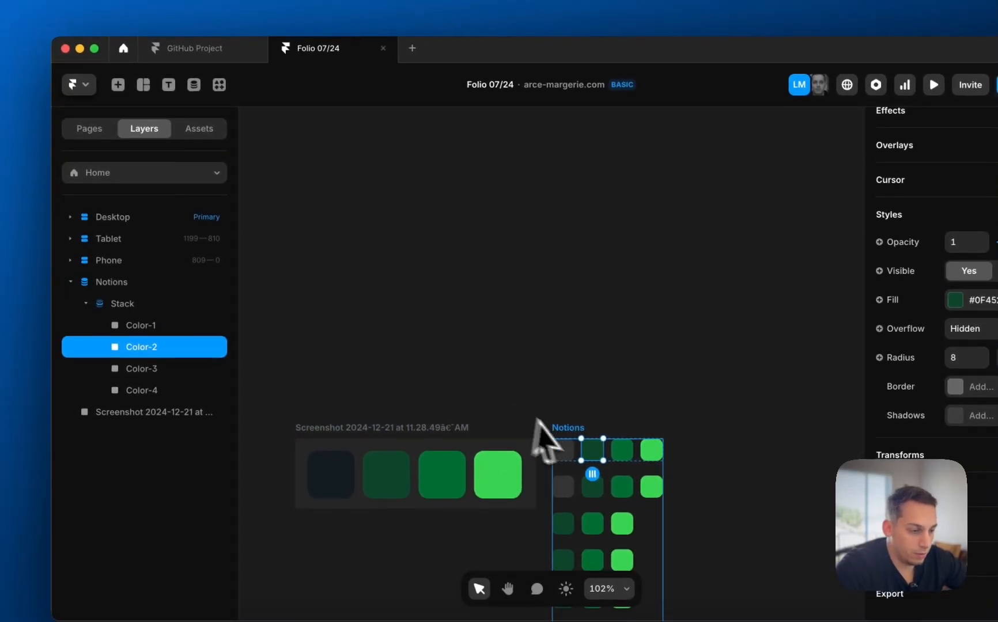
{"action": "left_click", "coordinate": [564, 393]}
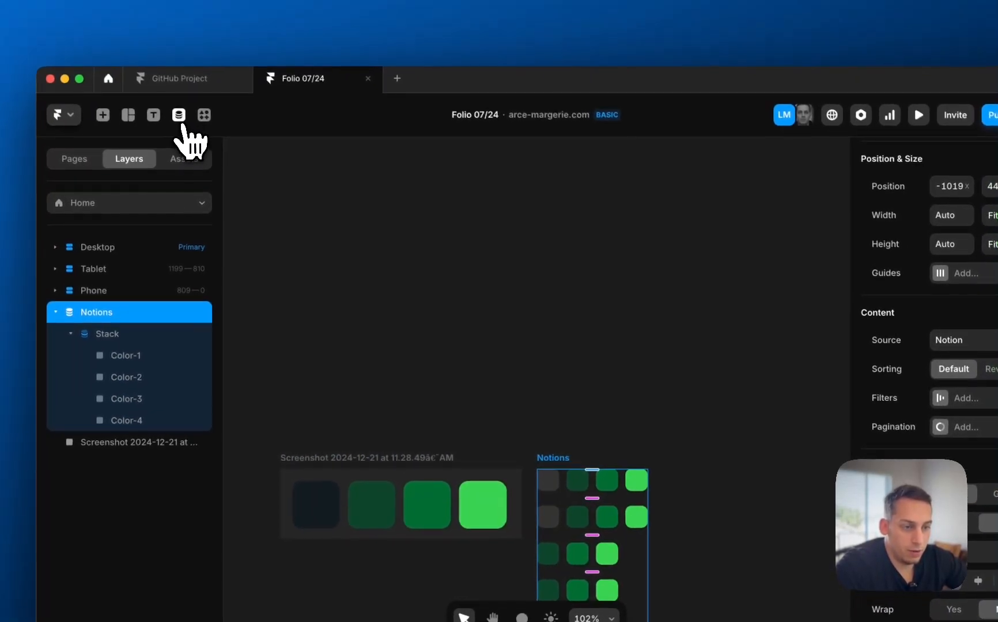
{"action": "left_click", "coordinate": [194, 88]}
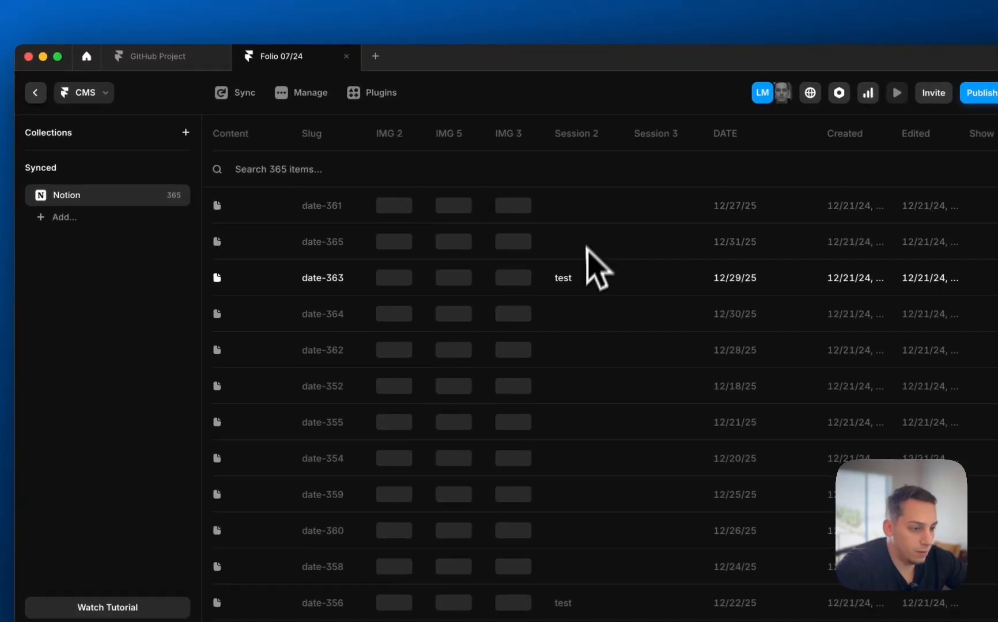
{"action": "left_click", "coordinate": [58, 96]}
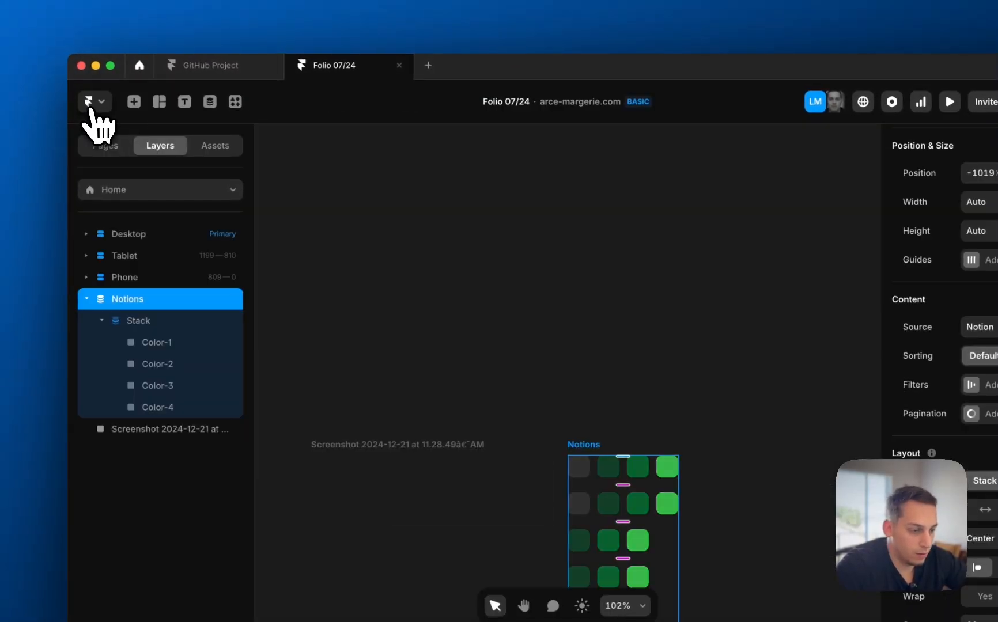
{"action": "scroll", "coordinate": [508, 379], "scroll_direction": "down", "scroll_amount": 1}
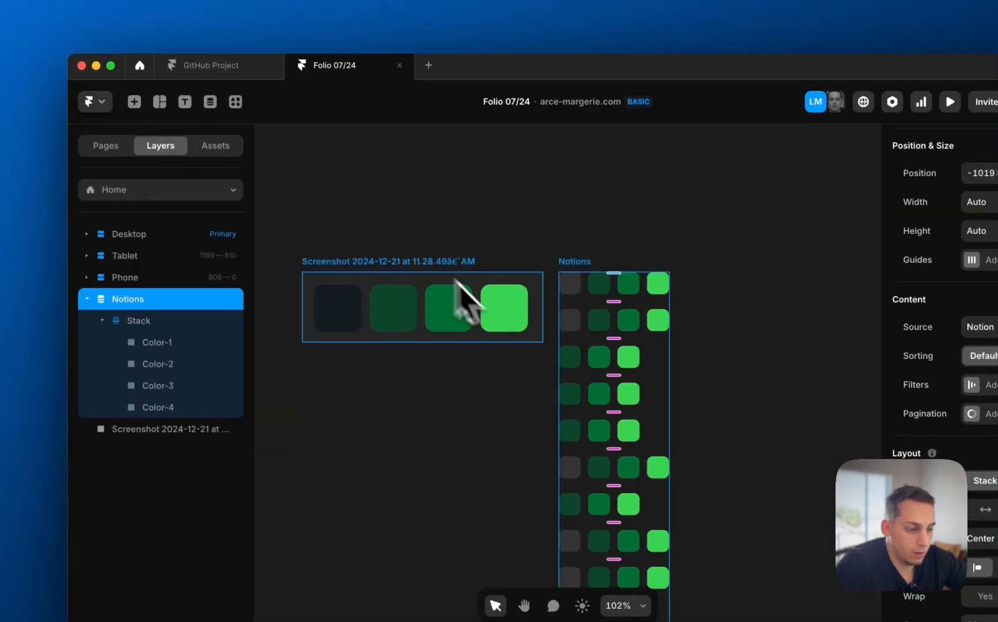
{"action": "left_click", "coordinate": [595, 285]}
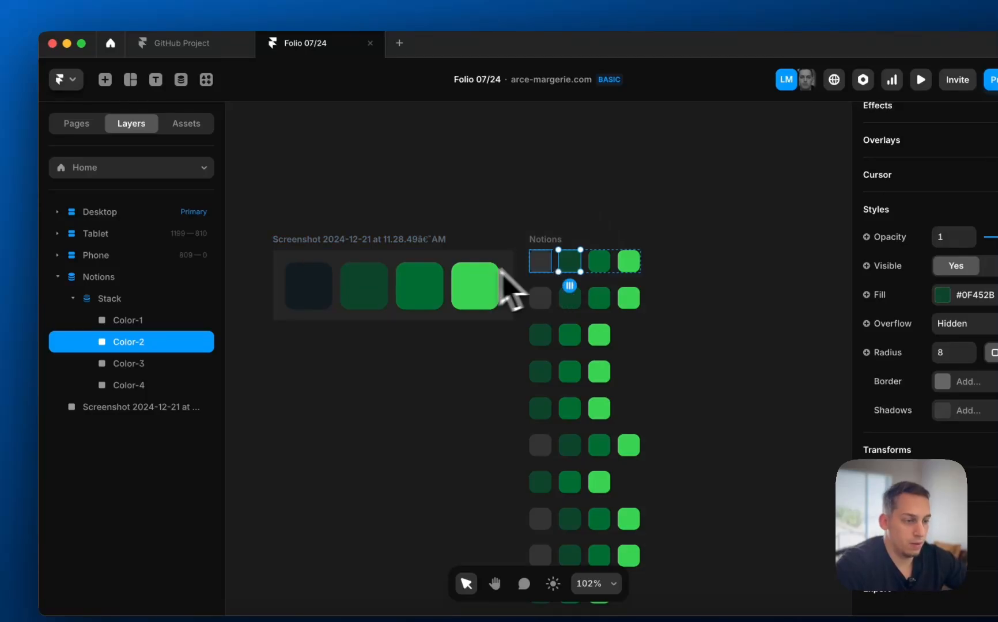
{"action": "left_click", "coordinate": [545, 265]}
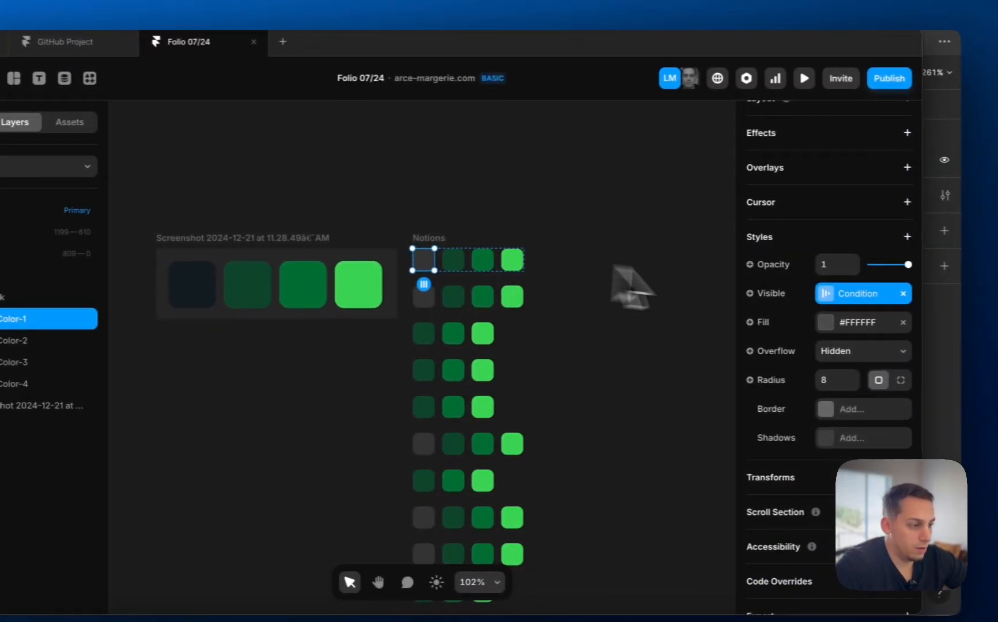
Add a visibility condition to the Color-2 square using the Session 2 field with the Contains operator.
{"action": "left_click", "coordinate": [436, 262]}
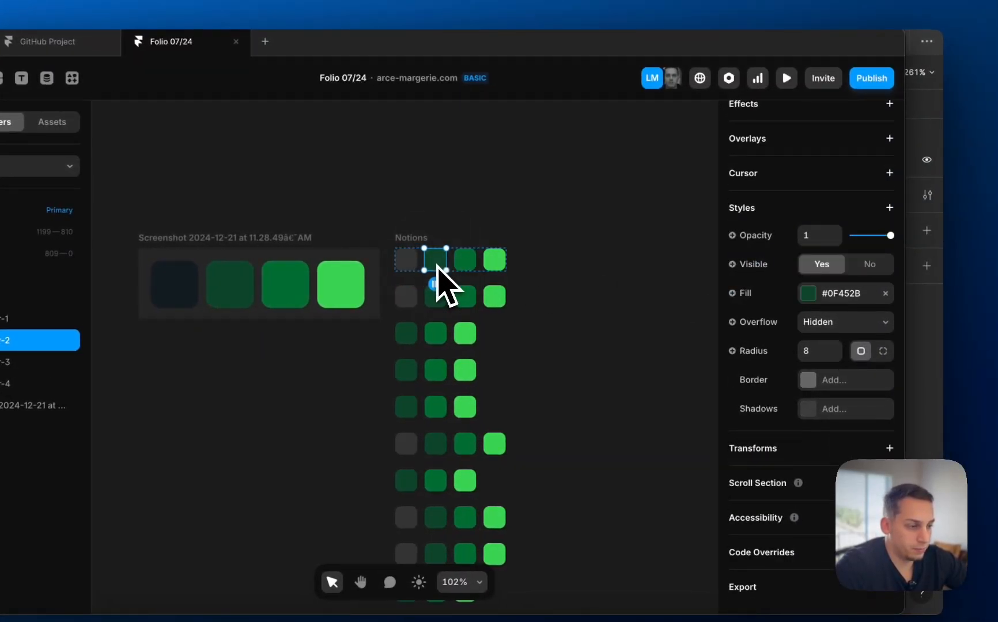
{"action": "left_click", "coordinate": [746, 264]}
{"action": "mouse_move", "coordinate": [756, 326]}
{"action": "mouse_move", "coordinate": [693, 322]}
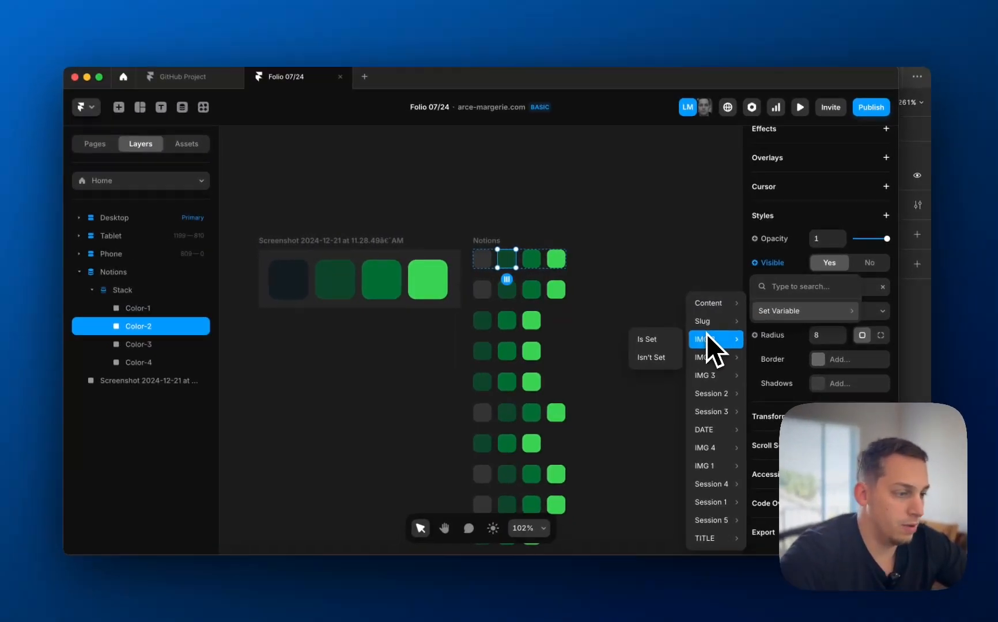
{"action": "mouse_move", "coordinate": [688, 421]}
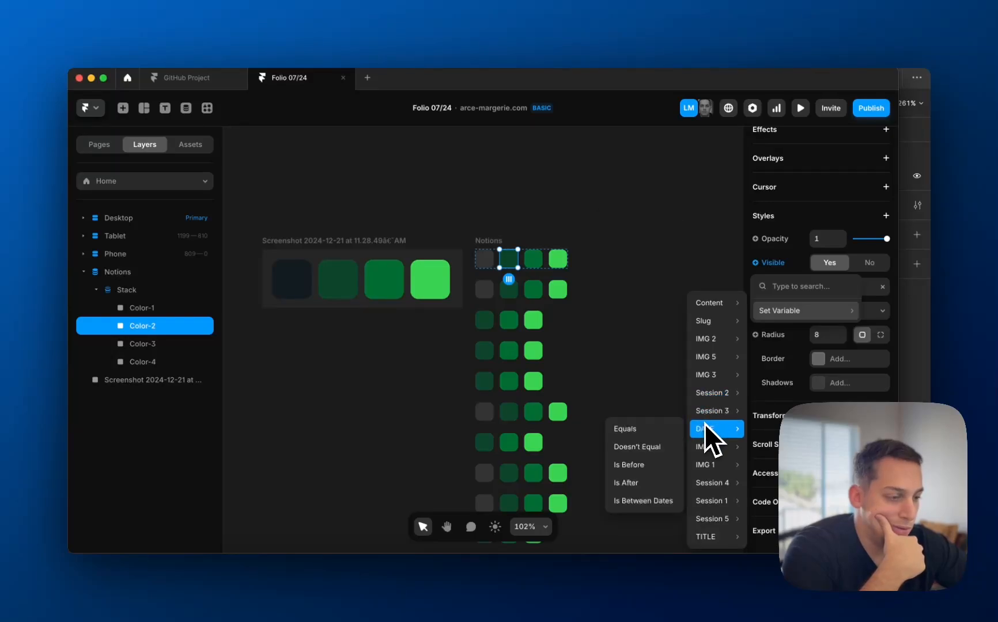
{"action": "mouse_move", "coordinate": [710, 495]}
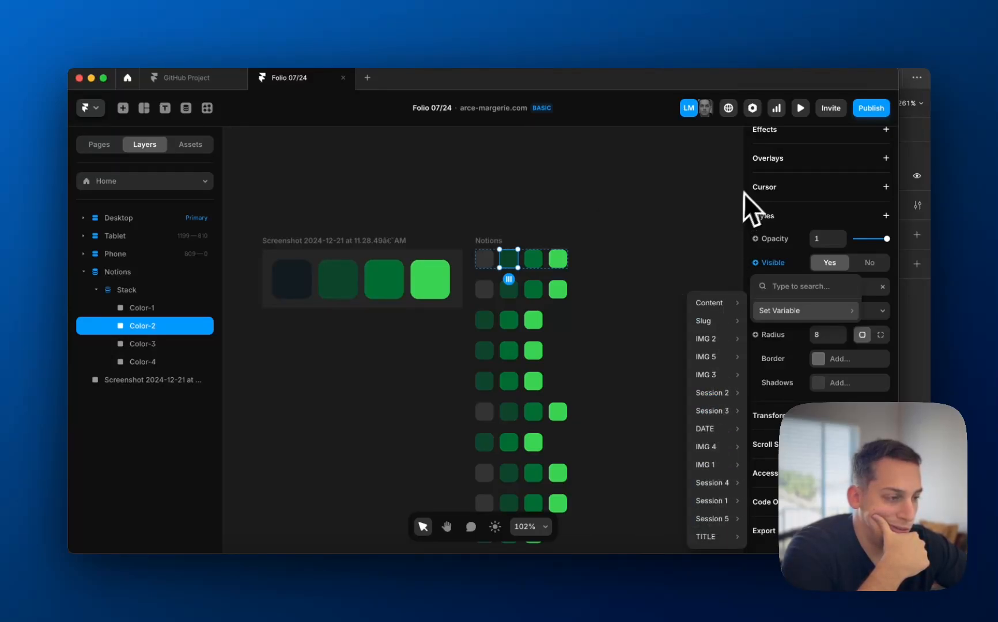
{"action": "mouse_move", "coordinate": [717, 389]}
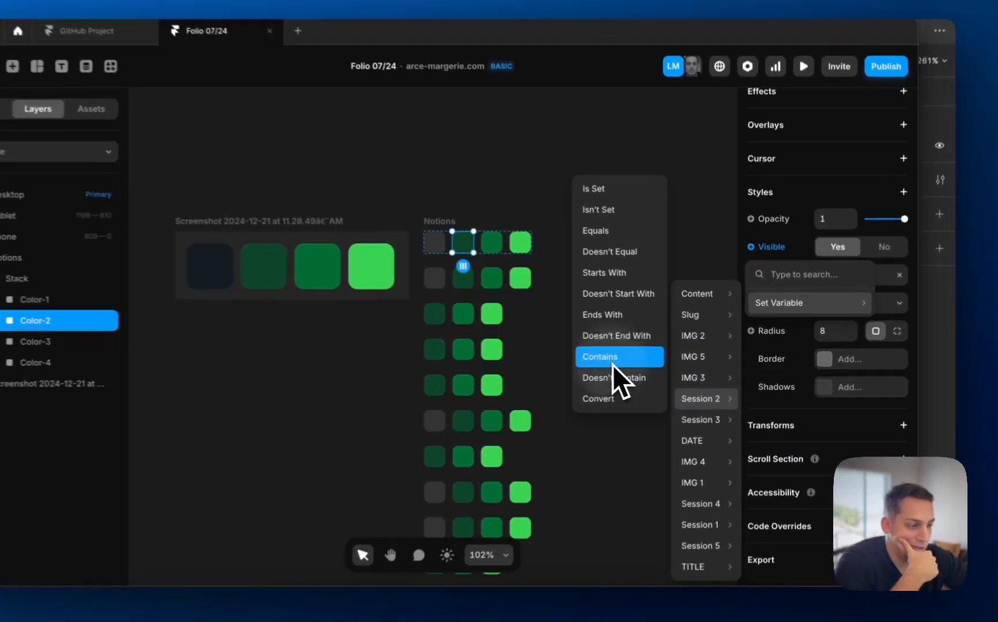
{"action": "left_click", "coordinate": [637, 362]}
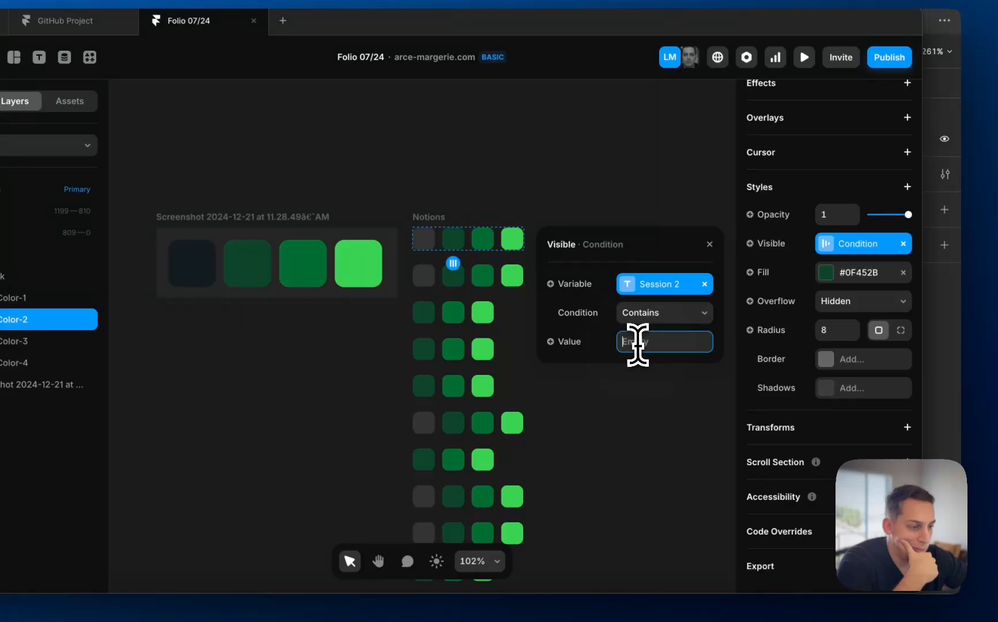
Look through the value variables and comparison operators offered for the Color-2 square's visibility condition.
{"action": "mouse_move", "coordinate": [587, 371]}
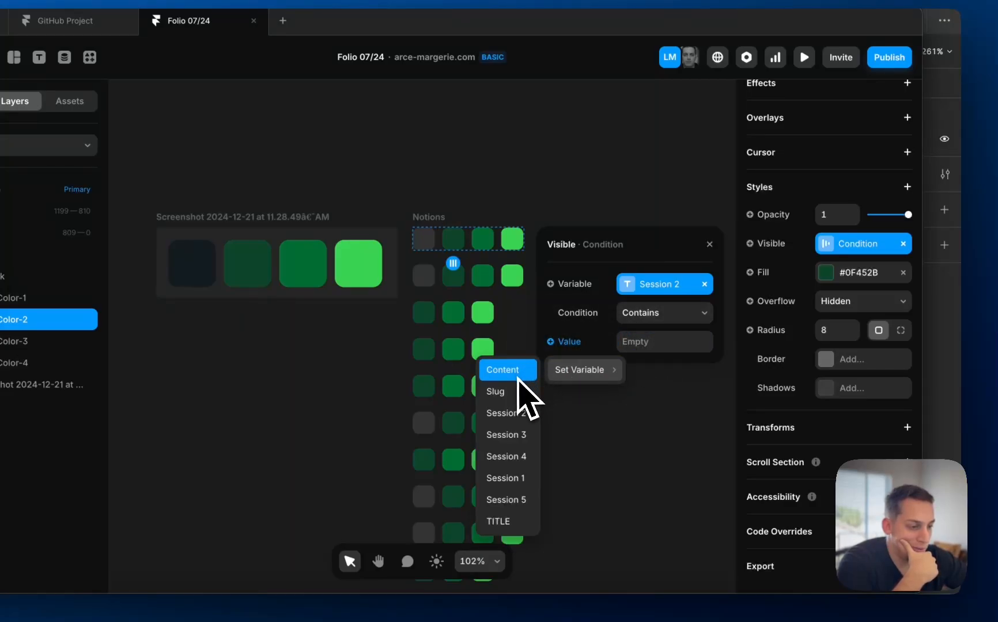
{"action": "left_click", "coordinate": [638, 343]}
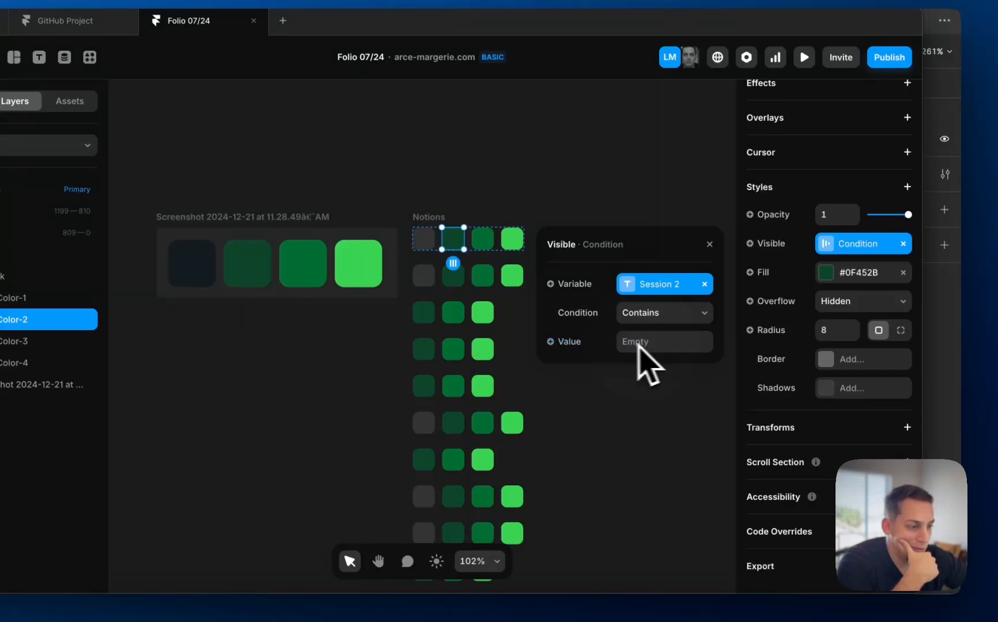
{"action": "left_click", "coordinate": [591, 347]}
{"action": "mouse_move", "coordinate": [585, 367]}
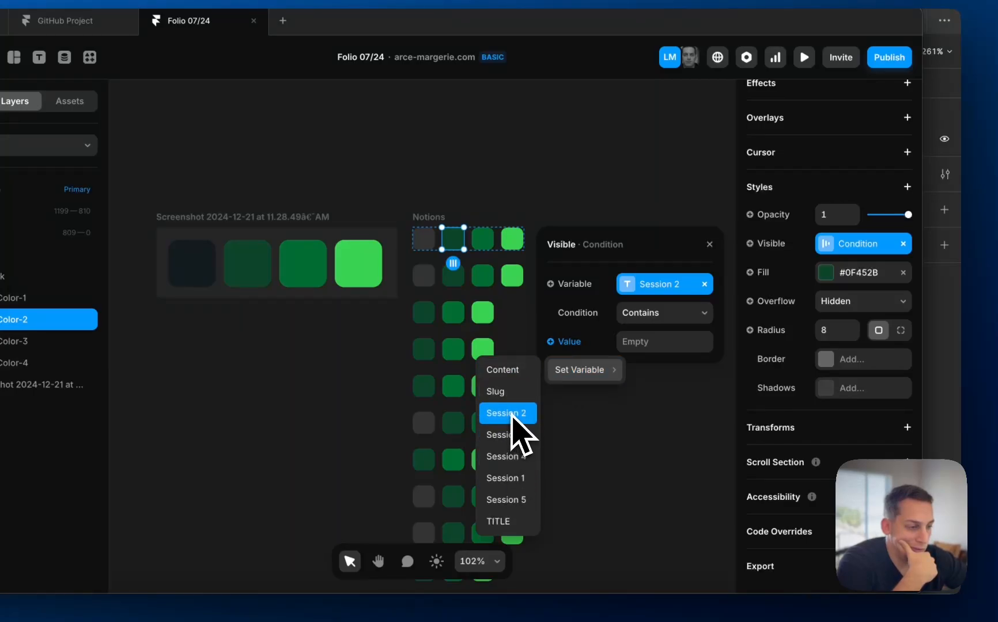
{"action": "left_click", "coordinate": [660, 319]}
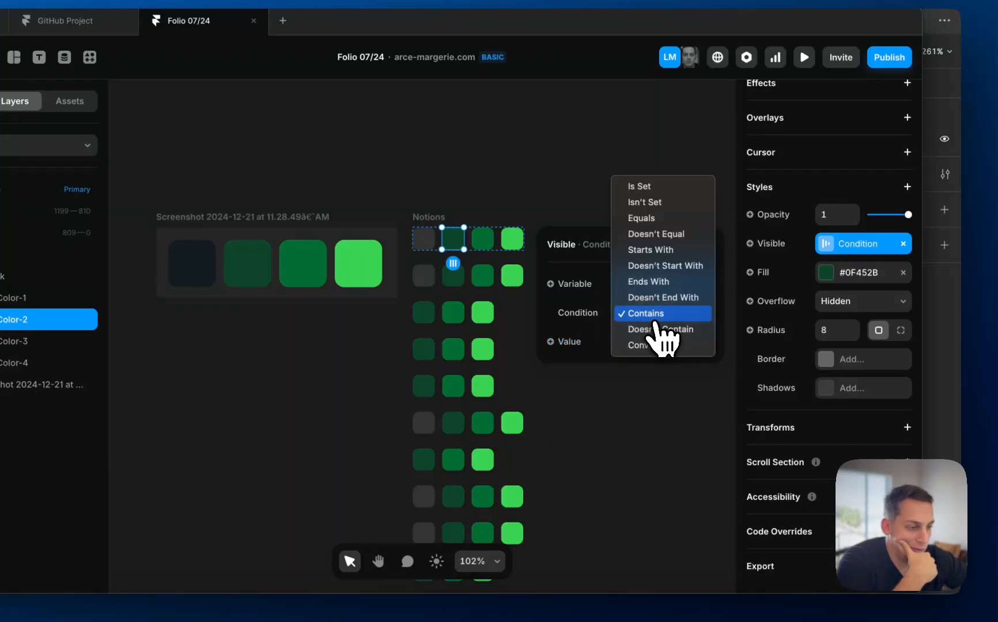
{"action": "left_click", "coordinate": [625, 312]}
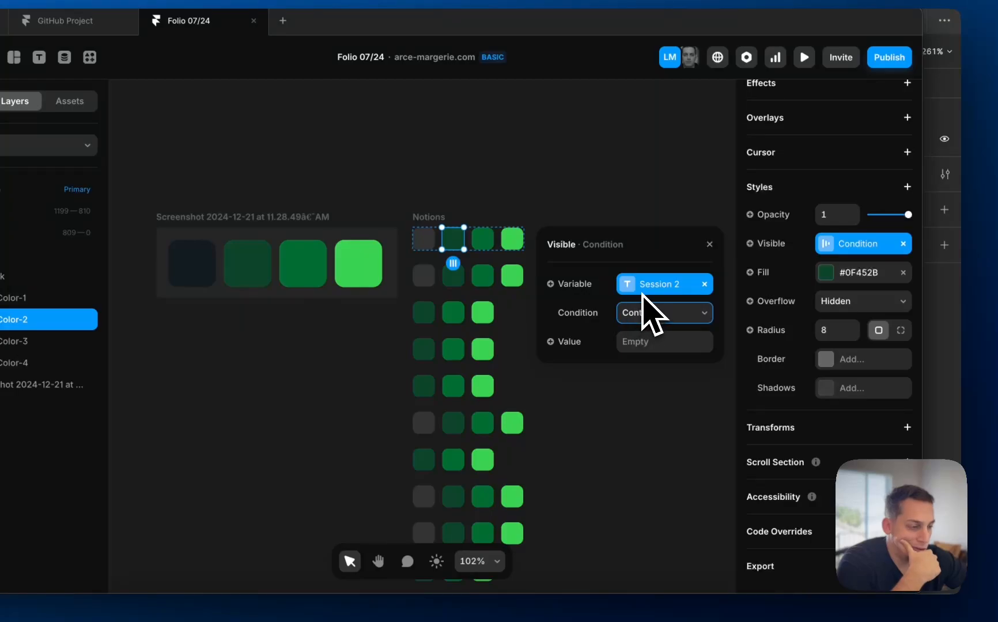
{"action": "left_click", "coordinate": [651, 315]}
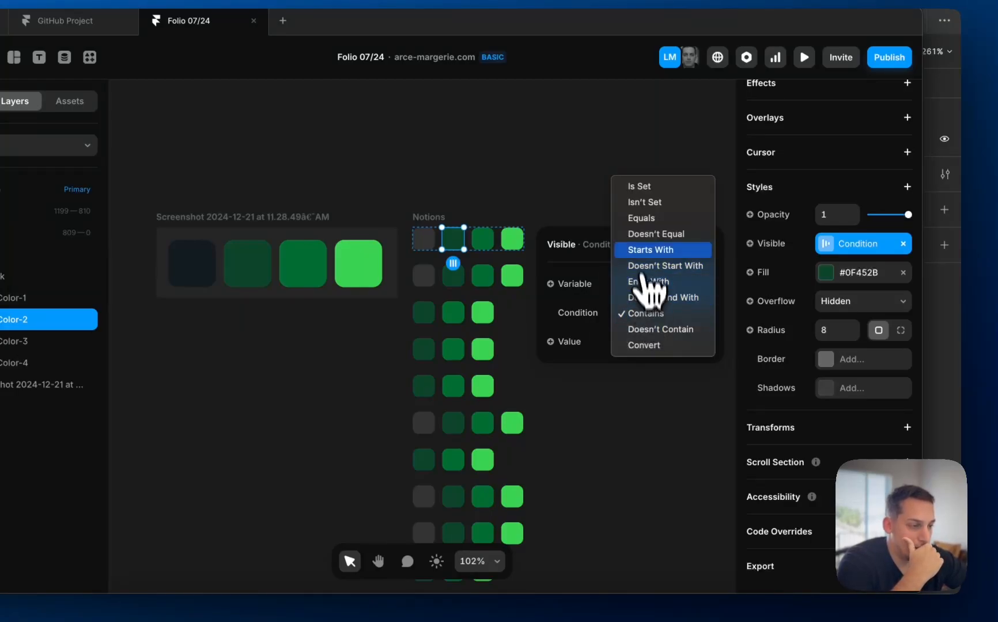
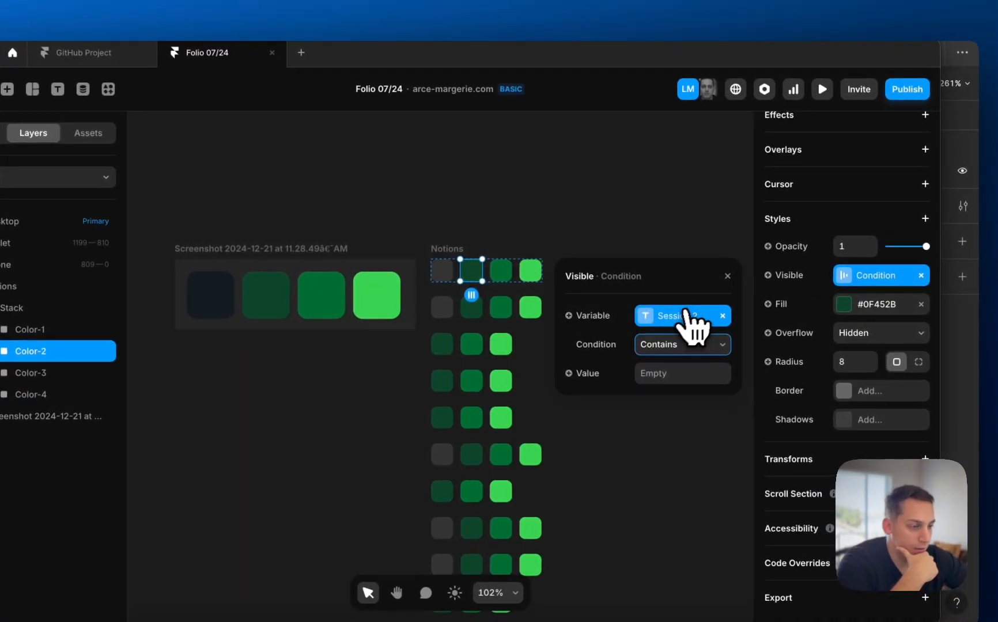
Try to bind the value of Color-2's visibility condition to the Session 2 field, and remove the condition.
{"action": "left_click", "coordinate": [685, 316]}
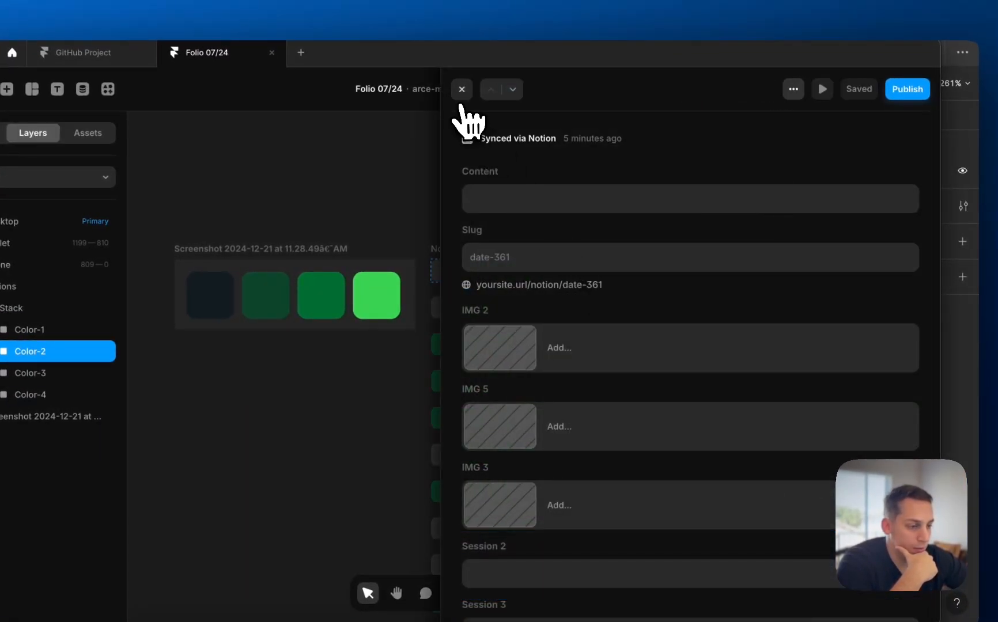
{"action": "left_click", "coordinate": [461, 90]}
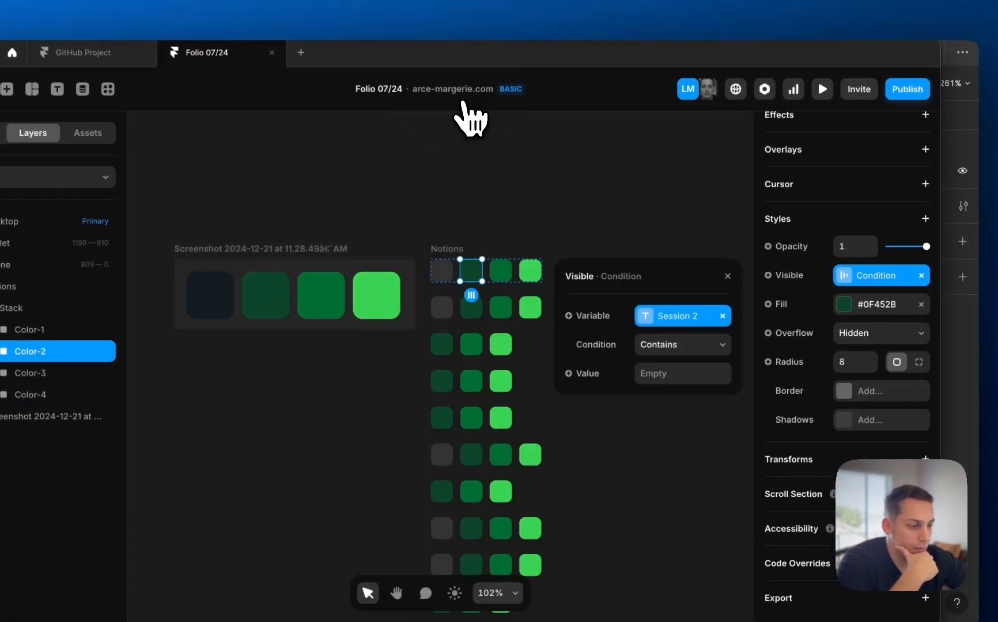
{"action": "left_click", "coordinate": [597, 374]}
{"action": "mouse_move", "coordinate": [598, 401]}
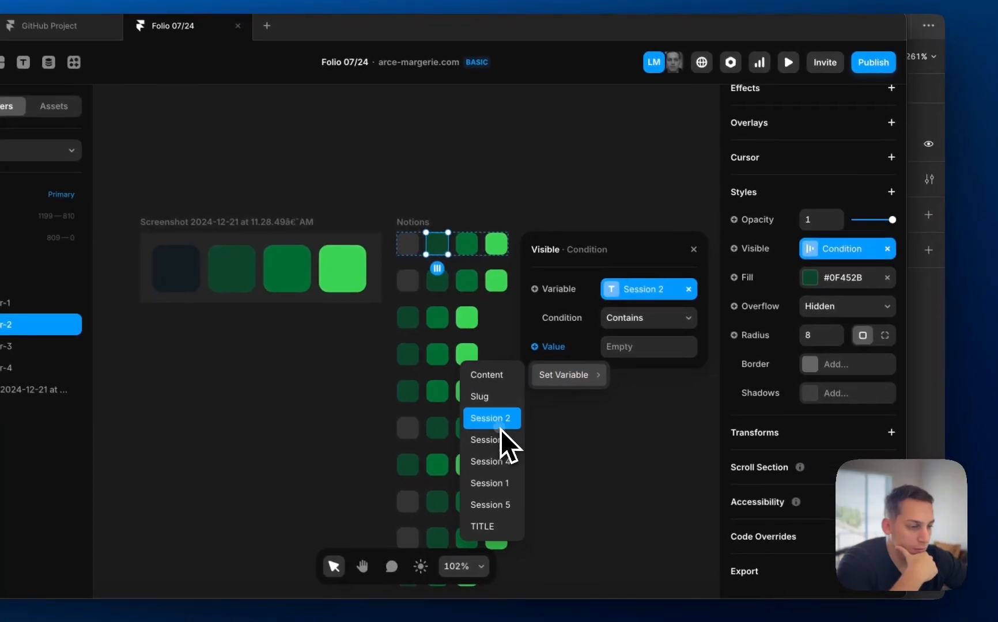
{"action": "left_click", "coordinate": [500, 429]}
{"action": "left_click", "coordinate": [681, 340]}
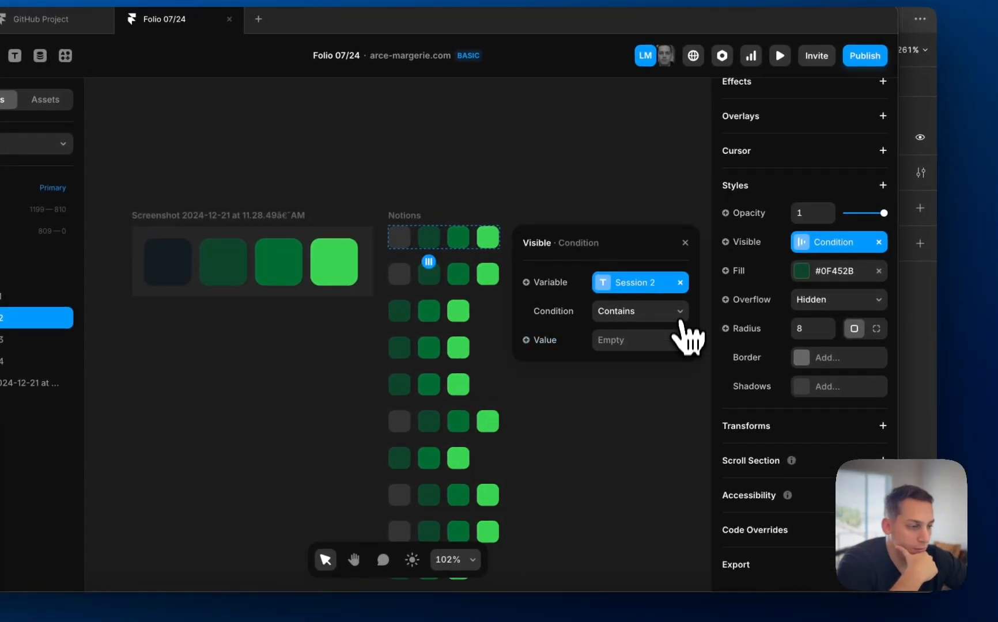
{"action": "left_click", "coordinate": [681, 285]}
Make the Color-2 square visible only when the Session 2 field is set.
{"action": "left_click", "coordinate": [759, 244]}
{"action": "mouse_move", "coordinate": [752, 300]}
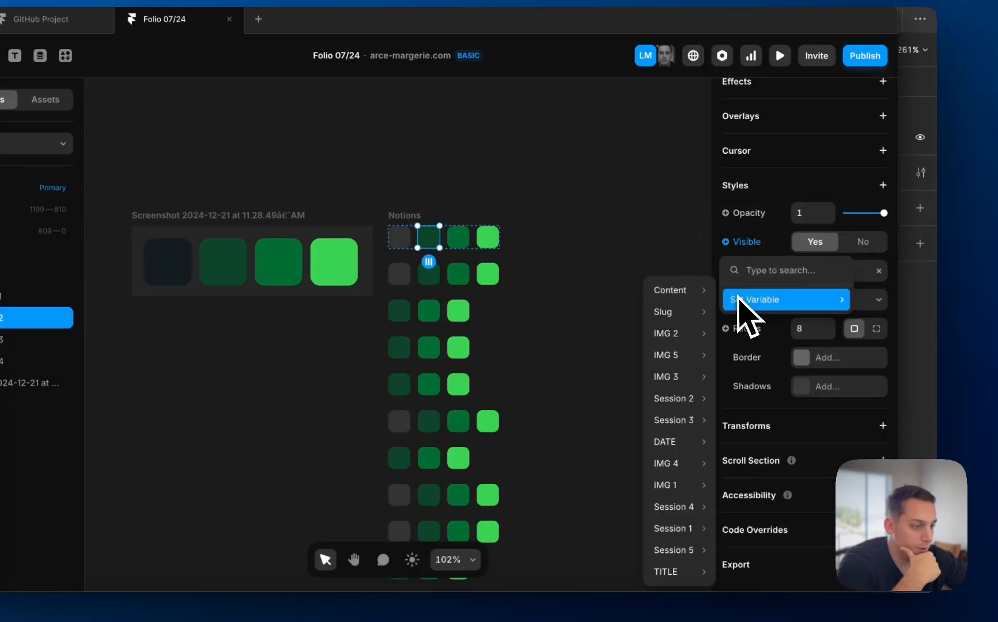
{"action": "mouse_move", "coordinate": [673, 322]}
{"action": "mouse_move", "coordinate": [674, 399]}
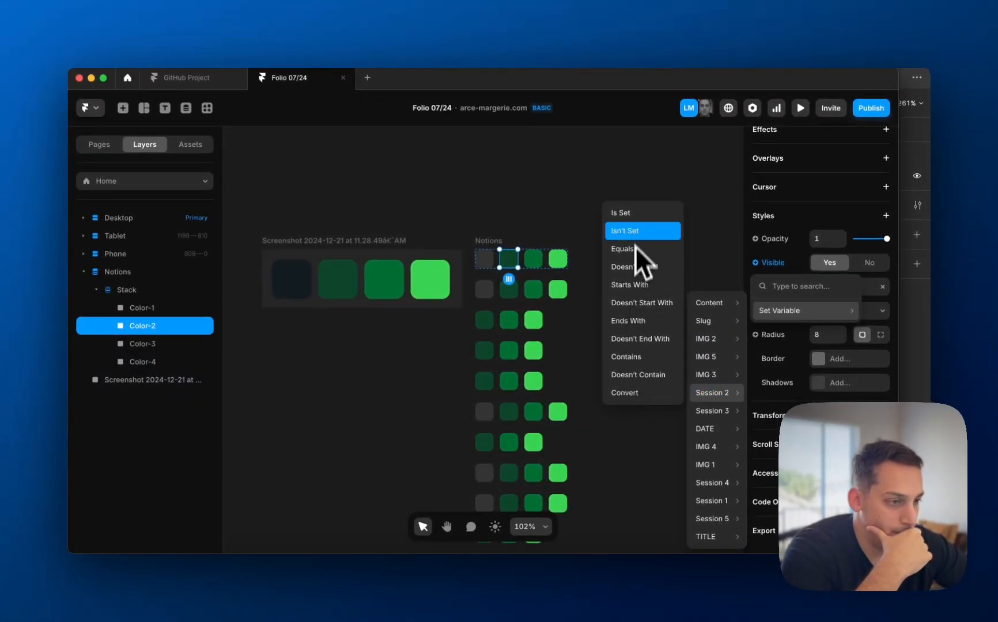
{"action": "left_click", "coordinate": [625, 214]}
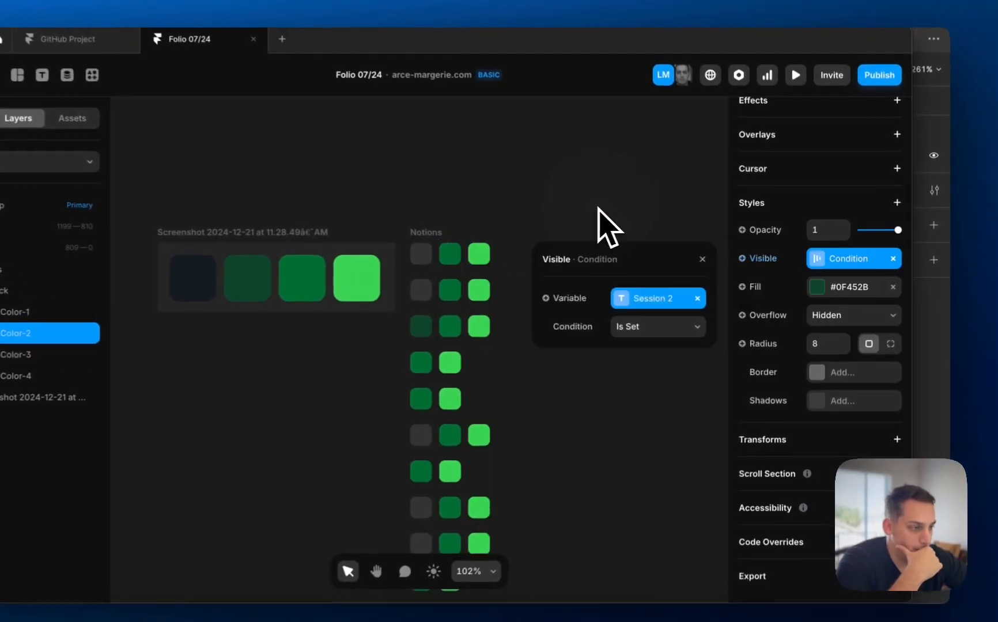
Drive the Color-3 square's fill from the Session 3 field using the Is Set comparison.
{"action": "left_click", "coordinate": [451, 256]}
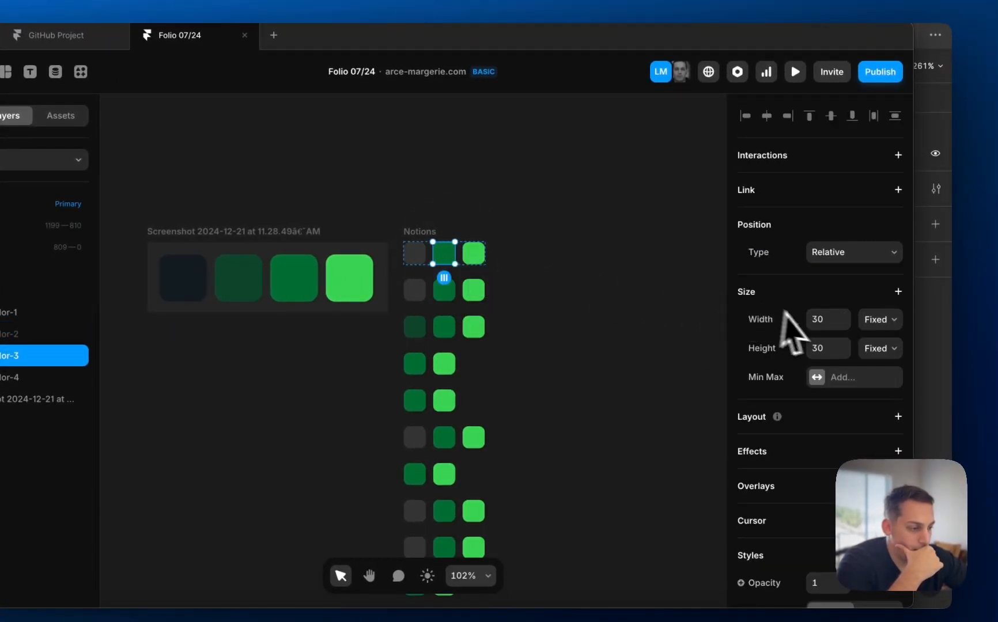
{"action": "scroll", "coordinate": [792, 334], "scroll_direction": "down", "scroll_amount": 6}
{"action": "left_click", "coordinate": [756, 296]}
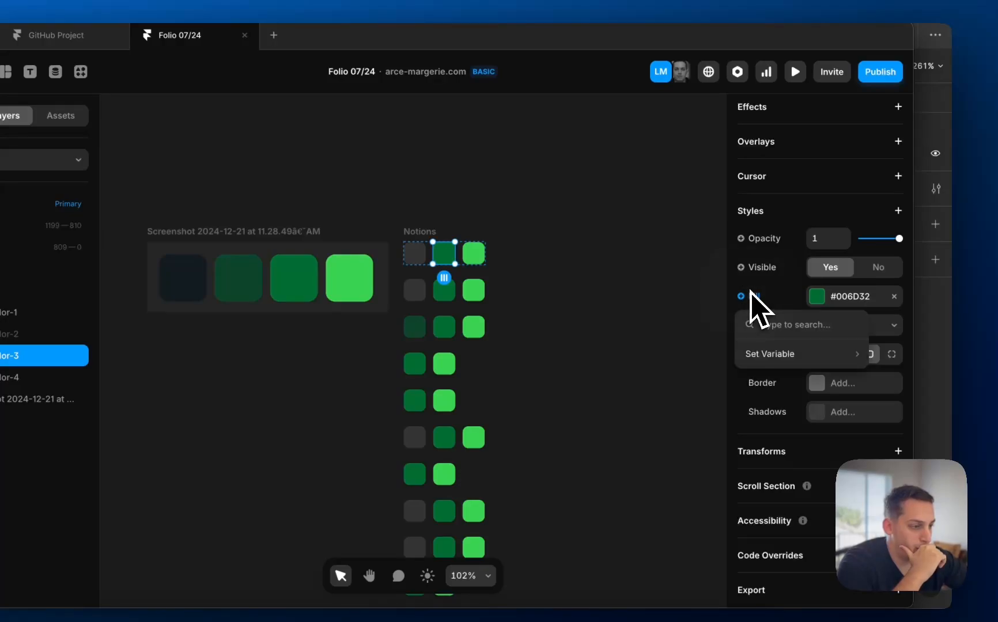
{"action": "left_click", "coordinate": [749, 273]}
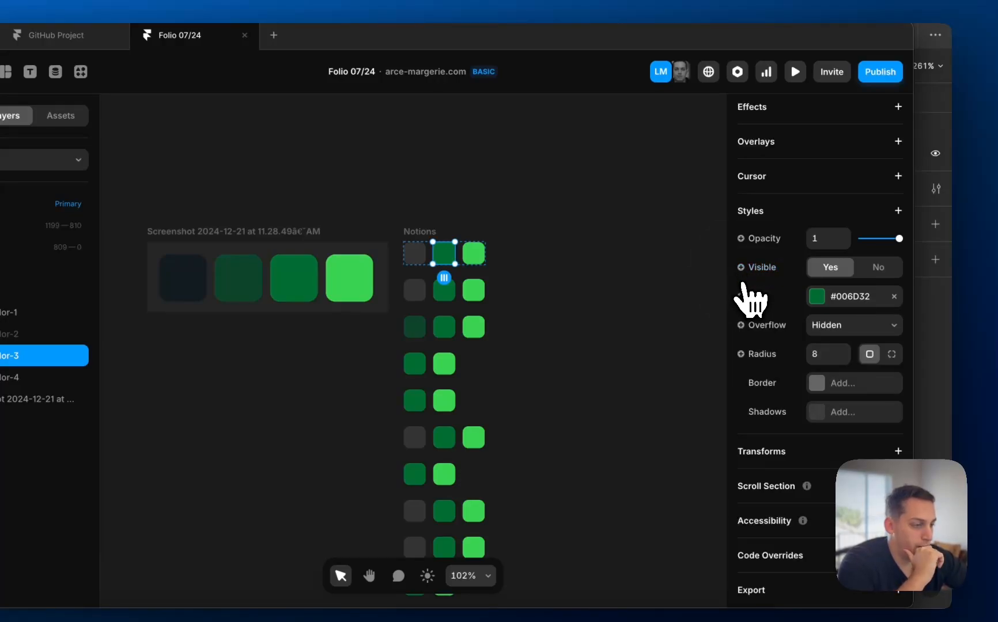
{"action": "left_click", "coordinate": [743, 295]}
{"action": "mouse_move", "coordinate": [782, 362]}
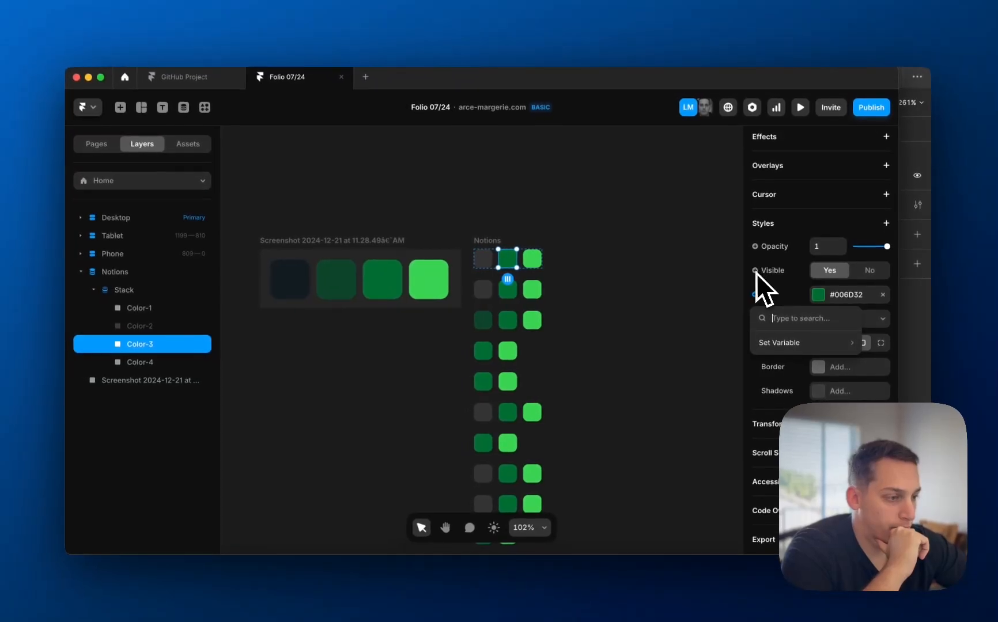
{"action": "mouse_move", "coordinate": [761, 355]}
{"action": "mouse_move", "coordinate": [726, 305]}
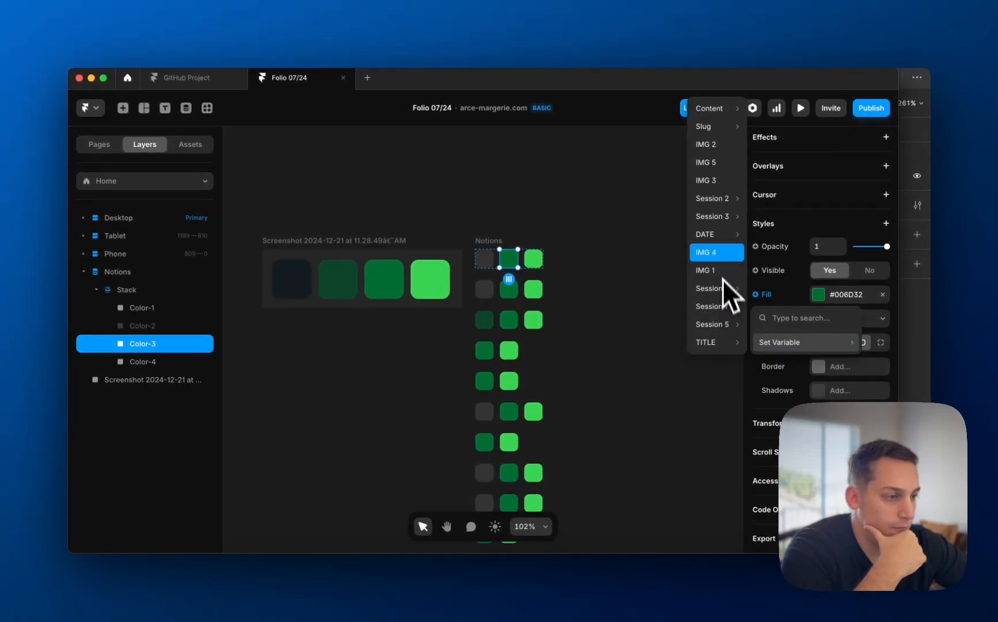
{"action": "mouse_move", "coordinate": [725, 212]}
{"action": "left_click", "coordinate": [651, 233]}
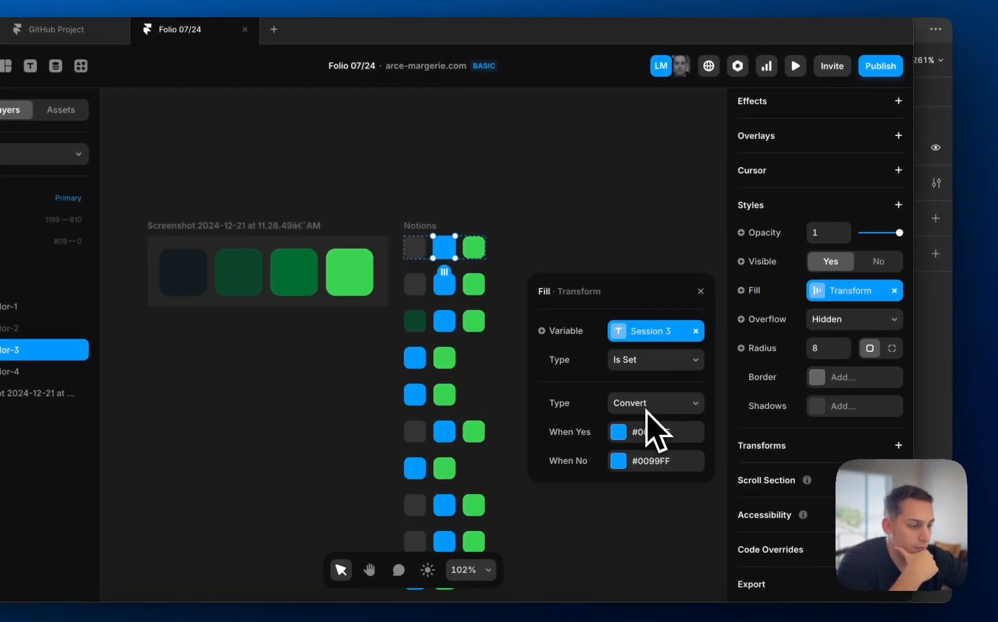
{"action": "left_click", "coordinate": [648, 402]}
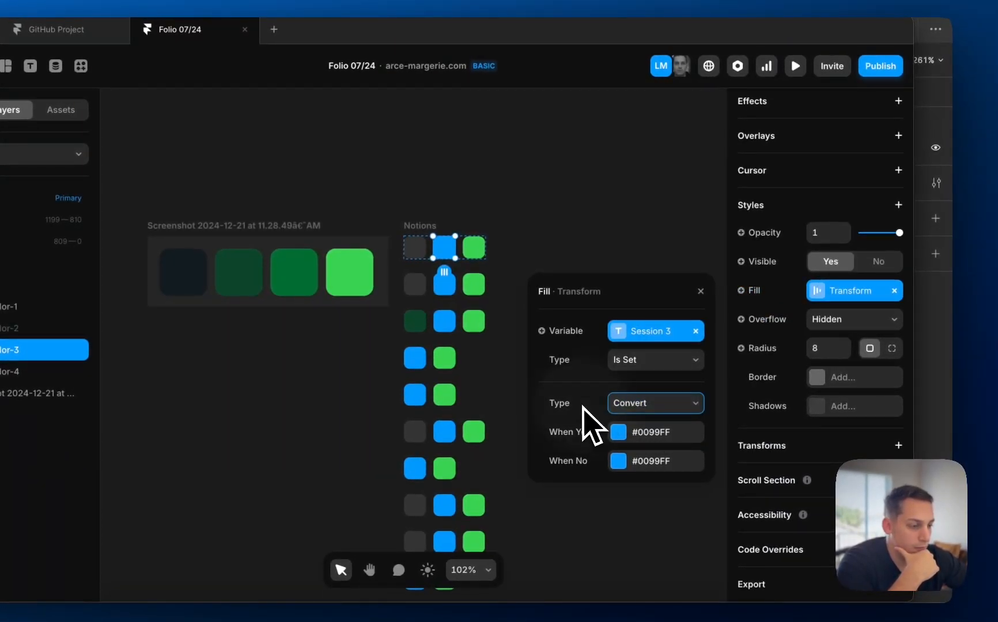
Try to sample a canvas colour as the When Yes colour of the Color-3 square's fill.
{"action": "left_click", "coordinate": [619, 433]}
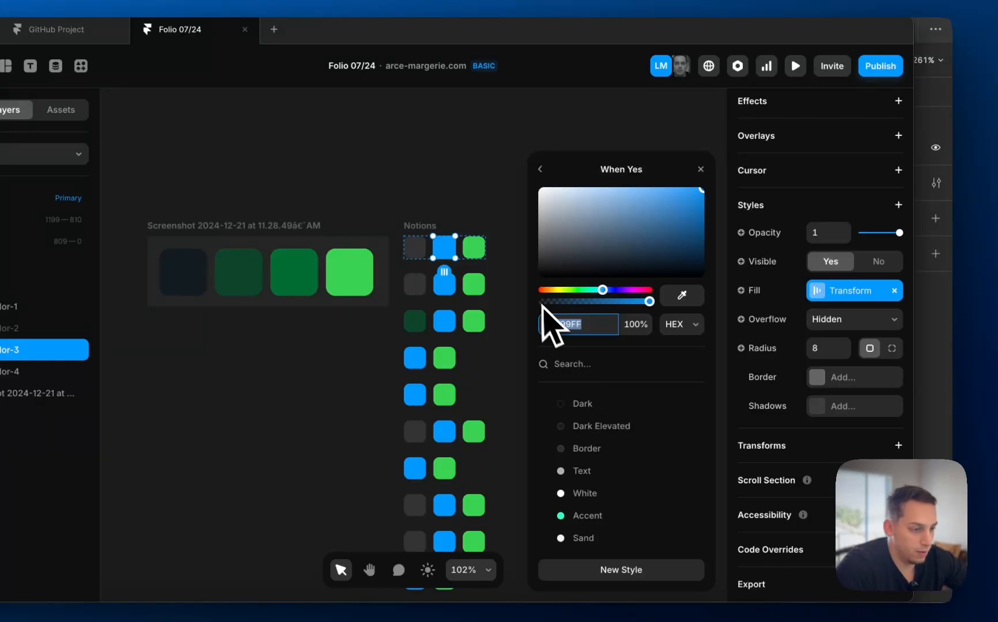
{"action": "left_click", "coordinate": [682, 295]}
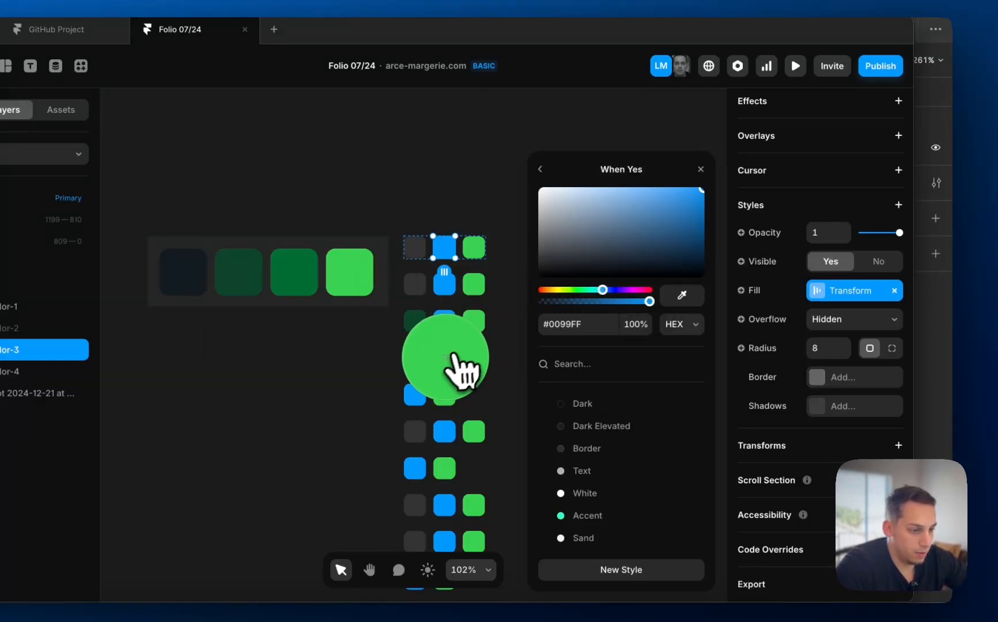
{"action": "key", "text": "super+z"}
{"action": "left_click", "coordinate": [522, 337]}
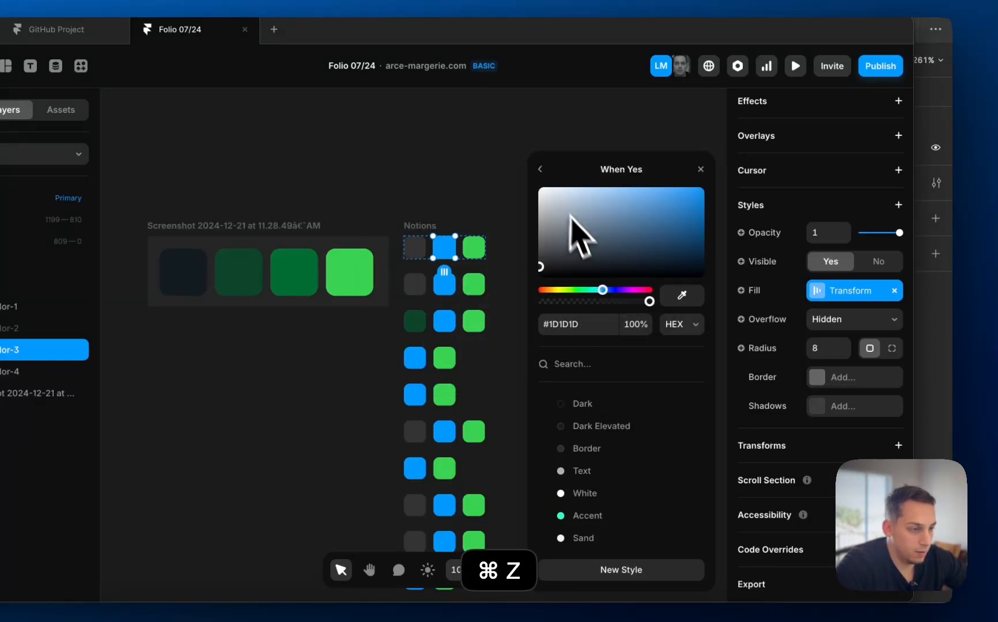
{"action": "left_click", "coordinate": [525, 207]}
Undo the Color-3 fill transform and the Color-2 square's Session 2 visibility condition.
{"action": "key", "text": "super+z"}
{"action": "key", "text": "super+z"}
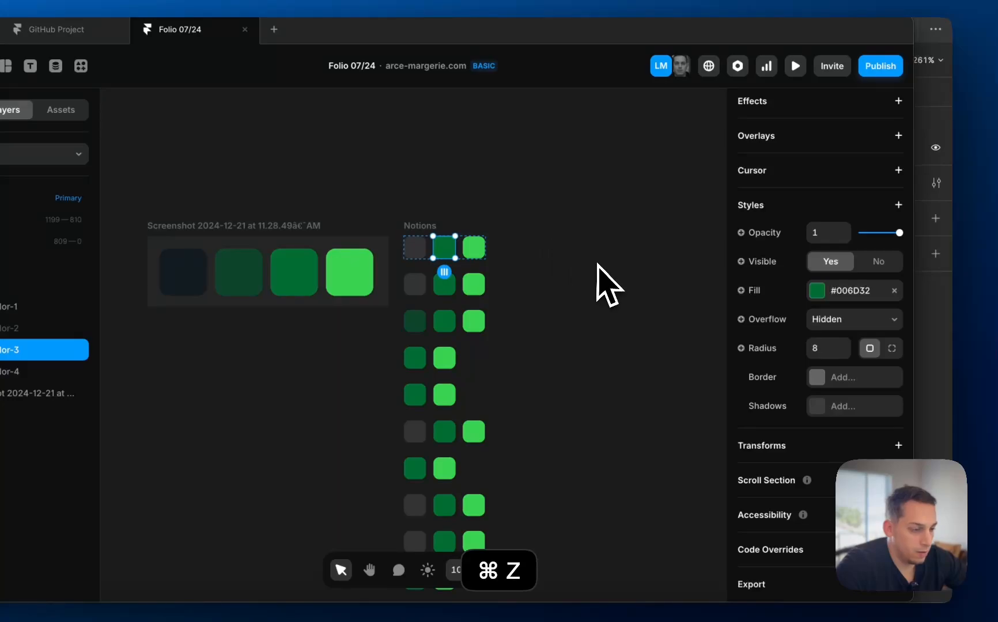
{"action": "key", "text": "super+z"}
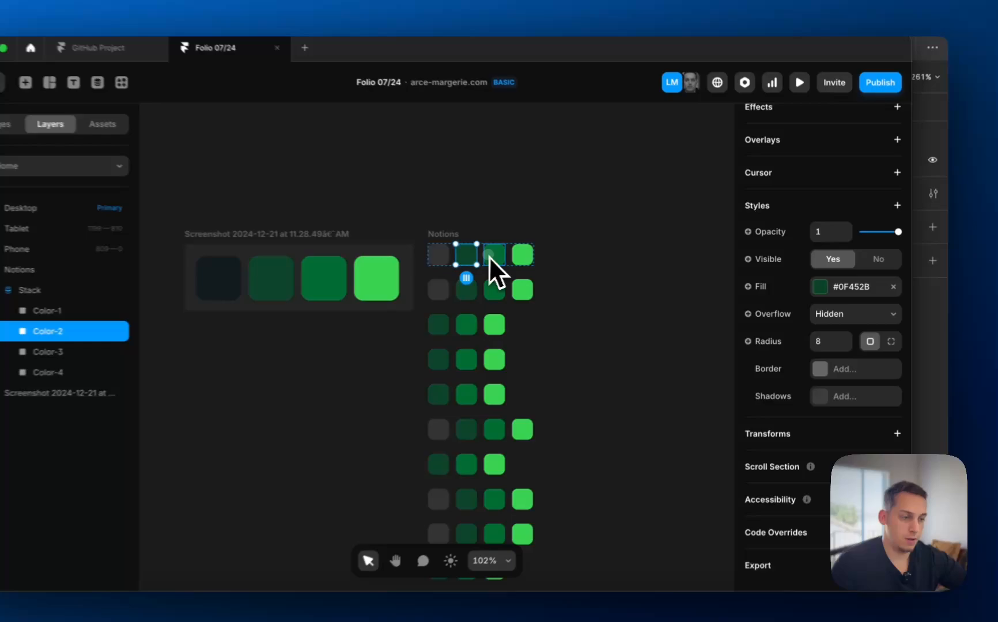
Reapply a fill transform to the Color-3 square based on whether the Session 3 field is set.
{"action": "left_click", "coordinate": [529, 261]}
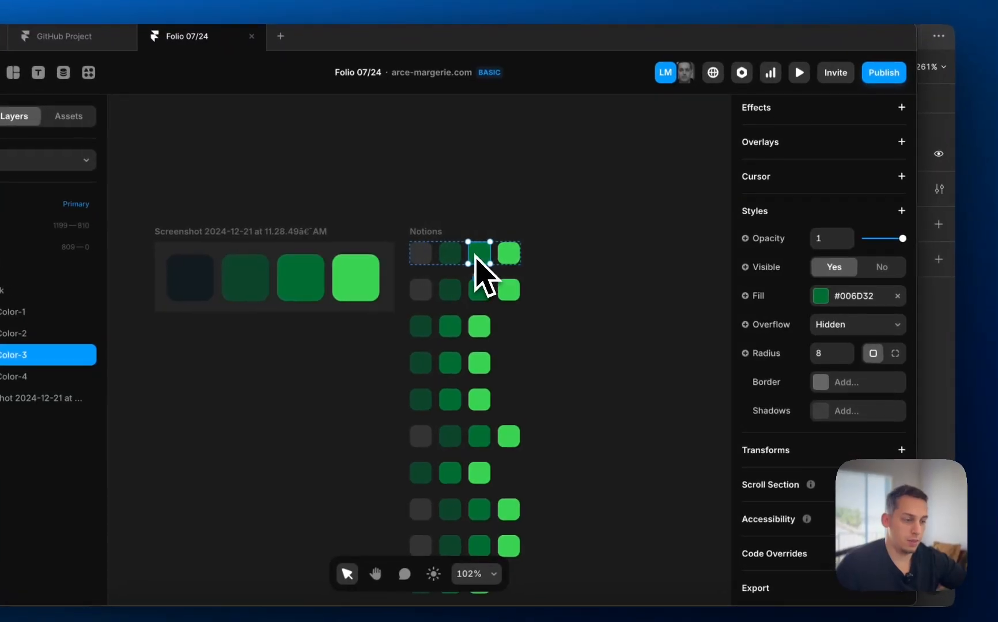
{"action": "left_click", "coordinate": [747, 295]}
{"action": "mouse_move", "coordinate": [761, 353]}
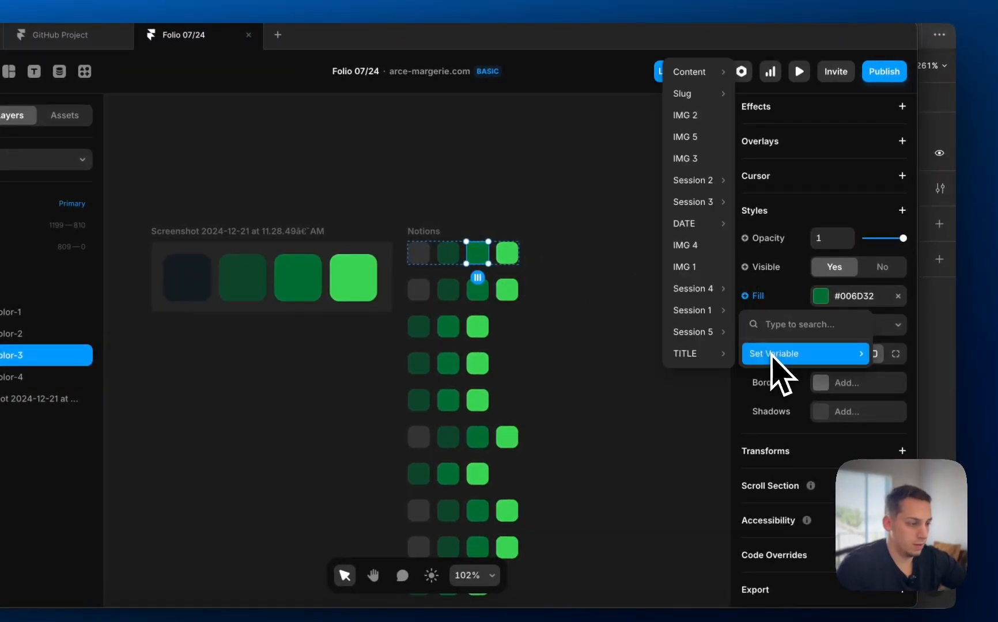
{"action": "mouse_move", "coordinate": [728, 353]}
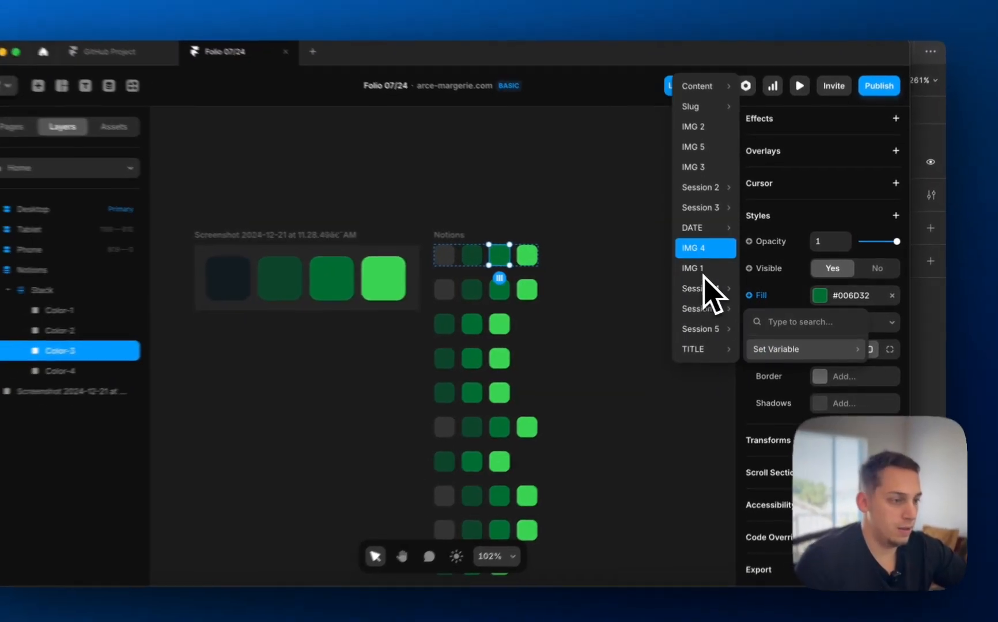
{"action": "mouse_move", "coordinate": [694, 203]}
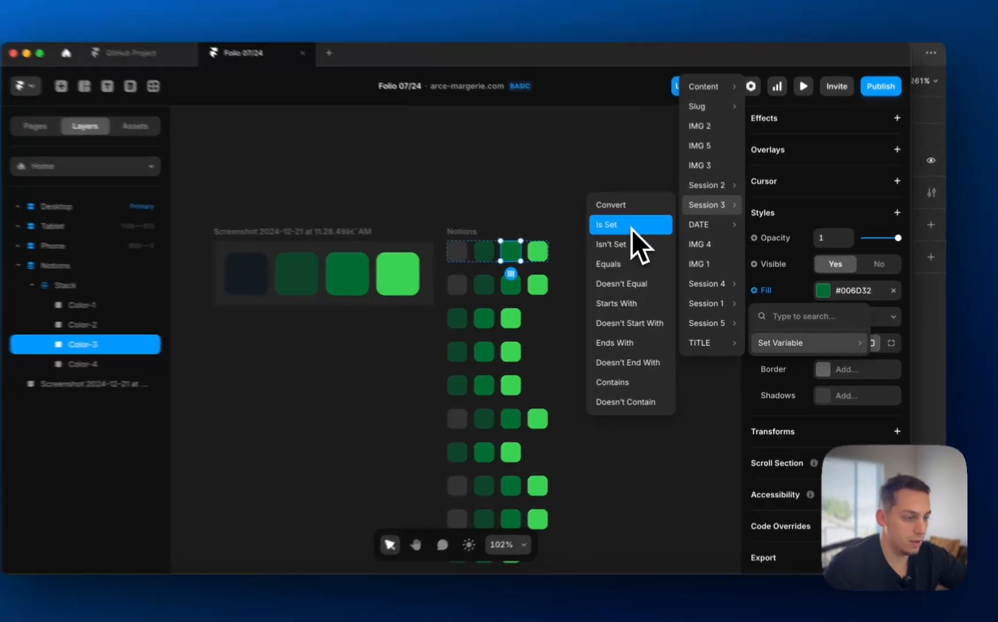
{"action": "left_click", "coordinate": [645, 240]}
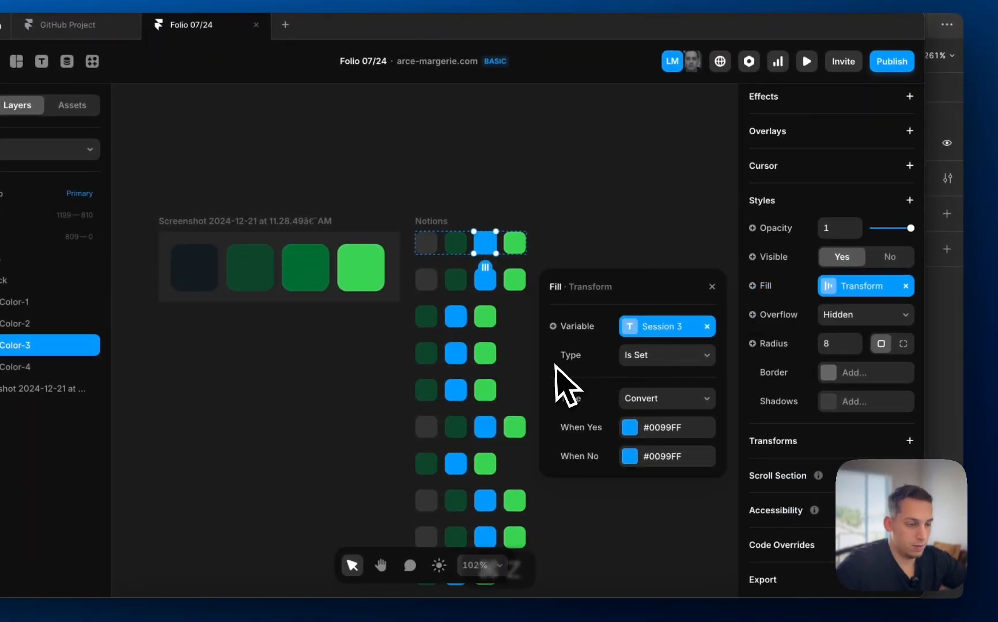
{"action": "key", "text": "super+z"}
{"action": "key", "text": "super+shift+z"}
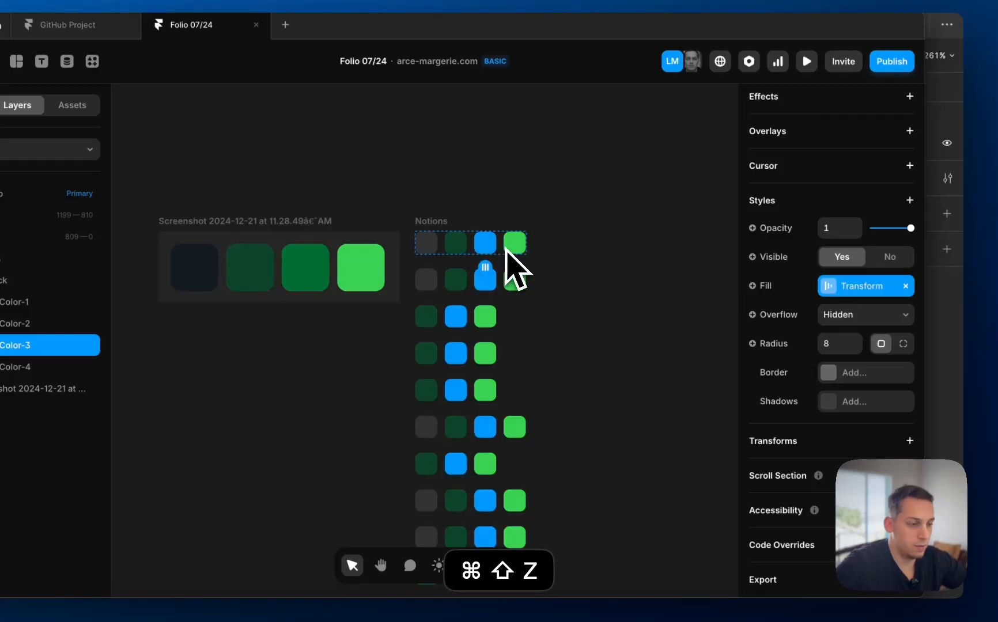
Set the When Yes colour of Color-3's fill to #006D32, sampled from the third square of the reference screenshot.
{"action": "left_click", "coordinate": [827, 287]}
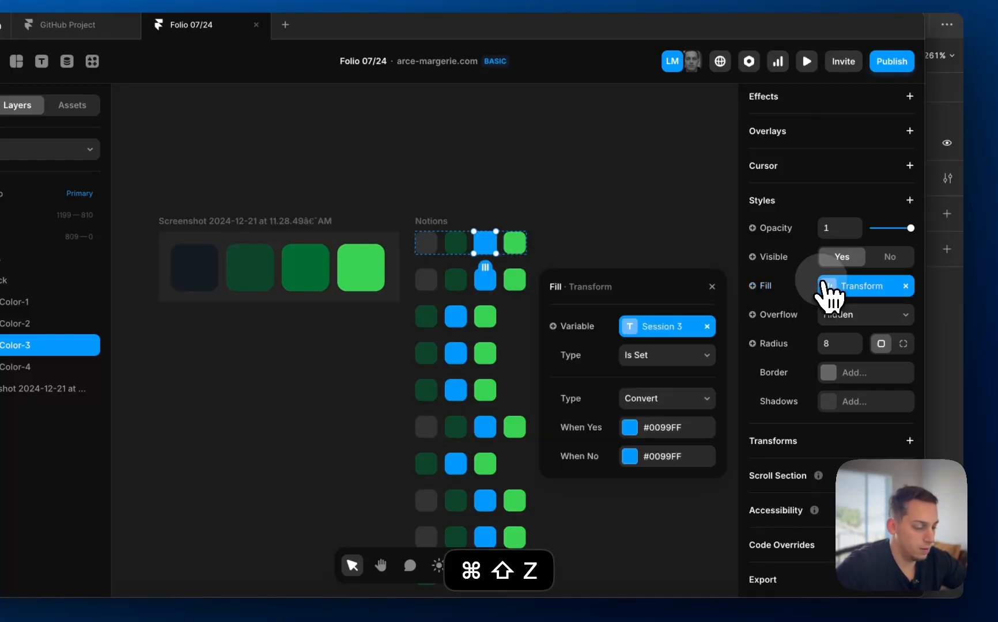
{"action": "left_click", "coordinate": [670, 425]}
{"action": "left_click", "coordinate": [693, 291]}
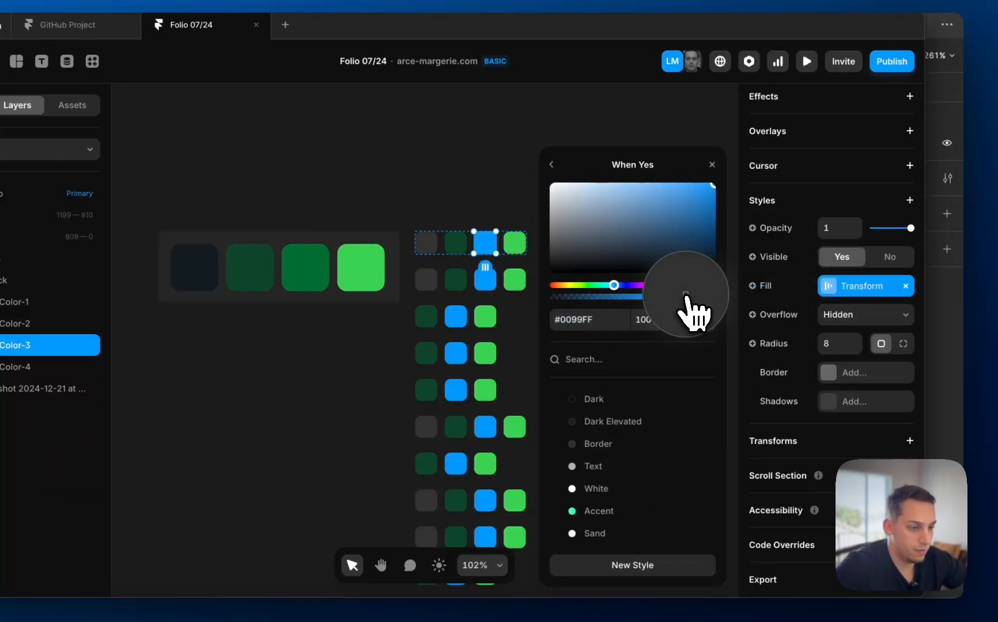
{"action": "left_click", "coordinate": [311, 278]}
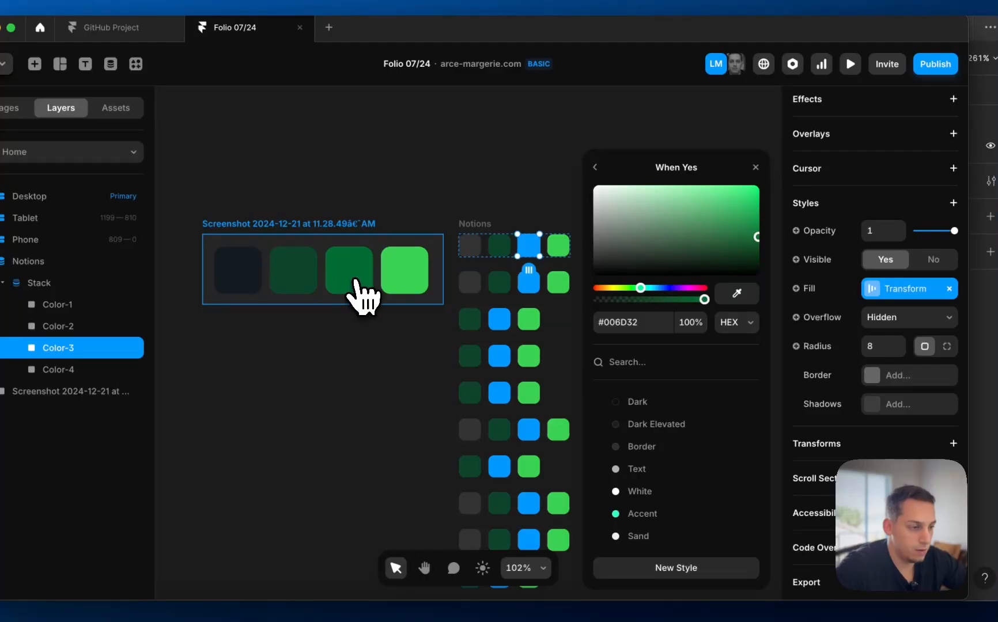
Set the When No colour of the Color-3 square's fill transform to #0F452B, sampled from the second square of the reference screenshot.
{"action": "left_click", "coordinate": [595, 167]}
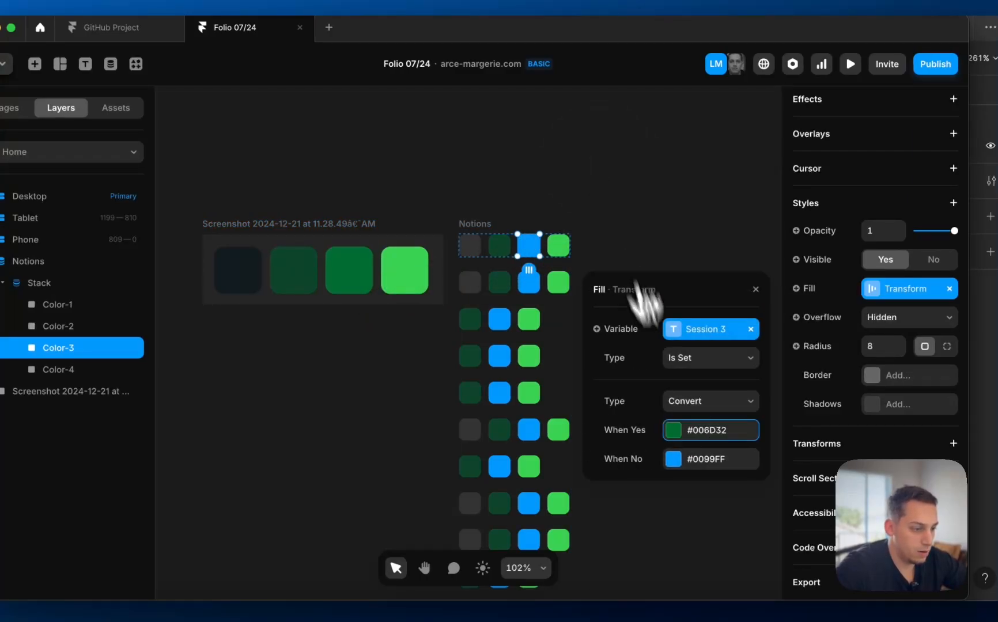
{"action": "left_click", "coordinate": [674, 455]}
{"action": "left_click", "coordinate": [737, 293]}
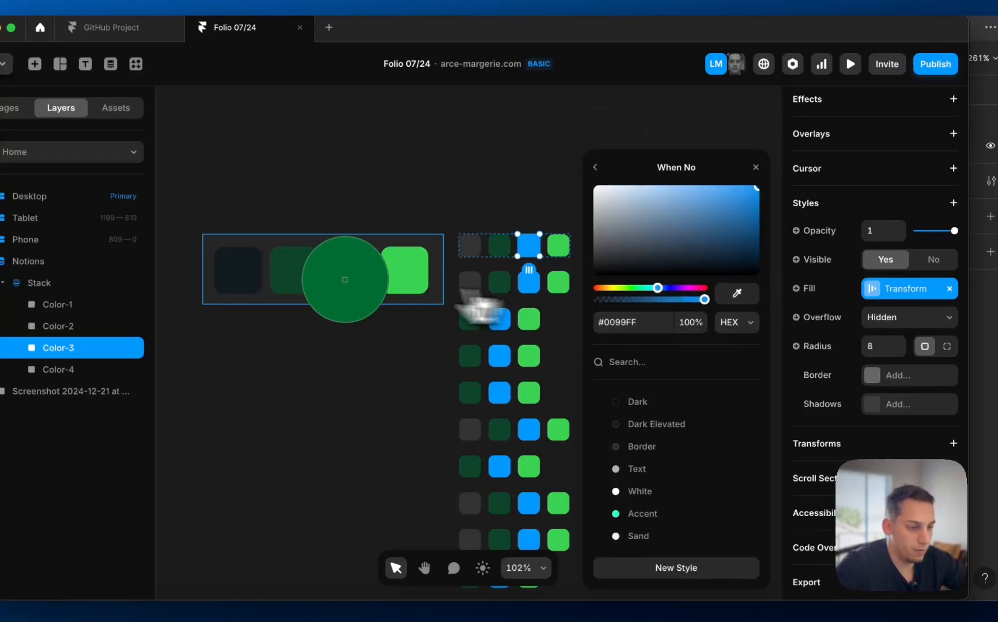
{"action": "left_click", "coordinate": [305, 275]}
Delete the Color-2 square from the stack and review the remaining squares throughout the Notions list.
{"action": "left_click", "coordinate": [580, 262]}
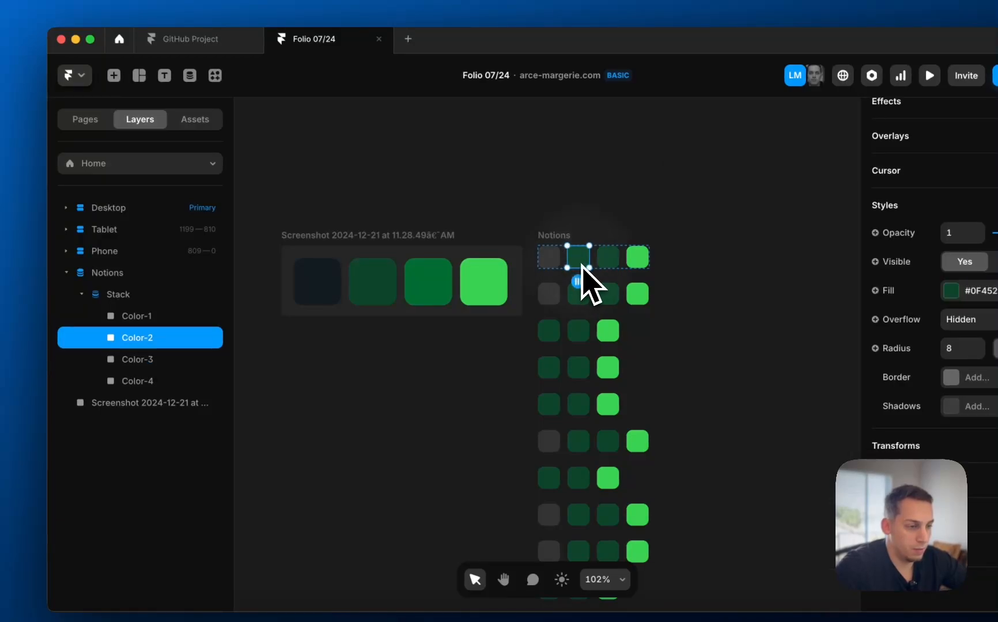
{"action": "key", "text": "BackSpace"}
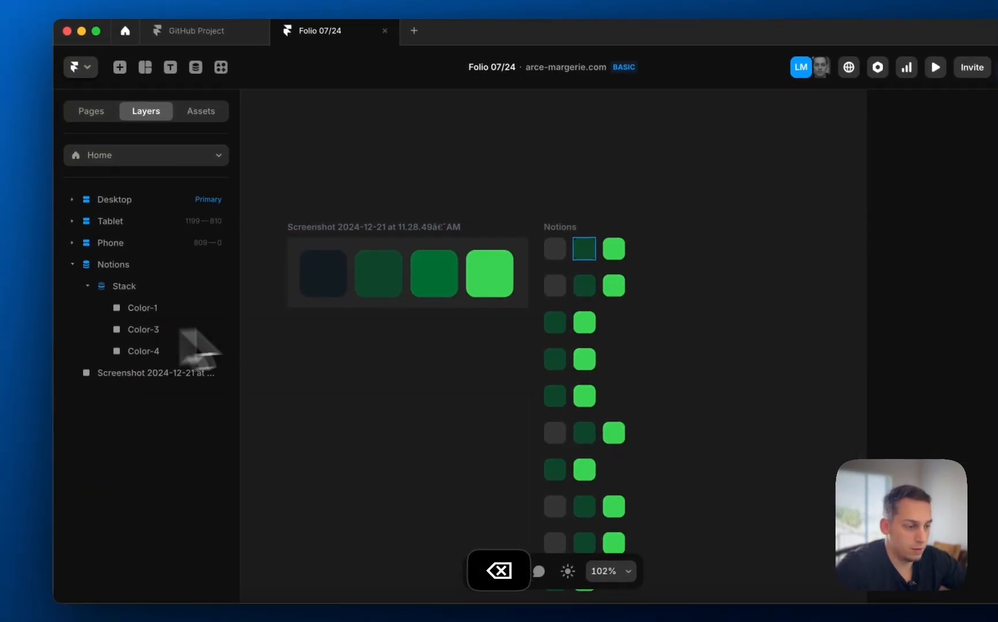
{"action": "scroll", "coordinate": [539, 320], "scroll_direction": "down", "scroll_amount": 15}
{"action": "scroll", "coordinate": [543, 323], "scroll_direction": "down", "scroll_amount": 3}
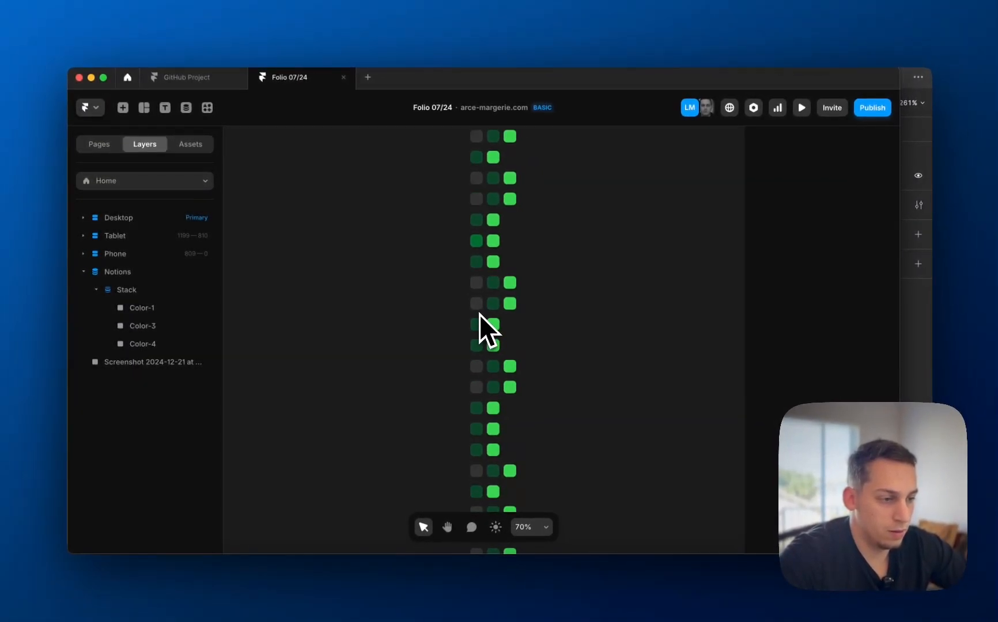
{"action": "scroll", "coordinate": [480, 313], "scroll_direction": "down", "scroll_amount": 10}
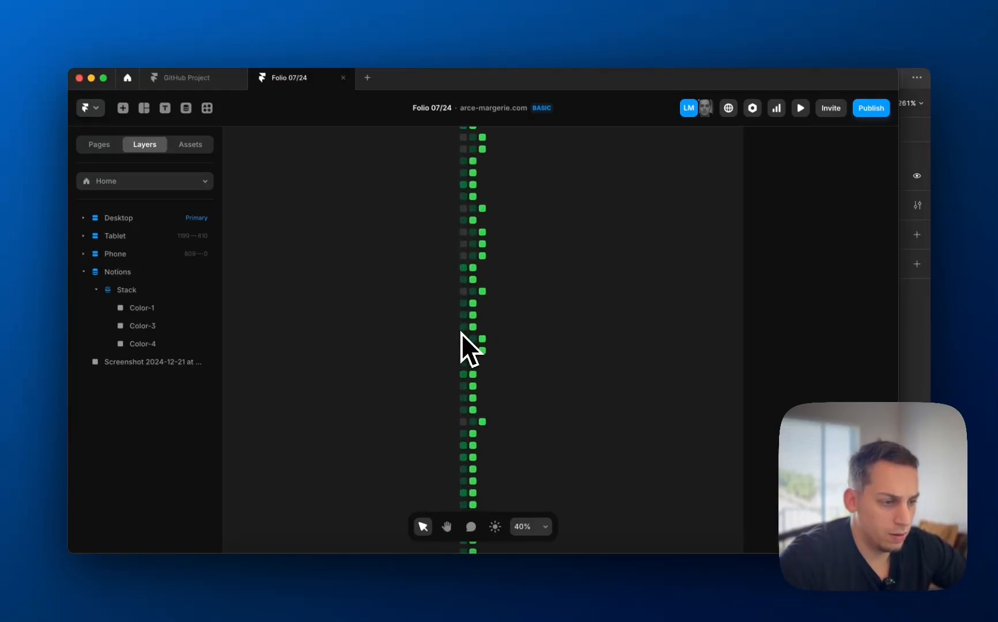
{"action": "scroll", "coordinate": [461, 333], "scroll_direction": "up", "scroll_amount": 5}
{"action": "scroll", "coordinate": [460, 334], "scroll_direction": "down", "scroll_amount": 4}
{"action": "scroll", "coordinate": [461, 333], "scroll_direction": "down", "scroll_amount": 3}
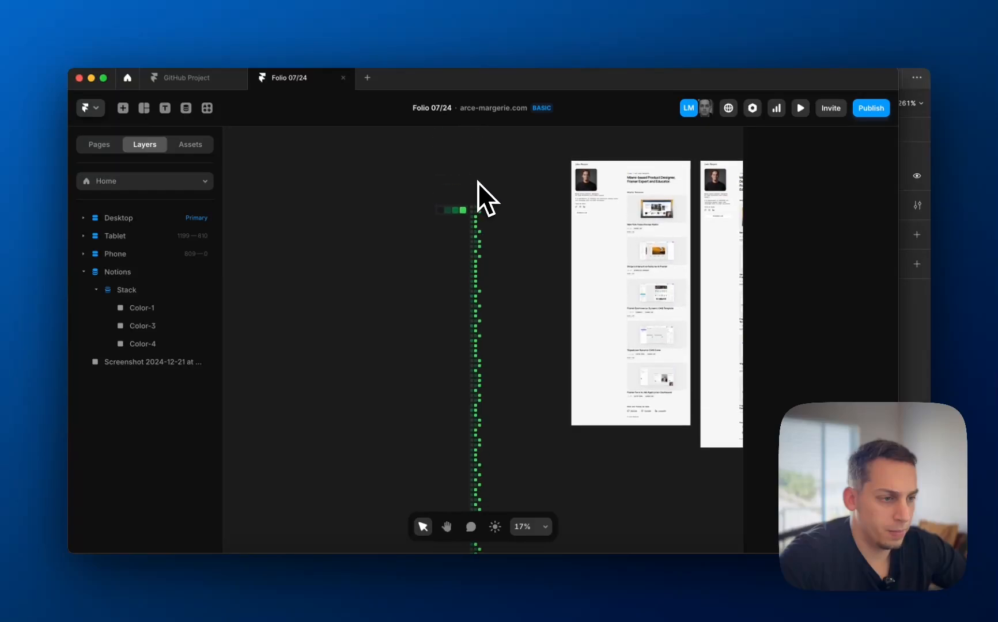
{"action": "scroll", "coordinate": [475, 201], "scroll_direction": "up", "scroll_amount": 10}
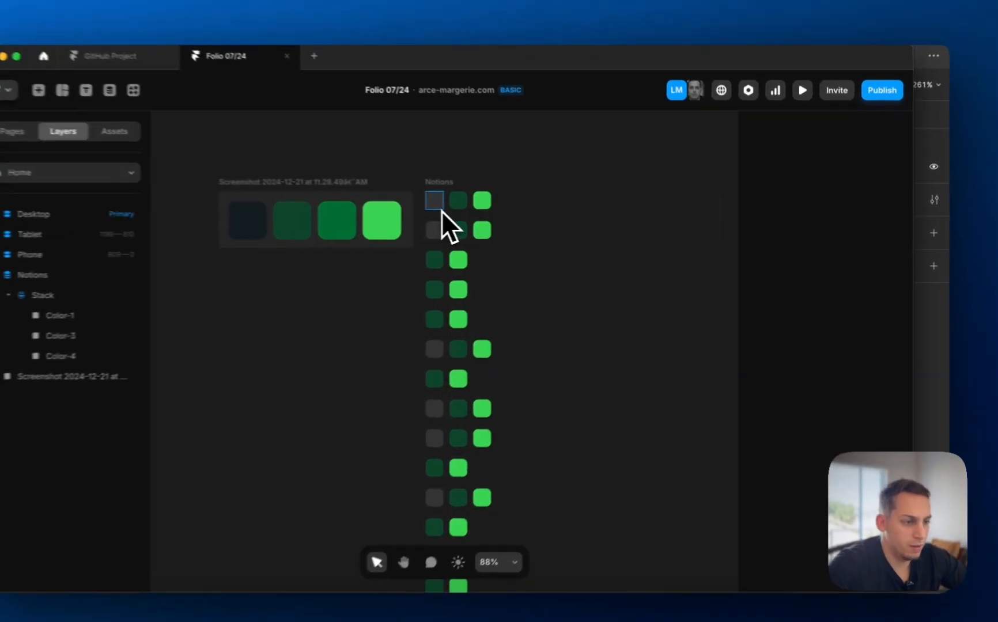
Change the Color-1 square's visibility condition on Session 1 to Is Set.
{"action": "left_click", "coordinate": [482, 201]}
{"action": "scroll", "coordinate": [483, 203], "scroll_direction": "up", "scroll_amount": 5}
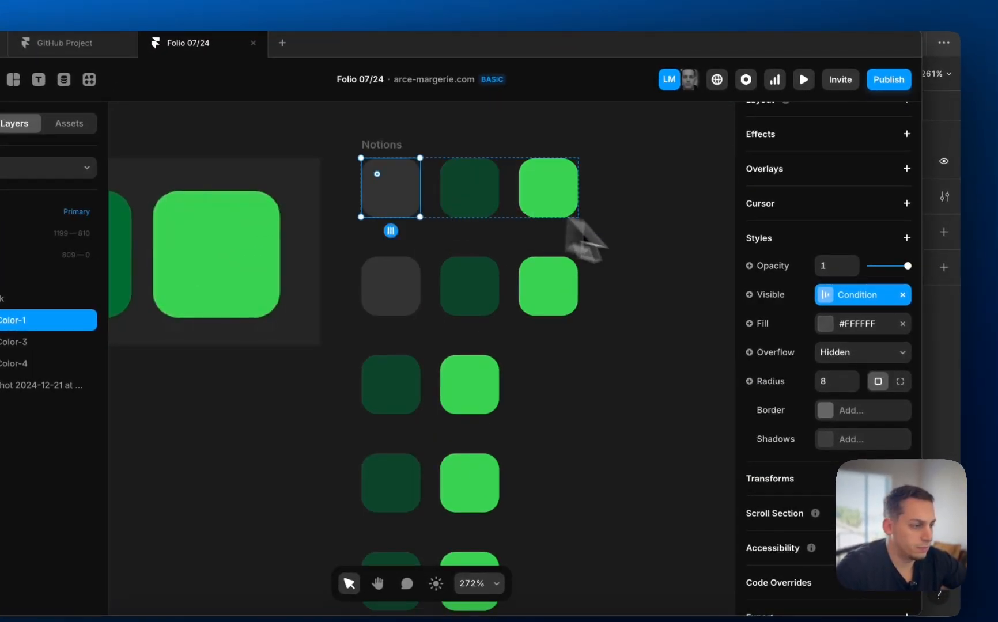
{"action": "left_click", "coordinate": [823, 295]}
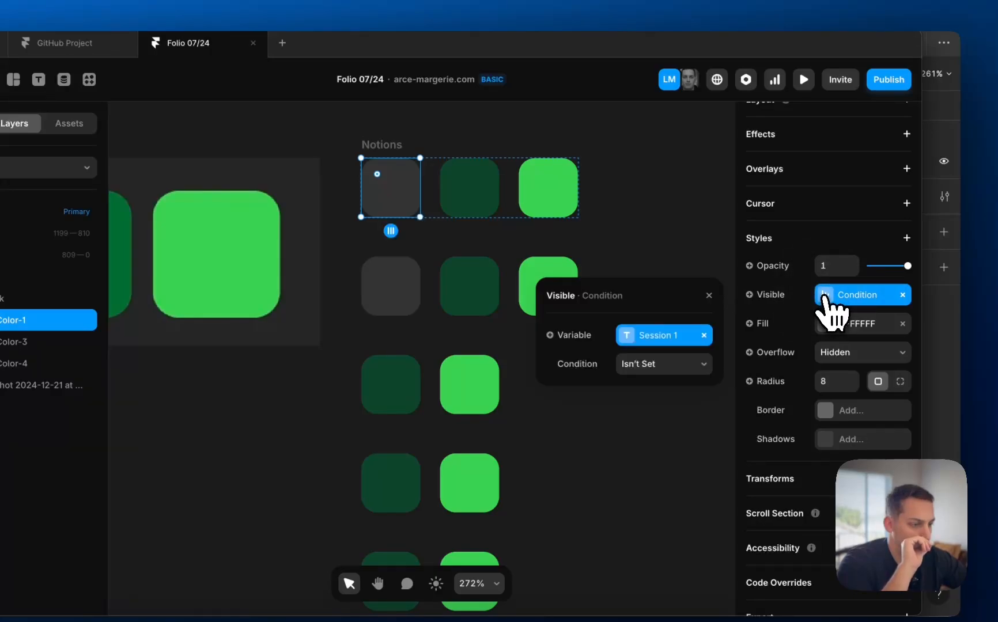
{"action": "left_click", "coordinate": [698, 363]}
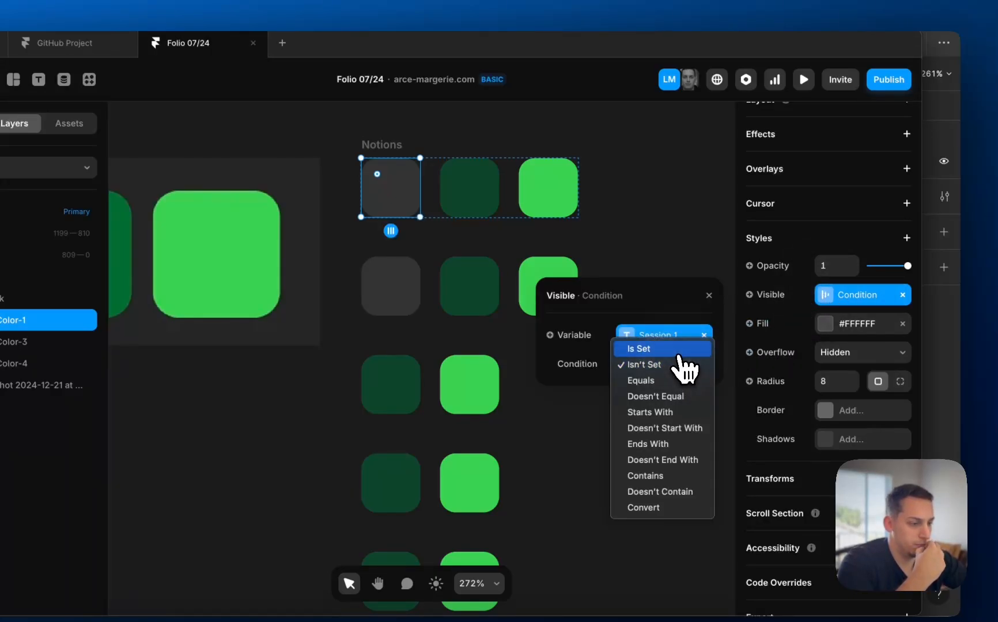
{"action": "left_click", "coordinate": [679, 354]}
{"action": "scroll", "coordinate": [661, 357], "scroll_direction": "right", "scroll_amount": 2}
{"action": "scroll", "coordinate": [525, 263], "scroll_direction": "down", "scroll_amount": 6}
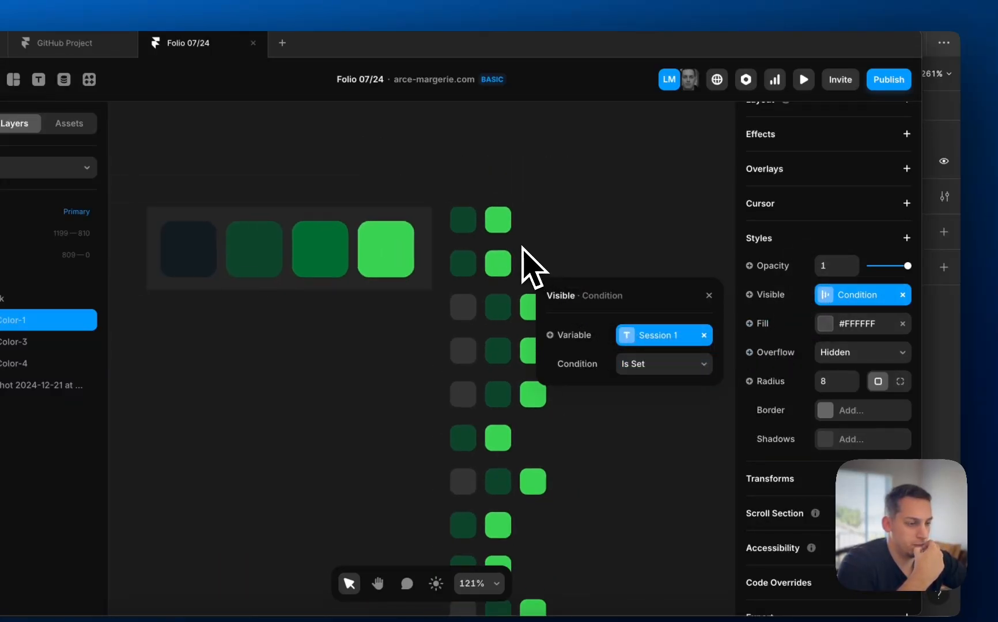
{"action": "scroll", "coordinate": [524, 300], "scroll_direction": "down", "scroll_amount": 1}
{"action": "left_click", "coordinate": [503, 314]}
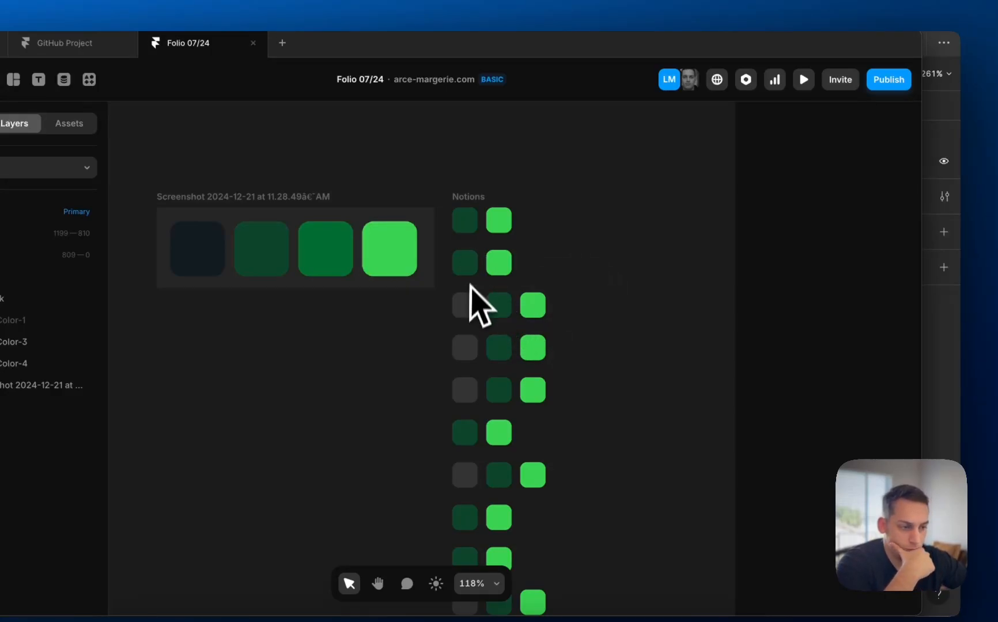
Add a visibility condition to the Color-3 square using the Session 1 field with Isn't Set.
{"action": "left_click", "coordinate": [463, 231]}
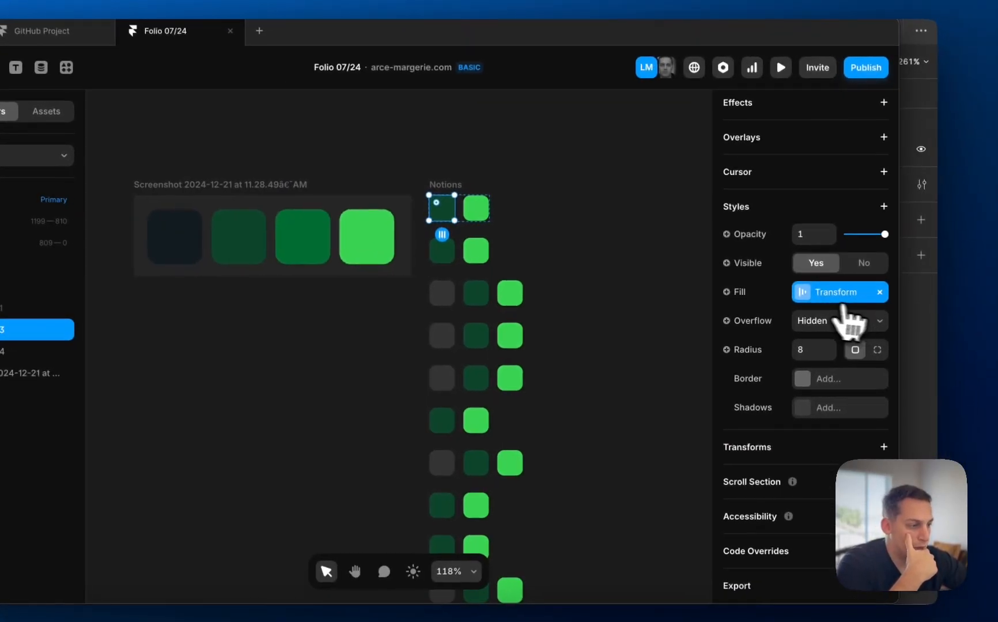
{"action": "scroll", "coordinate": [748, 241], "scroll_direction": "up", "scroll_amount": 3}
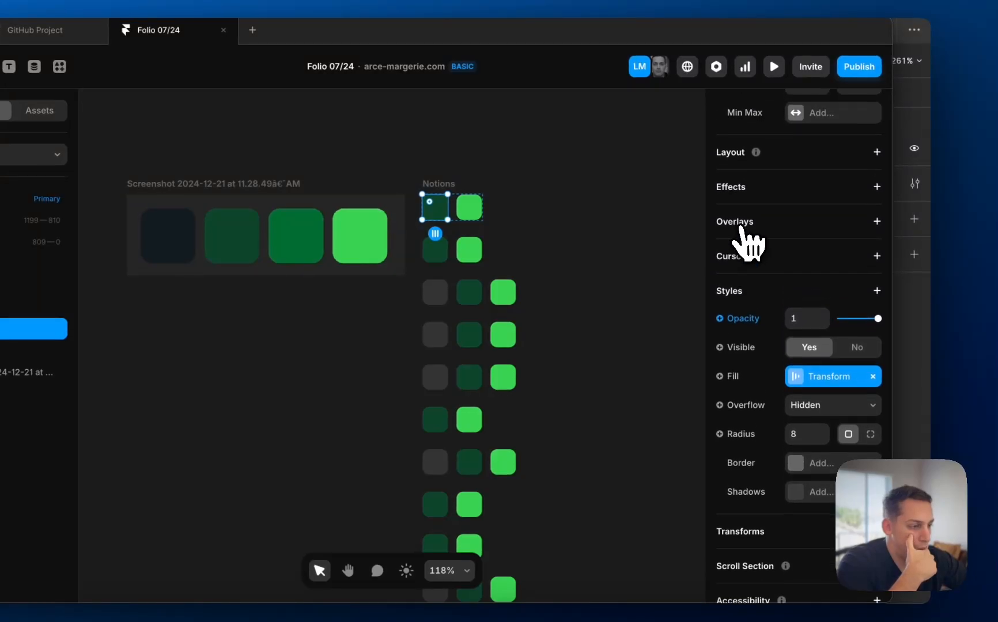
{"action": "left_click", "coordinate": [720, 352]}
{"action": "mouse_move", "coordinate": [731, 389]}
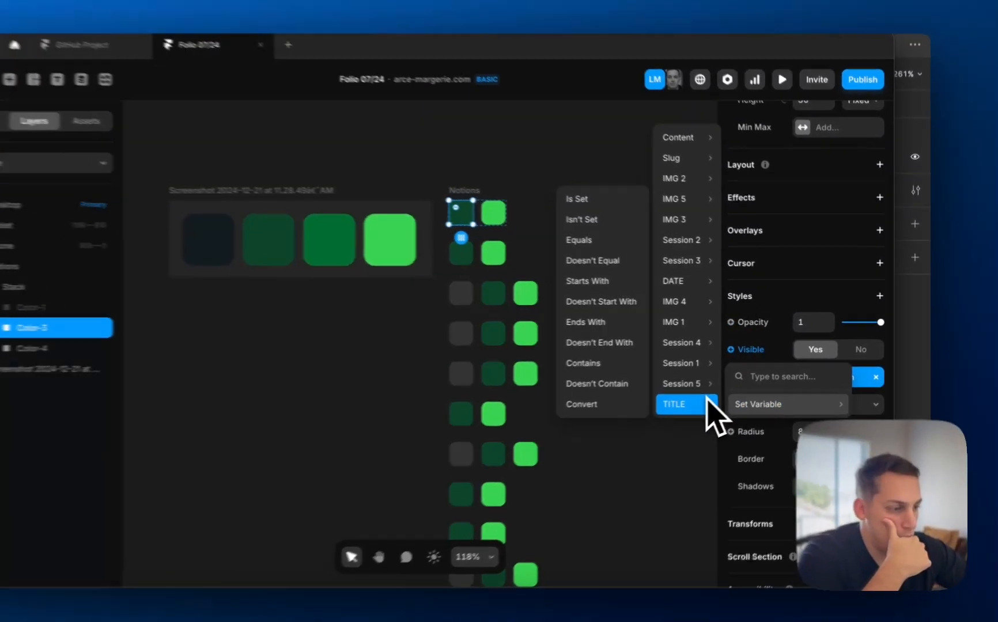
{"action": "mouse_move", "coordinate": [690, 389]}
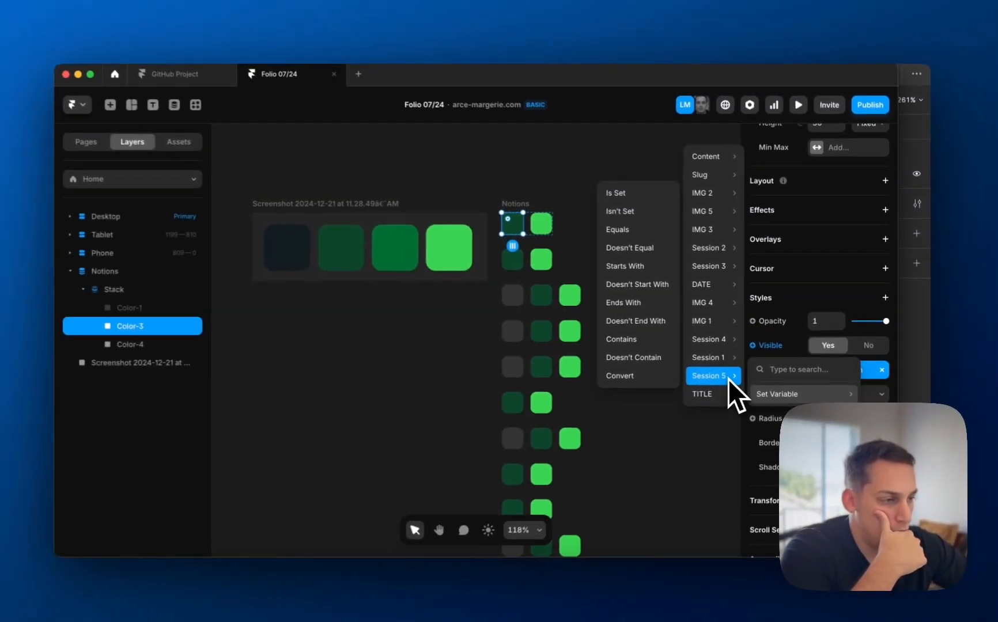
{"action": "mouse_move", "coordinate": [707, 357]}
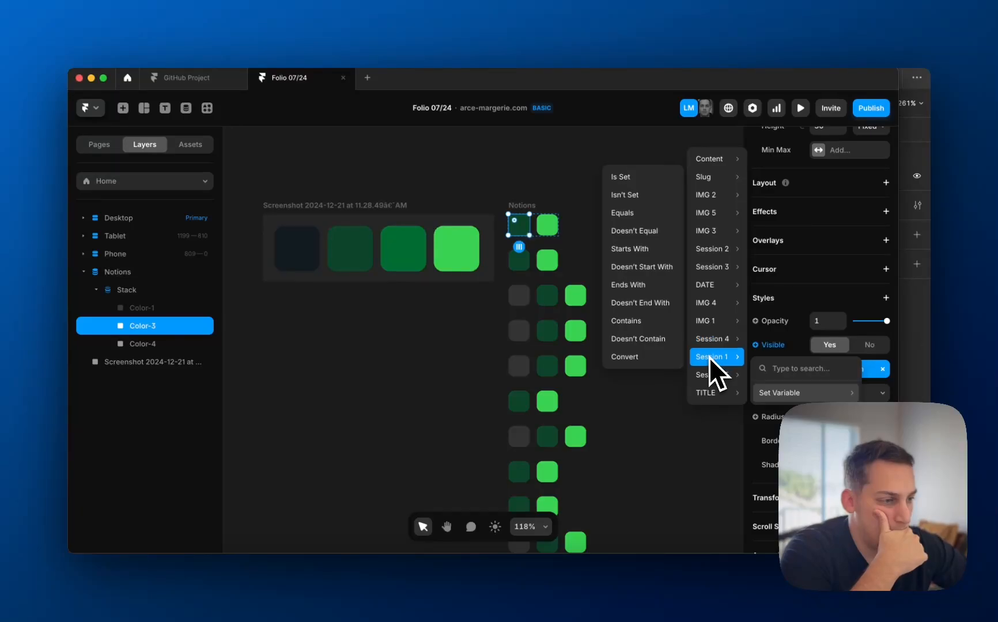
{"action": "left_click", "coordinate": [624, 194]}
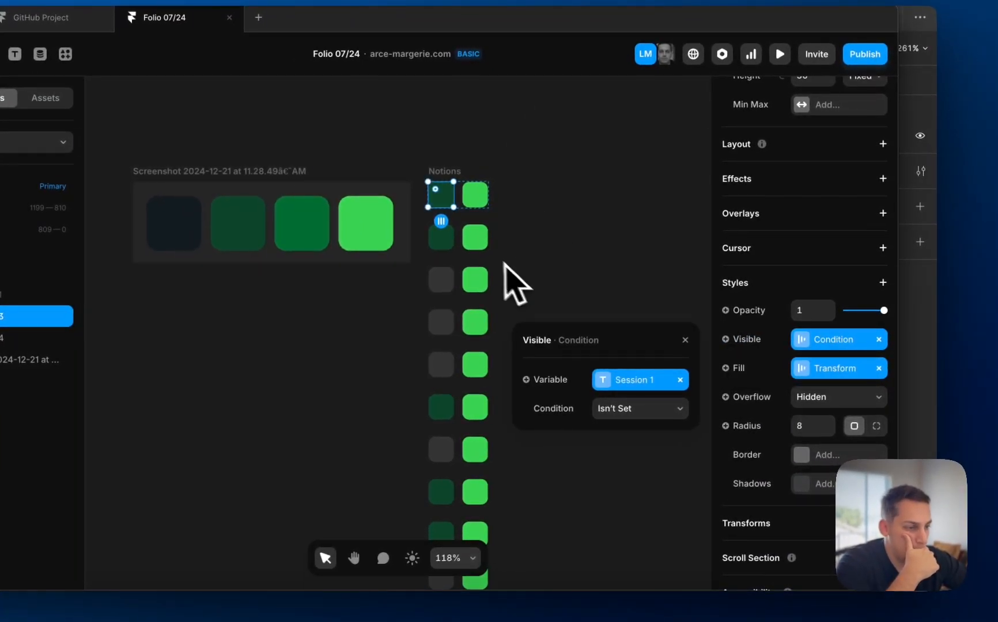
{"action": "left_click", "coordinate": [479, 204]}
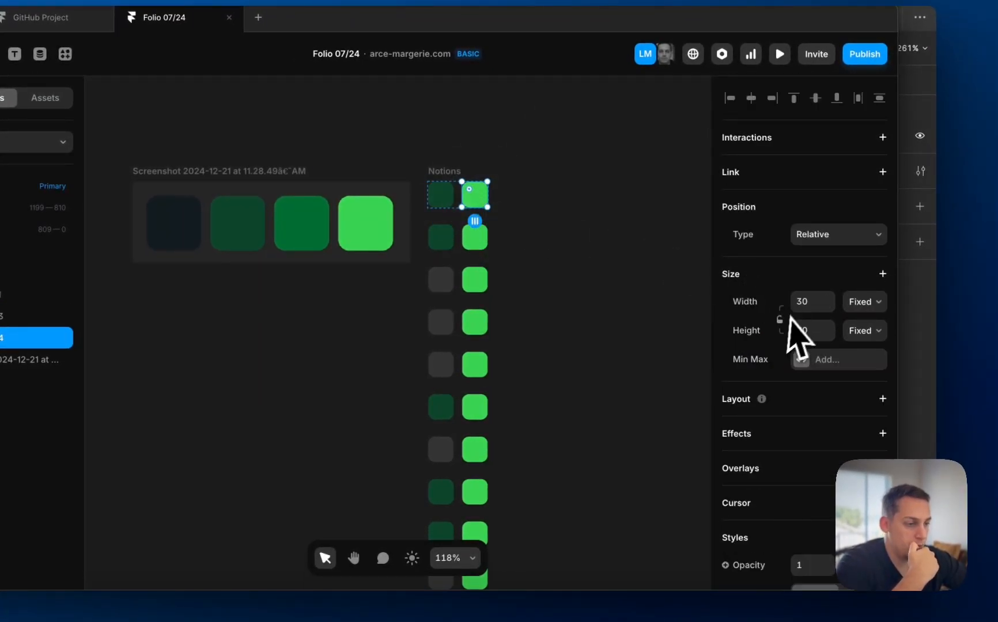
{"action": "scroll", "coordinate": [750, 335], "scroll_direction": "down", "scroll_amount": 1}
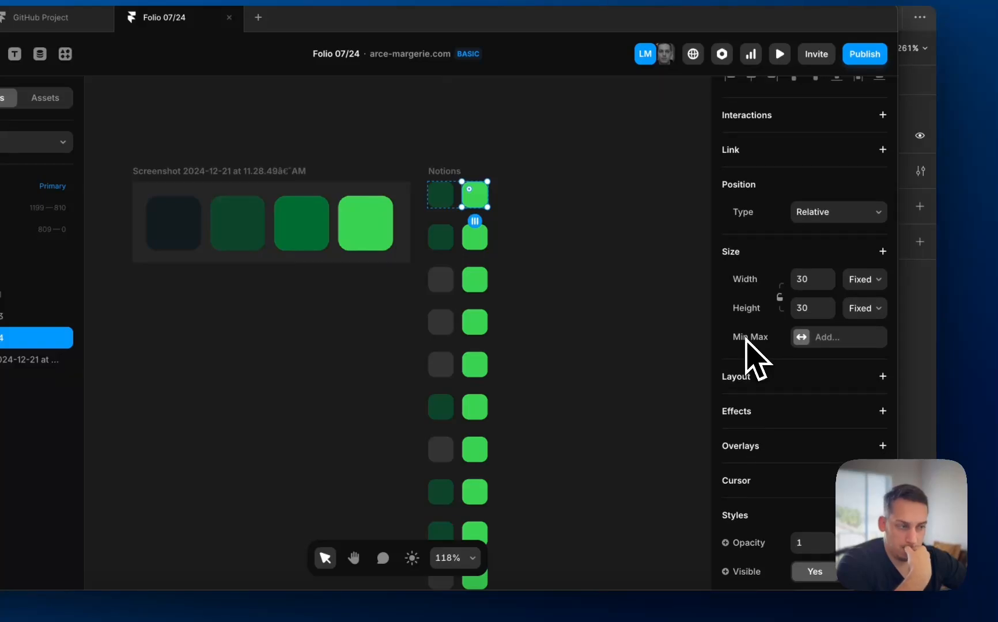
{"action": "scroll", "coordinate": [744, 343], "scroll_direction": "down", "scroll_amount": 3}
{"action": "left_click", "coordinate": [727, 496]}
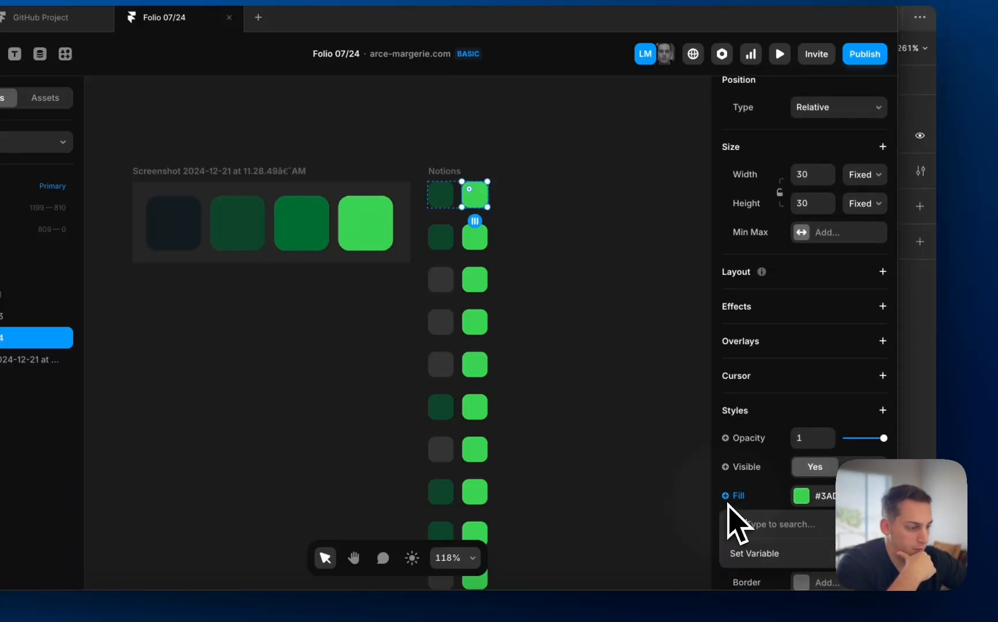
{"action": "mouse_move", "coordinate": [749, 554]}
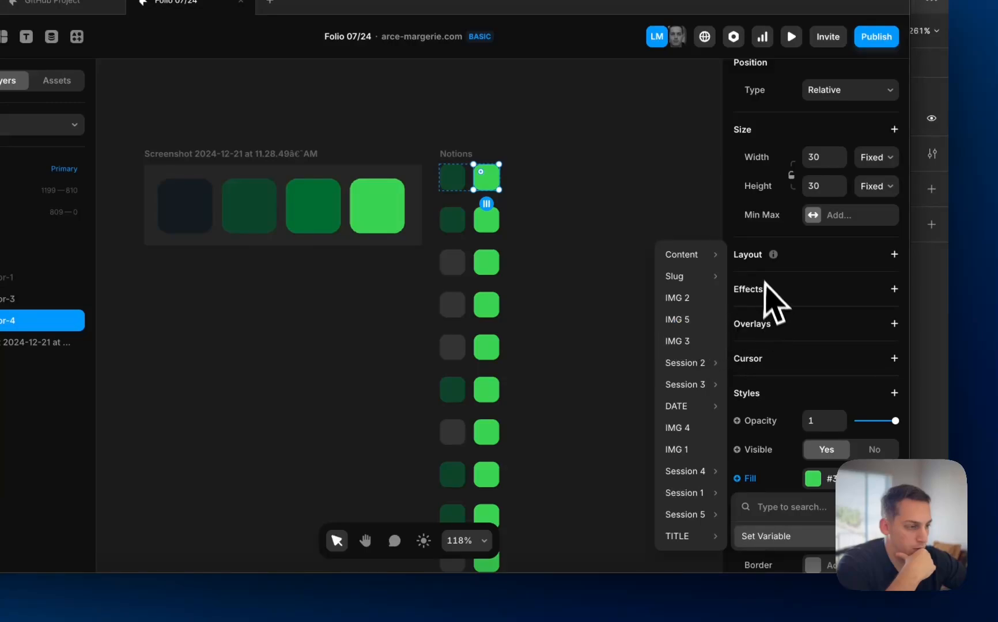
{"action": "left_click", "coordinate": [739, 234]}
Inspect the Color-3 square's visibility condition and the fields available as its variable.
{"action": "left_click", "coordinate": [454, 180]}
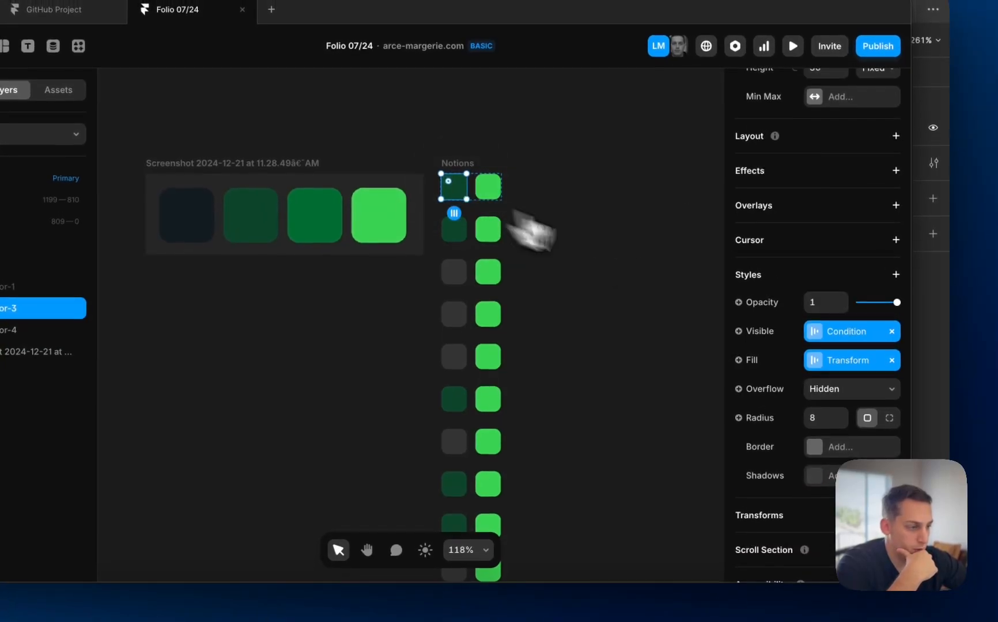
{"action": "left_click", "coordinate": [742, 332]}
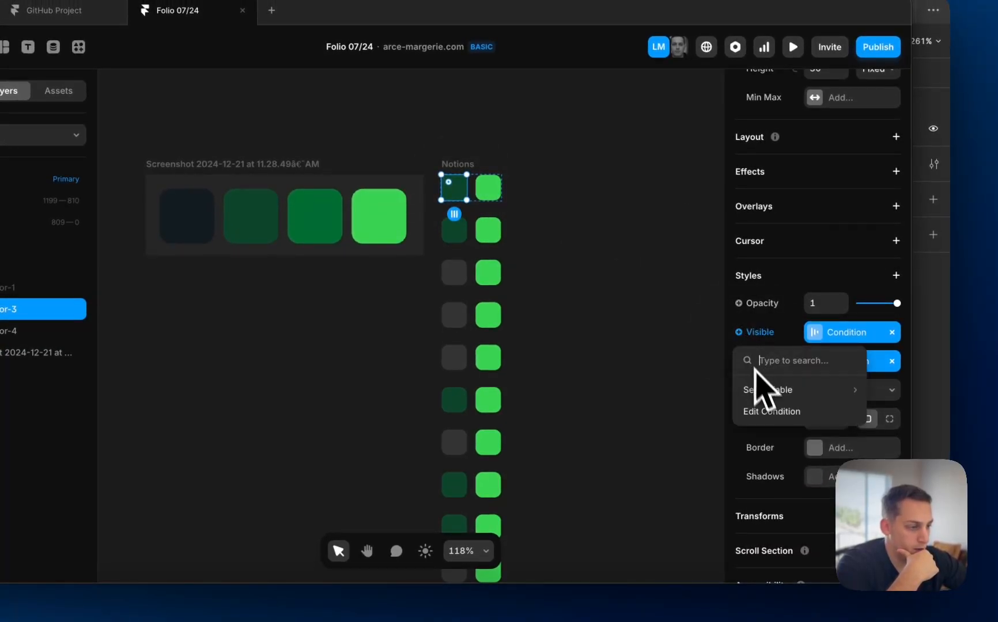
{"action": "left_click", "coordinate": [760, 410]}
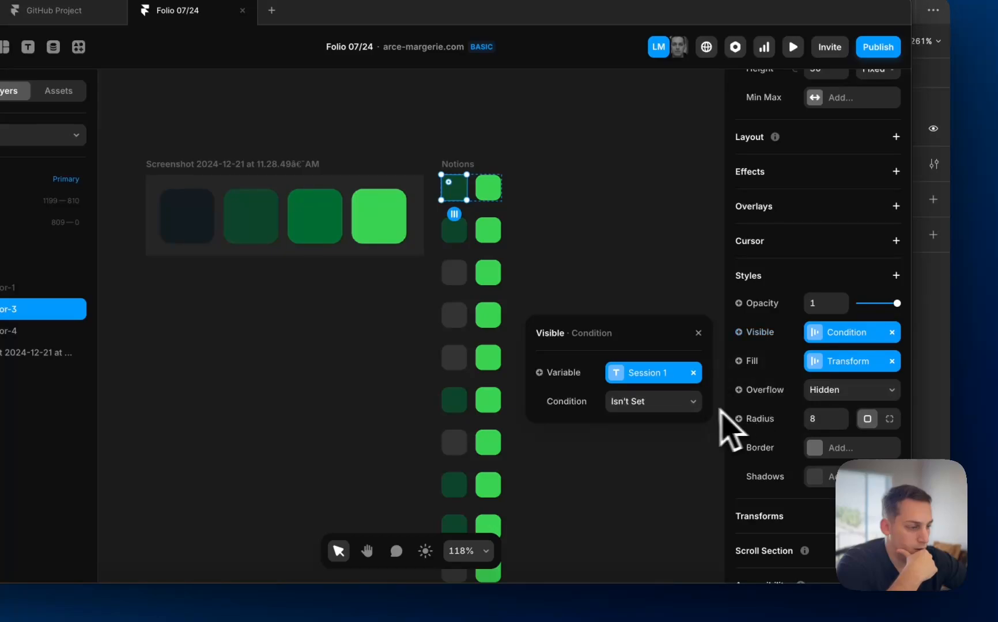
{"action": "left_click", "coordinate": [542, 374]}
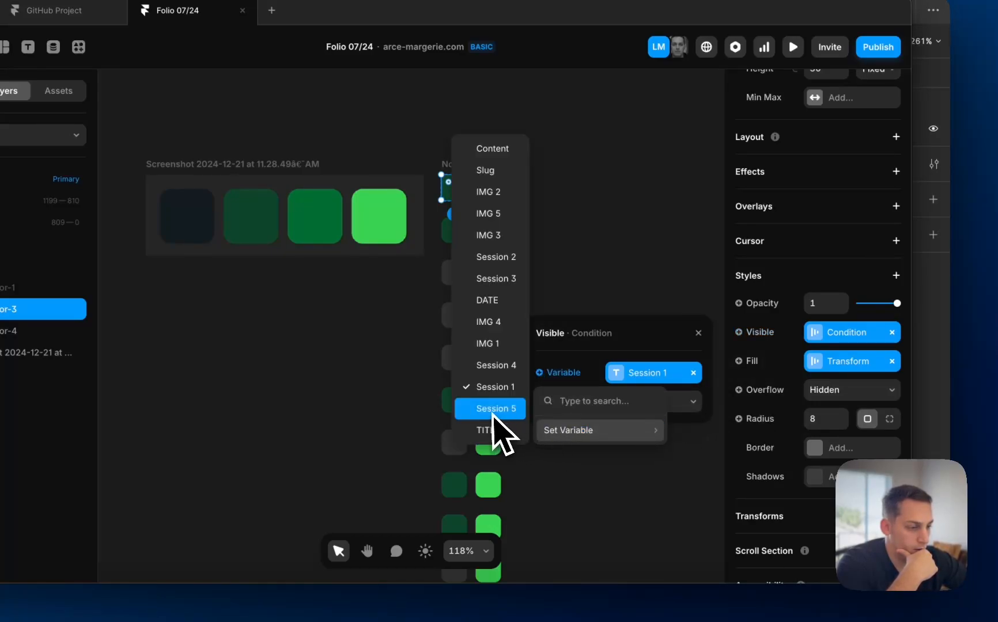
{"action": "left_click", "coordinate": [628, 332]}
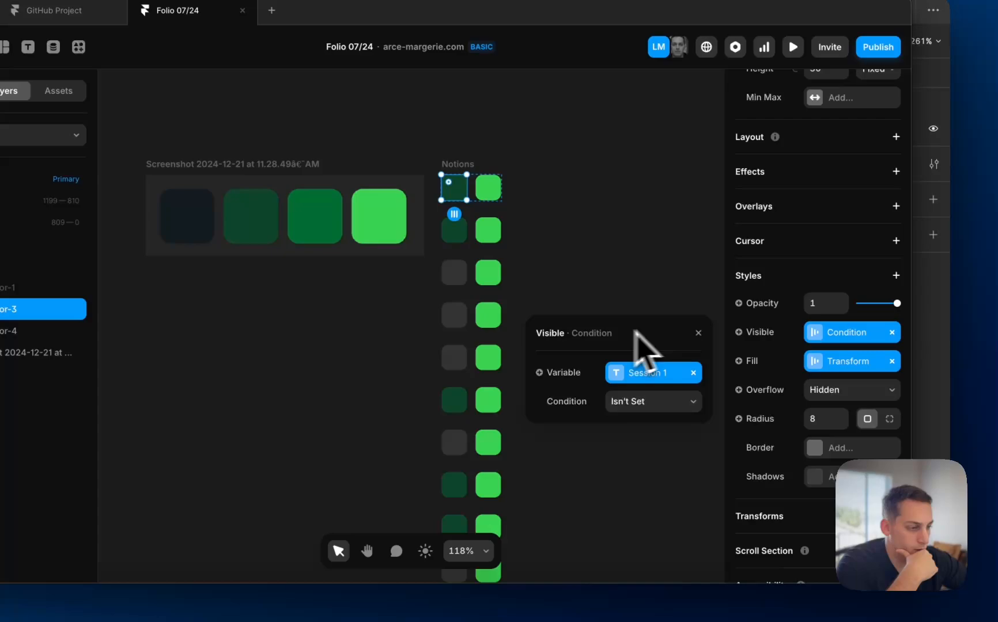
{"action": "left_click", "coordinate": [698, 334]}
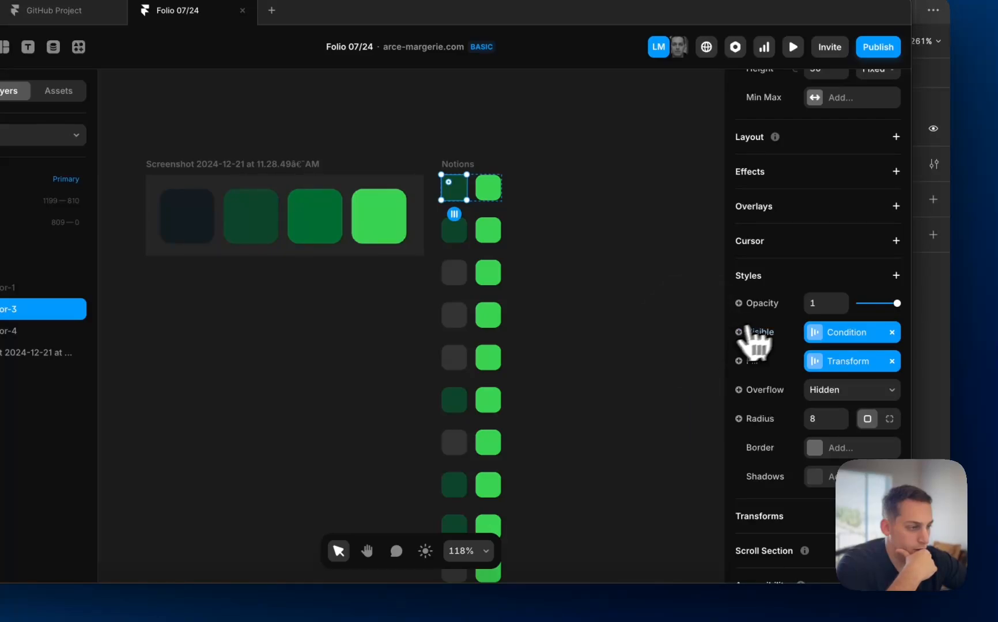
Open the Color-3 square's fill transform for editing and examine the square colours throughout the Notions list.
{"action": "scroll", "coordinate": [770, 325], "scroll_direction": "up", "scroll_amount": 1}
{"action": "left_click", "coordinate": [742, 411]}
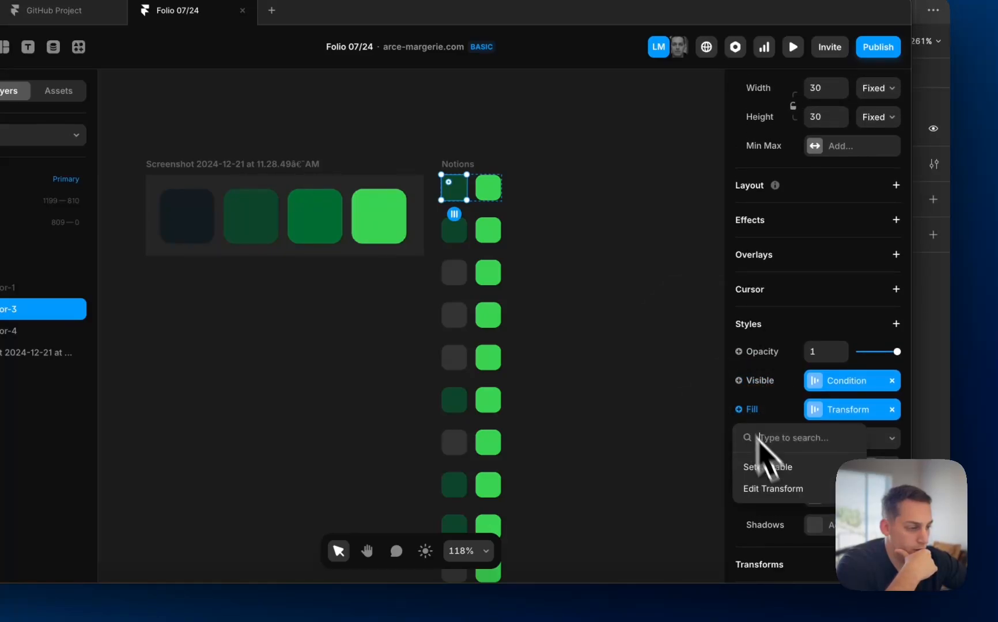
{"action": "left_click", "coordinate": [785, 488]}
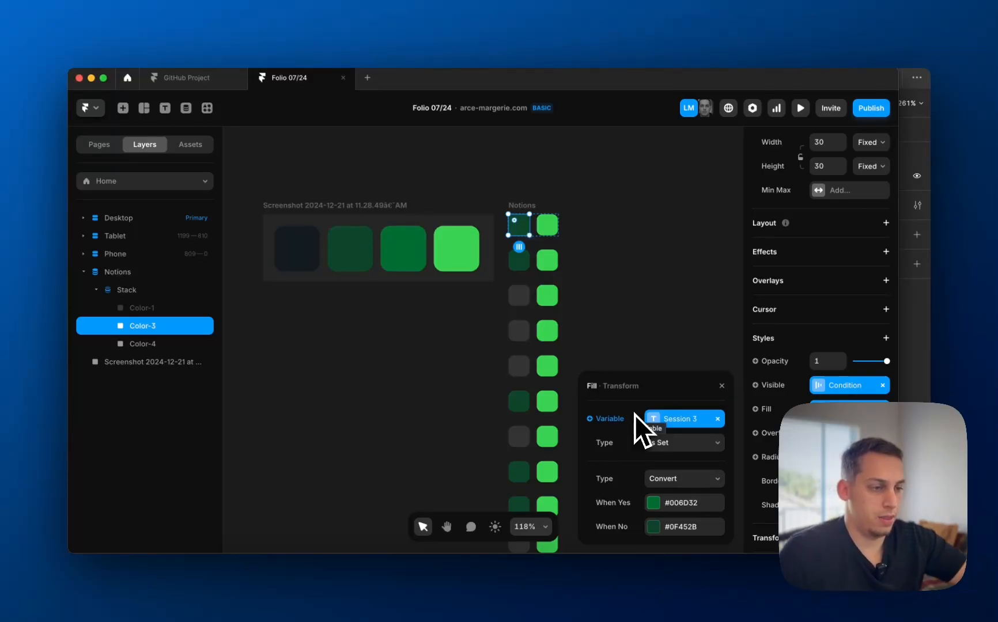
{"action": "scroll", "coordinate": [542, 259], "scroll_direction": "down", "scroll_amount": 5}
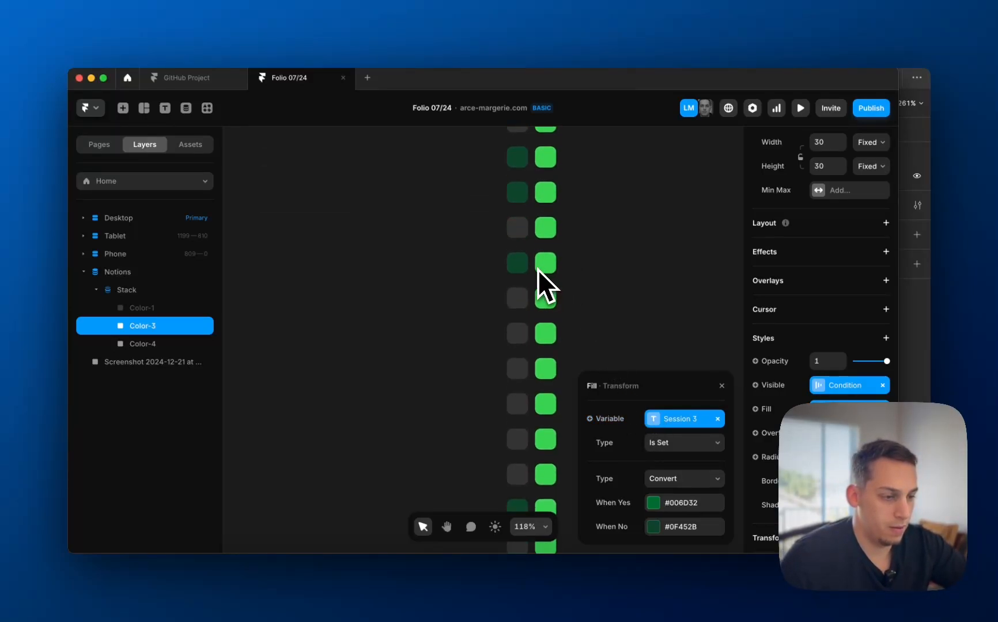
{"action": "scroll", "coordinate": [538, 267], "scroll_direction": "up", "scroll_amount": 5}
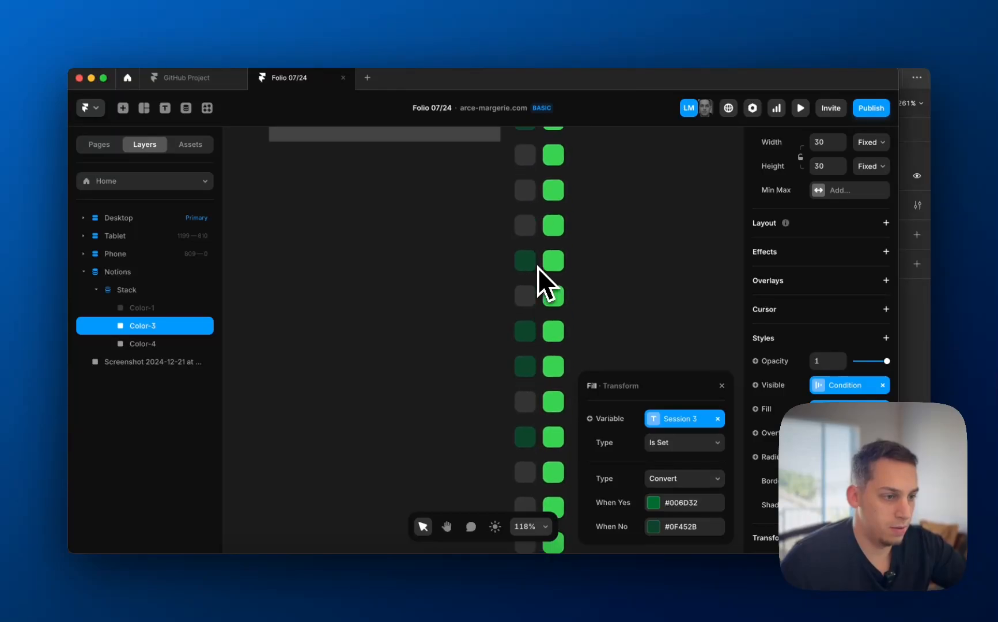
{"action": "scroll", "coordinate": [538, 268], "scroll_direction": "down", "scroll_amount": 5}
{"action": "scroll", "coordinate": [539, 268], "scroll_direction": "down", "scroll_amount": 10}
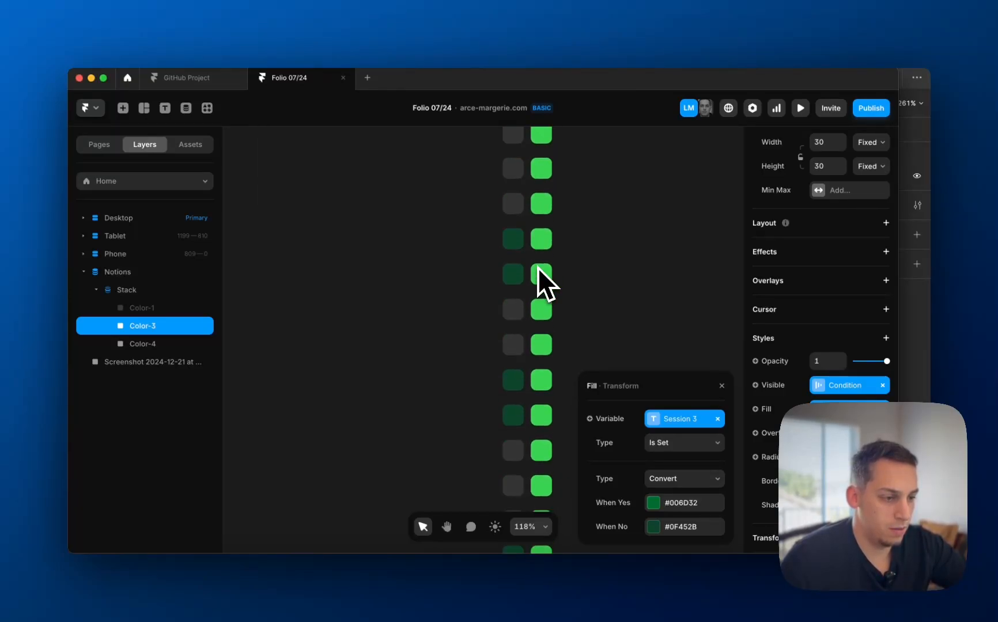
{"action": "scroll", "coordinate": [538, 268], "scroll_direction": "down", "scroll_amount": 10}
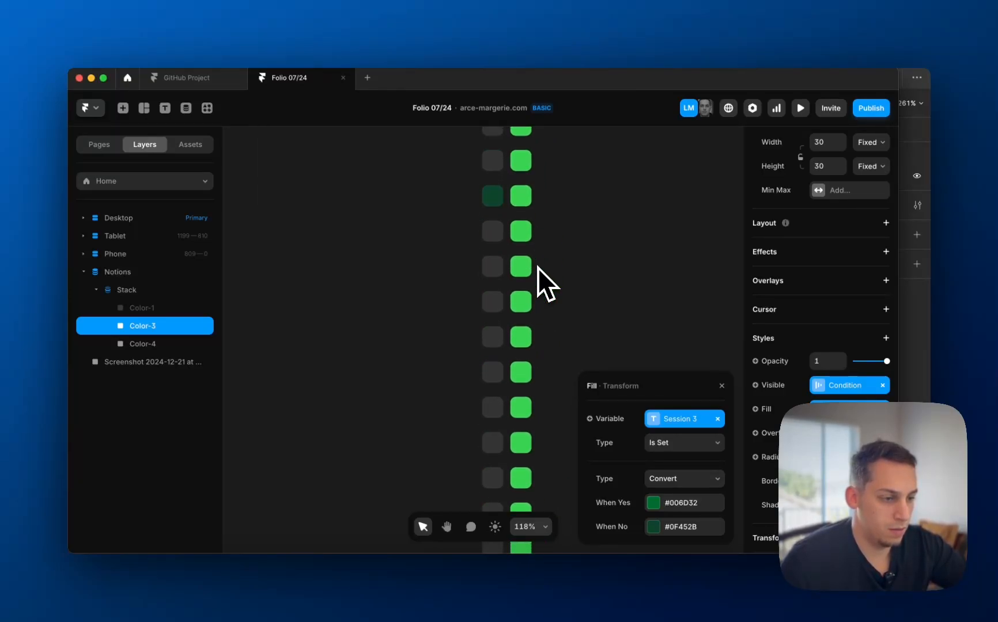
Change the Color-3 square's fill transform on Session 3 to Contains with the value "test".
{"action": "scroll", "coordinate": [538, 268], "scroll_direction": "up", "scroll_amount": 10}
{"action": "scroll", "coordinate": [538, 268], "scroll_direction": "down", "scroll_amount": 10}
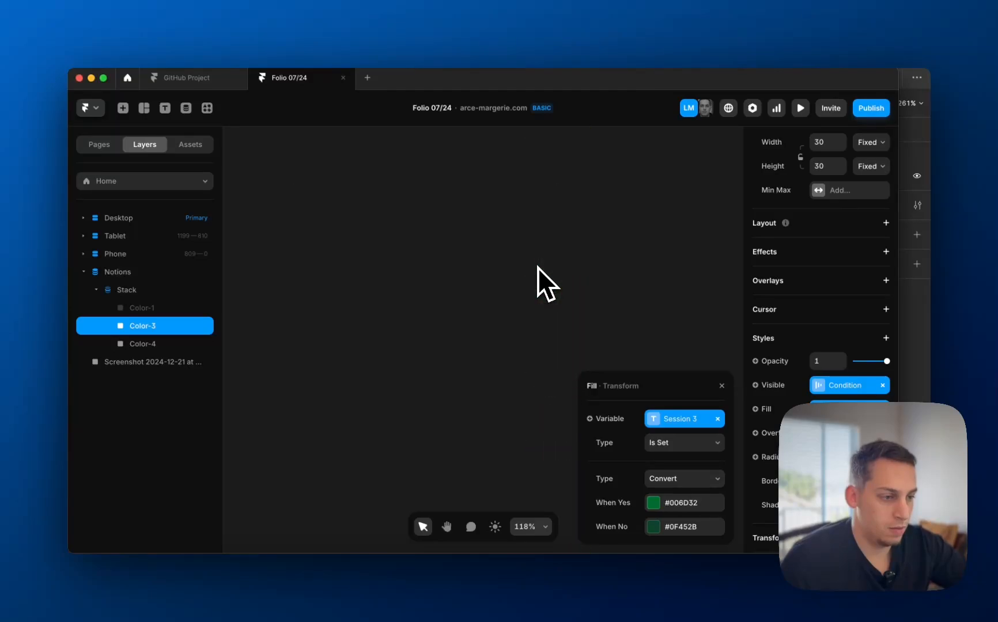
{"action": "scroll", "coordinate": [538, 268], "scroll_direction": "down", "scroll_amount": 8}
{"action": "scroll", "coordinate": [539, 266], "scroll_direction": "up", "scroll_amount": 1}
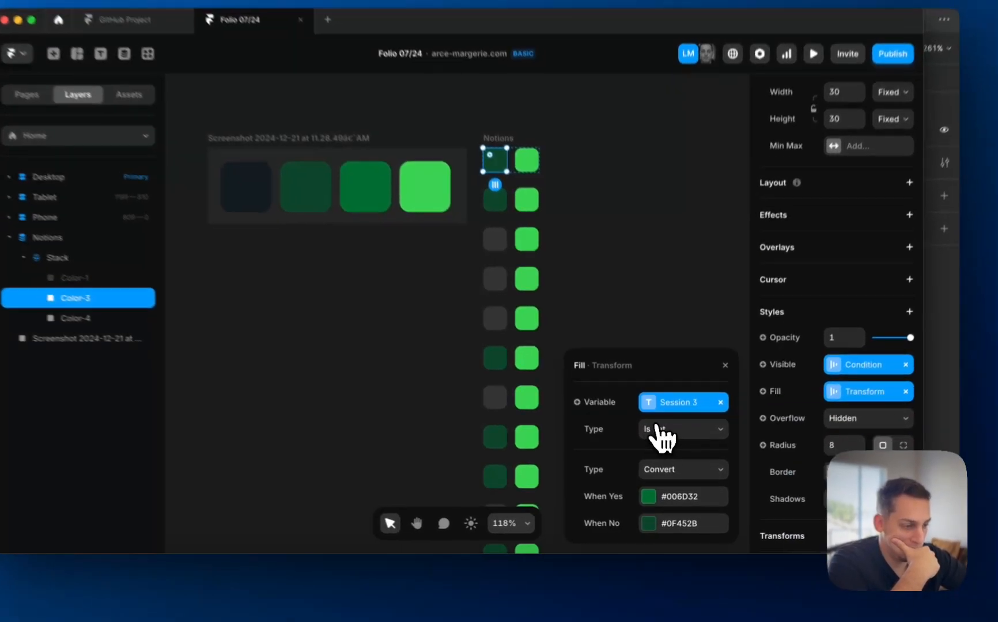
{"action": "left_click", "coordinate": [659, 444]}
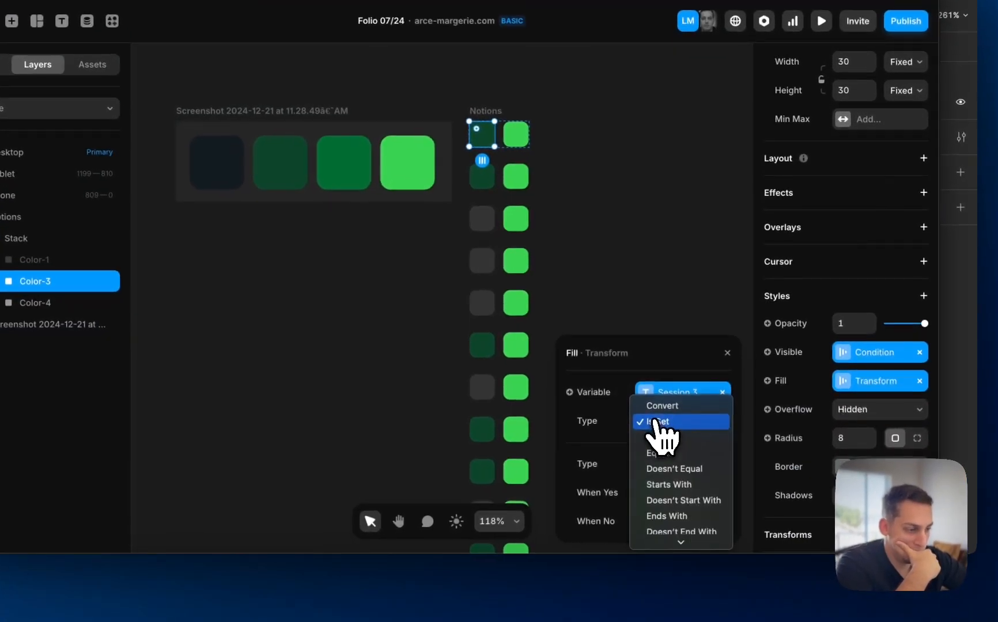
{"action": "scroll", "coordinate": [651, 475], "scroll_direction": "down", "scroll_amount": 2}
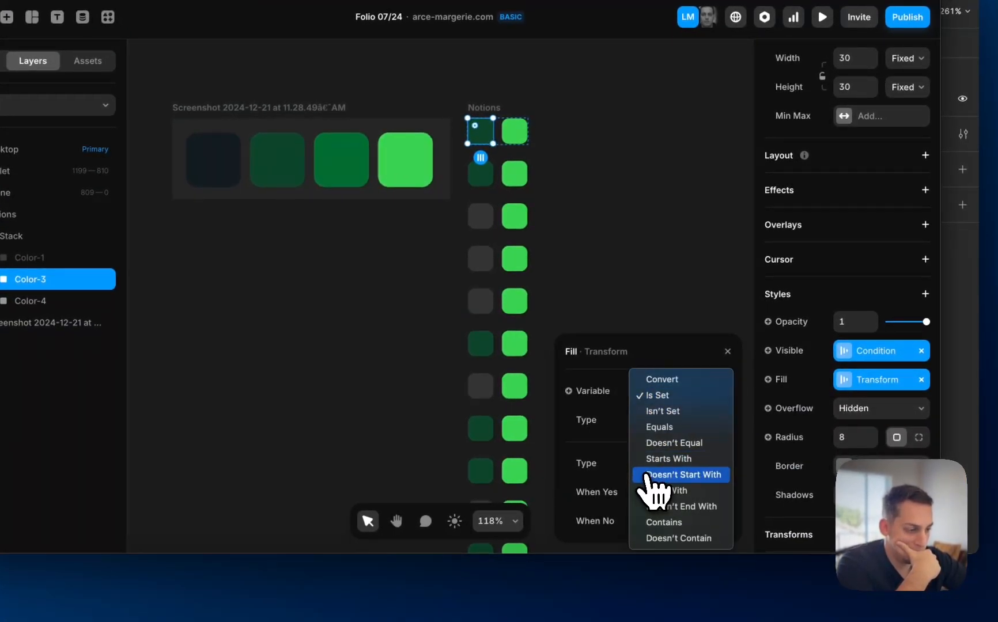
{"action": "left_click", "coordinate": [667, 525]}
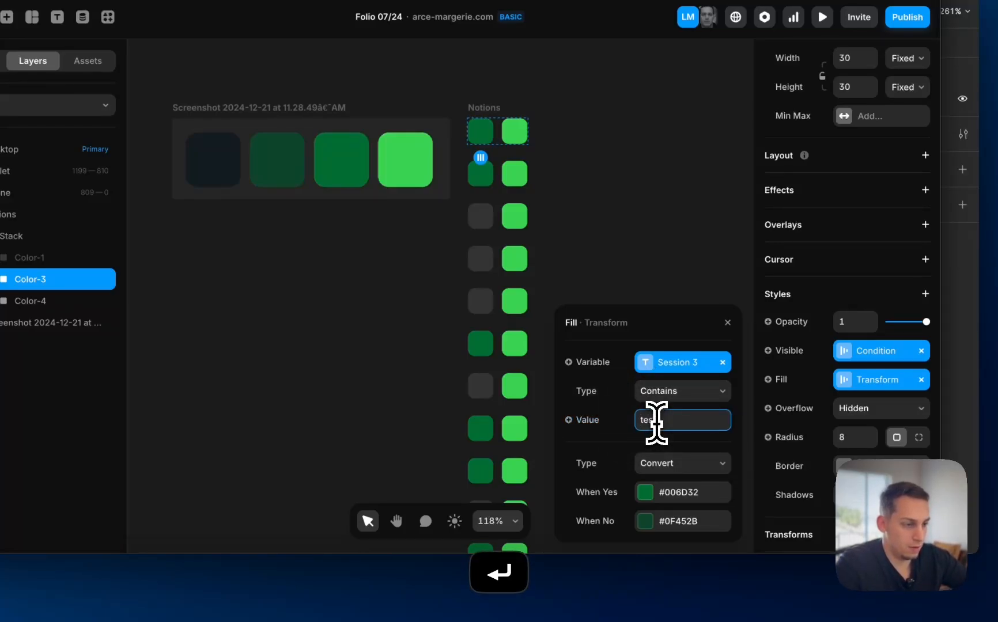
{"action": "key", "text": "Return"}
Examine which Color-3 squares change colour along the Notions list under the Contains fill transform.
{"action": "scroll", "coordinate": [520, 412], "scroll_direction": "down", "scroll_amount": 15}
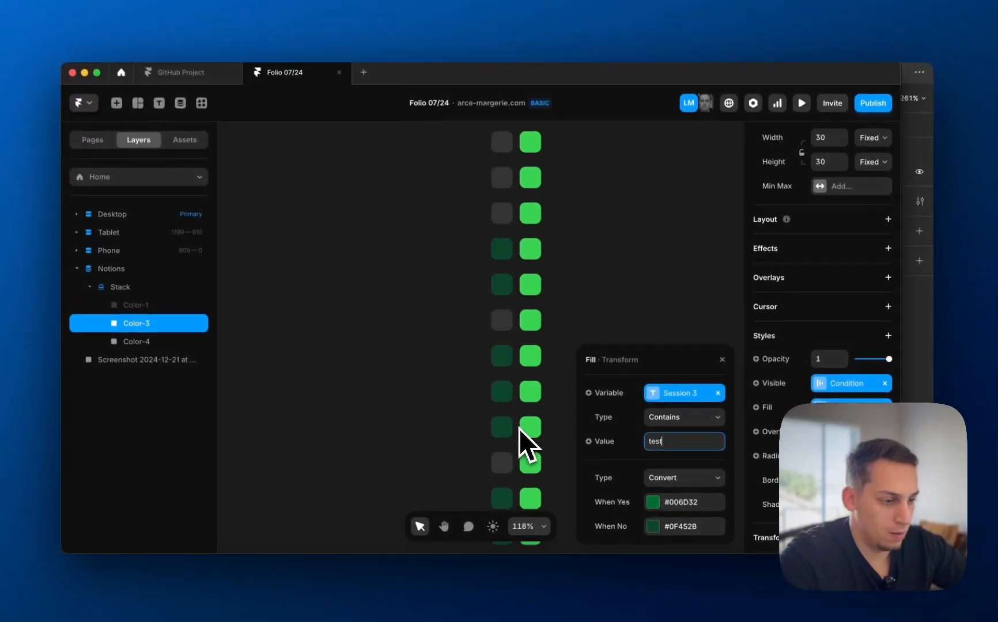
{"action": "scroll", "coordinate": [521, 429], "scroll_direction": "down", "scroll_amount": 15}
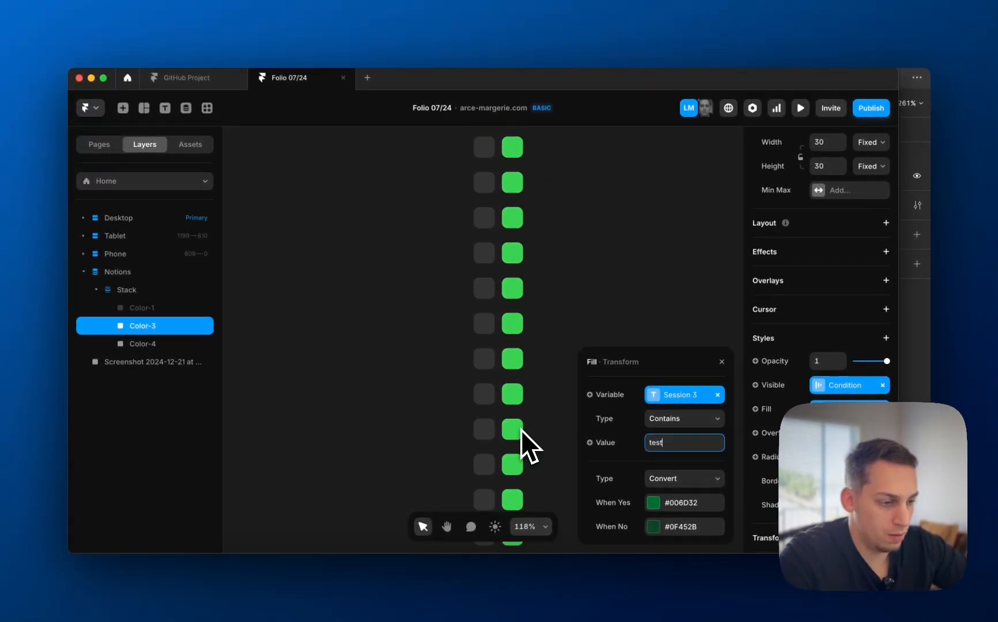
{"action": "scroll", "coordinate": [520, 430], "scroll_direction": "down", "scroll_amount": 5}
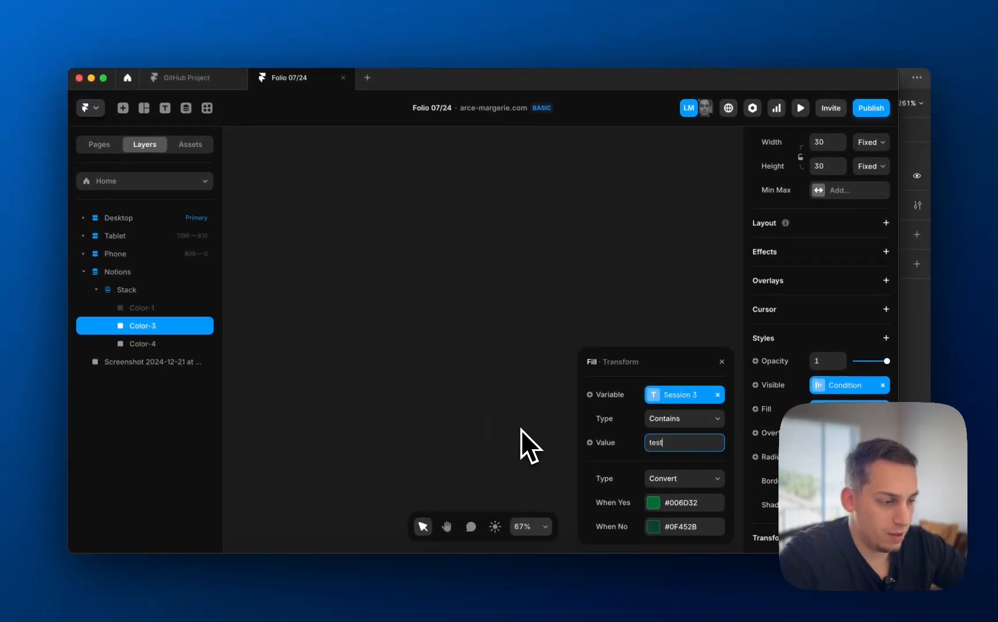
{"action": "scroll", "coordinate": [521, 430], "scroll_direction": "up", "scroll_amount": 10}
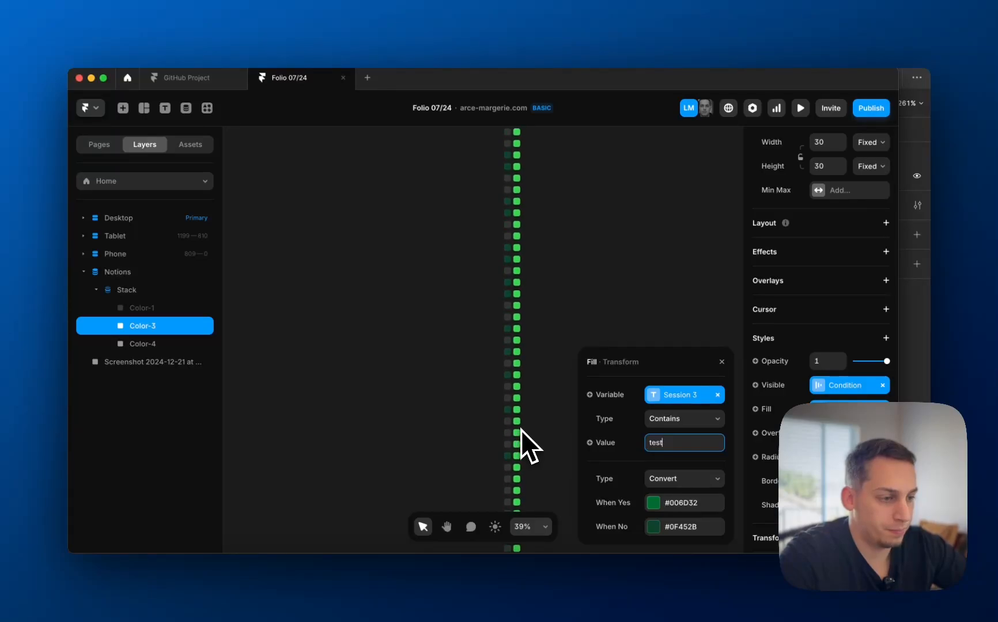
{"action": "scroll", "coordinate": [521, 429], "scroll_direction": "up", "scroll_amount": 3}
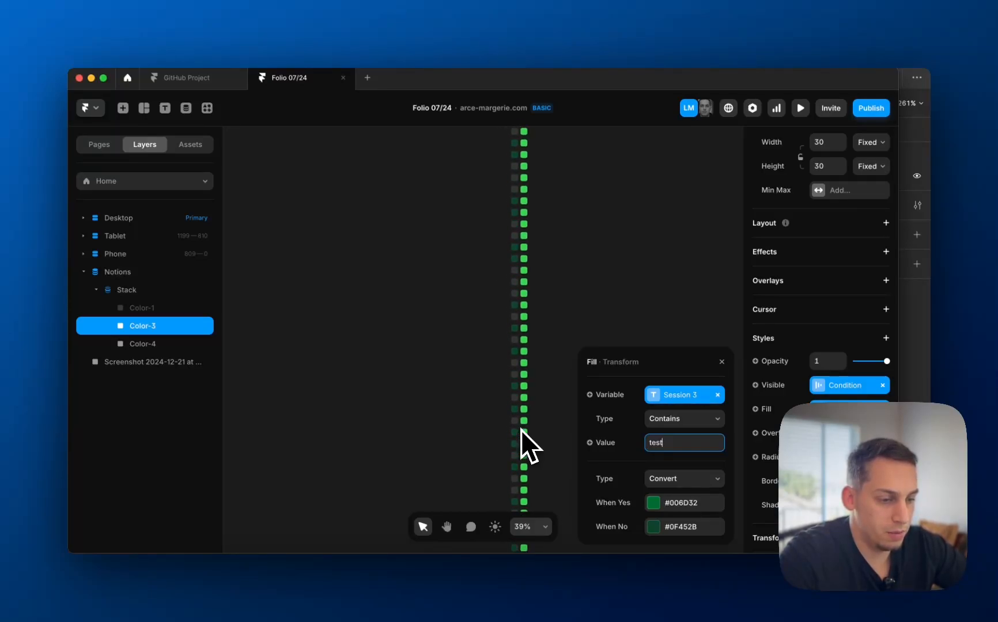
{"action": "scroll", "coordinate": [521, 430], "scroll_direction": "up", "scroll_amount": 8}
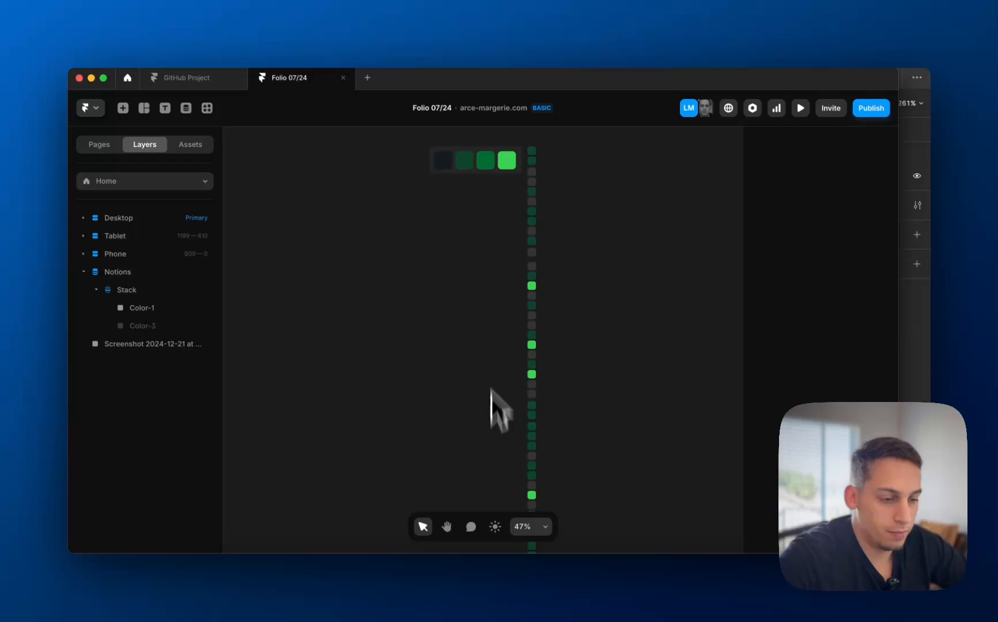
Compare the single column of Color-1 and Color-3 squares throughout the Notions list with the reference colour palette.
{"action": "scroll", "coordinate": [488, 264], "scroll_direction": "up", "scroll_amount": 3}
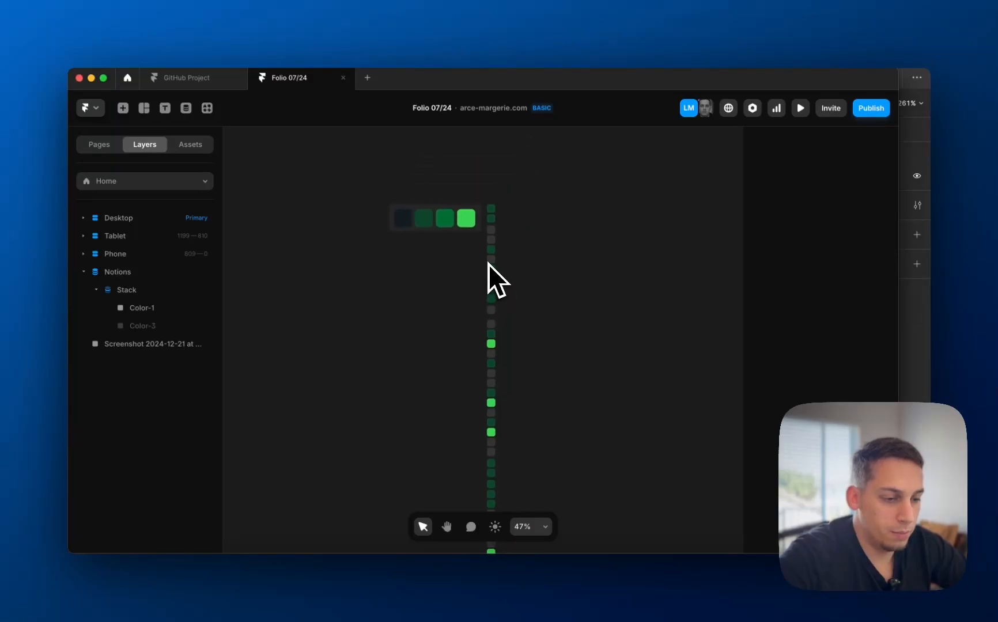
{"action": "scroll", "coordinate": [476, 216], "scroll_direction": "up", "scroll_amount": 5}
{"action": "scroll", "coordinate": [476, 219], "scroll_direction": "down", "scroll_amount": 5}
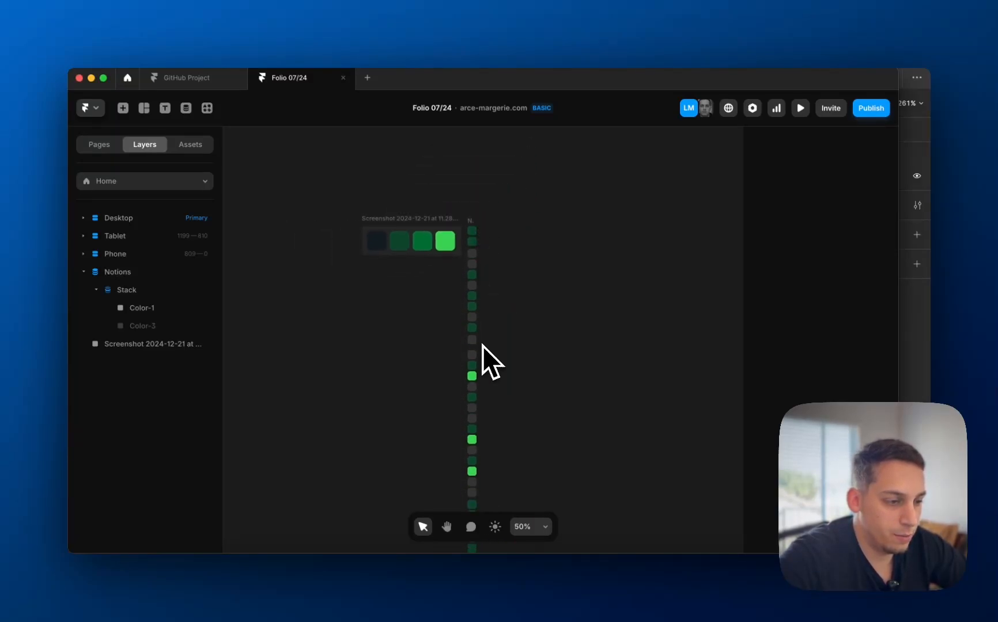
{"action": "scroll", "coordinate": [476, 350], "scroll_direction": "down", "scroll_amount": 3}
{"action": "scroll", "coordinate": [471, 353], "scroll_direction": "down", "scroll_amount": 4}
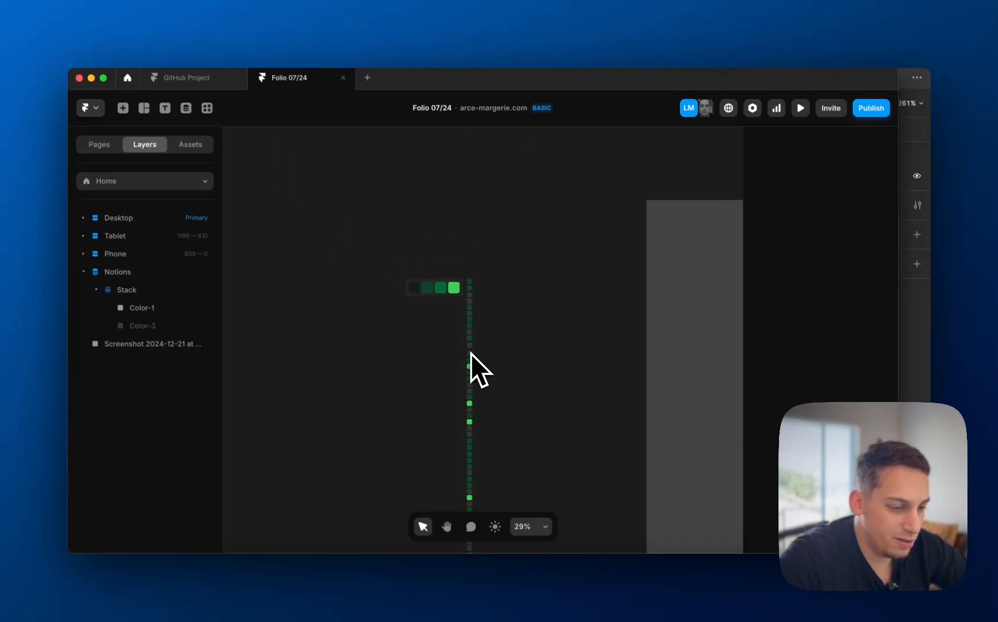
{"action": "scroll", "coordinate": [471, 353], "scroll_direction": "down", "scroll_amount": 3}
{"action": "scroll", "coordinate": [471, 354], "scroll_direction": "down", "scroll_amount": 5}
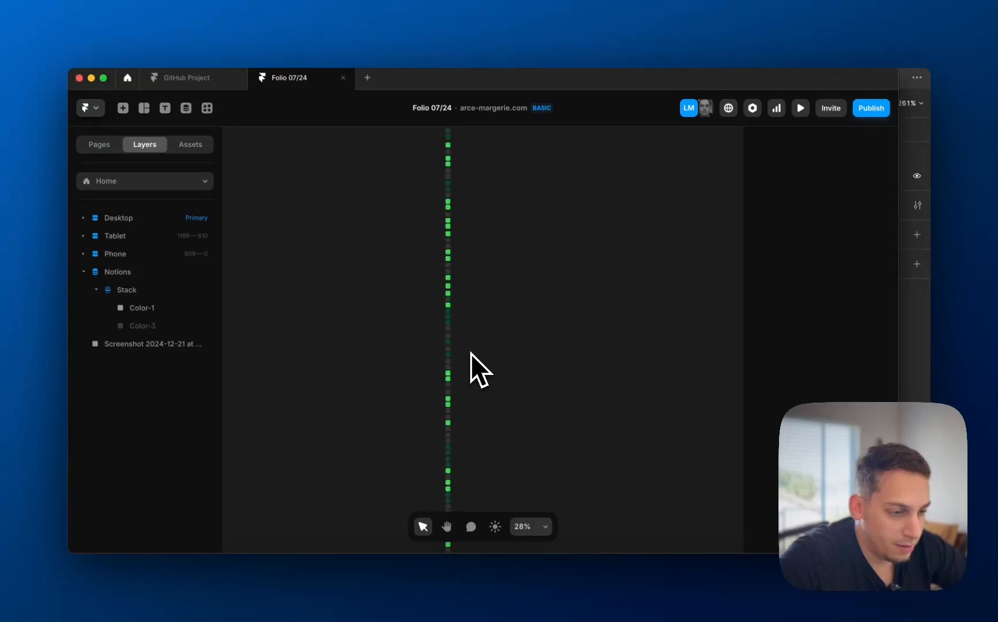
Set the Color-1 square's When Yes fill colour to the dark green #0F452B sampled from the reference screenshot.
{"action": "scroll", "coordinate": [470, 353], "scroll_direction": "up", "scroll_amount": 6}
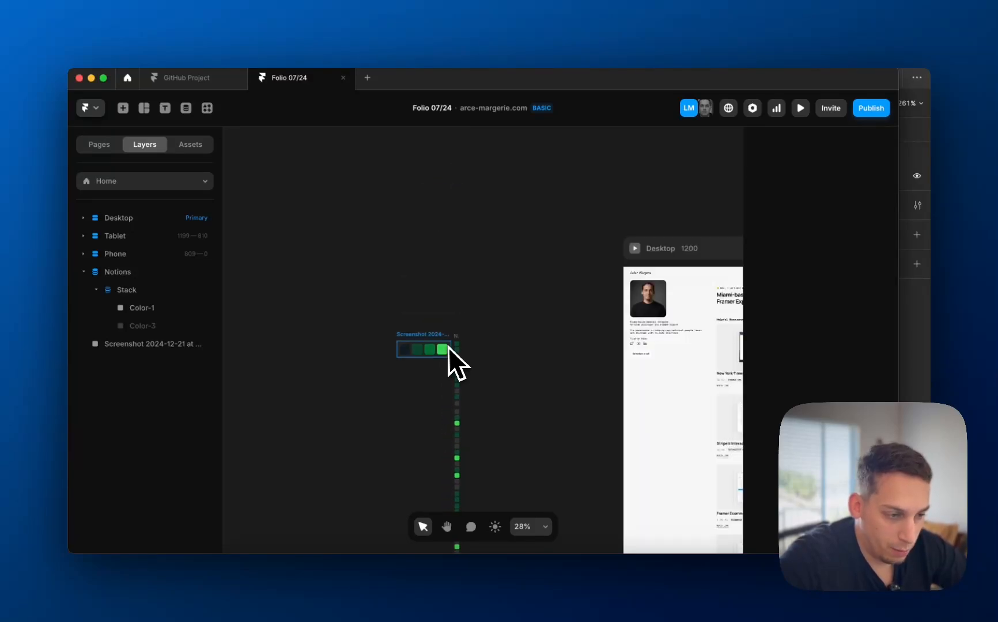
{"action": "scroll", "coordinate": [455, 347], "scroll_direction": "up", "scroll_amount": 4}
{"action": "left_click", "coordinate": [473, 347]}
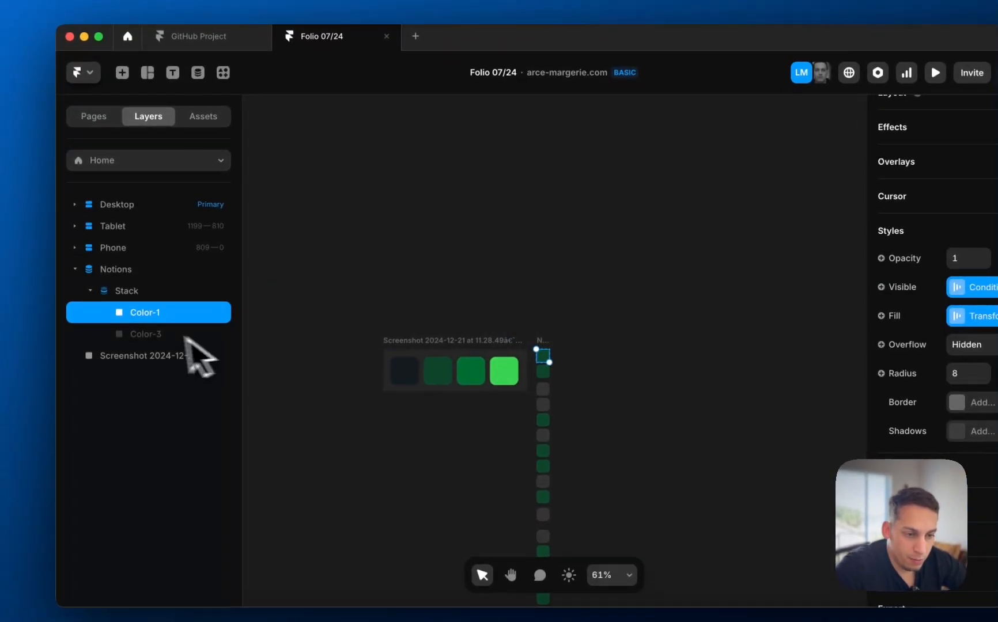
{"action": "left_click", "coordinate": [150, 334]}
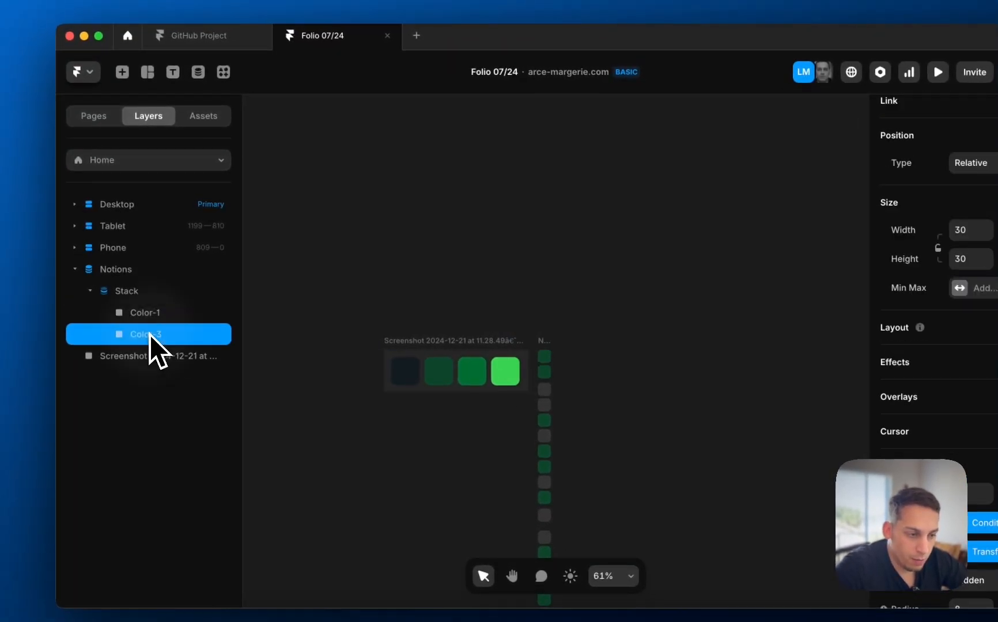
{"action": "left_click", "coordinate": [149, 322]}
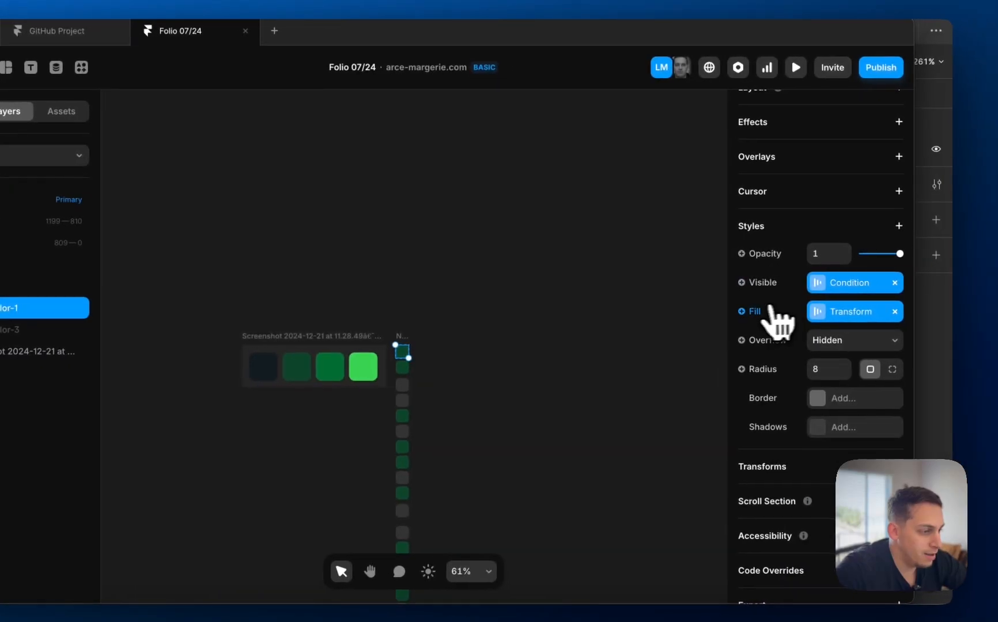
{"action": "left_click", "coordinate": [821, 314]}
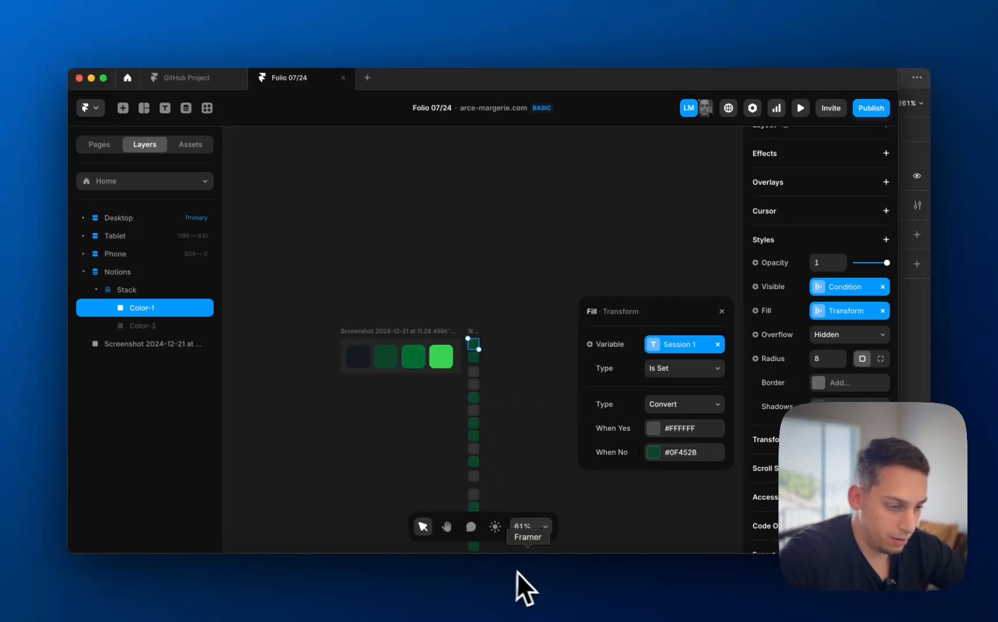
{"action": "left_click", "coordinate": [655, 431]}
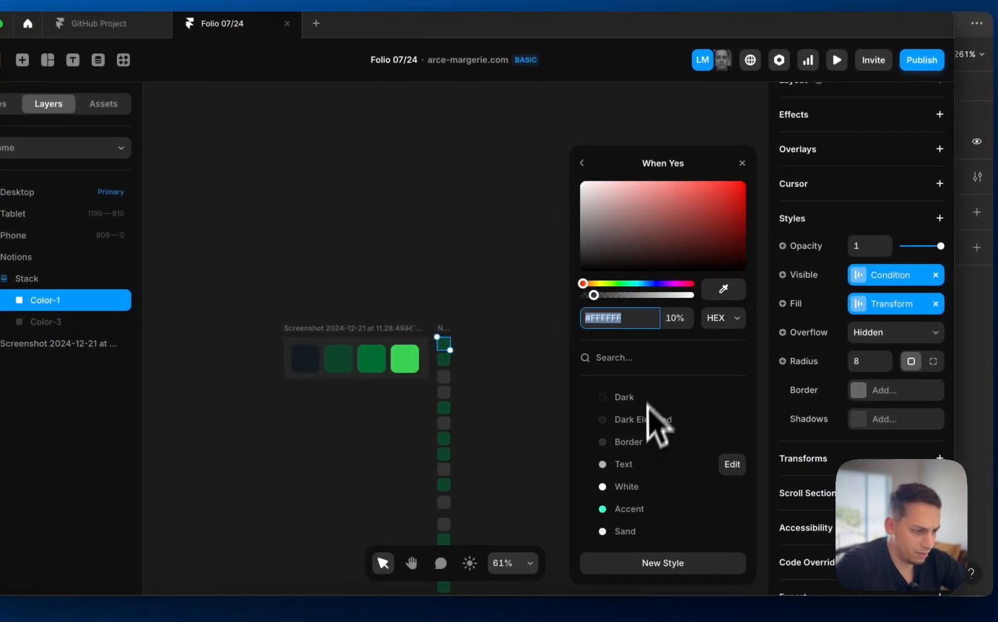
{"action": "left_click", "coordinate": [743, 289]}
{"action": "left_click", "coordinate": [339, 358]}
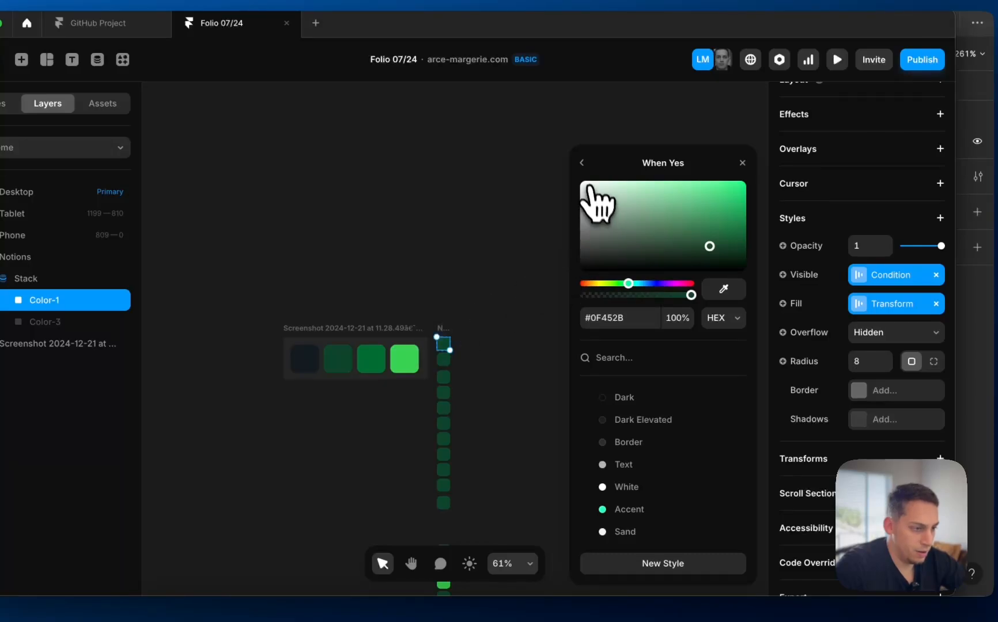
Set the Color-1 fill's When No colour to #FFFFFF at 10% opacity.
{"action": "key", "text": "Escape"}
{"action": "left_click", "coordinate": [663, 474]}
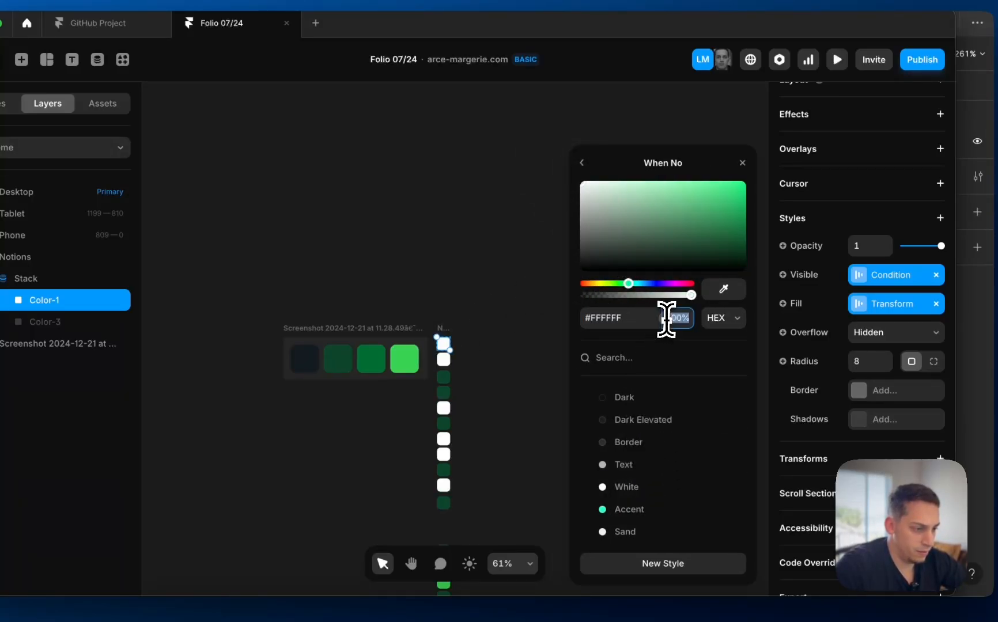
{"action": "left_click", "coordinate": [583, 183]}
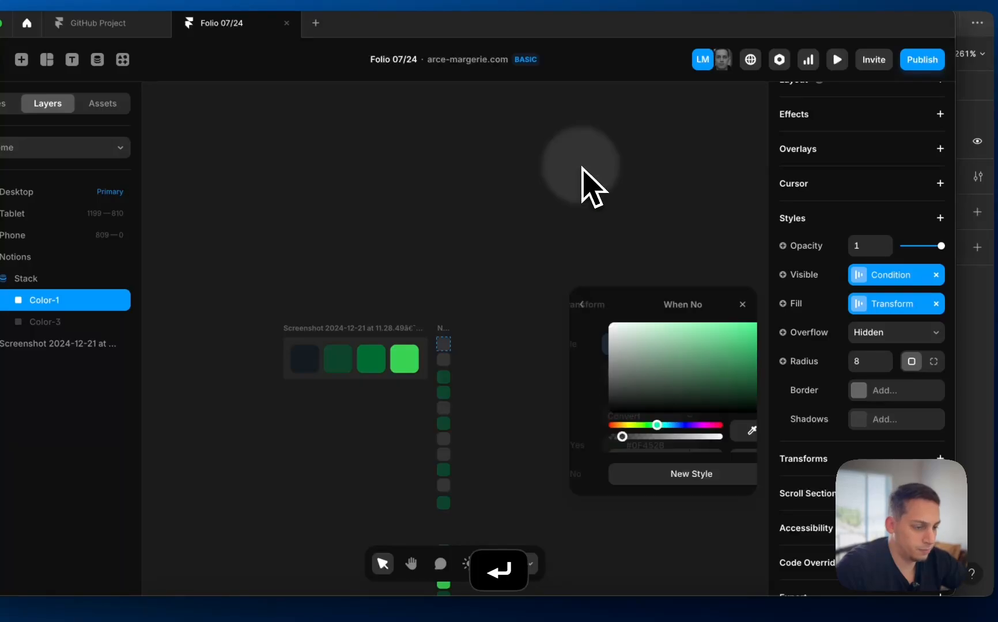
Select the Notions collection and set its layout gap to 0.
{"action": "scroll", "coordinate": [490, 352], "scroll_direction": "down", "scroll_amount": 3}
{"action": "left_click", "coordinate": [437, 392]}
{"action": "scroll", "coordinate": [476, 345], "scroll_direction": "down", "scroll_amount": 1}
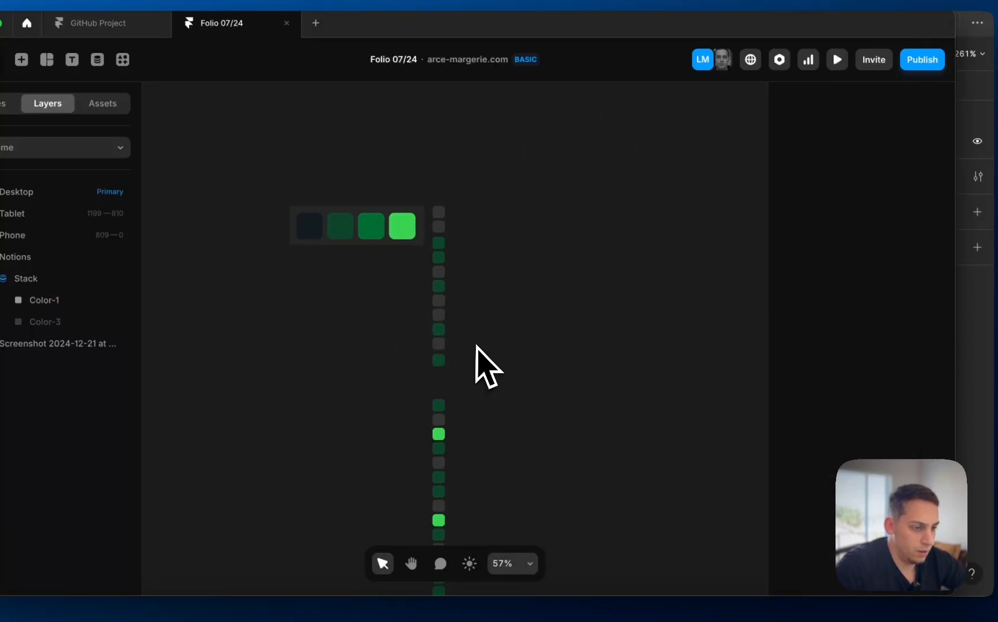
{"action": "left_click", "coordinate": [439, 199]}
{"action": "scroll", "coordinate": [859, 495], "scroll_direction": "down", "scroll_amount": 2}
{"action": "left_click", "coordinate": [860, 515]}
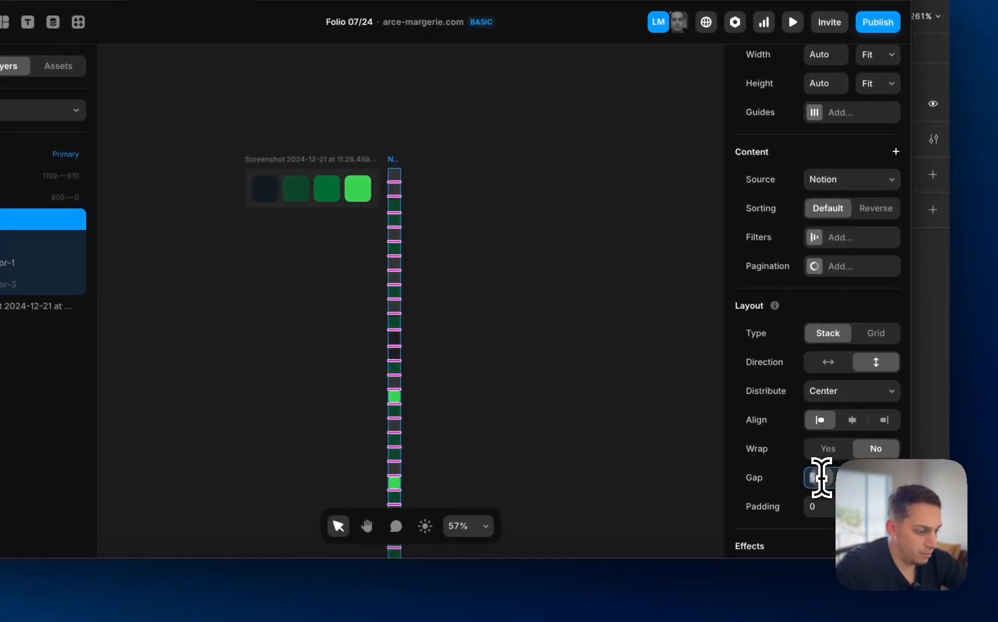
{"action": "type", "text": "0"}
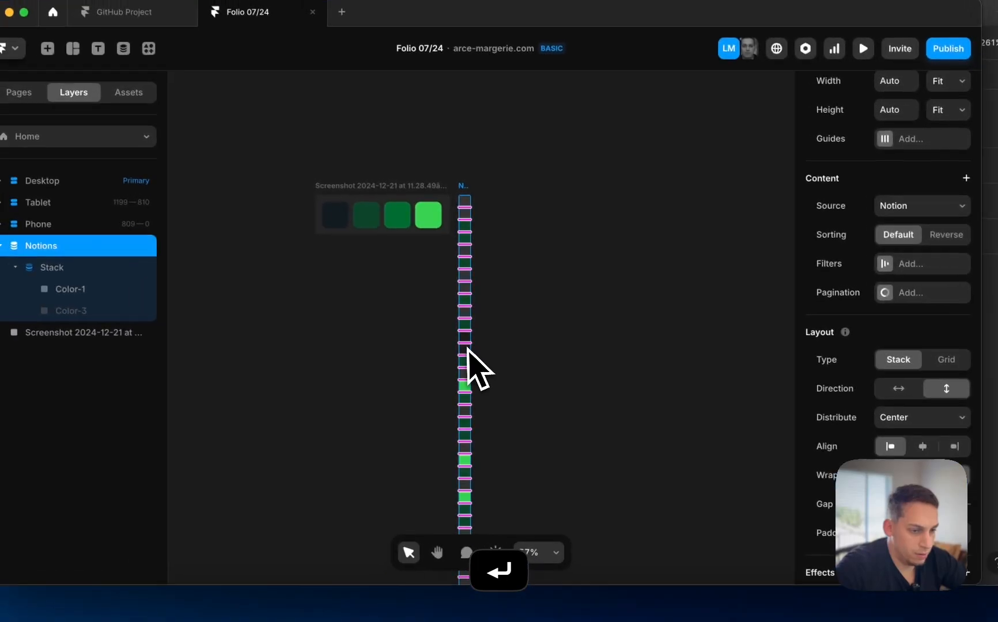
Examine the column of squares along its length, comparing the fills and empty spaces with the reference swatches.
{"action": "scroll", "coordinate": [393, 291], "scroll_direction": "up", "scroll_amount": 5}
{"action": "left_click", "coordinate": [389, 330]}
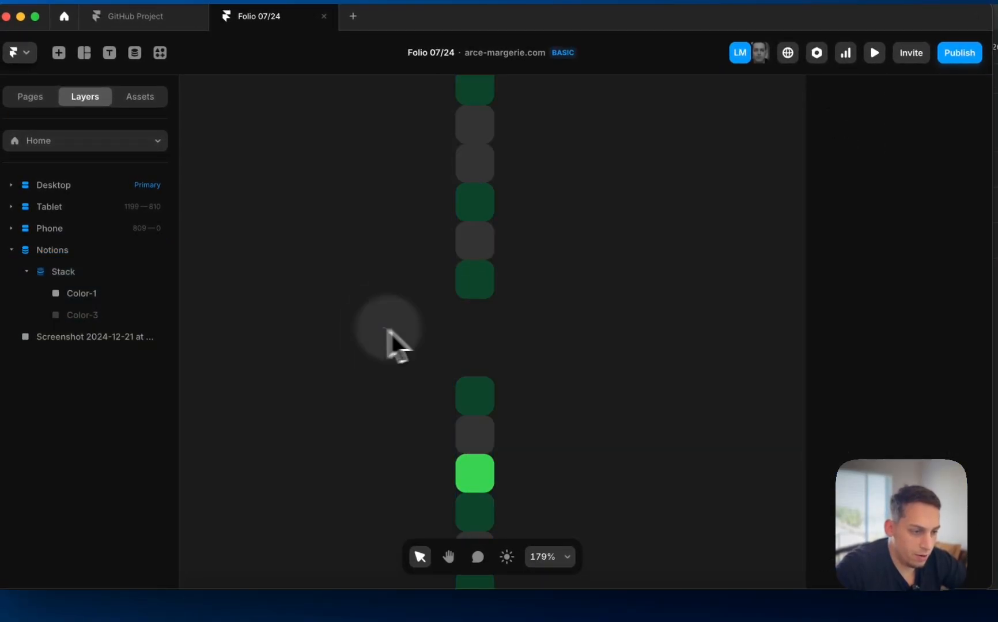
{"action": "scroll", "coordinate": [455, 320], "scroll_direction": "up", "scroll_amount": 1}
{"action": "scroll", "coordinate": [448, 315], "scroll_direction": "down", "scroll_amount": 6}
{"action": "scroll", "coordinate": [447, 314], "scroll_direction": "down", "scroll_amount": 4}
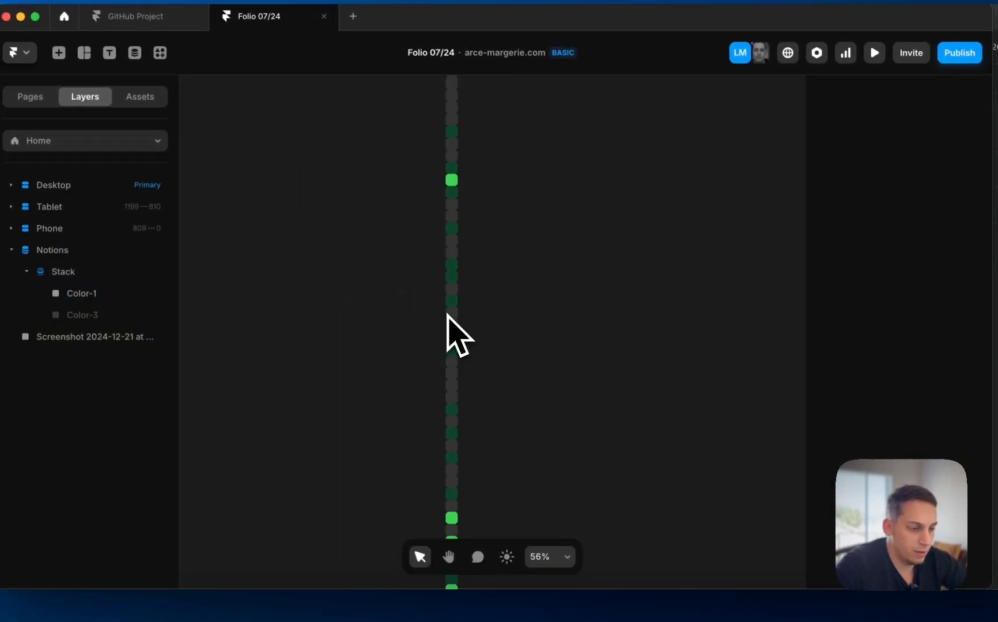
{"action": "scroll", "coordinate": [446, 326], "scroll_direction": "down", "scroll_amount": 10}
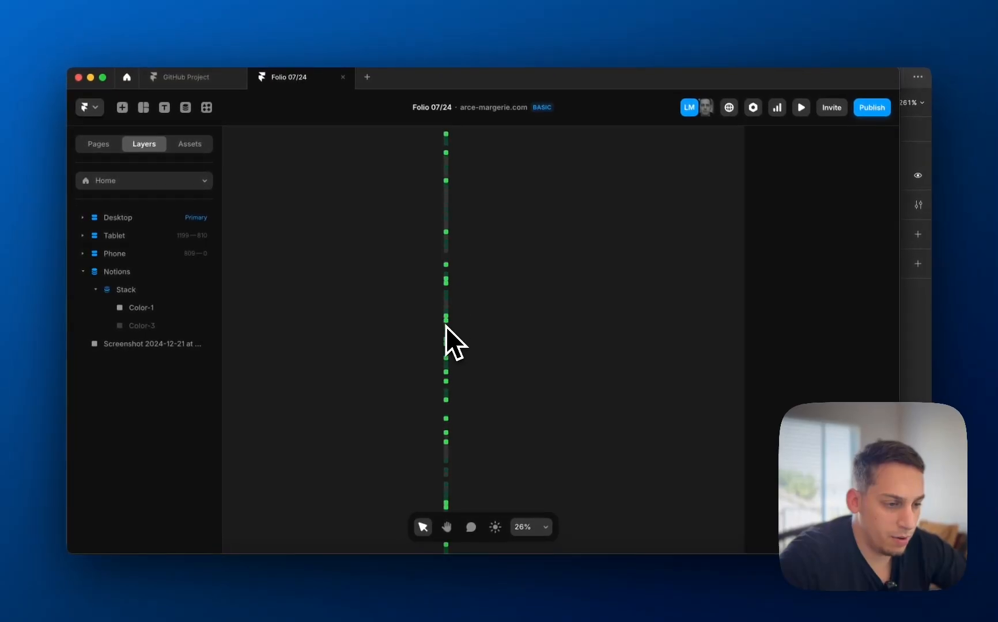
{"action": "scroll", "coordinate": [445, 327], "scroll_direction": "up", "scroll_amount": 15}
{"action": "scroll", "coordinate": [446, 327], "scroll_direction": "up", "scroll_amount": 5}
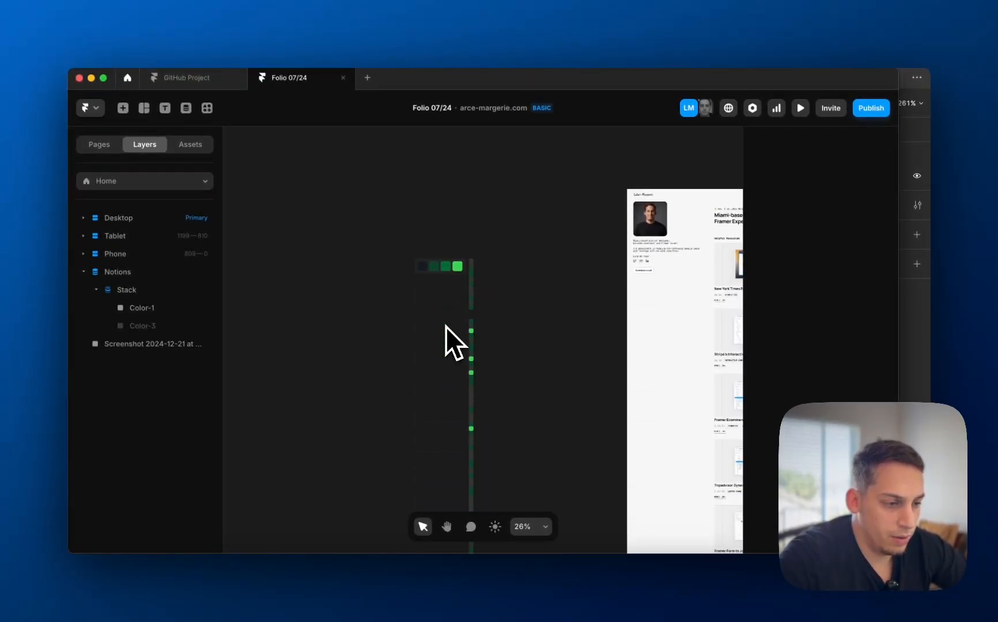
{"action": "scroll", "coordinate": [467, 189], "scroll_direction": "up", "scroll_amount": 5}
{"action": "scroll", "coordinate": [468, 189], "scroll_direction": "up", "scroll_amount": 3}
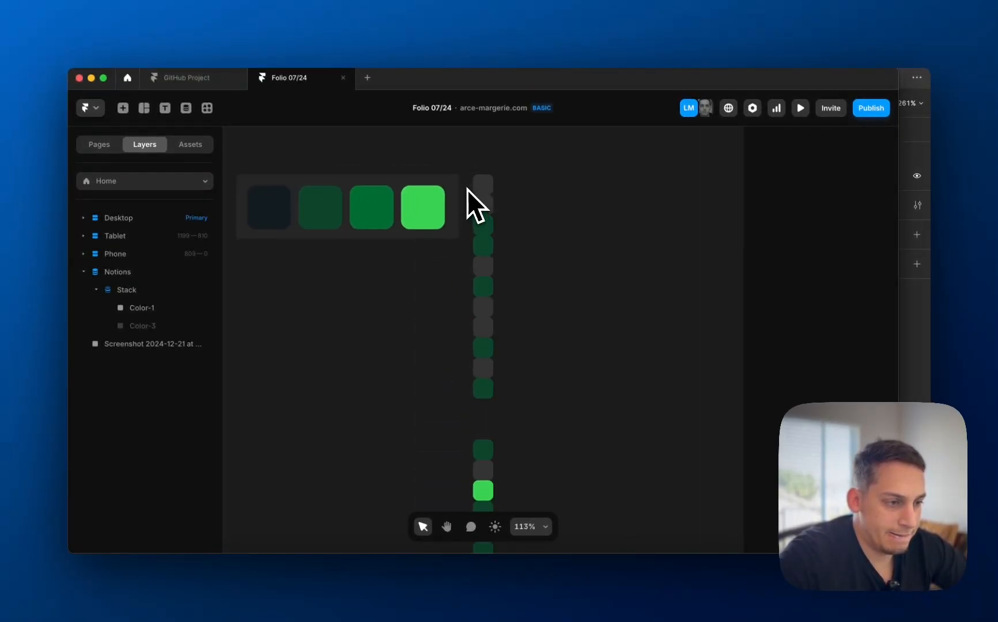
{"action": "scroll", "coordinate": [467, 190], "scroll_direction": "down", "scroll_amount": 5}
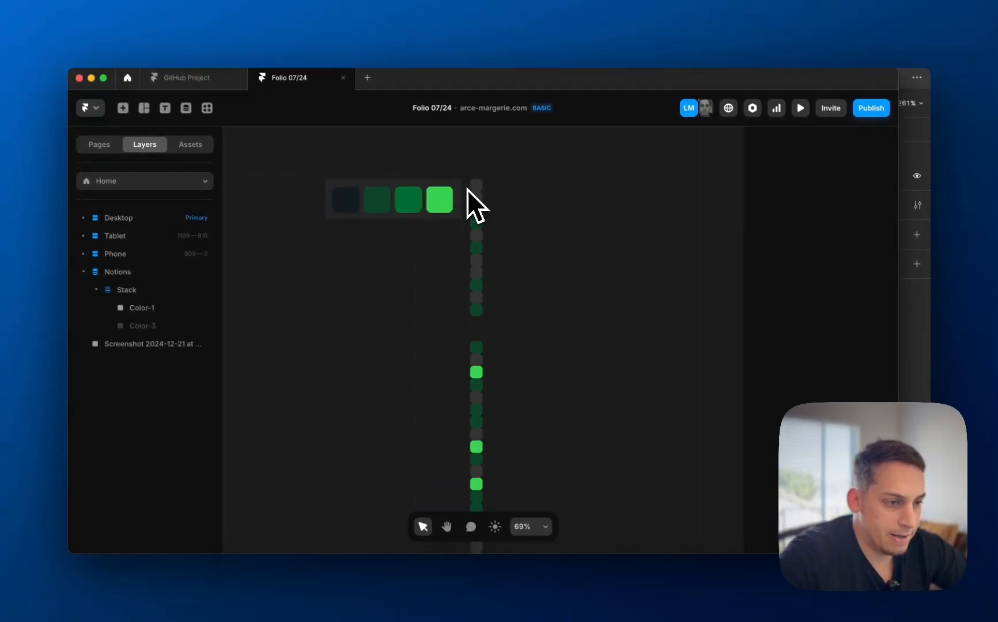
{"action": "scroll", "coordinate": [455, 218], "scroll_direction": "up", "scroll_amount": 2}
{"action": "left_click", "coordinate": [456, 218]}
{"action": "scroll", "coordinate": [477, 210], "scroll_direction": "up", "scroll_amount": 4}
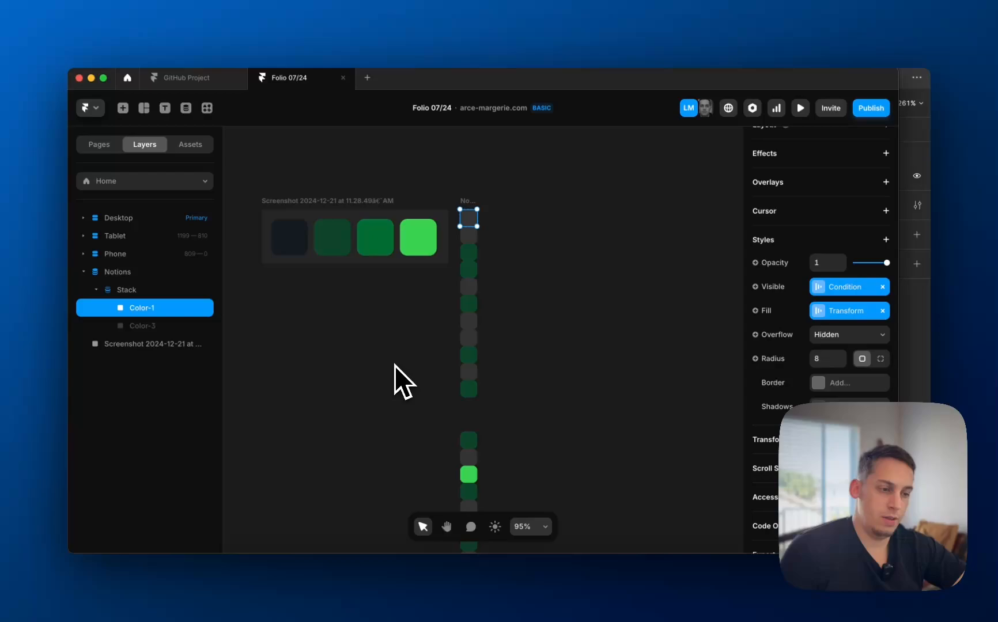
{"action": "scroll", "coordinate": [395, 365], "scroll_direction": "down", "scroll_amount": 3}
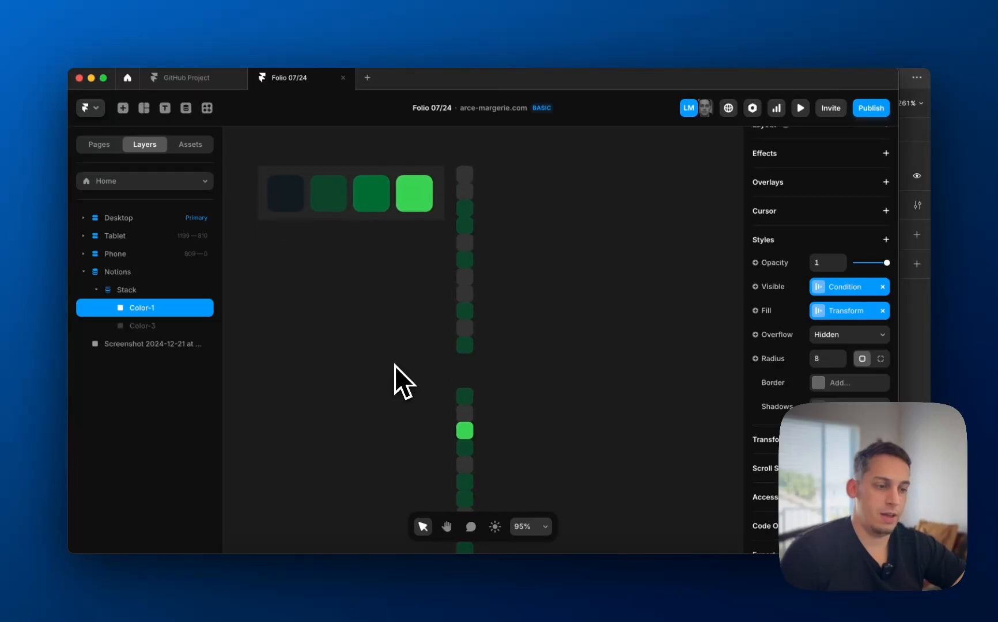
{"action": "left_click", "coordinate": [460, 260]}
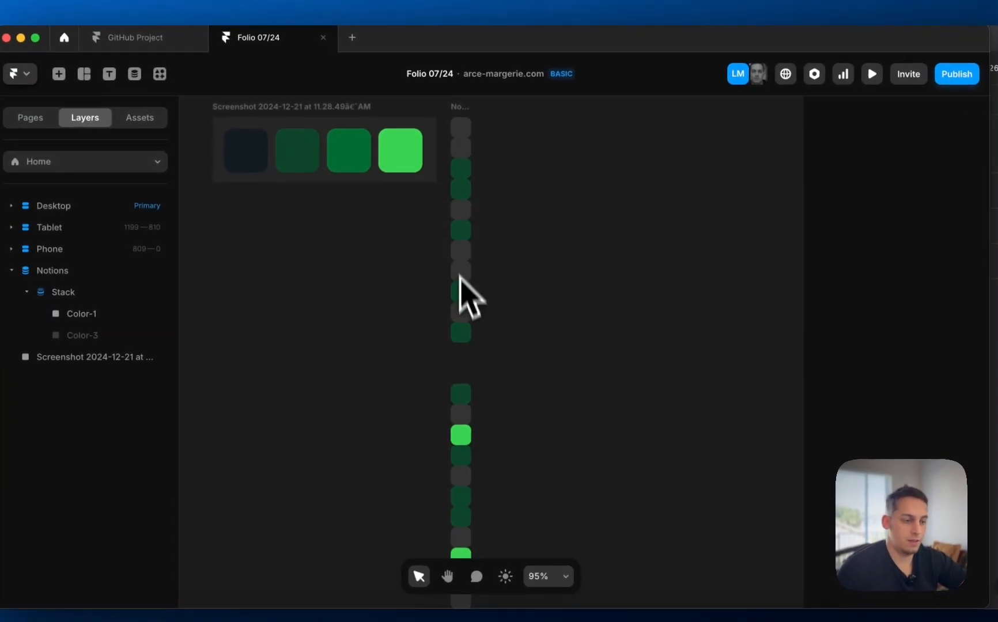
{"action": "scroll", "coordinate": [463, 256], "scroll_direction": "down", "scroll_amount": 5}
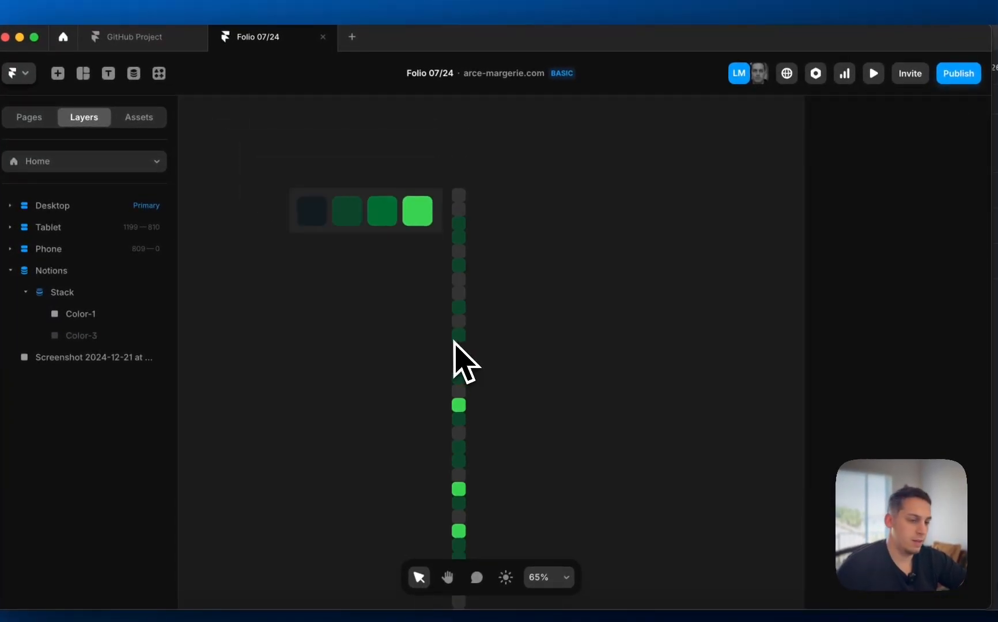
Change the Notions collection's layout type from Stack to Grid.
{"action": "left_click", "coordinate": [456, 249]}
{"action": "scroll", "coordinate": [461, 256], "scroll_direction": "down", "scroll_amount": 2}
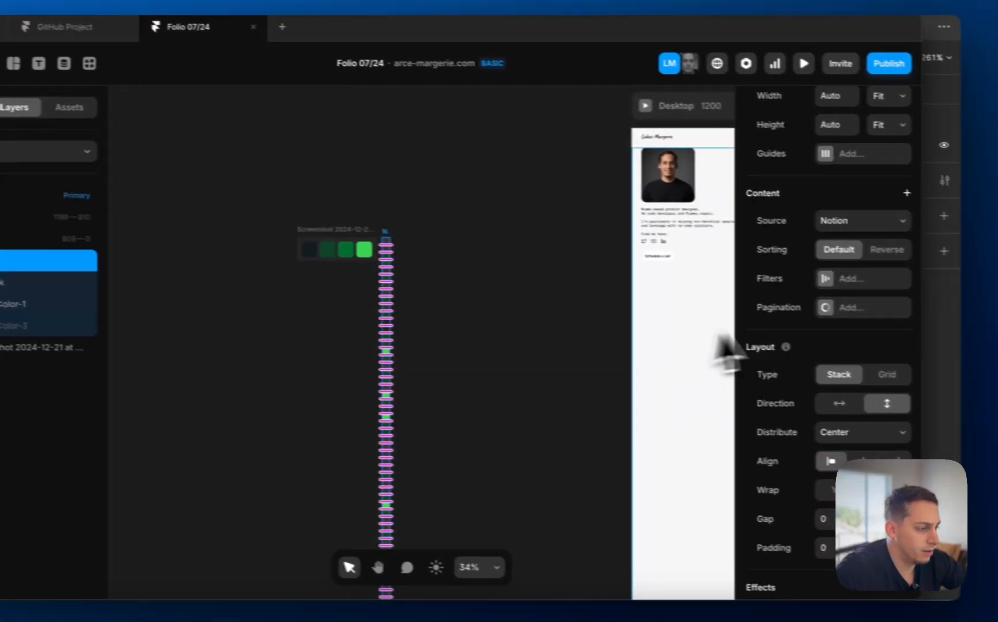
{"action": "scroll", "coordinate": [899, 340], "scroll_direction": "up", "scroll_amount": 3}
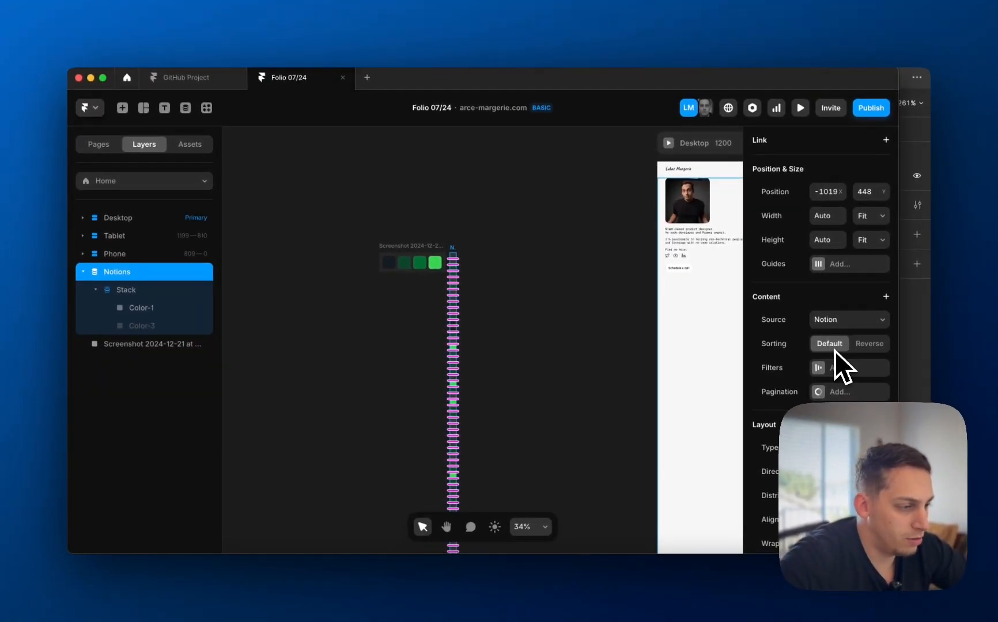
{"action": "scroll", "coordinate": [660, 441], "scroll_direction": "down", "scroll_amount": 2}
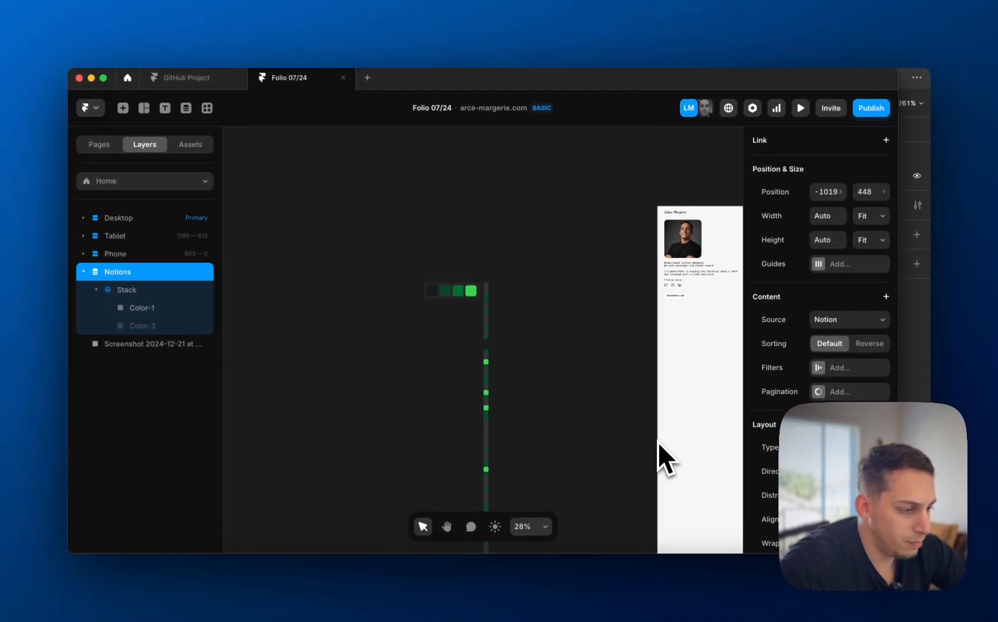
{"action": "left_click", "coordinate": [870, 448]}
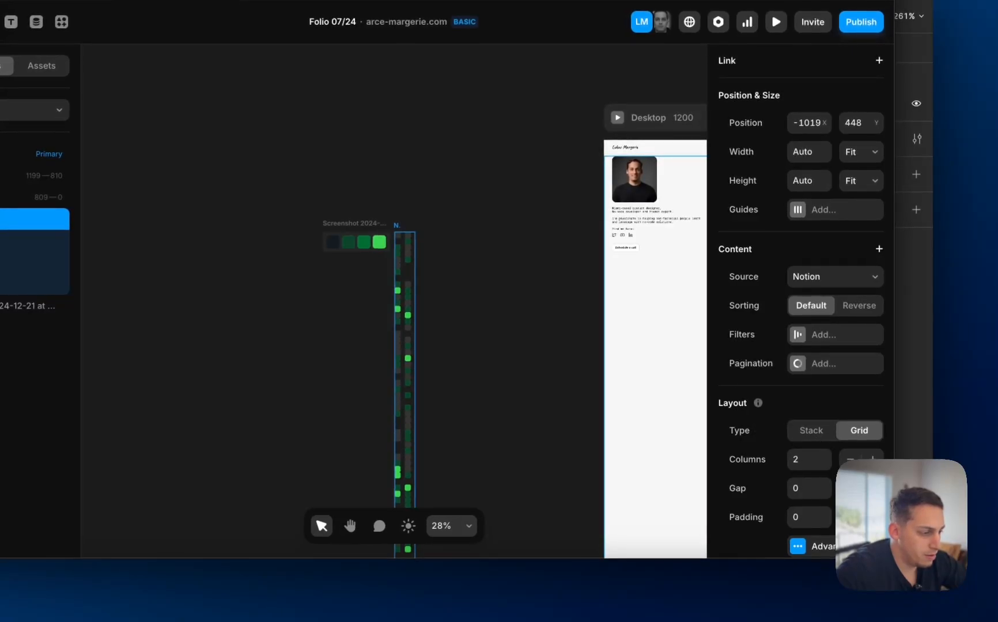
Set the Notions grid to 12 columns.
{"action": "left_click", "coordinate": [875, 459]}
{"action": "left_click", "coordinate": [874, 459]}
{"action": "left_click", "coordinate": [874, 459]}
{"action": "left_click", "coordinate": [874, 459]}
{"action": "left_click", "coordinate": [874, 459]}
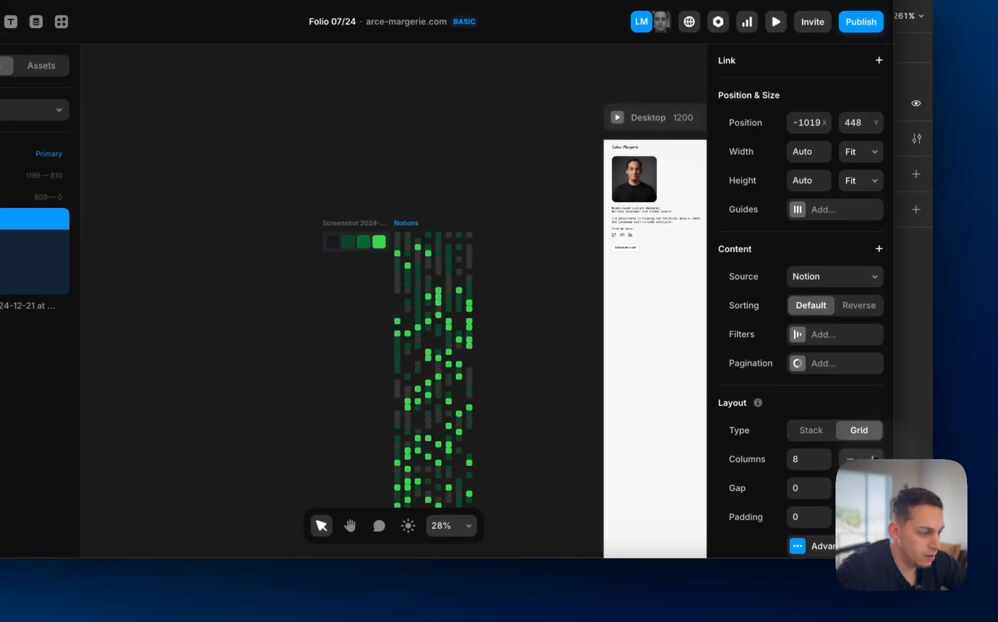
{"action": "double_click", "coordinate": [874, 459]}
{"action": "left_click", "coordinate": [875, 459]}
{"action": "left_click", "coordinate": [874, 460]}
{"action": "left_click", "coordinate": [875, 459]}
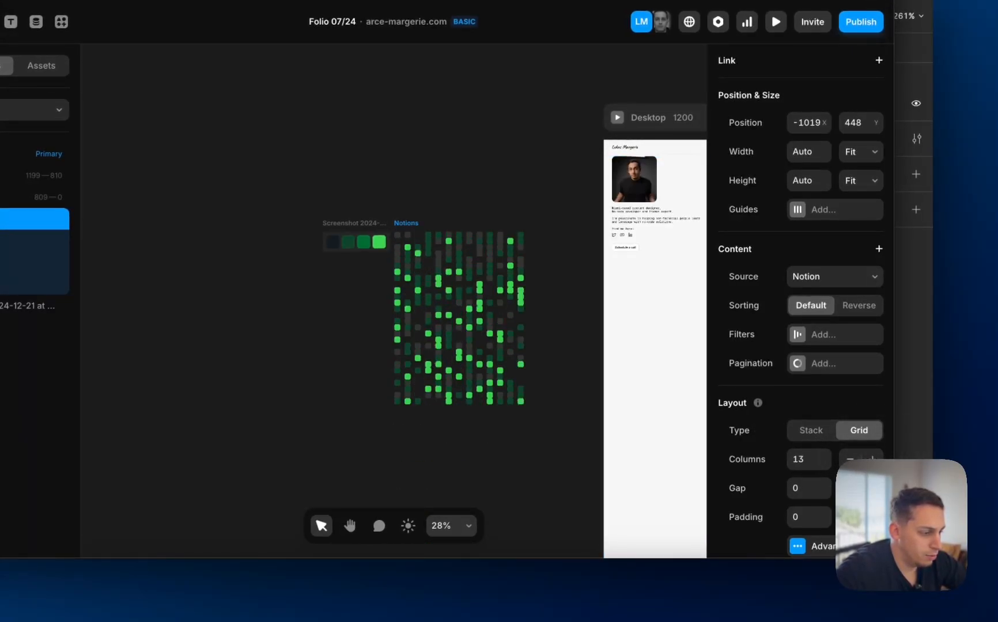
{"action": "left_click", "coordinate": [850, 459]}
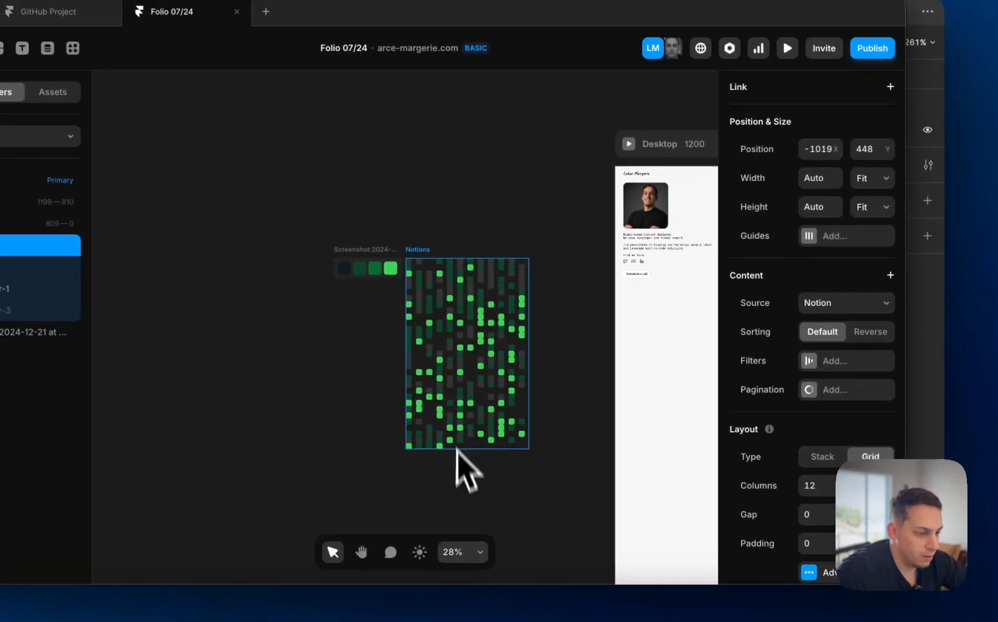
Set the Notions grid's height to Fixed, and try shortening its frame from the lower edge before undoing that resize.
{"action": "left_click", "coordinate": [871, 210]}
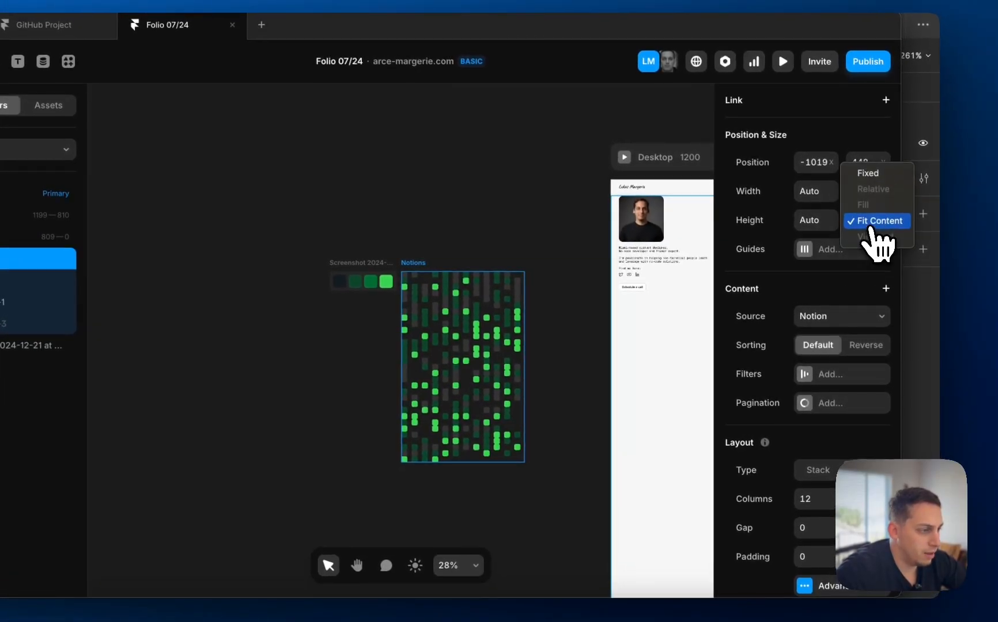
{"action": "left_click", "coordinate": [873, 162]}
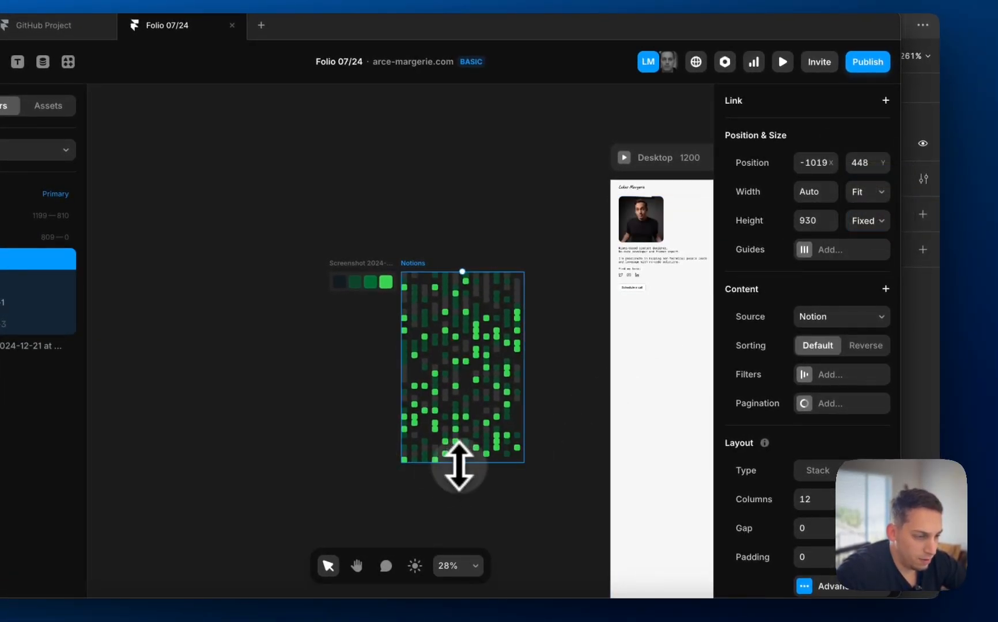
{"action": "left_click_drag", "start_coordinate": [458, 464], "coordinate": [457, 324]}
{"action": "key", "text": "ctrl+z"}
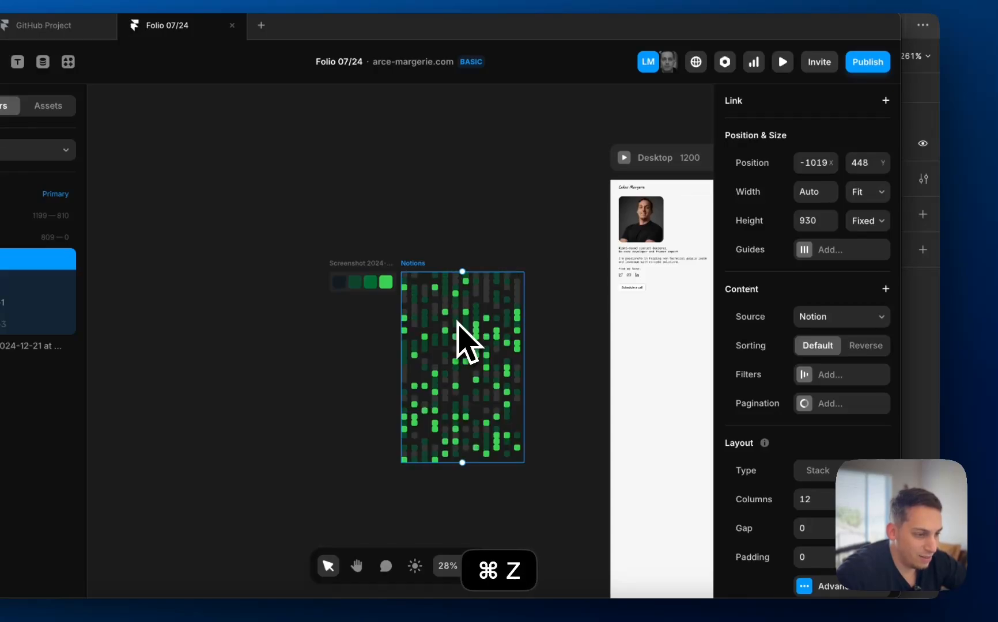
Set the corner radius of the Color-1 square in the Notions grid to 4.
{"action": "left_click", "coordinate": [565, 395]}
{"action": "scroll", "coordinate": [427, 324], "scroll_direction": "up", "scroll_amount": 5}
{"action": "left_click", "coordinate": [402, 232], "text": "super"}
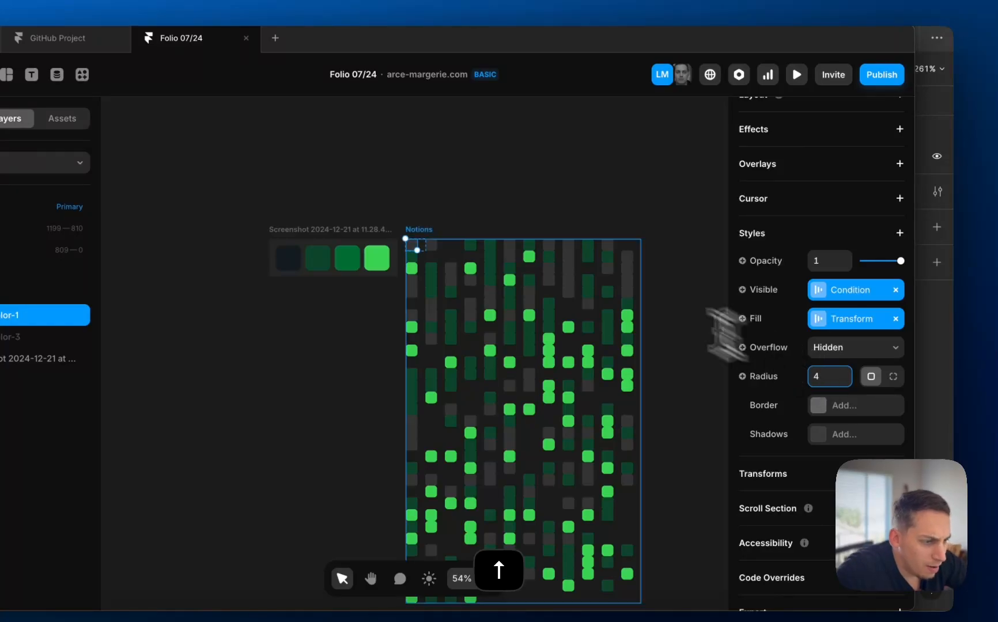
Select the Notions grid and set its gap to 10.
{"action": "scroll", "coordinate": [415, 230], "scroll_direction": "up", "scroll_amount": 3}
{"action": "left_click", "coordinate": [422, 266]}
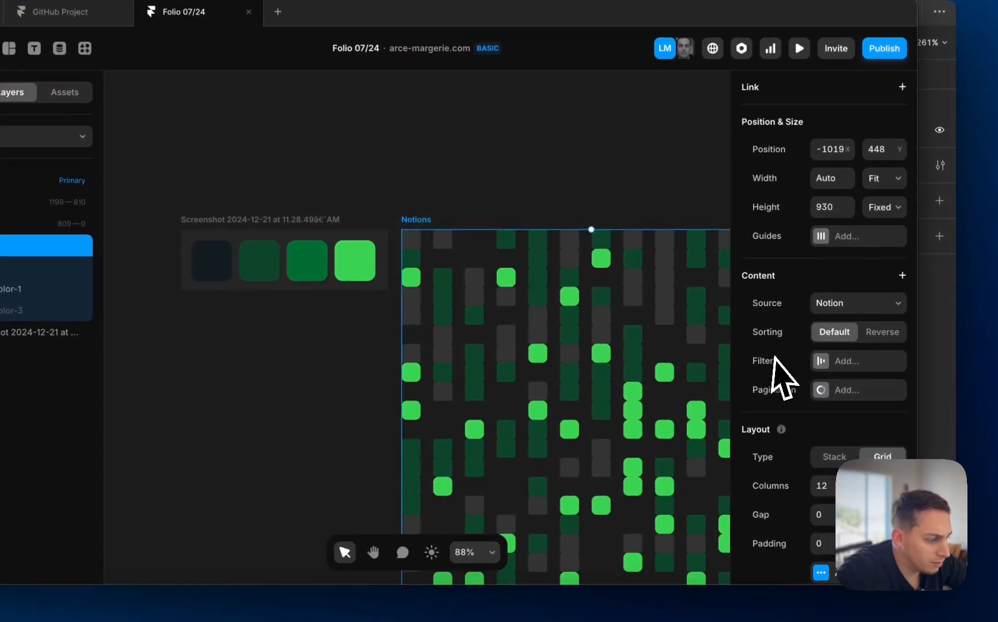
{"action": "scroll", "coordinate": [795, 404], "scroll_direction": "down", "scroll_amount": 2}
{"action": "key", "text": "shift+Up"}
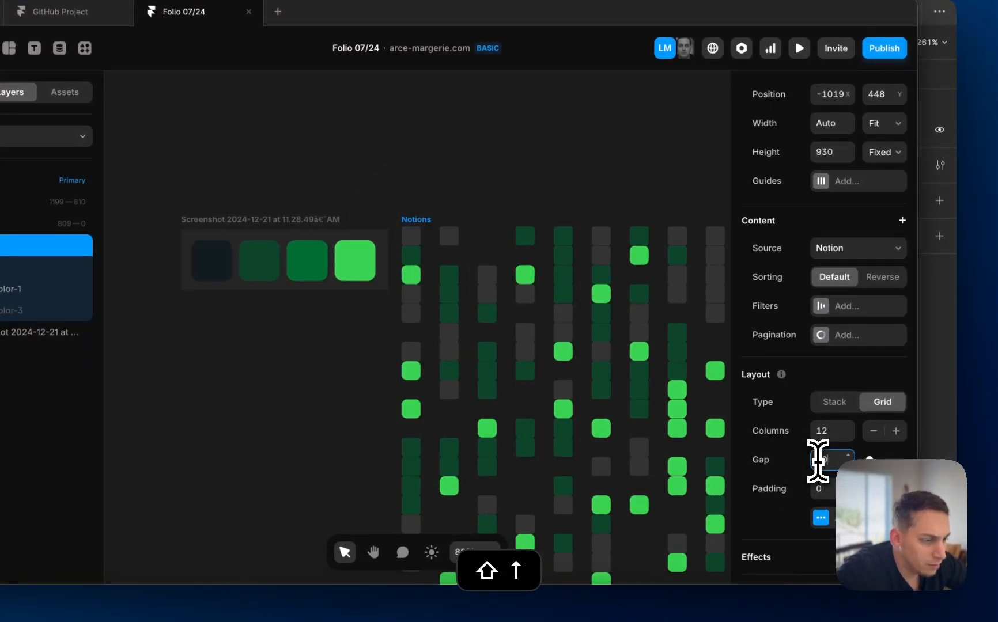
Set the Notions grid's gap to 0.
{"action": "key", "text": "shift+Down"}
{"action": "key", "text": "shift+Up"}
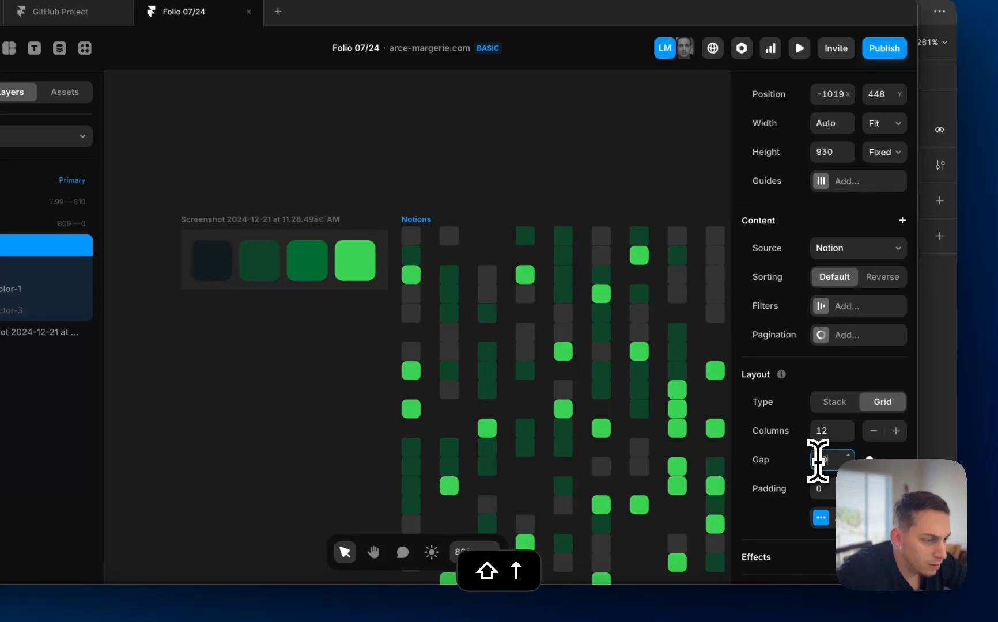
{"action": "key", "text": "shift+Down"}
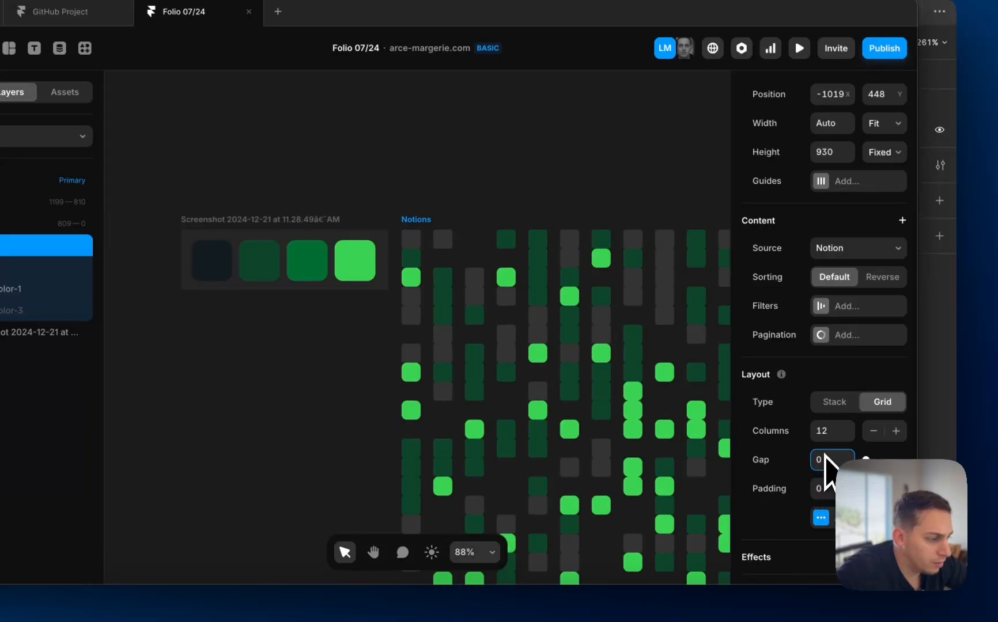
{"action": "left_click", "coordinate": [825, 433]}
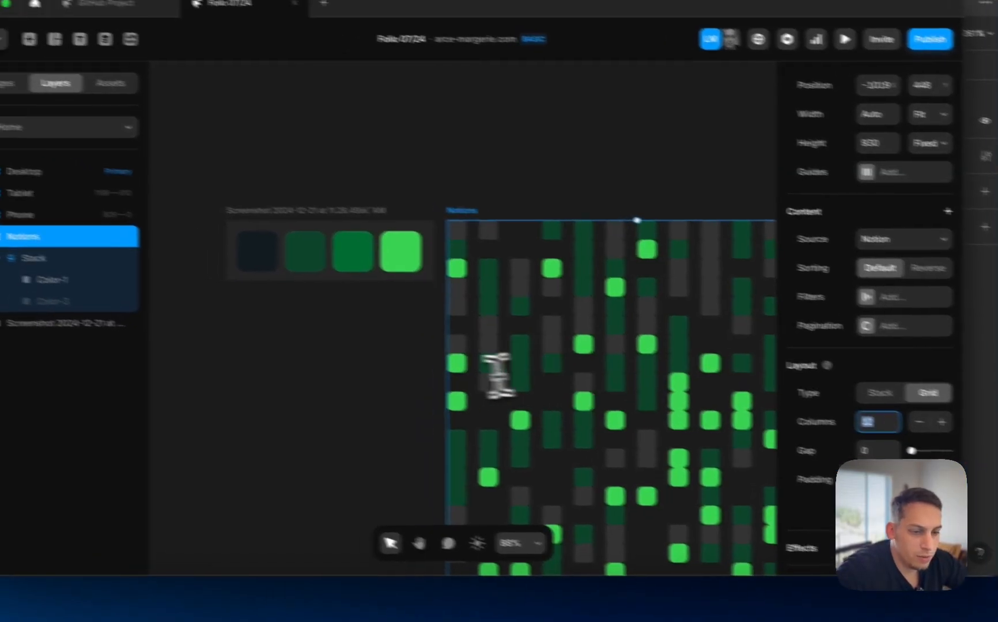
Set both the width and the height of the Stack inside the Notions grid to Fit Content.
{"action": "scroll", "coordinate": [498, 374], "scroll_direction": "down", "scroll_amount": 3}
{"action": "left_click", "coordinate": [84, 260]}
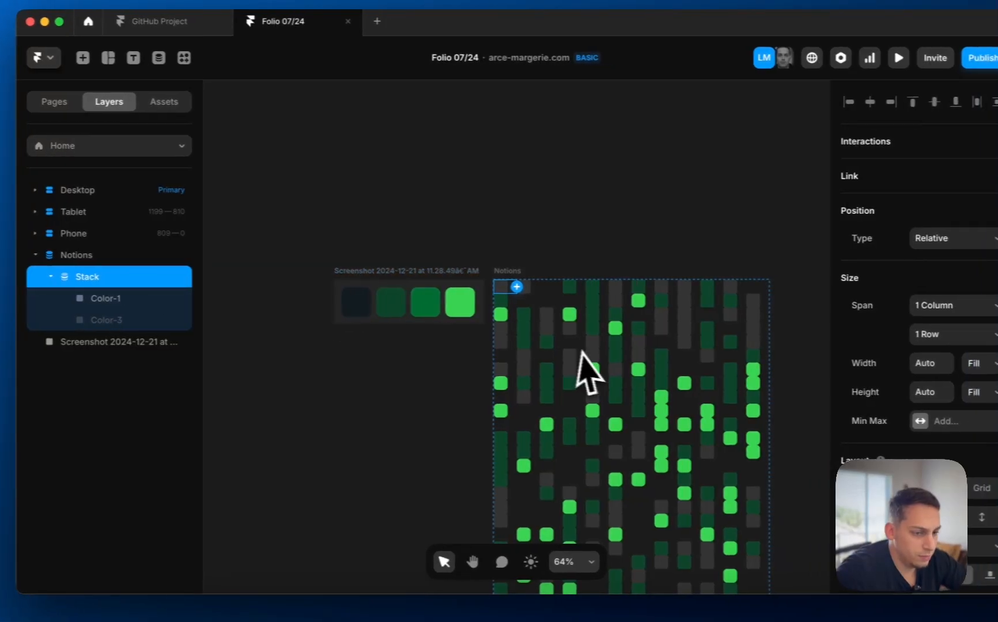
{"action": "scroll", "coordinate": [946, 384], "scroll_direction": "down", "scroll_amount": 2}
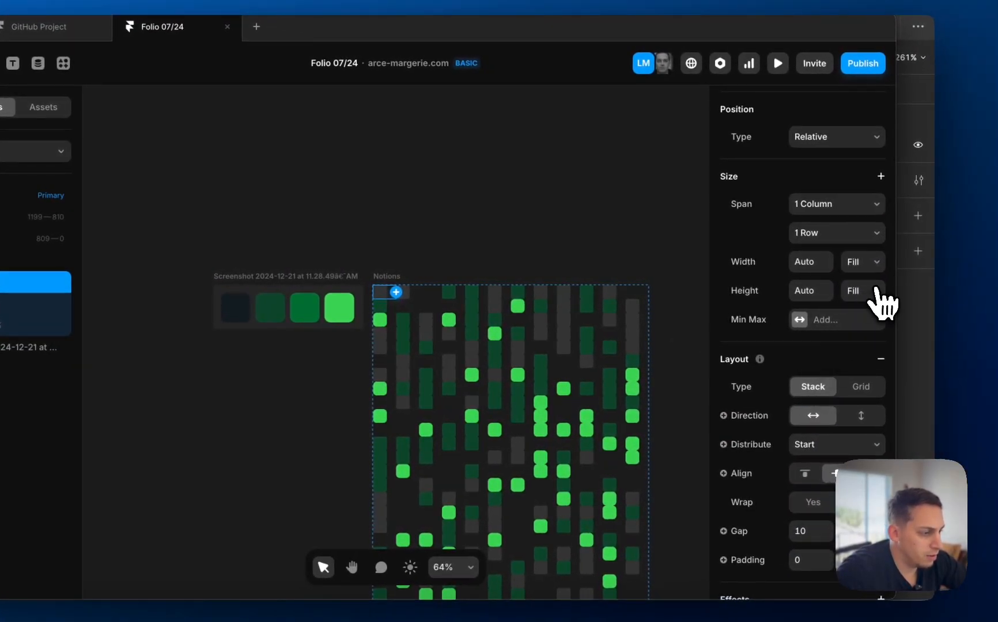
{"action": "left_click", "coordinate": [866, 305]}
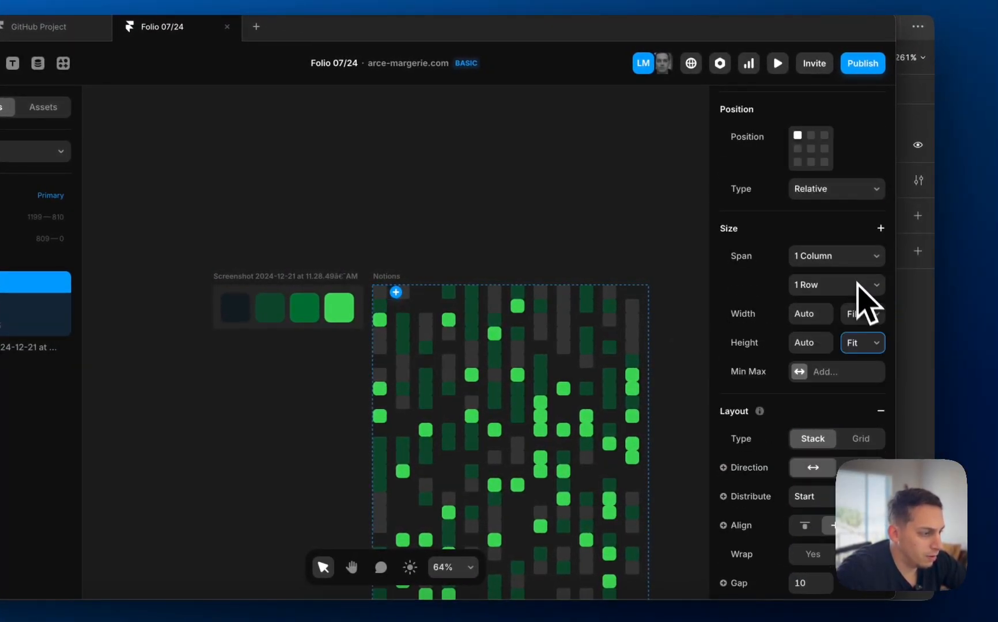
{"action": "left_click", "coordinate": [853, 256]}
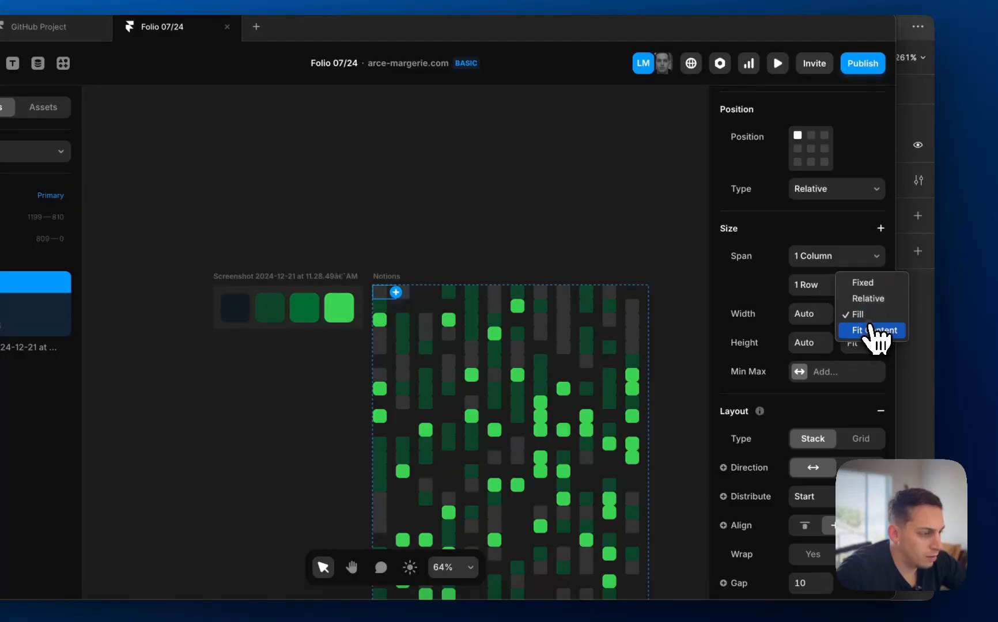
Try the Color-1 square's width as Fill, undo it, and set it to Fill again with the proportions locked.
{"action": "left_click", "coordinate": [496, 305]}
{"action": "scroll", "coordinate": [380, 293], "scroll_direction": "up", "scroll_amount": 5}
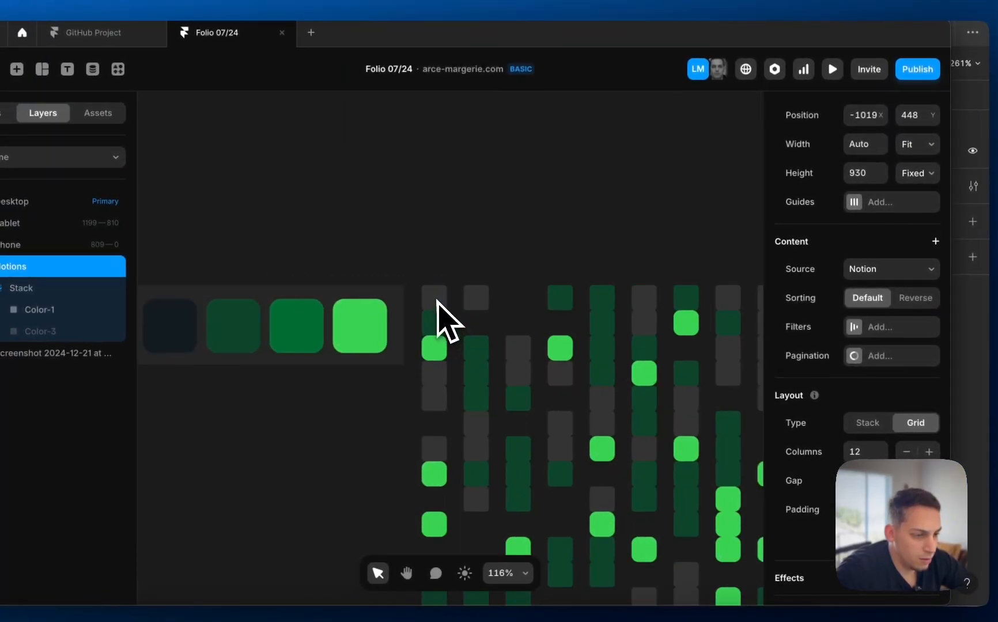
{"action": "double_click", "coordinate": [394, 298]}
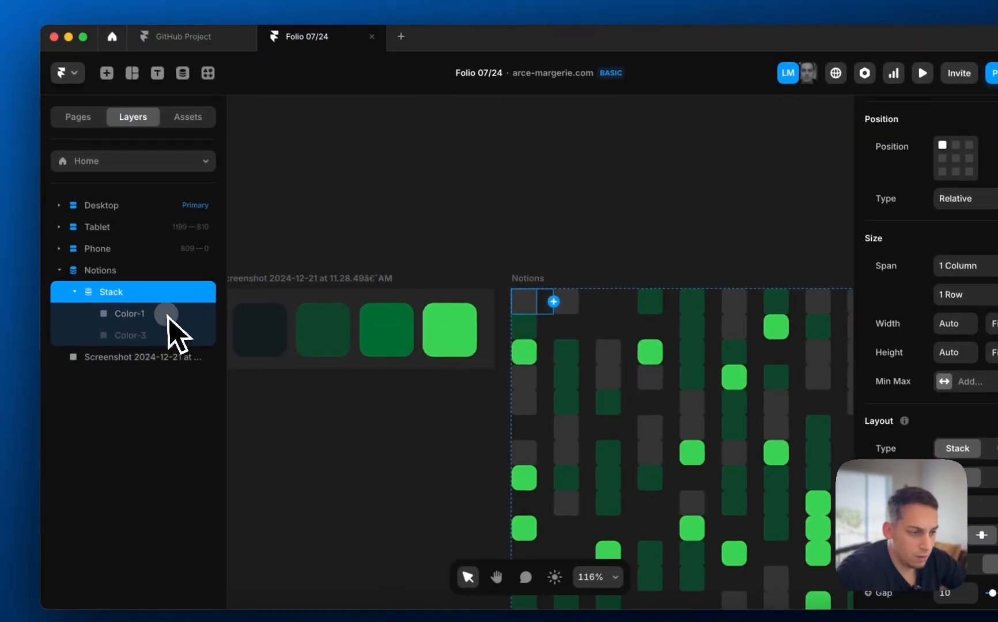
{"action": "left_click", "coordinate": [46, 309]}
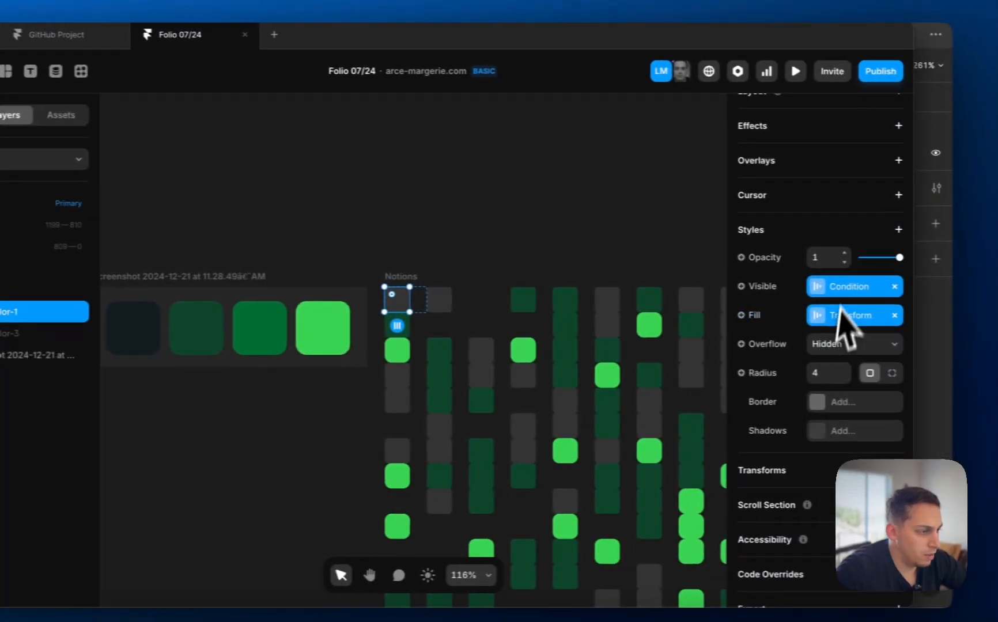
{"action": "scroll", "coordinate": [962, 294], "scroll_direction": "up", "scroll_amount": 5}
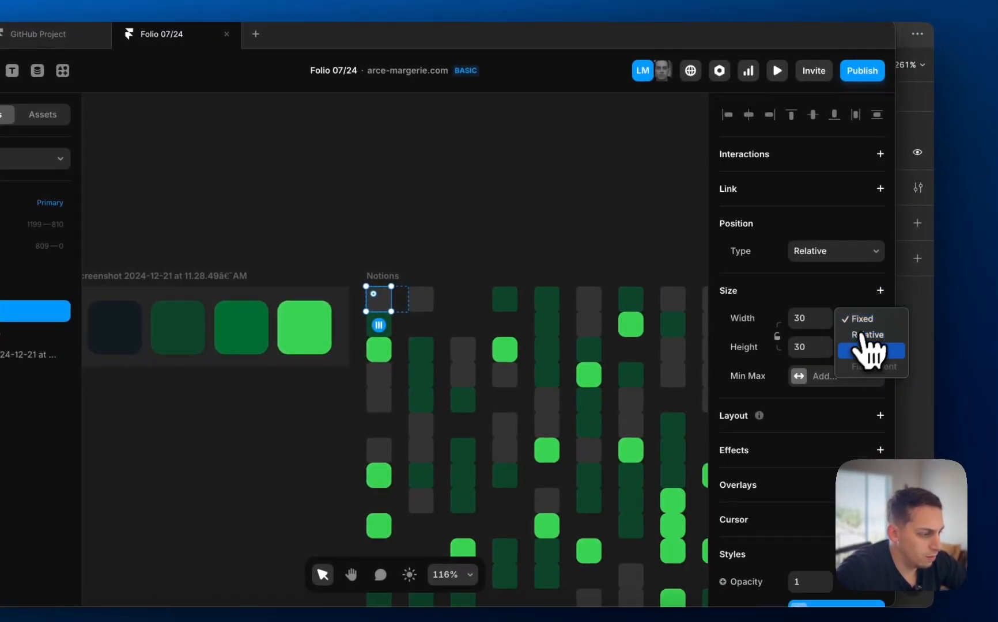
{"action": "left_click", "coordinate": [850, 358]}
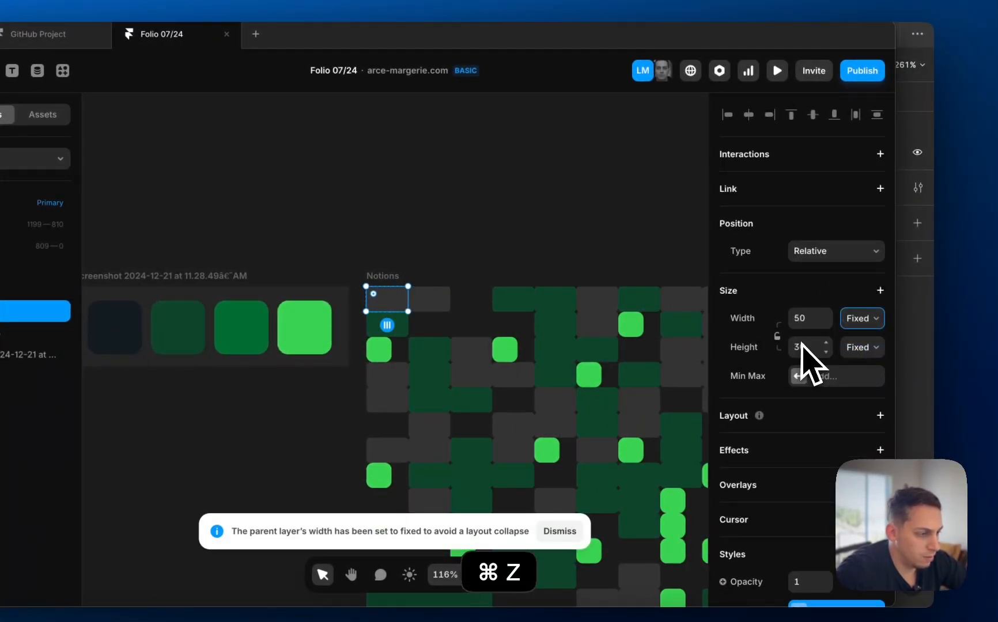
{"action": "key", "text": "super+z"}
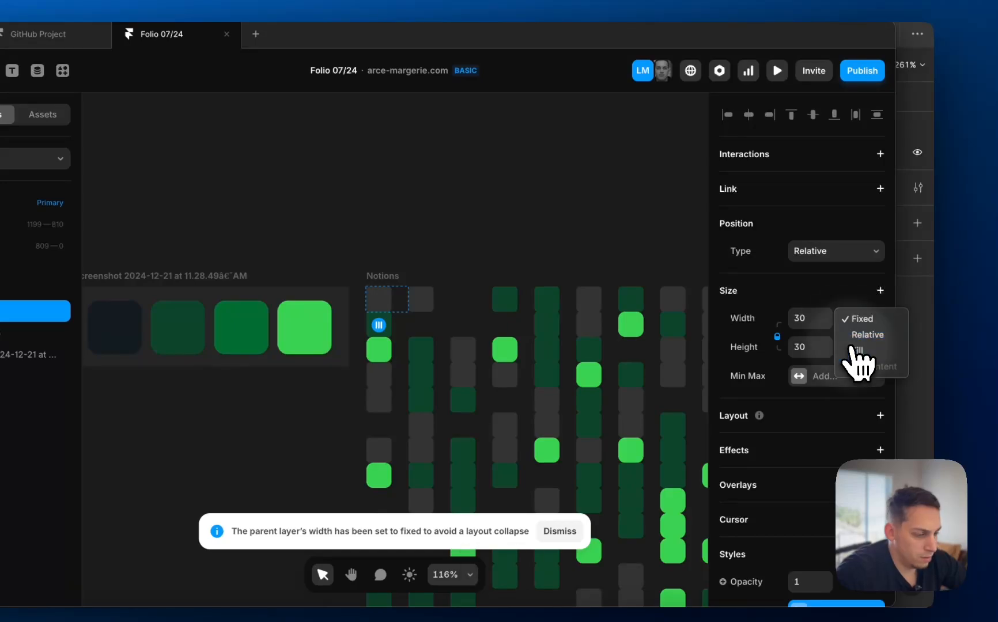
{"action": "left_click", "coordinate": [853, 350]}
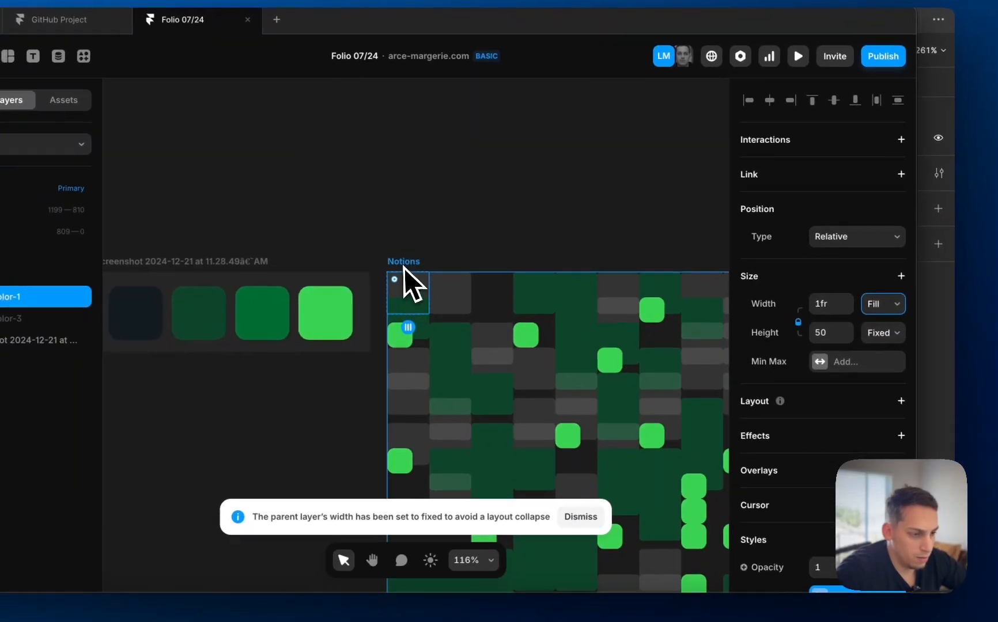
Increase the Notions grid's gap to 58 so the squares separate in both directions.
{"action": "left_click", "coordinate": [384, 280]}
{"action": "left_click", "coordinate": [831, 444]}
{"action": "key", "text": "shift+Up"}
{"action": "key", "text": "shift+Up"}
{"action": "key", "text": "shift+Up"}
{"action": "key", "text": "shift+Up"}
{"action": "key", "text": "shift+Up"}
{"action": "key", "text": "shift+Up"}
{"action": "key", "text": "shift+Up"}
{"action": "key", "text": "shift+Up"}
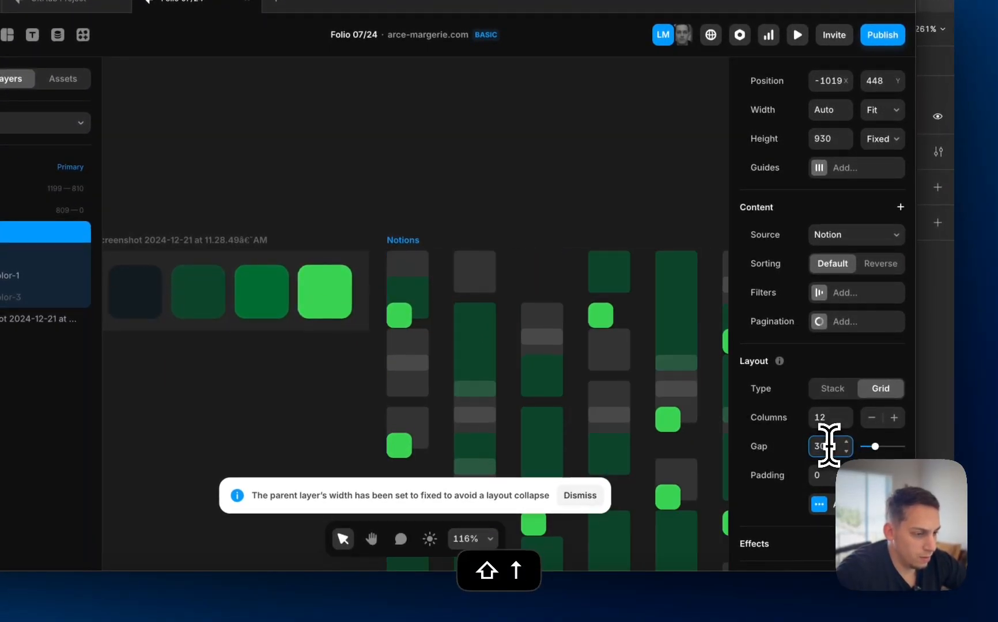
{"action": "key", "text": "shift+Down"}
{"action": "key", "text": "shift+Down"}
{"action": "key", "text": "shift+Down"}
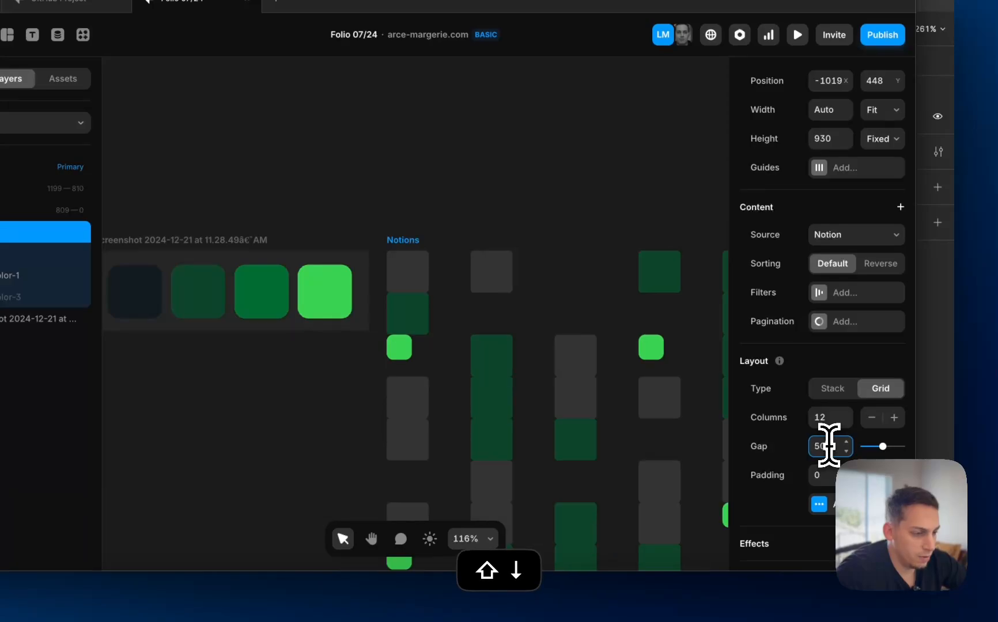
{"action": "key", "text": "shift+Up"}
{"action": "key", "text": "Down"}
{"action": "key", "text": "Down"}
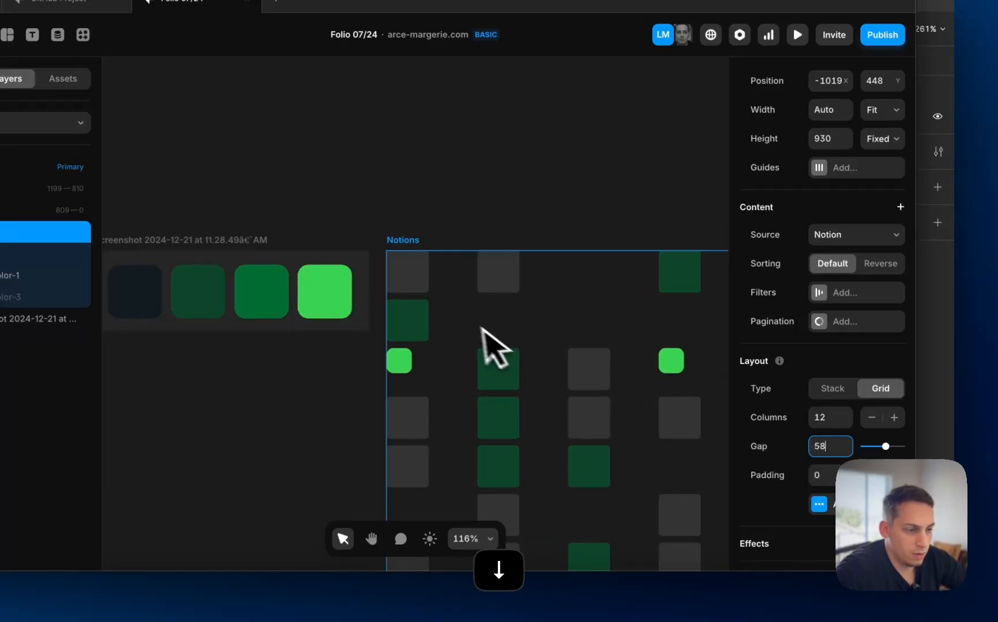
Resize the Color-1 square to a fixed 20 by 20.
{"action": "left_click", "coordinate": [415, 277]}
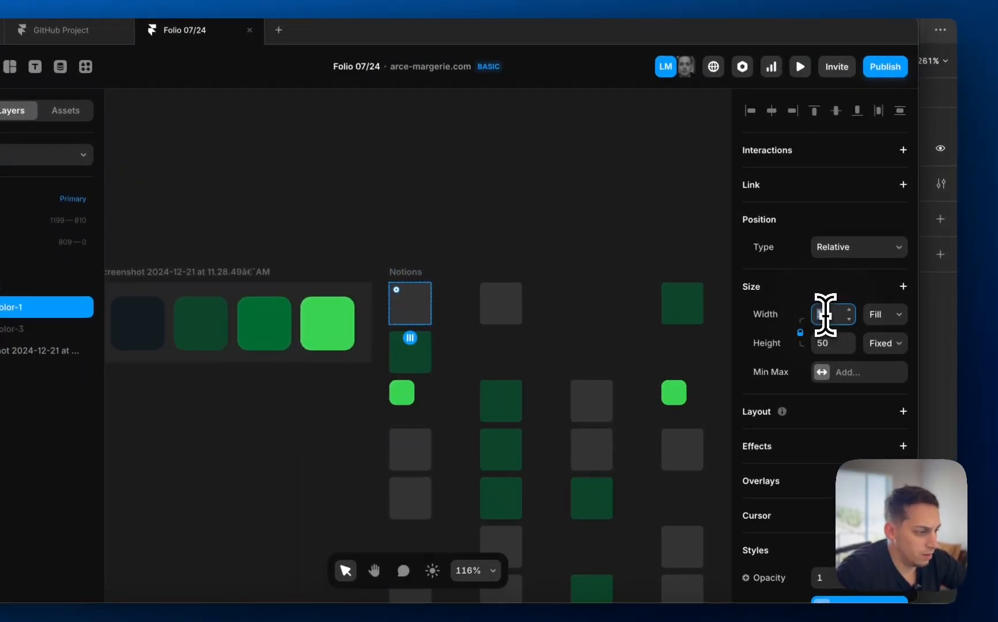
{"action": "key", "text": "shift+Down"}
{"action": "key", "text": "shift+Down"}
{"action": "key", "text": "shift+Down"}
{"action": "key", "text": "shift+Down"}
{"action": "key", "text": "shift+Down"}
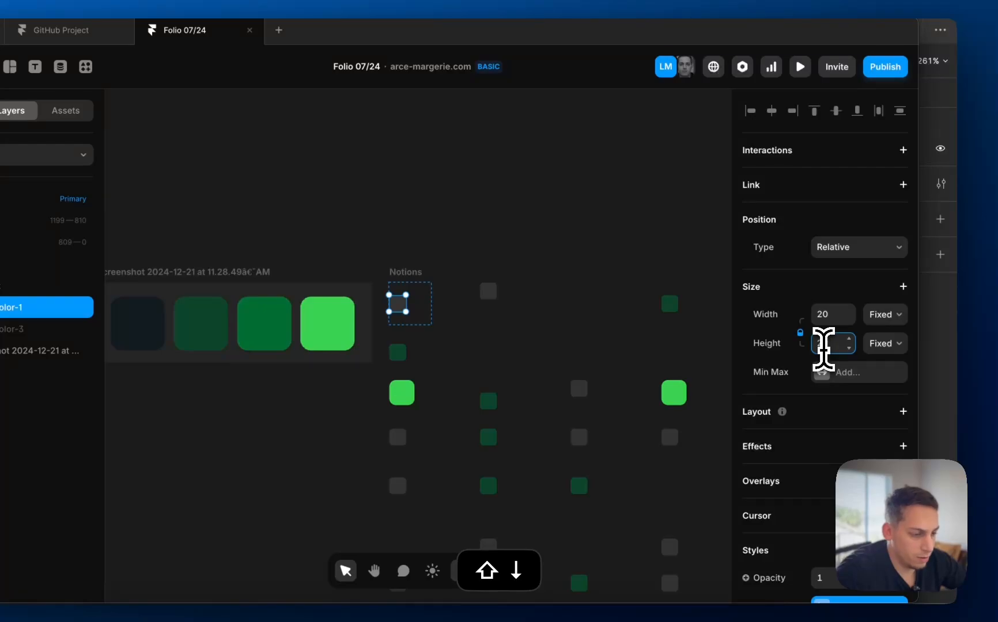
Select the Stack inside the Notions grid and set its width to Fit Content.
{"action": "left_click", "coordinate": [412, 273]}
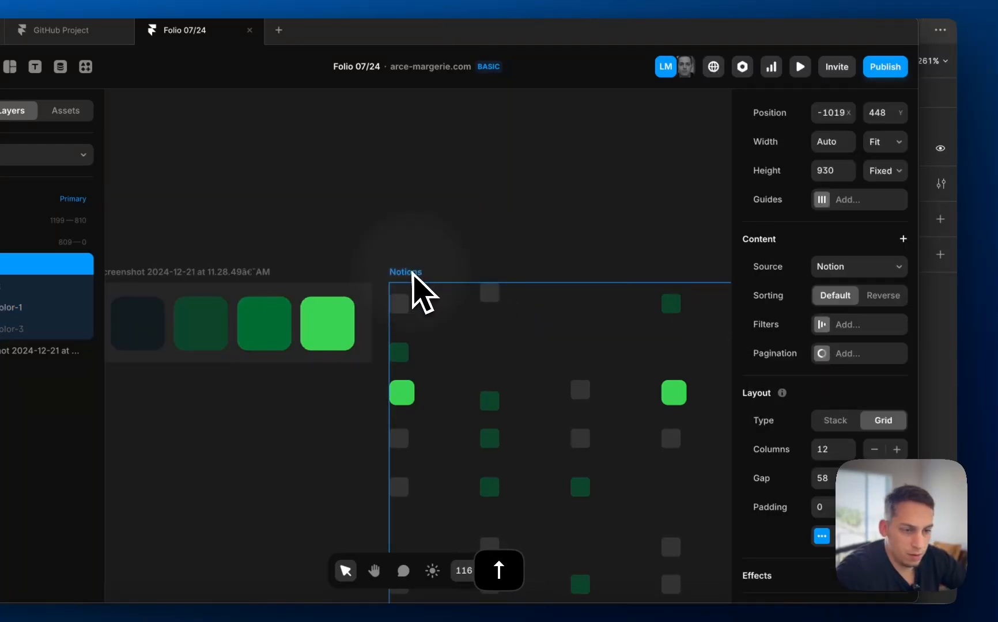
{"action": "left_click", "coordinate": [12, 288]}
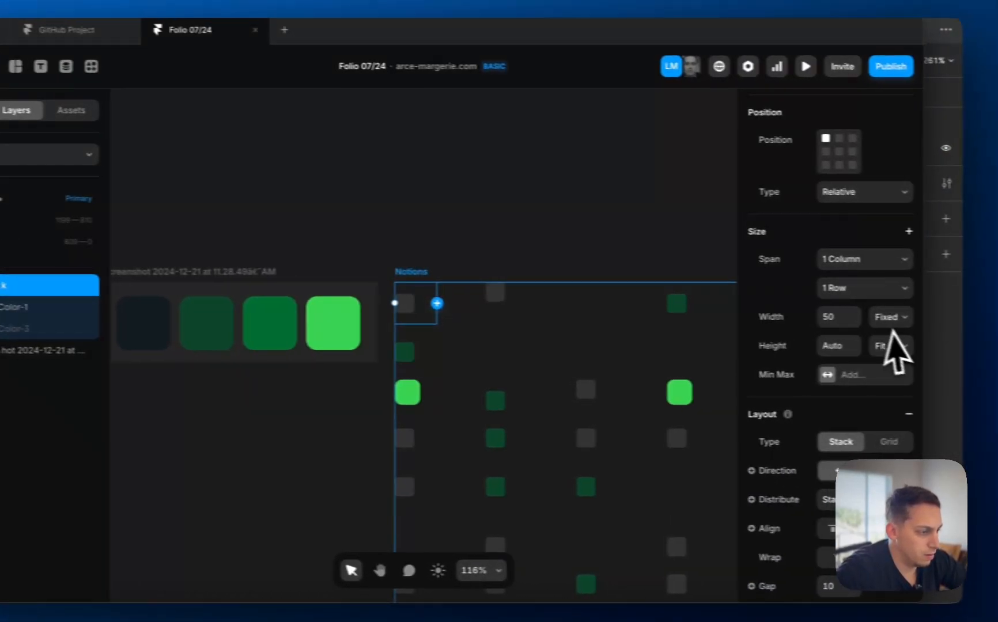
{"action": "left_click", "coordinate": [890, 318]}
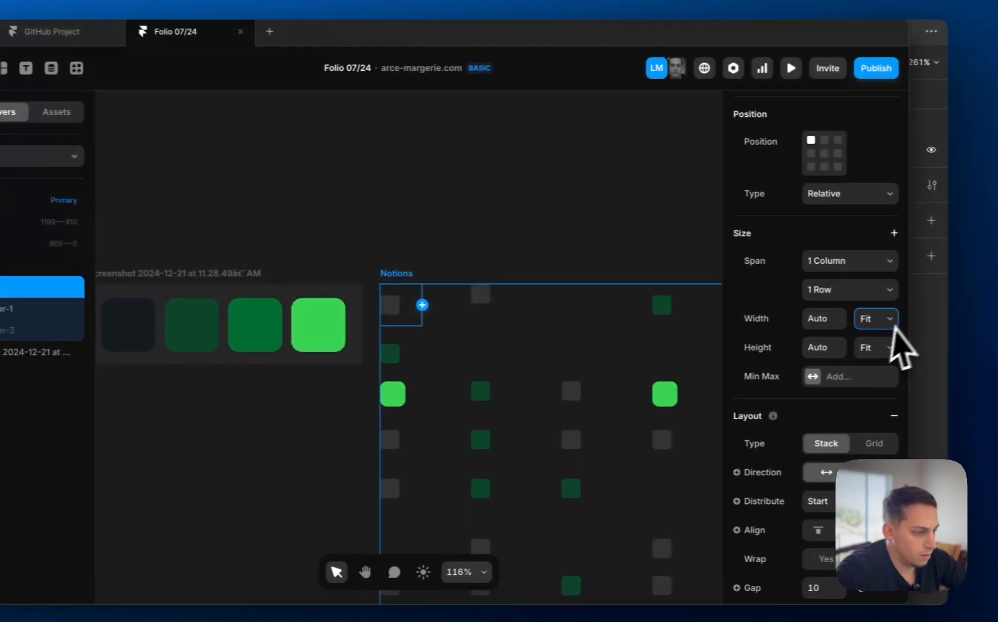
Try a wider column span for the Stack, and undo that change.
{"action": "left_click", "coordinate": [877, 290]}
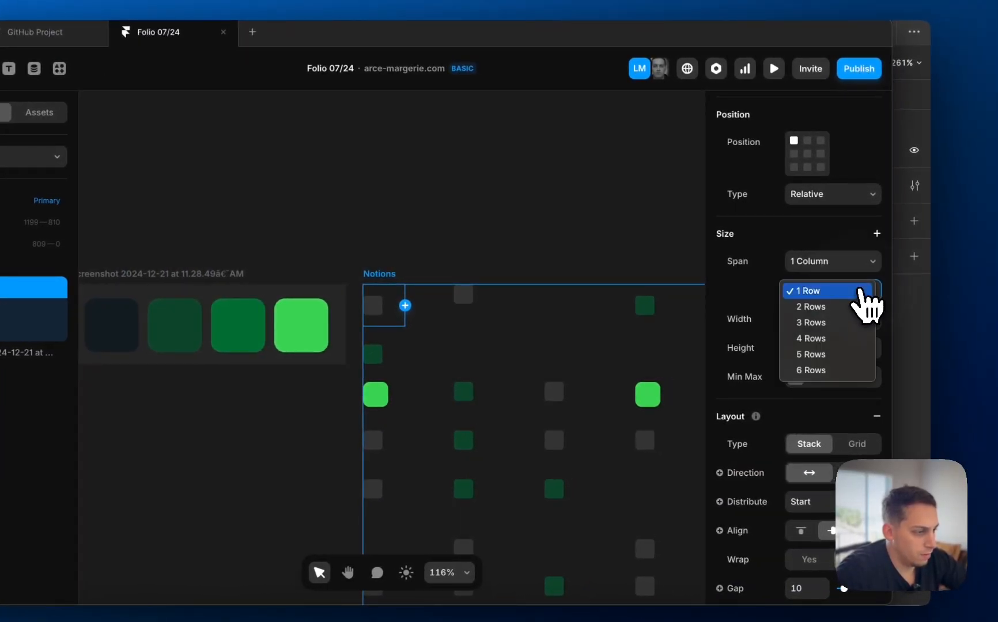
{"action": "left_click", "coordinate": [827, 266]}
{"action": "left_click", "coordinate": [809, 309]}
{"action": "key", "text": "super+z"}
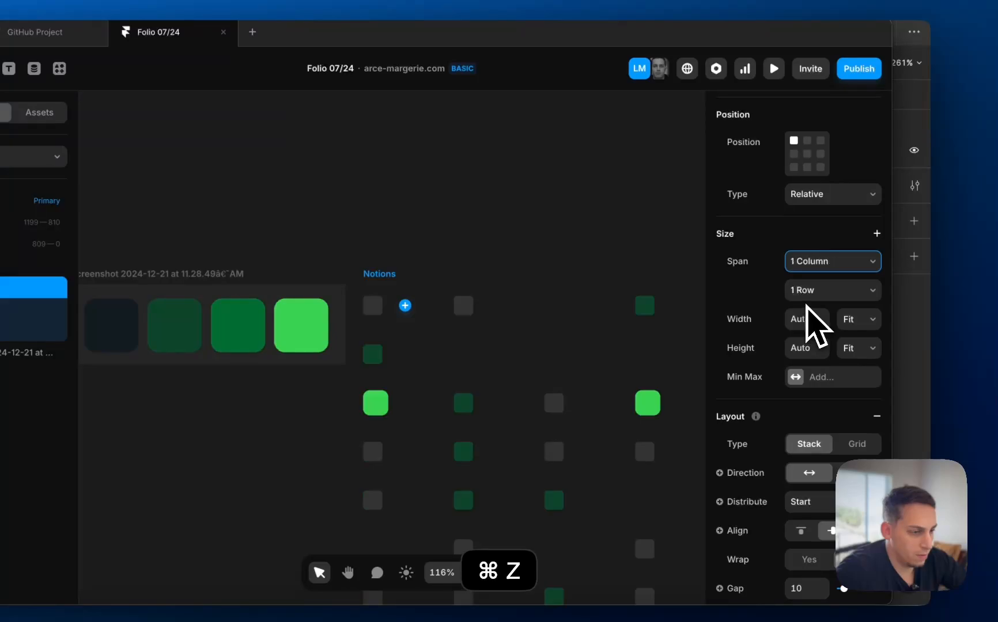
Undo the recent gap, square, Stack and Fixed-height edits, and redo as far as the Notions grid's 12-column layout with Fit height.
{"action": "scroll", "coordinate": [552, 296], "scroll_direction": "down", "scroll_amount": 5}
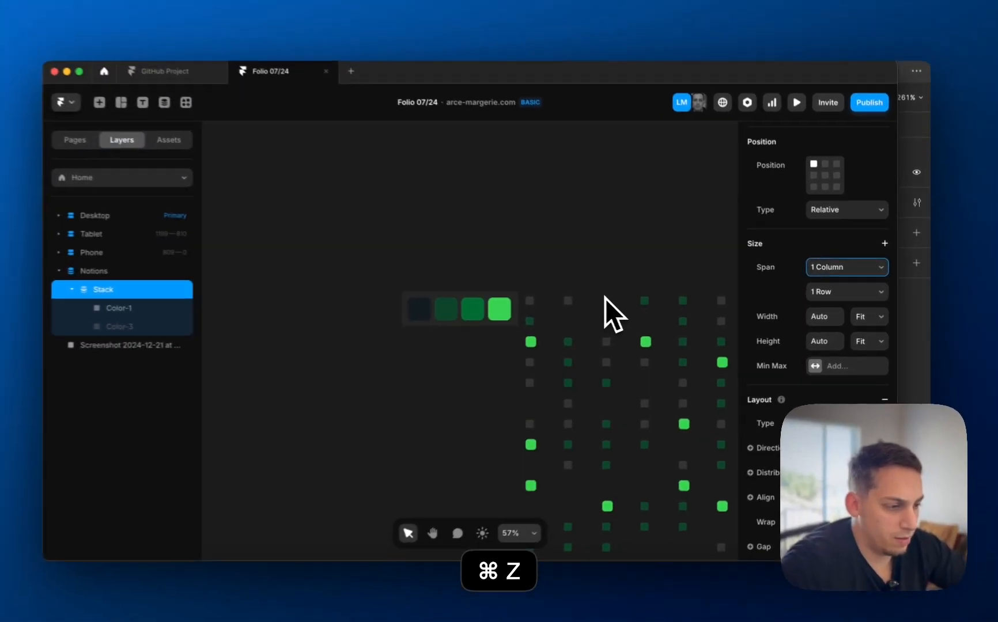
{"action": "key", "text": "super+z"}
{"action": "key", "text": "super+z"}
{"action": "key", "text": "super+z"}
{"action": "key", "text": "super+z"}
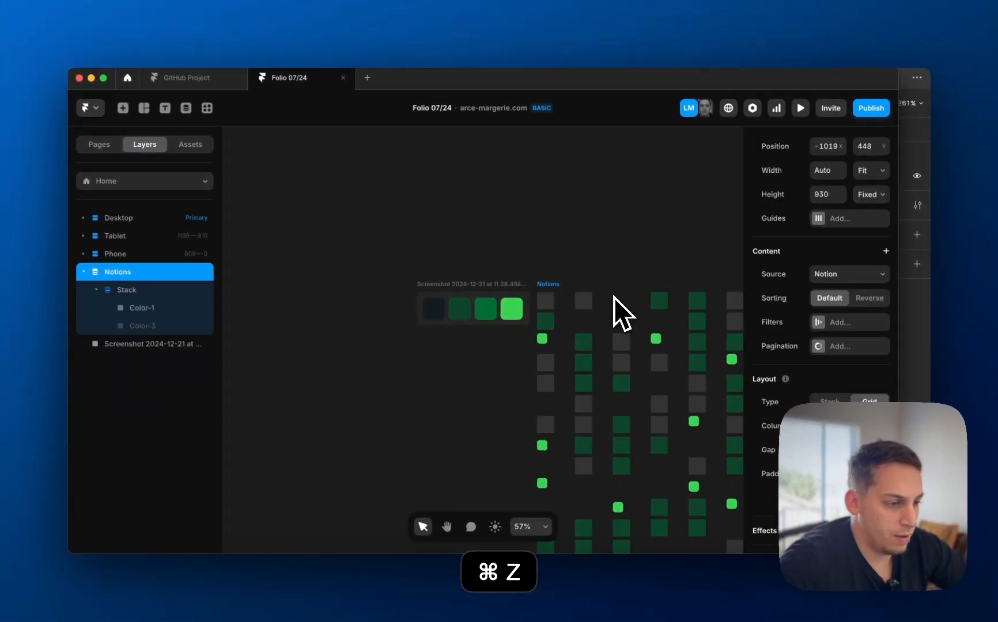
{"action": "key", "text": "super+z"}
{"action": "key", "text": "super+z"}
{"action": "key", "text": "super+z"}
{"action": "key", "text": "super+z"}
{"action": "key", "text": "super+z"}
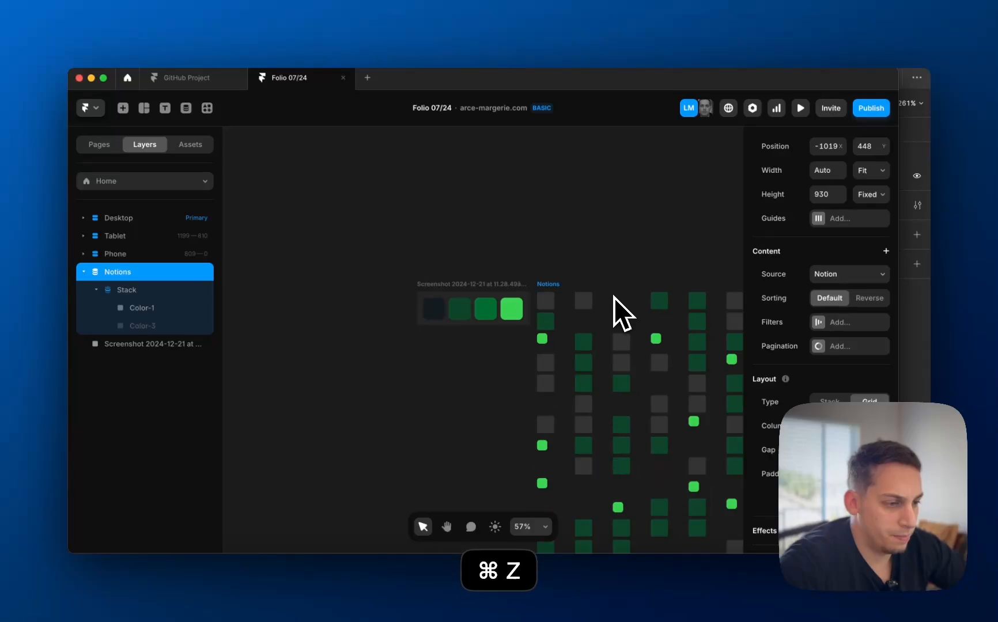
{"action": "key", "text": "super+z"}
{"action": "key", "text": "super+z"}
{"action": "key", "text": "super+z"}
{"action": "key", "text": "super+z"}
{"action": "key", "text": "super+z"}
{"action": "key", "text": "super+z"}
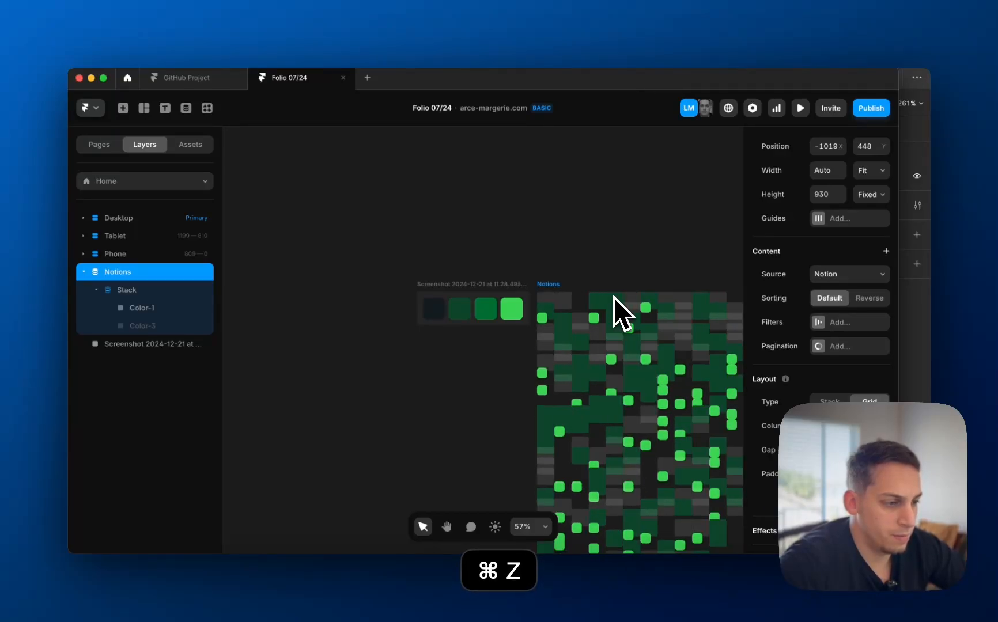
{"action": "key", "text": "super+z"}
{"action": "key", "text": "super+z"}
{"action": "key", "text": "super+z"}
{"action": "key", "text": "super+z"}
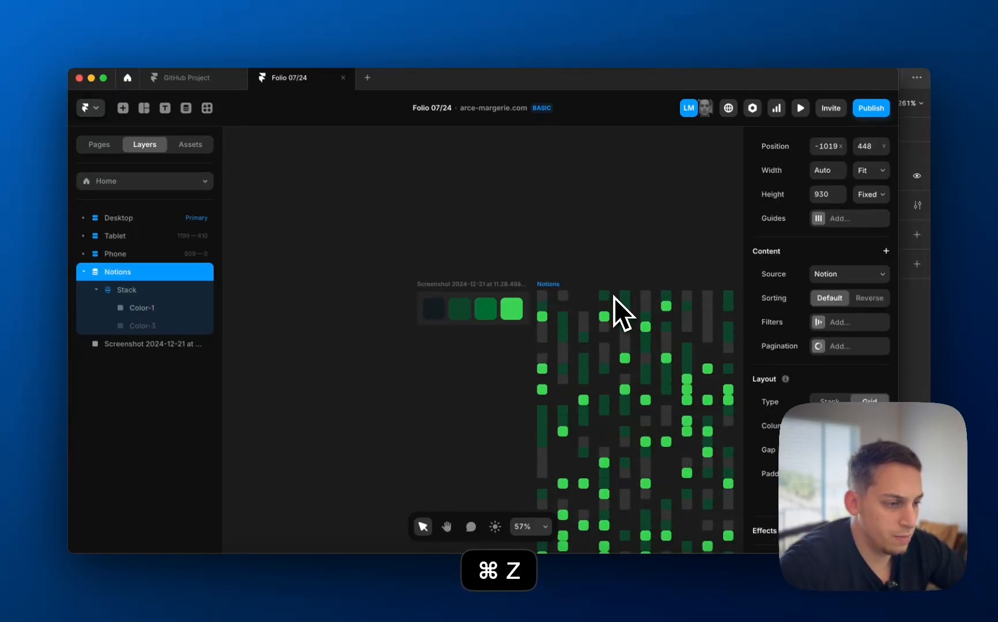
{"action": "key", "text": "super+z"}
{"action": "key", "text": "super+z"}
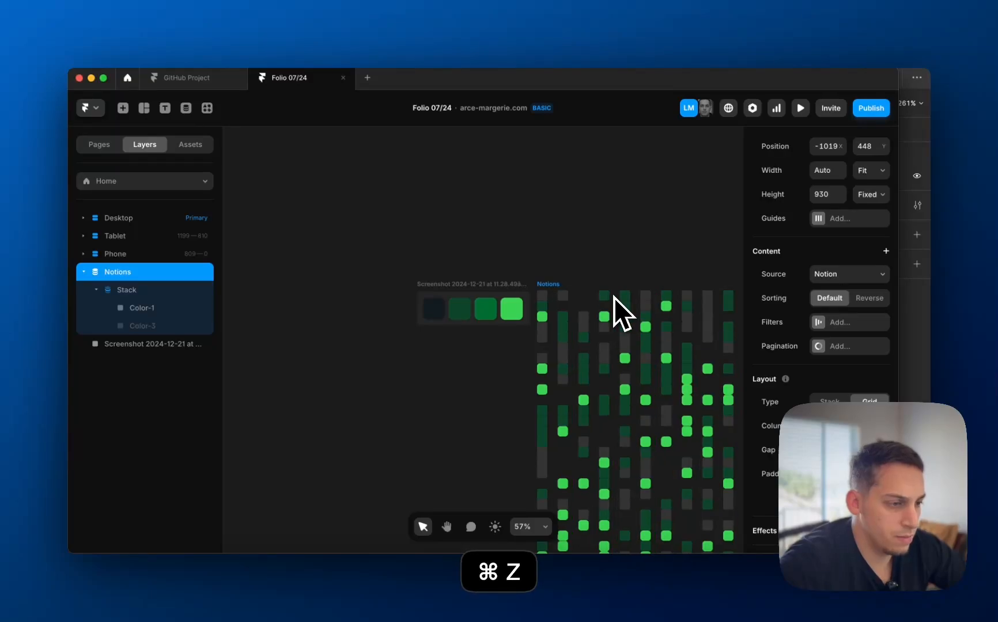
{"action": "key", "text": "super+z"}
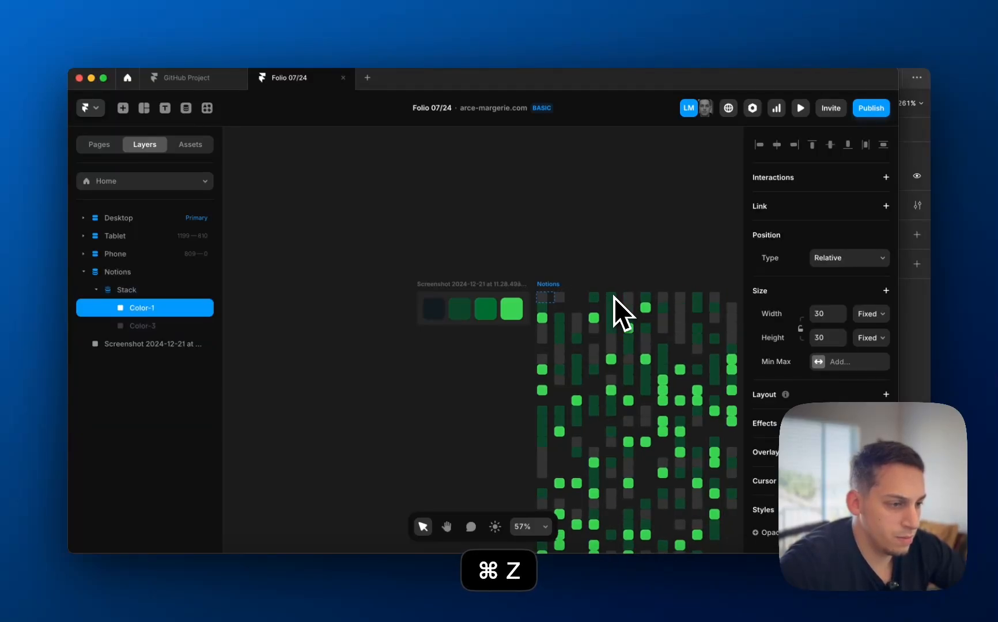
{"action": "key", "text": "super+z"}
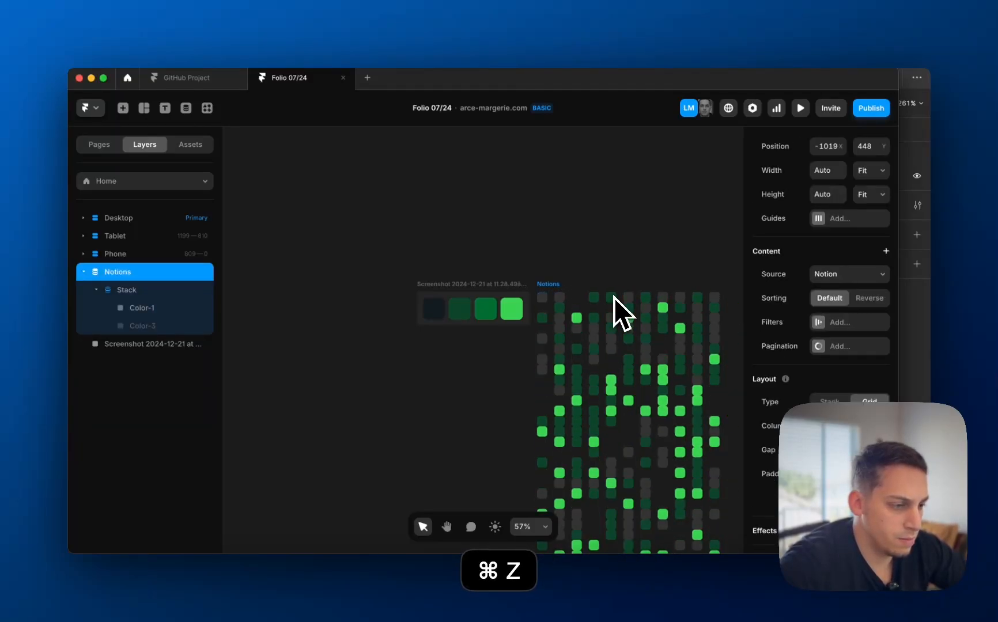
{"action": "key", "text": "super+shift+z"}
Move the Notions grid into the Desktop page's Right Hero, directly below the Top Text.
{"action": "scroll", "coordinate": [502, 317], "scroll_direction": "down", "scroll_amount": 5}
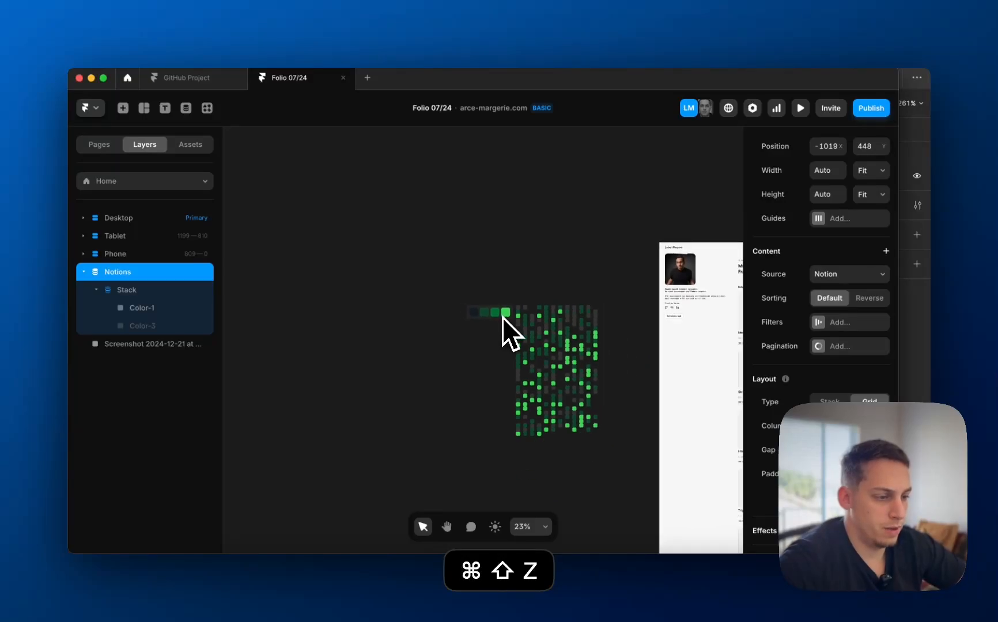
{"action": "left_click_drag", "start_coordinate": [530, 296], "coordinate": [576, 273]}
{"action": "scroll", "coordinate": [577, 272], "scroll_direction": "up", "scroll_amount": 3}
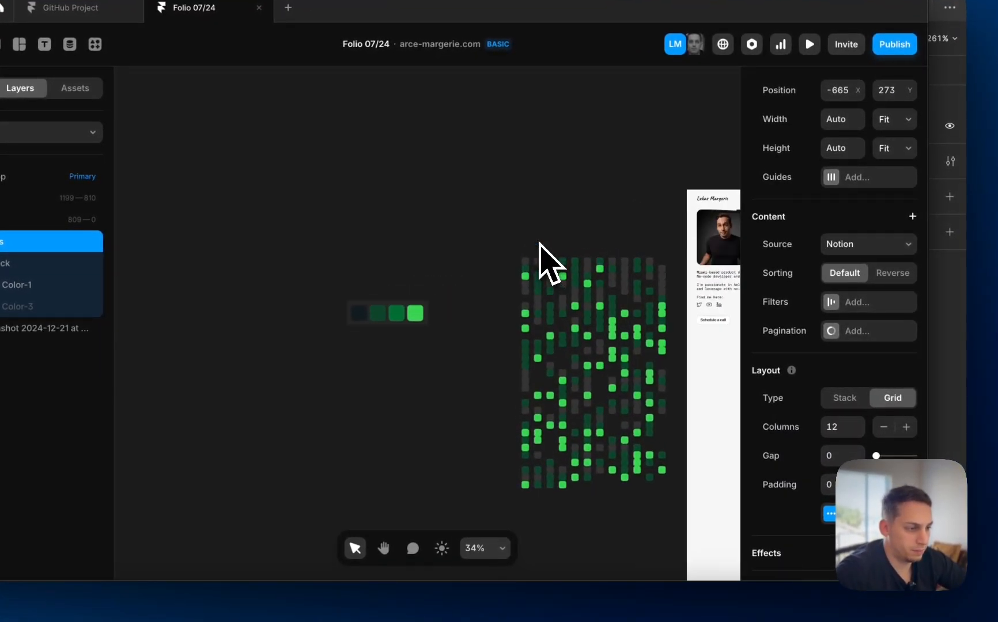
{"action": "left_click_drag", "start_coordinate": [507, 247], "coordinate": [445, 468]}
{"action": "scroll", "coordinate": [455, 473], "scroll_direction": "down", "scroll_amount": 2}
{"action": "left_click_drag", "start_coordinate": [419, 418], "coordinate": [624, 335]}
{"action": "scroll", "coordinate": [623, 335], "scroll_direction": "up", "scroll_amount": 3}
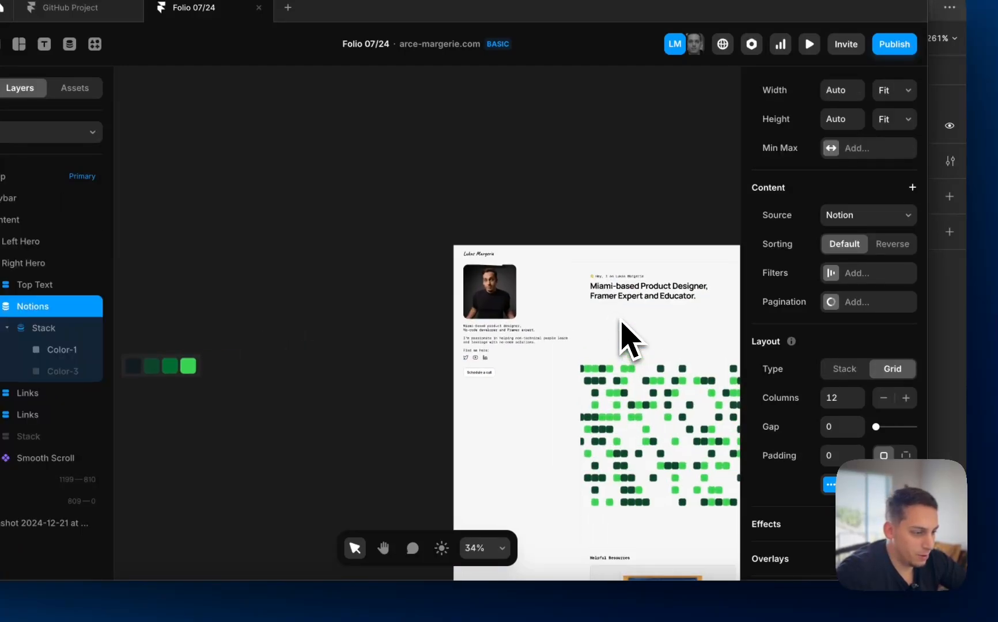
Try setting the Notions grid's width to Fill.
{"action": "scroll", "coordinate": [624, 339], "scroll_direction": "right", "scroll_amount": 3}
{"action": "scroll", "coordinate": [883, 231], "scroll_direction": "up", "scroll_amount": 3}
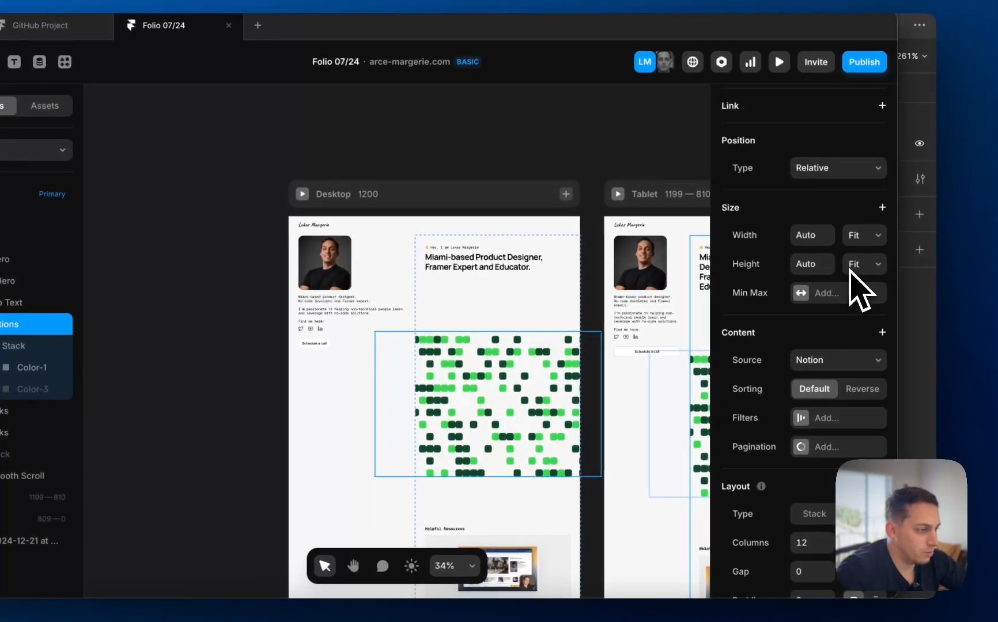
{"action": "left_click", "coordinate": [898, 216]}
{"action": "left_click", "coordinate": [861, 225]}
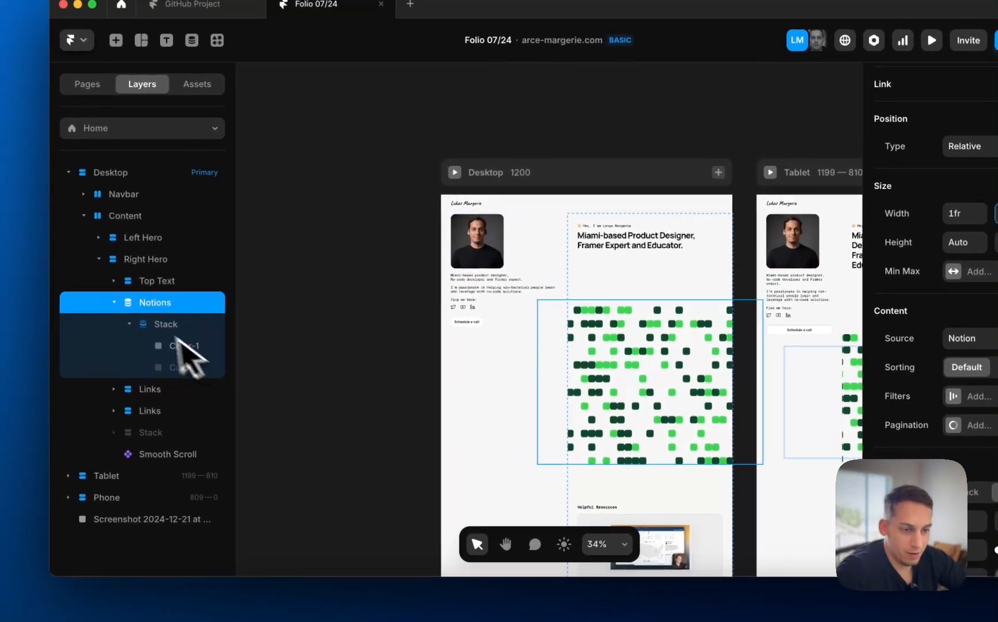
Check the size and layout settings of the Stack and the Color-1 square inside the Notions grid.
{"action": "left_click", "coordinate": [125, 309]}
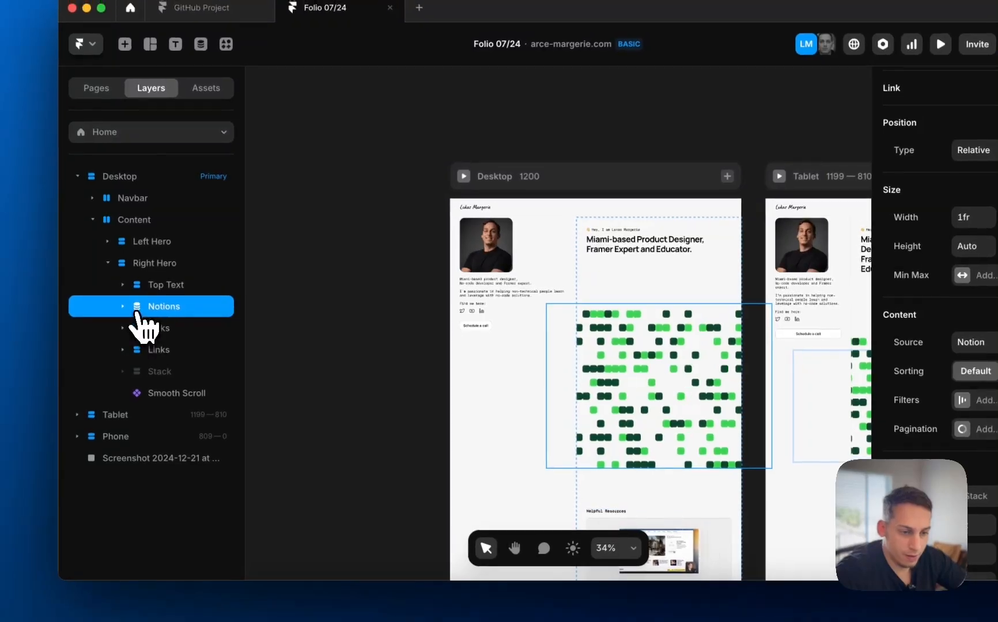
{"action": "left_click", "coordinate": [120, 302]}
{"action": "left_click", "coordinate": [162, 323]}
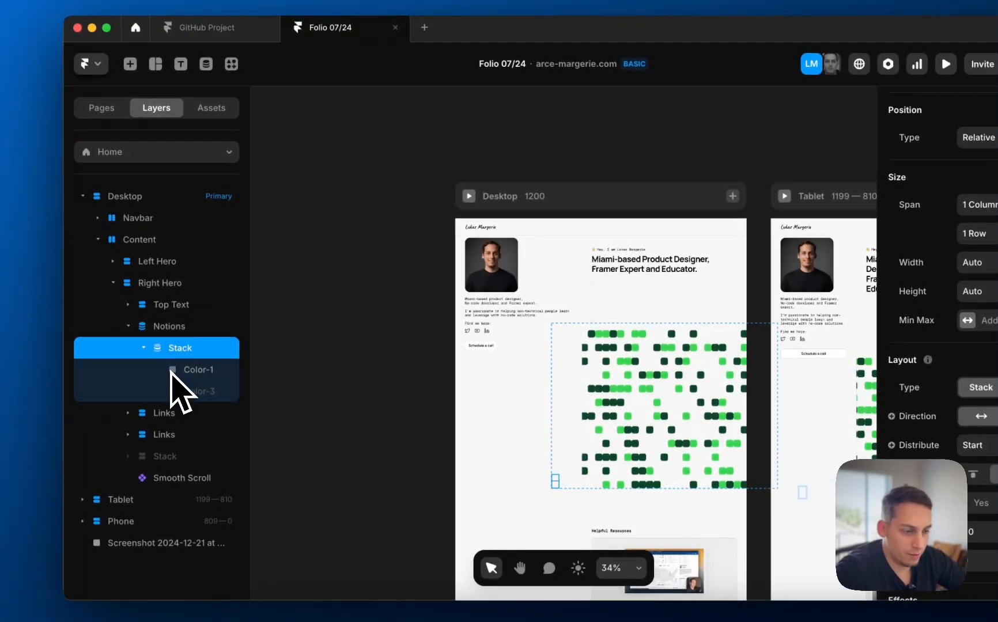
{"action": "left_click", "coordinate": [173, 372]}
{"action": "left_click", "coordinate": [175, 354]}
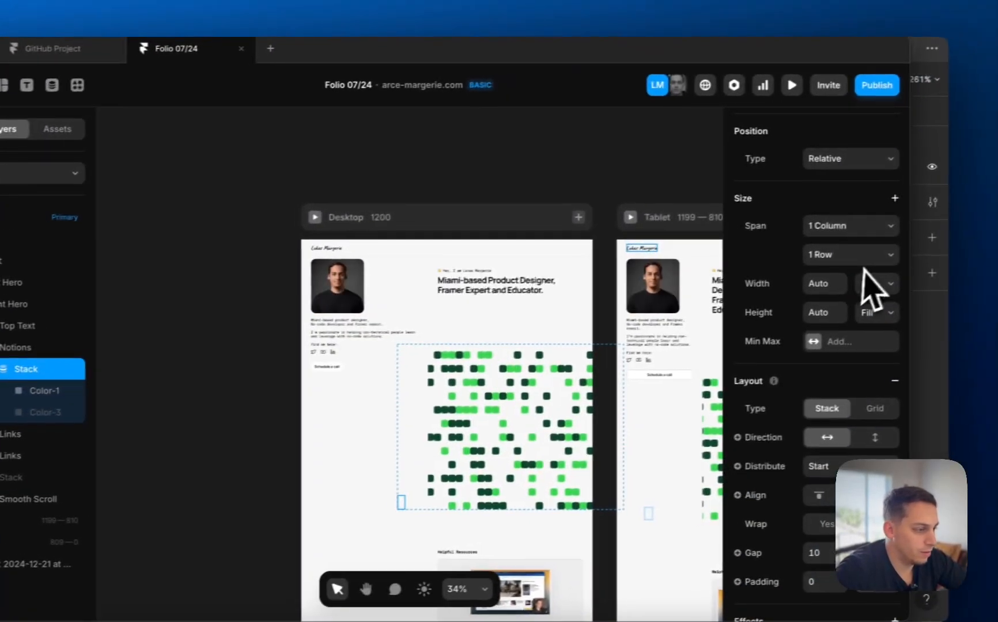
Try wrapping the Notions grid in a new Stack, and undo back to the grid's Fit width.
{"action": "left_click", "coordinate": [23, 347]}
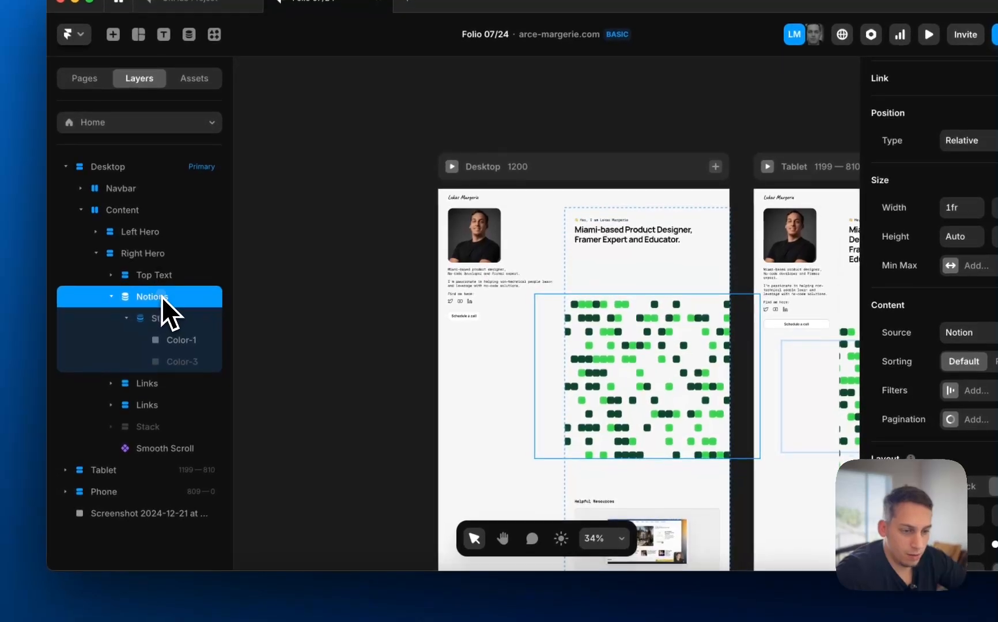
{"action": "right_click", "coordinate": [161, 297]}
{"action": "left_click", "coordinate": [254, 448]}
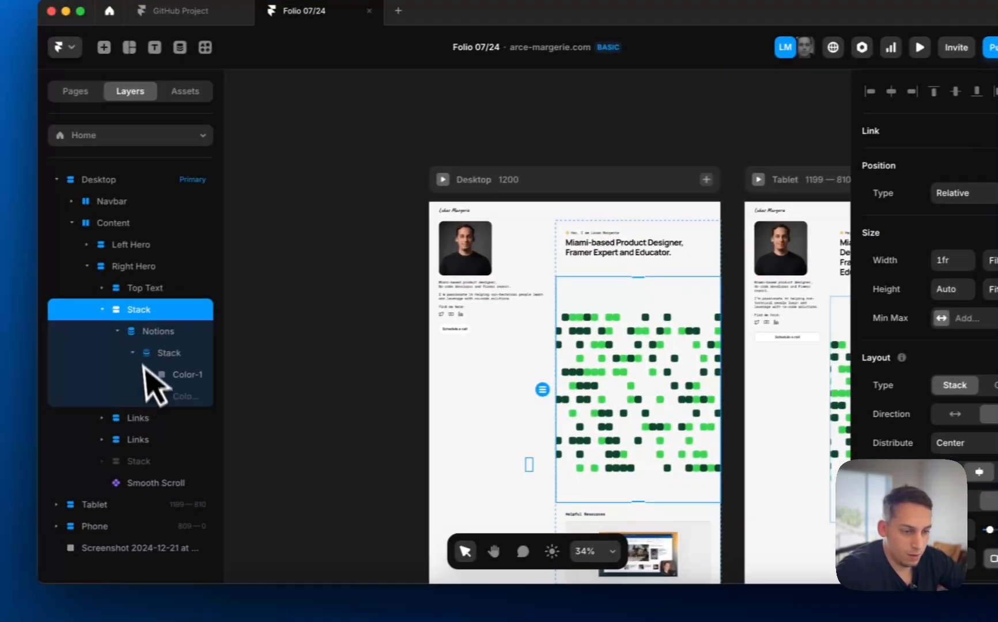
{"action": "left_click", "coordinate": [55, 343]}
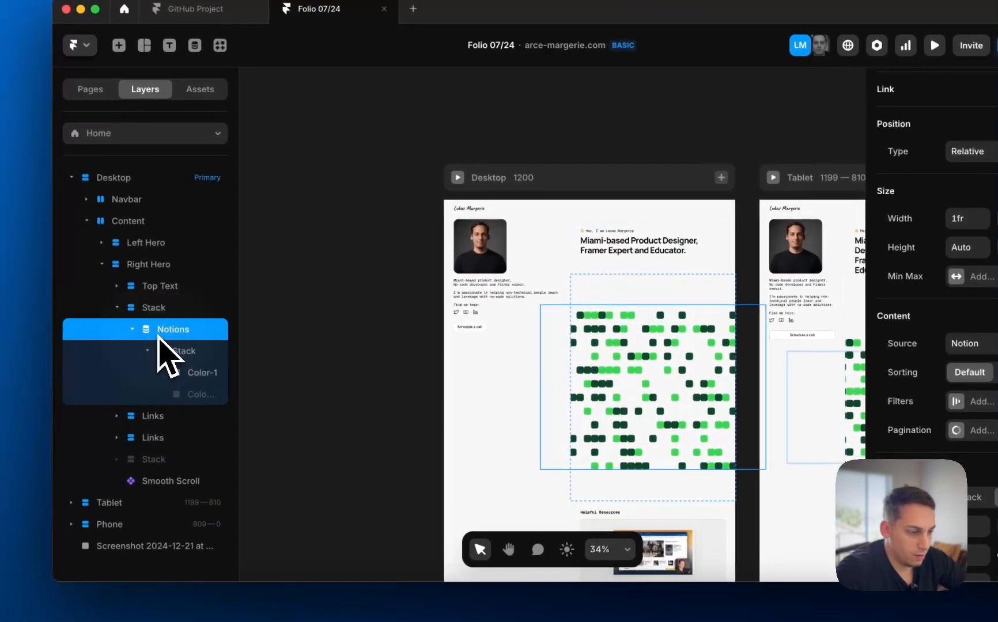
{"action": "key", "text": "ctrl+z"}
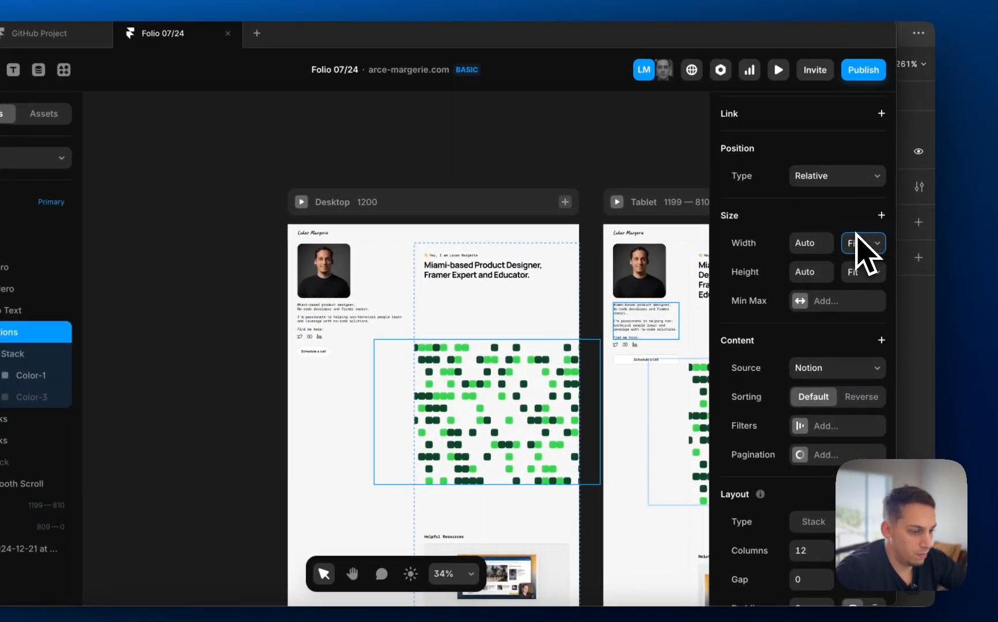
Try Fill width for the Notions grid once more, and undo back to Fit.
{"action": "left_click", "coordinate": [863, 243]}
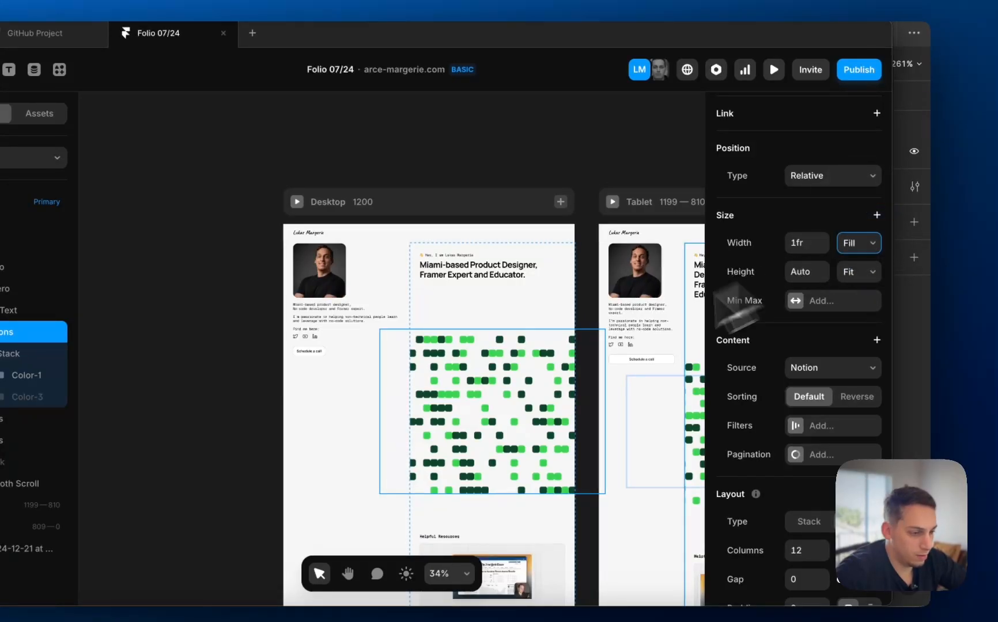
{"action": "key", "text": "super+z"}
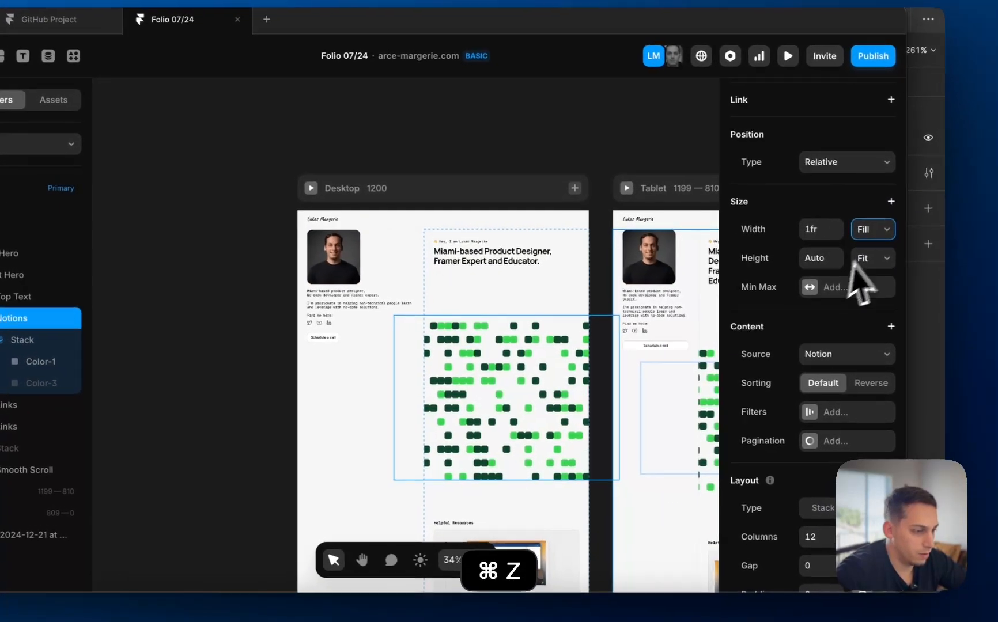
{"action": "key", "text": "super+z"}
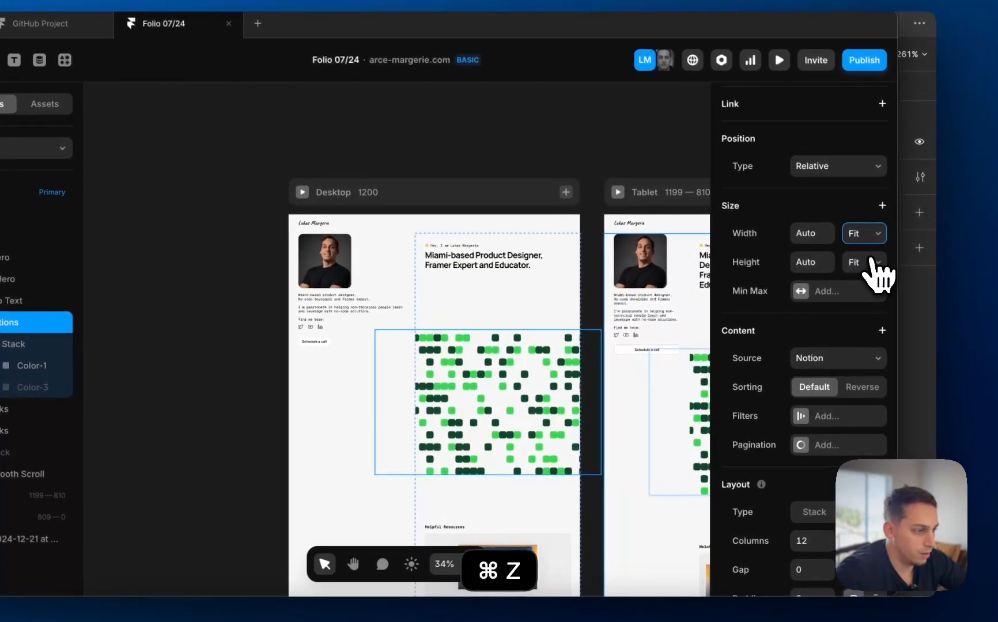
Set the Notions grid's height to Fill, and try Fill height on the Right Hero before undoing that change.
{"action": "left_click", "coordinate": [872, 259]}
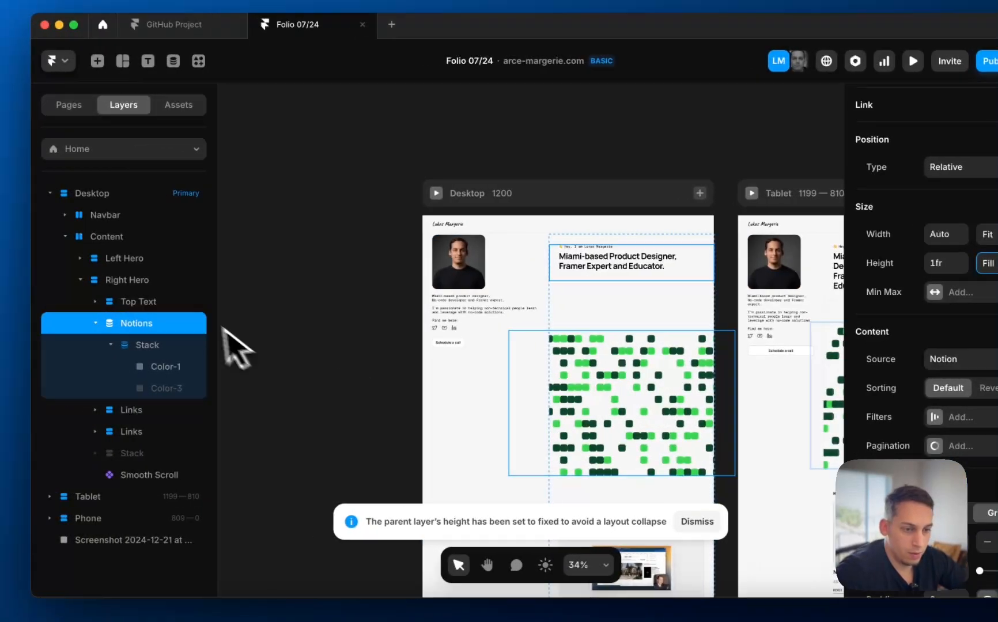
{"action": "left_click", "coordinate": [40, 281]}
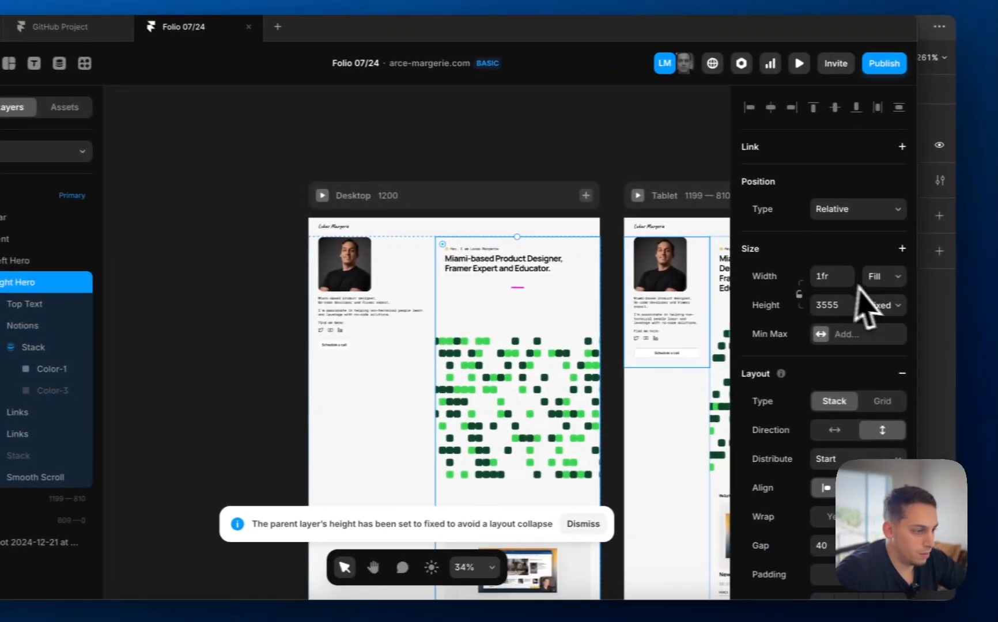
{"action": "left_click", "coordinate": [986, 303]}
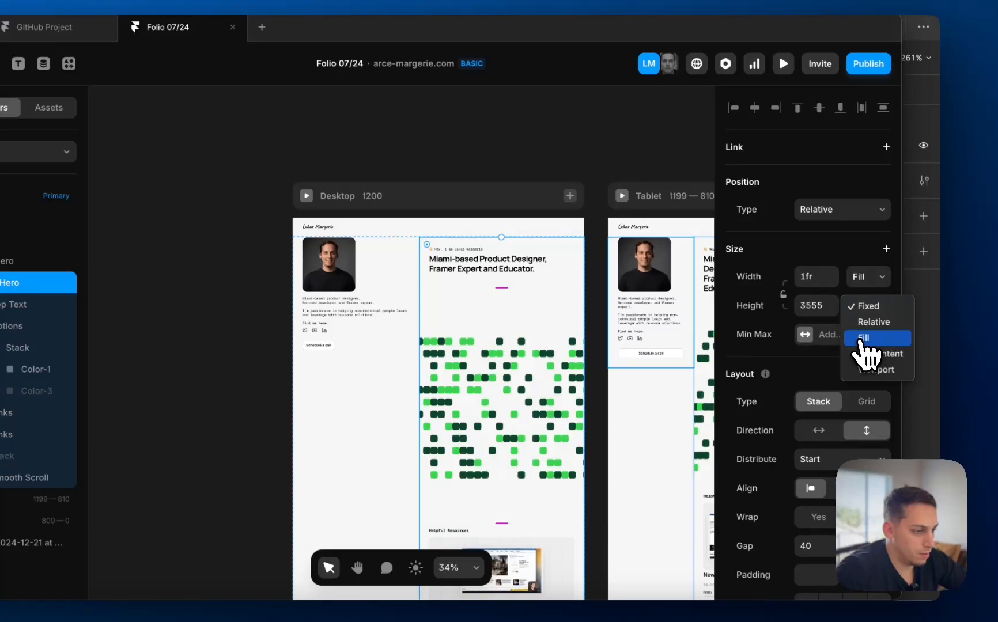
{"action": "left_click", "coordinate": [862, 339]}
{"action": "key", "text": "super+z"}
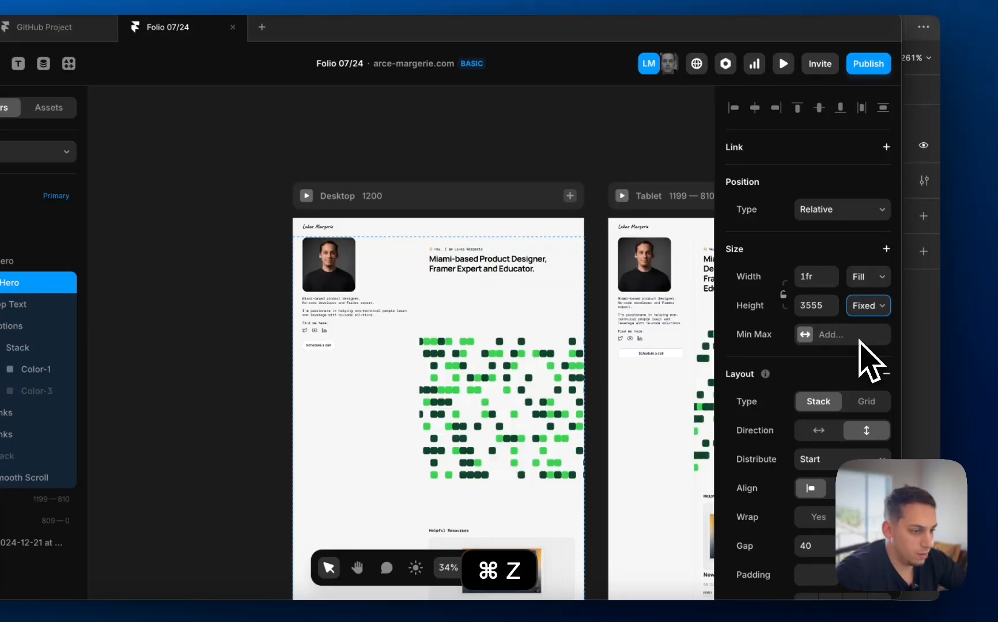
Move the Notions grid out of the Right Hero onto the empty canvas above the colour-palette screenshot.
{"action": "scroll", "coordinate": [488, 404], "scroll_direction": "down", "scroll_amount": 5}
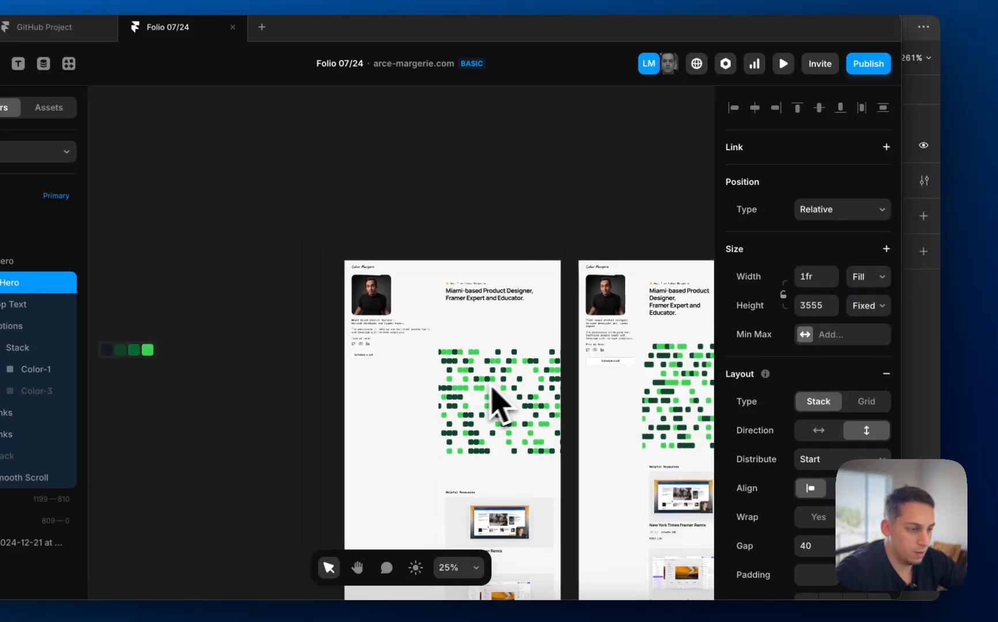
{"action": "left_click", "coordinate": [487, 403]}
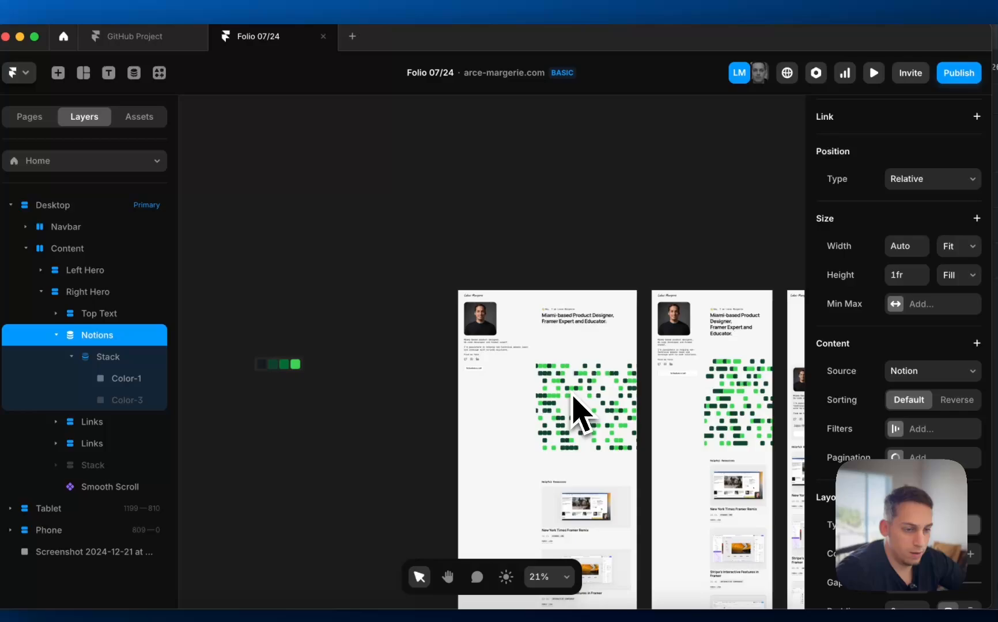
{"action": "left_click_drag", "start_coordinate": [573, 398], "coordinate": [348, 254]}
{"action": "left_click_drag", "start_coordinate": [284, 208], "coordinate": [416, 199]}
{"action": "scroll", "coordinate": [379, 234], "scroll_direction": "up", "scroll_amount": 5}
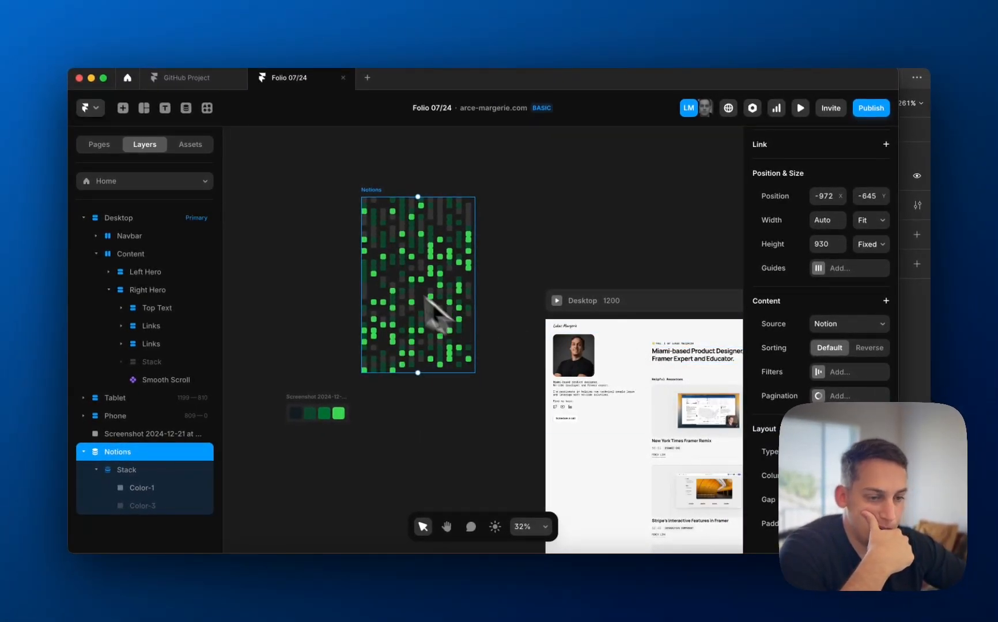
{"action": "scroll", "coordinate": [363, 260], "scroll_direction": "up", "scroll_amount": 2}
{"action": "left_click", "coordinate": [119, 471]}
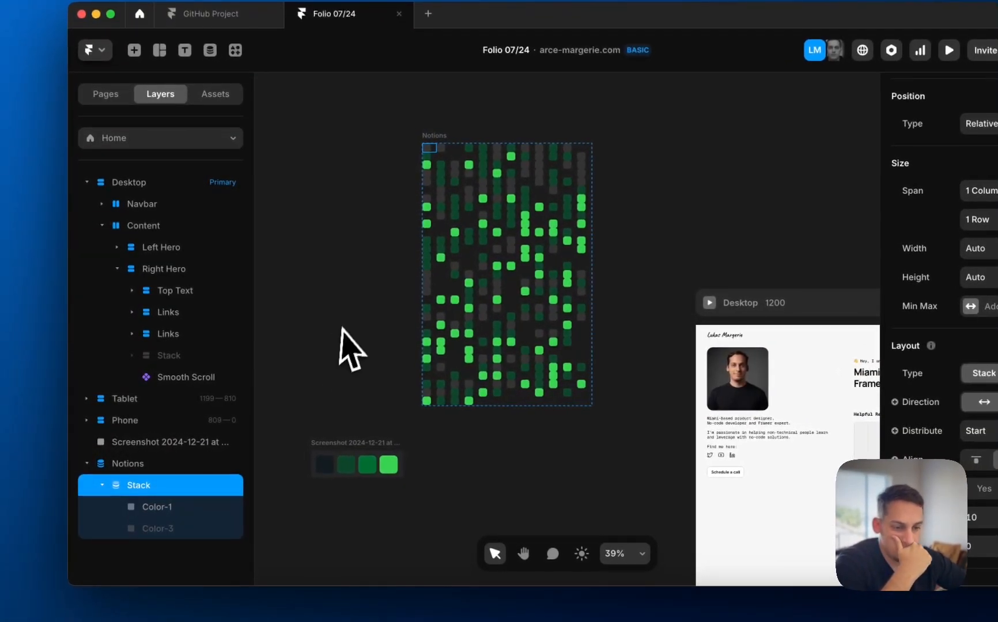
{"action": "left_click", "coordinate": [202, 506]}
{"action": "scroll", "coordinate": [494, 251], "scroll_direction": "down", "scroll_amount": 3}
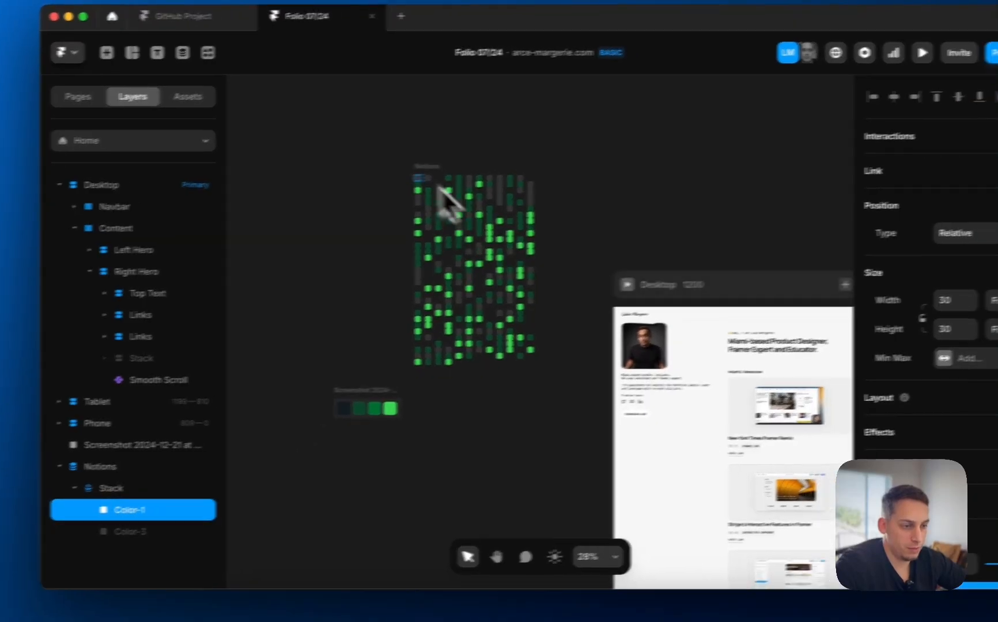
Move the Notions grid back into the Right Hero directly below the Top Text, and shrink its height to 84.
{"action": "left_click", "coordinate": [448, 157]}
{"action": "left_click_drag", "start_coordinate": [449, 164], "coordinate": [784, 359]}
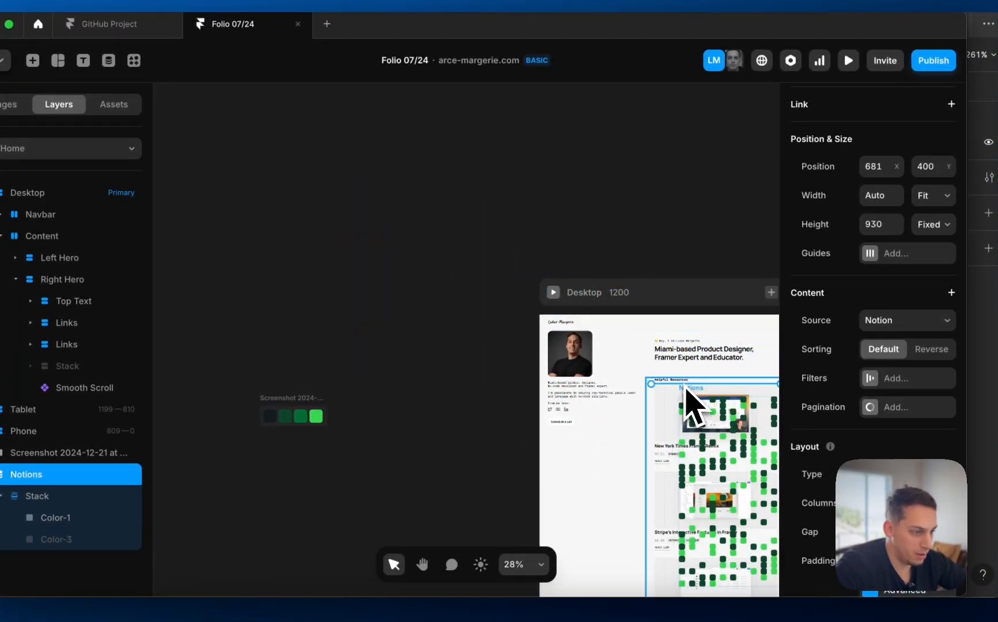
{"action": "left_click_drag", "start_coordinate": [685, 380], "coordinate": [687, 380]}
{"action": "scroll", "coordinate": [688, 381], "scroll_direction": "down", "scroll_amount": 2}
{"action": "scroll", "coordinate": [687, 381], "scroll_direction": "right", "scroll_amount": 2}
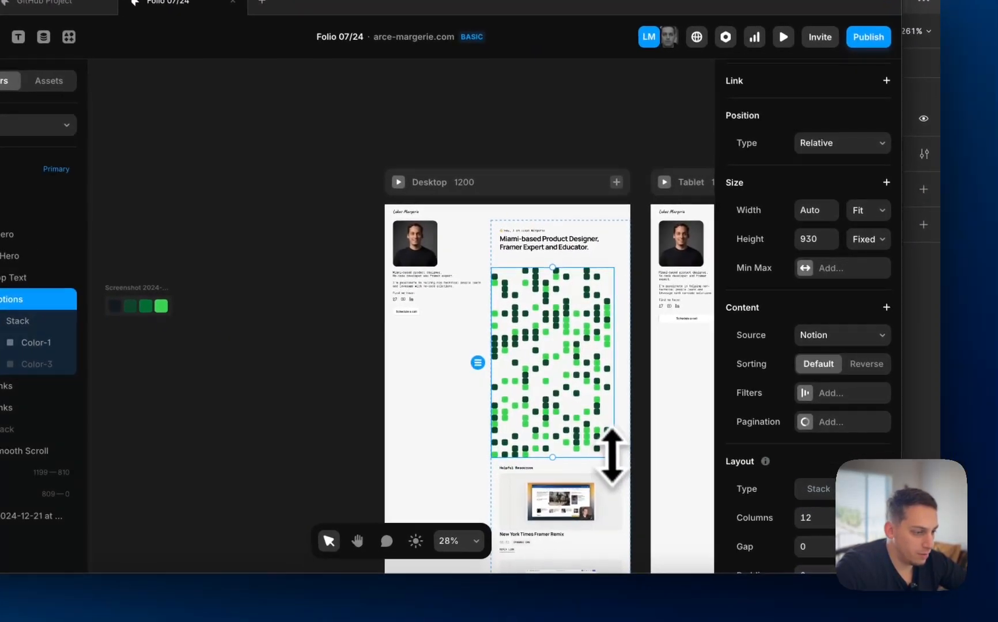
{"action": "left_click_drag", "start_coordinate": [612, 456], "coordinate": [574, 282]}
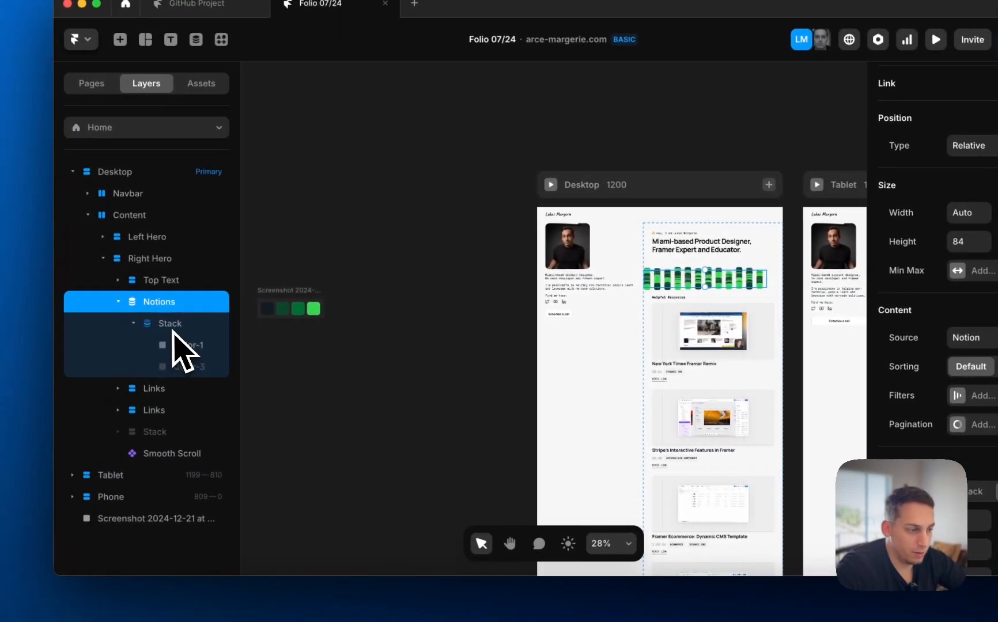
Set the Color-1 square's width to 11 and narrow the Color-3 square's width as well.
{"action": "left_click", "coordinate": [31, 321]}
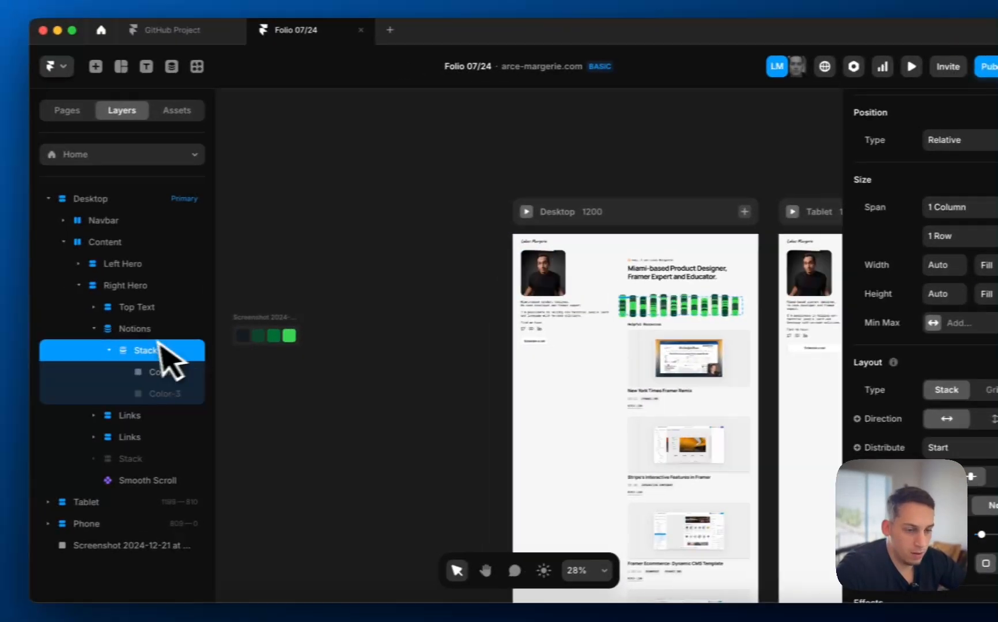
{"action": "left_click", "coordinate": [174, 349]}
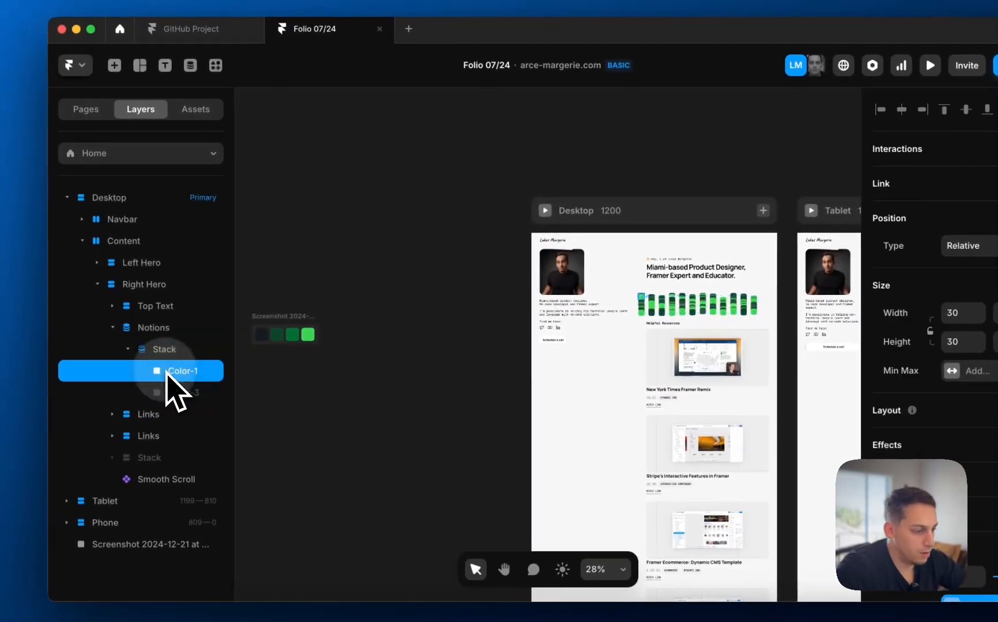
{"action": "left_click", "coordinate": [955, 316]}
{"action": "key", "text": "shift+Down"}
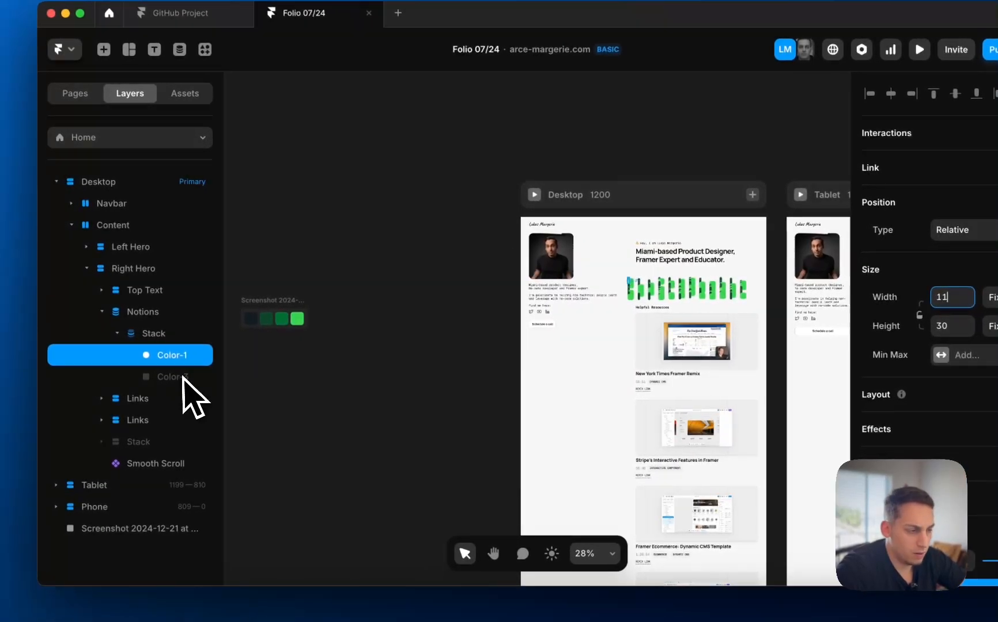
{"action": "left_click", "coordinate": [62, 387]}
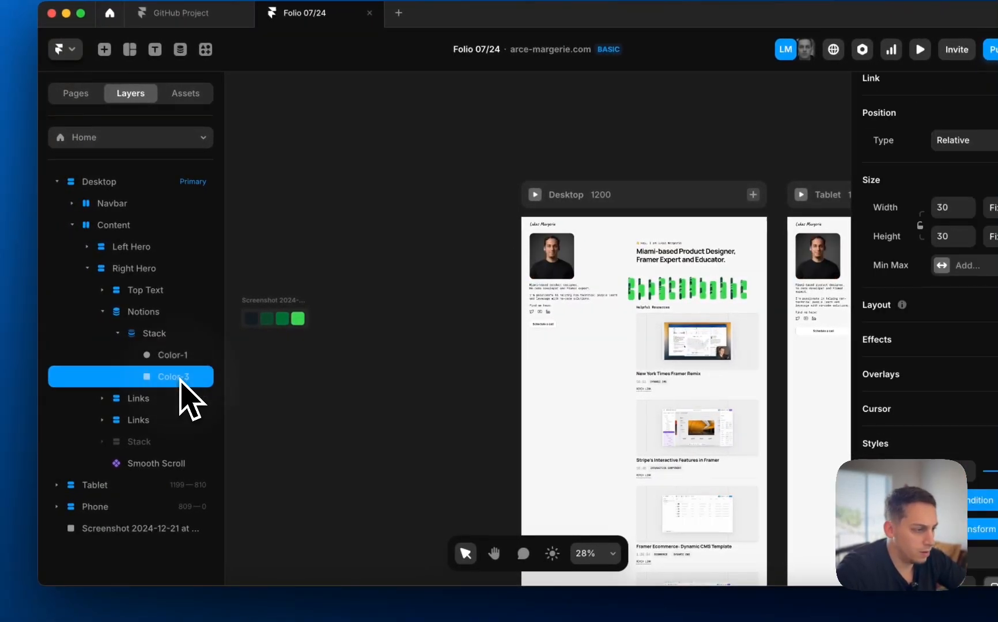
{"action": "left_click", "coordinate": [957, 209]}
{"action": "key", "text": "shift+Down"}
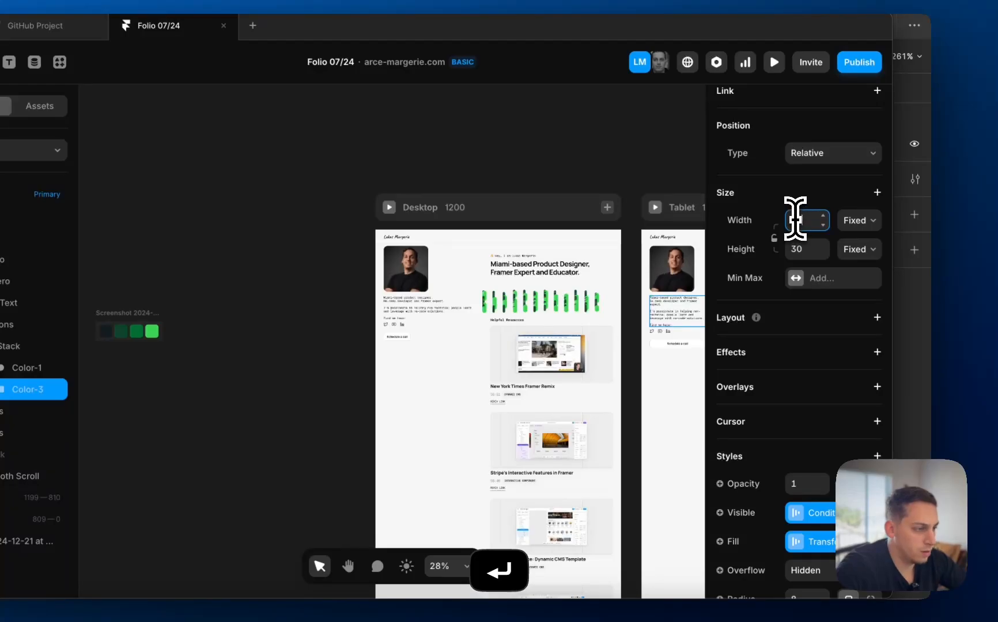
{"action": "left_click", "coordinate": [500, 164]}
Try a different gap for the Notions grid and return it to 0.
{"action": "scroll", "coordinate": [517, 352], "scroll_direction": "up", "scroll_amount": 3}
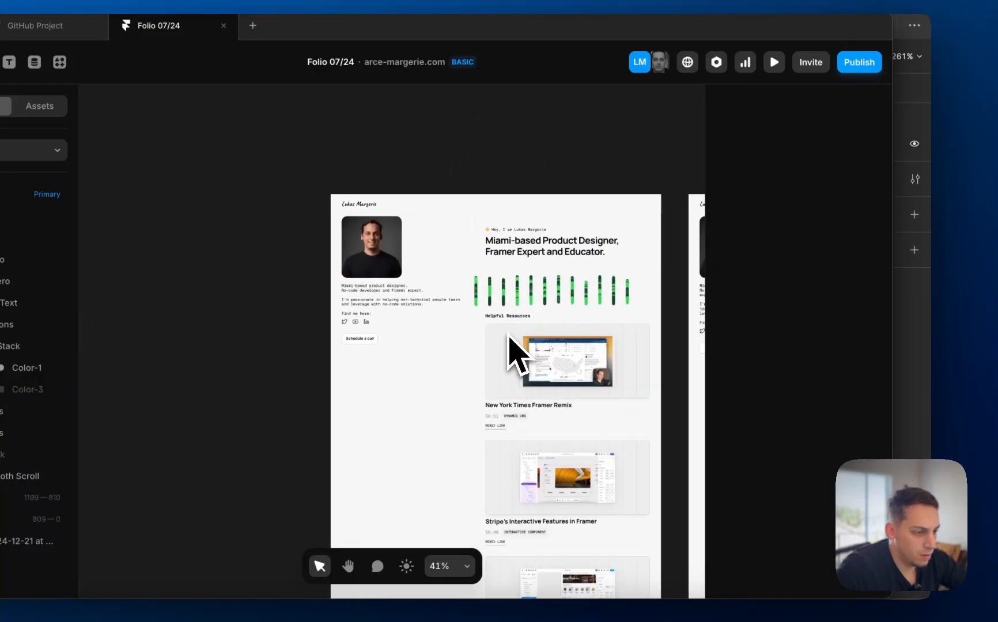
{"action": "left_click", "coordinate": [481, 296]}
{"action": "scroll", "coordinate": [843, 438], "scroll_direction": "down", "scroll_amount": 1}
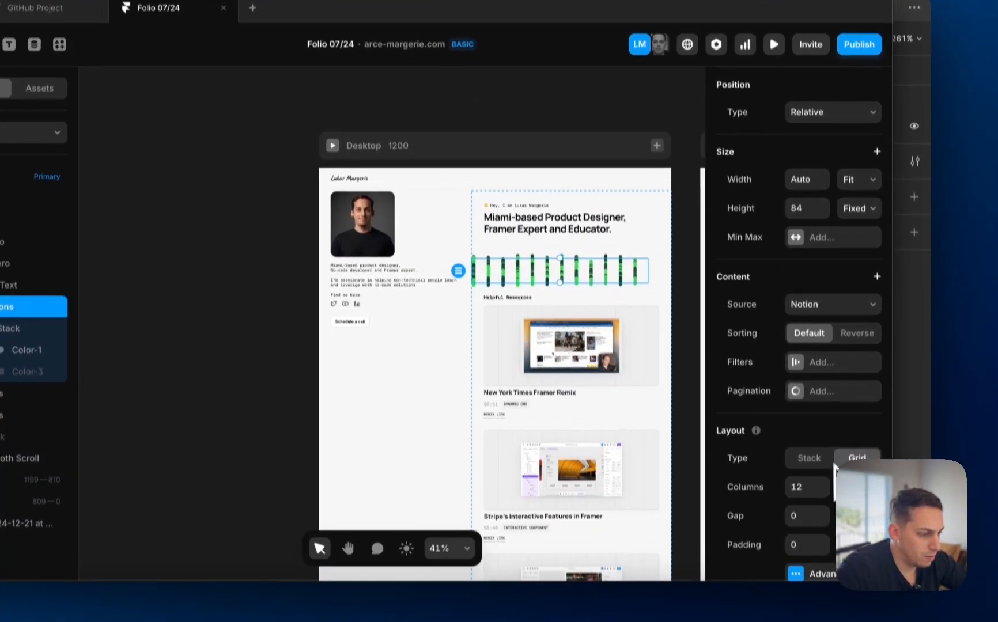
{"action": "left_click", "coordinate": [799, 507]}
{"action": "key", "text": "shift+Down"}
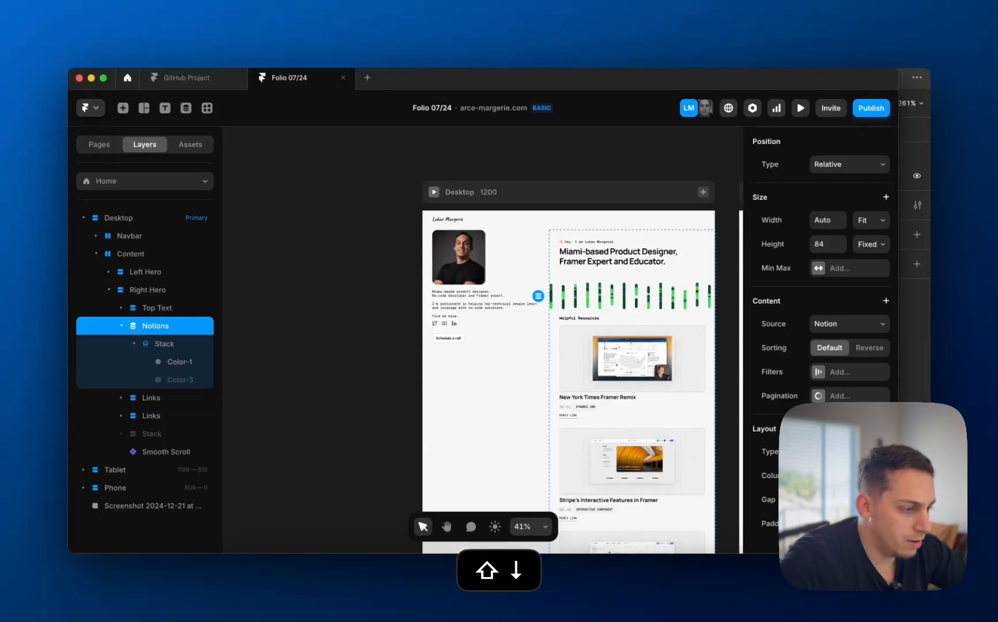
{"action": "key", "text": "shift+Down"}
{"action": "left_click", "coordinate": [823, 498]}
{"action": "scroll", "coordinate": [787, 483], "scroll_direction": "down", "scroll_amount": 2}
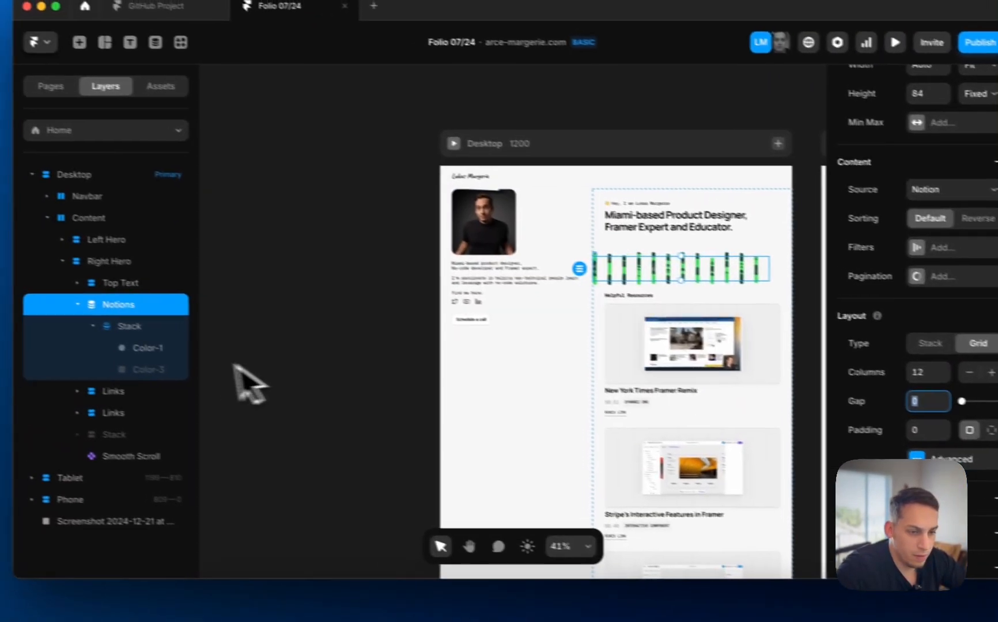
Reduce the gap of the Stack inside the Notions grid.
{"action": "left_click", "coordinate": [33, 303]}
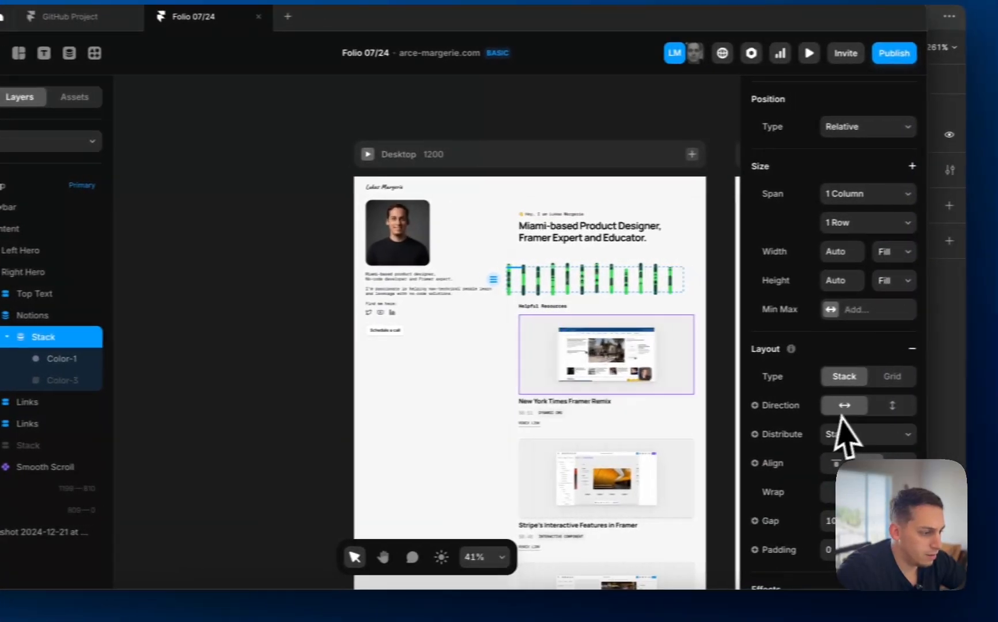
{"action": "scroll", "coordinate": [962, 429], "scroll_direction": "down", "scroll_amount": 1}
{"action": "left_click", "coordinate": [950, 503]}
{"action": "key", "text": "shift+Down"}
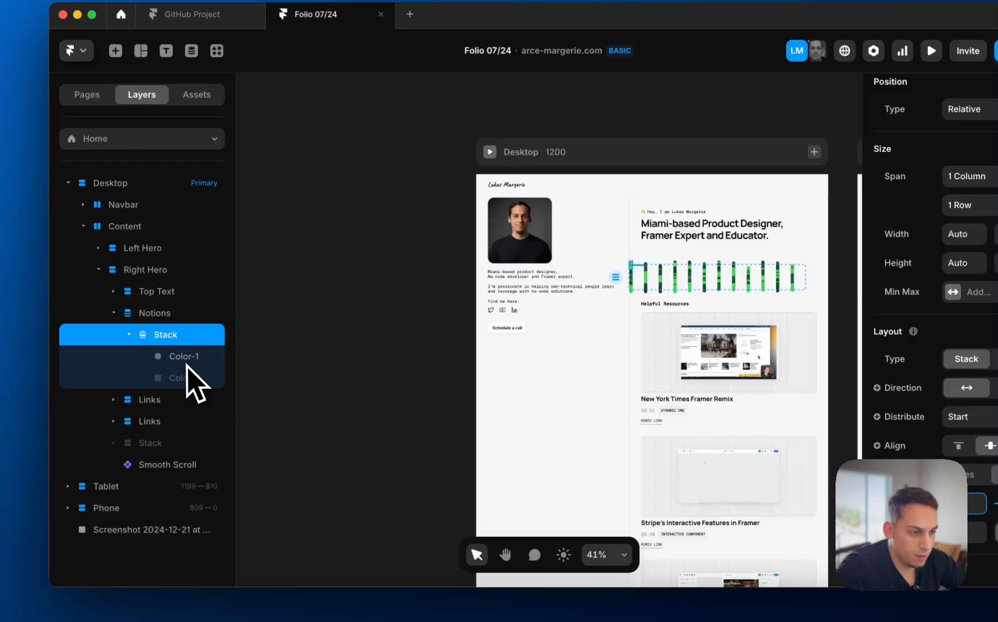
Try a different number of columns for the Notions grid and return it to 12.
{"action": "left_click", "coordinate": [42, 359]}
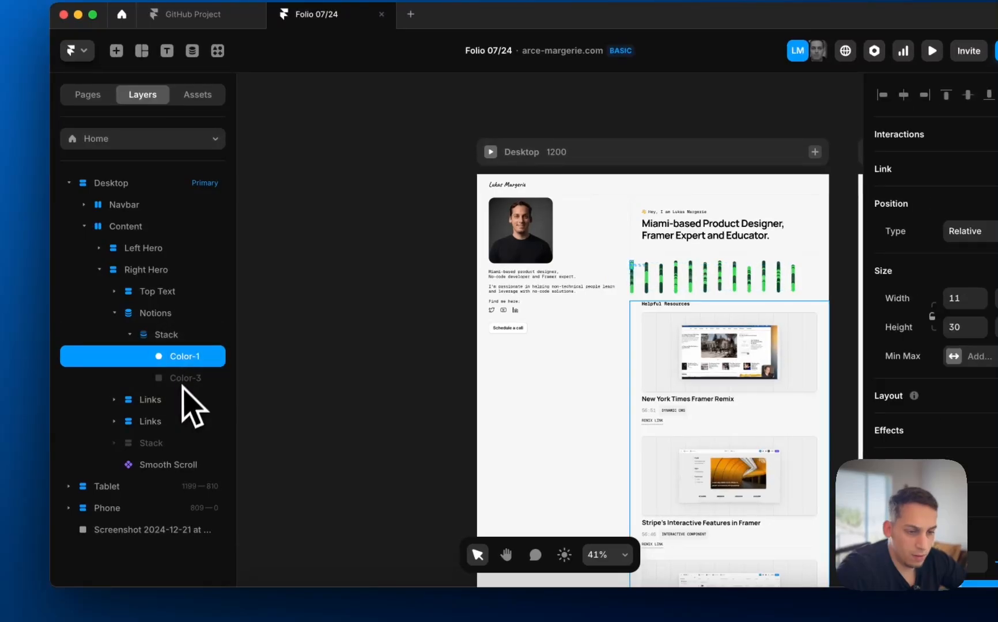
{"action": "left_click", "coordinate": [164, 313]}
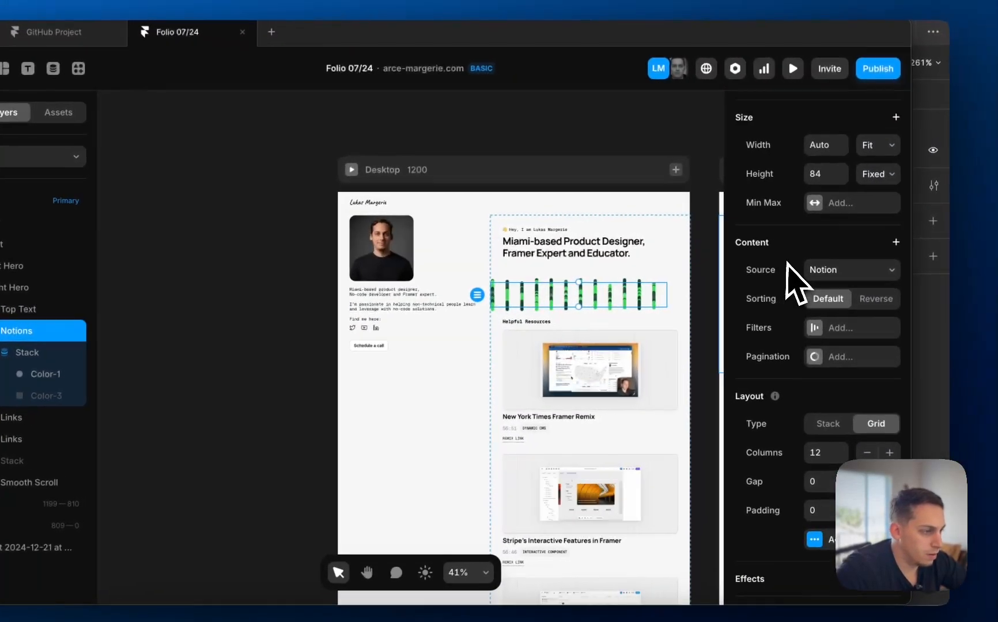
{"action": "scroll", "coordinate": [788, 263], "scroll_direction": "up", "scroll_amount": 1}
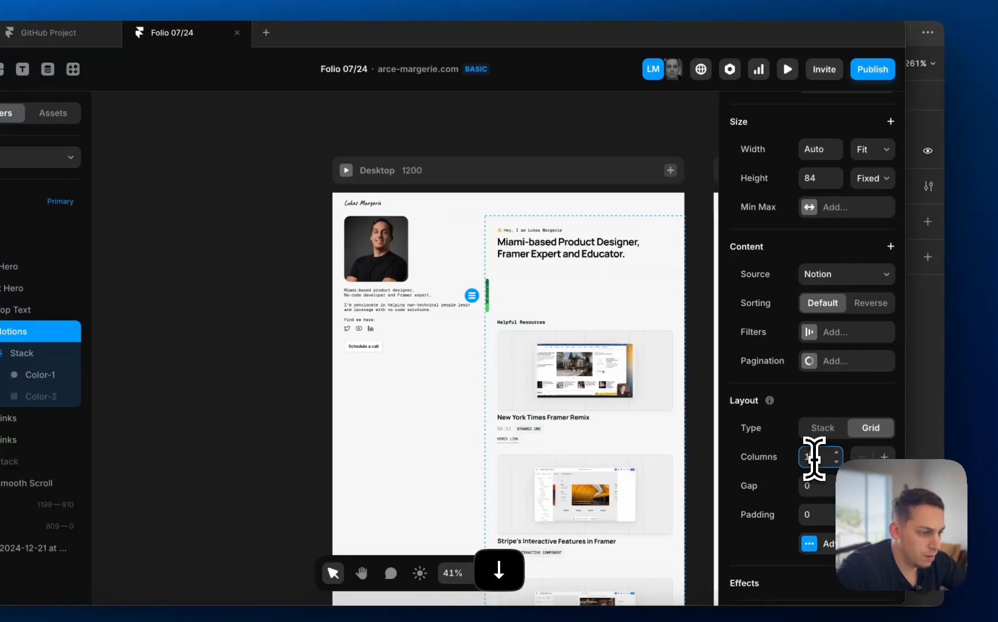
{"action": "key", "text": "shift+Up"}
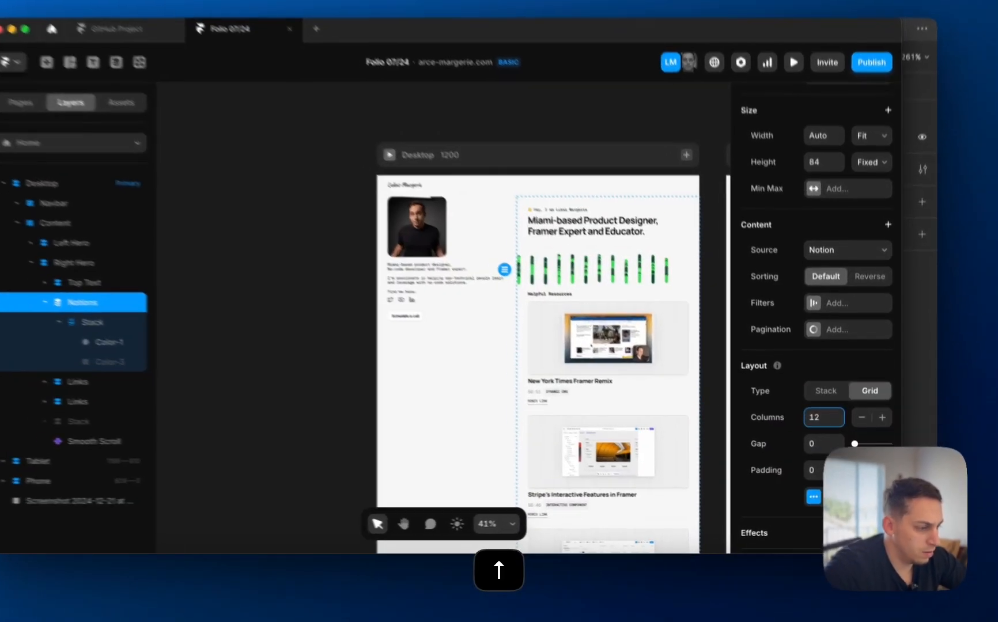
Set the minimum column width of the Notions grid to 20 in its advanced layout settings.
{"action": "left_click", "coordinate": [814, 502]}
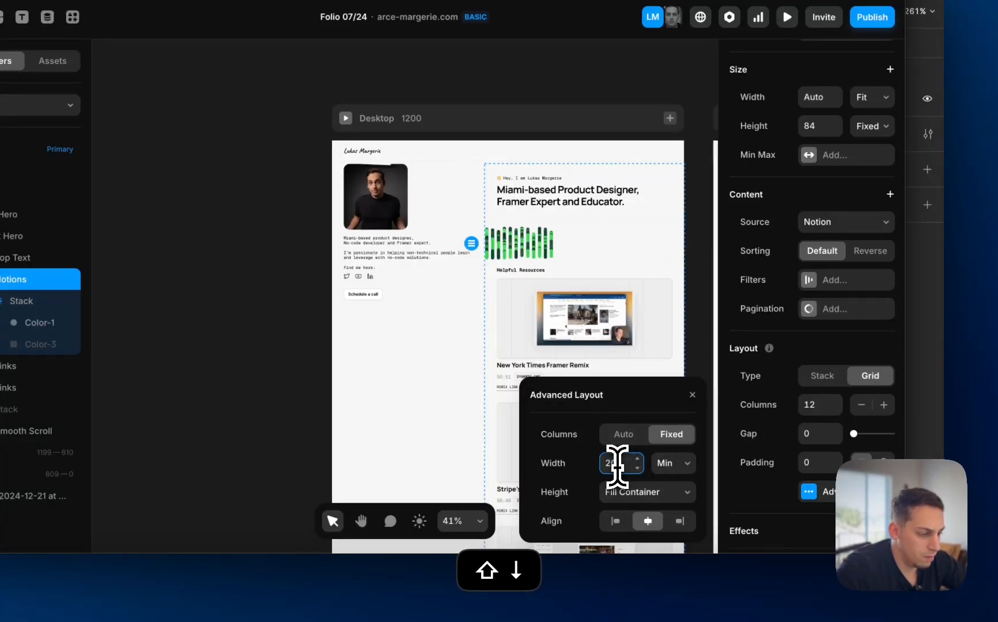
{"action": "left_click", "coordinate": [673, 464]}
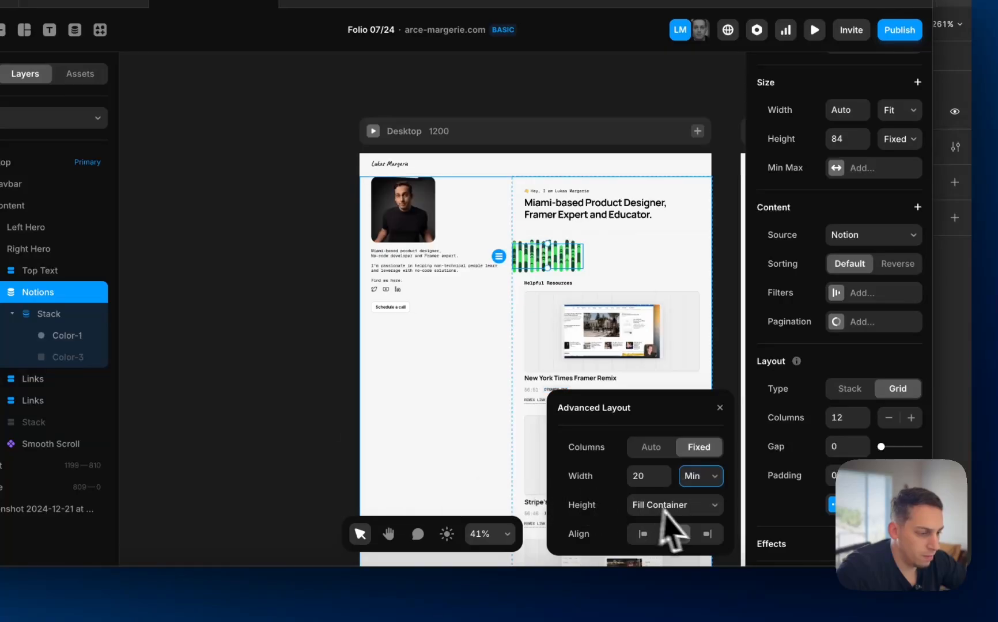
{"action": "left_click", "coordinate": [587, 254]}
{"action": "left_click", "coordinate": [576, 254]}
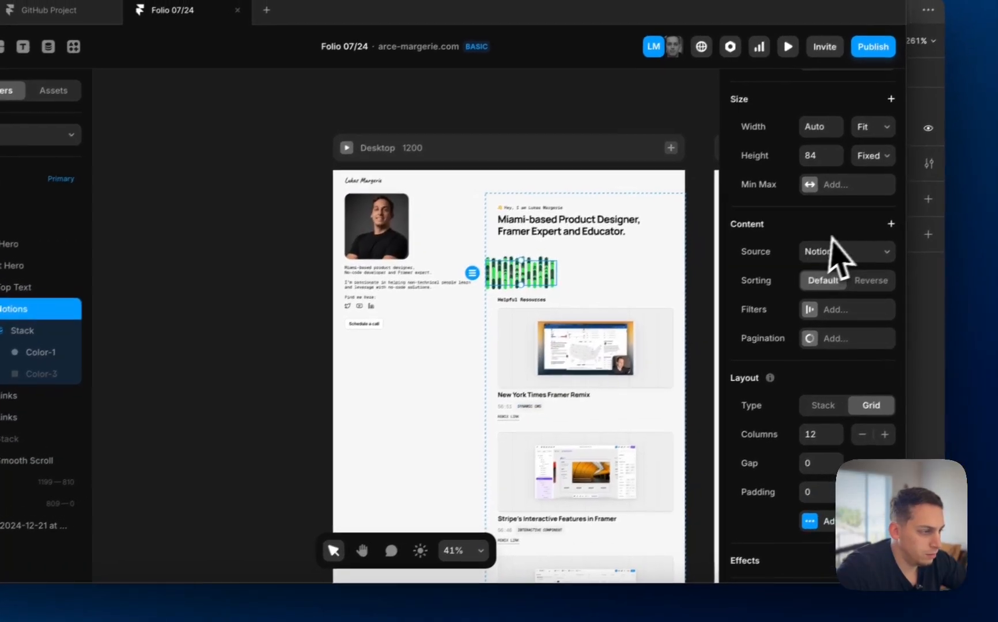
Set the Notions grid's width to Fill and stretch its height to about 469.
{"action": "left_click", "coordinate": [859, 176]}
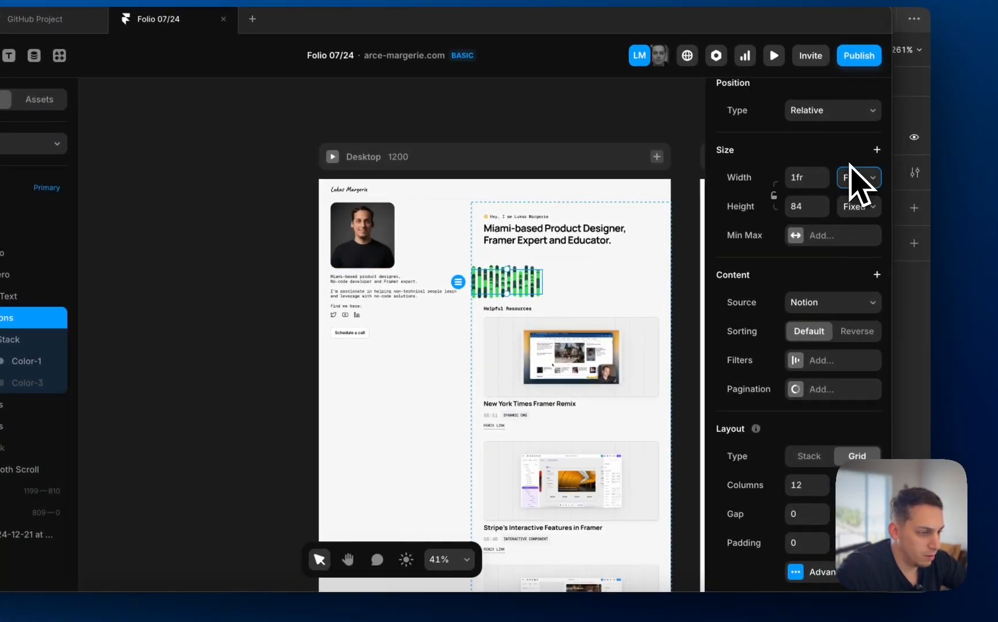
{"action": "scroll", "coordinate": [571, 284], "scroll_direction": "up", "scroll_amount": 5}
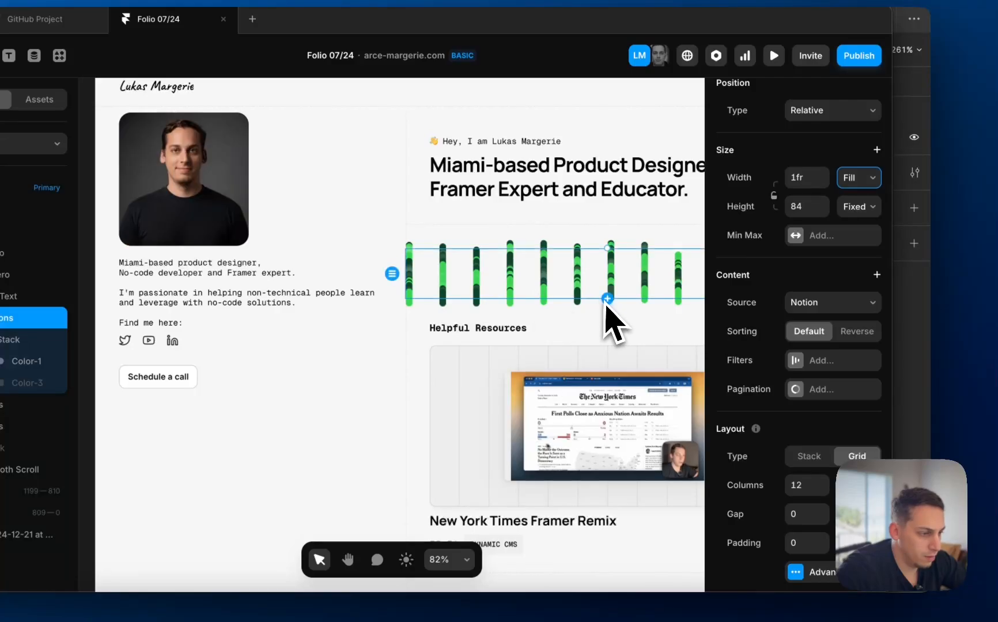
{"action": "left_click_drag", "start_coordinate": [583, 306], "coordinate": [582, 567]}
{"action": "left_click_drag", "start_coordinate": [678, 535], "coordinate": [669, 446]}
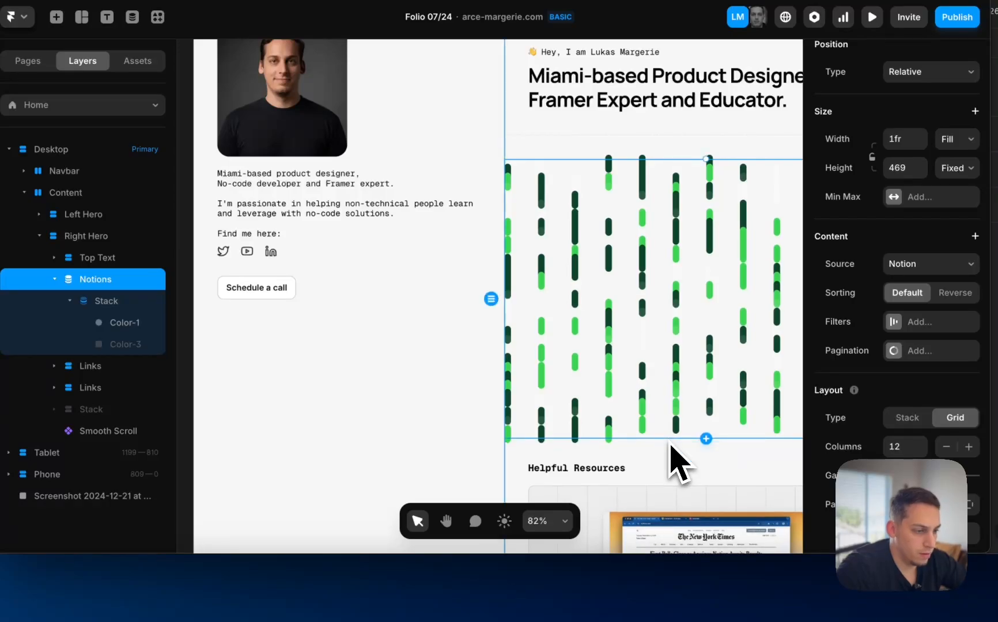
Reduce the fixed height of the Notions grid to 309.
{"action": "scroll", "coordinate": [669, 443], "scroll_direction": "down", "scroll_amount": 5}
{"action": "scroll", "coordinate": [670, 442], "scroll_direction": "right", "scroll_amount": 2}
{"action": "scroll", "coordinate": [669, 441], "scroll_direction": "left", "scroll_amount": 2}
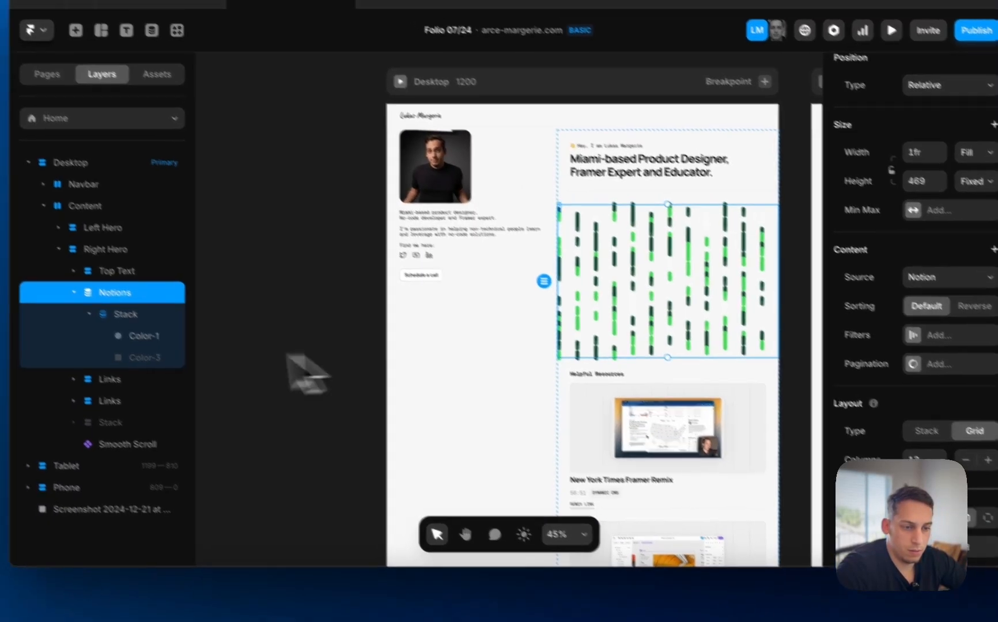
{"action": "left_click", "coordinate": [126, 316]}
{"action": "left_click", "coordinate": [113, 296]}
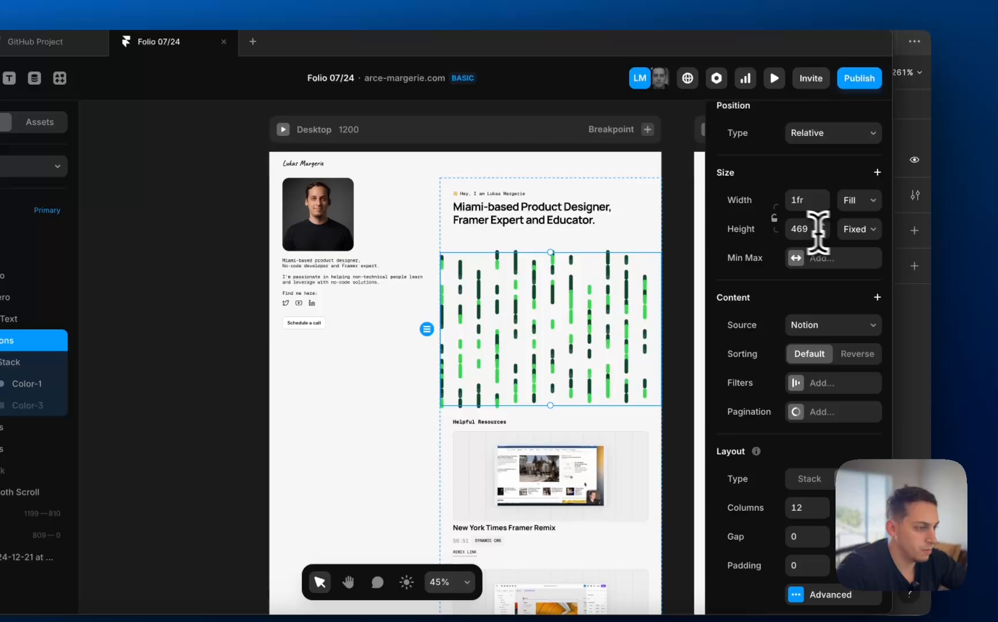
{"action": "left_click", "coordinate": [958, 211]}
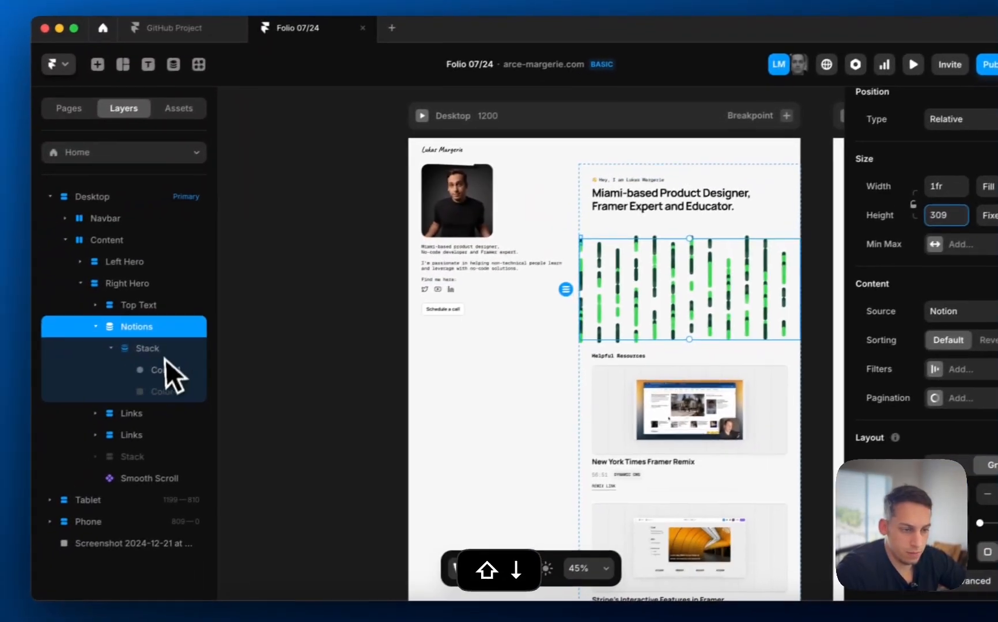
Shrink the Color-1 and Color-3 squares together to a width of 2 with a matching height.
{"action": "left_click", "coordinate": [22, 385]}
{"action": "left_click", "coordinate": [175, 388], "text": "shift"}
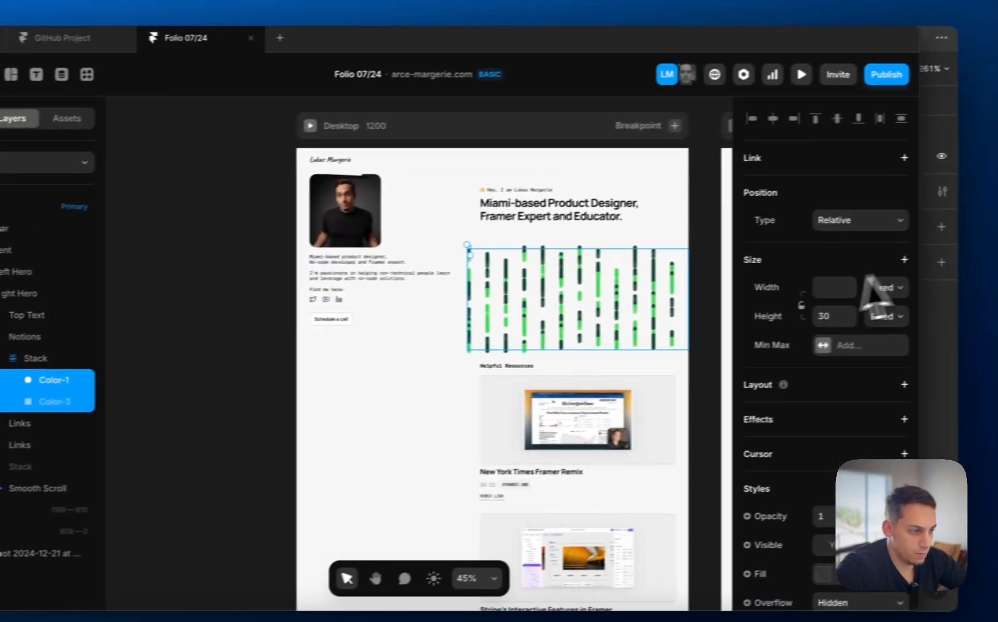
{"action": "left_click", "coordinate": [947, 268]}
{"action": "type", "text": "2"}
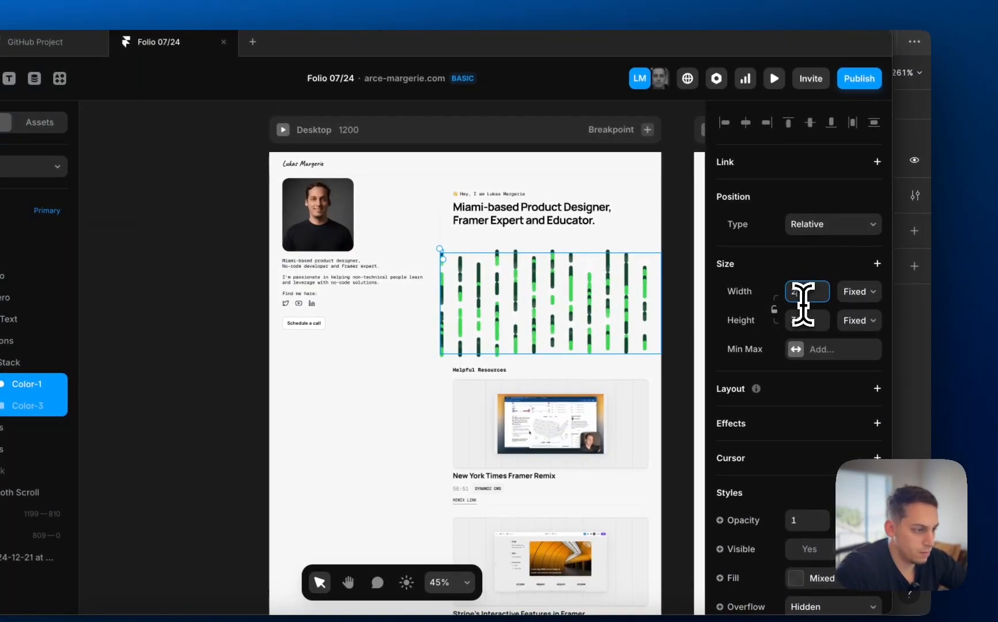
{"action": "left_click", "coordinate": [801, 317]}
{"action": "double_click", "coordinate": [795, 318]}
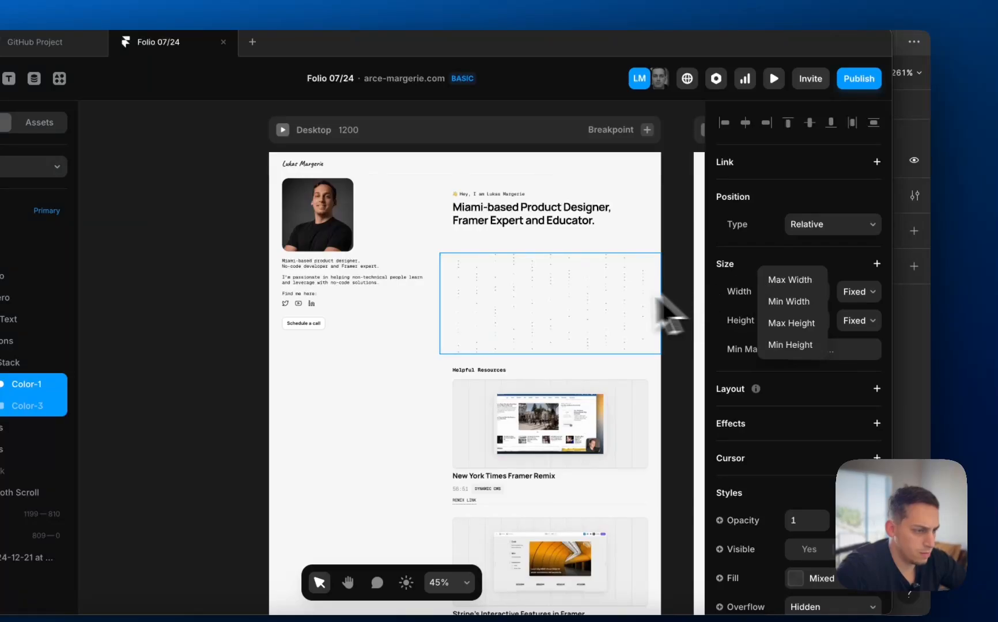
{"action": "left_click", "coordinate": [666, 281]}
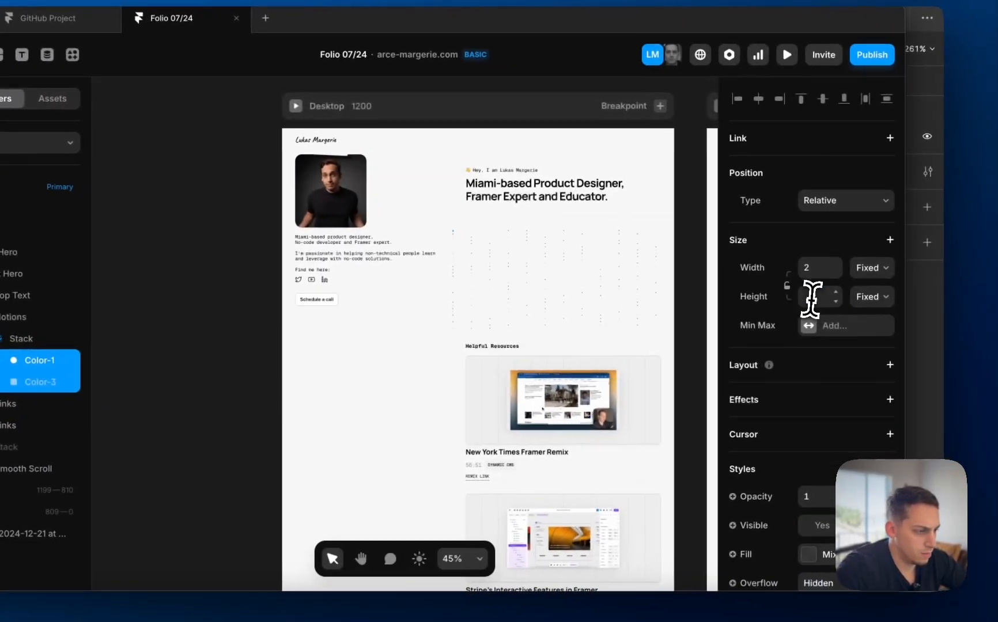
Lock the proportions of the Color-1 and Color-3 squares and set their size to 8 by 8.
{"action": "left_click", "coordinate": [787, 286]}
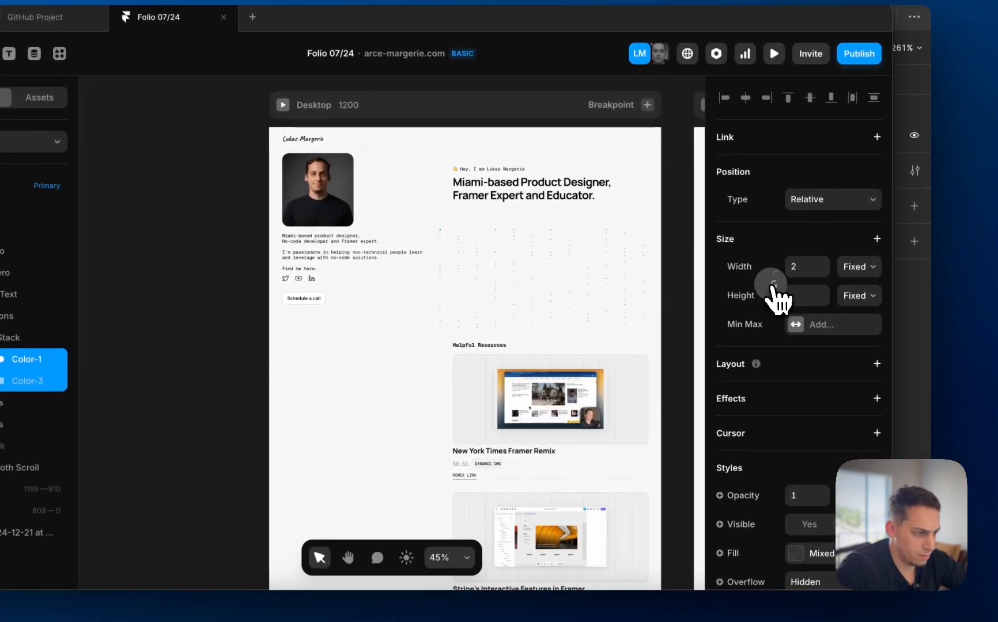
{"action": "left_click", "coordinate": [804, 270]}
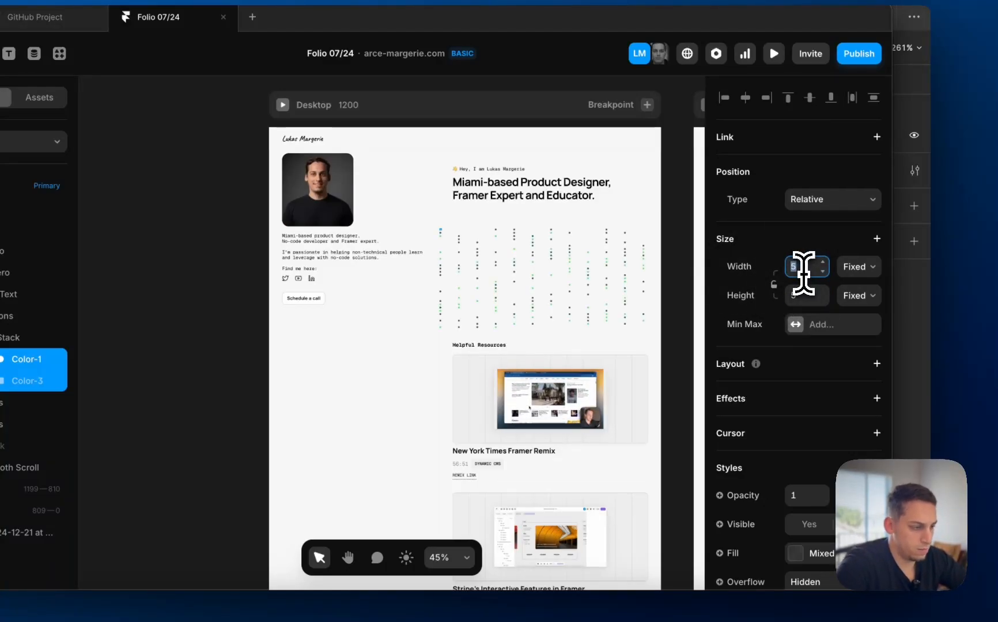
{"action": "type", "text": "8"}
{"action": "key", "text": "Tab"}
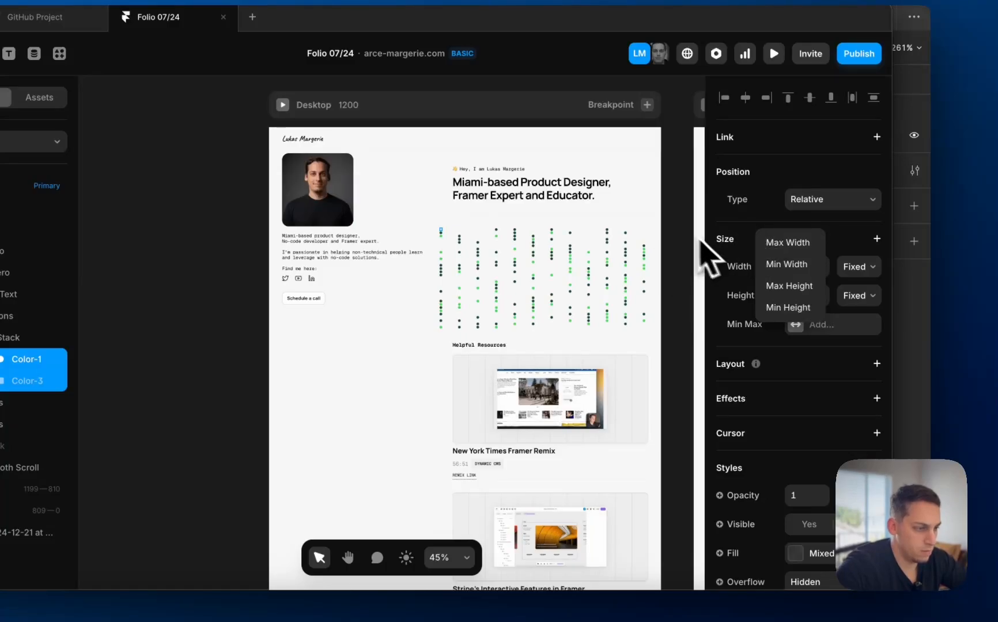
{"action": "left_click", "coordinate": [543, 257]}
Try Fit Content as the height of the Notions grid and undo the change.
{"action": "left_click", "coordinate": [492, 271]}
{"action": "scroll", "coordinate": [494, 281], "scroll_direction": "up", "scroll_amount": 5}
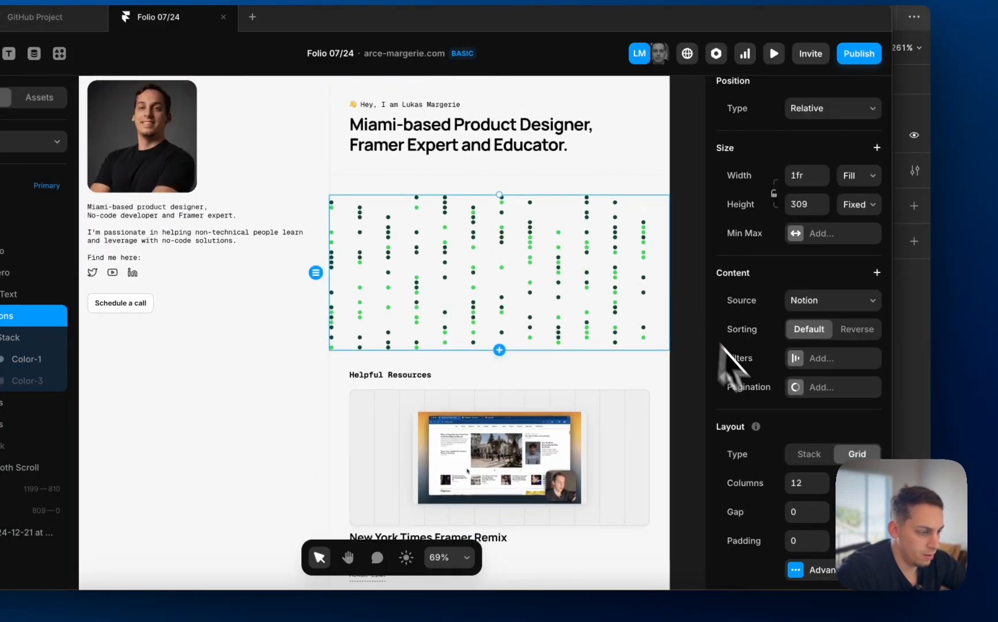
{"action": "left_click", "coordinate": [859, 205]}
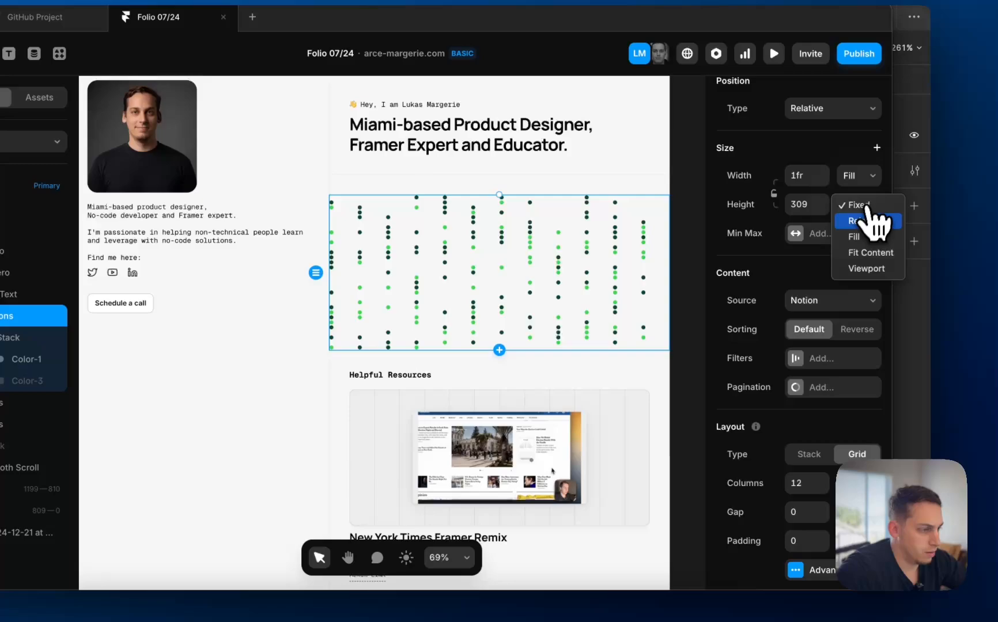
{"action": "left_click", "coordinate": [859, 252]}
{"action": "scroll", "coordinate": [541, 348], "scroll_direction": "down", "scroll_amount": 4}
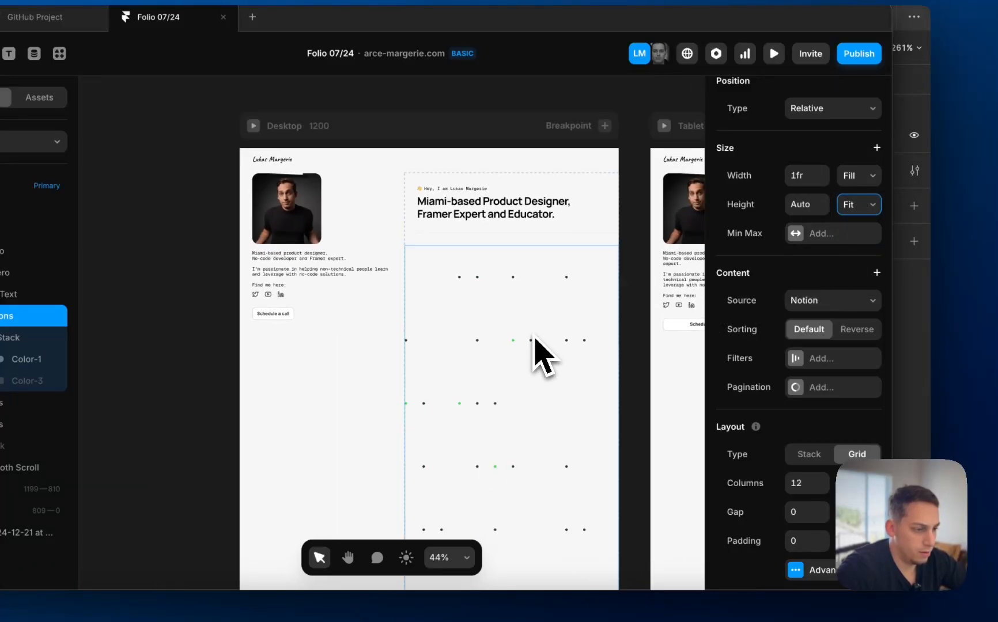
{"action": "scroll", "coordinate": [539, 342], "scroll_direction": "down", "scroll_amount": 5}
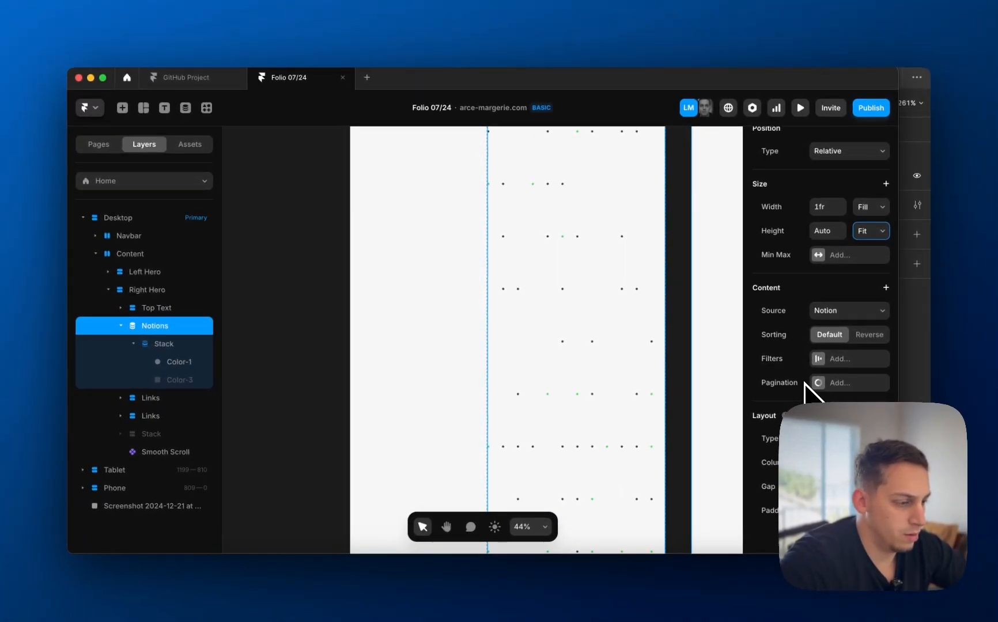
{"action": "scroll", "coordinate": [804, 383], "scroll_direction": "down", "scroll_amount": 3}
{"action": "scroll", "coordinate": [577, 403], "scroll_direction": "down", "scroll_amount": 5}
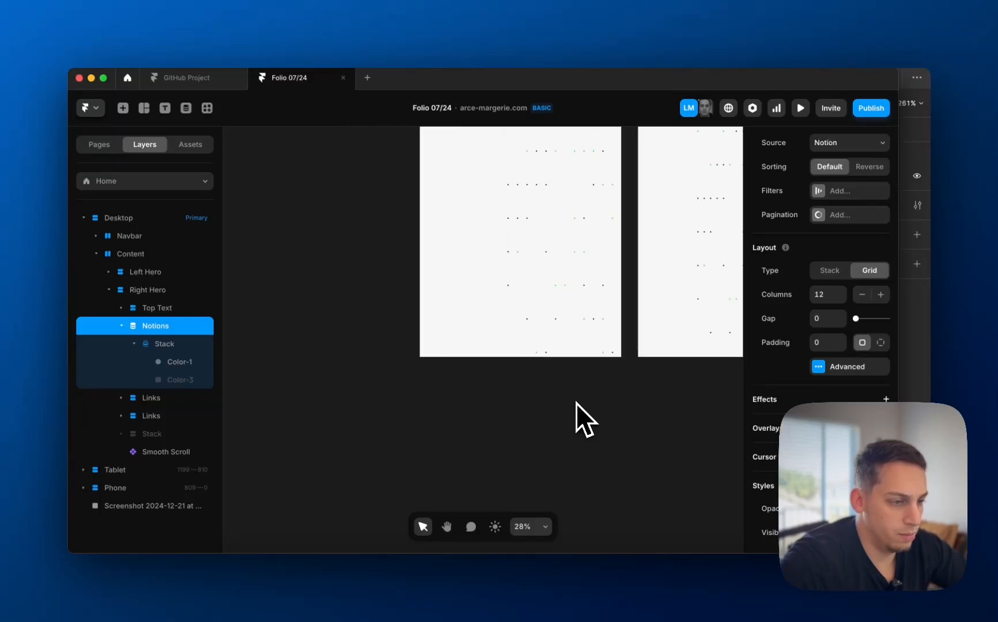
{"action": "key", "text": "super+z"}
{"action": "key", "text": "super+z"}
{"action": "key", "text": "super+z"}
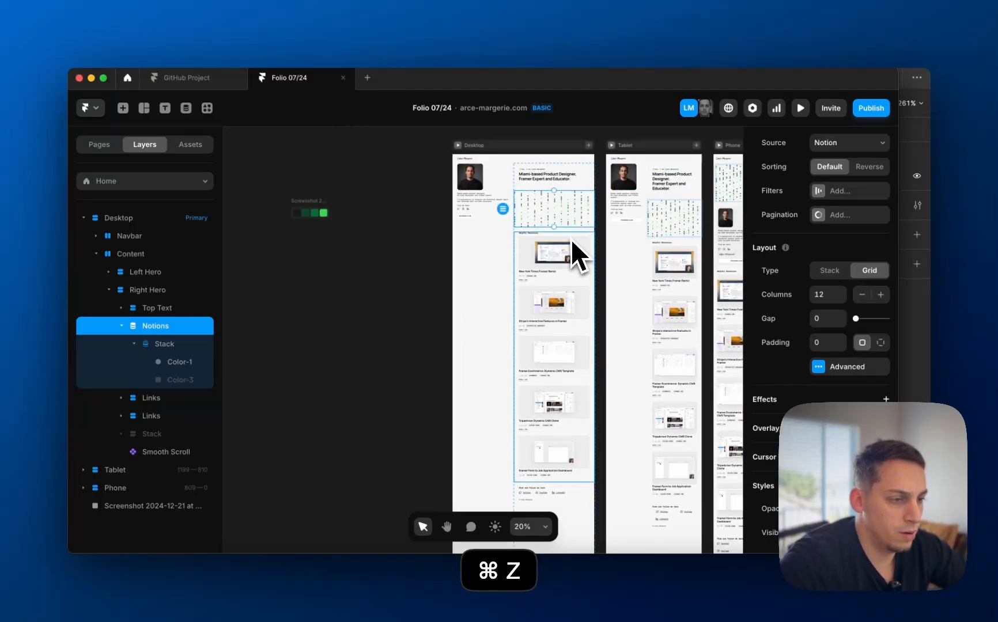
Resize the Notions grid's height from its lower edge to form a compact block above Helpful Resources.
{"action": "left_click_drag", "start_coordinate": [554, 227], "coordinate": [553, 259]}
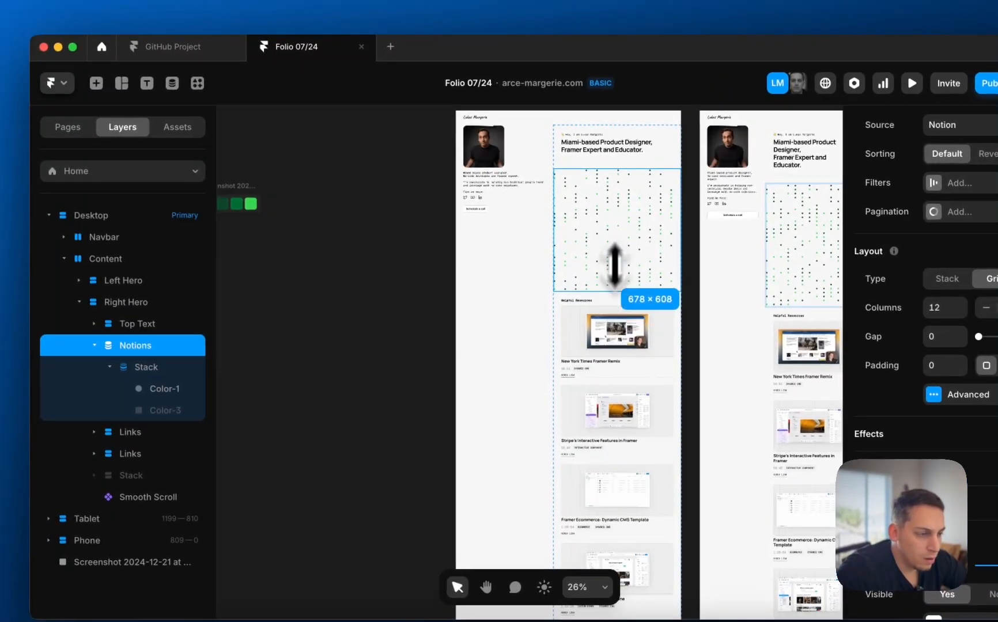
{"action": "left_click_drag", "start_coordinate": [615, 267], "coordinate": [617, 205]}
{"action": "scroll", "coordinate": [617, 205], "scroll_direction": "up", "scroll_amount": 5}
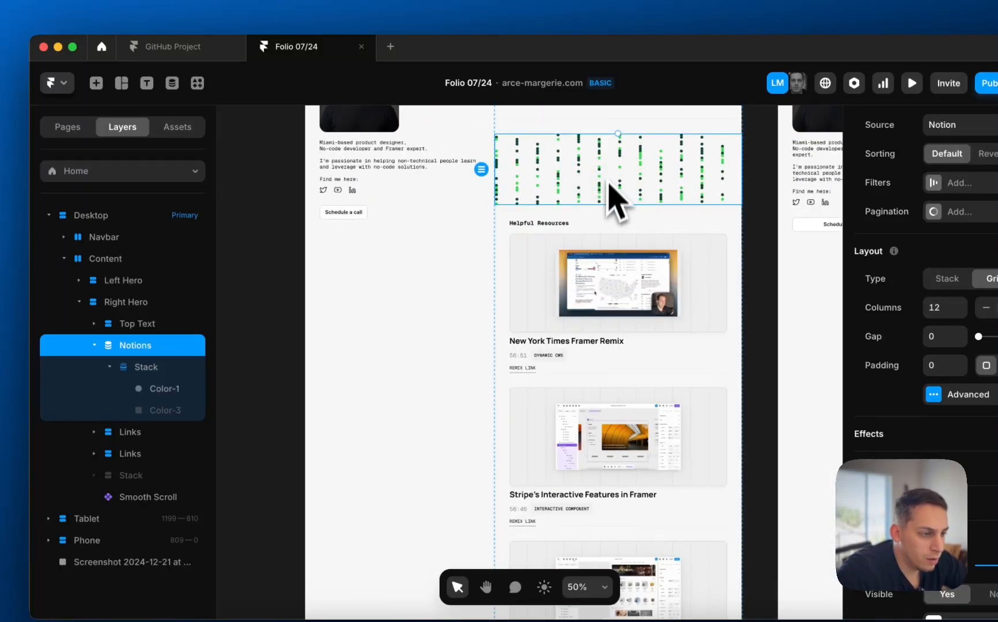
{"action": "left_click_drag", "start_coordinate": [591, 205], "coordinate": [591, 229]}
{"action": "scroll", "coordinate": [535, 205], "scroll_direction": "up", "scroll_amount": 5}
Set the corner radius of the Color-1 and Color-3 squares to 2.
{"action": "left_click", "coordinate": [166, 394]}
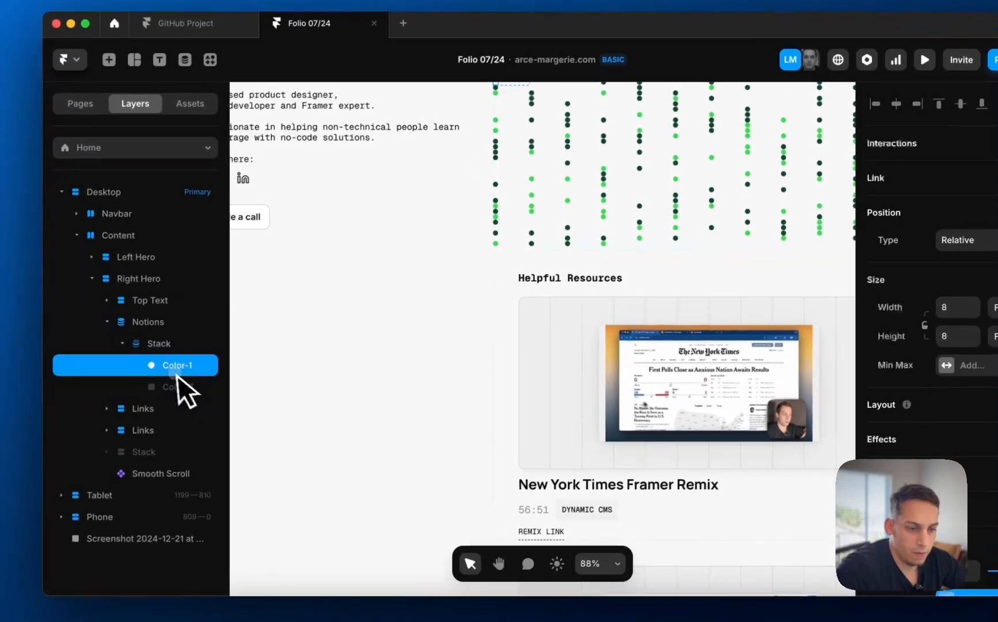
{"action": "left_click", "coordinate": [170, 387], "text": "shift"}
{"action": "scroll", "coordinate": [932, 396], "scroll_direction": "down", "scroll_amount": 5}
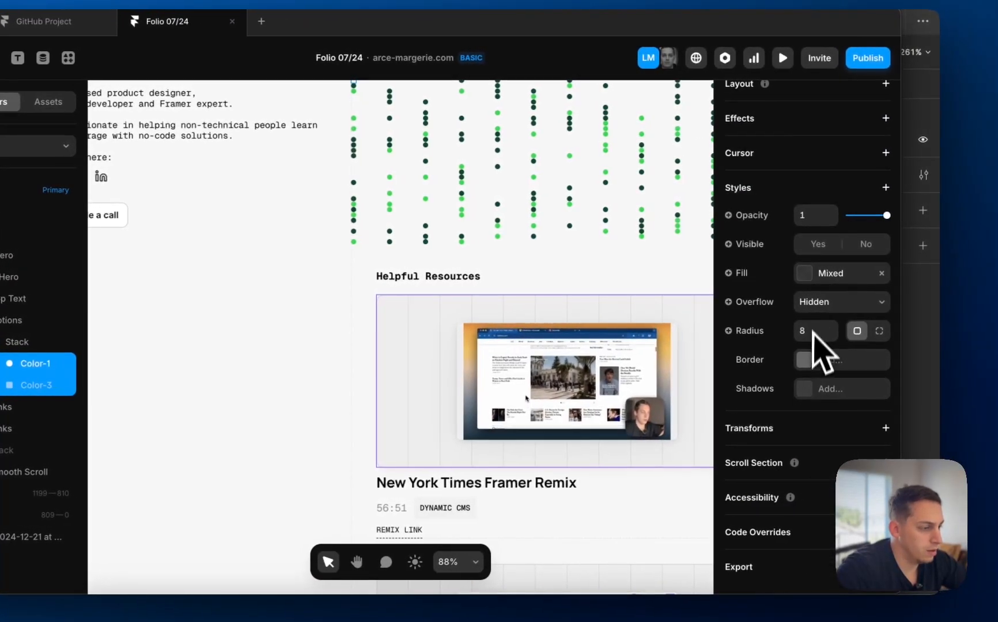
{"action": "left_click", "coordinate": [803, 333]}
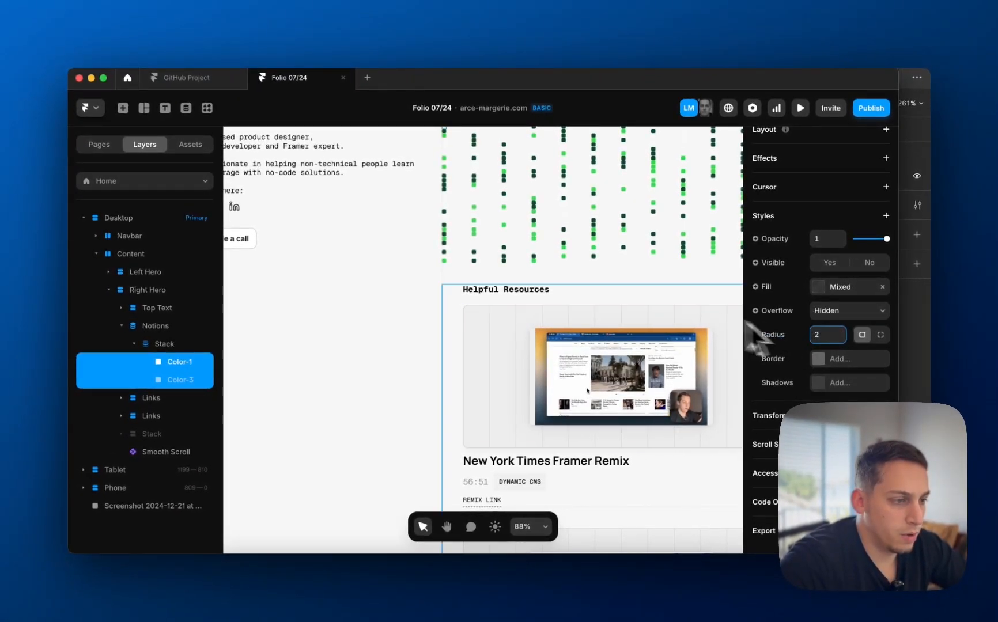
Try resizing the Notions grid from its upper edge and undo the change.
{"action": "scroll", "coordinate": [680, 312], "scroll_direction": "up", "scroll_amount": 5}
{"action": "left_click", "coordinate": [534, 345]}
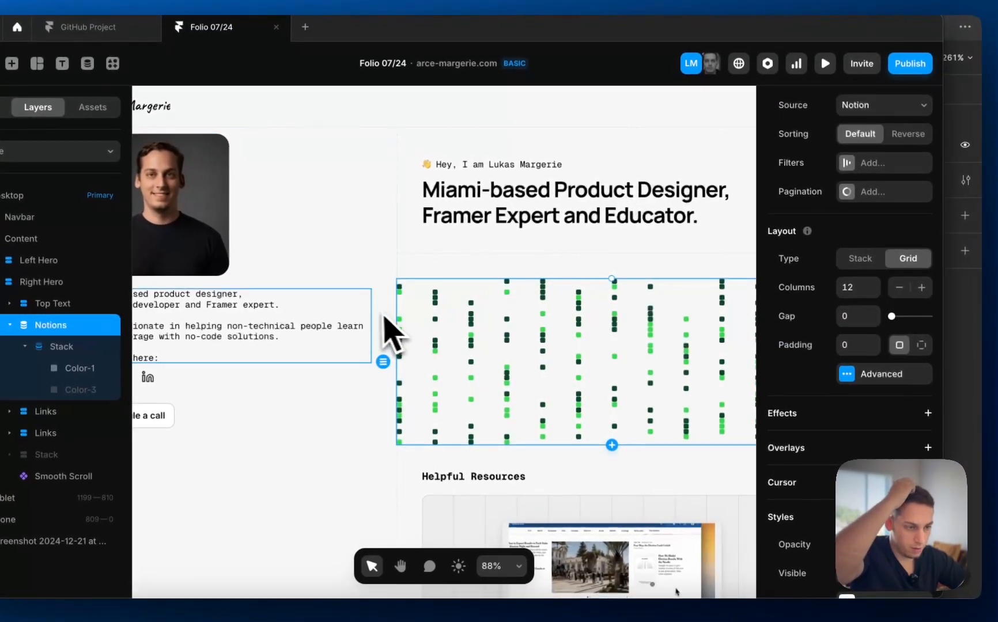
{"action": "scroll", "coordinate": [393, 329], "scroll_direction": "left", "scroll_amount": 1}
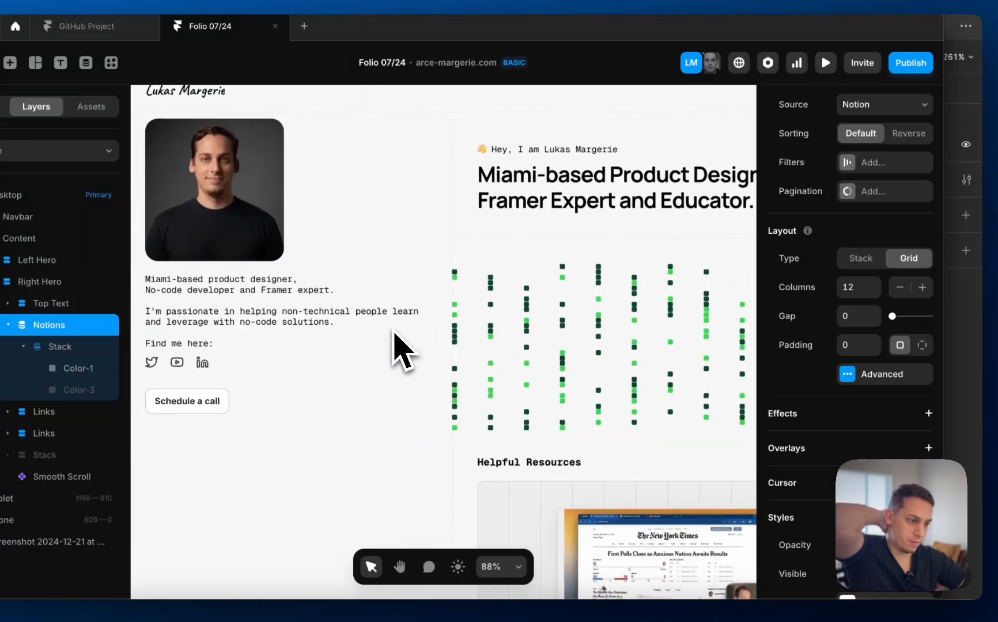
{"action": "scroll", "coordinate": [403, 351], "scroll_direction": "down", "scroll_amount": 5}
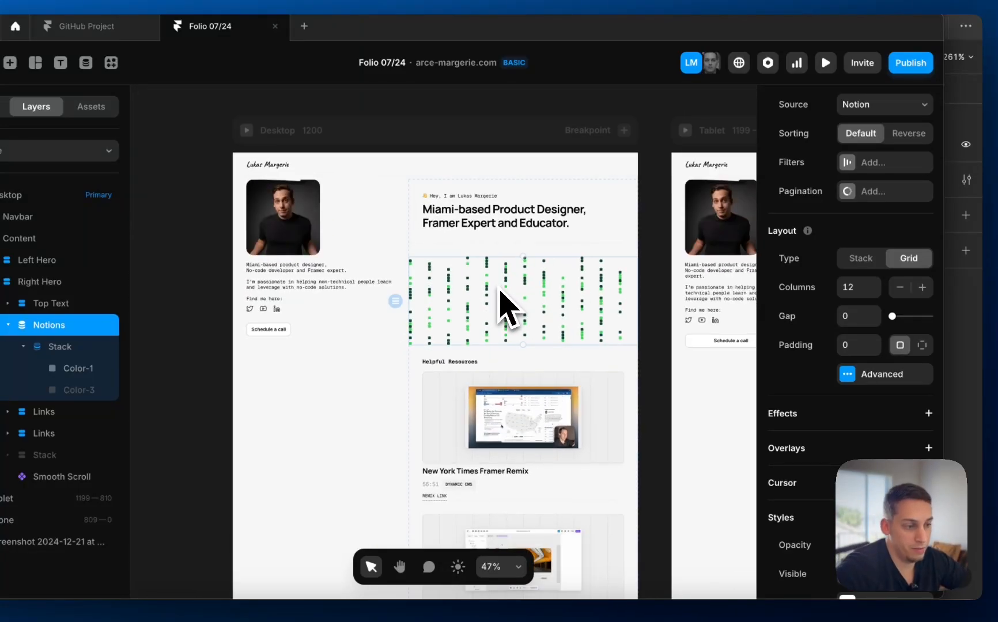
{"action": "left_click_drag", "start_coordinate": [520, 260], "coordinate": [519, 314]}
{"action": "key", "text": "super+z"}
{"action": "scroll", "coordinate": [487, 296], "scroll_direction": "up", "scroll_amount": 5}
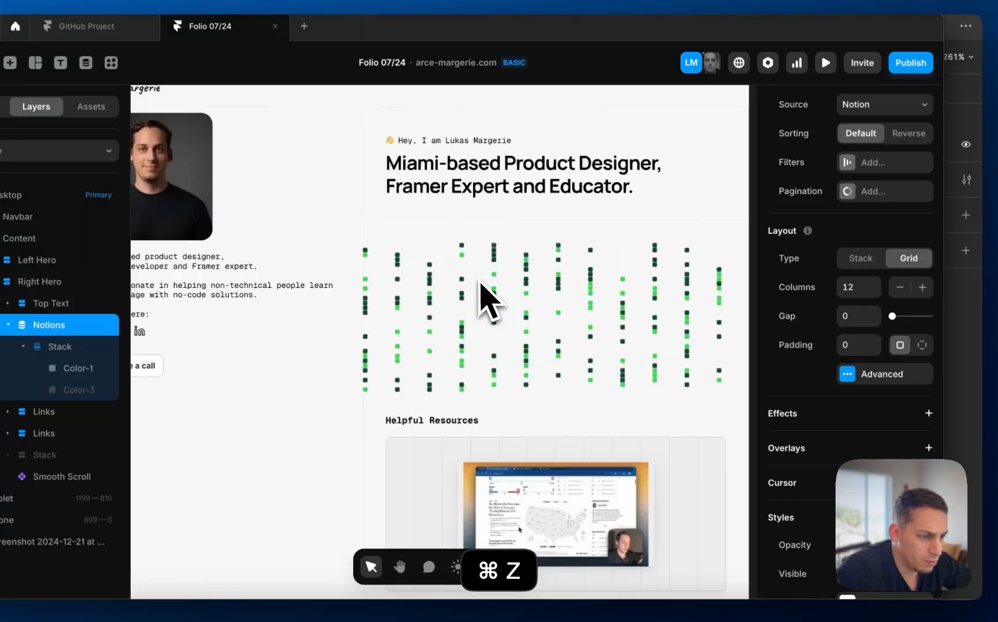
Set the Notions grid's advanced layout to Fit Content item height and Auto columns.
{"action": "scroll", "coordinate": [481, 282], "scroll_direction": "up", "scroll_amount": 3}
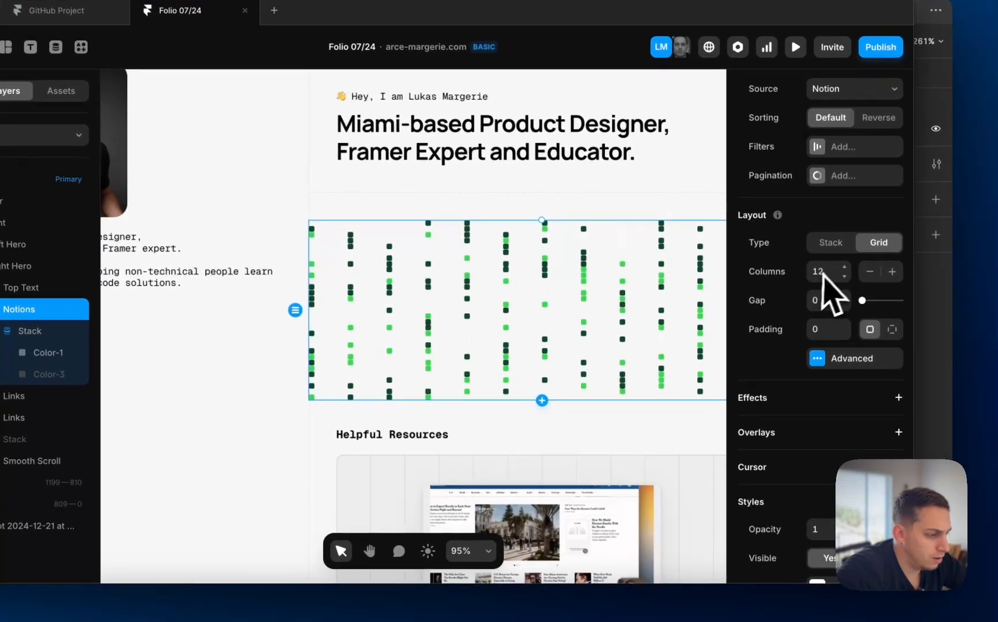
{"action": "scroll", "coordinate": [858, 340], "scroll_direction": "down", "scroll_amount": 1}
{"action": "left_click", "coordinate": [851, 353]}
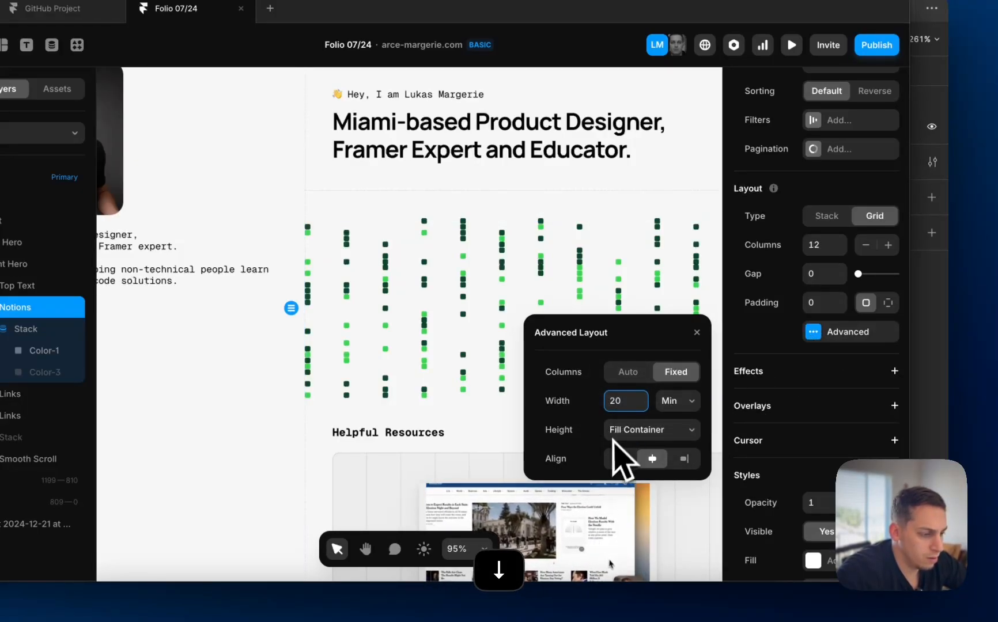
{"action": "left_click", "coordinate": [613, 436]}
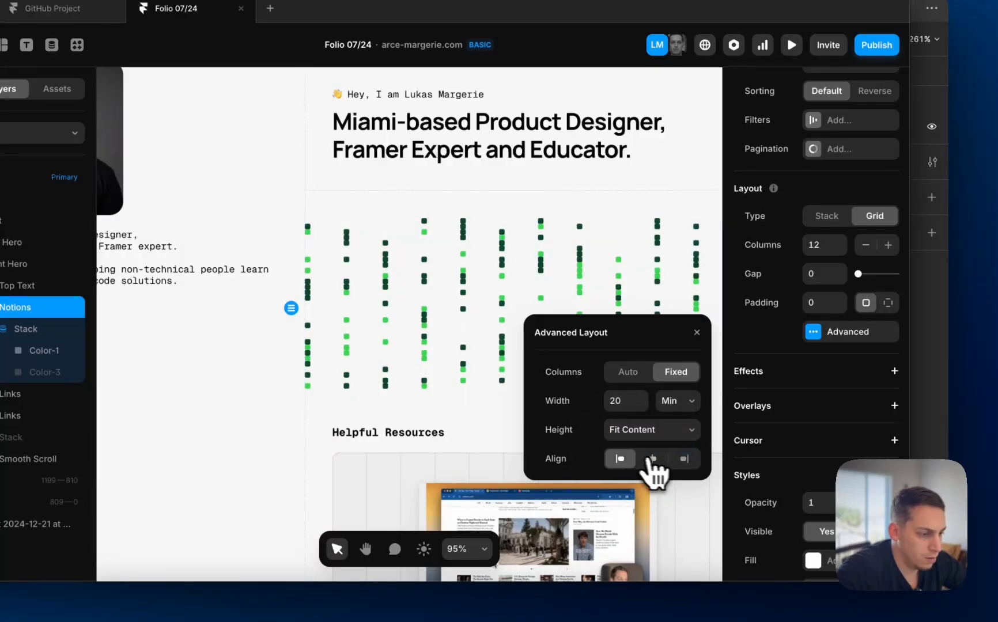
{"action": "left_click", "coordinate": [644, 374]}
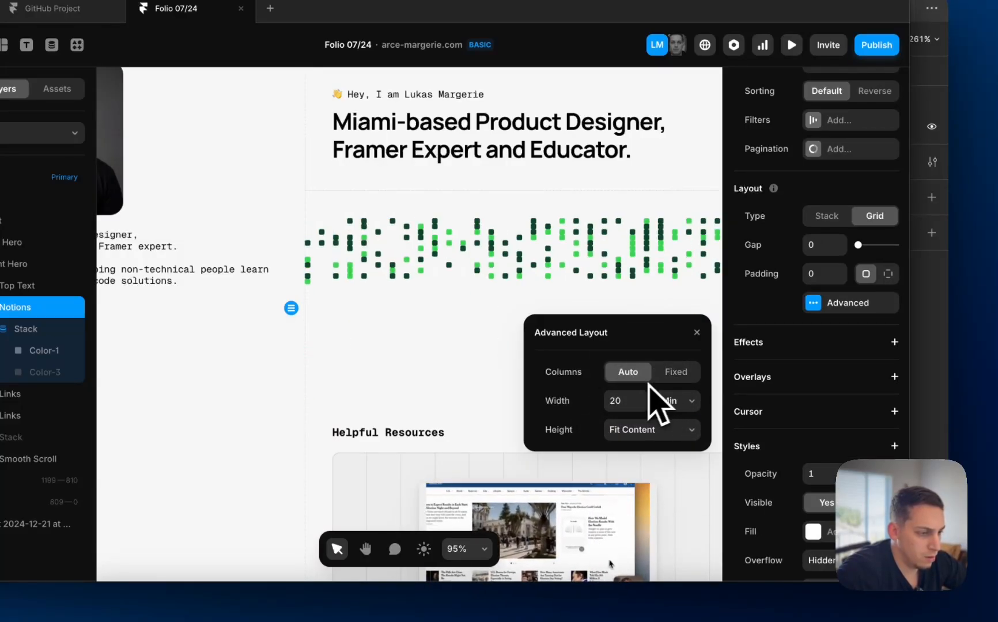
{"action": "scroll", "coordinate": [455, 297], "scroll_direction": "right", "scroll_amount": 2}
{"action": "scroll", "coordinate": [456, 296], "scroll_direction": "down", "scroll_amount": 1}
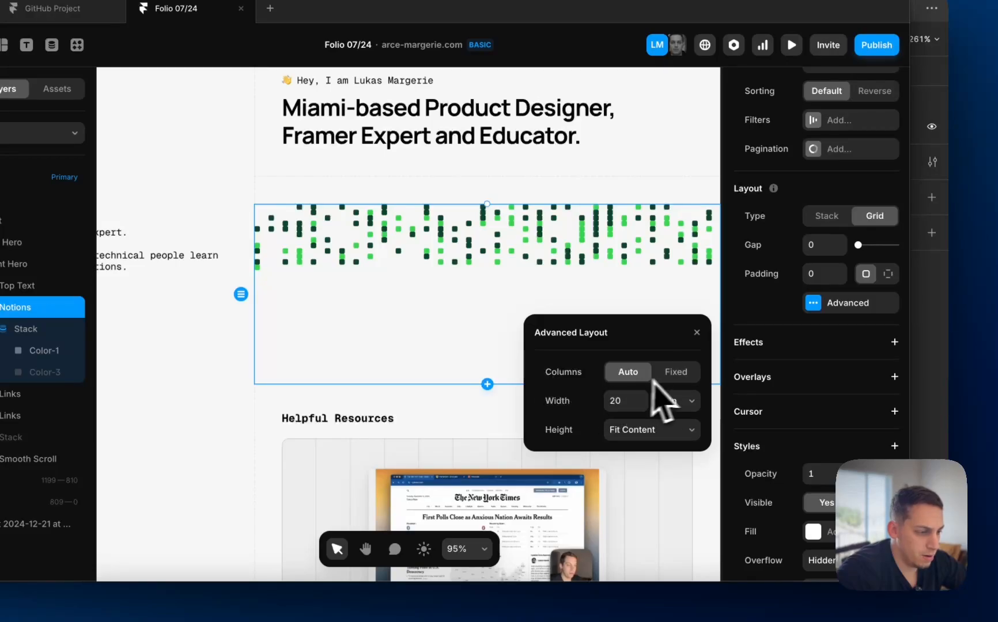
Try different minimum column widths for the Notions grid and settle on 10.
{"action": "key", "text": "shift+Down"}
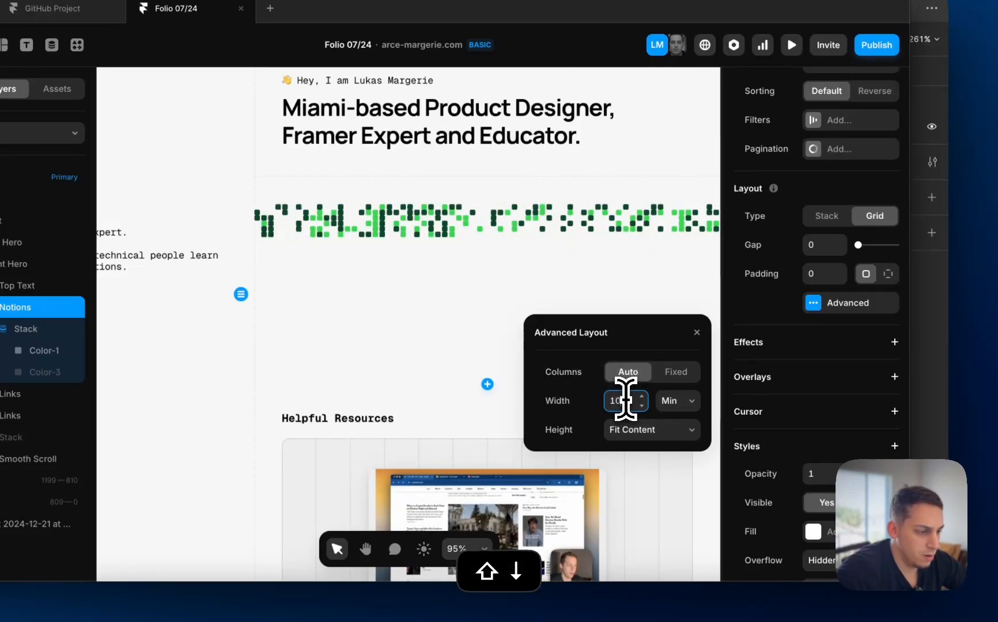
{"action": "key", "text": "shift+Down"}
{"action": "key", "text": "Up"}
{"action": "key", "text": "Up"}
{"action": "key", "text": "Up"}
{"action": "key", "text": "Up"}
{"action": "key", "text": "Up"}
{"action": "key", "text": "Up"}
{"action": "key", "text": "Up"}
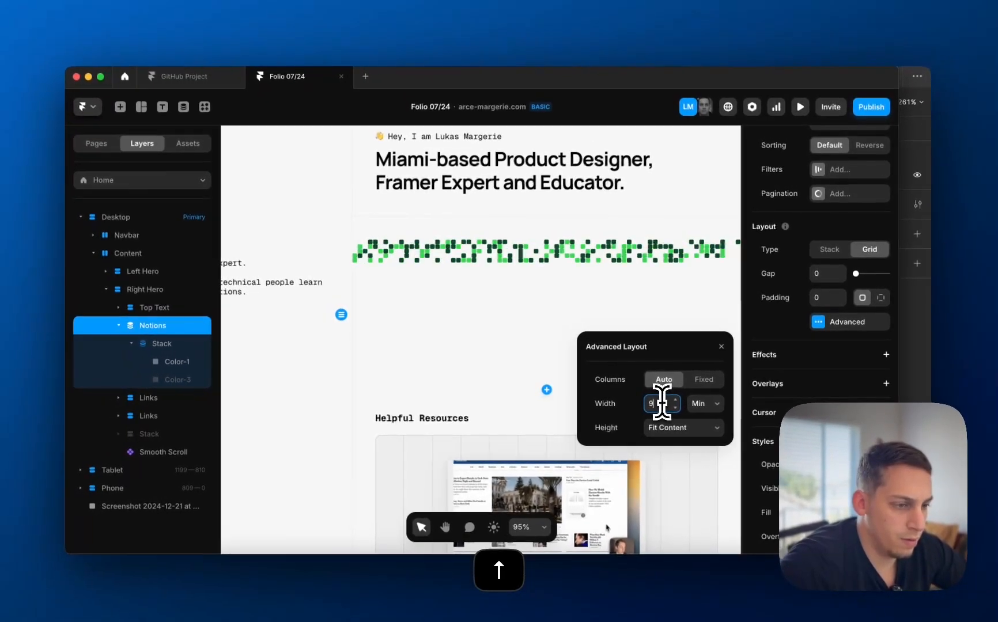
{"action": "key", "text": "Down"}
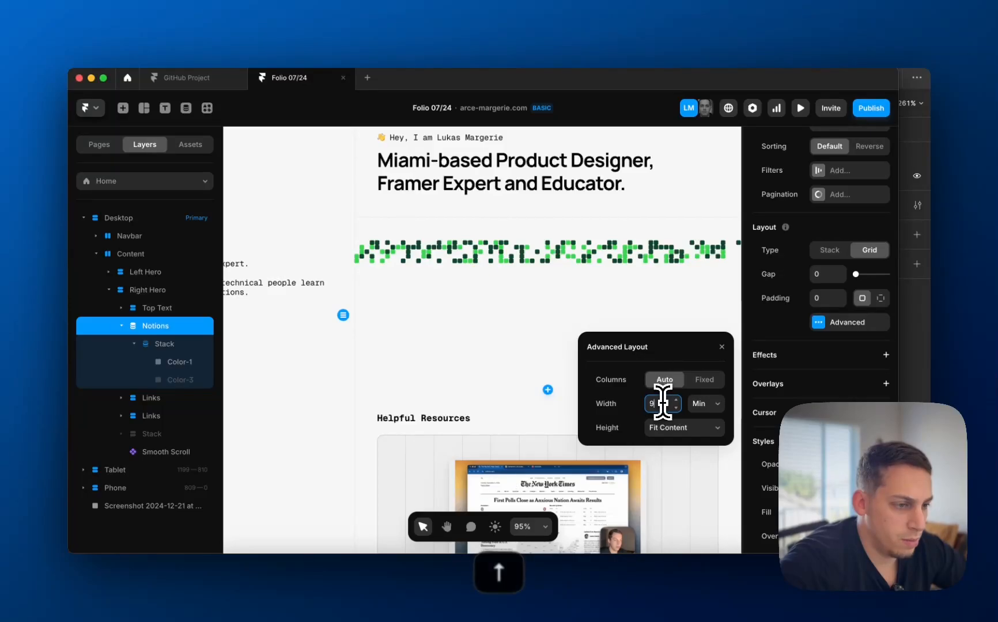
{"action": "key", "text": "Up"}
{"action": "key", "text": "Up"}
{"action": "key", "text": "Up"}
{"action": "key", "text": "Down"}
{"action": "key", "text": "Down"}
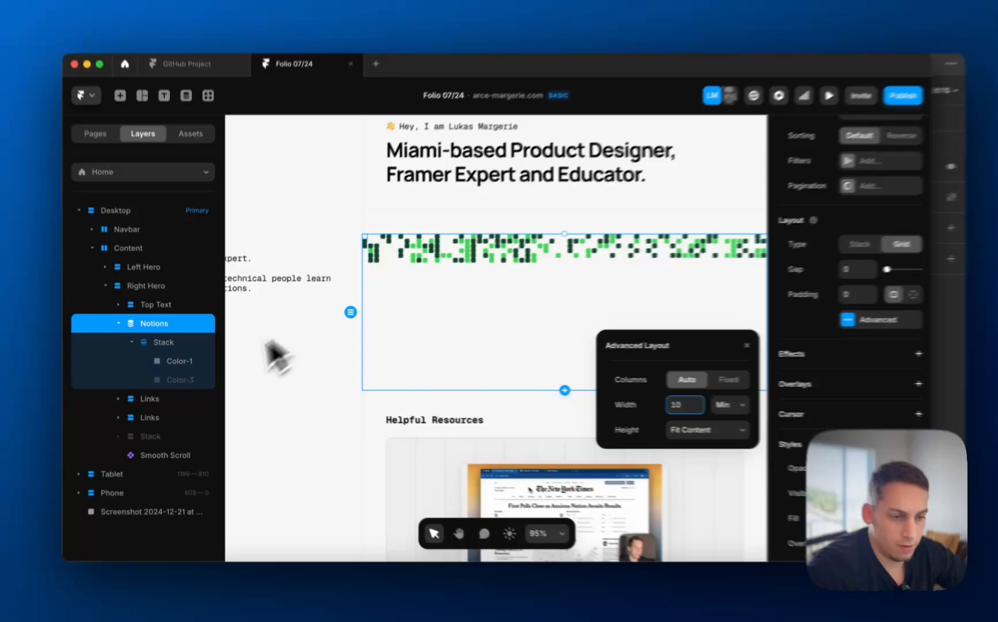
Set the width and height of the Color-1 and Color-3 squares to 14.
{"action": "left_click", "coordinate": [179, 362]}
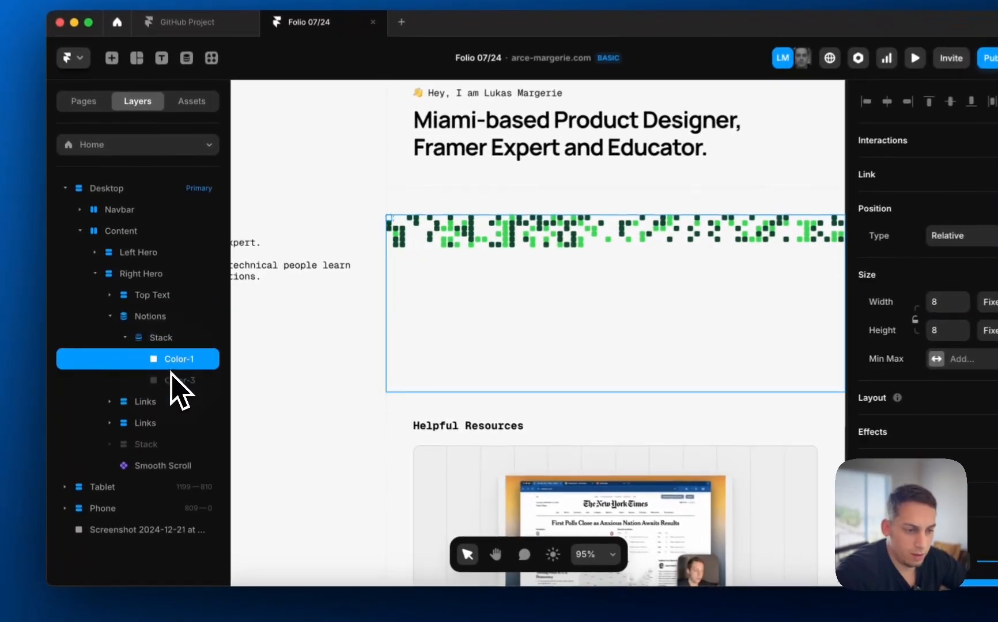
{"action": "left_click", "coordinate": [180, 380], "text": "shift"}
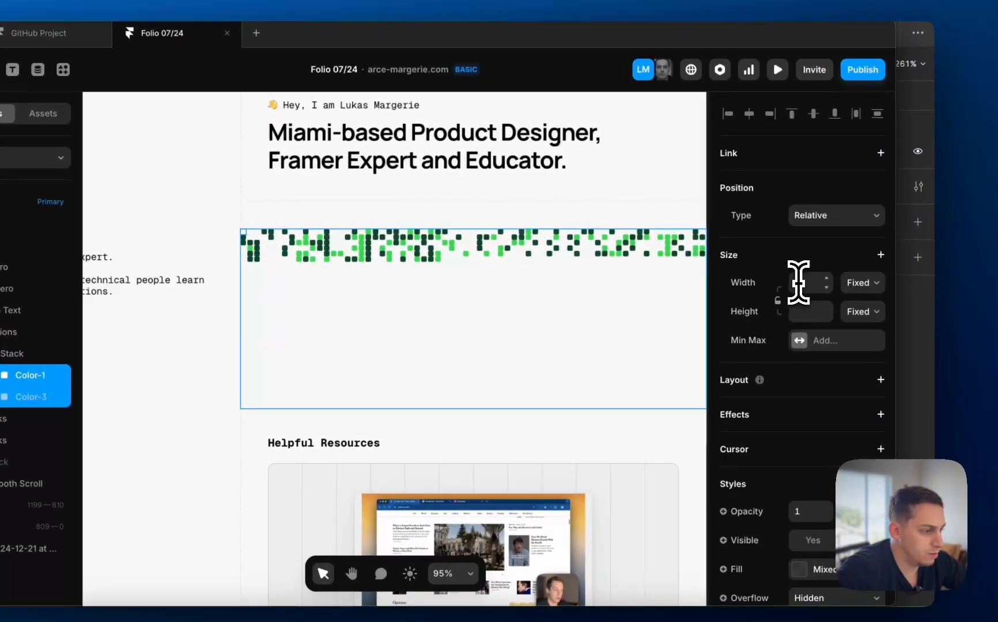
{"action": "left_click", "coordinate": [798, 282]}
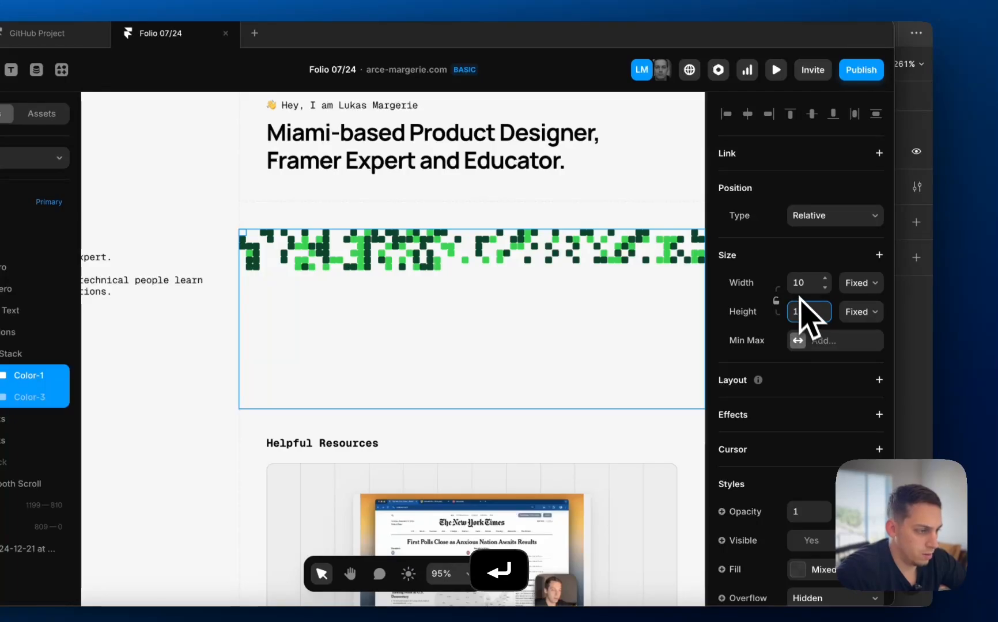
{"action": "key", "text": "shift+Up"}
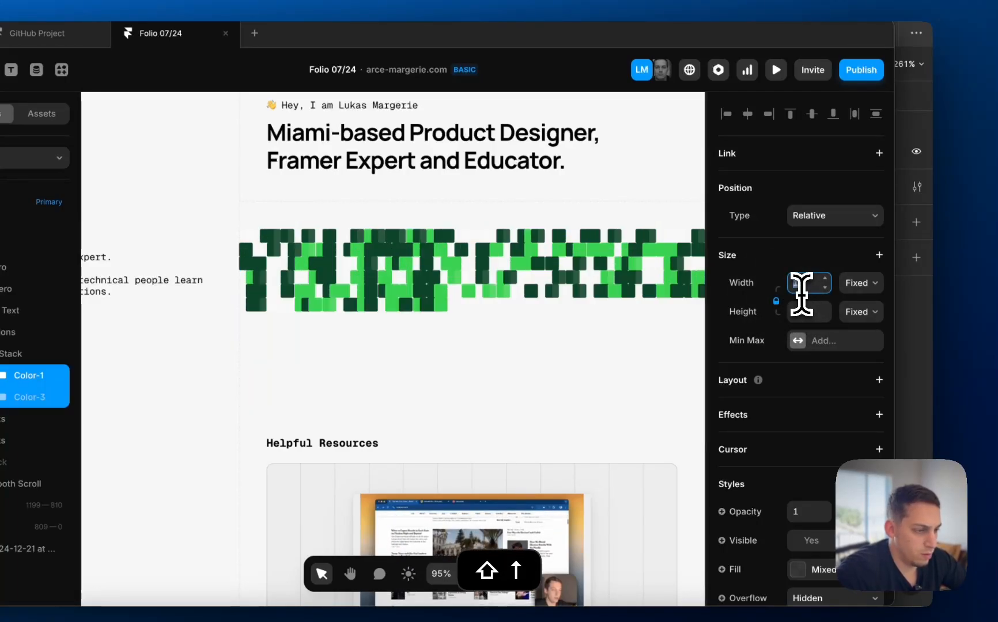
{"action": "key", "text": "Down"}
{"action": "key", "text": "Up"}
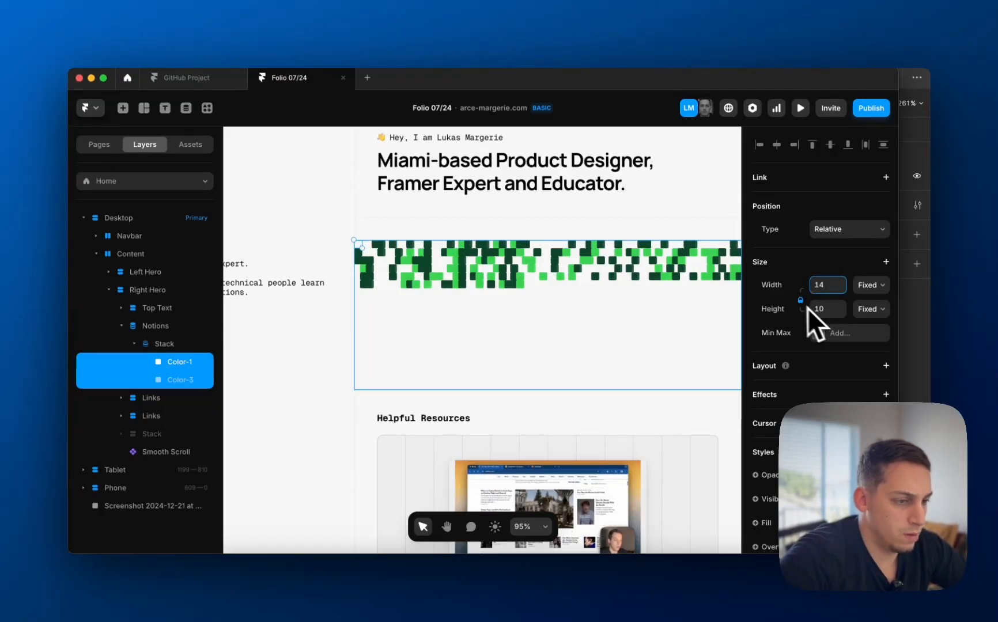
{"action": "left_click", "coordinate": [815, 309]}
{"action": "type", "text": "14"}
{"action": "key", "text": "Return"}
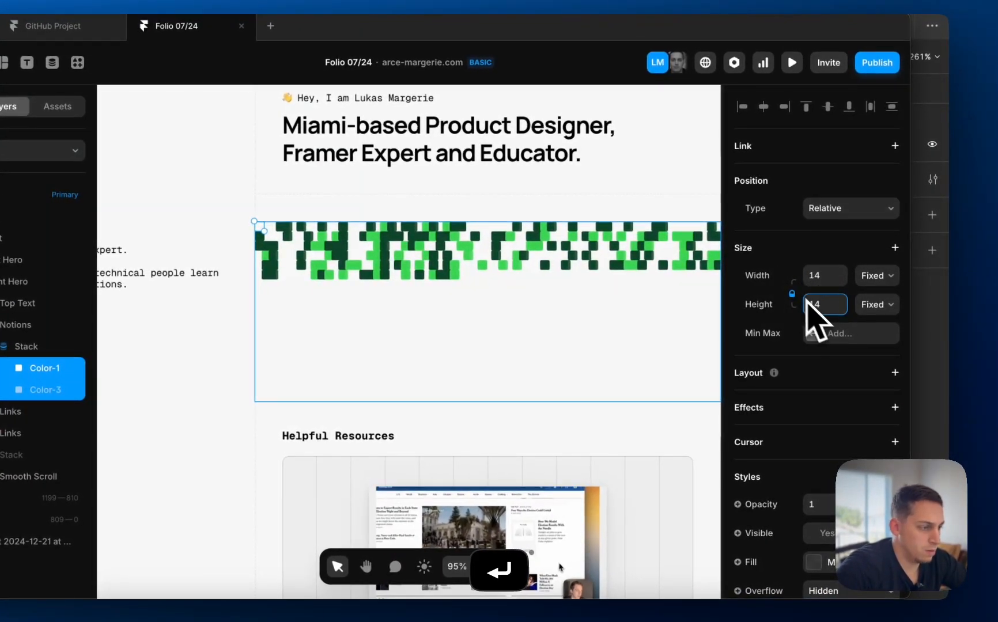
Set the overall height of the Notions grid to Fit Content.
{"action": "left_click", "coordinate": [469, 260]}
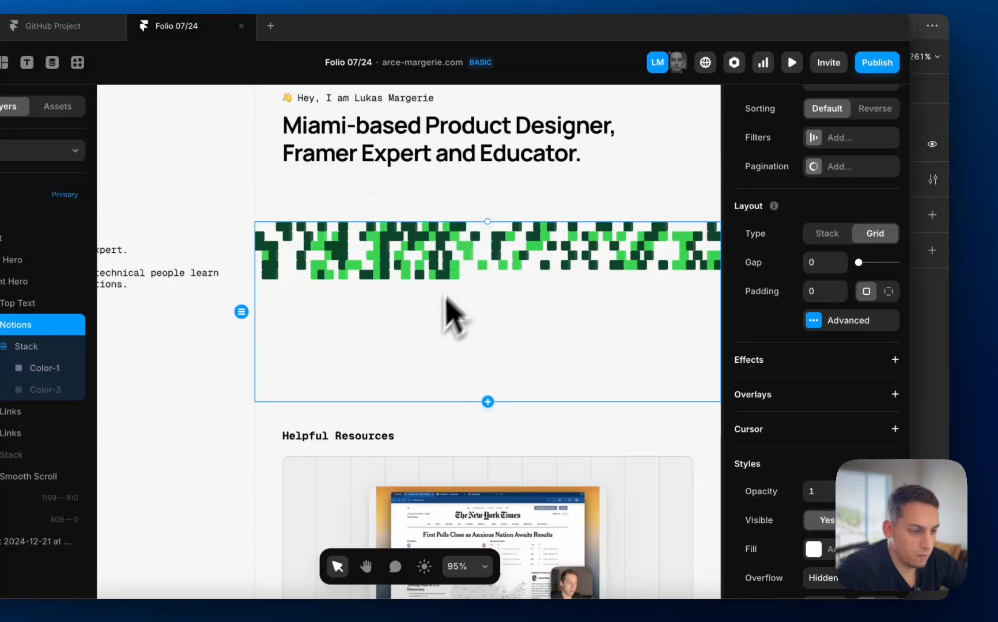
{"action": "scroll", "coordinate": [852, 173], "scroll_direction": "up", "scroll_amount": 10}
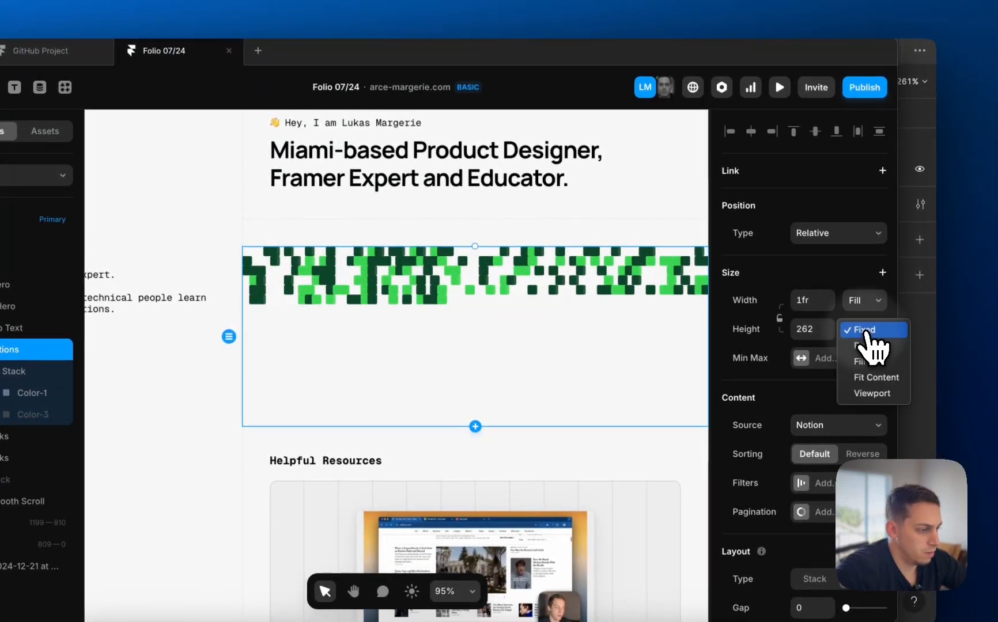
{"action": "left_click", "coordinate": [865, 378]}
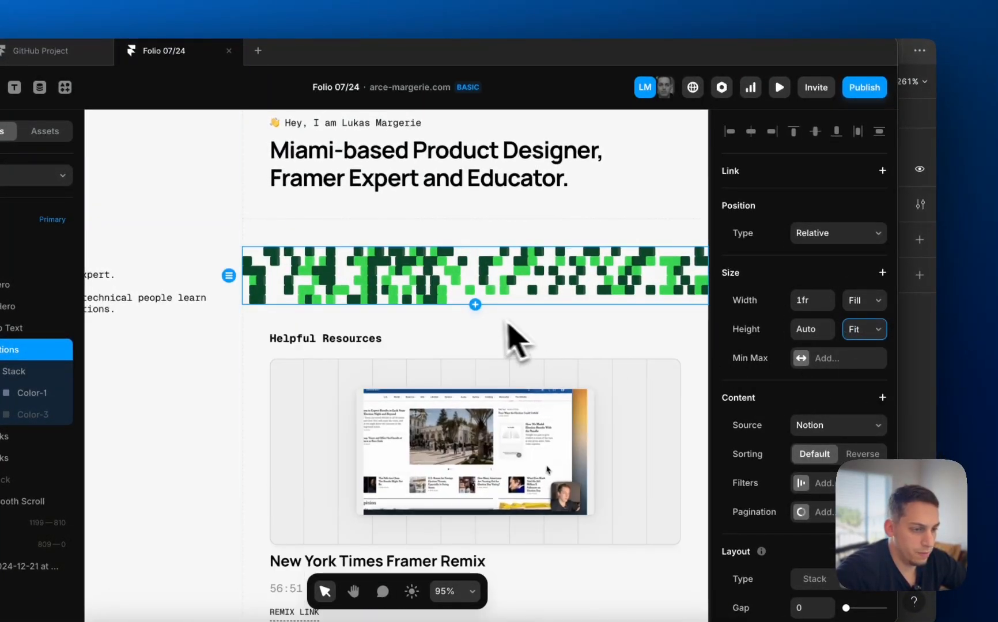
{"action": "scroll", "coordinate": [508, 325], "scroll_direction": "down", "scroll_amount": 3}
{"action": "scroll", "coordinate": [508, 325], "scroll_direction": "left", "scroll_amount": 3}
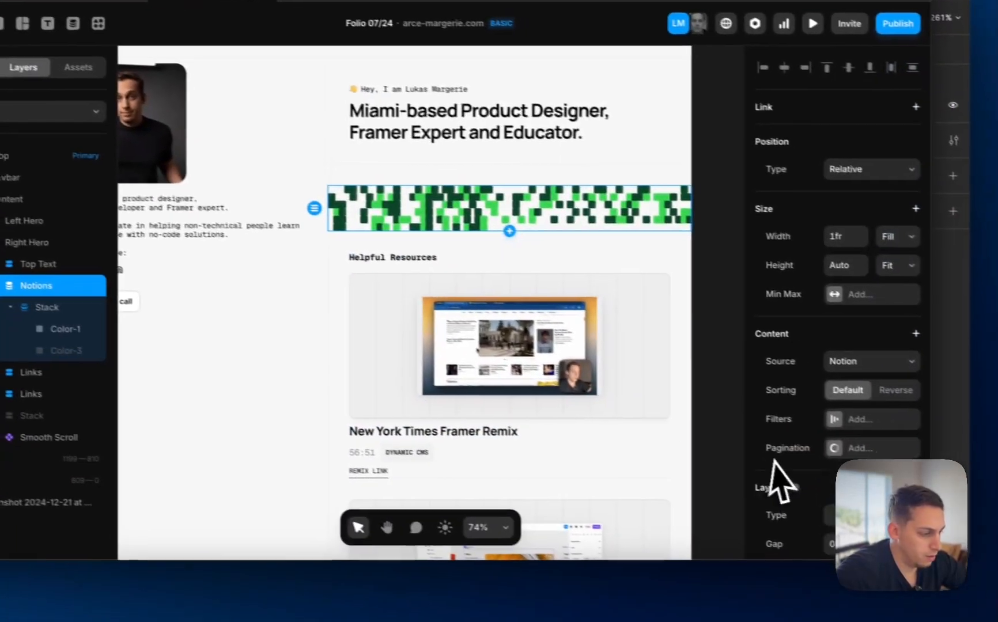
Set the gap of the Notions grid to 2.
{"action": "scroll", "coordinate": [876, 510], "scroll_direction": "down", "scroll_amount": 3}
{"action": "left_click", "coordinate": [913, 526]}
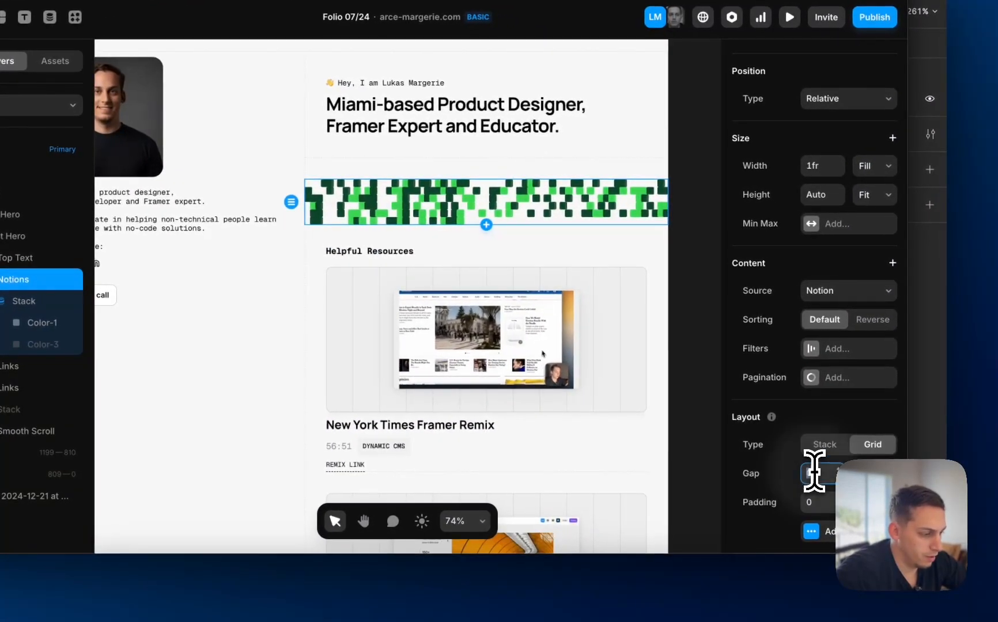
{"action": "key", "text": "Up"}
{"action": "key", "text": "Up"}
{"action": "key", "text": "Up"}
{"action": "key", "text": "Up"}
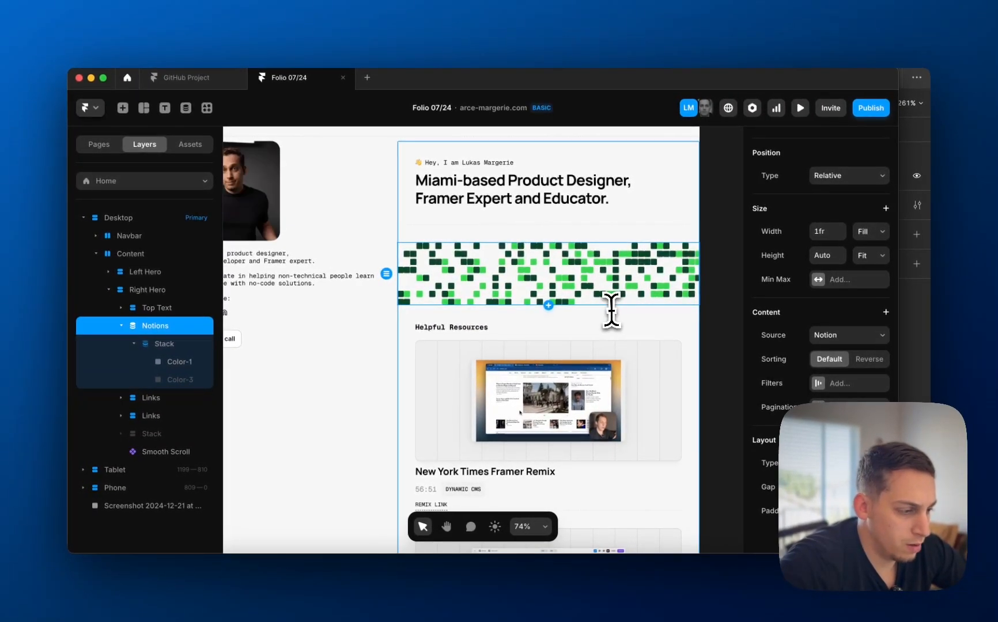
{"action": "key", "text": "Down"}
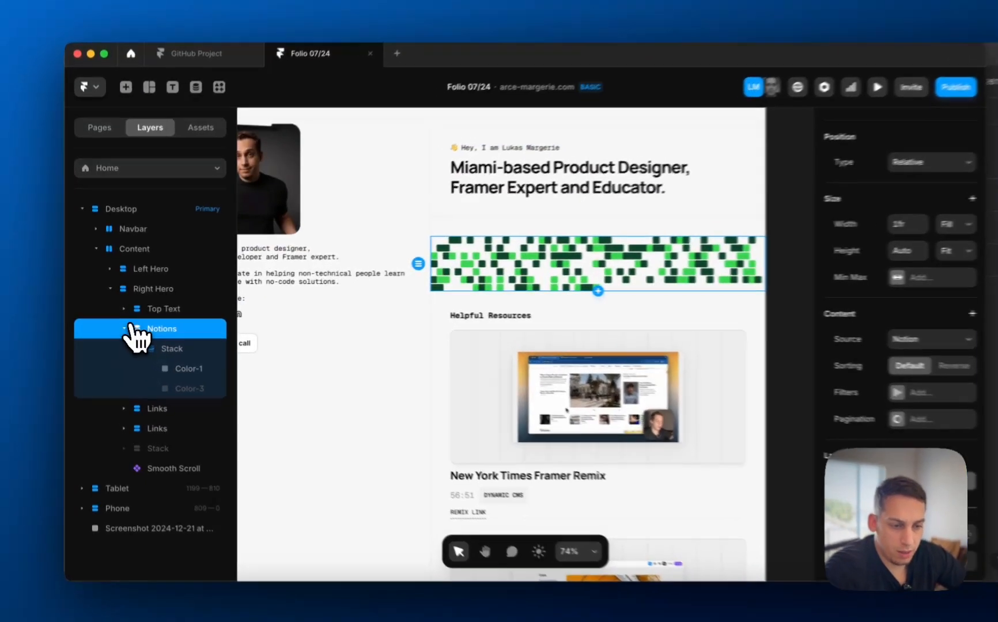
Move the Notions grid into the first Links stack, placing it above the Header layer.
{"action": "left_click", "coordinate": [121, 326]}
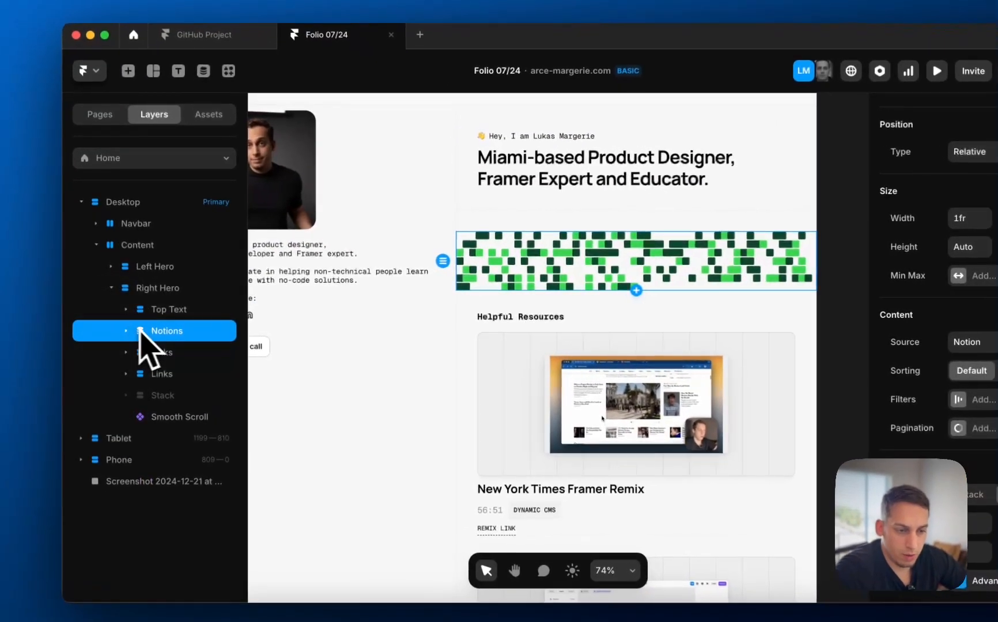
{"action": "left_click_drag", "start_coordinate": [164, 337], "coordinate": [144, 335]}
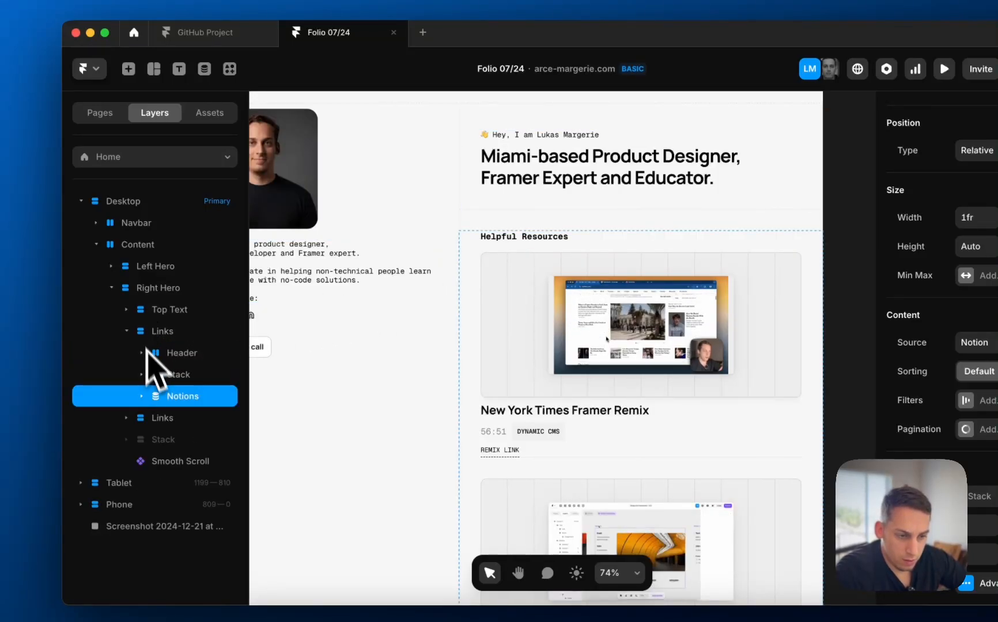
{"action": "left_click_drag", "start_coordinate": [156, 377], "coordinate": [154, 341]}
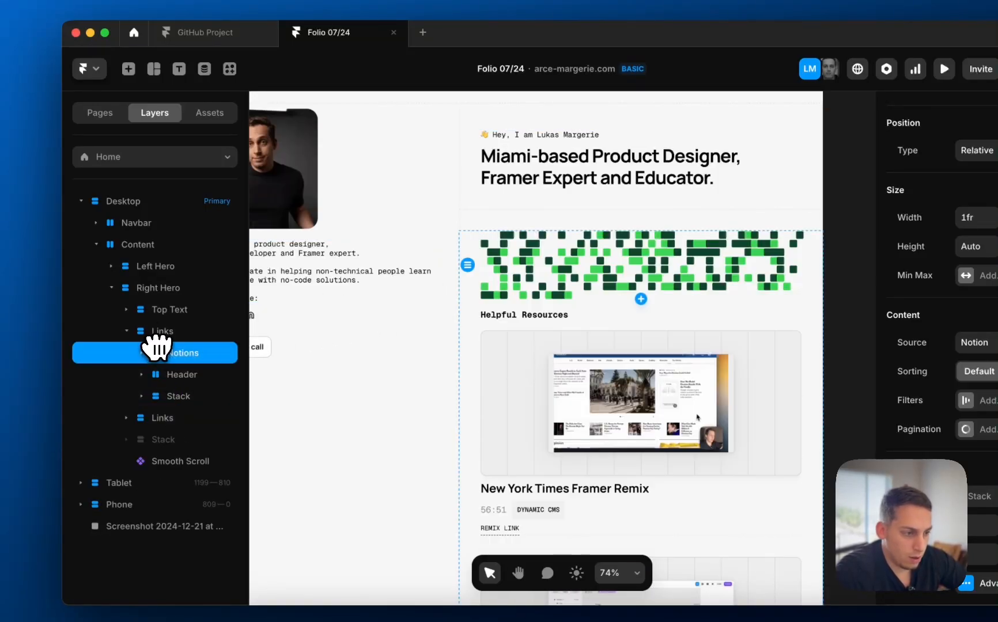
Duplicate the Helpful Resources header above the Notions grid and change the copy's text to Daily Work Sessions.
{"action": "left_click", "coordinate": [192, 375]}
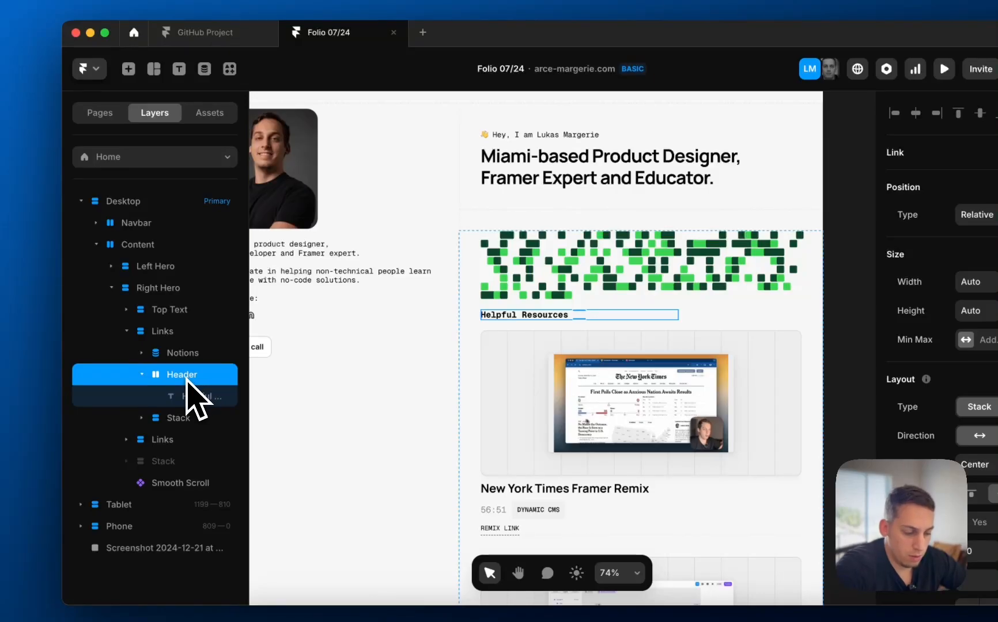
{"action": "key", "text": "super+d"}
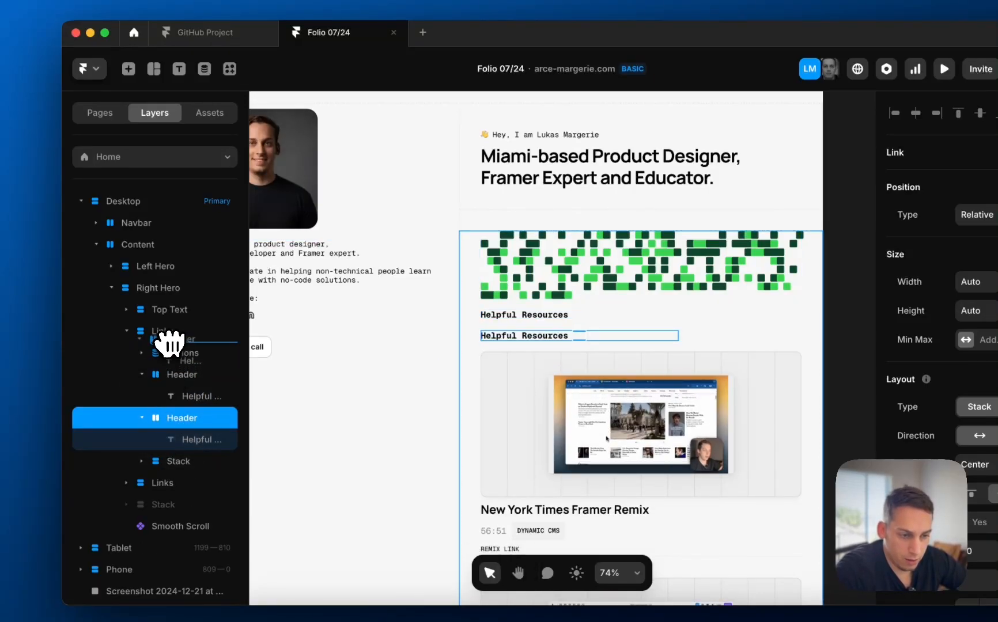
{"action": "left_click_drag", "start_coordinate": [170, 344], "coordinate": [171, 343]}
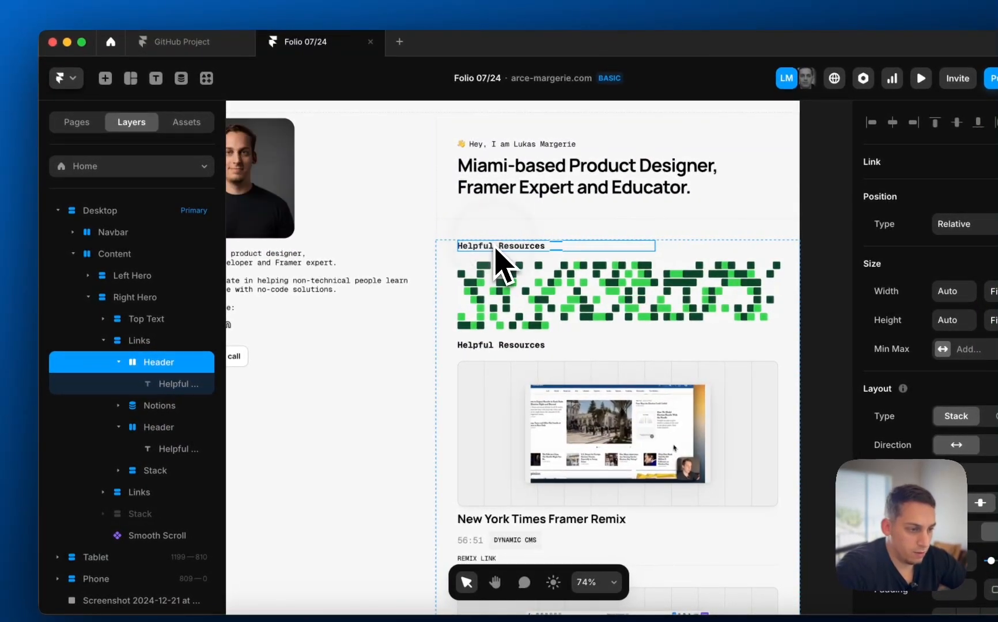
{"action": "left_click", "coordinate": [178, 387]}
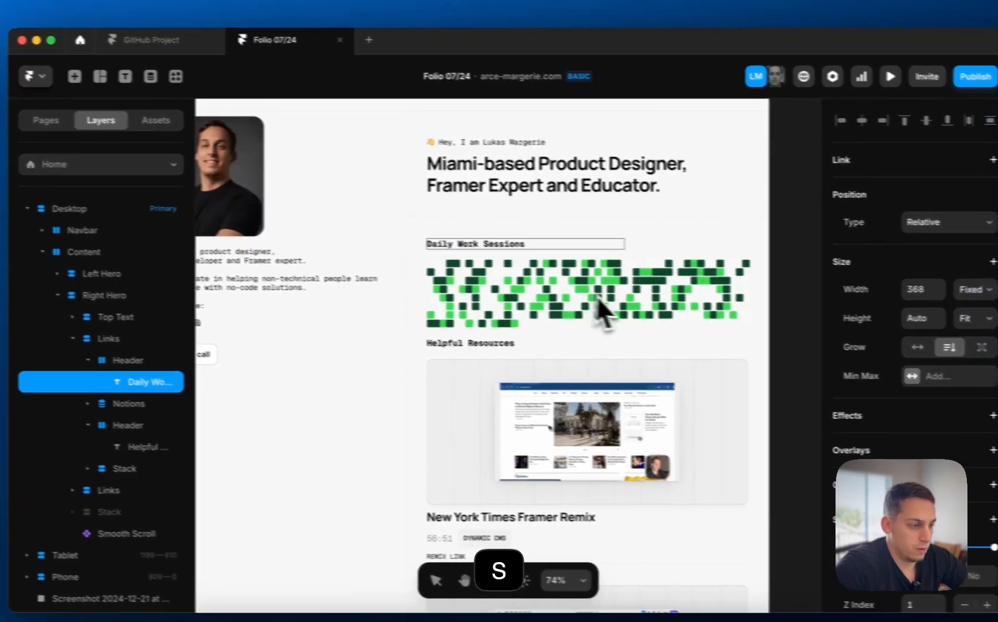
{"action": "left_click", "coordinate": [771, 292]}
{"action": "left_click", "coordinate": [789, 286]}
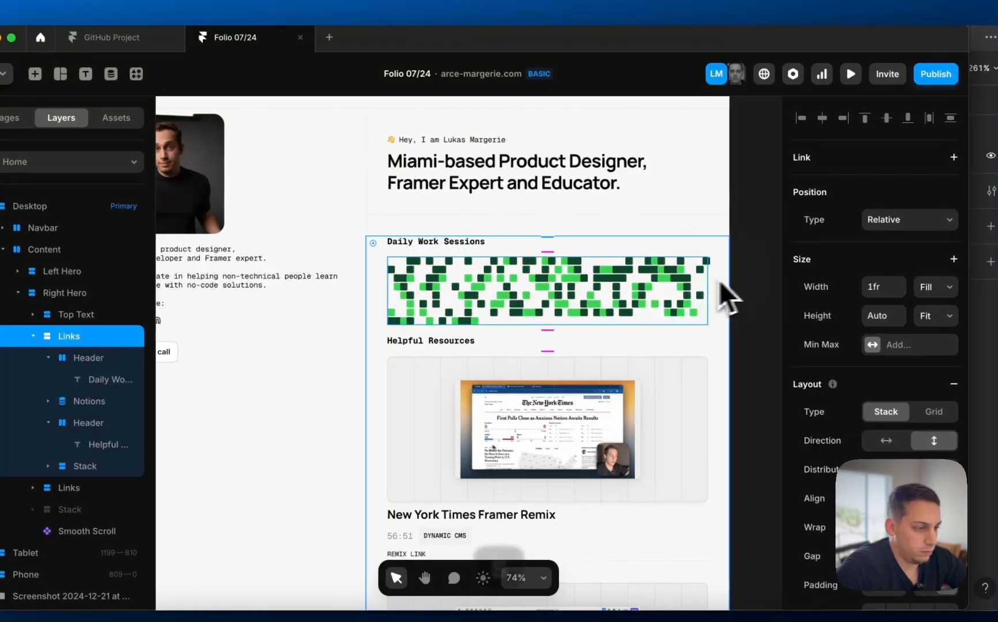
Increase the gap of the Notions grid under Daily Work Sessions to 7.
{"action": "left_click", "coordinate": [740, 291]}
{"action": "scroll", "coordinate": [655, 295], "scroll_direction": "down", "scroll_amount": 5}
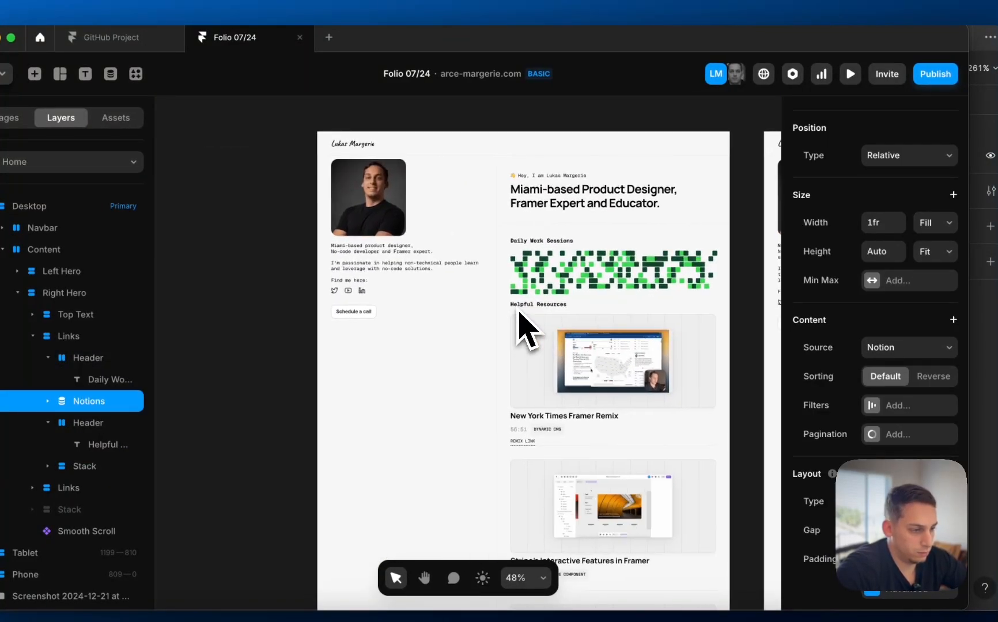
{"action": "scroll", "coordinate": [660, 283], "scroll_direction": "up", "scroll_amount": 5}
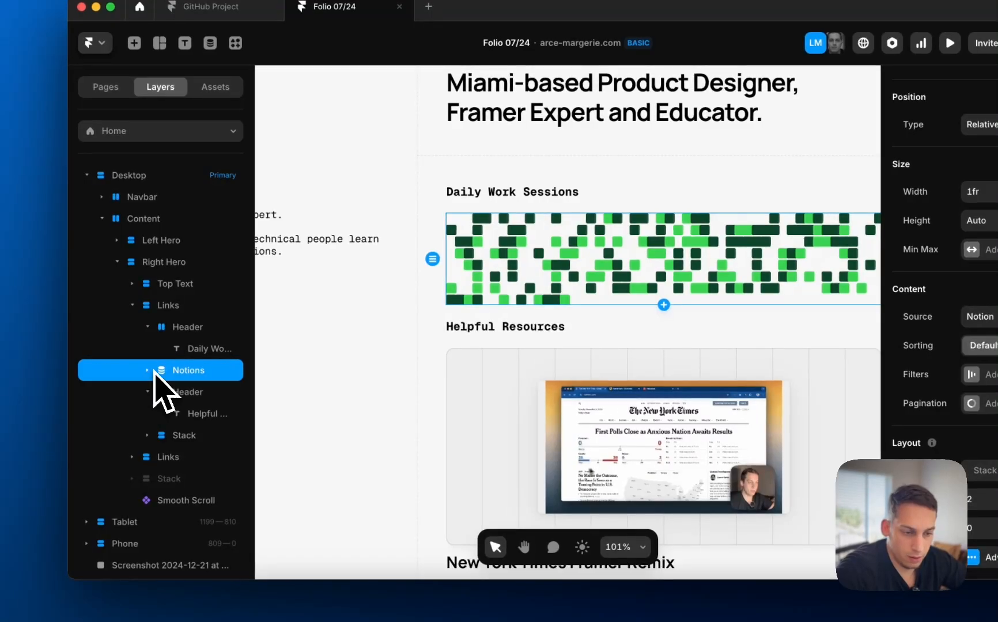
{"action": "left_click", "coordinate": [154, 373]}
{"action": "left_click", "coordinate": [186, 392]}
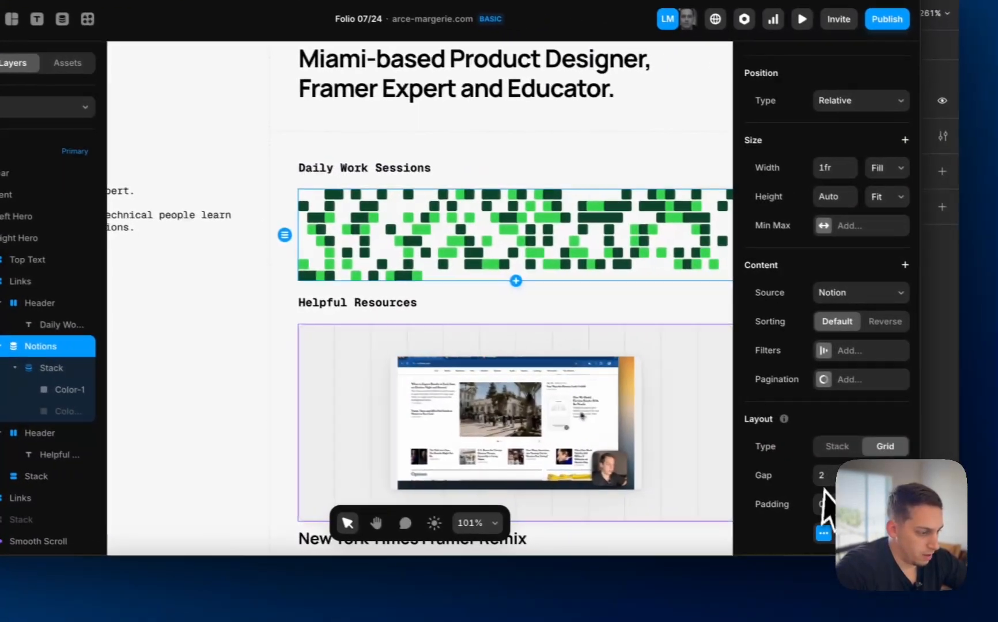
{"action": "left_click", "coordinate": [816, 475]}
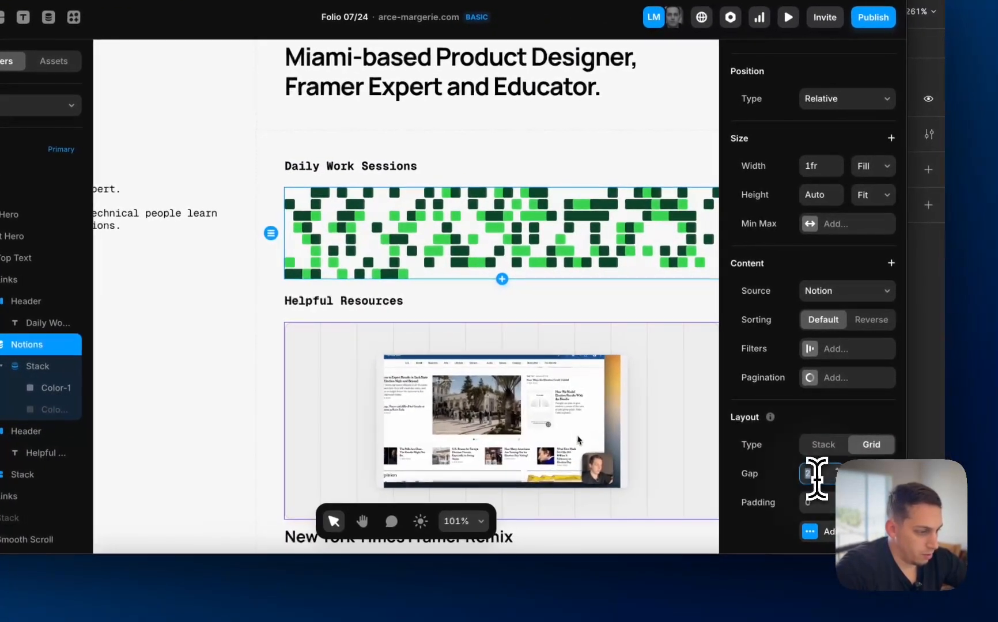
{"action": "key", "text": "Up"}
{"action": "key", "text": "Up"}
{"action": "key", "text": "Up"}
{"action": "key", "text": "Up"}
{"action": "key", "text": "Up"}
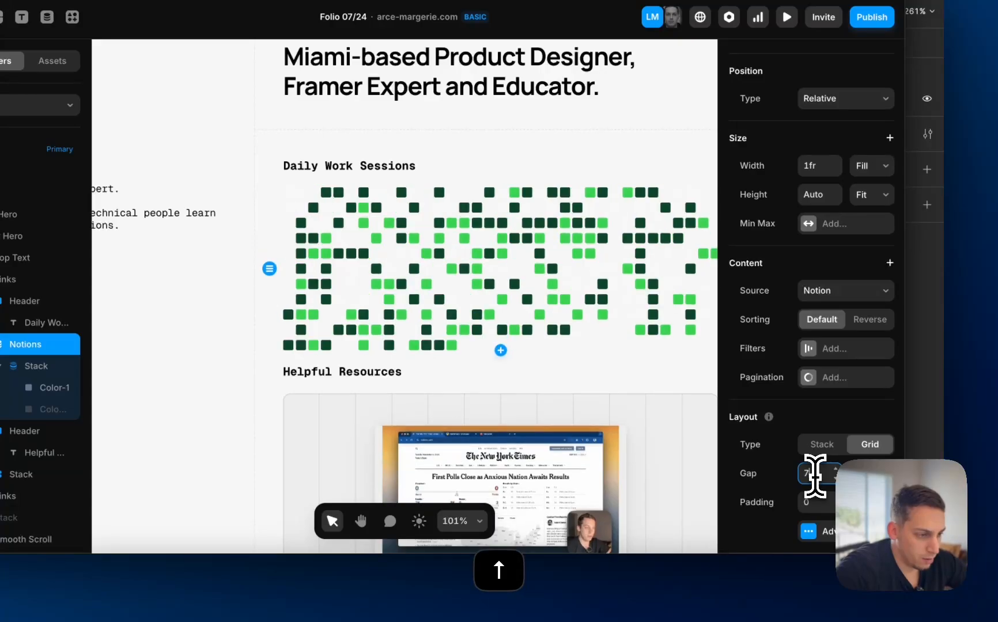
Reduce the gap of the Notions grid under Daily Work Sessions to 6.
{"action": "key", "text": "Down"}
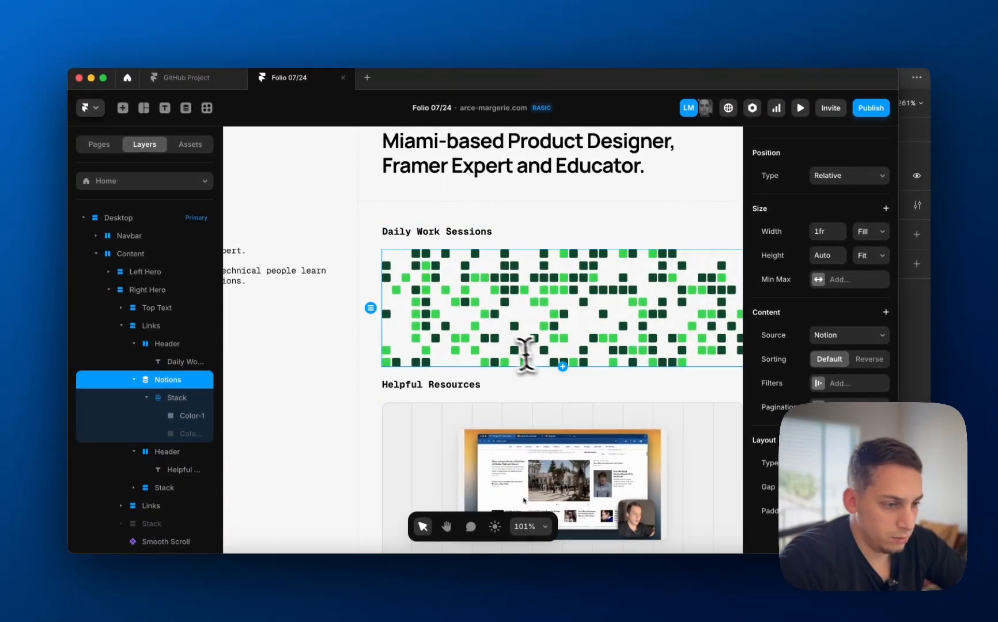
{"action": "scroll", "coordinate": [510, 353], "scroll_direction": "right", "scroll_amount": 2}
{"action": "scroll", "coordinate": [510, 349], "scroll_direction": "down", "scroll_amount": 3}
{"action": "scroll", "coordinate": [509, 348], "scroll_direction": "left", "scroll_amount": 1}
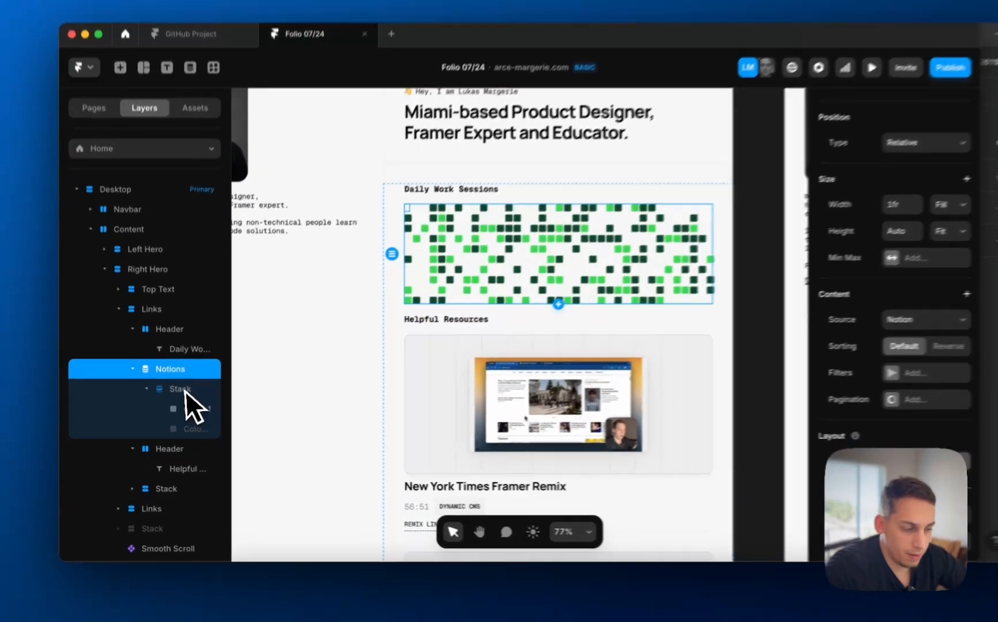
{"action": "left_click", "coordinate": [176, 398]}
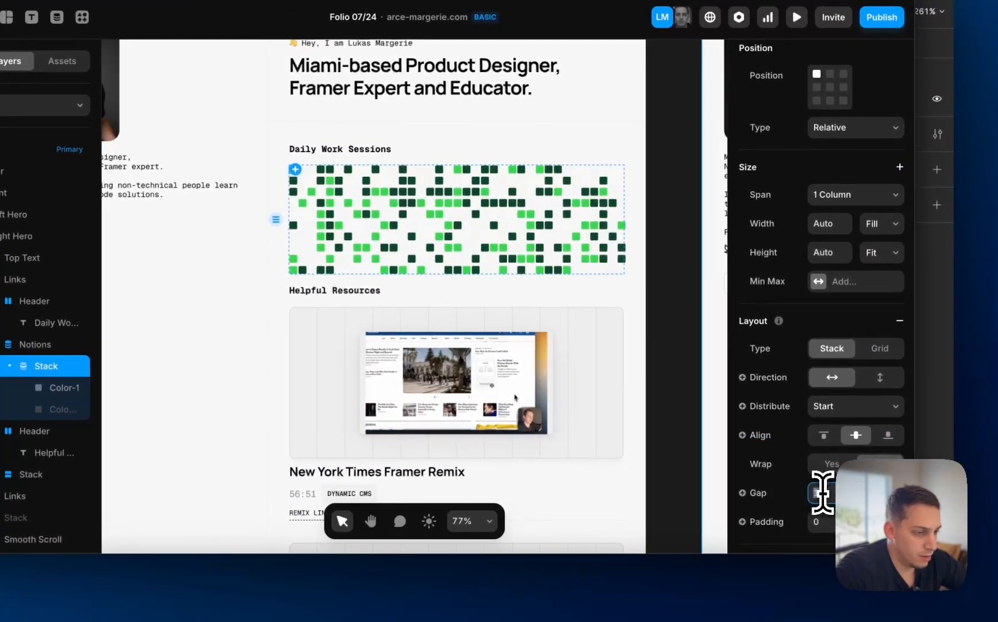
{"action": "key", "text": "Down"}
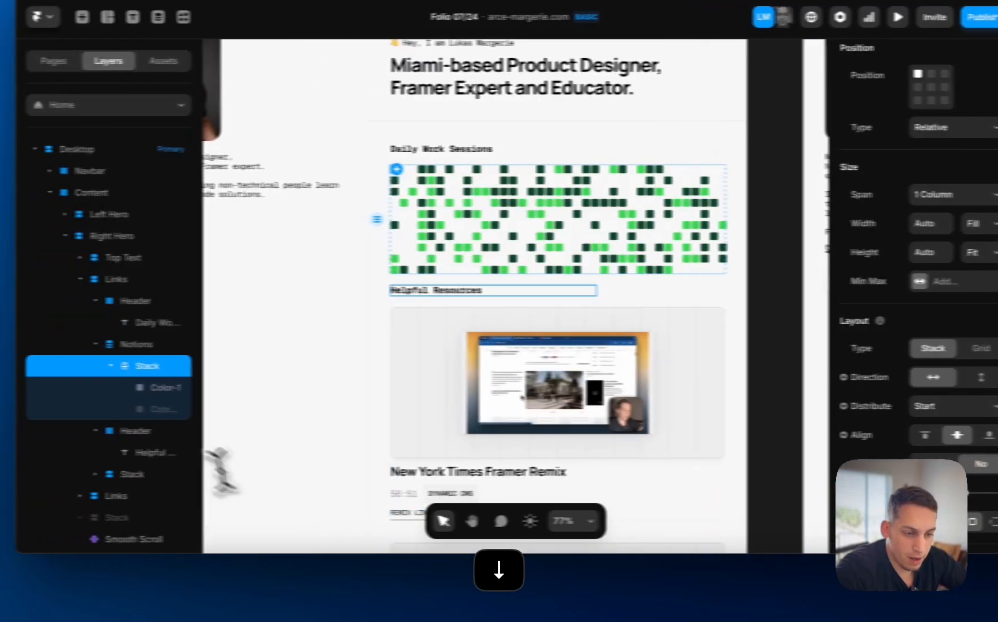
Set the minimum column width of the Notions grid to 14 in its advanced layout settings.
{"action": "left_click", "coordinate": [34, 343]}
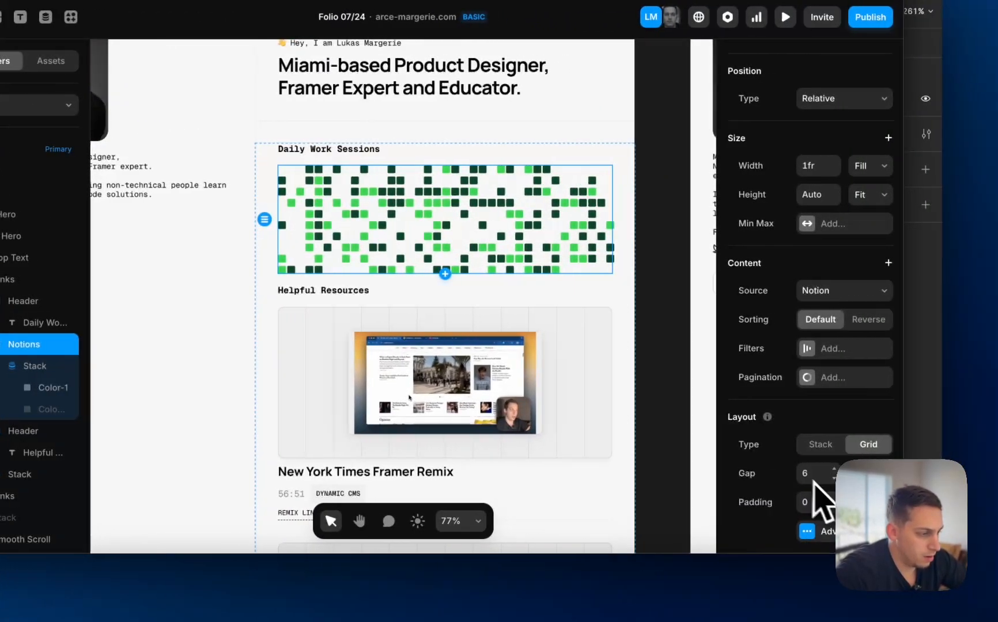
{"action": "left_click", "coordinate": [807, 531]}
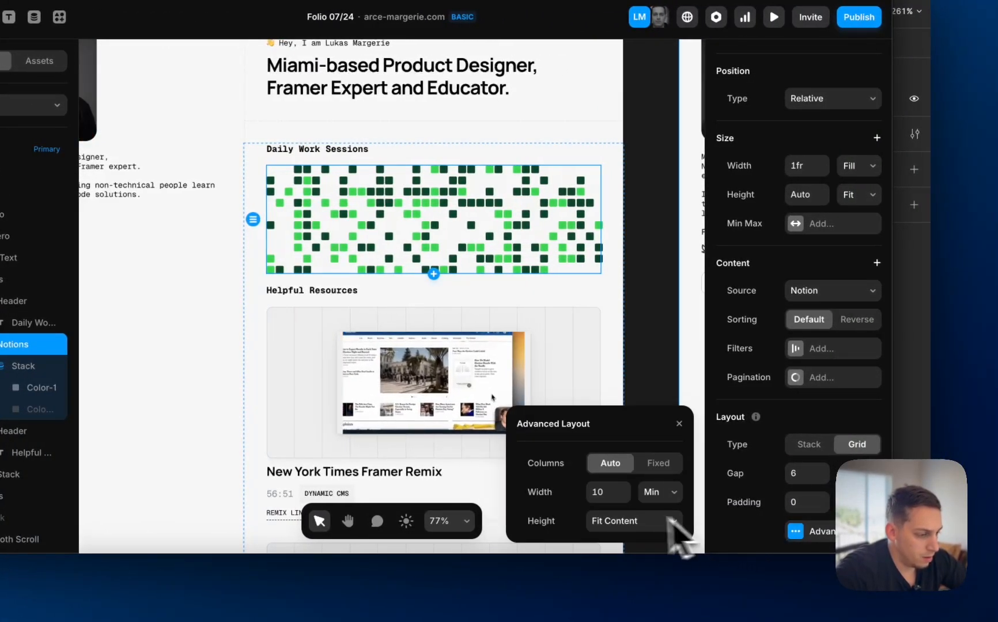
{"action": "key", "text": "shift+Down"}
{"action": "key", "text": "Up"}
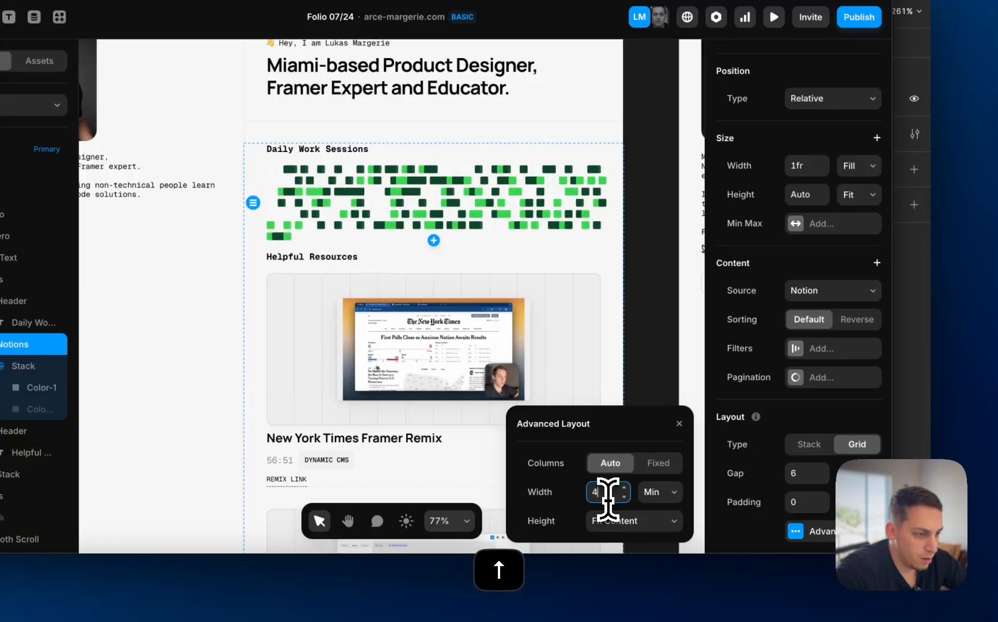
{"action": "key", "text": "Down"}
{"action": "key", "text": "Up"}
{"action": "key", "text": "Up"}
{"action": "key", "text": "Up"}
{"action": "key", "text": "Up"}
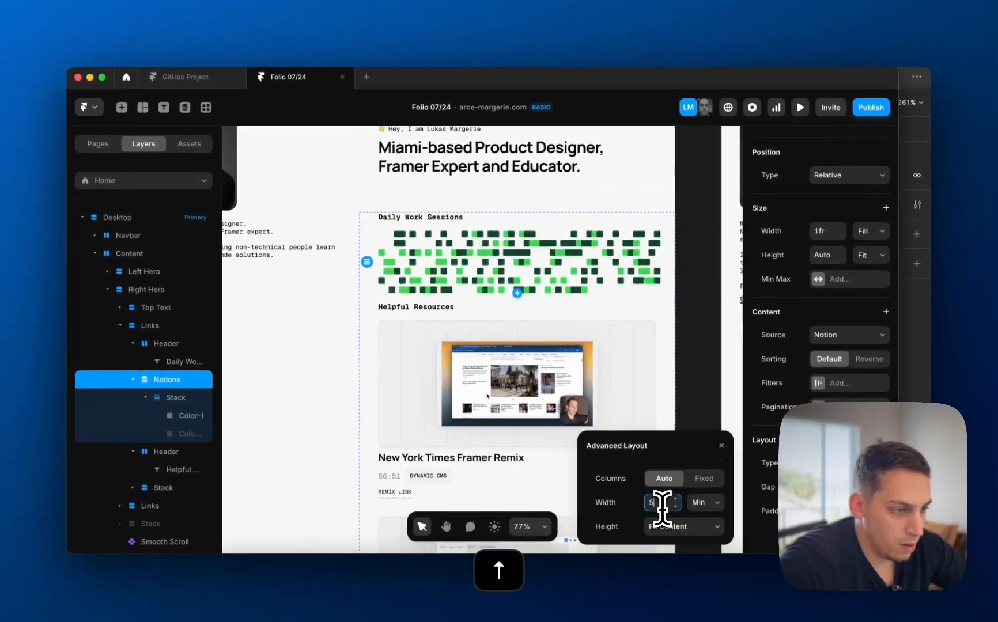
{"action": "key", "text": "Up"}
{"action": "key", "text": "Up"}
{"action": "key", "text": "Up"}
{"action": "key", "text": "Up"}
{"action": "key", "text": "Up"}
{"action": "key", "text": "Down"}
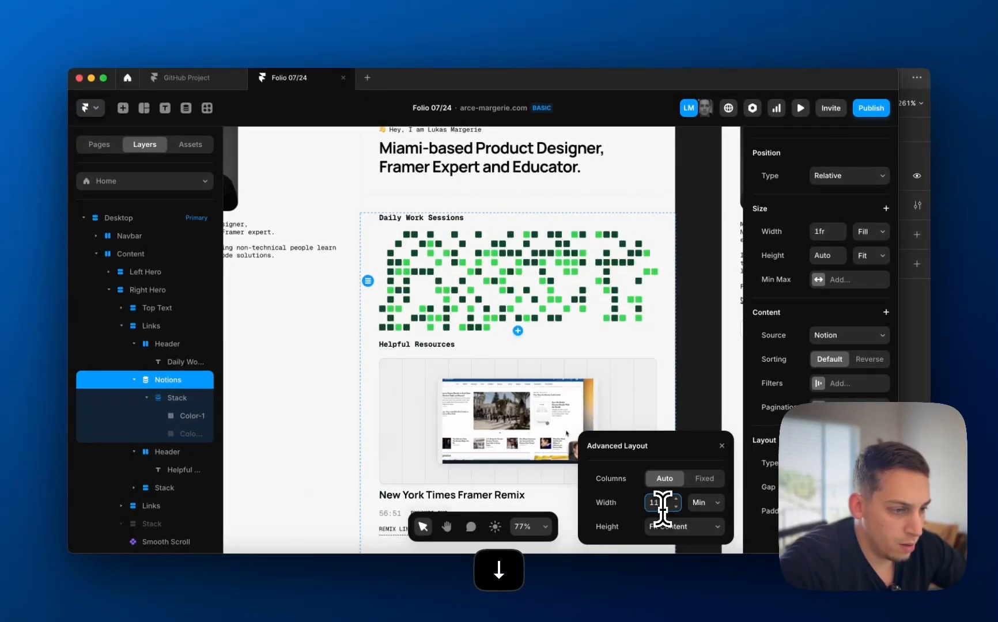
{"action": "key", "text": "Up"}
{"action": "key", "text": "Up"}
{"action": "key", "text": "Up"}
{"action": "key", "text": "Up"}
{"action": "key", "text": "Down"}
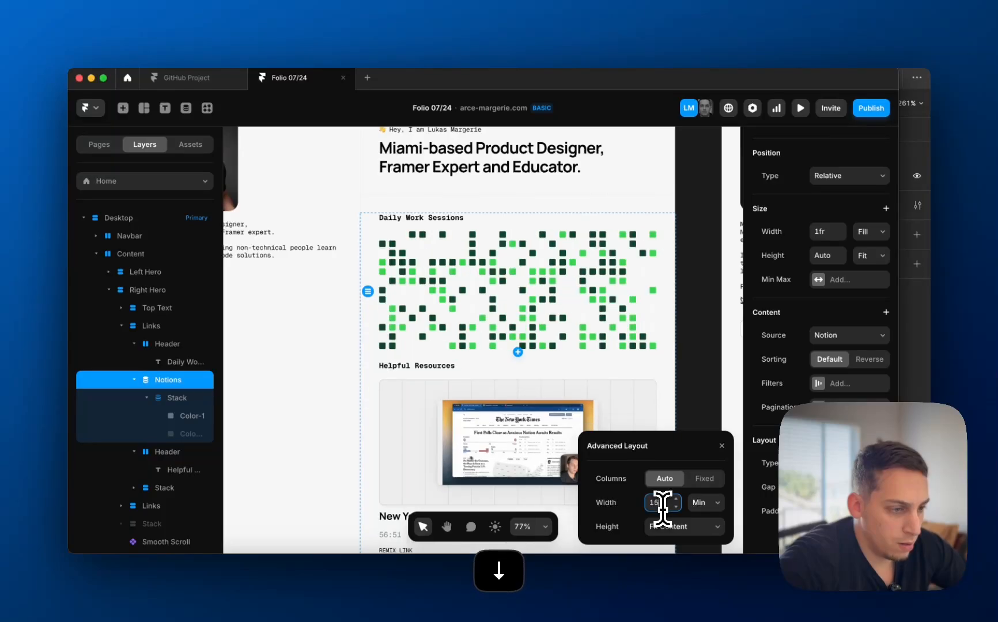
{"action": "key", "text": "Up"}
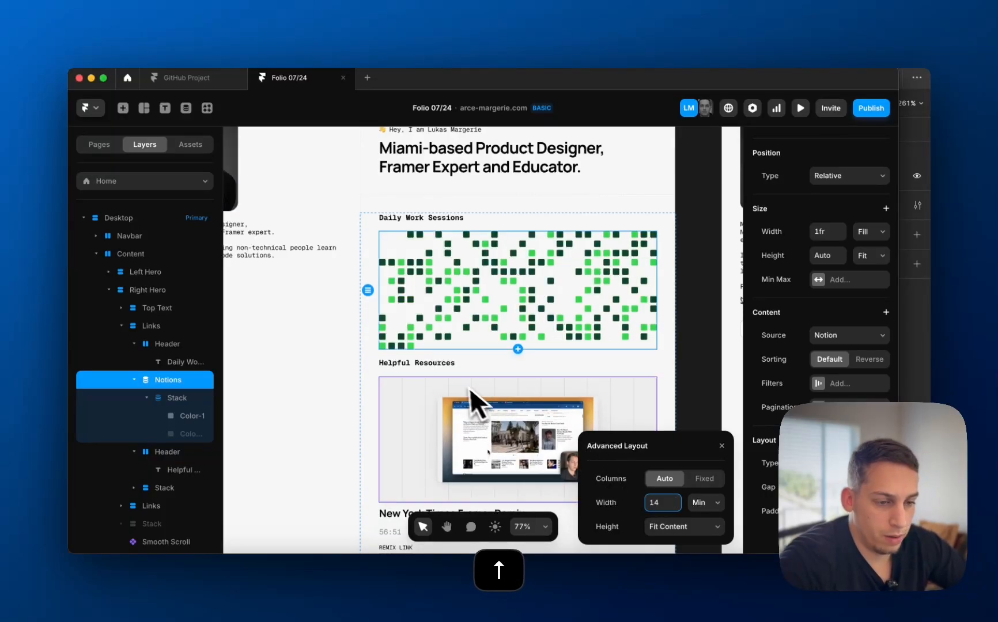
Change the When No color in the fill transform of the grid's Color-1 layer to #000000.
{"action": "scroll", "coordinate": [404, 346], "scroll_direction": "left", "scroll_amount": 8}
{"action": "left_click", "coordinate": [395, 288]}
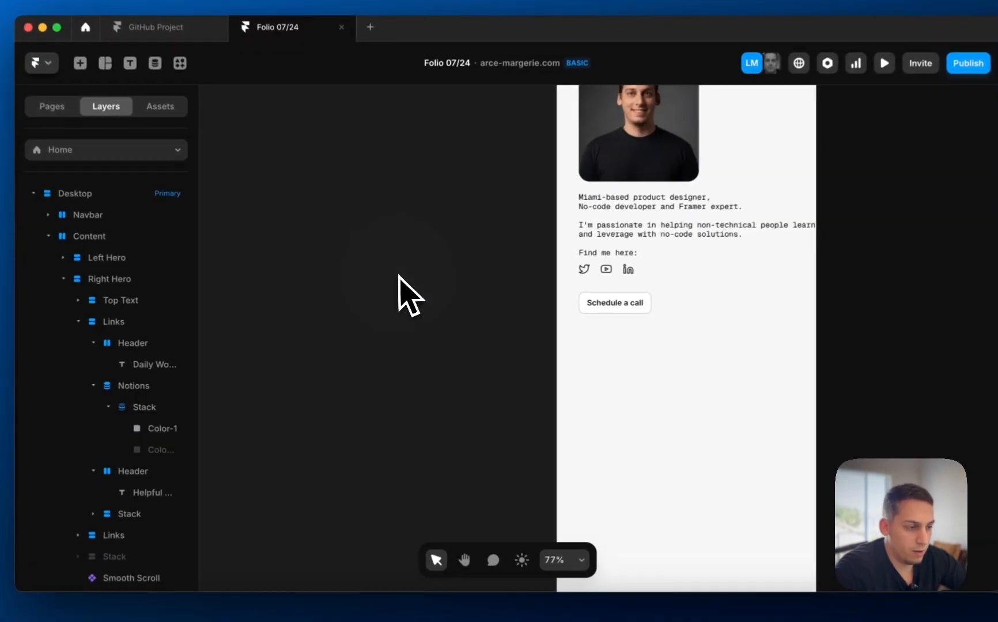
{"action": "scroll", "coordinate": [394, 288], "scroll_direction": "down", "scroll_amount": 6}
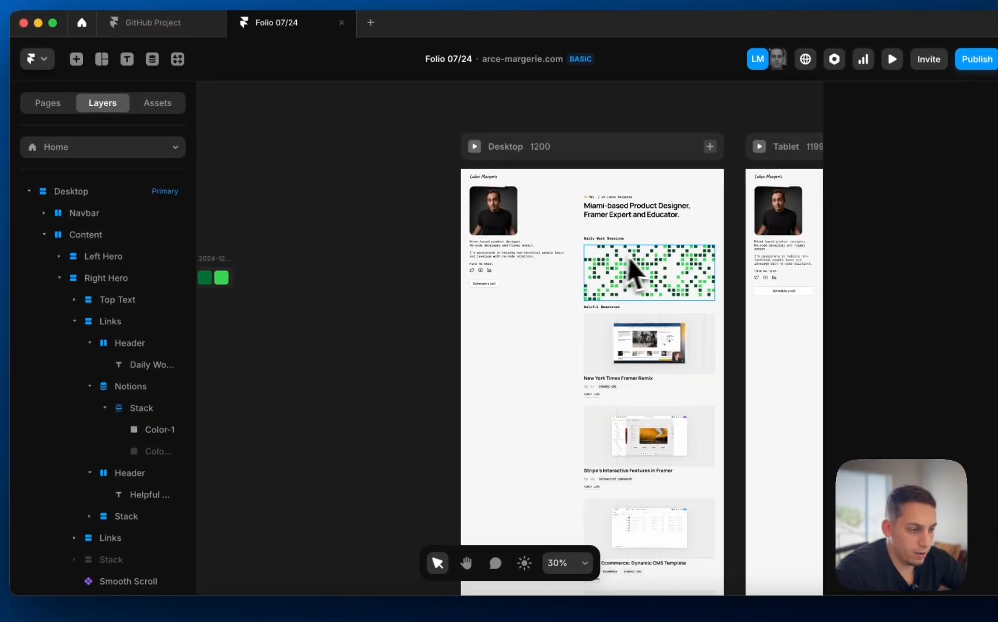
{"action": "left_click", "coordinate": [630, 271]}
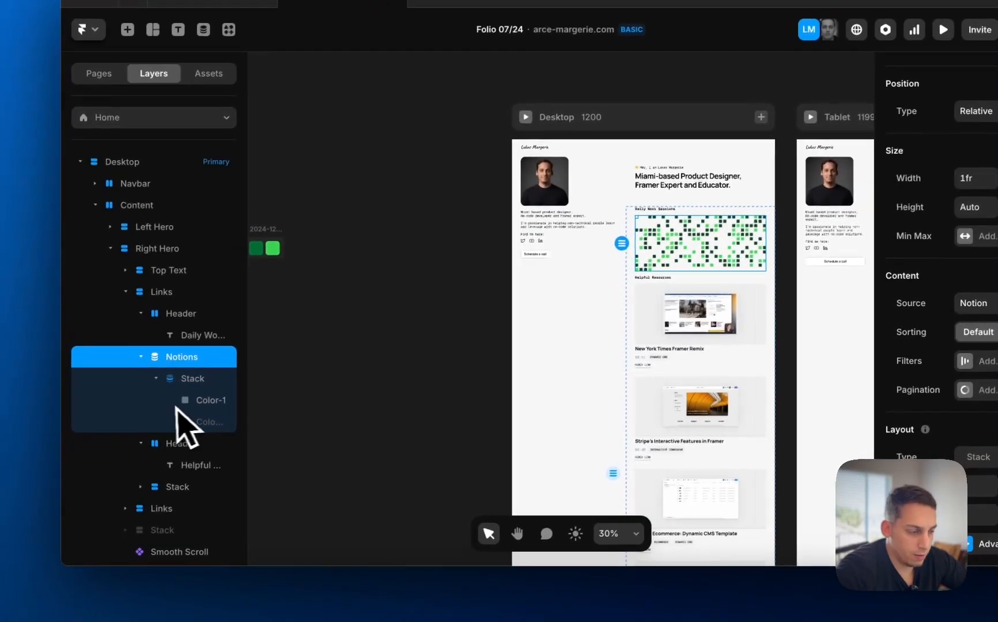
{"action": "left_click", "coordinate": [155, 430]}
{"action": "scroll", "coordinate": [762, 419], "scroll_direction": "down", "scroll_amount": 3}
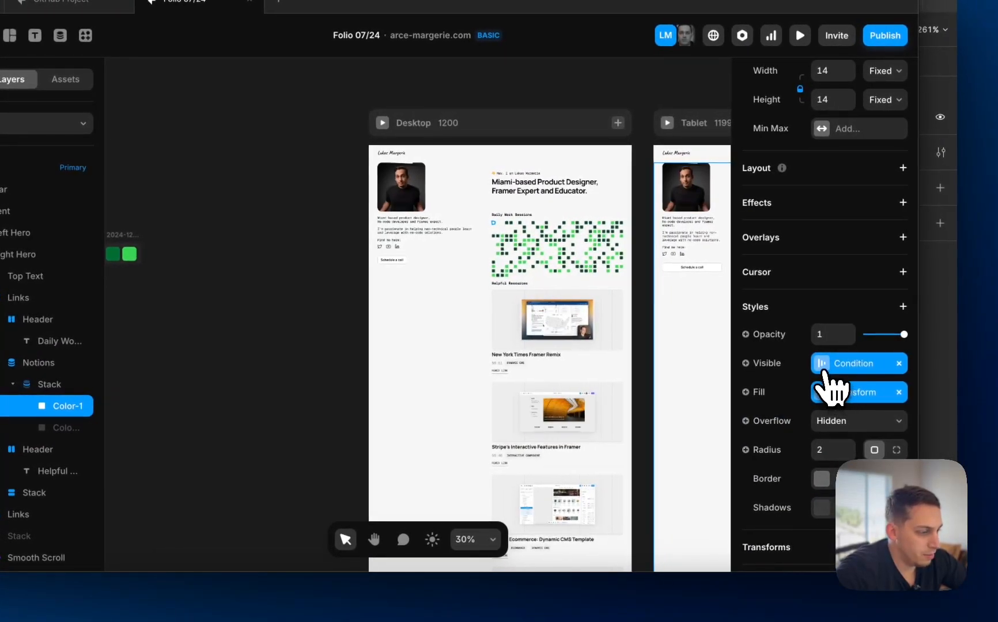
{"action": "left_click", "coordinate": [831, 394]}
{"action": "left_click", "coordinate": [641, 538]}
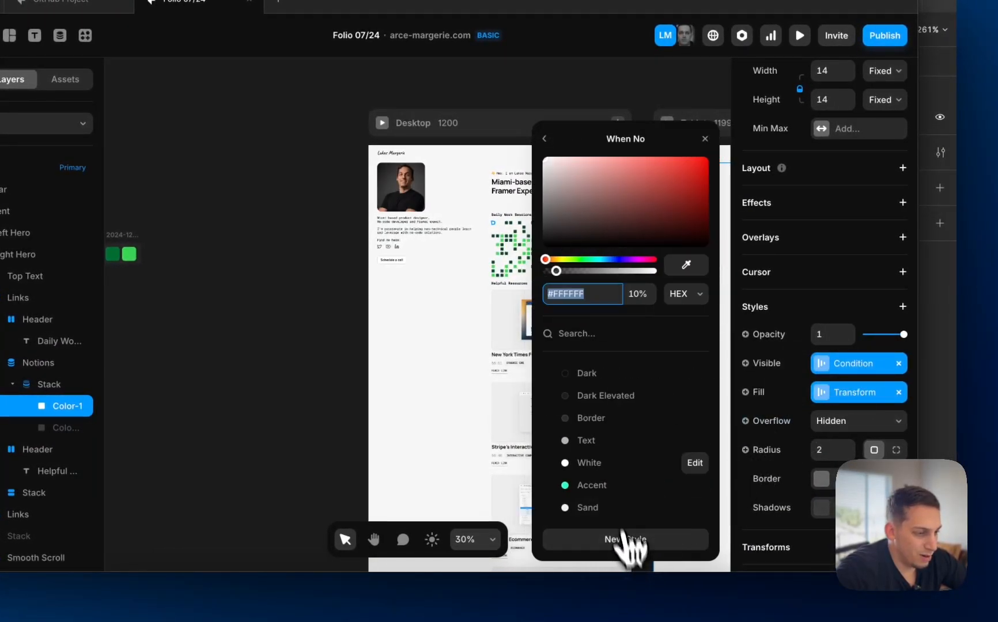
{"action": "scroll", "coordinate": [458, 319], "scroll_direction": "up", "scroll_amount": 10}
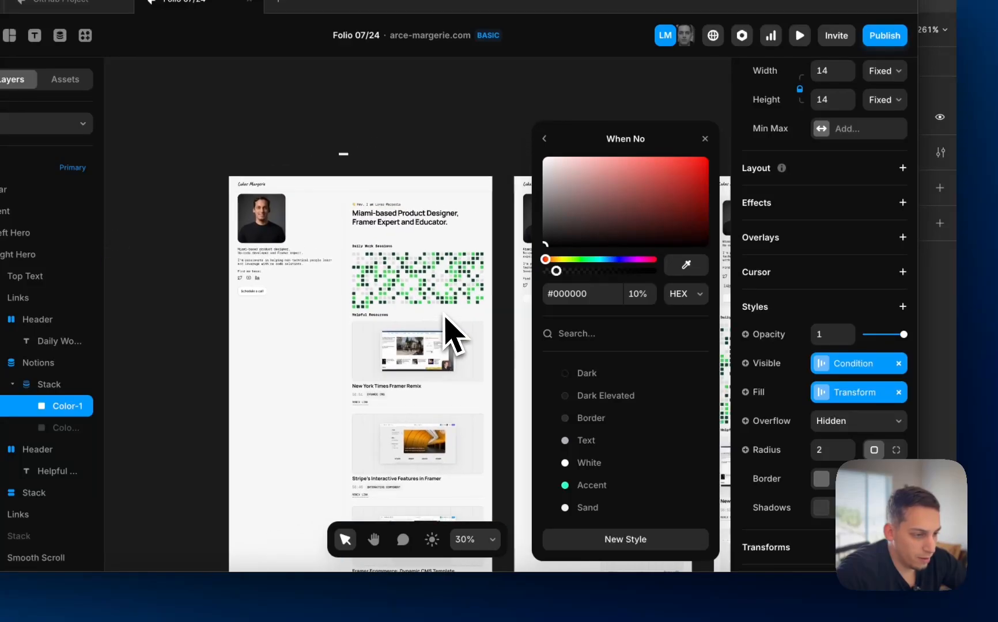
{"action": "scroll", "coordinate": [414, 294], "scroll_direction": "down", "scroll_amount": 5}
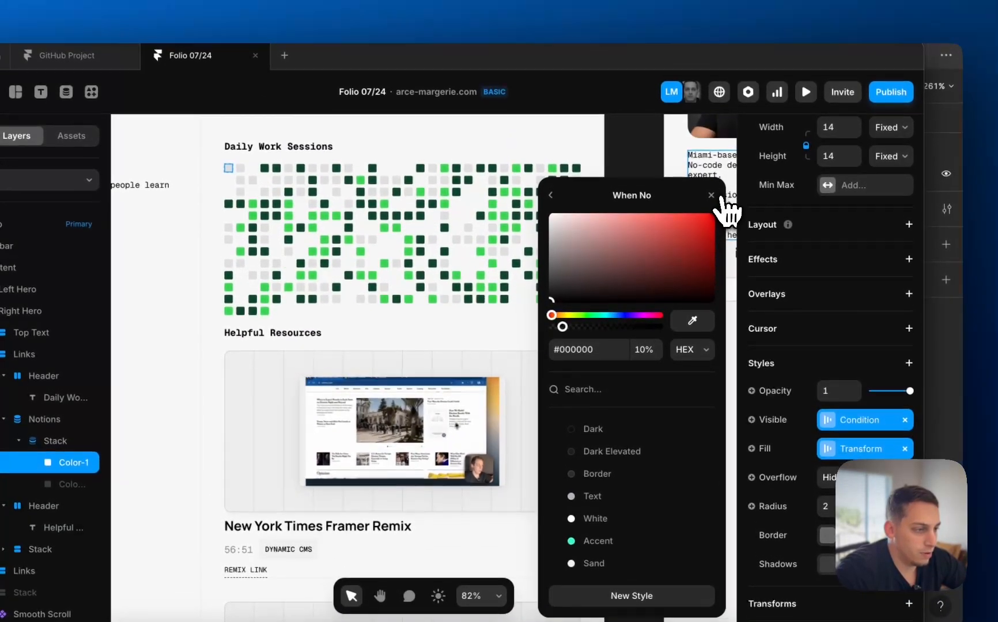
{"action": "left_click", "coordinate": [714, 196]}
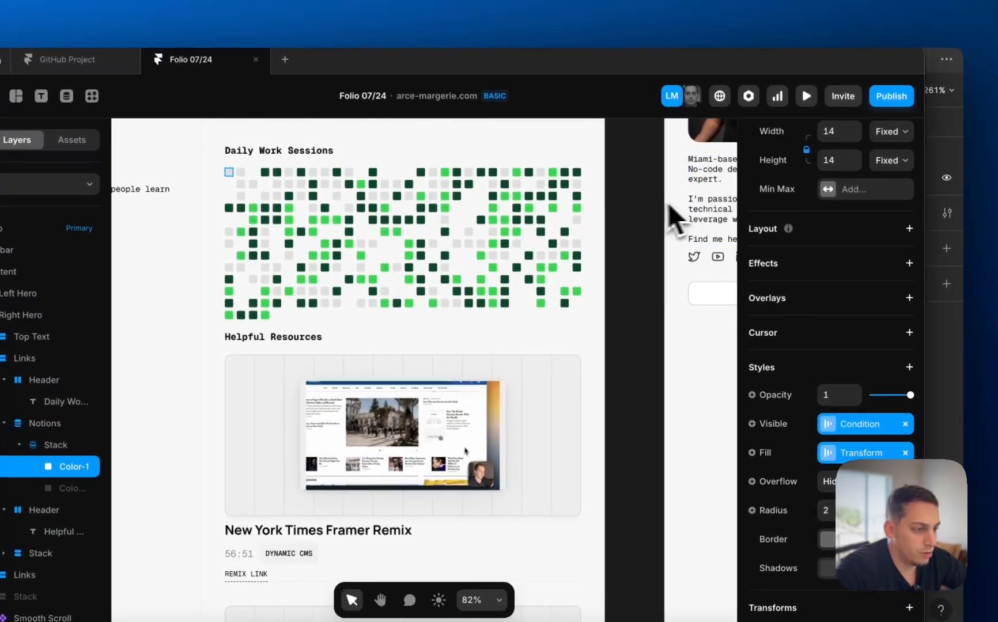
{"action": "left_click", "coordinate": [605, 250]}
{"action": "scroll", "coordinate": [579, 256], "scroll_direction": "down", "scroll_amount": 4}
{"action": "scroll", "coordinate": [576, 256], "scroll_direction": "down", "scroll_amount": 3}
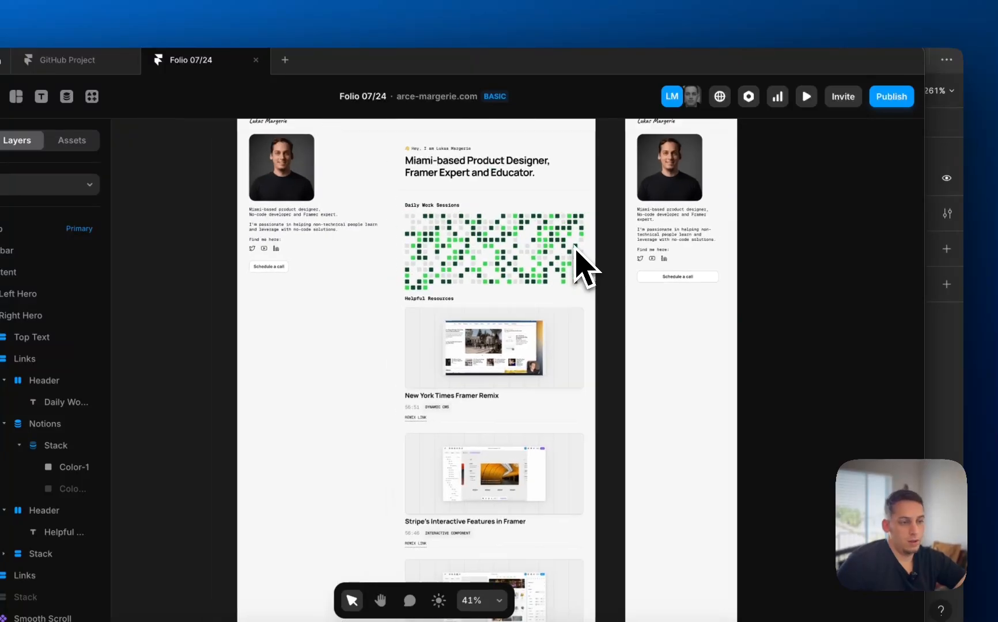
{"action": "scroll", "coordinate": [574, 262], "scroll_direction": "up", "scroll_amount": 5}
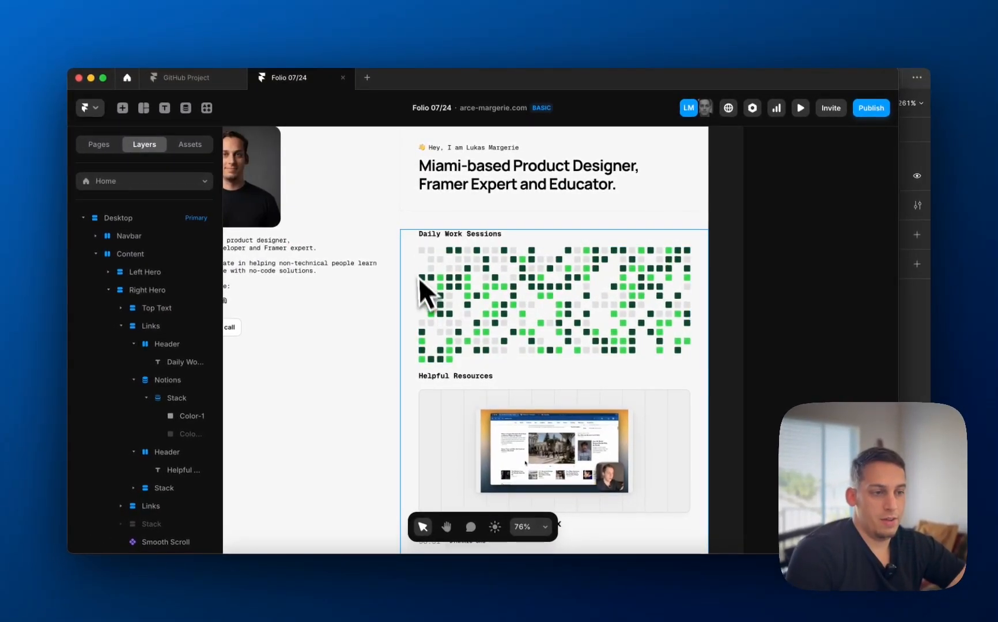
{"action": "scroll", "coordinate": [419, 276], "scroll_direction": "down", "scroll_amount": 4}
{"action": "scroll", "coordinate": [493, 297], "scroll_direction": "up", "scroll_amount": 5}
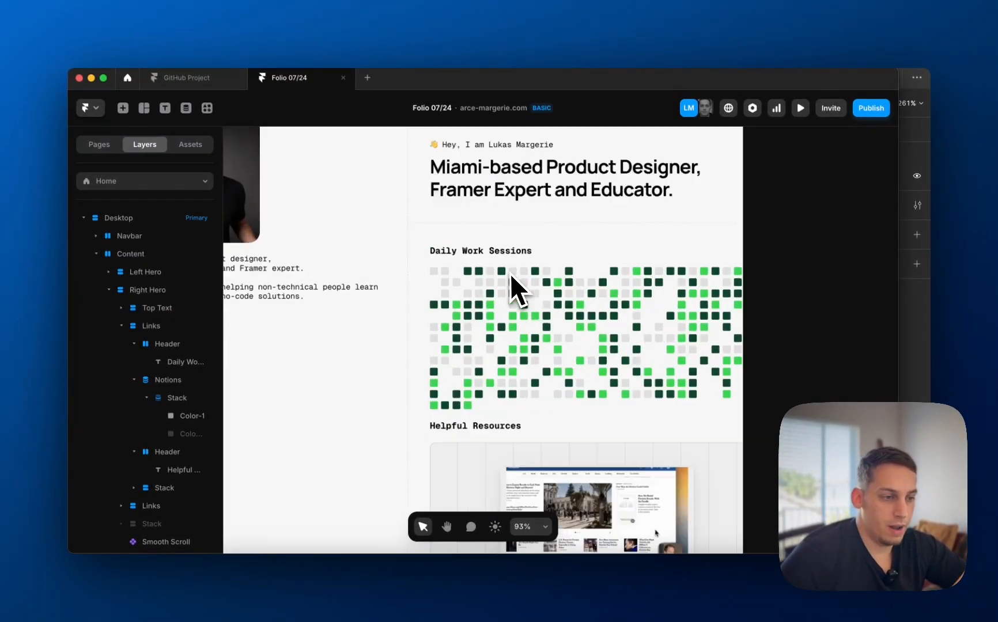
Change the When Yes color in Color-1's fill transform to gray #4F4F4F at 60% opacity.
{"action": "left_click", "coordinate": [510, 273]}
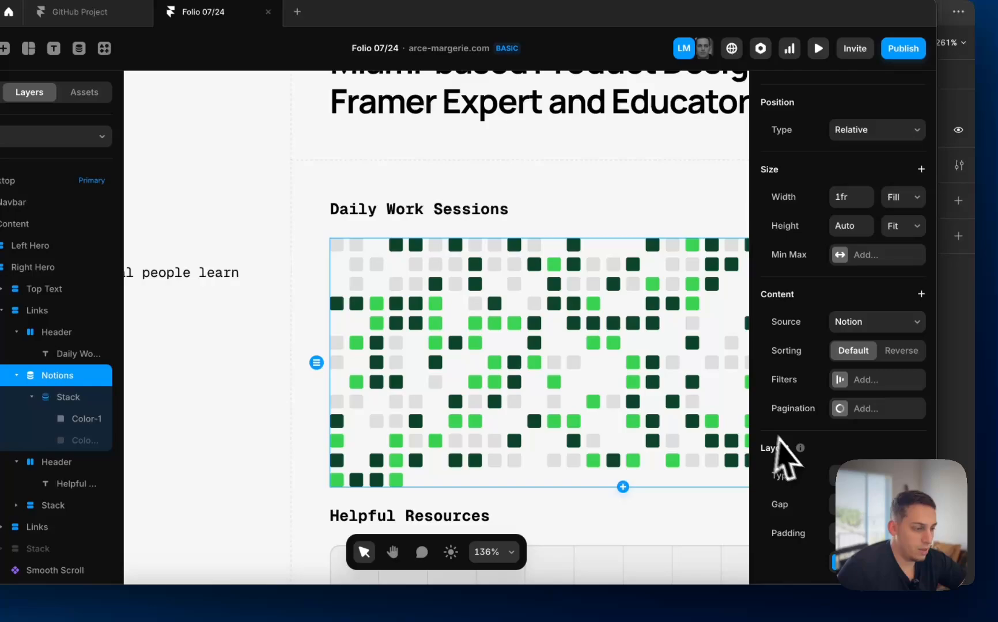
{"action": "scroll", "coordinate": [786, 458], "scroll_direction": "down", "scroll_amount": 5}
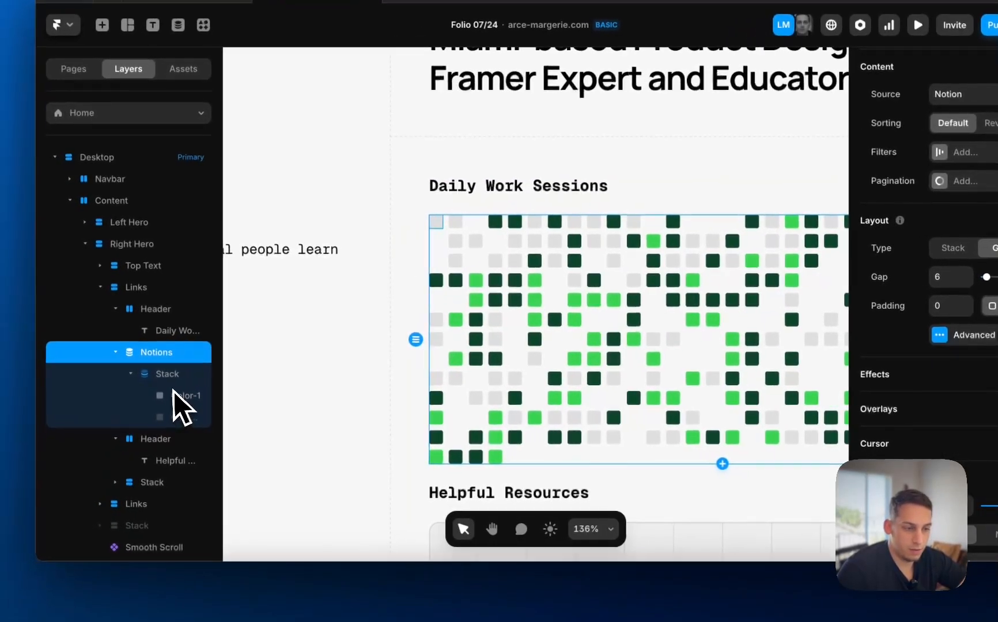
{"action": "left_click", "coordinate": [87, 419]}
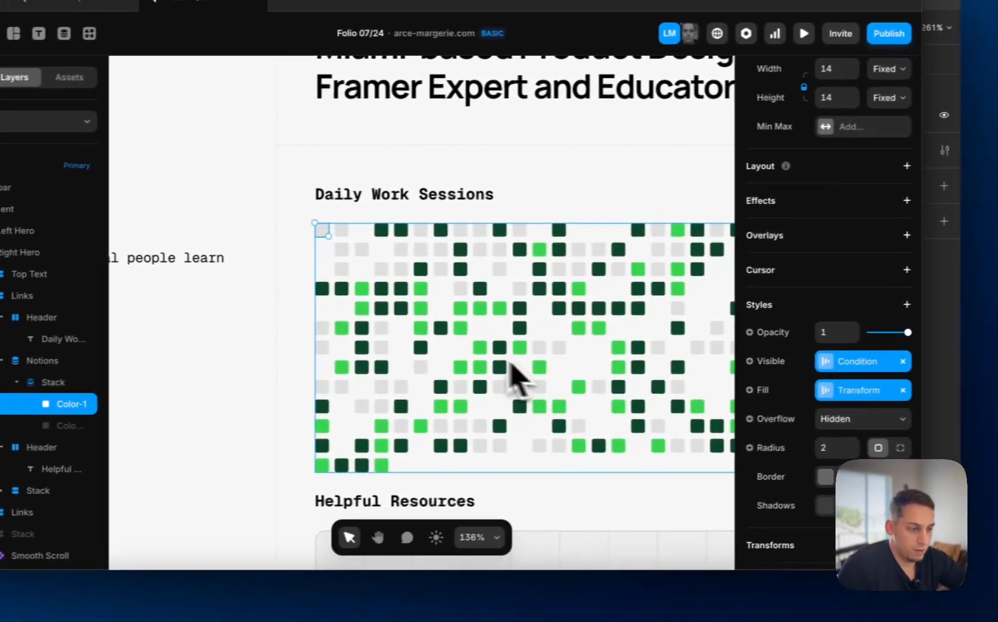
{"action": "left_click", "coordinate": [936, 385]}
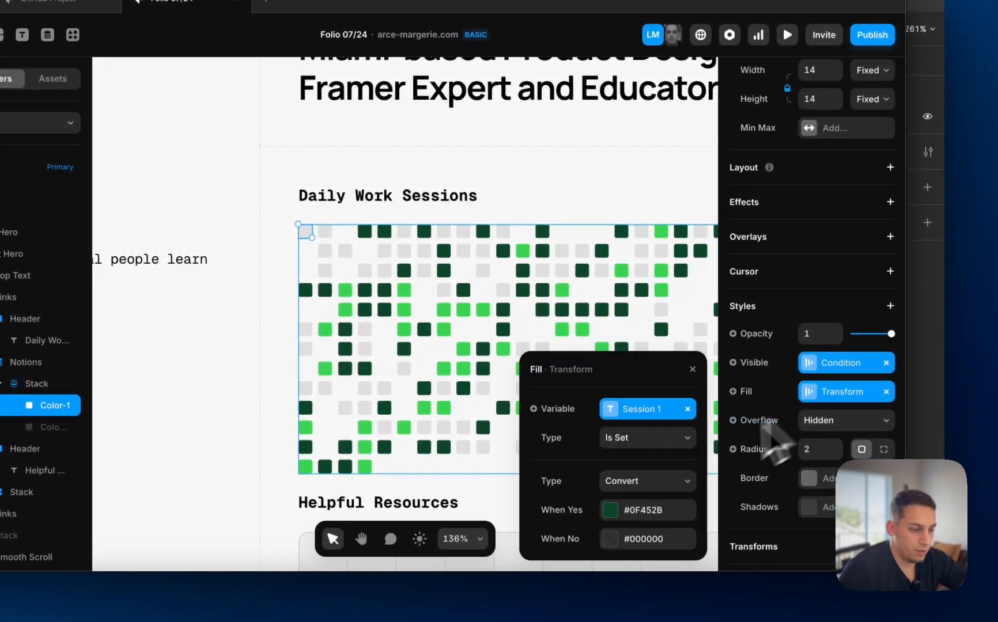
{"action": "left_click", "coordinate": [612, 511]}
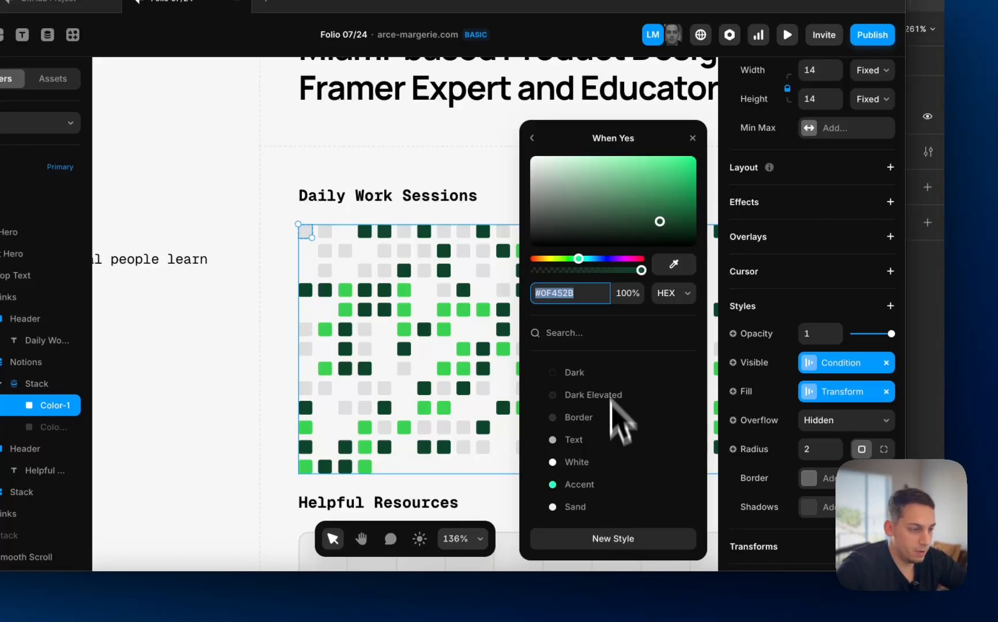
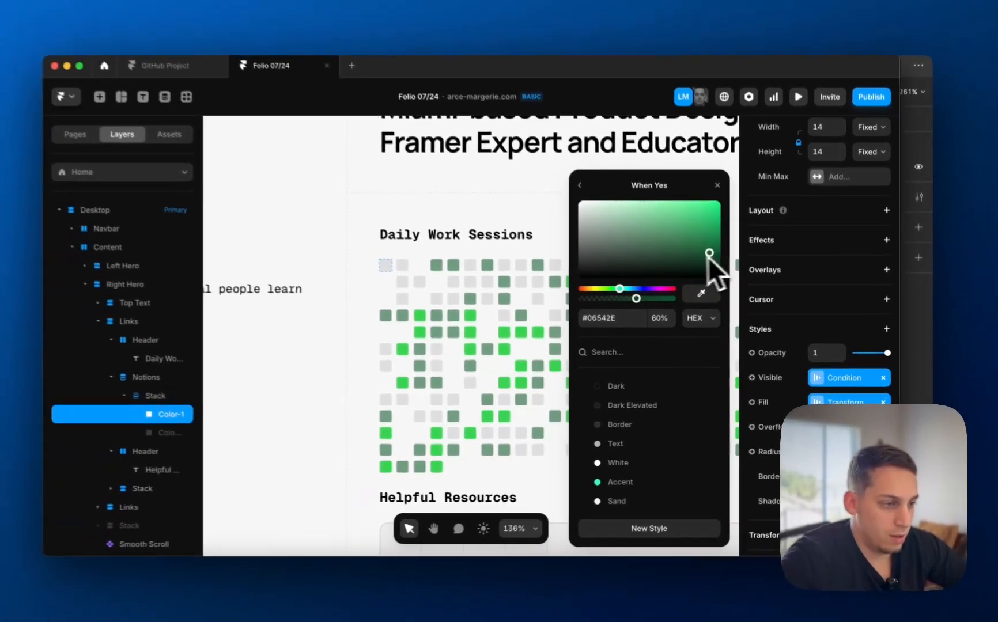
{"action": "left_click_drag", "start_coordinate": [700, 212], "coordinate": [524, 210]}
{"action": "left_click_drag", "start_coordinate": [581, 253], "coordinate": [544, 262]}
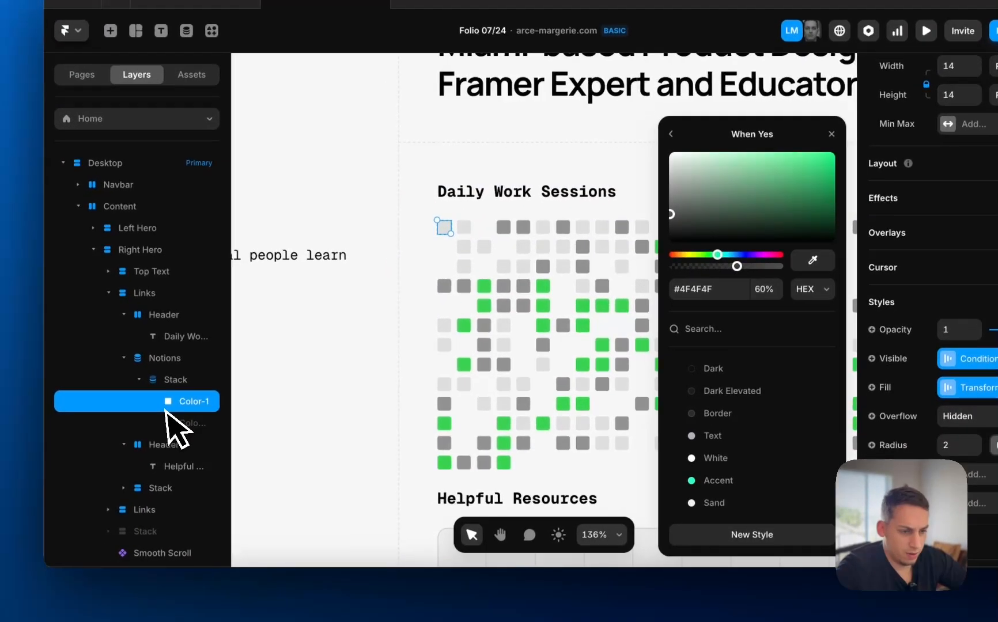
In the fill transform of the color layer below Color-1, set When No to Color-1's gray #4F4F4F and When Yes to #262626.
{"action": "left_click", "coordinate": [167, 442]}
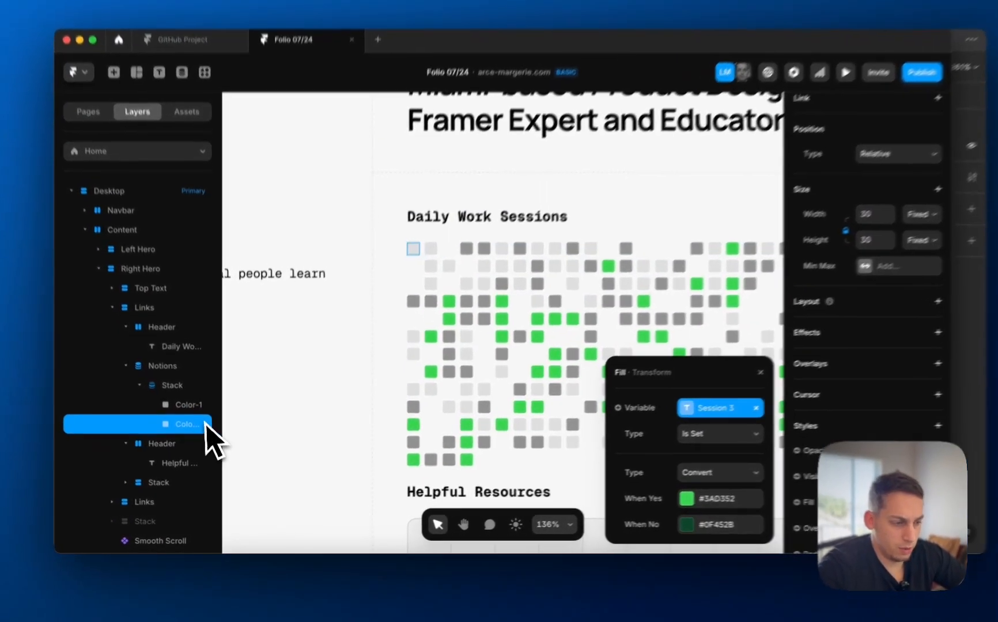
{"action": "left_click", "coordinate": [190, 416]}
{"action": "left_click", "coordinate": [706, 498]}
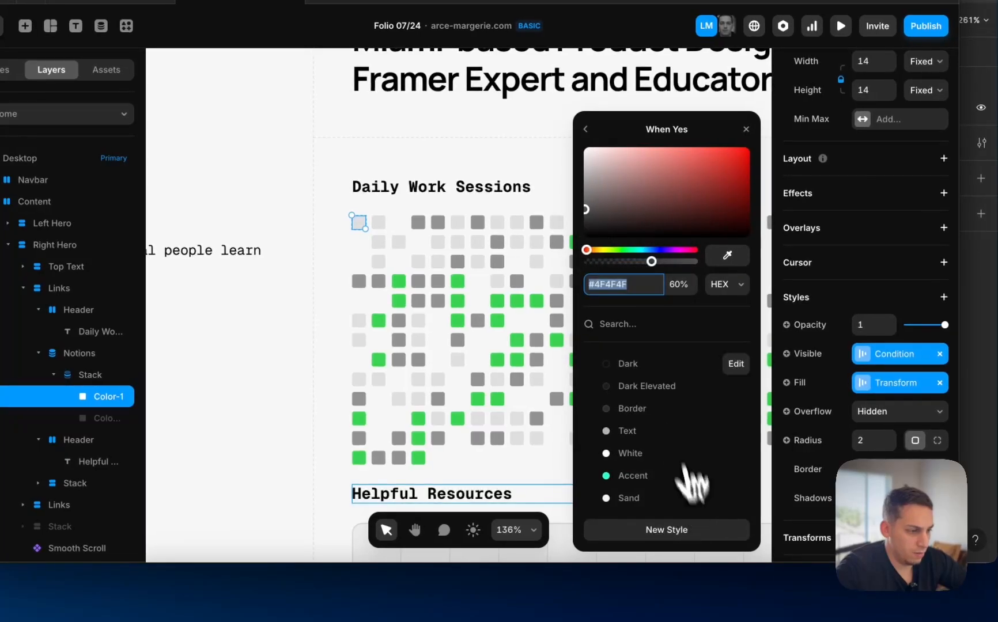
{"action": "left_click", "coordinate": [109, 416]}
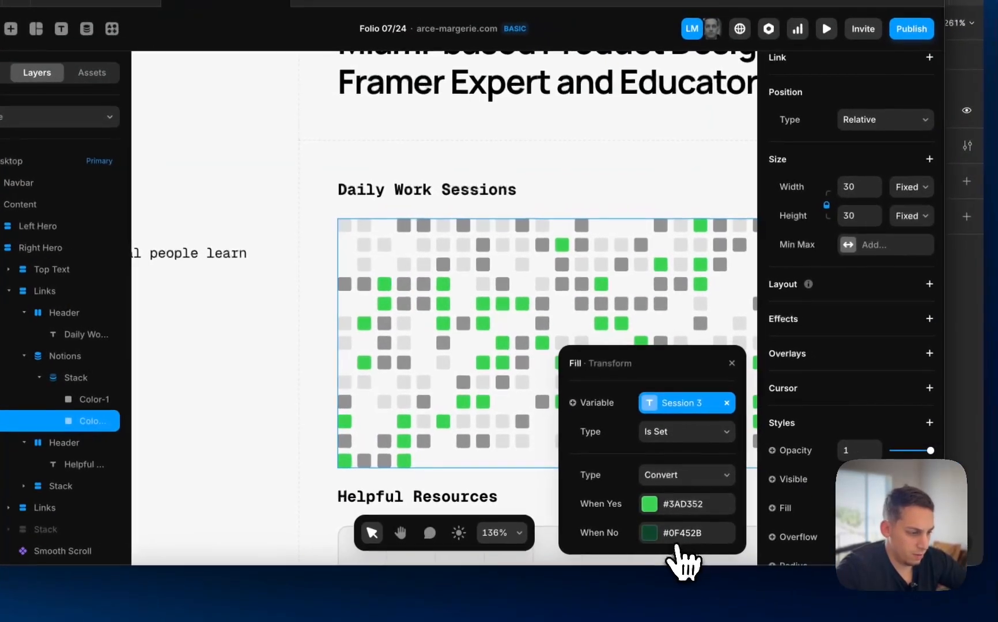
{"action": "left_click", "coordinate": [727, 522]}
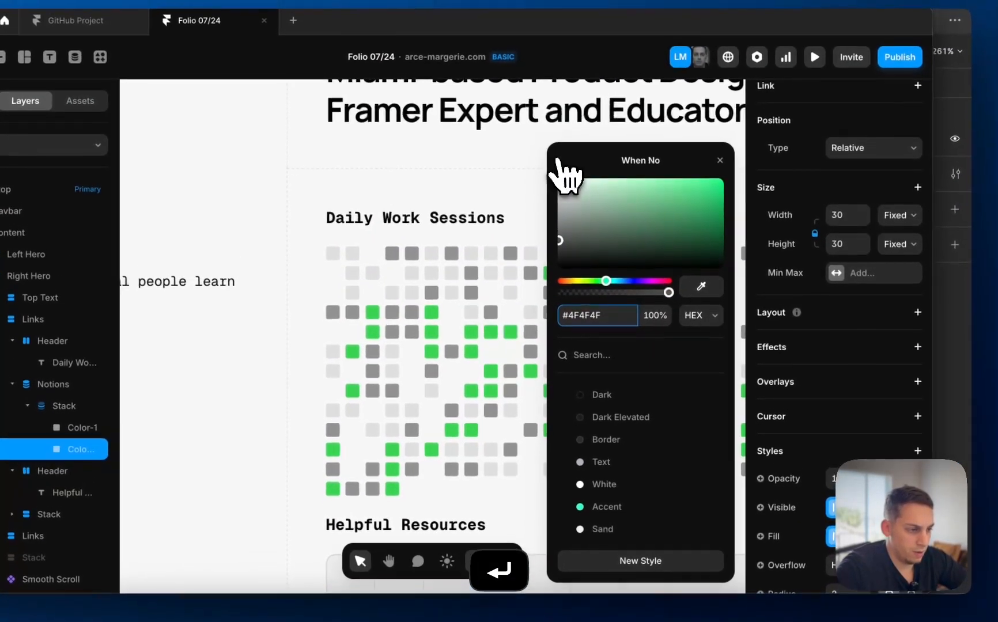
{"action": "left_click", "coordinate": [562, 133]}
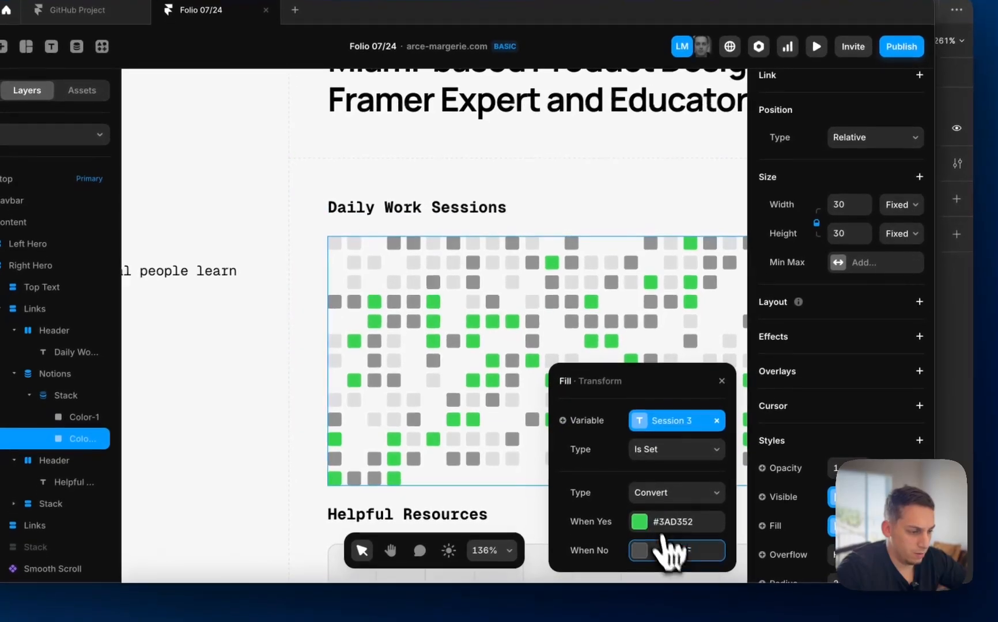
{"action": "left_click", "coordinate": [649, 519]}
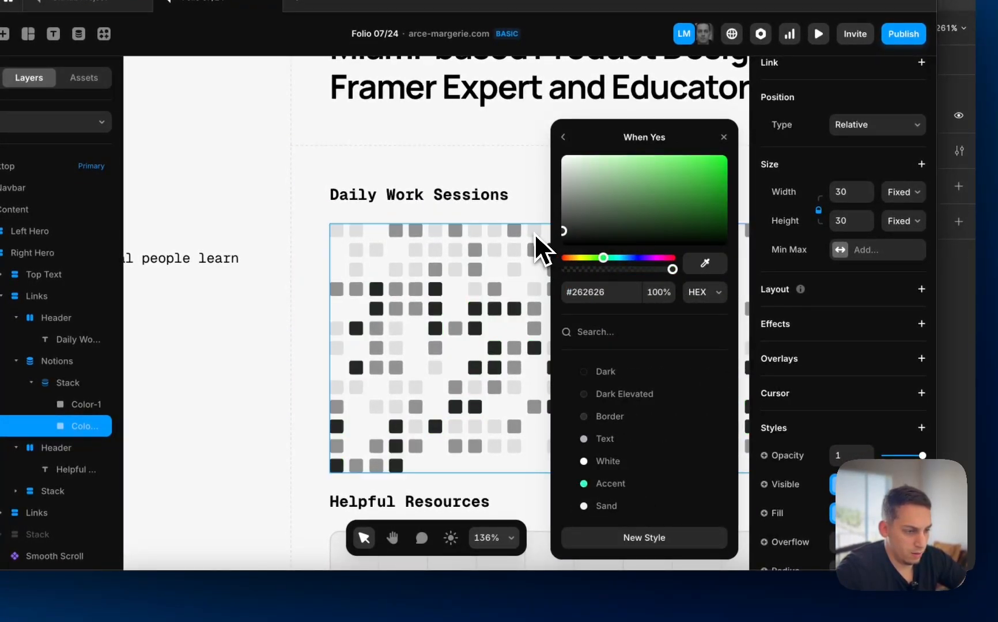
Lighten the When Yes color of the layer below Color-1 to #454545 in its fill transform.
{"action": "left_click_drag", "start_coordinate": [525, 214], "coordinate": [522, 217]}
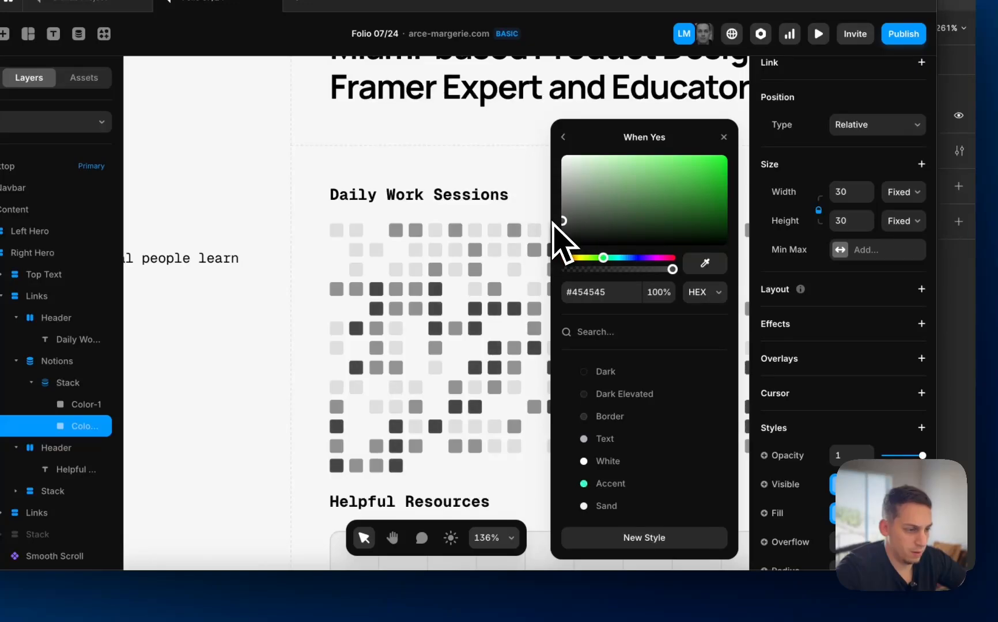
{"action": "left_click", "coordinate": [281, 120]}
{"action": "scroll", "coordinate": [278, 119], "scroll_direction": "down", "scroll_amount": 5}
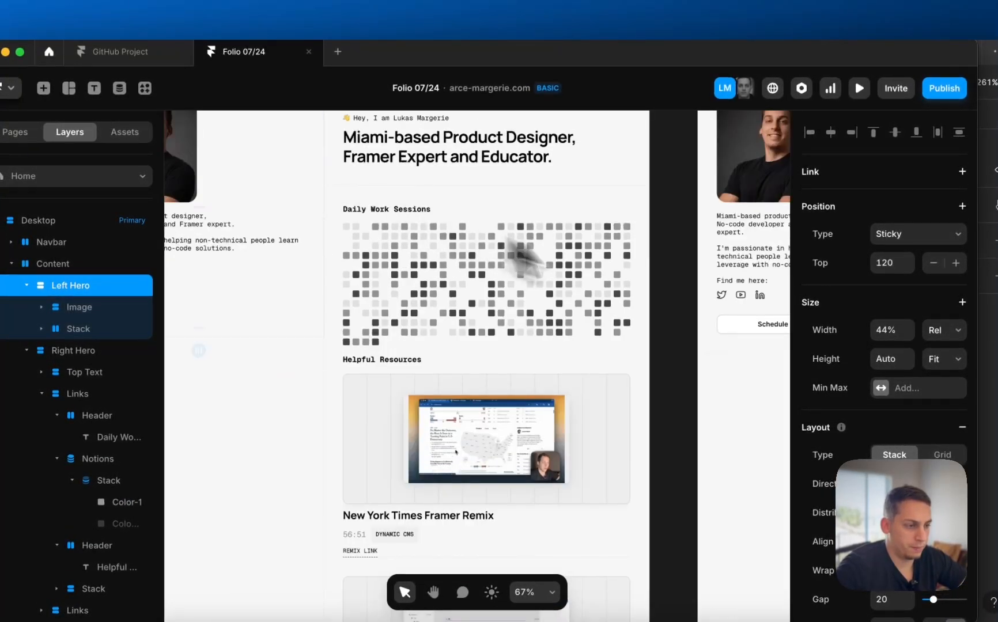
{"action": "left_click", "coordinate": [679, 319]}
{"action": "scroll", "coordinate": [682, 317], "scroll_direction": "down", "scroll_amount": 3}
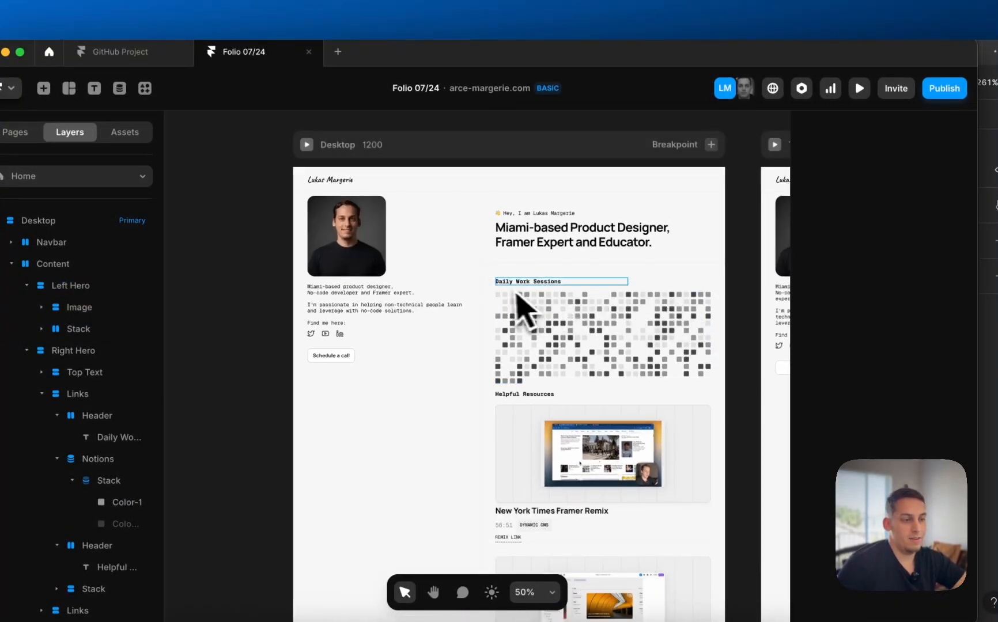
Examine how the Notions grid under Daily Work Sessions lays out on the desktop, tablet and phone breakpoints.
{"action": "scroll", "coordinate": [519, 295], "scroll_direction": "up", "scroll_amount": 3}
{"action": "left_click", "coordinate": [461, 271]}
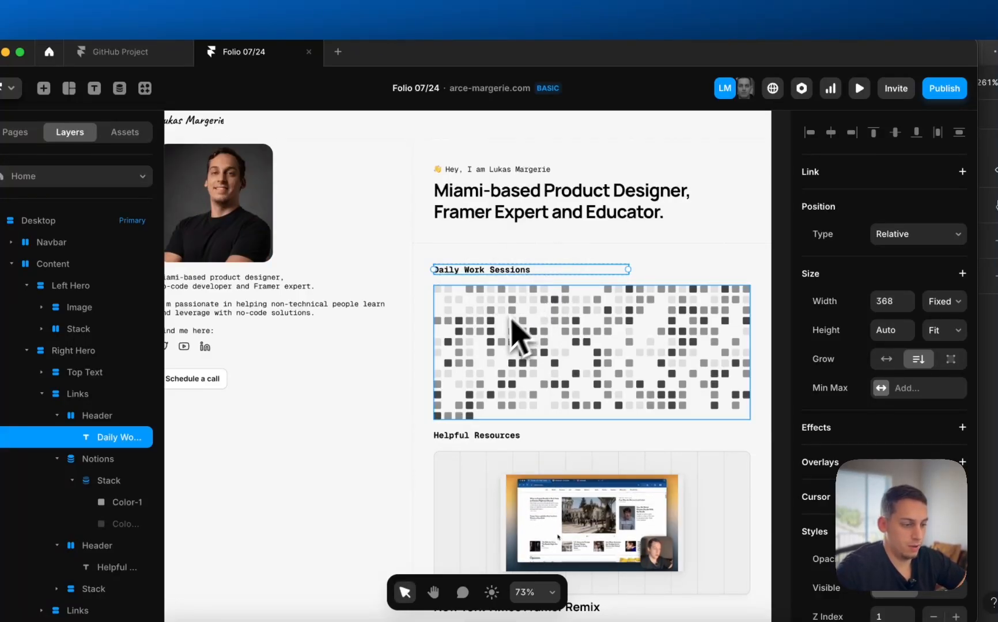
{"action": "scroll", "coordinate": [517, 334], "scroll_direction": "down", "scroll_amount": 5}
{"action": "key", "text": "Escape"}
{"action": "left_click", "coordinate": [547, 346]}
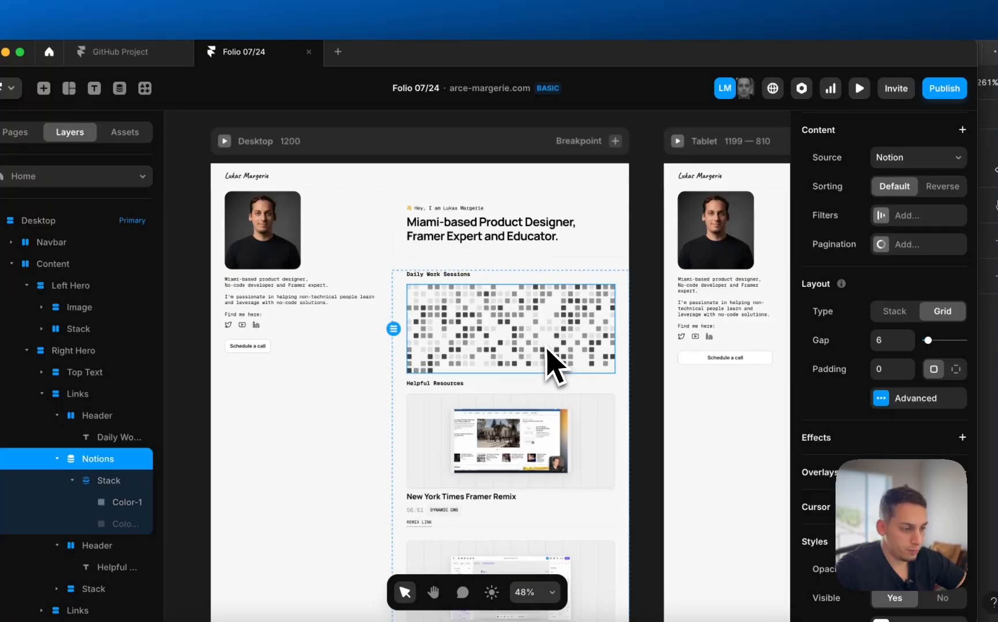
{"action": "scroll", "coordinate": [545, 352], "scroll_direction": "down", "scroll_amount": 4}
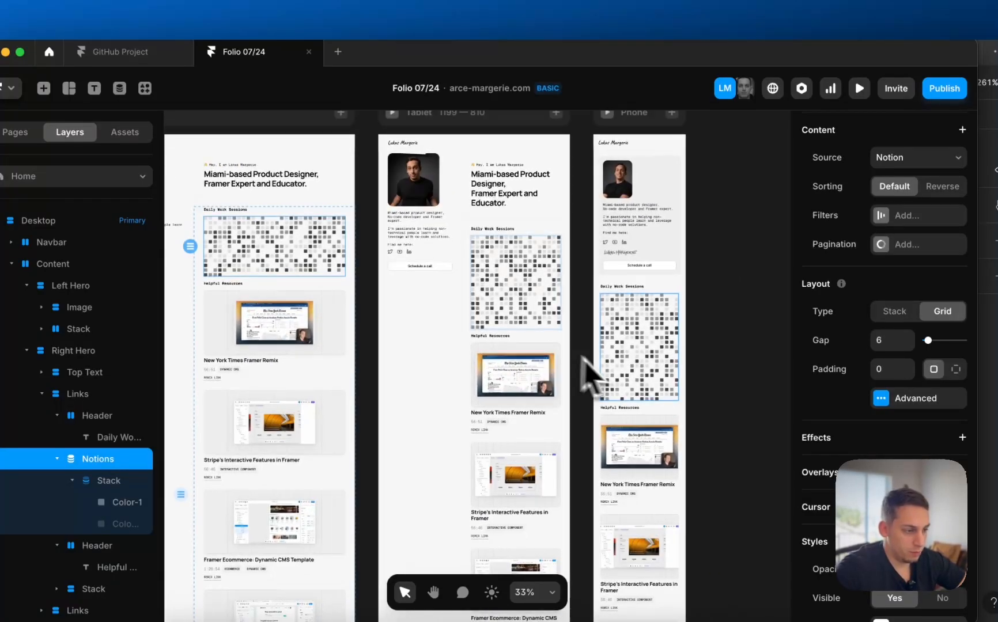
{"action": "left_click", "coordinate": [624, 383]}
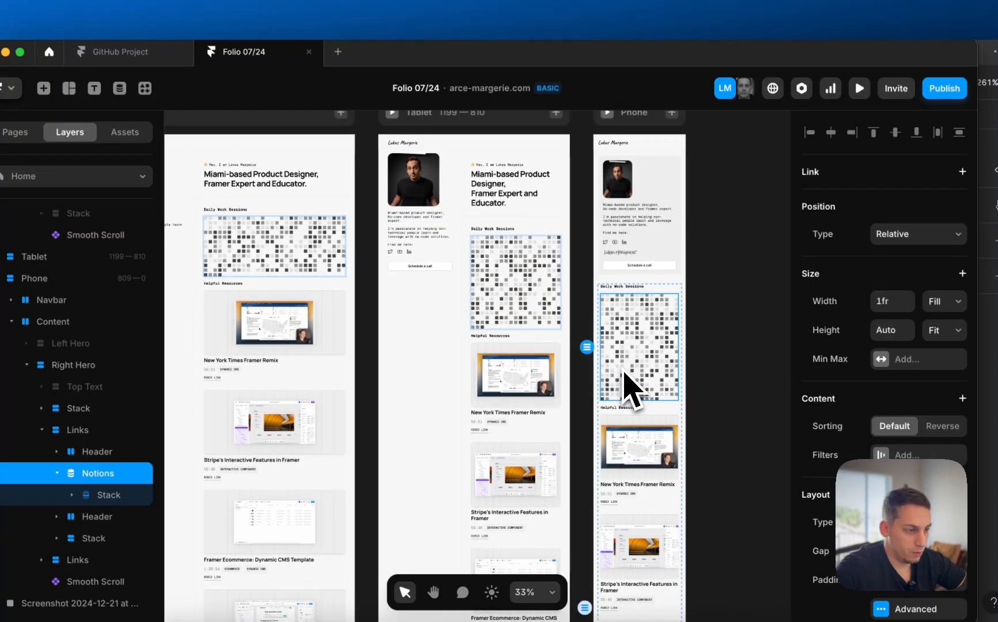
{"action": "scroll", "coordinate": [624, 383], "scroll_direction": "up", "scroll_amount": 4}
{"action": "scroll", "coordinate": [584, 379], "scroll_direction": "left", "scroll_amount": 10}
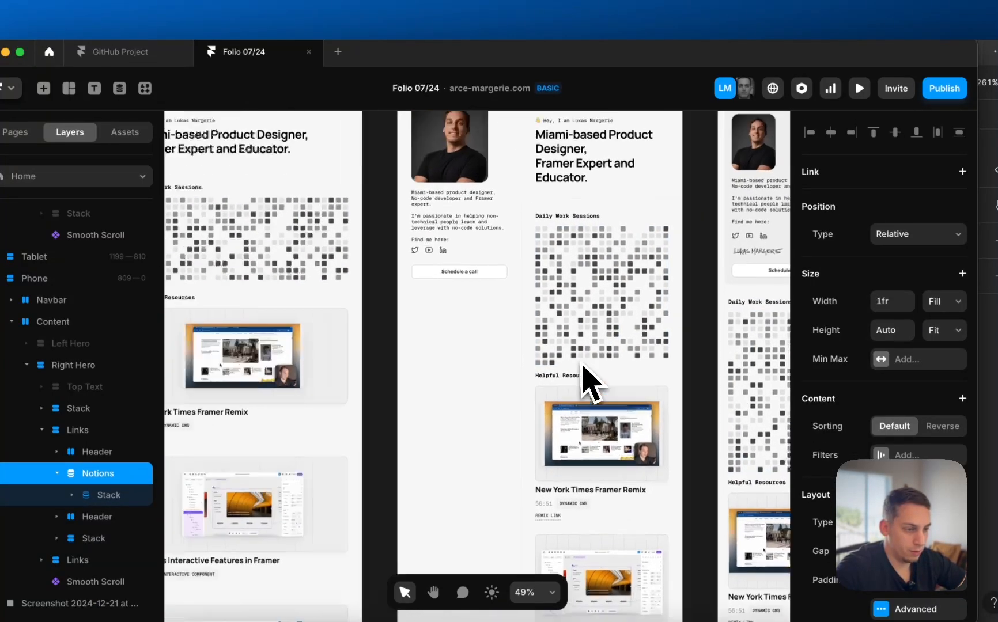
{"action": "left_click", "coordinate": [491, 314]}
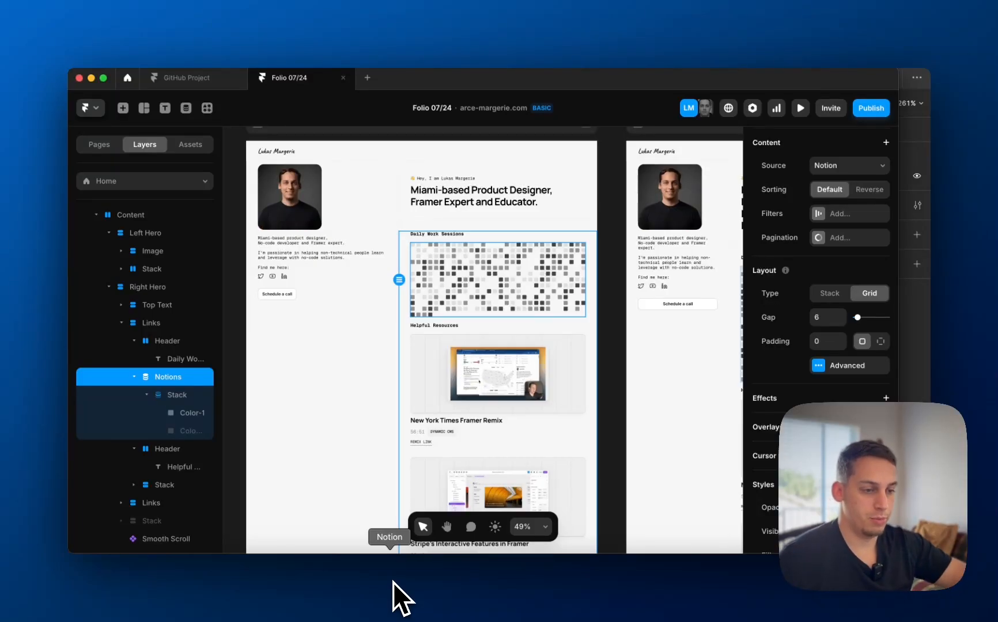
{"action": "scroll", "coordinate": [369, 342], "scroll_direction": "left", "scroll_amount": 3}
{"action": "left_click", "coordinate": [366, 315]}
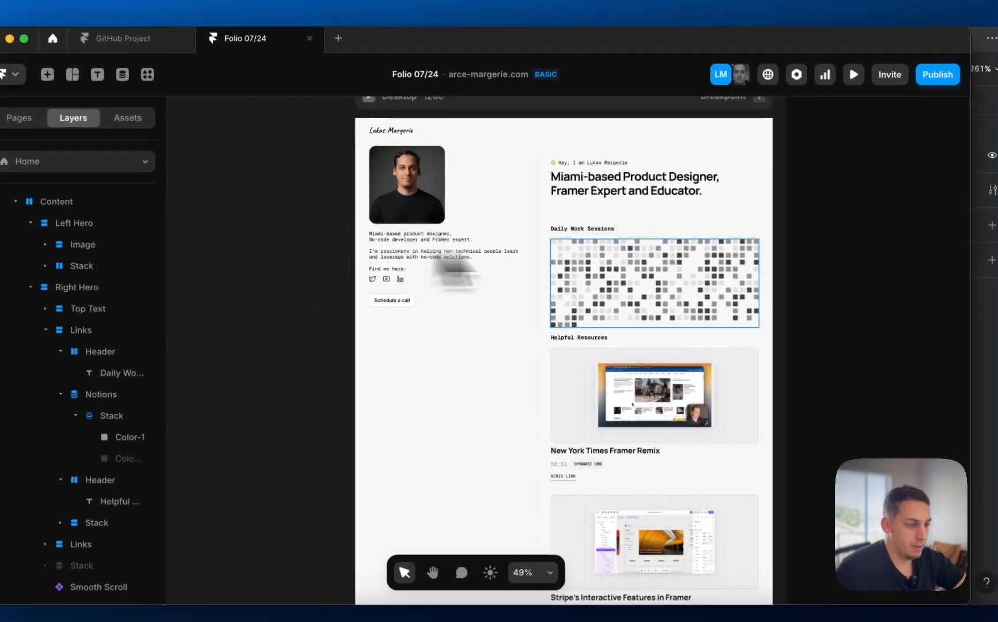
Add a new CMS detail page for the Notion collection.
{"action": "scroll", "coordinate": [676, 264], "scroll_direction": "up", "scroll_amount": 5}
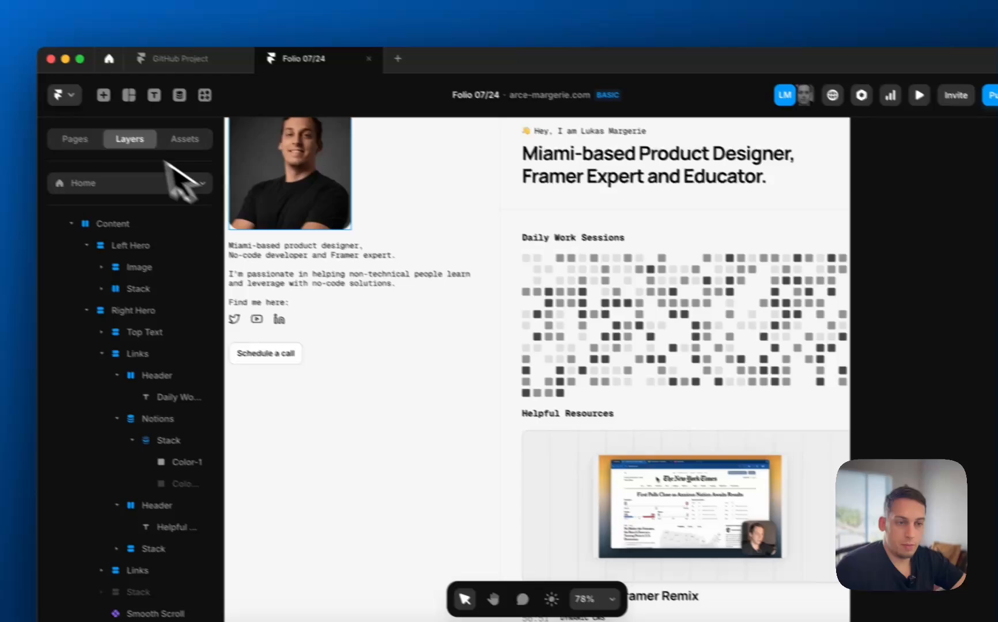
{"action": "left_click", "coordinate": [12, 116]}
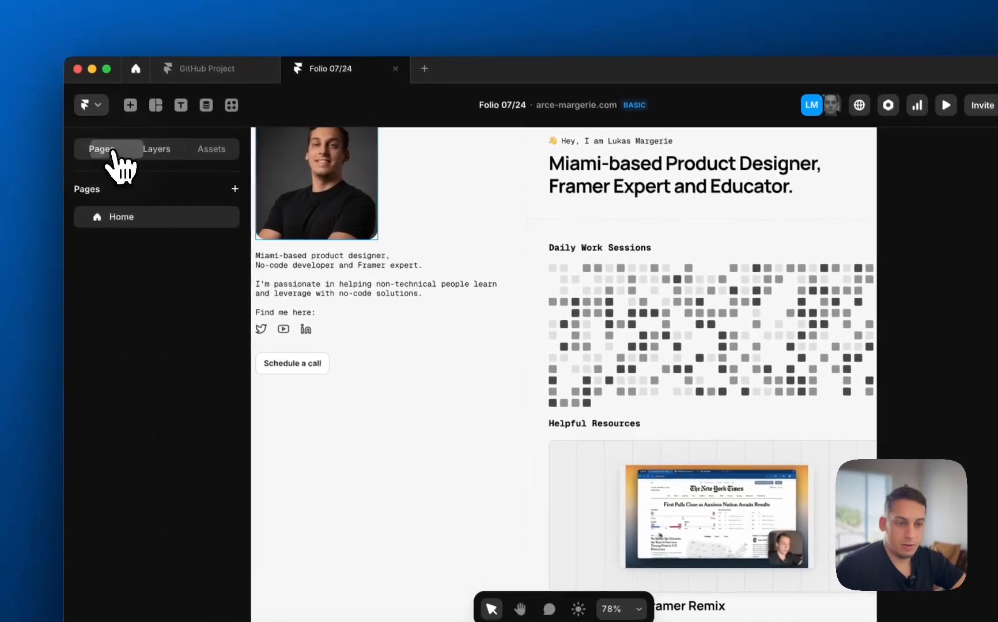
{"action": "left_click", "coordinate": [236, 190]}
{"action": "mouse_move", "coordinate": [288, 236]}
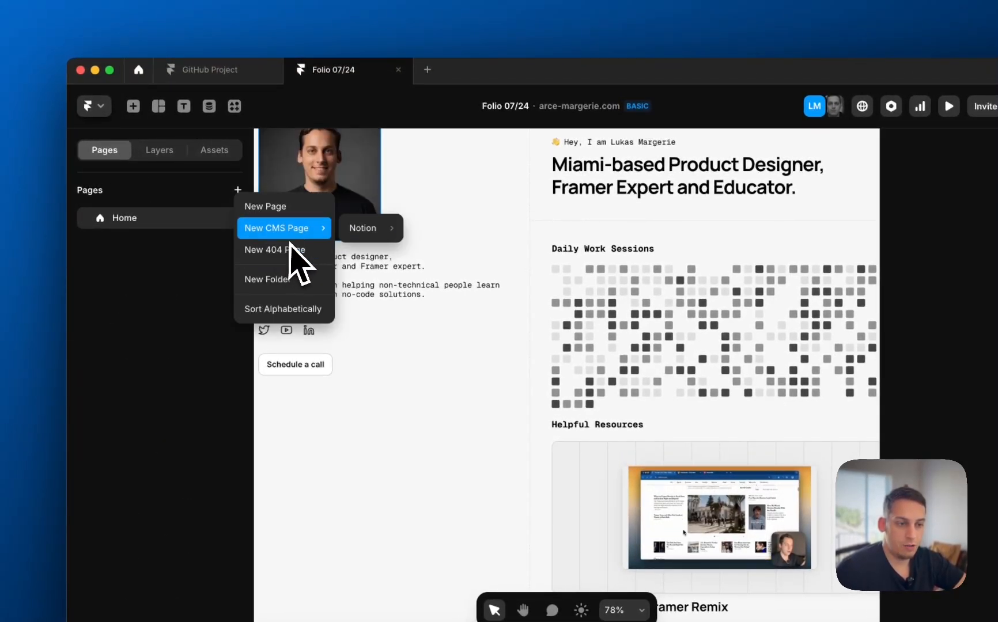
{"action": "left_click", "coordinate": [454, 249]}
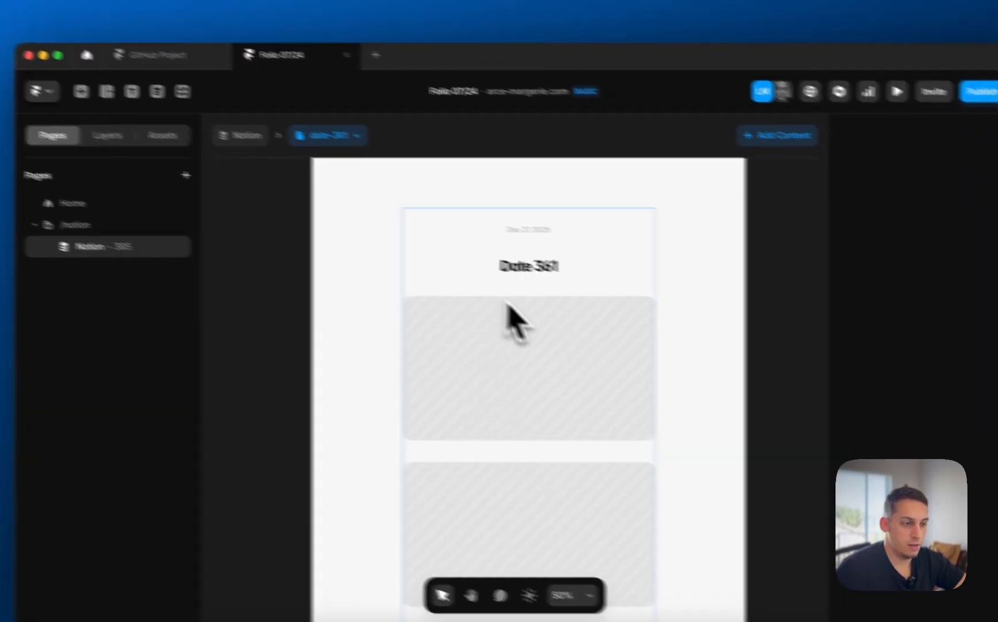
Move the date text below the title in the header stack of the Notion detail page.
{"action": "left_click", "coordinate": [567, 390]}
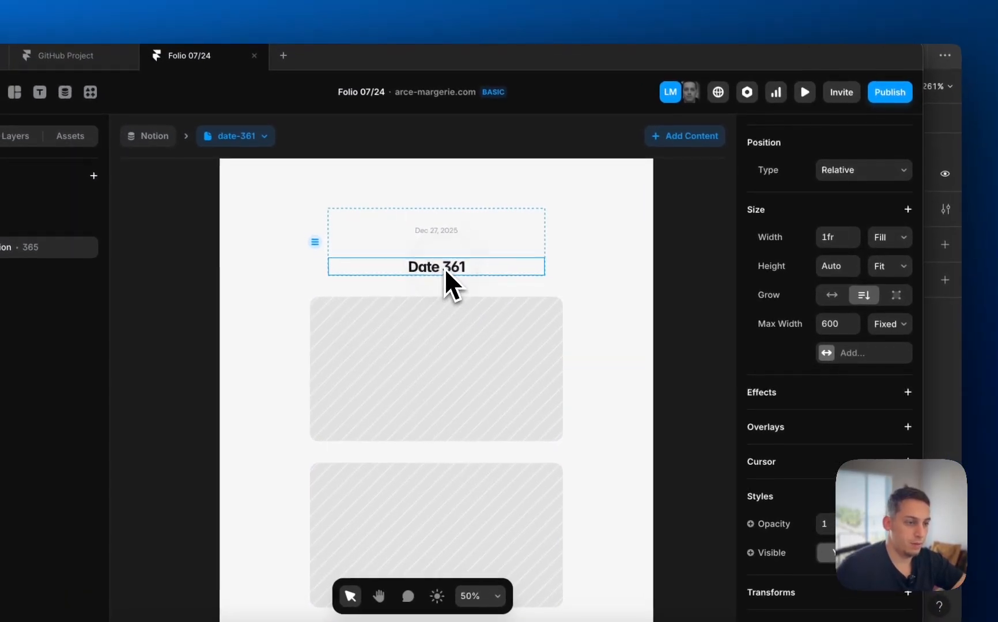
{"action": "double_click", "coordinate": [419, 227]}
{"action": "scroll", "coordinate": [792, 427], "scroll_direction": "down", "scroll_amount": 2}
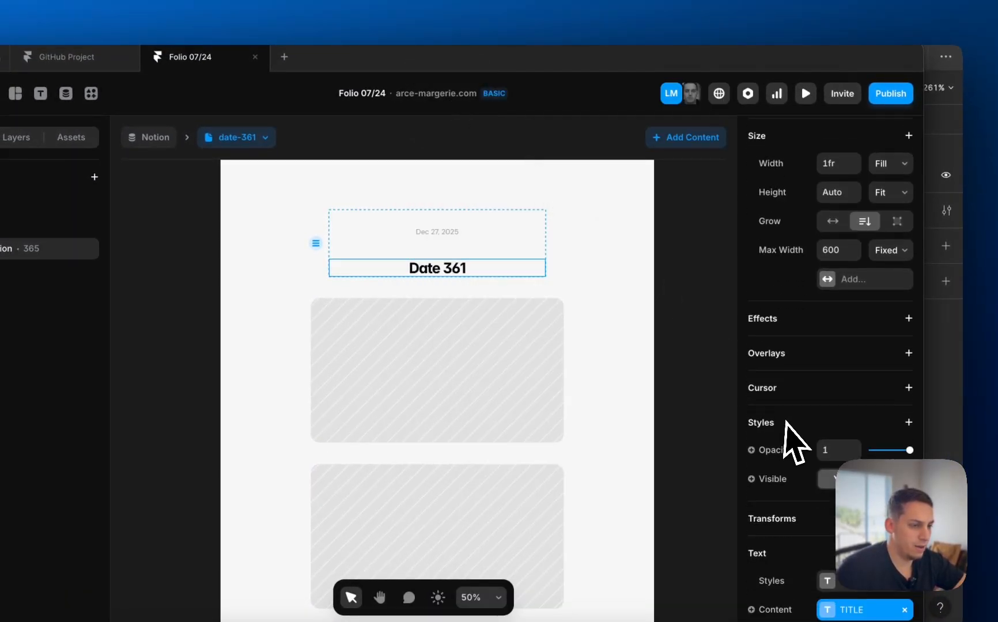
{"action": "left_click", "coordinate": [451, 232]}
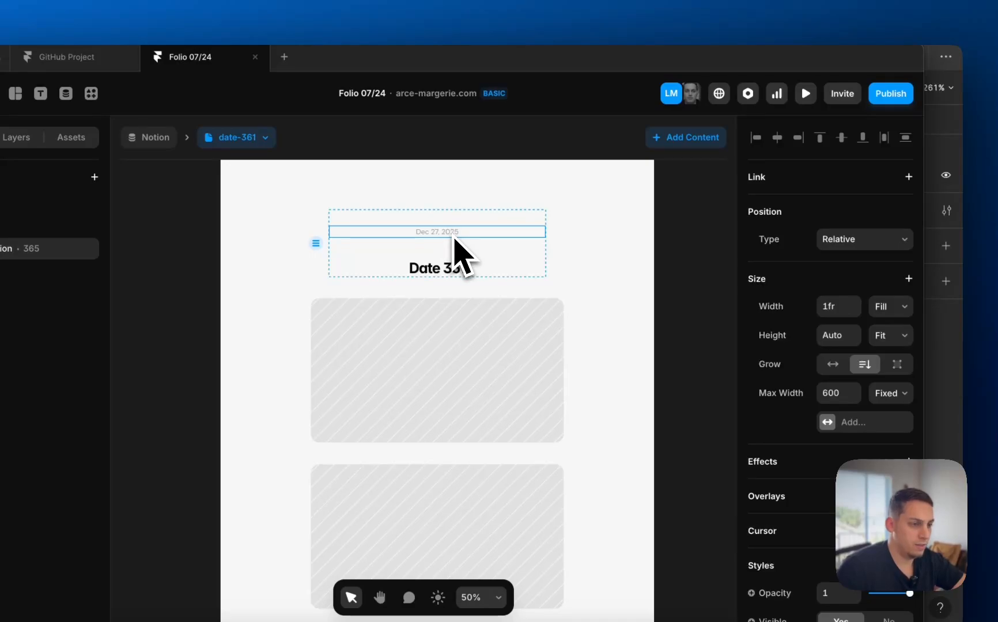
{"action": "left_click_drag", "start_coordinate": [454, 235], "coordinate": [458, 282]}
{"action": "left_click", "coordinate": [441, 258]}
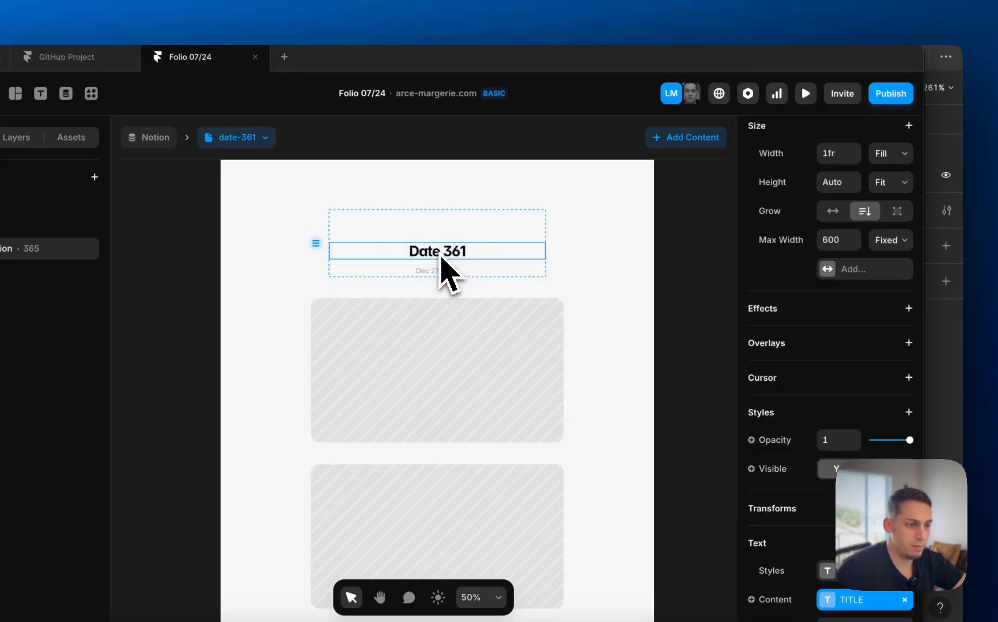
Try disconnecting the heading's content from the TITLE field, and undo the change.
{"action": "double_click", "coordinate": [433, 253]}
{"action": "left_click", "coordinate": [444, 95]}
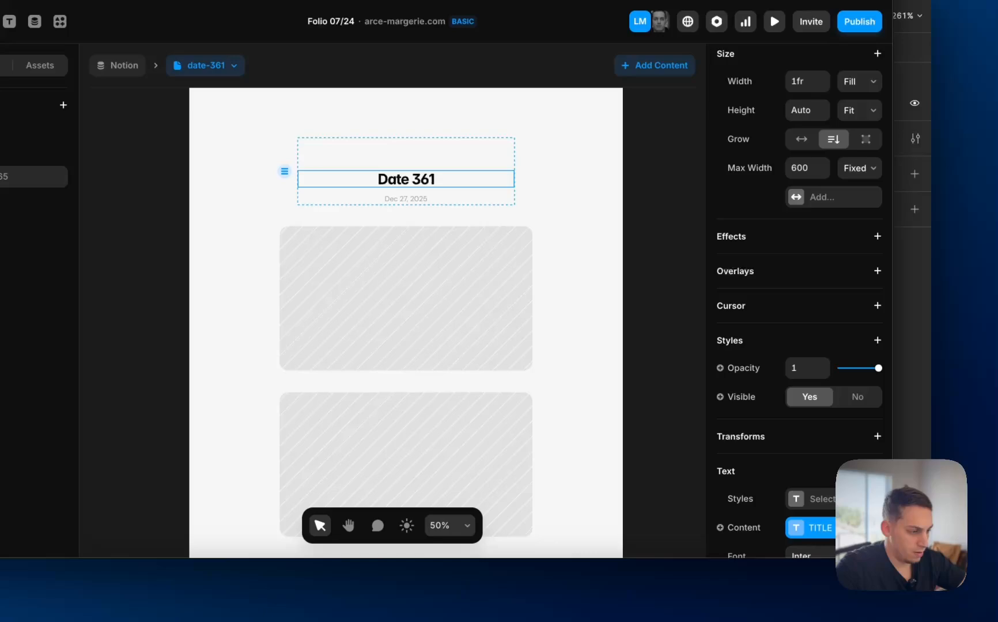
{"action": "left_click", "coordinate": [905, 599]}
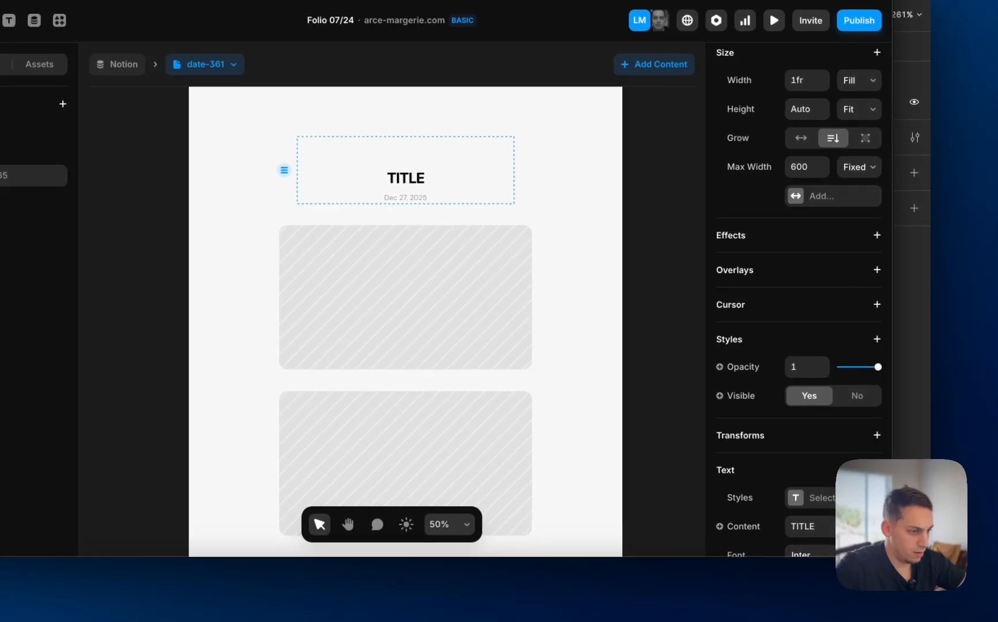
{"action": "scroll", "coordinate": [869, 588], "scroll_direction": "down", "scroll_amount": 1}
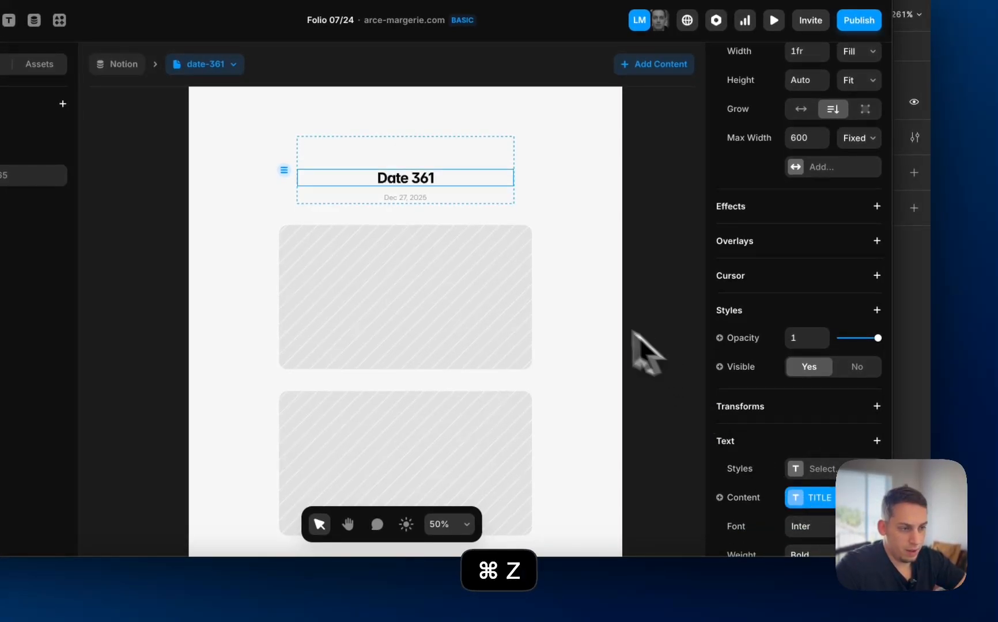
Review the collection fields of the date-361 item and delete the title text from the detail page.
{"action": "left_click", "coordinate": [794, 497]}
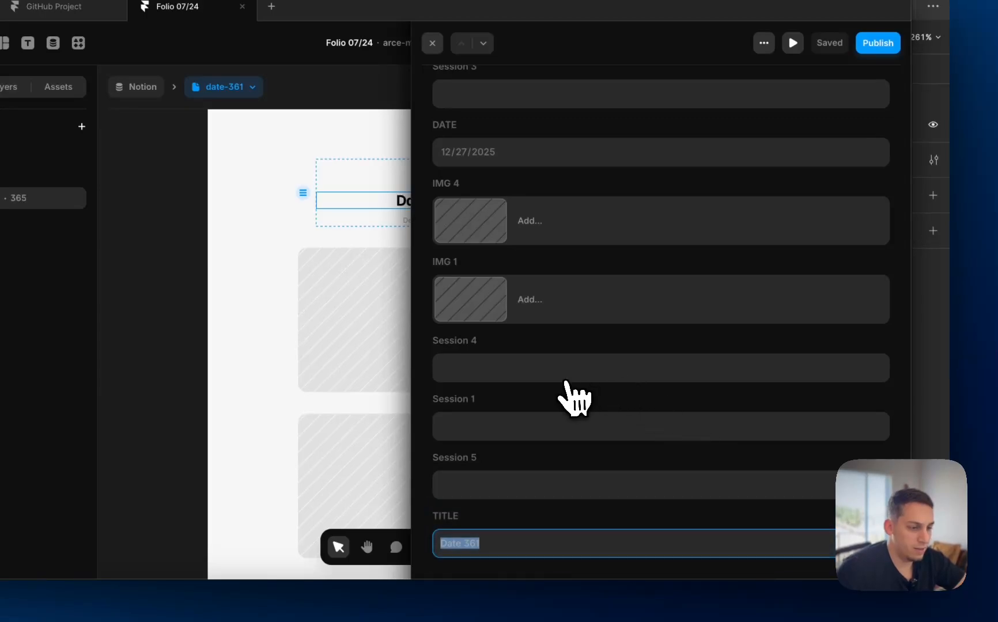
{"action": "scroll", "coordinate": [574, 398], "scroll_direction": "up", "scroll_amount": 10}
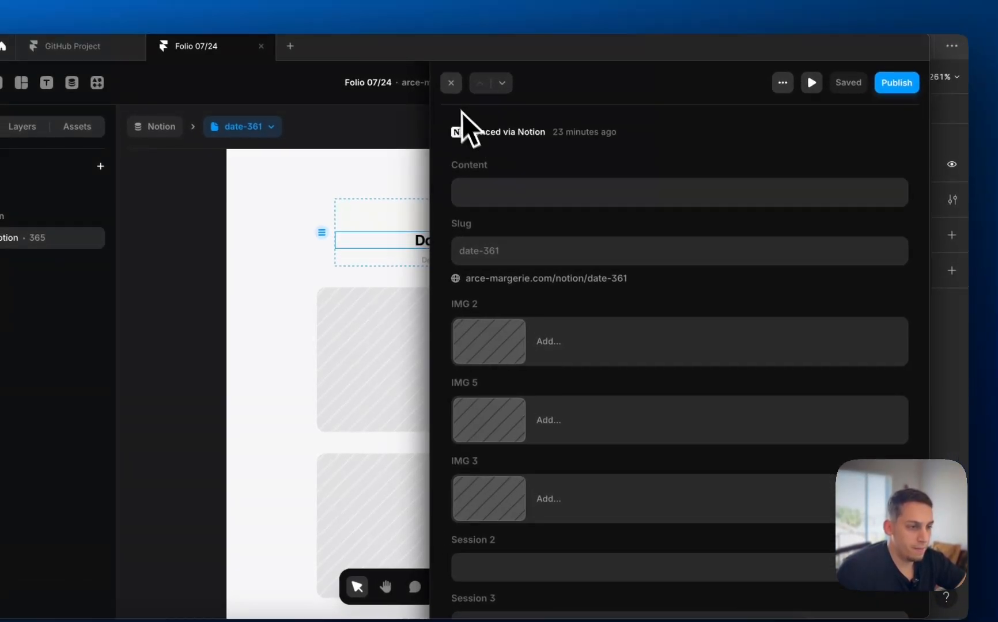
{"action": "left_click", "coordinate": [432, 42]}
{"action": "key", "text": "BackSpace"}
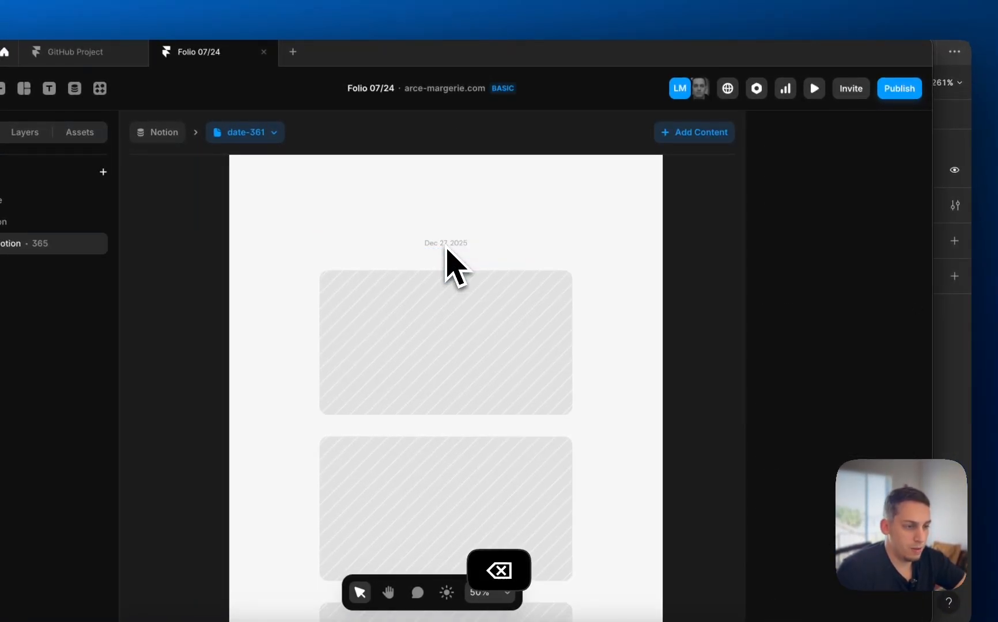
Inspect the banner placeholders on the detail page and the image fields that fill them.
{"action": "left_click", "coordinate": [414, 331]}
{"action": "scroll", "coordinate": [768, 423], "scroll_direction": "down", "scroll_amount": 5}
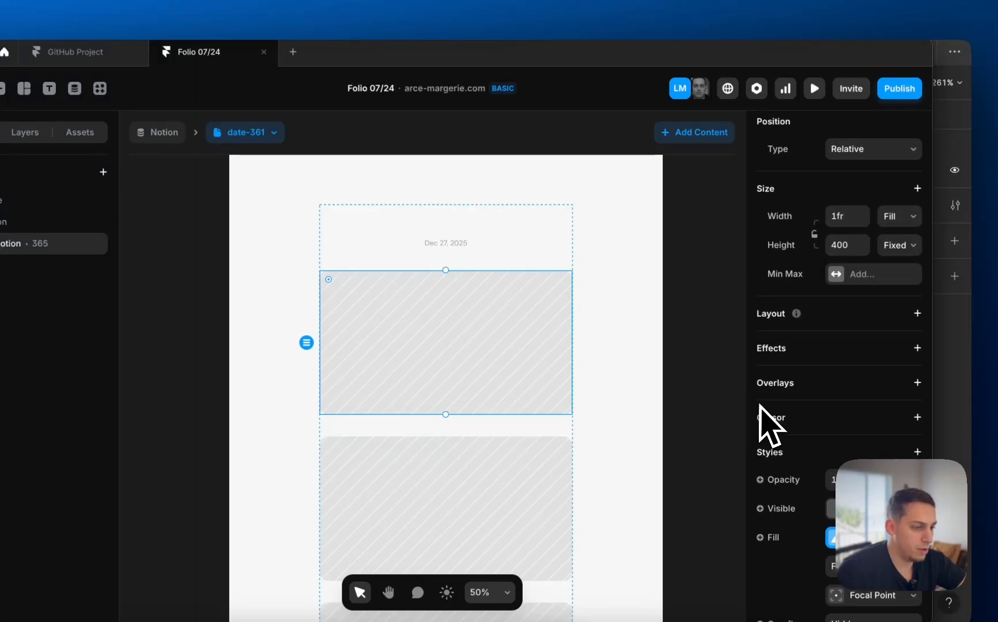
{"action": "left_click", "coordinate": [532, 503]}
{"action": "scroll", "coordinate": [788, 456], "scroll_direction": "down", "scroll_amount": 3}
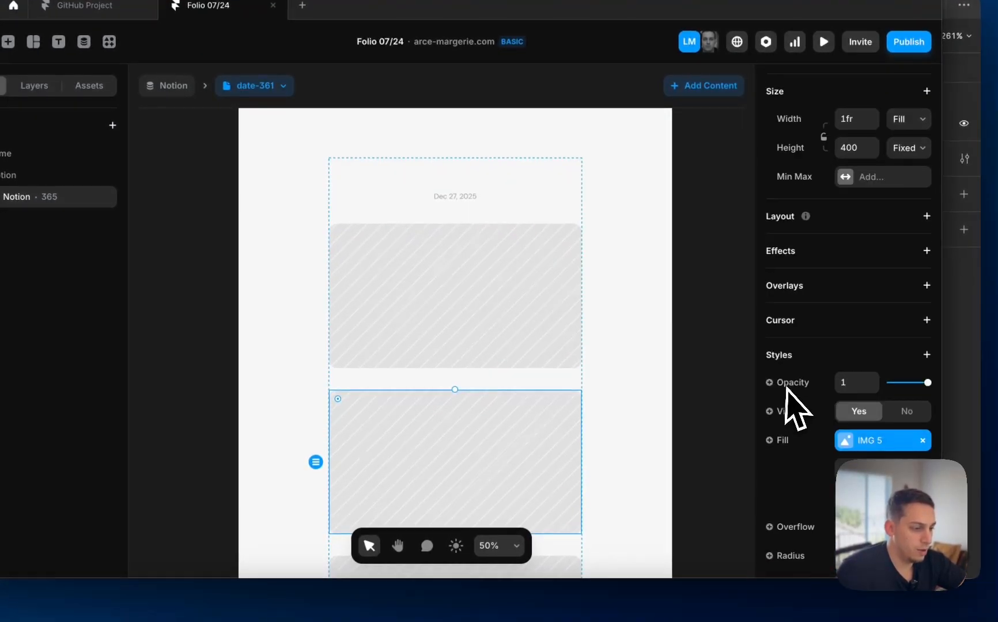
{"action": "scroll", "coordinate": [452, 368], "scroll_direction": "down", "scroll_amount": 20}
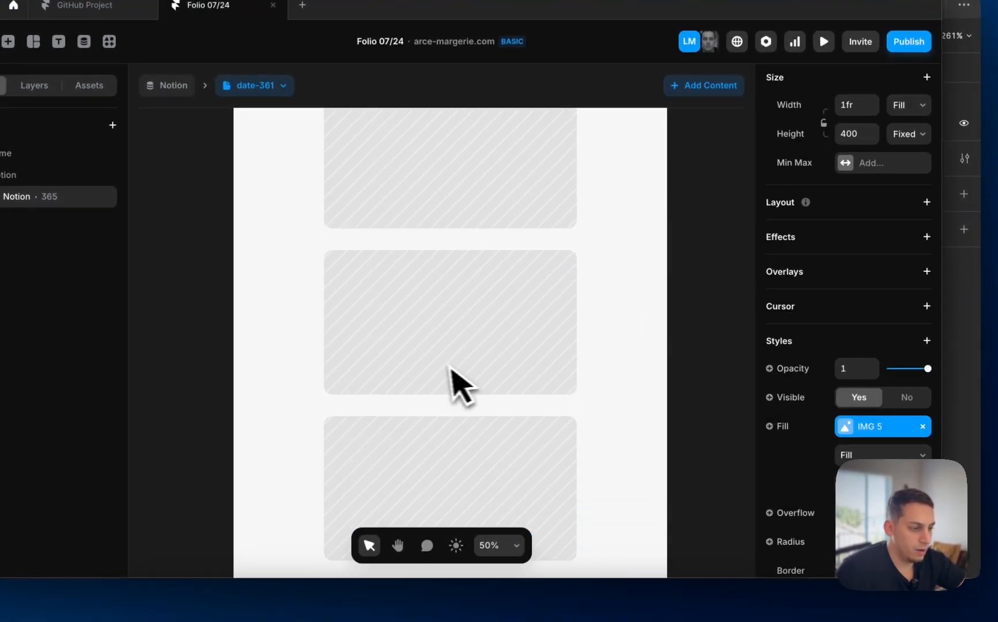
{"action": "scroll", "coordinate": [468, 354], "scroll_direction": "up", "scroll_amount": 20}
{"action": "scroll", "coordinate": [461, 369], "scroll_direction": "up", "scroll_amount": 5}
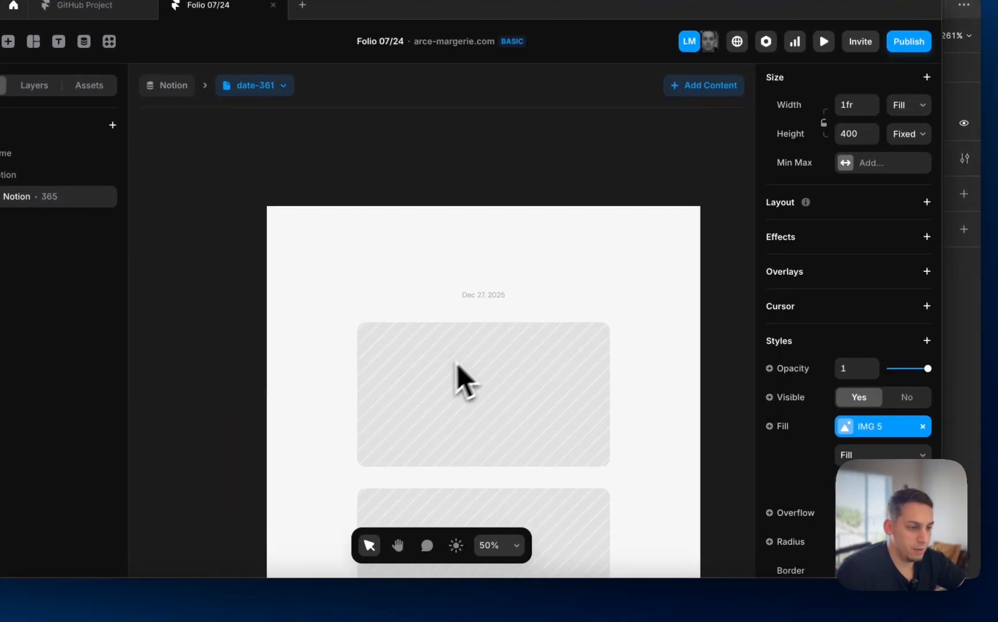
{"action": "left_click", "coordinate": [481, 343]}
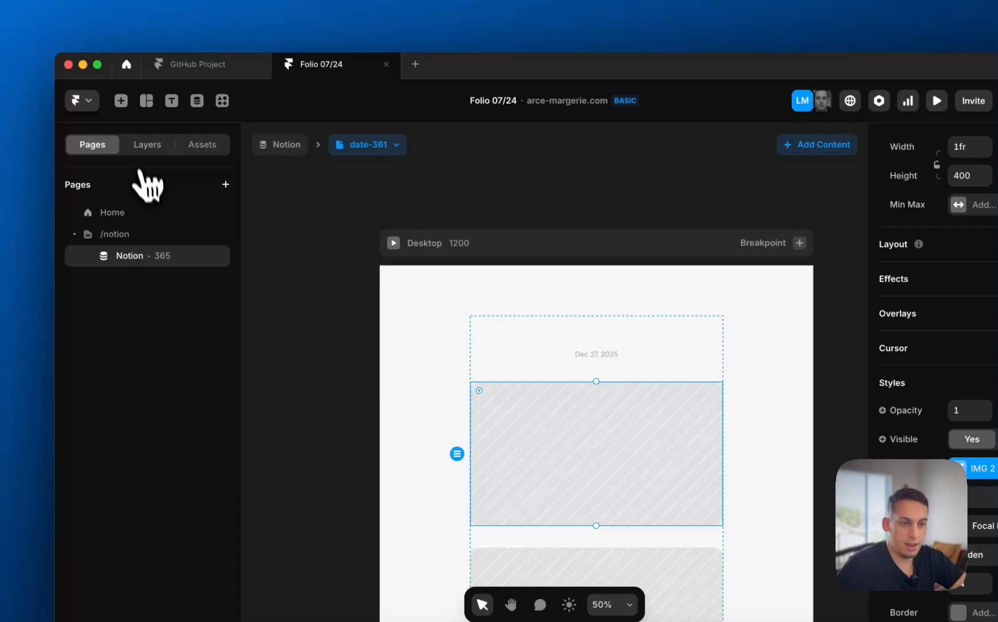
Change the text color of the Session 1 layer in the header stack to black #000000.
{"action": "left_click", "coordinate": [147, 144]}
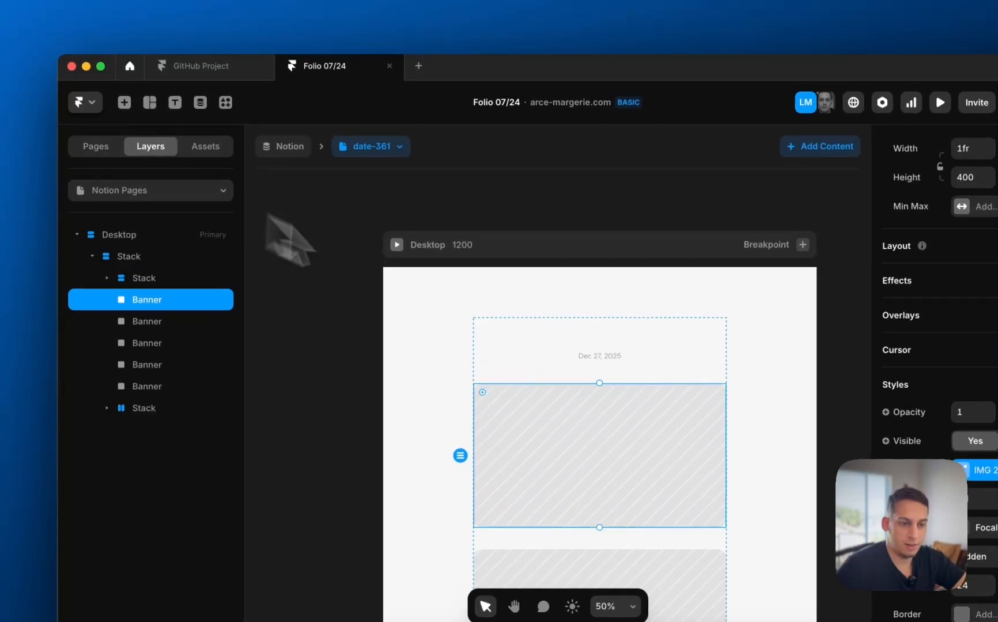
{"action": "left_click", "coordinate": [590, 354]}
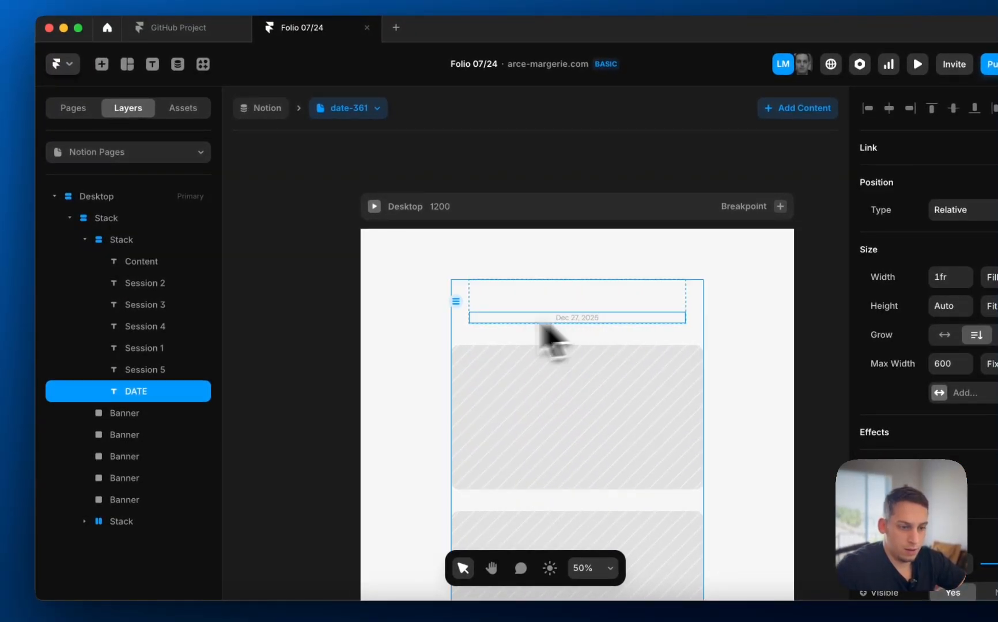
{"action": "left_click", "coordinate": [151, 367]}
{"action": "left_click", "coordinate": [156, 336]}
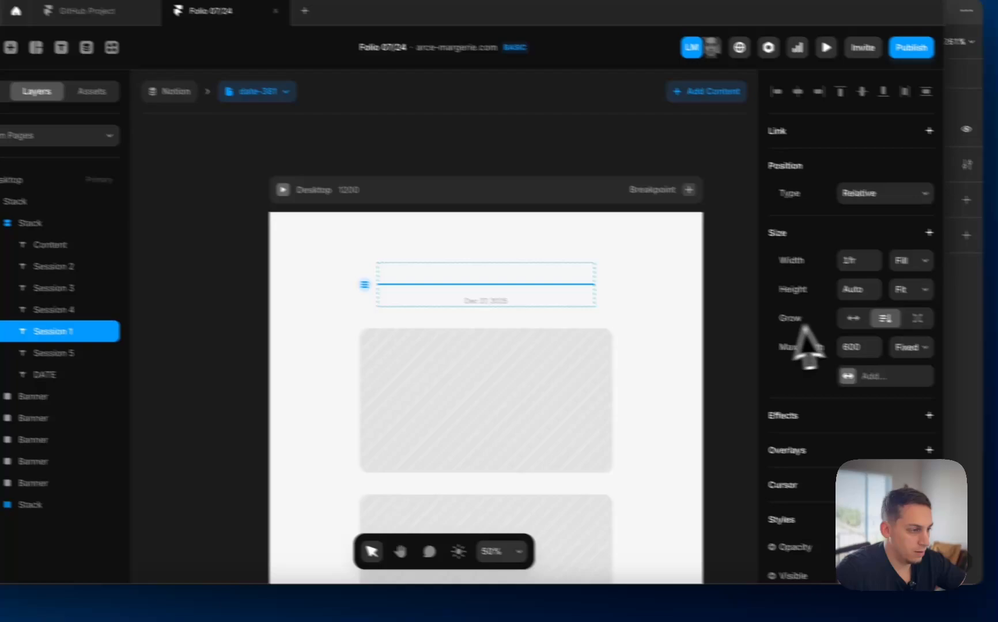
{"action": "scroll", "coordinate": [902, 351], "scroll_direction": "down", "scroll_amount": 8}
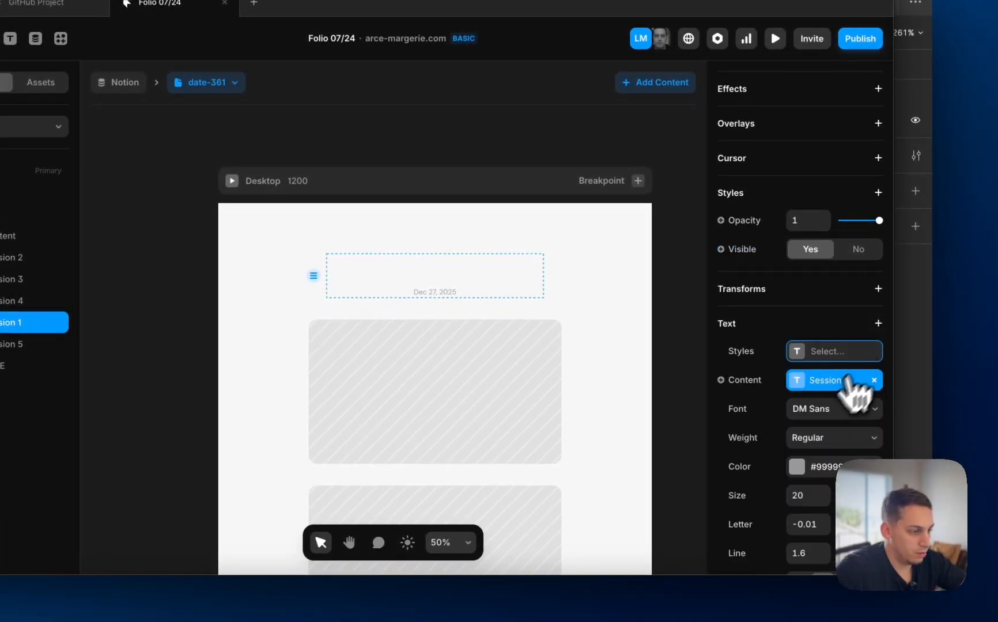
{"action": "left_click", "coordinate": [795, 470]}
{"action": "left_click_drag", "start_coordinate": [547, 252], "coordinate": [502, 294]}
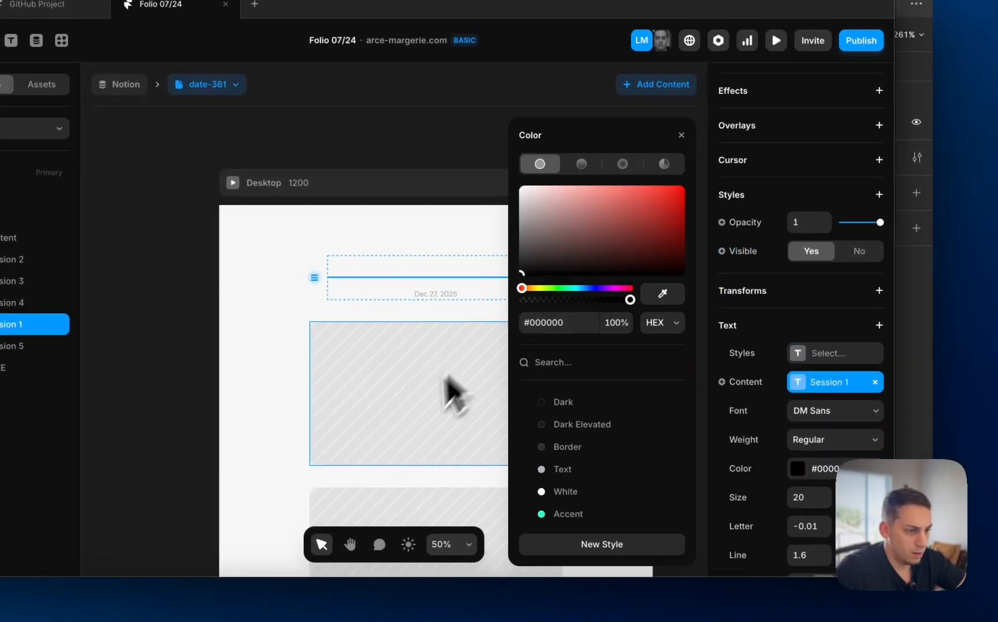
{"action": "scroll", "coordinate": [421, 282], "scroll_direction": "up", "scroll_amount": 4}
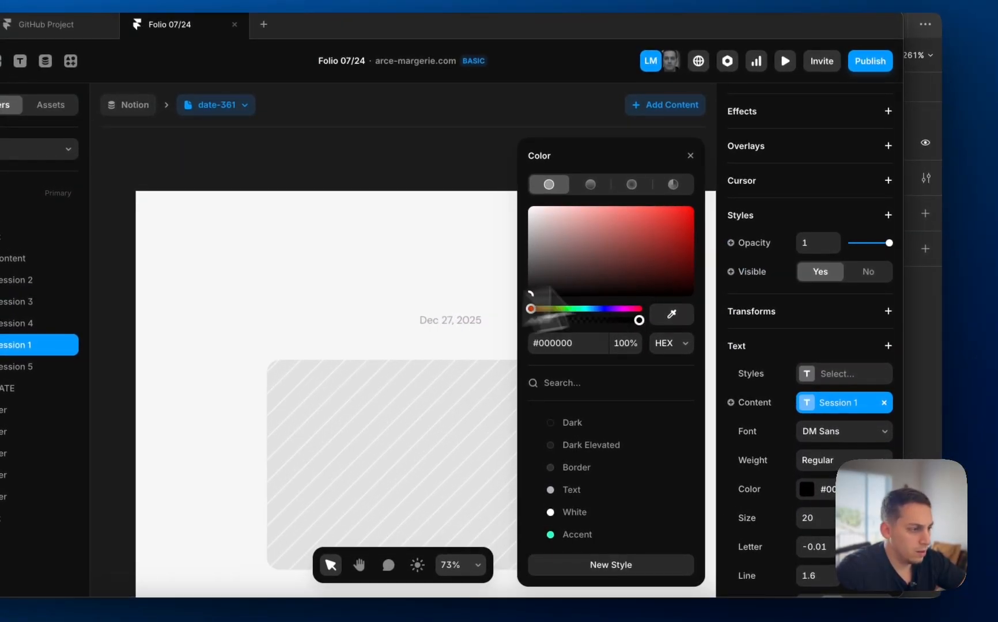
{"action": "scroll", "coordinate": [847, 252], "scroll_direction": "up", "scroll_amount": 5}
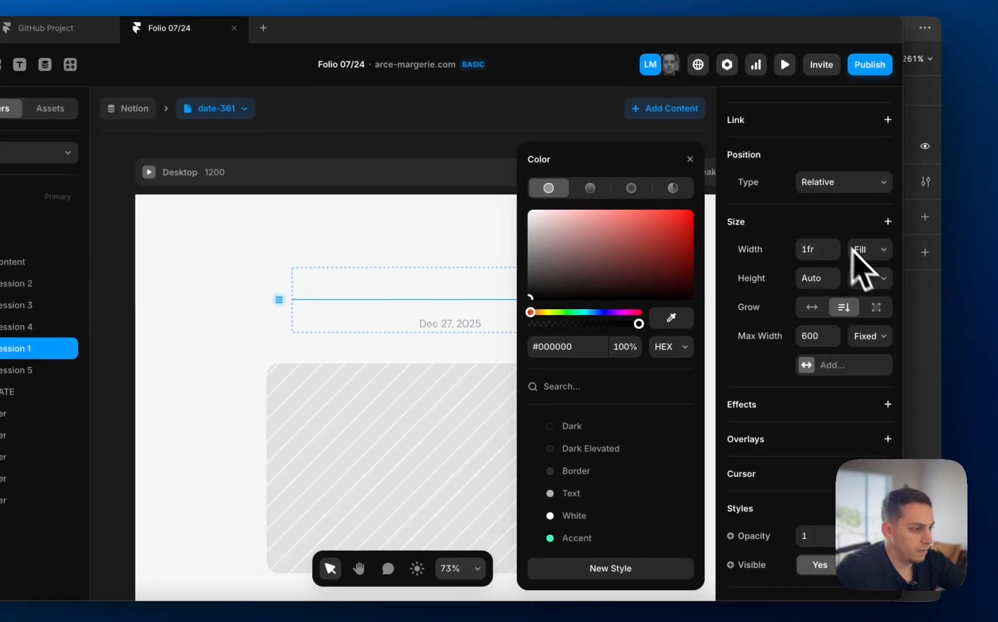
{"action": "left_click", "coordinate": [871, 248]}
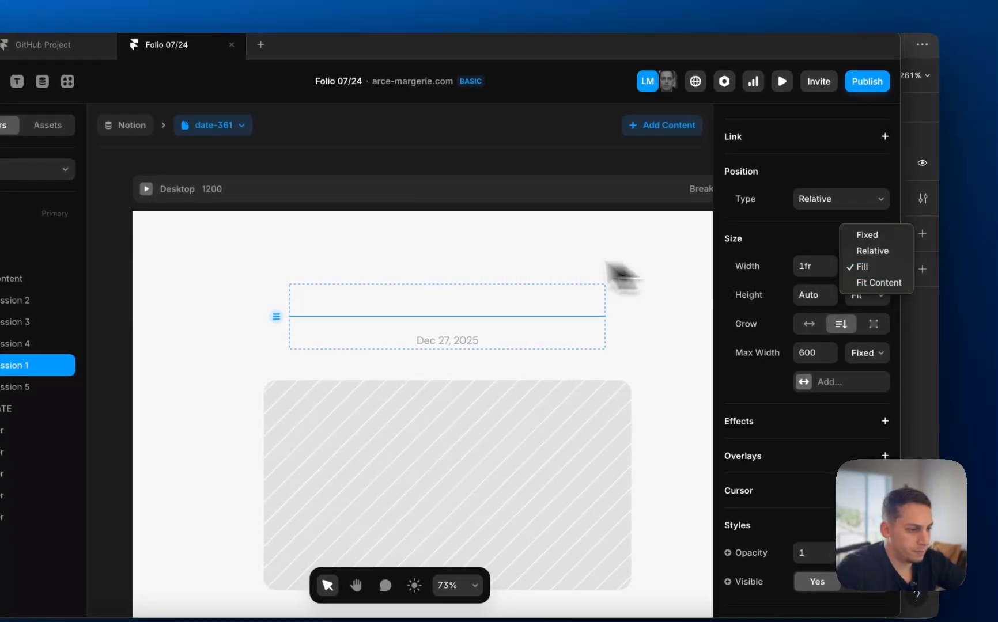
{"action": "left_click", "coordinate": [461, 296]}
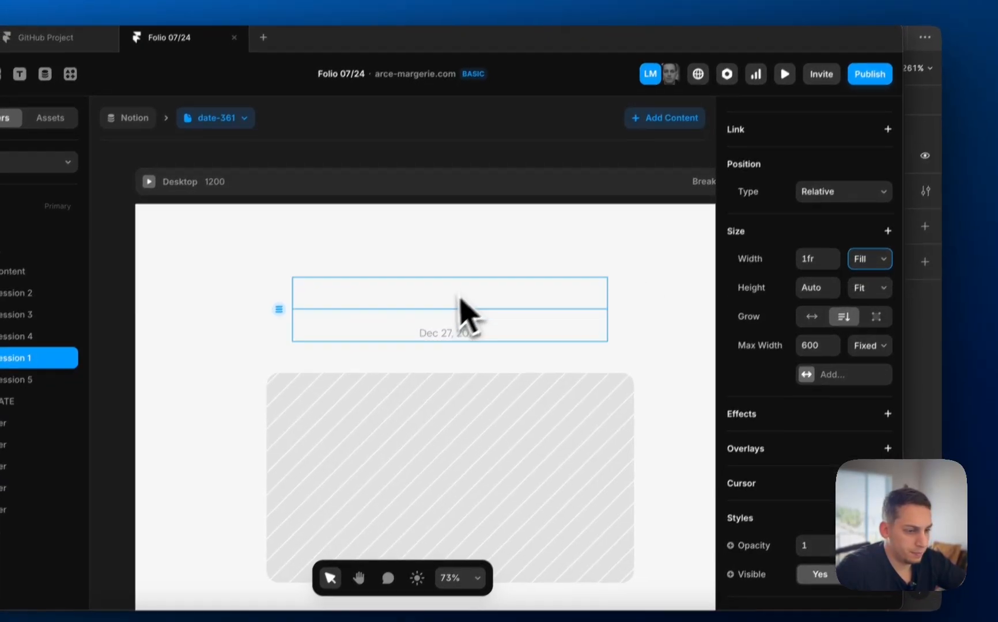
{"action": "scroll", "coordinate": [449, 302], "scroll_direction": "up", "scroll_amount": 5}
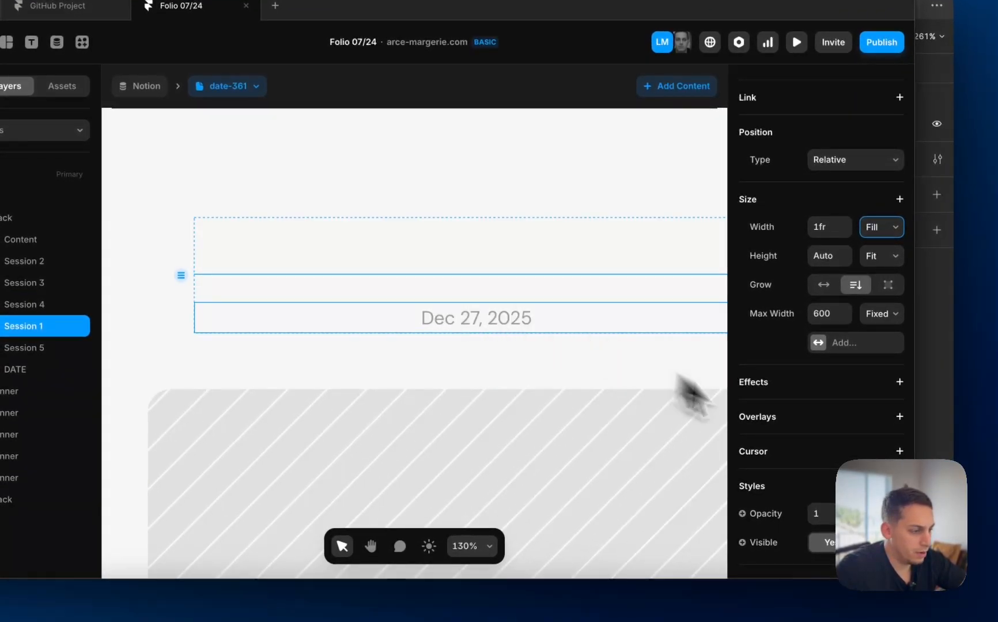
{"action": "scroll", "coordinate": [824, 455], "scroll_direction": "down", "scroll_amount": 5}
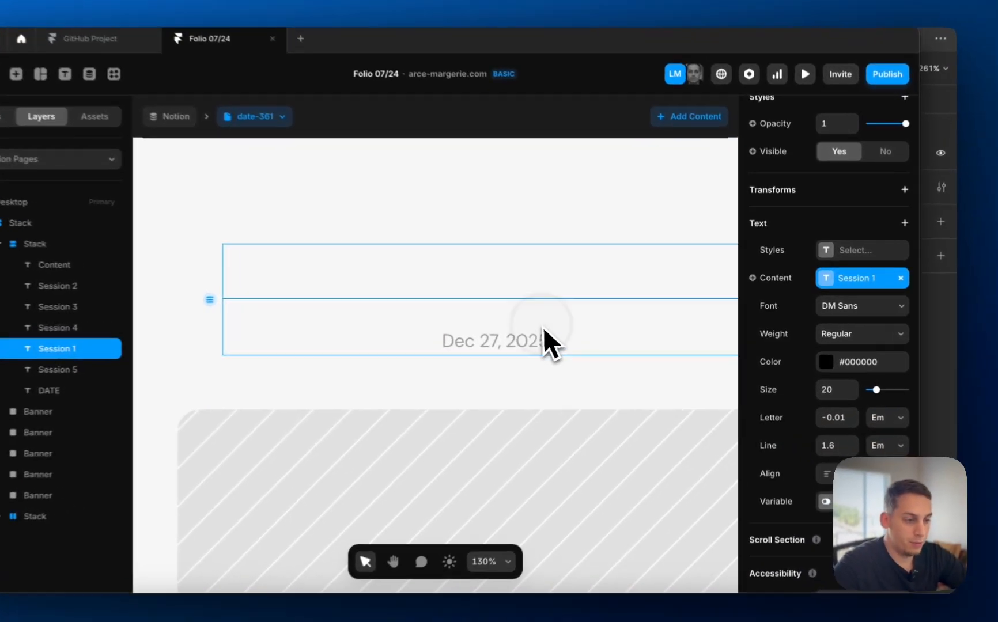
Detach the P20 text style from the Session 4 text in the header stack so its font settings are individually editable.
{"action": "left_click", "coordinate": [538, 301]}
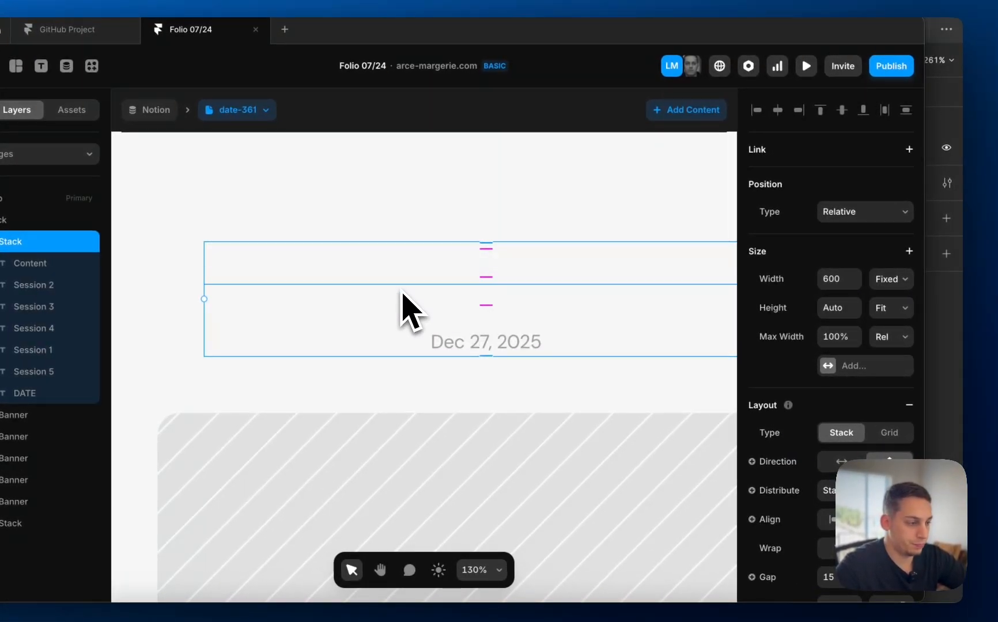
{"action": "left_click", "coordinate": [476, 310]}
{"action": "scroll", "coordinate": [847, 407], "scroll_direction": "down", "scroll_amount": 5}
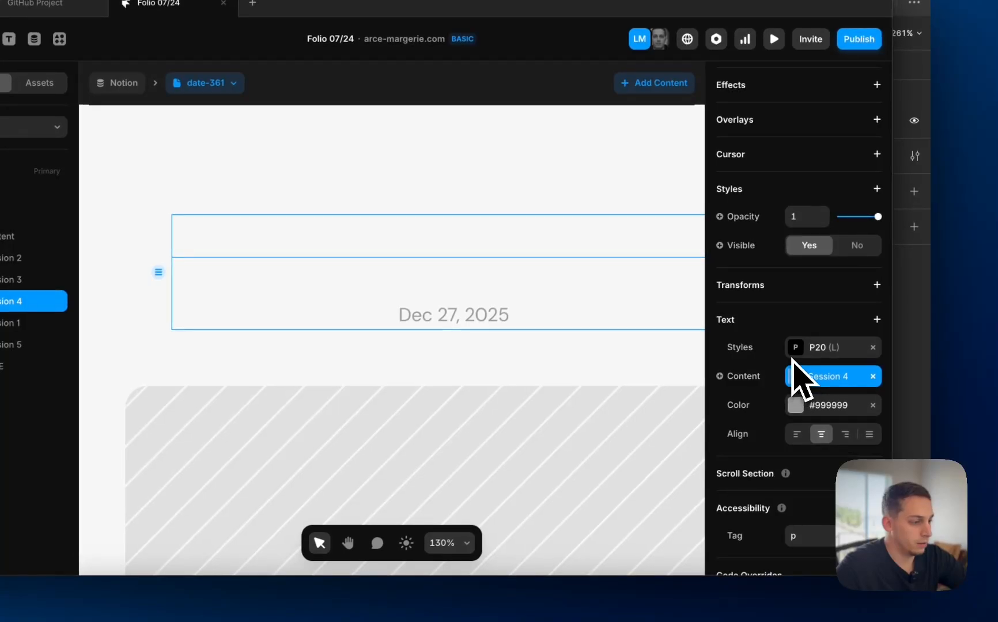
{"action": "left_click", "coordinate": [797, 405]}
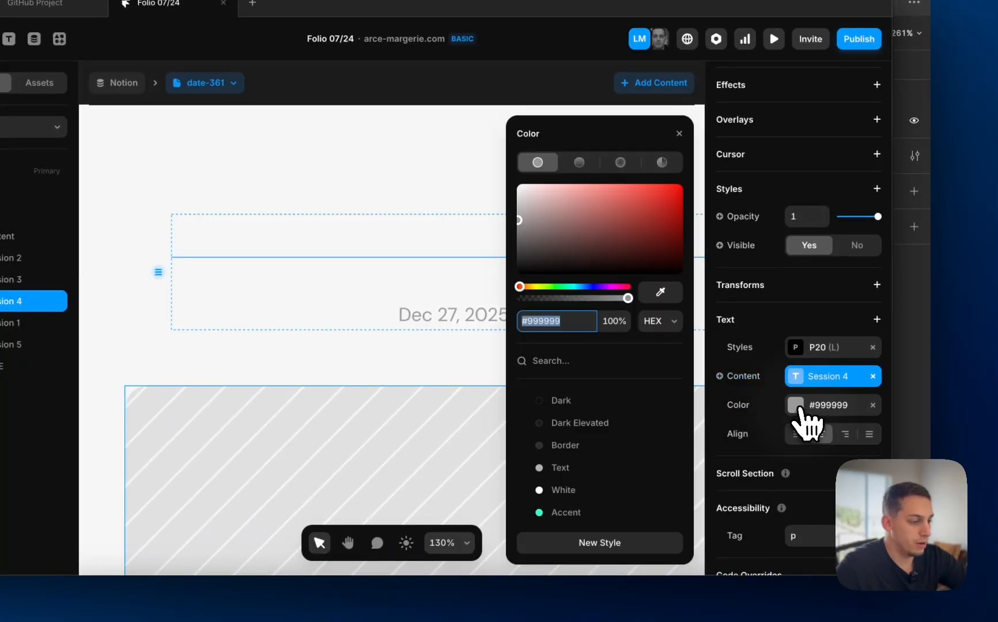
{"action": "left_click", "coordinate": [874, 347]}
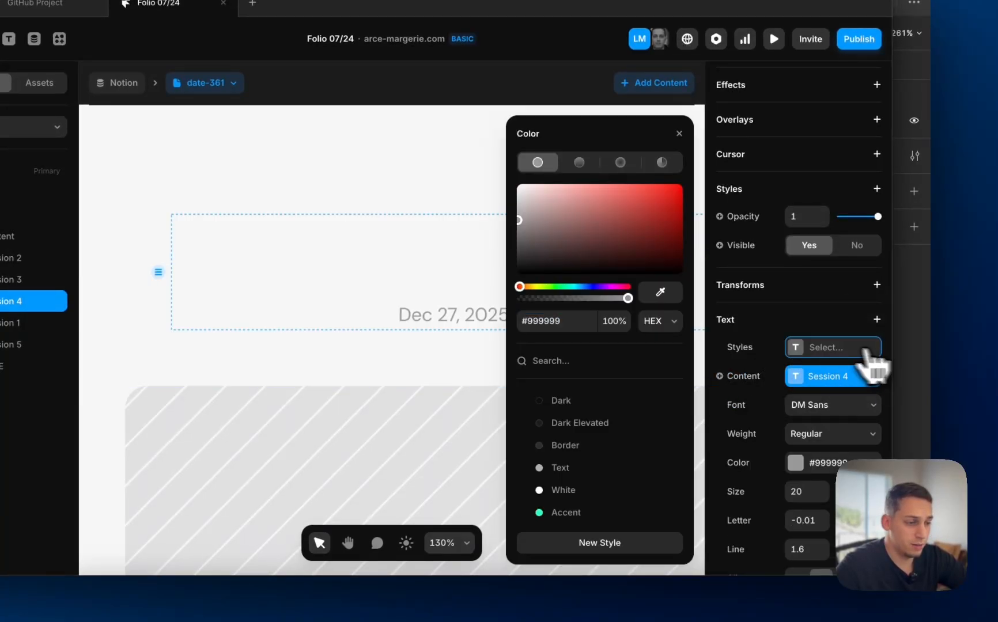
{"action": "scroll", "coordinate": [422, 335], "scroll_direction": "down", "scroll_amount": 5}
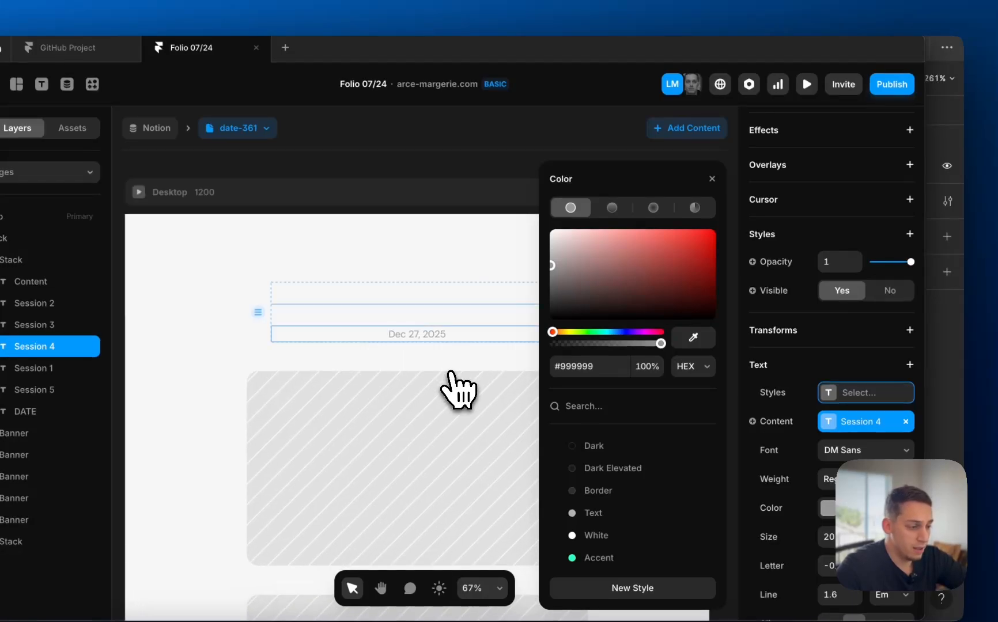
{"action": "left_click", "coordinate": [712, 180]}
Preview the detail page with the collection item date-352, and switch the preview to item date-364.
{"action": "scroll", "coordinate": [809, 346], "scroll_direction": "down", "scroll_amount": 5}
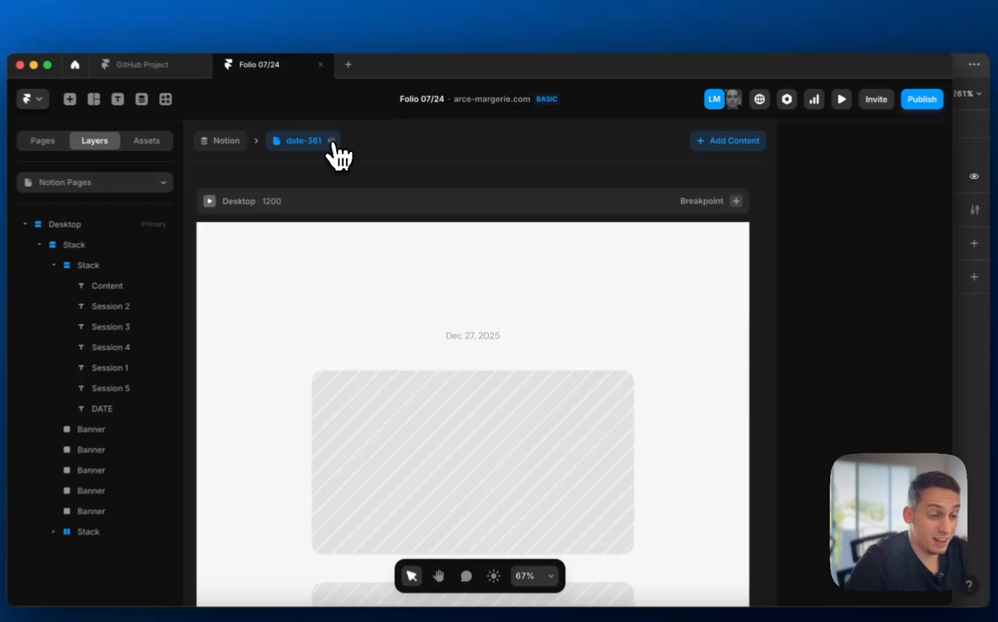
{"action": "left_click", "coordinate": [262, 129]}
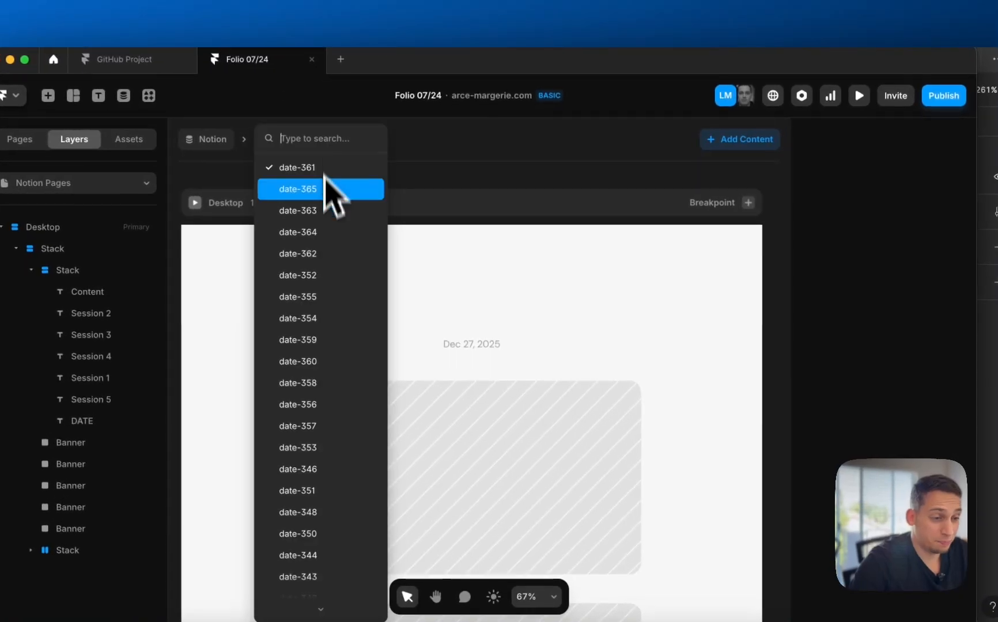
{"action": "left_click", "coordinate": [323, 276]}
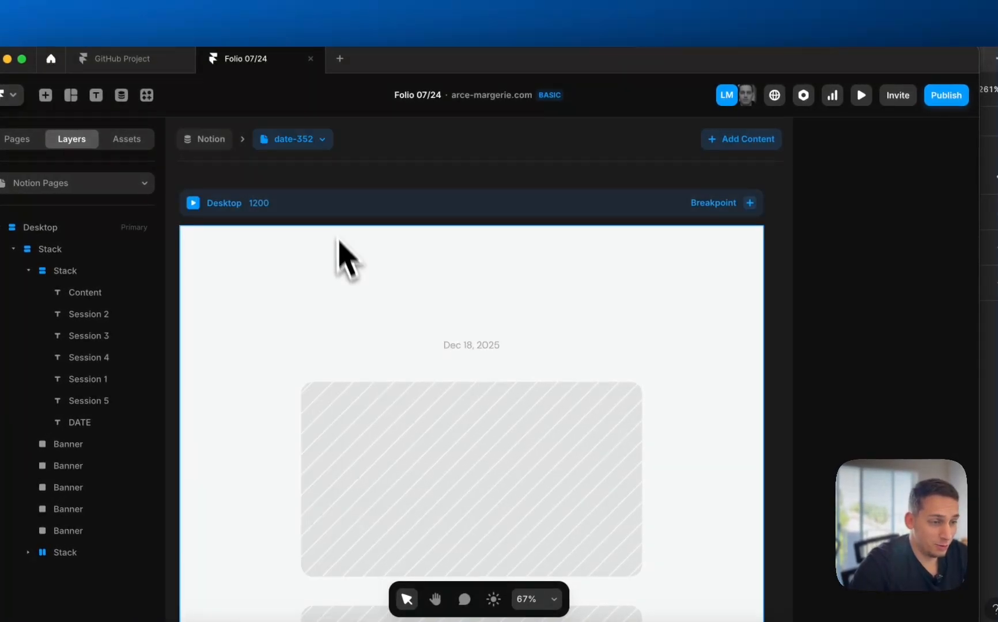
{"action": "left_click", "coordinate": [322, 149]}
{"action": "left_click", "coordinate": [310, 241]}
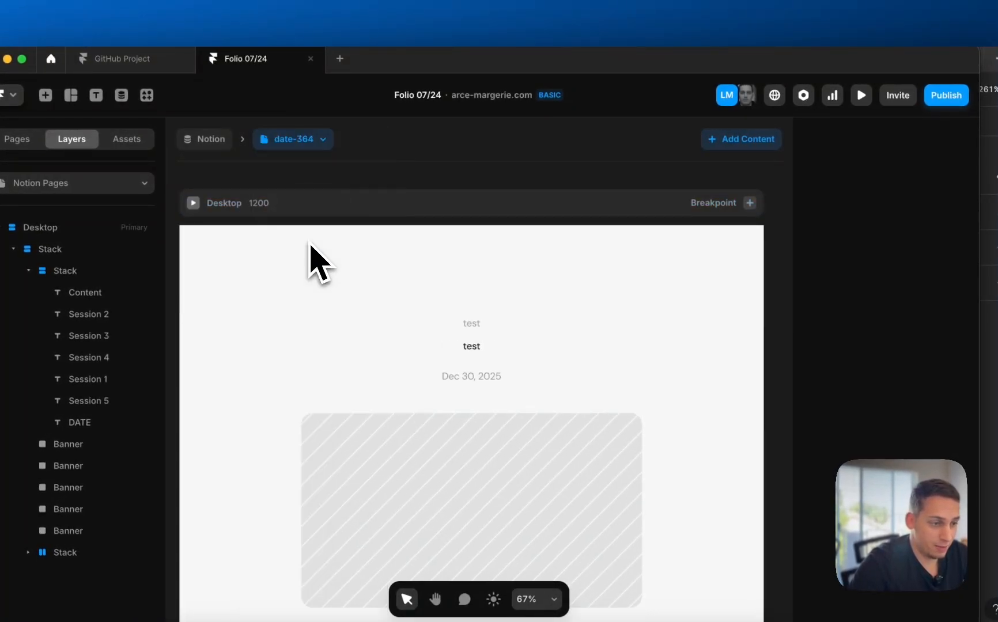
Try disconnecting the Session 1 text's content from its collection field, and undo the change.
{"action": "left_click", "coordinate": [476, 345]}
{"action": "left_click", "coordinate": [478, 333]}
{"action": "left_click", "coordinate": [480, 343]}
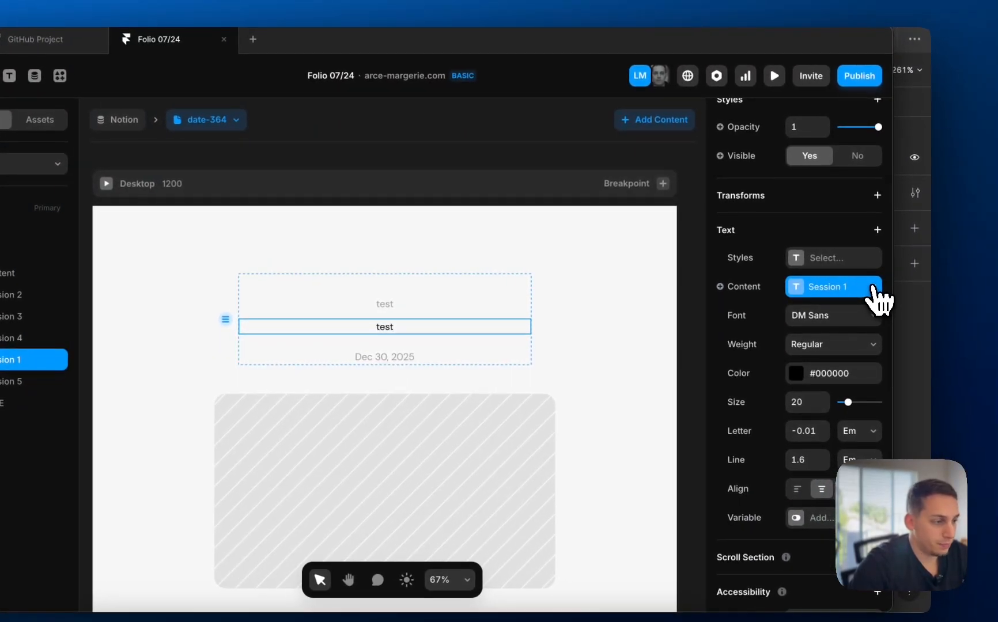
{"action": "left_click", "coordinate": [919, 296]}
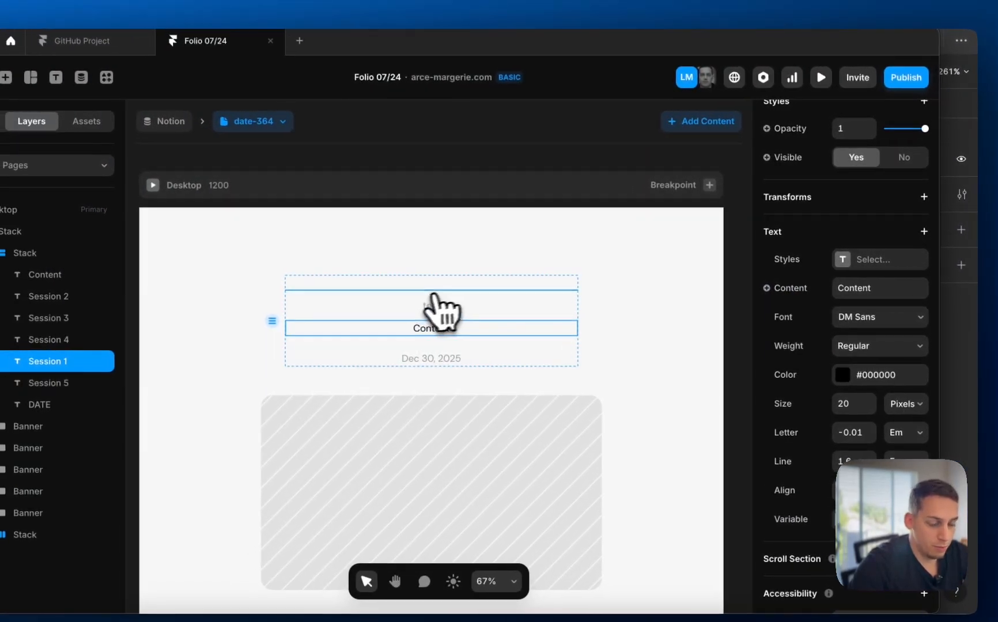
{"action": "key", "text": "super+z"}
{"action": "key", "text": "super+z"}
{"action": "key", "text": "super+z"}
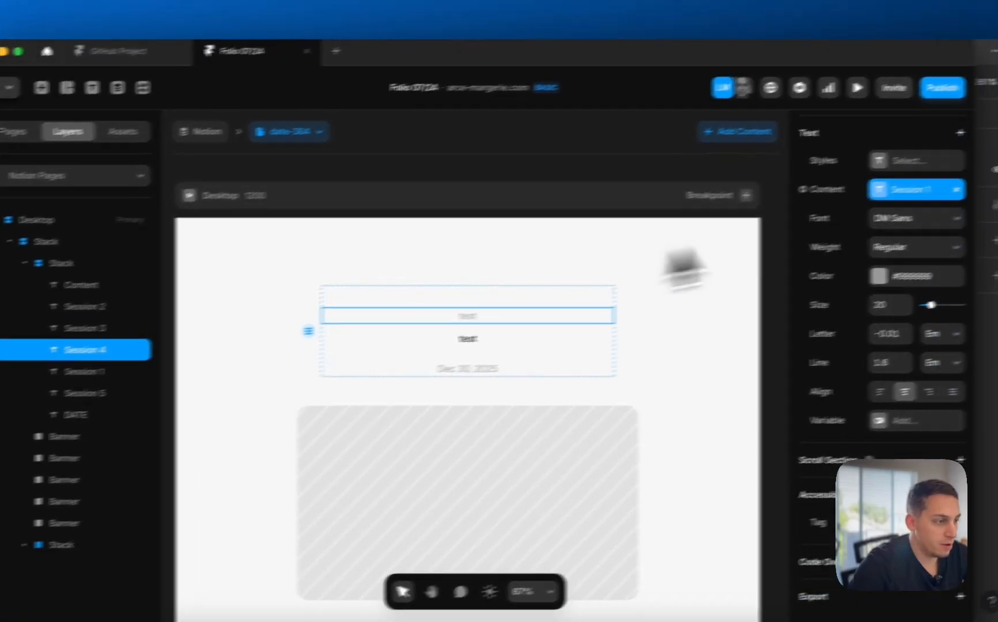
Copy the black text color #000000 from the Session 1 text and apply it to the Session 4 text.
{"action": "scroll", "coordinate": [925, 192], "scroll_direction": "up", "scroll_amount": 1}
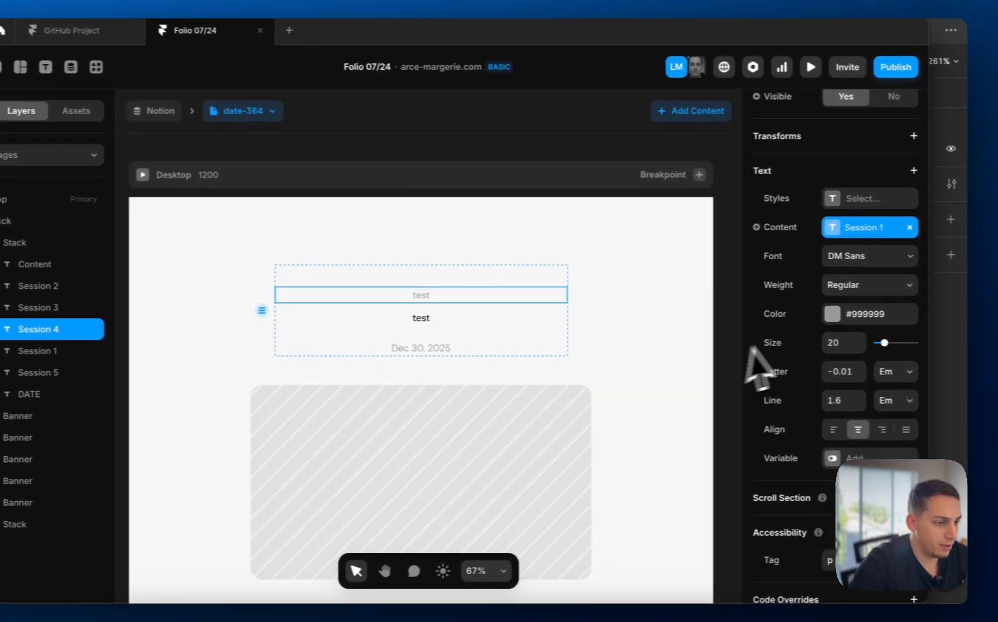
{"action": "left_click", "coordinate": [429, 321]}
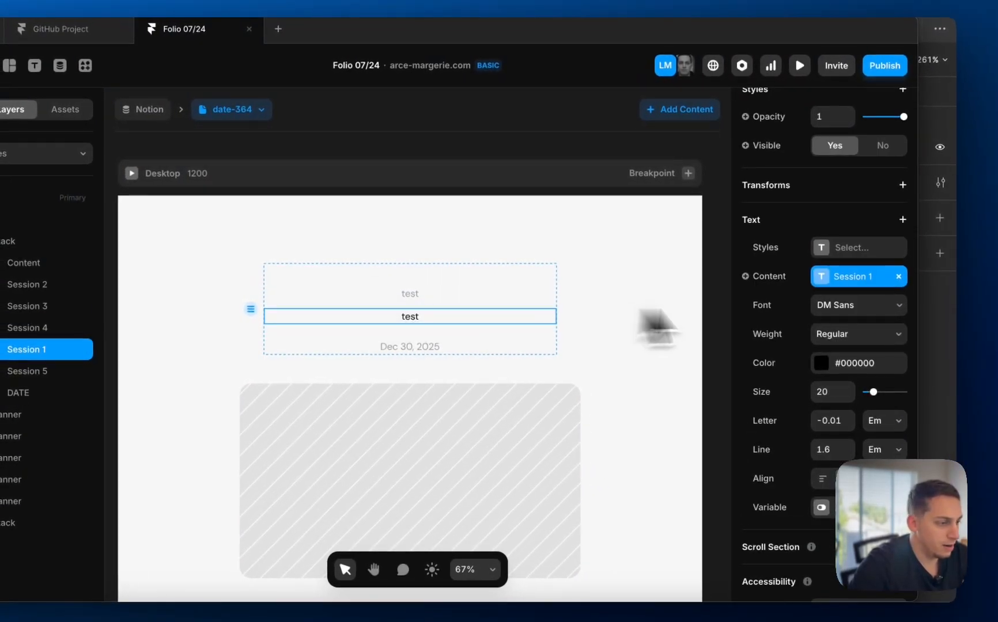
{"action": "left_click", "coordinate": [840, 365]}
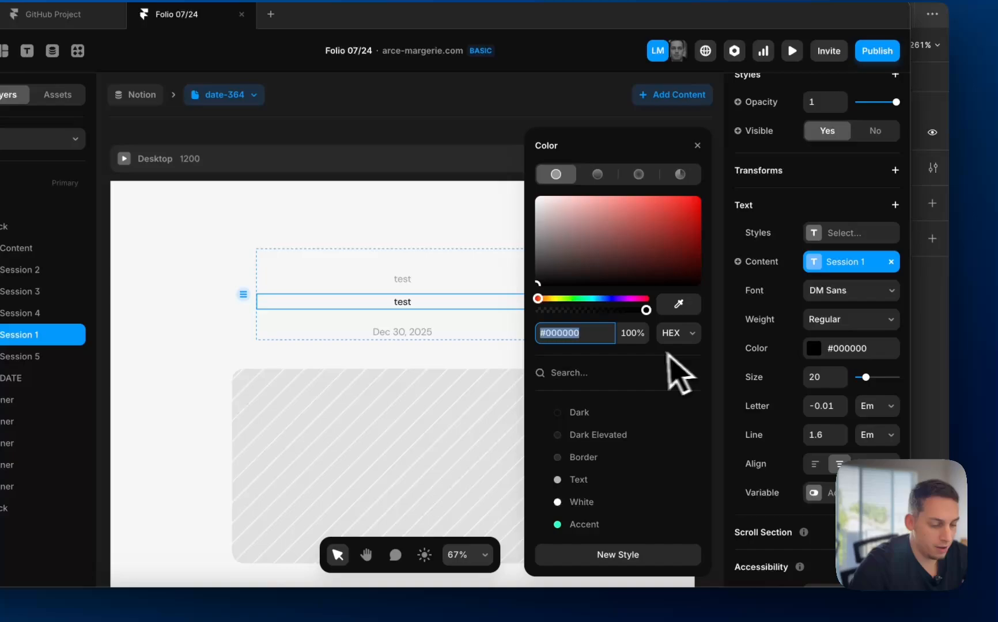
{"action": "key", "text": "super+c"}
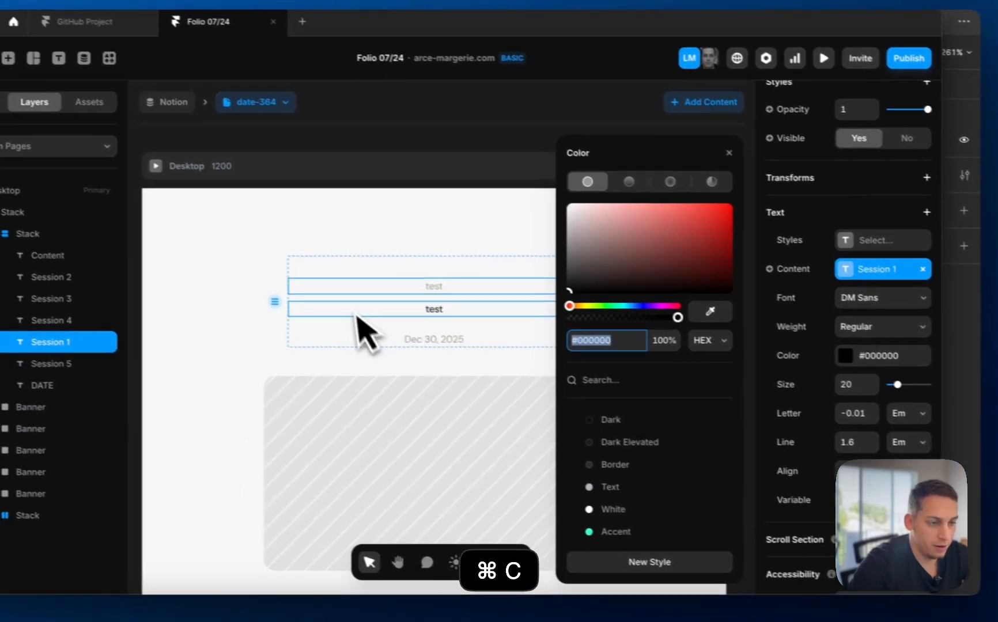
{"action": "left_click", "coordinate": [402, 279]}
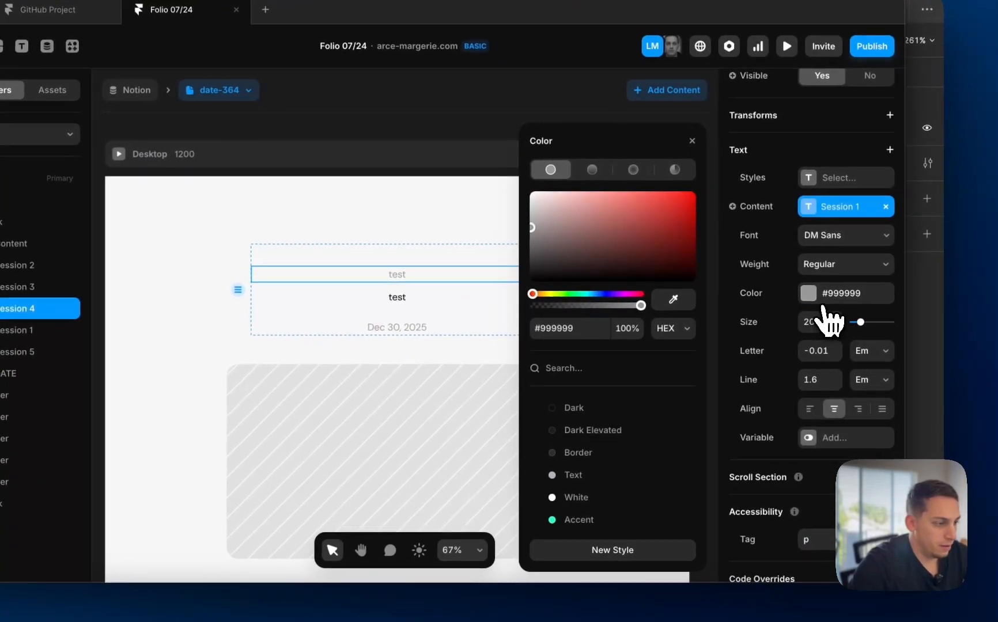
{"action": "left_click", "coordinate": [827, 298]}
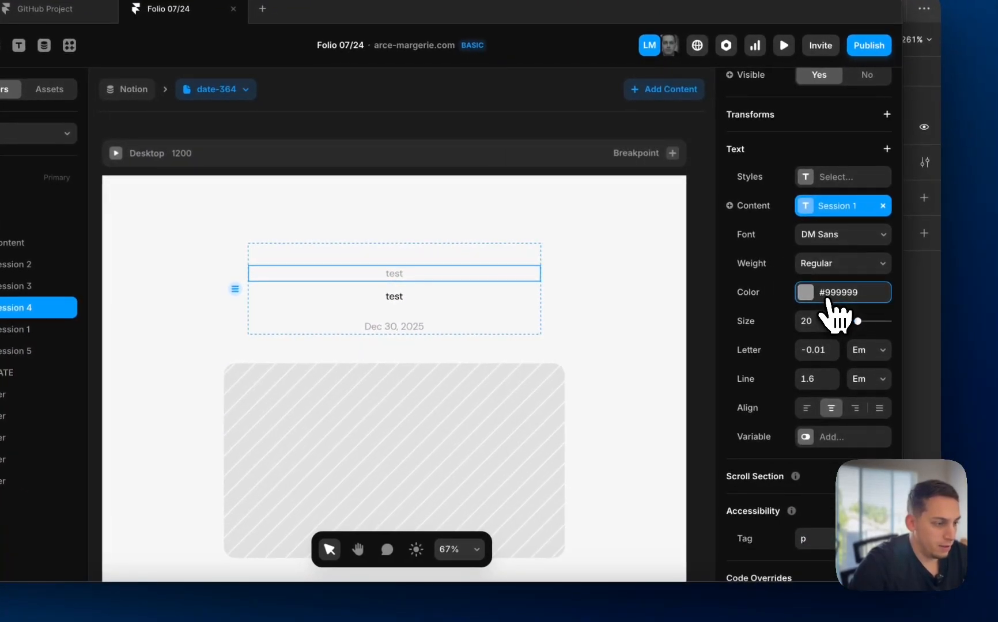
{"action": "left_click", "coordinate": [849, 294]}
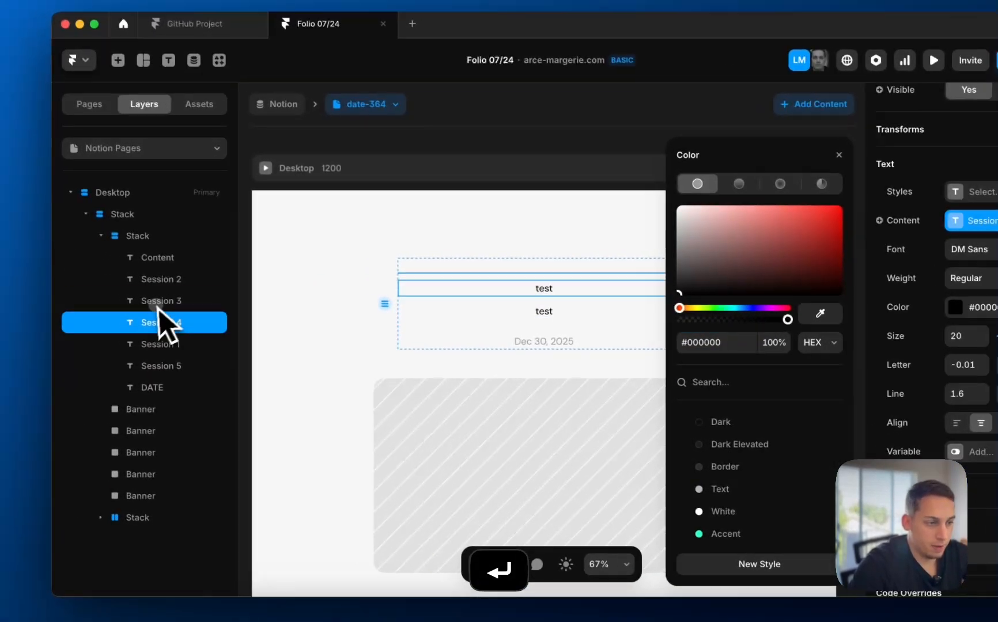
Detach the P20 style from the Session 3 text and set its color to #000000.
{"action": "left_click", "coordinate": [23, 286]}
{"action": "scroll", "coordinate": [833, 397], "scroll_direction": "down", "scroll_amount": 6}
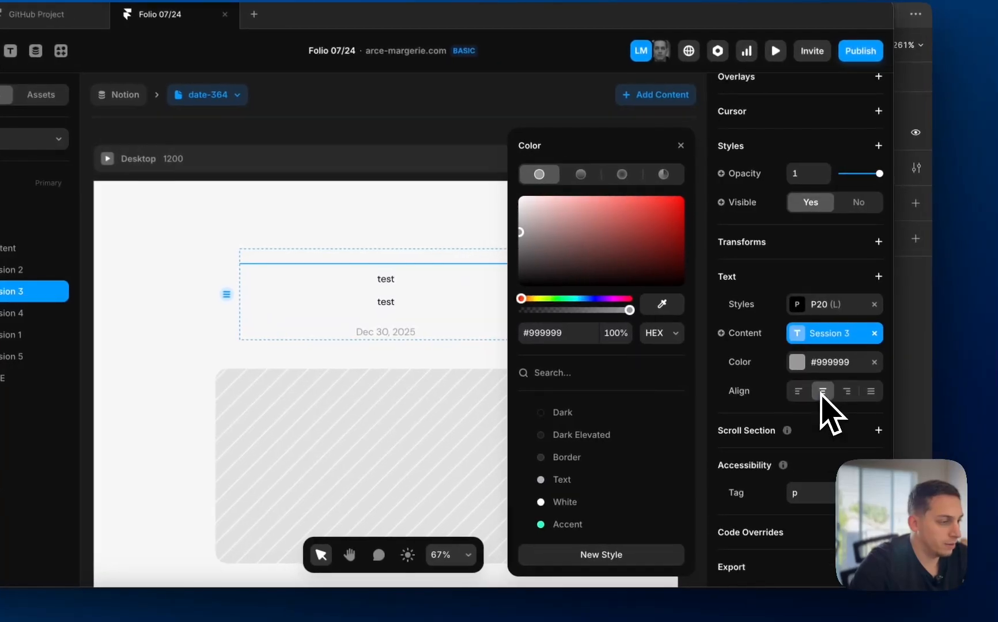
{"action": "left_click", "coordinate": [796, 424]}
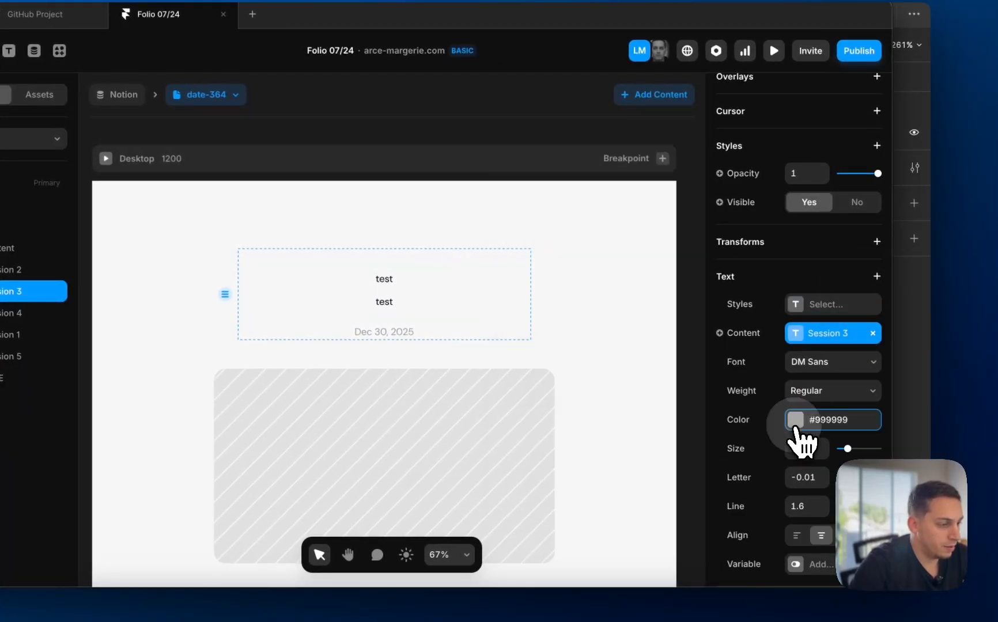
{"action": "left_click", "coordinate": [795, 425]}
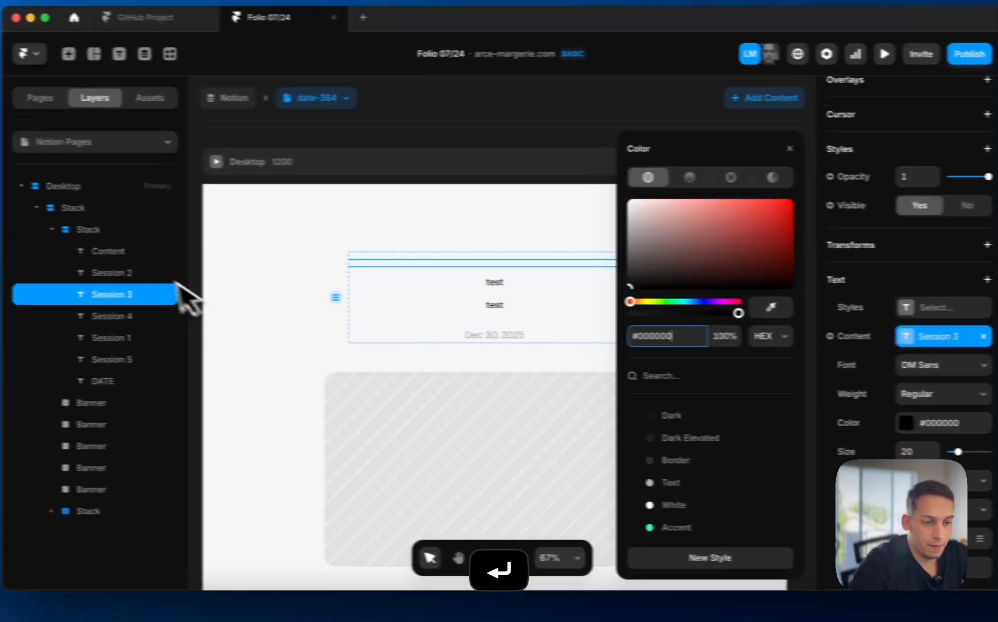
Detach the text style from the Session 2 text and set its color to #000000.
{"action": "left_click", "coordinate": [55, 270]}
{"action": "scroll", "coordinate": [847, 409], "scroll_direction": "down", "scroll_amount": 4}
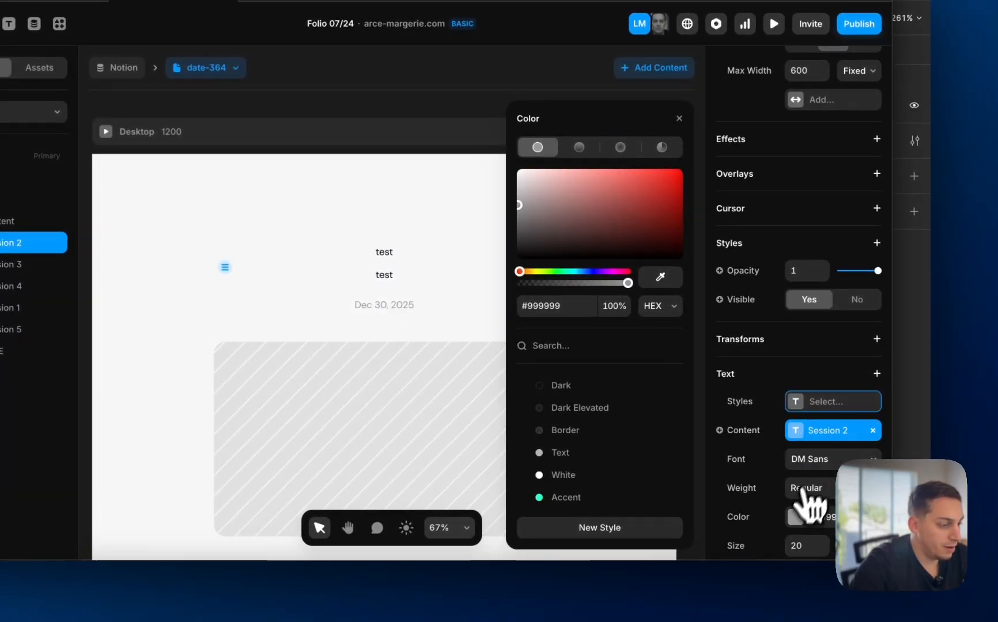
{"action": "left_click", "coordinate": [793, 517]}
{"action": "left_click", "coordinate": [808, 517]}
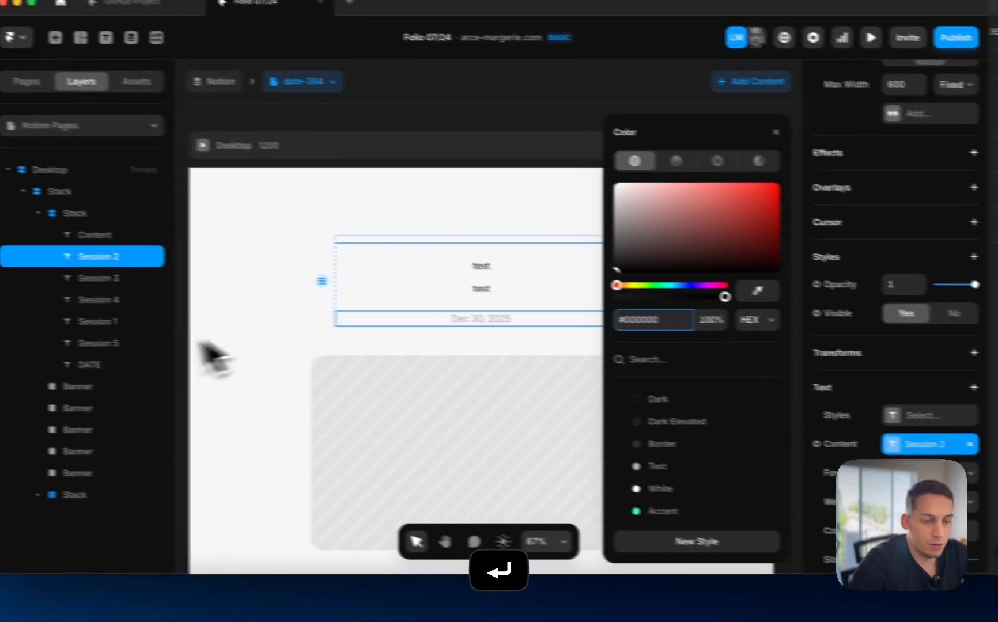
Detach the P20 style from the Session 5 text and set its color to #000000.
{"action": "left_click", "coordinate": [24, 329]}
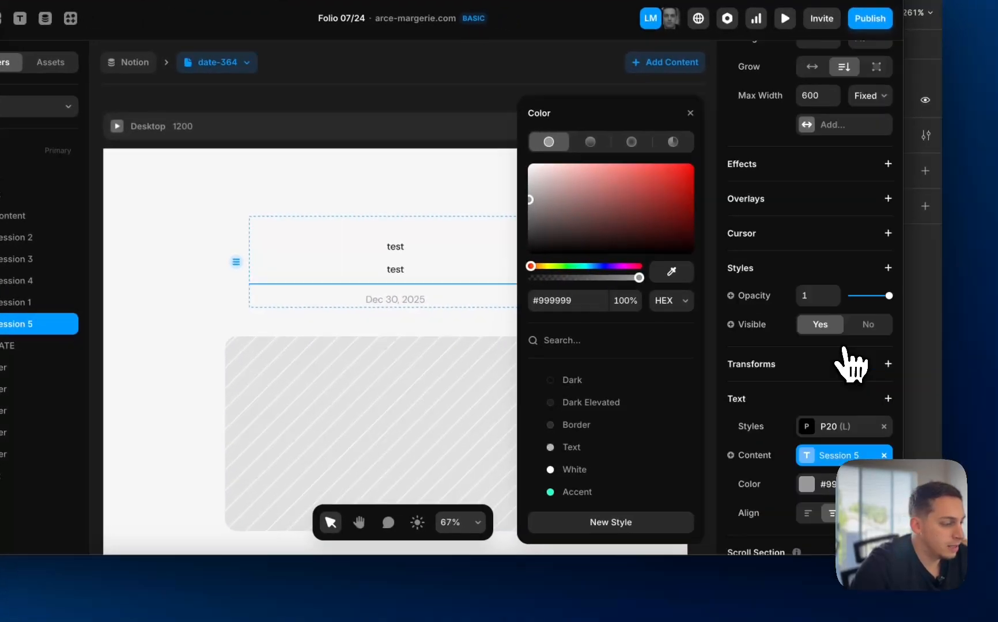
{"action": "scroll", "coordinate": [852, 363], "scroll_direction": "down", "scroll_amount": 1}
{"action": "left_click", "coordinate": [883, 416]}
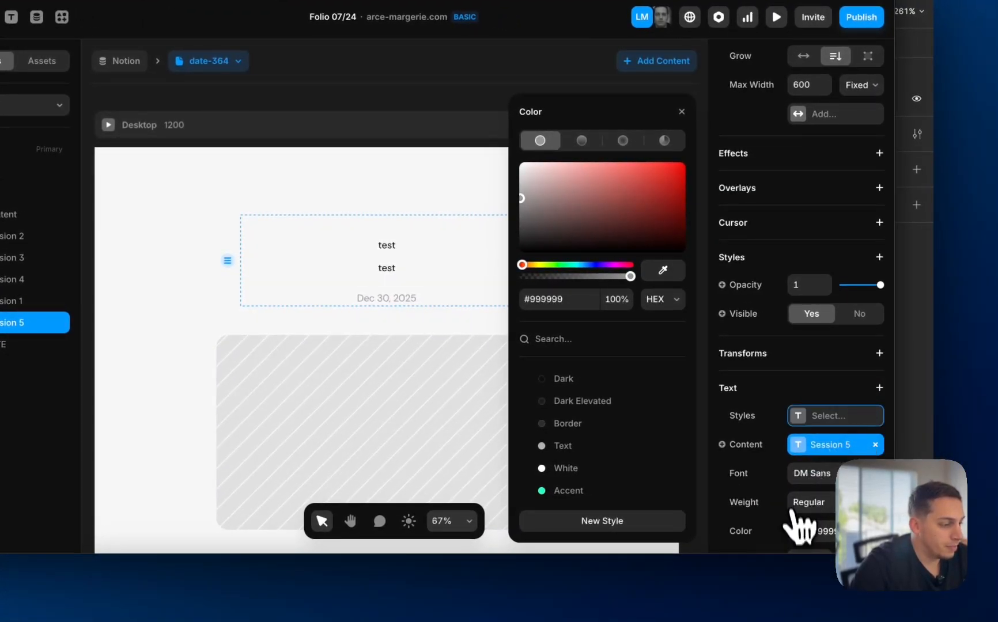
{"action": "left_click", "coordinate": [799, 533]}
{"action": "left_click", "coordinate": [817, 531]}
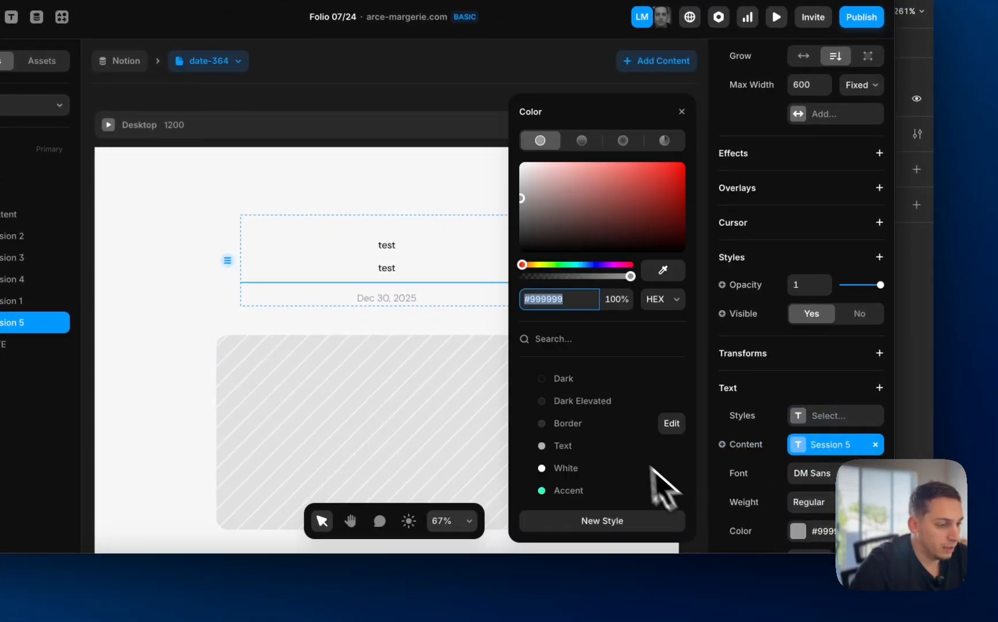
{"action": "key", "text": "Return"}
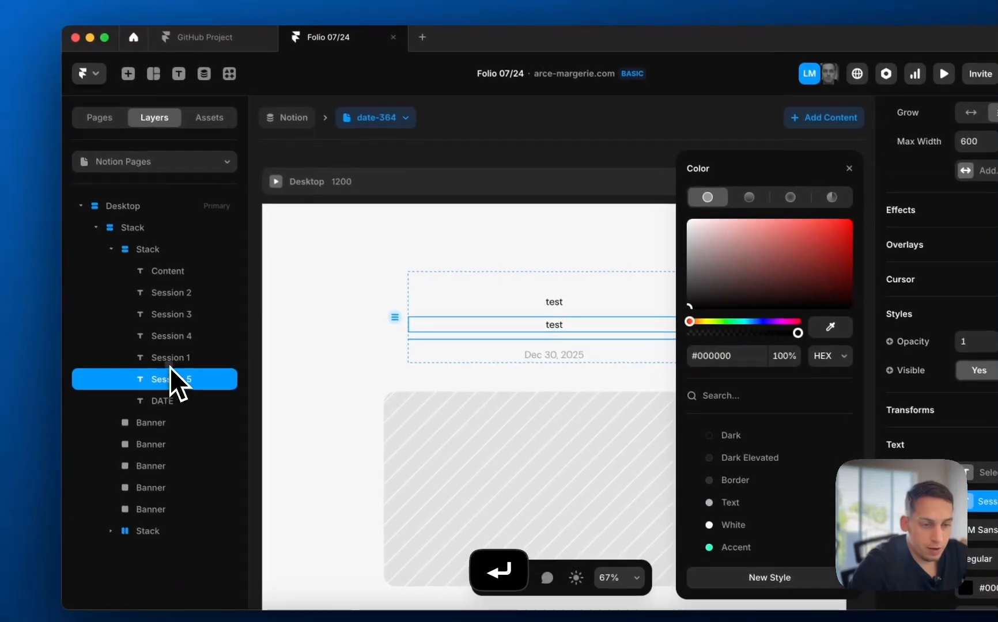
Select the Session 1 text and collapse the header stack in the layer tree.
{"action": "left_click", "coordinate": [6, 302]}
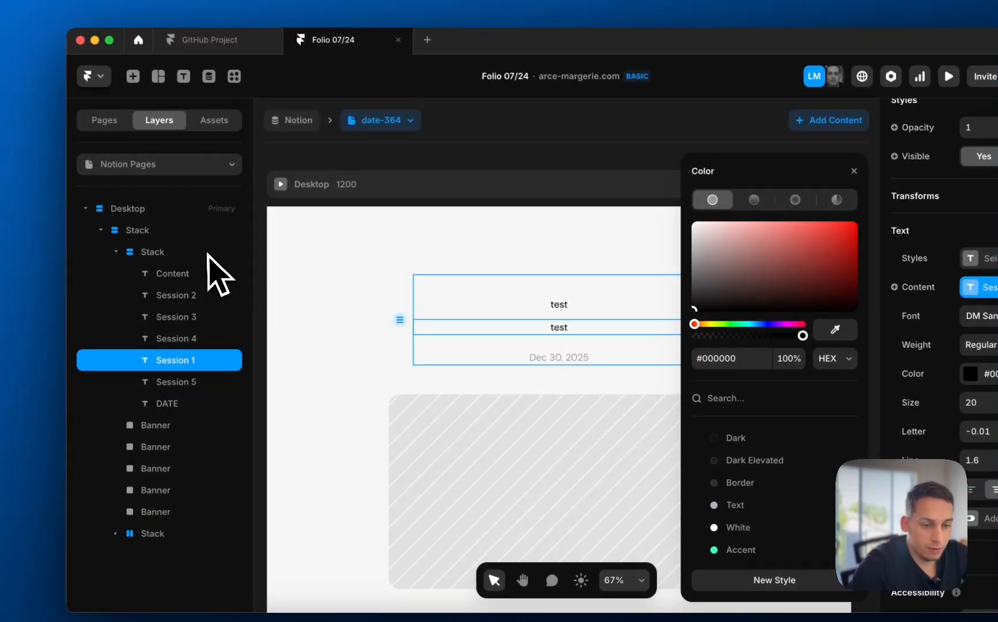
{"action": "left_click", "coordinate": [116, 253]}
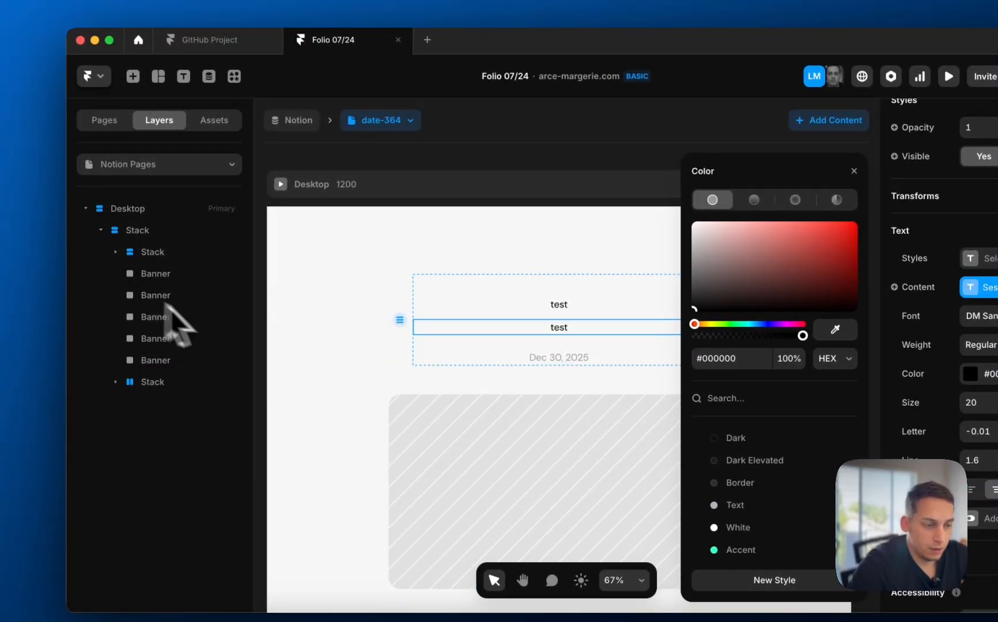
Try to move the lower session text below the date in the header stack.
{"action": "scroll", "coordinate": [419, 379], "scroll_direction": "down", "scroll_amount": 5}
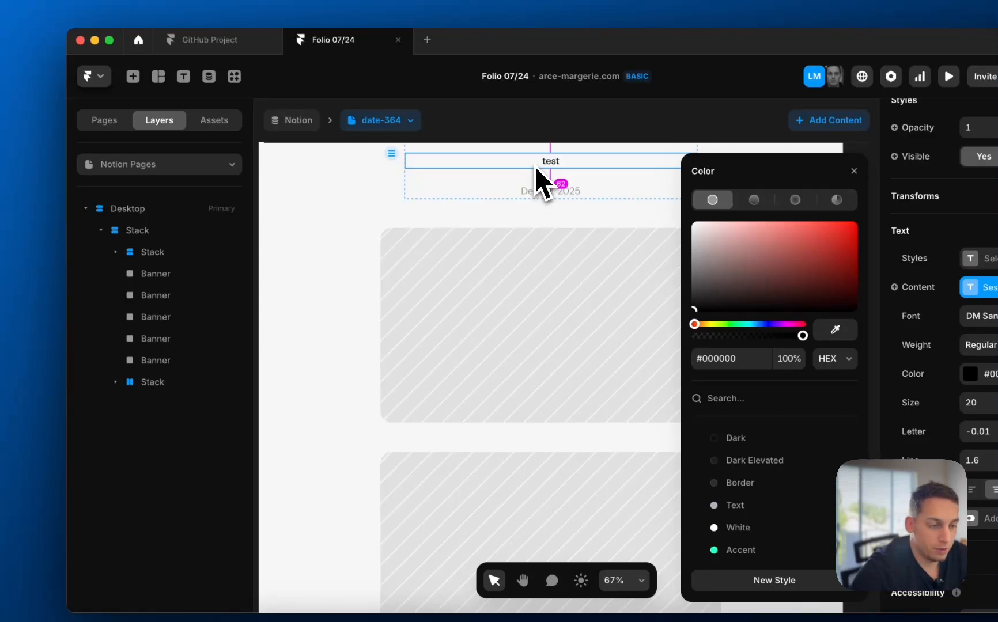
{"action": "left_click_drag", "start_coordinate": [536, 167], "coordinate": [538, 371]}
{"action": "left_click_drag", "start_coordinate": [527, 422], "coordinate": [526, 281]}
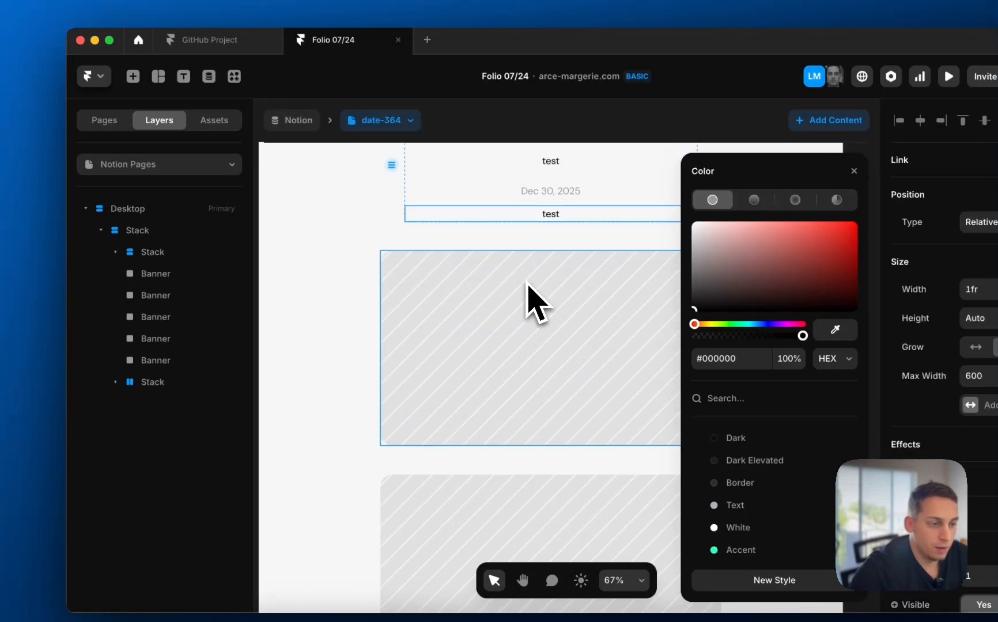
{"action": "key", "text": "BackSpace"}
Check the image fills of the first two banners and move the IMG 5 banner to the end of the banners.
{"action": "left_click", "coordinate": [526, 281]}
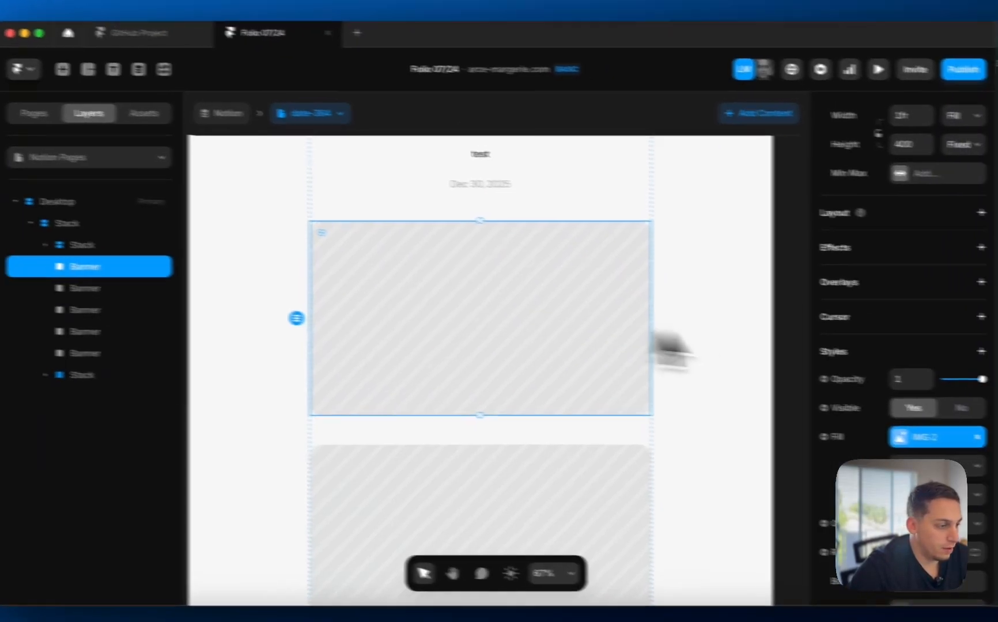
{"action": "scroll", "coordinate": [948, 369], "scroll_direction": "down", "scroll_amount": 2}
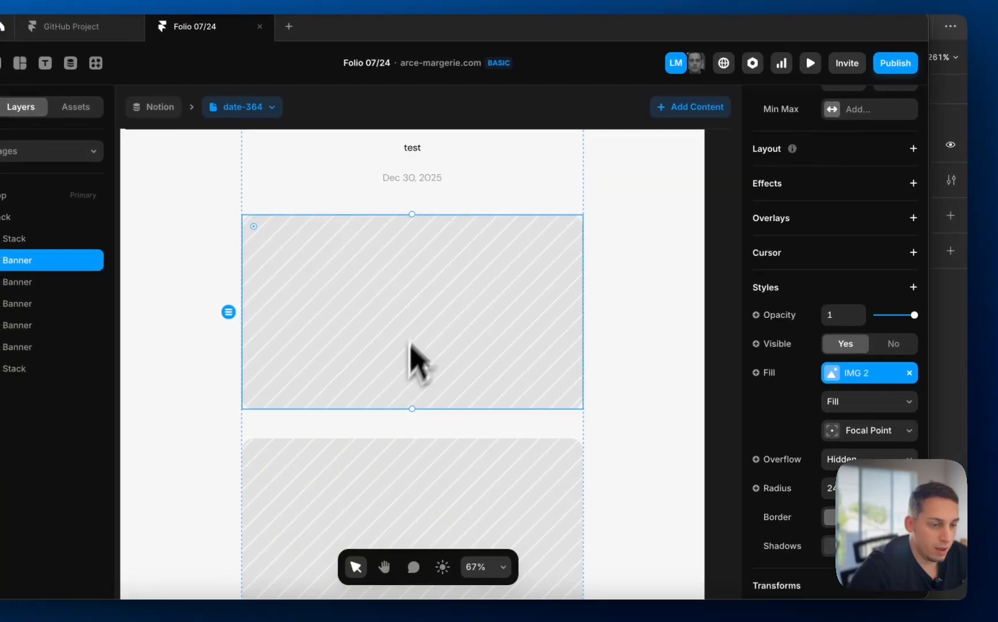
{"action": "left_click", "coordinate": [396, 461]}
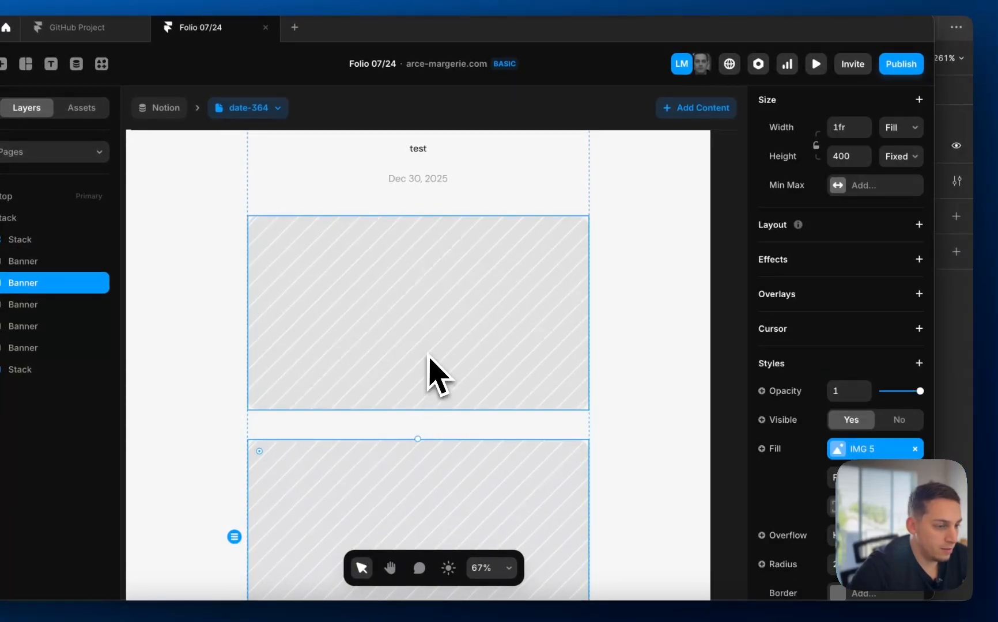
{"action": "scroll", "coordinate": [428, 353], "scroll_direction": "down", "scroll_amount": 3}
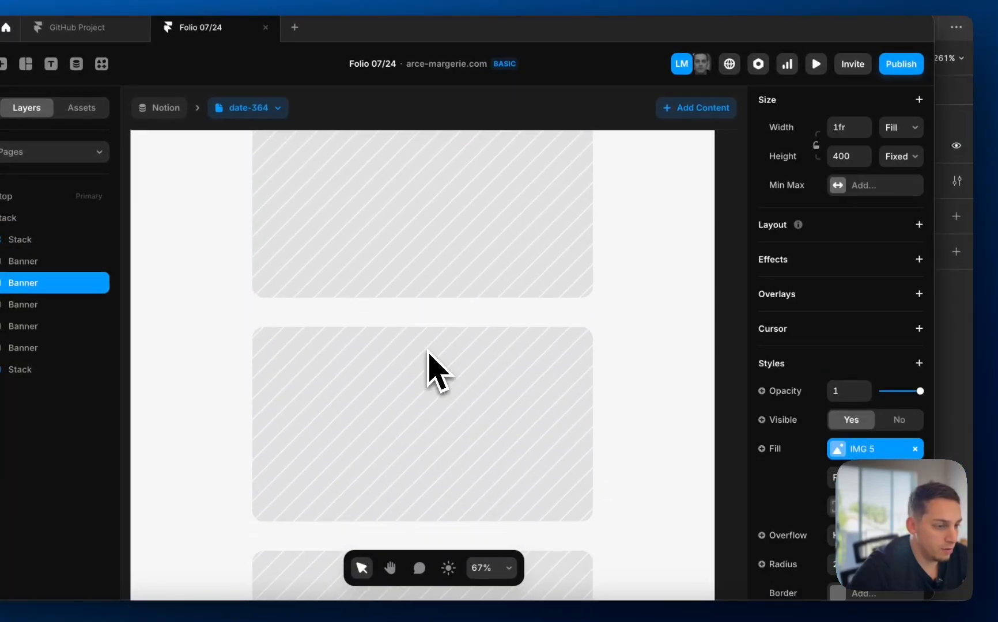
{"action": "scroll", "coordinate": [409, 377], "scroll_direction": "down", "scroll_amount": 4}
{"action": "scroll", "coordinate": [406, 266], "scroll_direction": "down", "scroll_amount": 6}
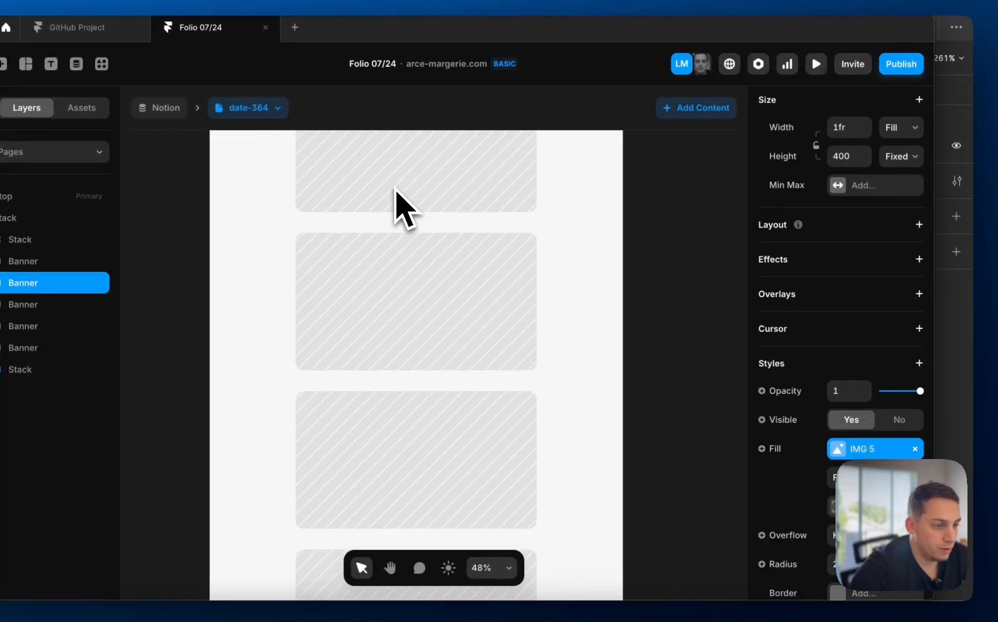
{"action": "left_click", "coordinate": [397, 210]}
{"action": "left_click_drag", "start_coordinate": [393, 430], "coordinate": [393, 430]}
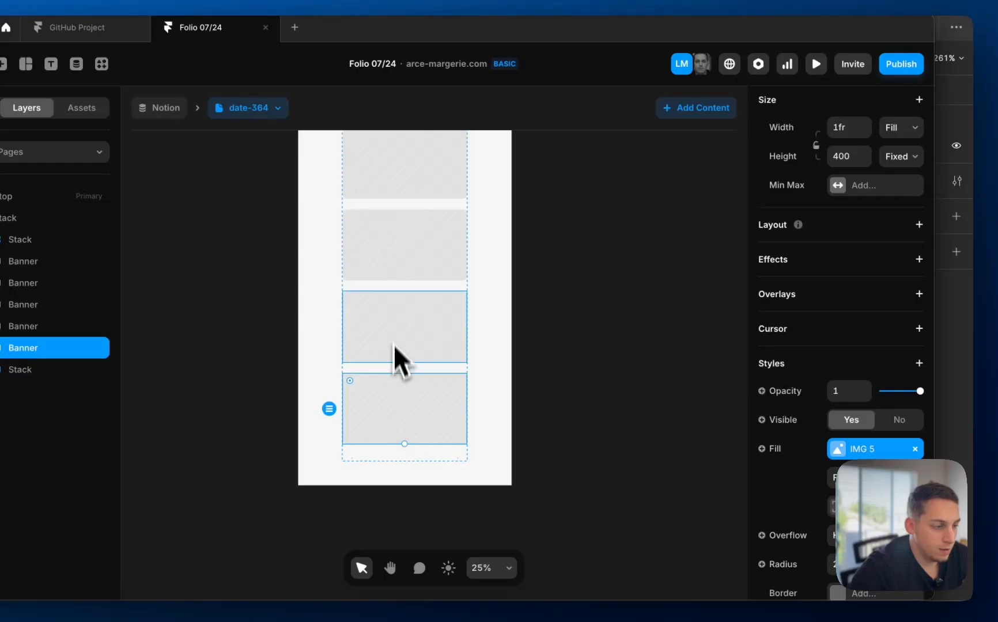
Move a lower banner further up in the stack and check the image fills of the third and fourth banners.
{"action": "left_click", "coordinate": [394, 341]}
{"action": "scroll", "coordinate": [392, 326], "scroll_direction": "up", "scroll_amount": 1}
{"action": "left_click", "coordinate": [389, 367]}
{"action": "left_click_drag", "start_coordinate": [389, 378], "coordinate": [383, 263]}
{"action": "left_click", "coordinate": [423, 387]}
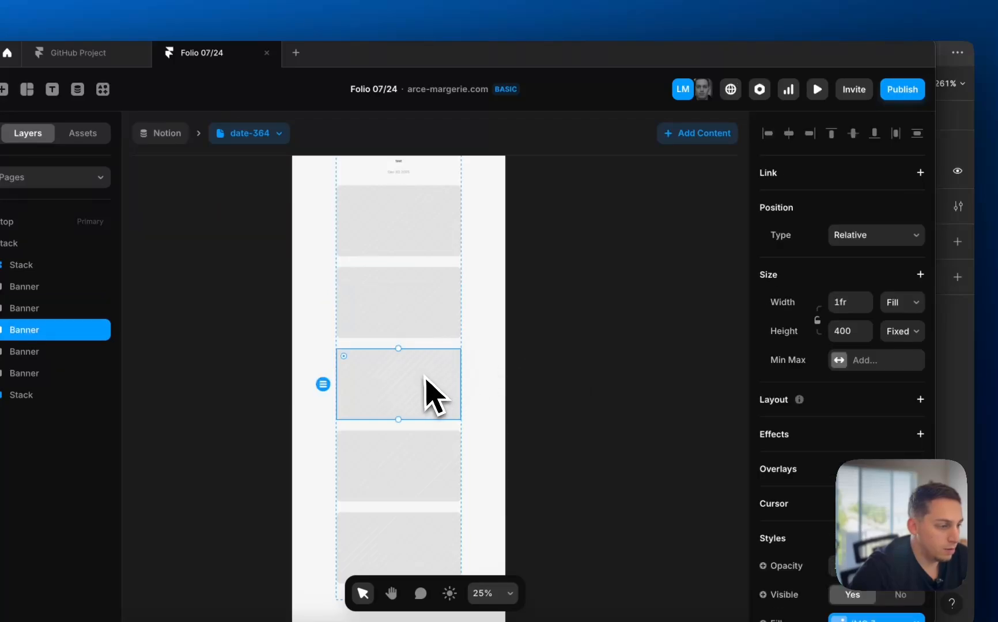
{"action": "left_click", "coordinate": [430, 488]}
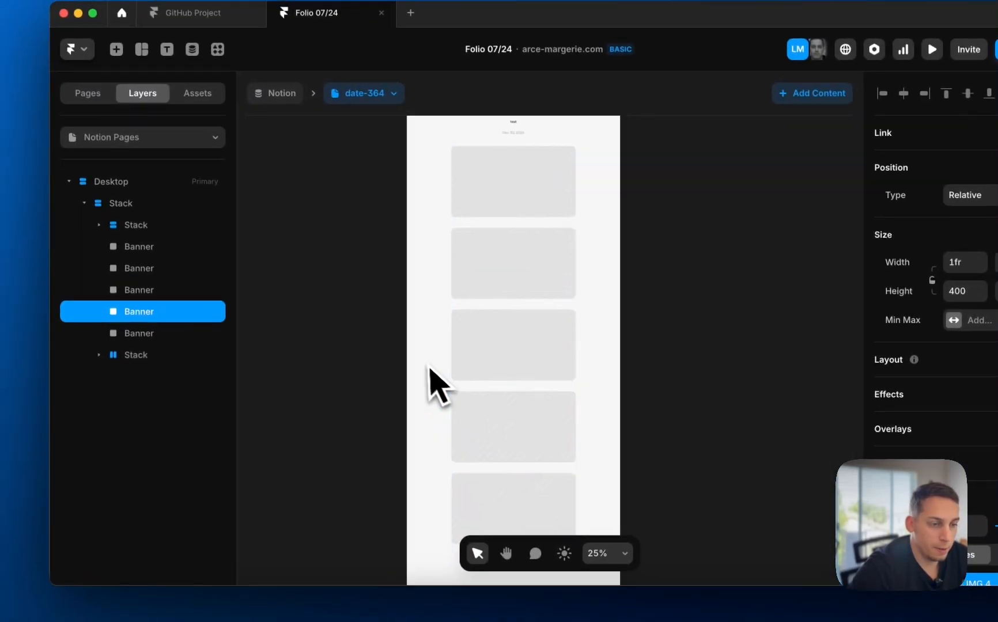
Duplicate the header stack with the session texts and date five times.
{"action": "scroll", "coordinate": [435, 351], "scroll_direction": "up", "scroll_amount": 4}
{"action": "double_click", "coordinate": [523, 229]}
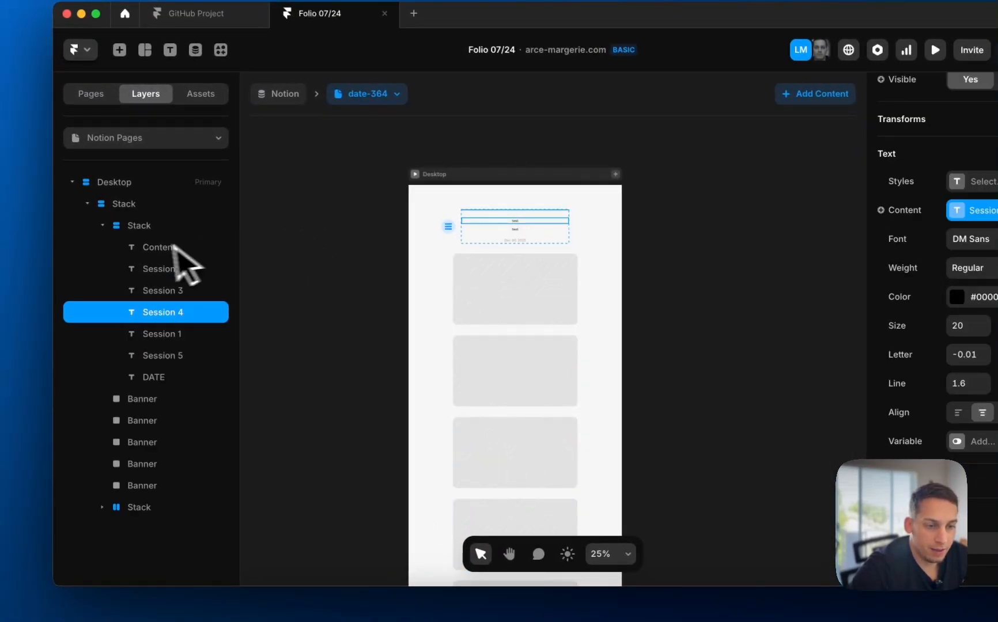
{"action": "left_click", "coordinate": [127, 225]}
{"action": "key", "text": "super+d"}
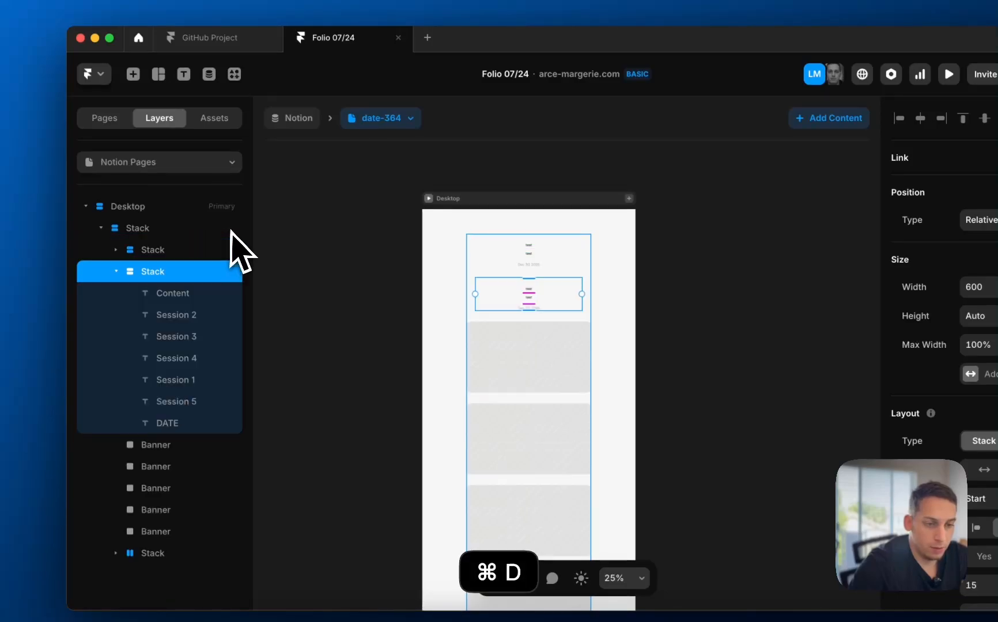
{"action": "key", "text": "super+d"}
{"action": "key", "text": "super+d"}
{"action": "key", "text": "super+d"}
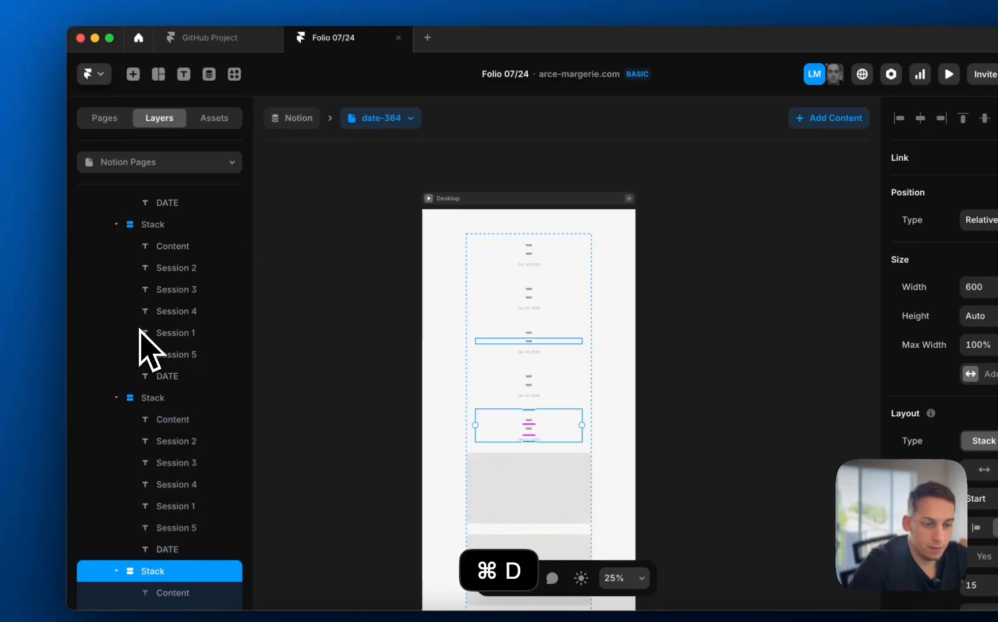
{"action": "key", "text": "super+d"}
Collapse the original and duplicated header stacks in the layer tree.
{"action": "scroll", "coordinate": [143, 330], "scroll_direction": "up", "scroll_amount": 4}
{"action": "left_click", "coordinate": [116, 310]}
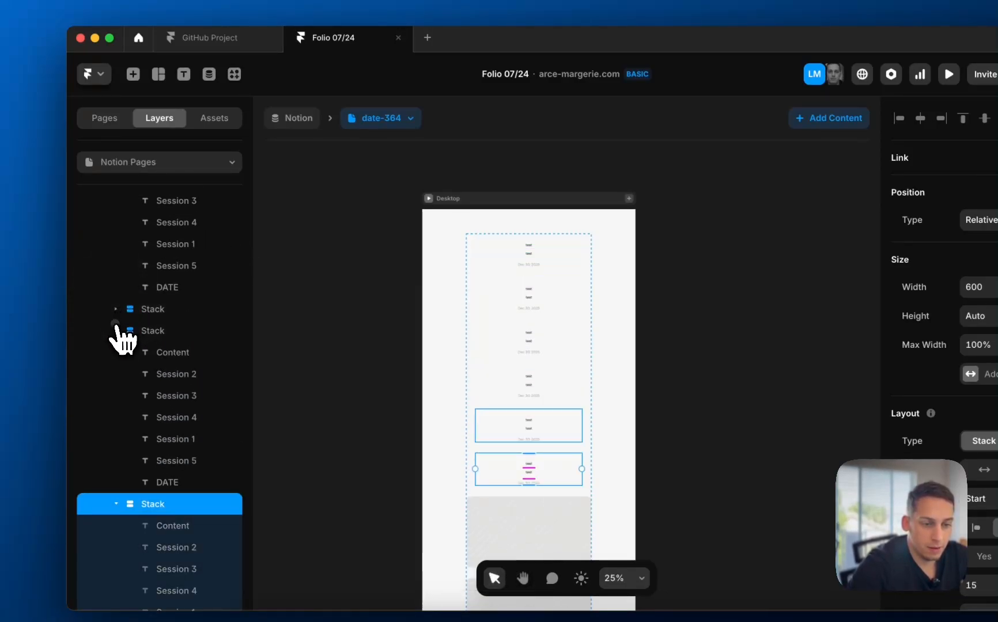
{"action": "left_click", "coordinate": [117, 329]}
{"action": "left_click", "coordinate": [117, 350]}
{"action": "scroll", "coordinate": [118, 349], "scroll_direction": "up", "scroll_amount": 2}
{"action": "left_click", "coordinate": [117, 326]}
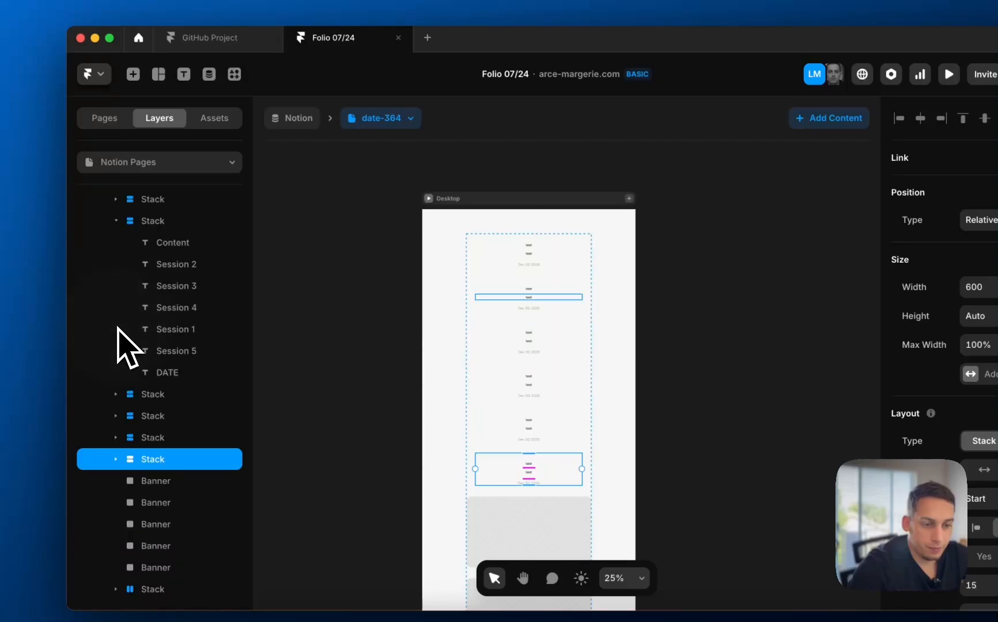
{"action": "scroll", "coordinate": [119, 323], "scroll_direction": "up", "scroll_amount": 2}
{"action": "left_click", "coordinate": [117, 272]}
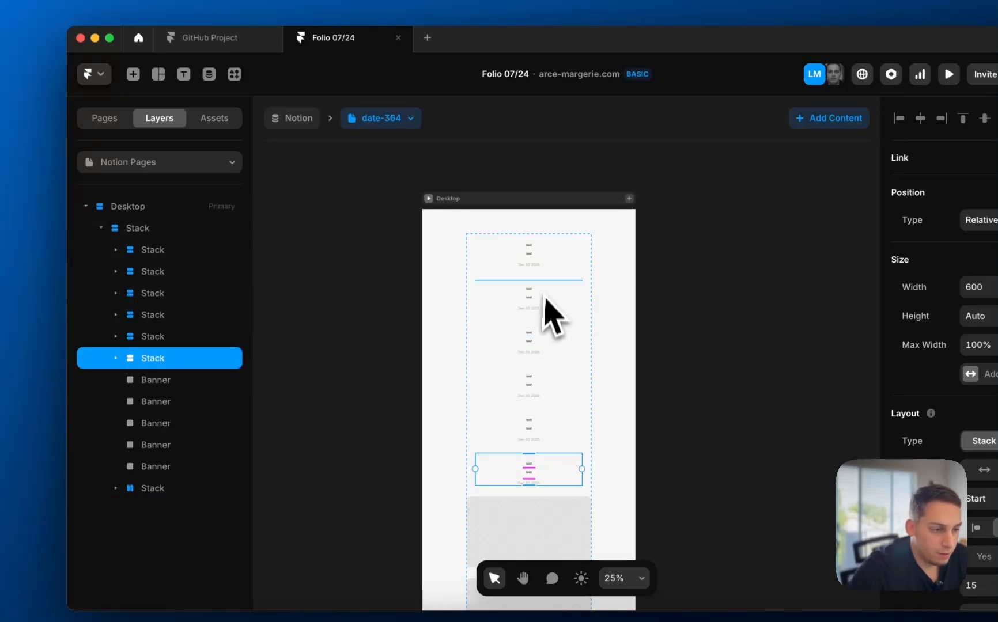
Move one header stack copy between the first and second banners.
{"action": "scroll", "coordinate": [544, 297], "scroll_direction": "up", "scroll_amount": 2}
{"action": "left_click", "coordinate": [158, 278]}
{"action": "scroll", "coordinate": [615, 347], "scroll_direction": "down", "scroll_amount": 4}
{"action": "scroll", "coordinate": [658, 351], "scroll_direction": "down", "scroll_amount": 3}
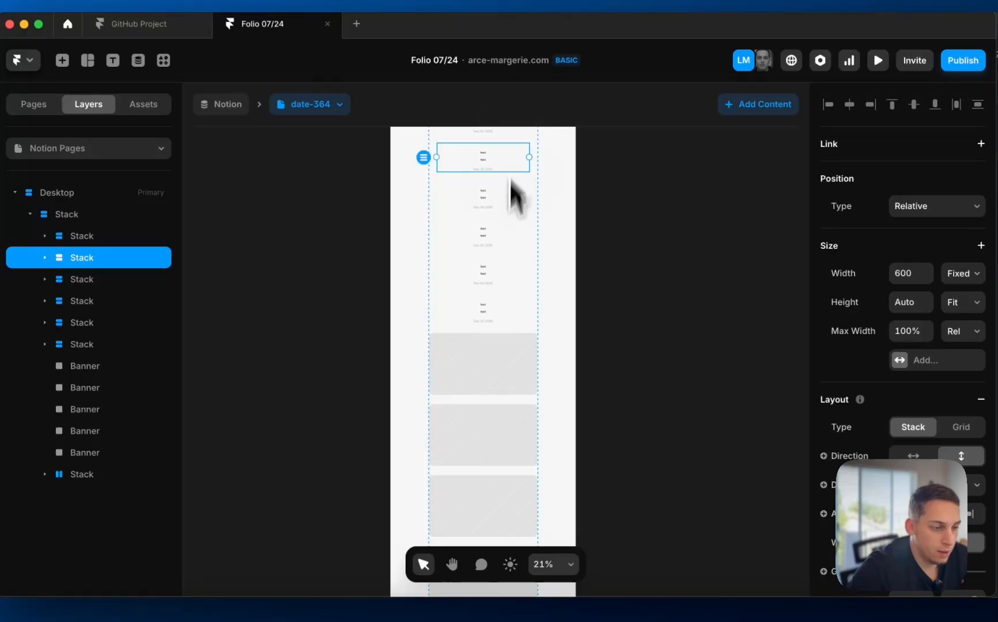
{"action": "left_click_drag", "start_coordinate": [510, 182], "coordinate": [506, 373]}
{"action": "scroll", "coordinate": [396, 339], "scroll_direction": "up", "scroll_amount": 5}
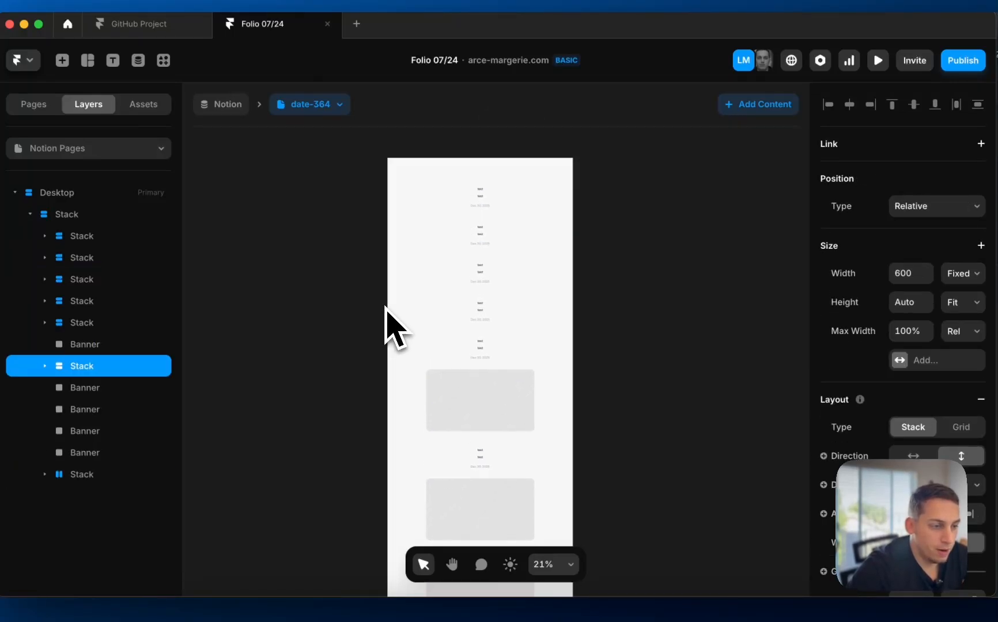
Move one header stack copy between the second and third banners and another between the third and fourth banners.
{"action": "left_click", "coordinate": [506, 296]}
{"action": "scroll", "coordinate": [507, 297], "scroll_direction": "down", "scroll_amount": 3}
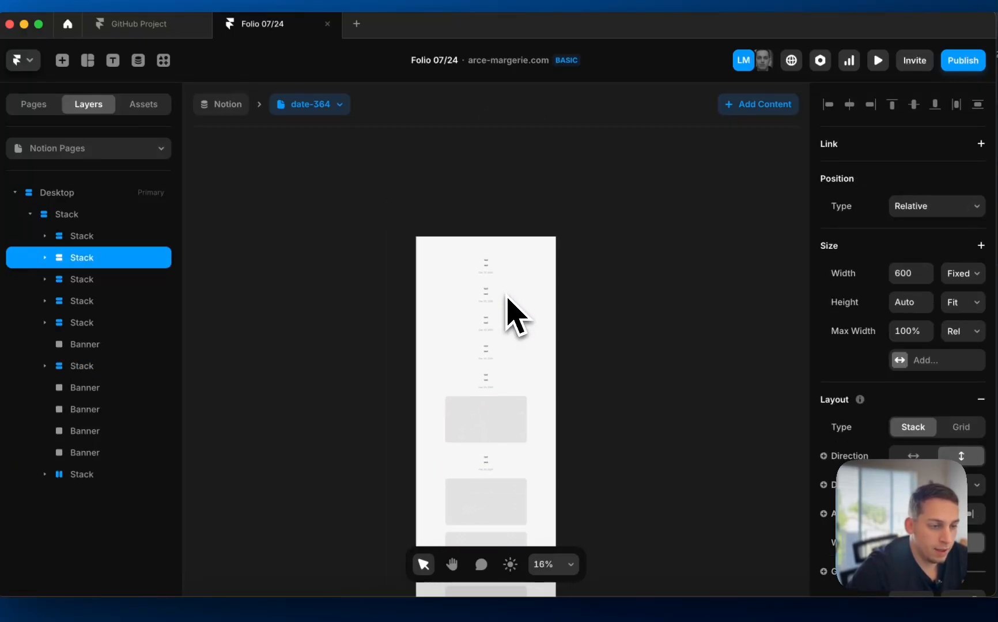
{"action": "left_click_drag", "start_coordinate": [508, 296], "coordinate": [502, 443]}
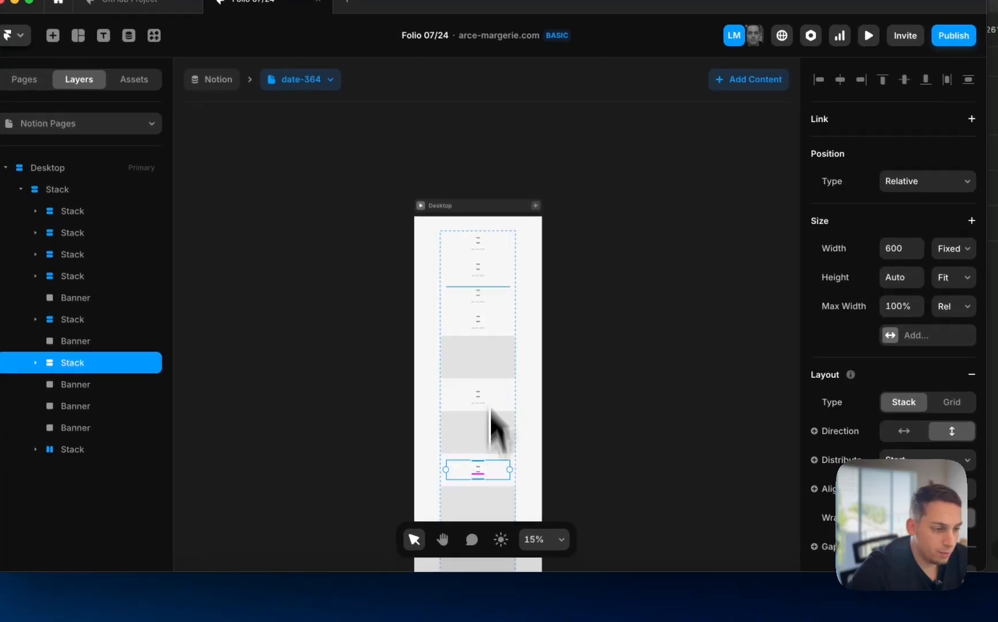
{"action": "left_click", "coordinate": [504, 303]}
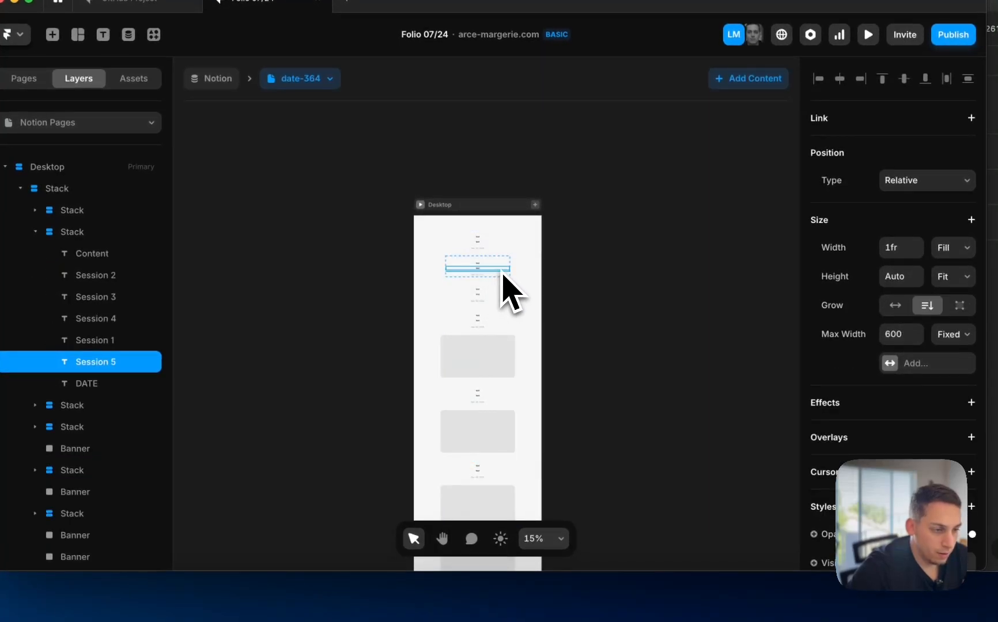
{"action": "key", "text": "Escape"}
{"action": "left_click_drag", "start_coordinate": [502, 273], "coordinate": [492, 516]}
Move one header stack copy between the fourth and fifth banners and another below the last banner.
{"action": "scroll", "coordinate": [492, 518], "scroll_direction": "down", "scroll_amount": 3}
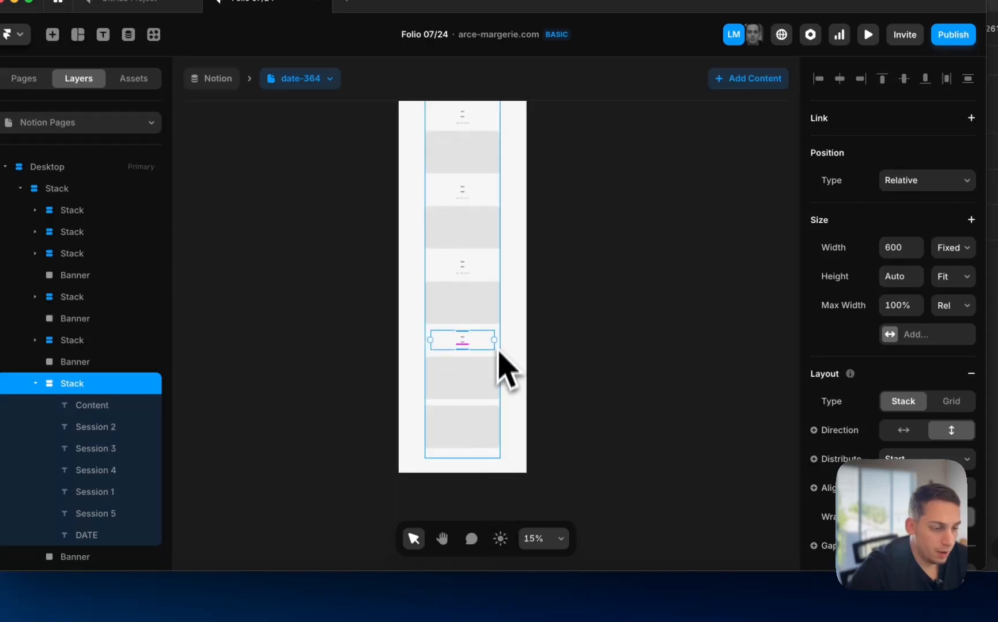
{"action": "scroll", "coordinate": [499, 346], "scroll_direction": "down", "scroll_amount": 3}
{"action": "left_click_drag", "start_coordinate": [483, 215], "coordinate": [478, 428]}
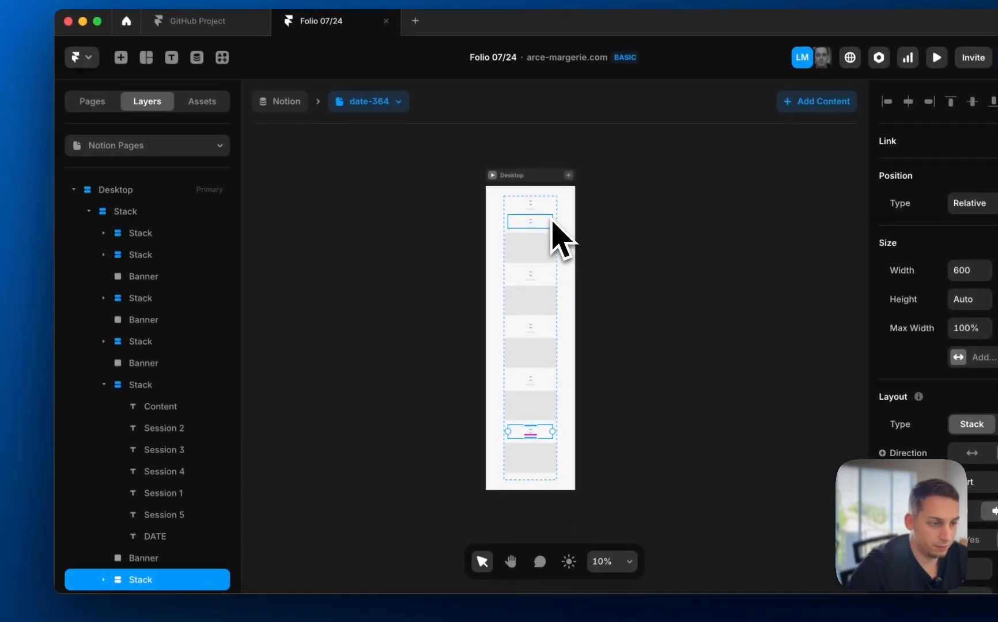
{"action": "left_click_drag", "start_coordinate": [525, 211], "coordinate": [522, 363]}
{"action": "left_click_drag", "start_coordinate": [547, 477], "coordinate": [557, 445]}
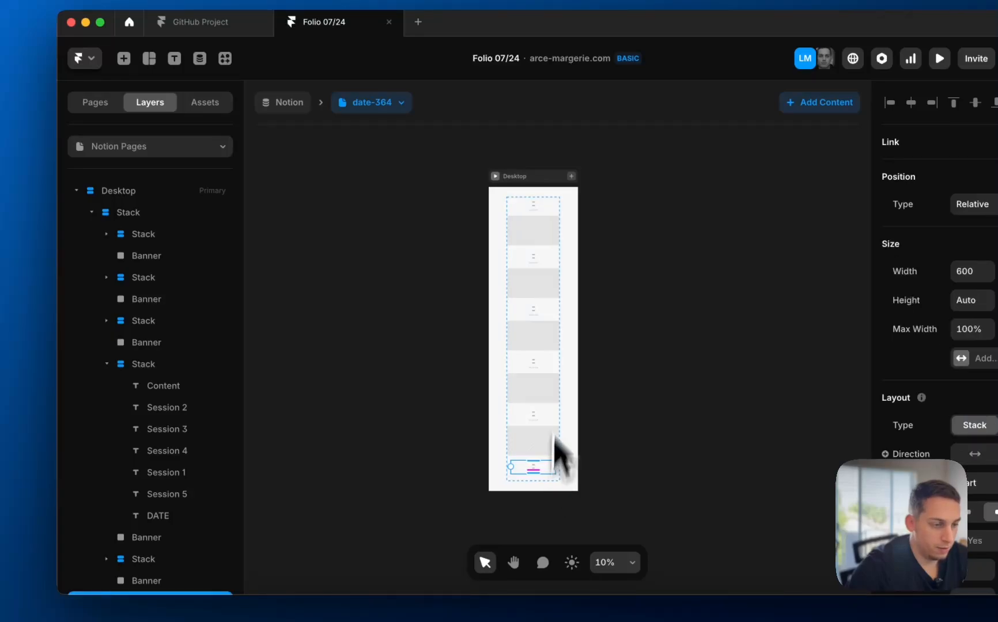
Deselect the header stacks on the canvas and collapse the expanded ones in the layer tree.
{"action": "scroll", "coordinate": [542, 205], "scroll_direction": "up", "scroll_amount": 5}
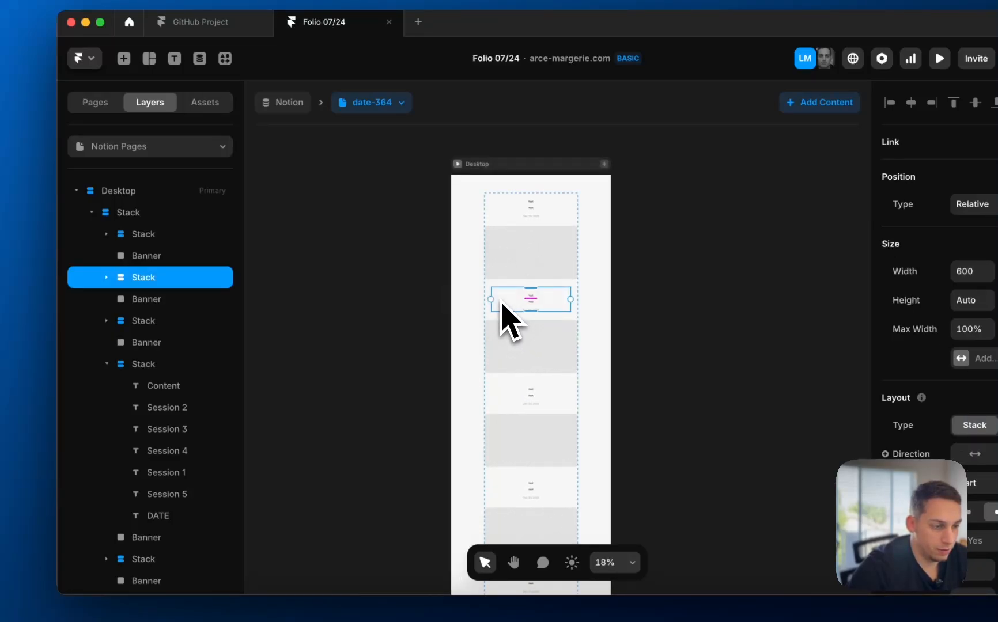
{"action": "left_click", "coordinate": [493, 395]}
{"action": "left_click", "coordinate": [439, 277]}
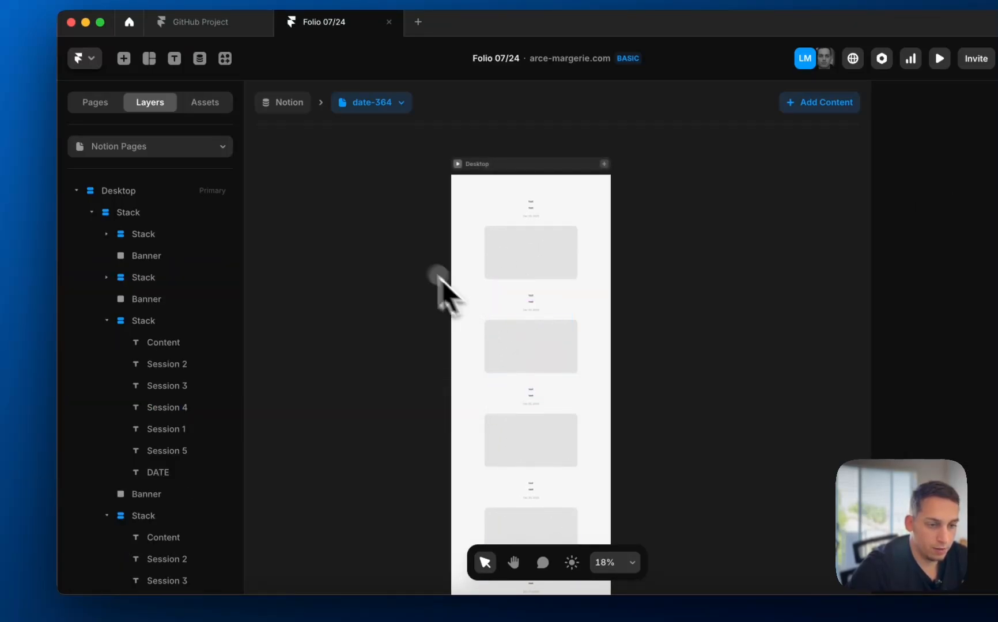
{"action": "left_click", "coordinate": [107, 320]}
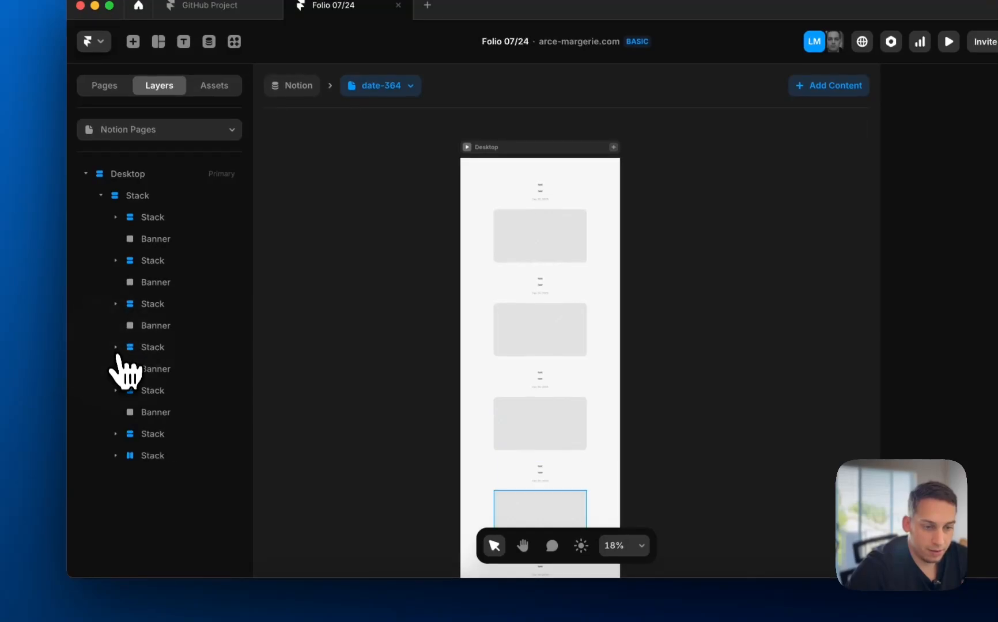
Set the width of the last two header stacks, fifth and sixth on the page, to Fill.
{"action": "scroll", "coordinate": [441, 407], "scroll_direction": "down", "scroll_amount": 5}
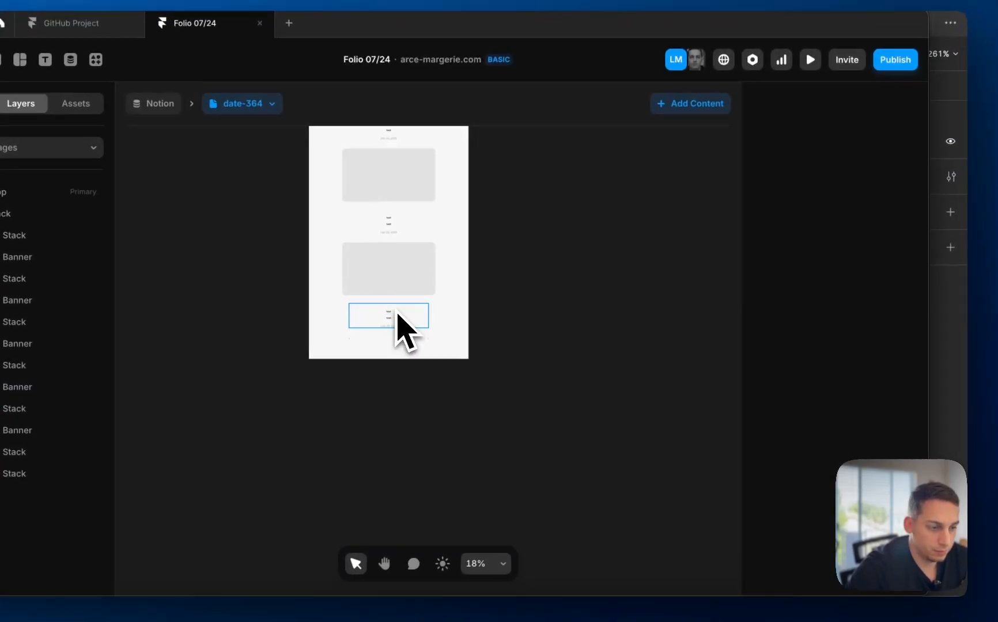
{"action": "left_click", "coordinate": [397, 314]}
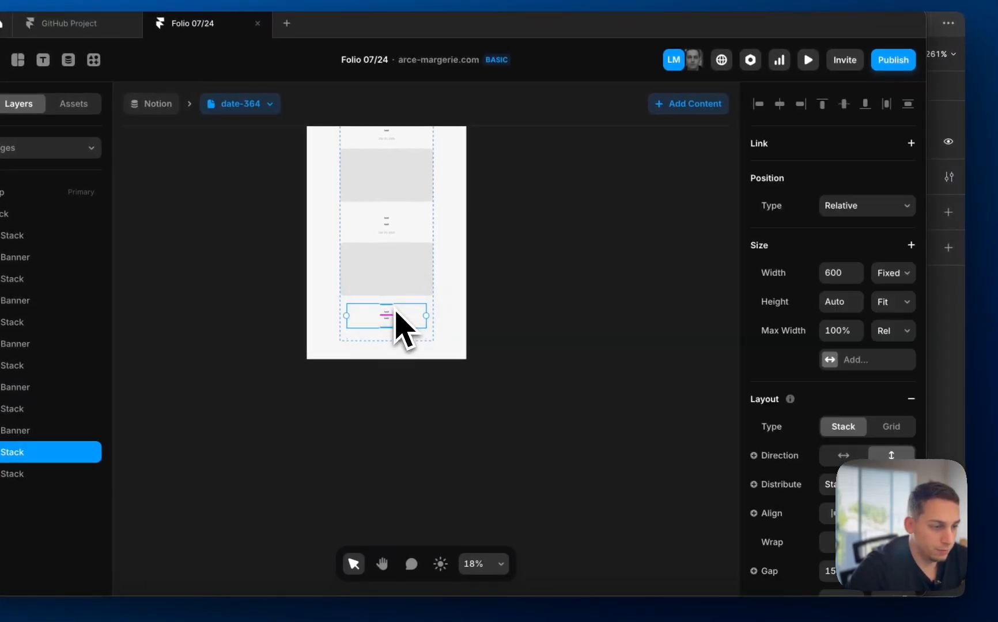
{"action": "left_click", "coordinate": [895, 273]}
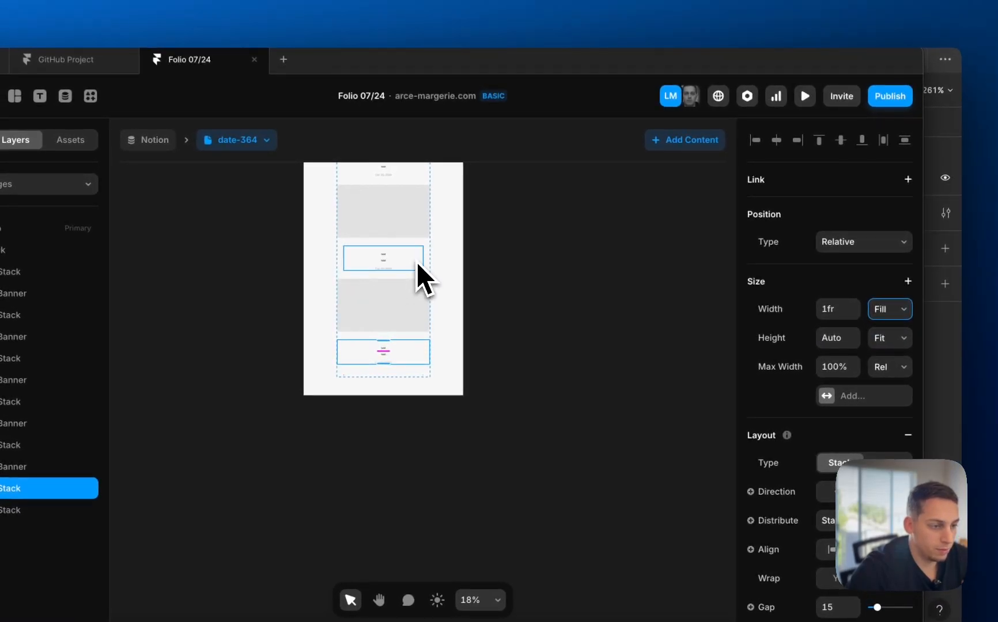
{"action": "left_click", "coordinate": [417, 262]}
{"action": "left_click", "coordinate": [887, 309]}
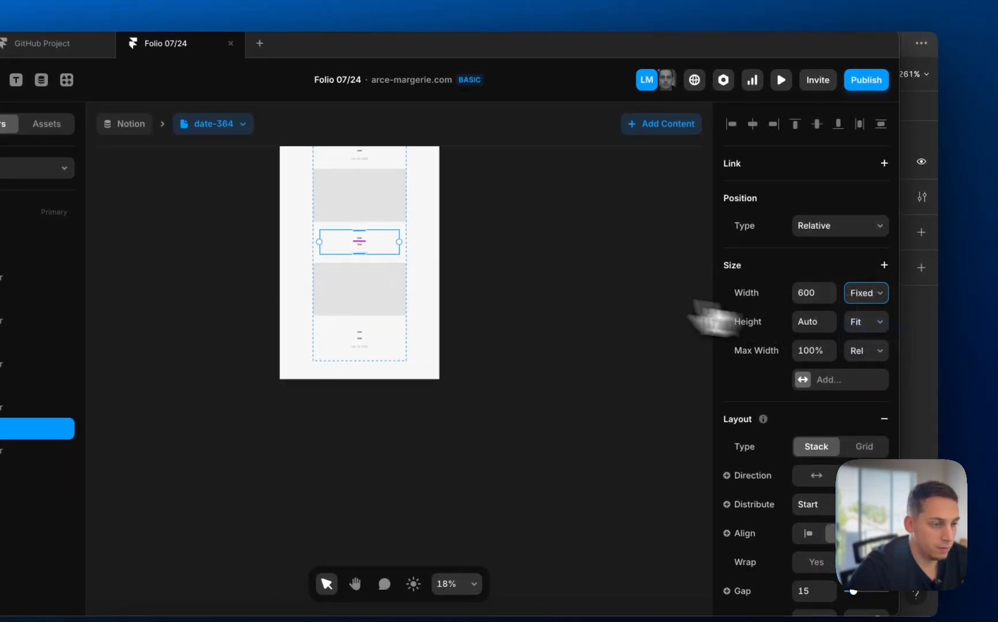
Set the width of the fourth and third header stacks on the page to Fill.
{"action": "left_click", "coordinate": [405, 265]}
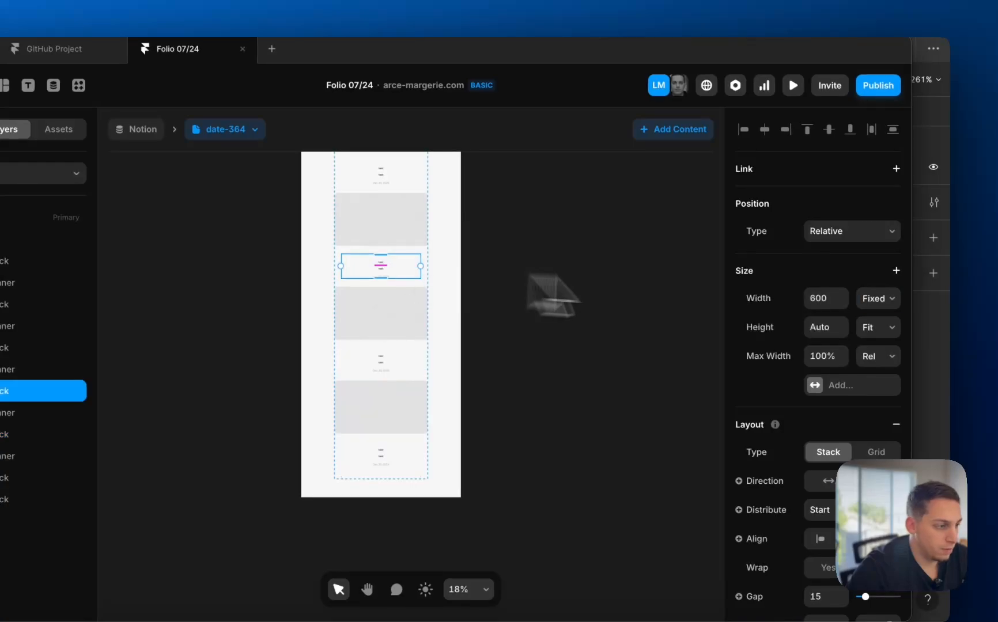
{"action": "left_click", "coordinate": [877, 297]}
{"action": "left_click", "coordinate": [884, 333]}
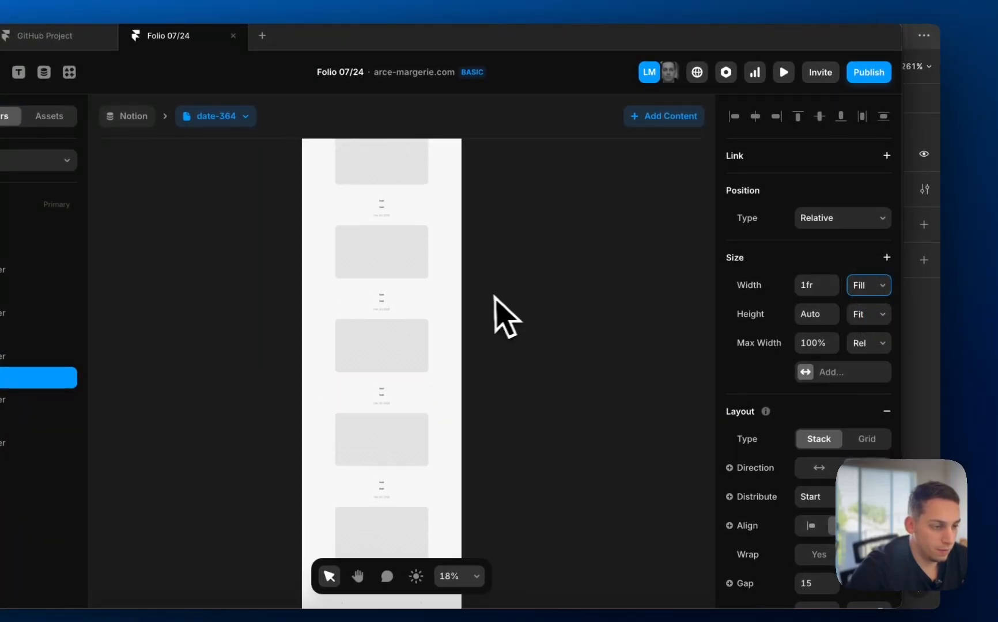
{"action": "left_click", "coordinate": [421, 300]}
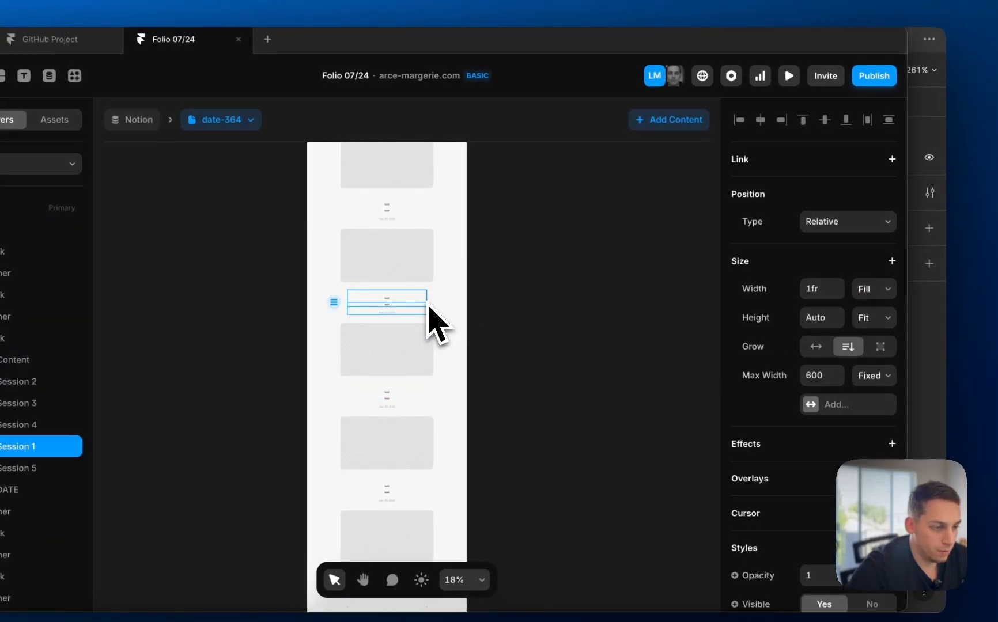
{"action": "left_click", "coordinate": [426, 306]}
{"action": "left_click", "coordinate": [872, 289]}
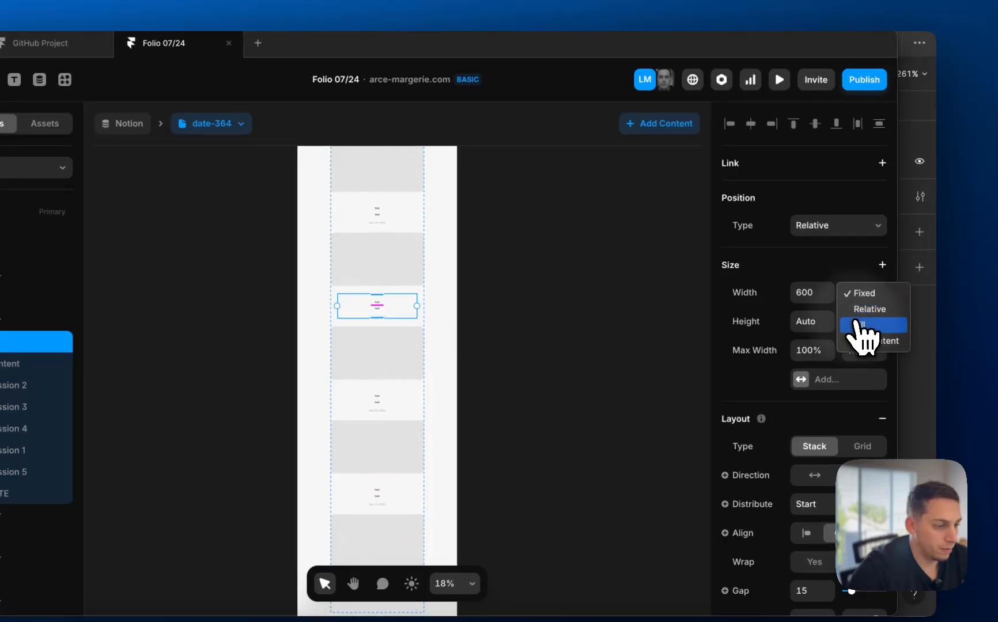
{"action": "left_click", "coordinate": [861, 326]}
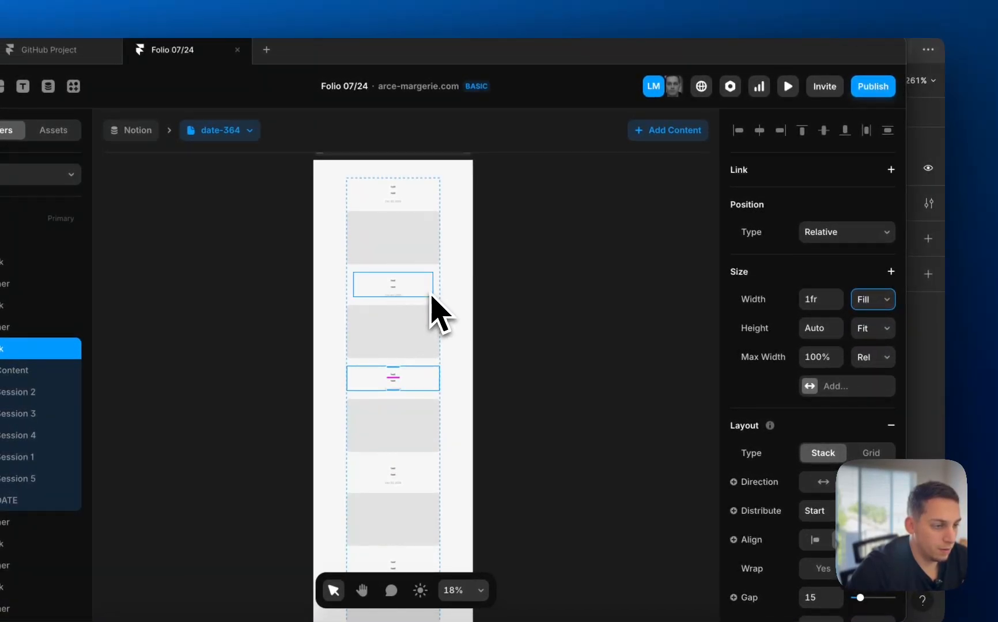
Set the width of the second and first header stacks to Fill and deselect them.
{"action": "key", "text": "ctrl+z"}
{"action": "left_click", "coordinate": [872, 300]}
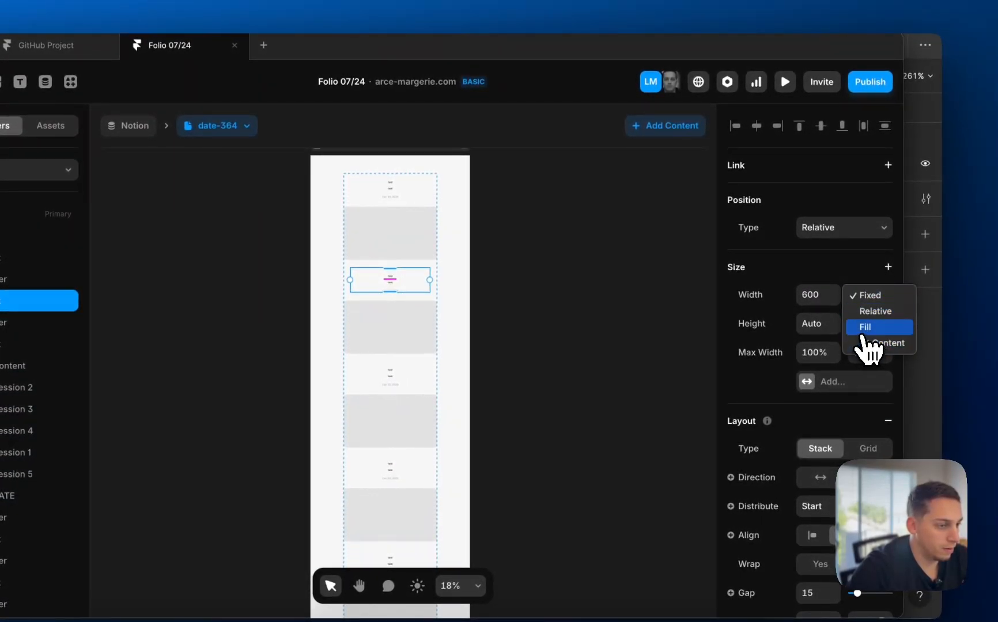
{"action": "scroll", "coordinate": [514, 262], "scroll_direction": "up", "scroll_amount": 1}
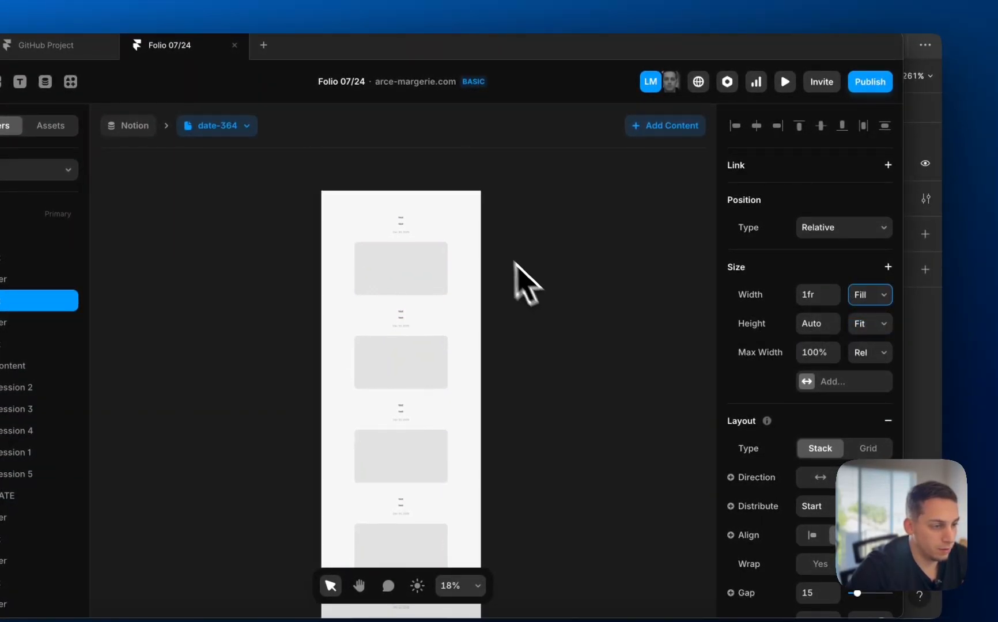
{"action": "left_click", "coordinate": [437, 231]}
{"action": "left_click", "coordinate": [438, 231]}
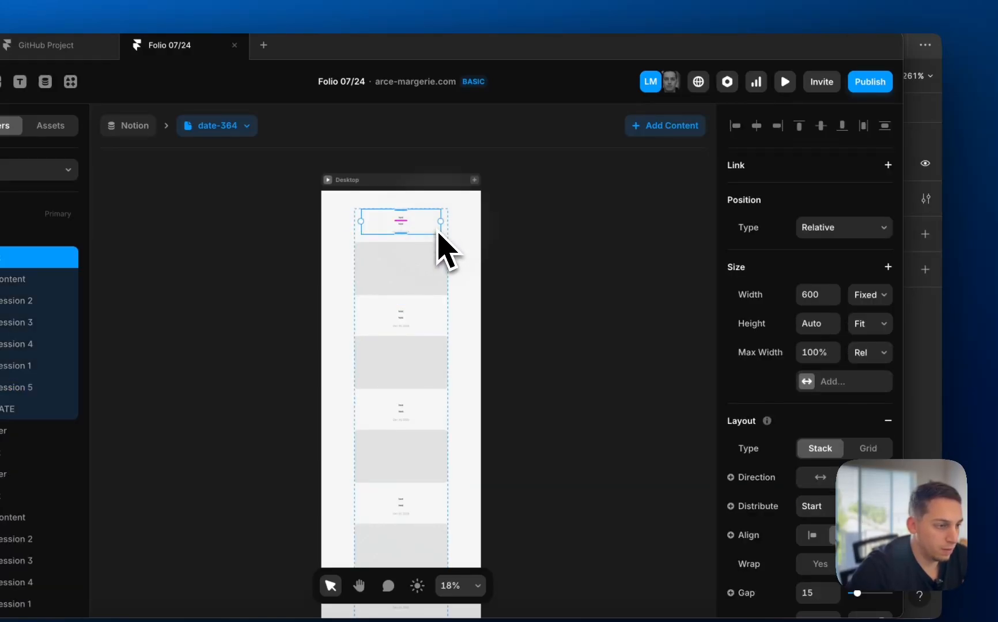
{"action": "left_click", "coordinate": [870, 295]}
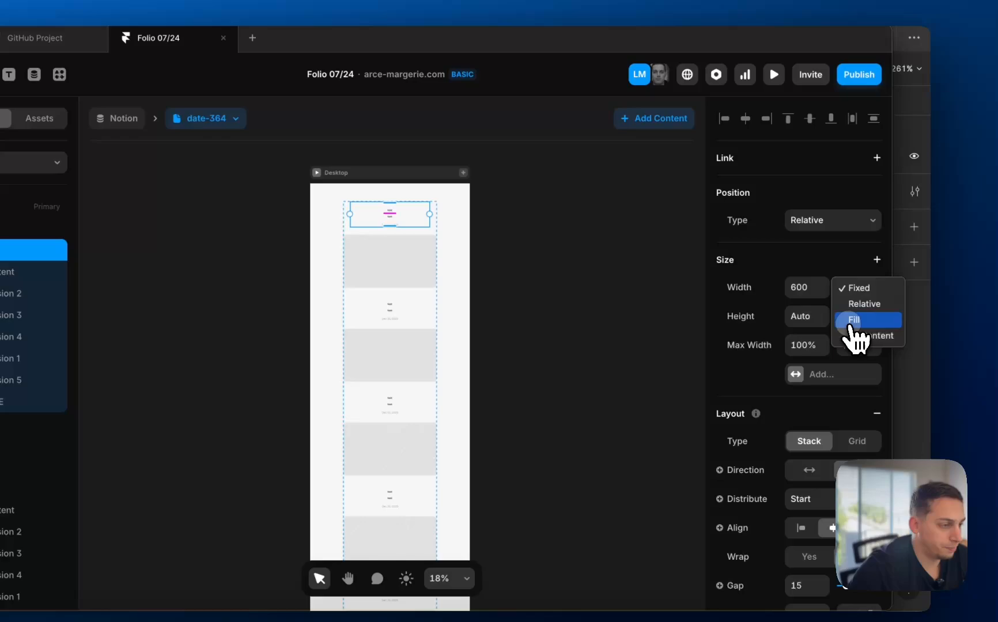
{"action": "left_click", "coordinate": [849, 324]}
{"action": "left_click", "coordinate": [600, 281]}
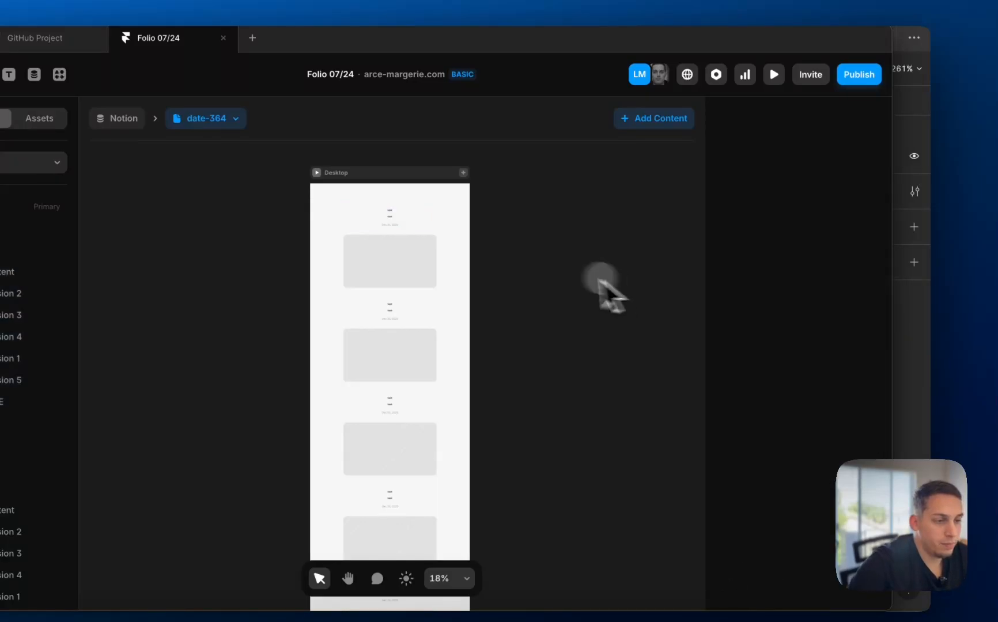
Delete the Content and all five Session texts from the first stack, keeping only the DATE text.
{"action": "scroll", "coordinate": [365, 213], "scroll_direction": "up", "scroll_amount": 5}
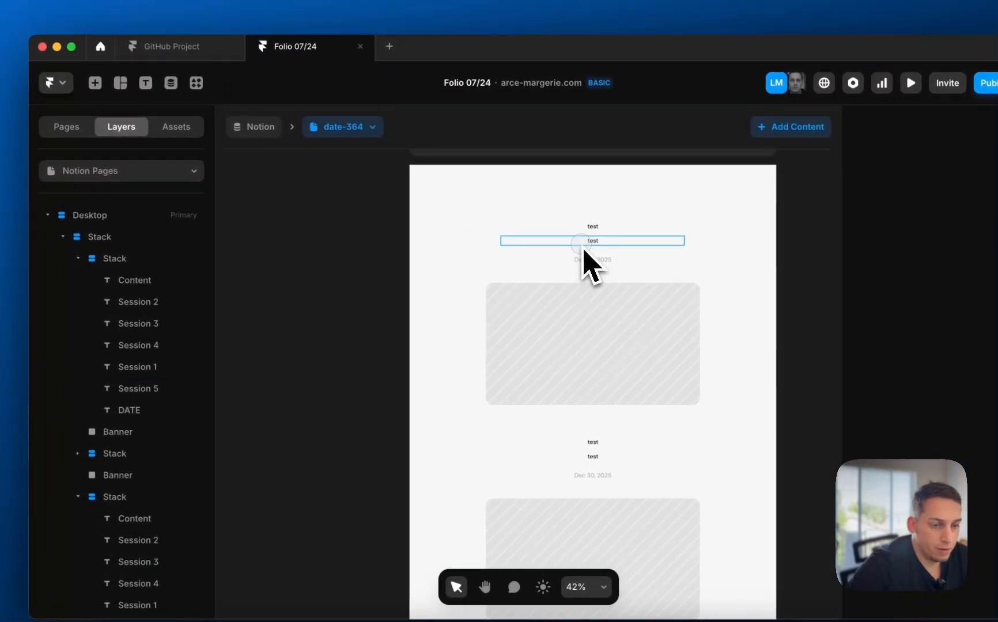
{"action": "left_click", "coordinate": [581, 245]}
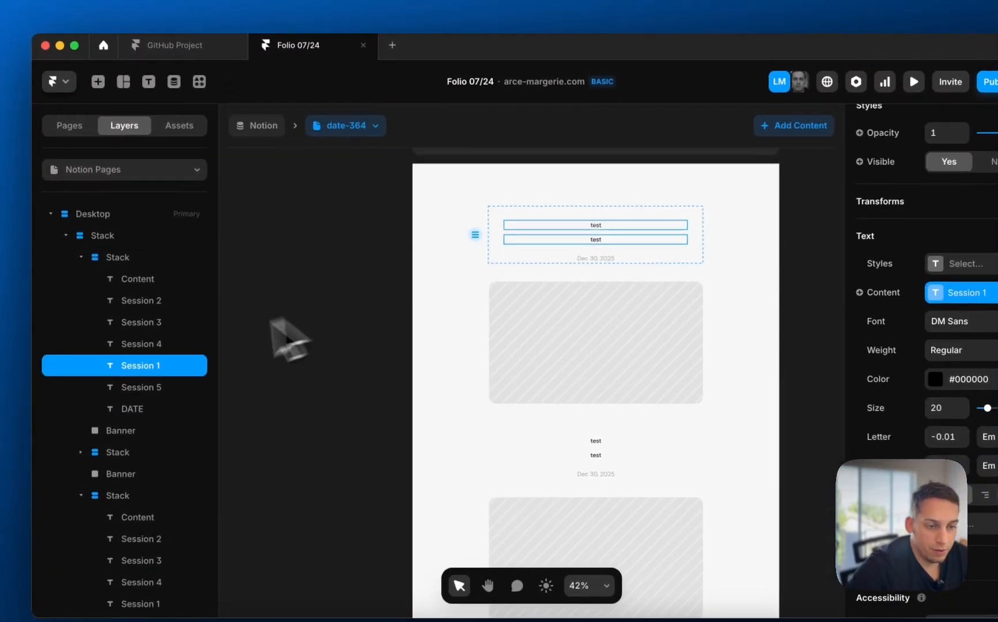
{"action": "left_click", "coordinate": [138, 389]}
{"action": "left_click", "coordinate": [149, 302], "text": "shift"}
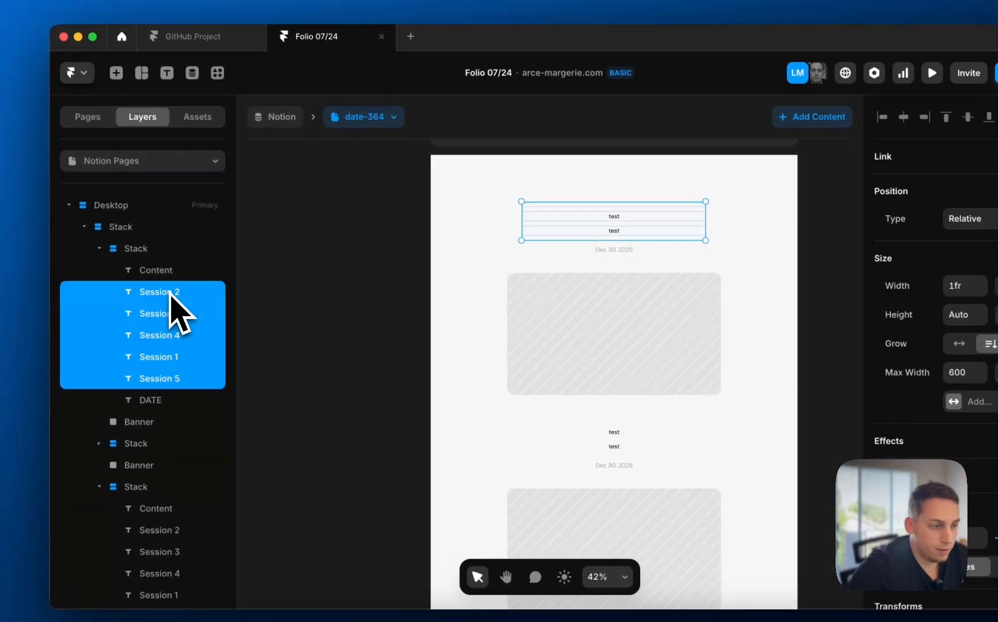
{"action": "key", "text": "BackSpace"}
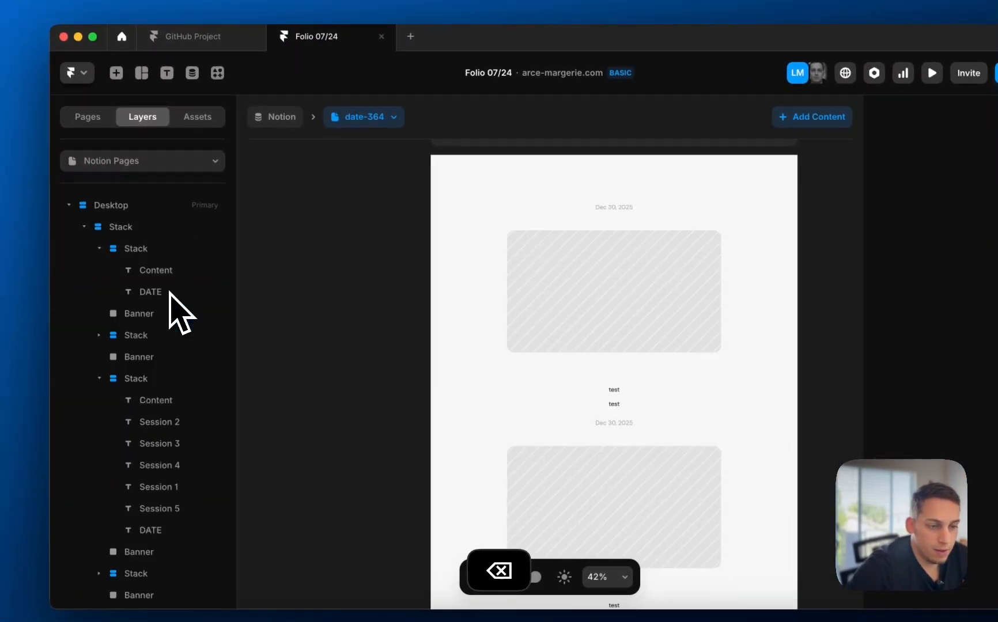
{"action": "left_click", "coordinate": [164, 271]}
{"action": "key", "text": "BackSpace"}
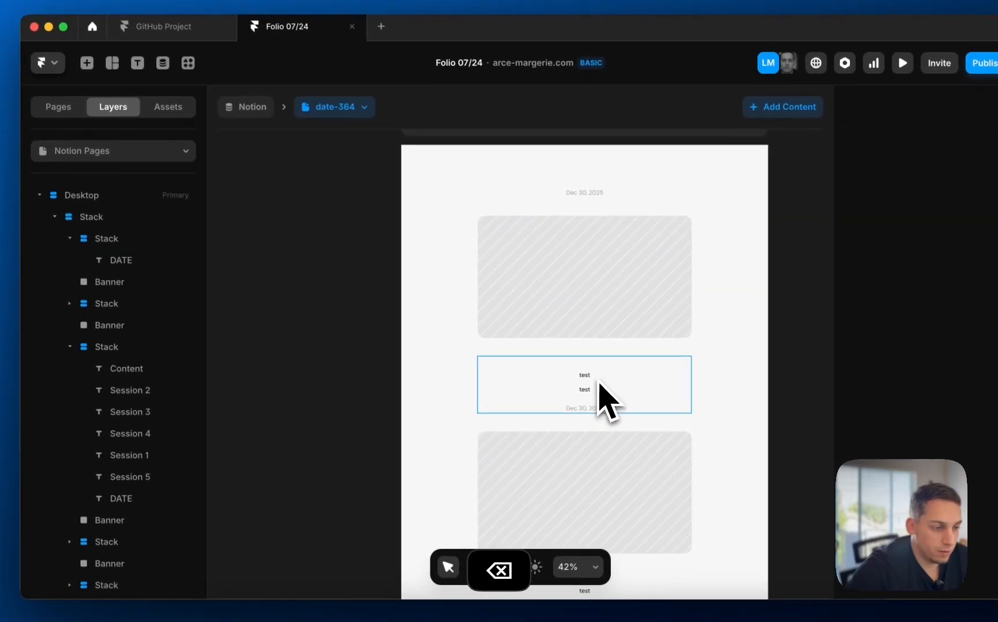
Remove the DATE, Content and Session 2 to 5 texts from the second stack, keeping only Session 1.
{"action": "left_click", "coordinate": [602, 416]}
{"action": "key", "text": "BackSpace"}
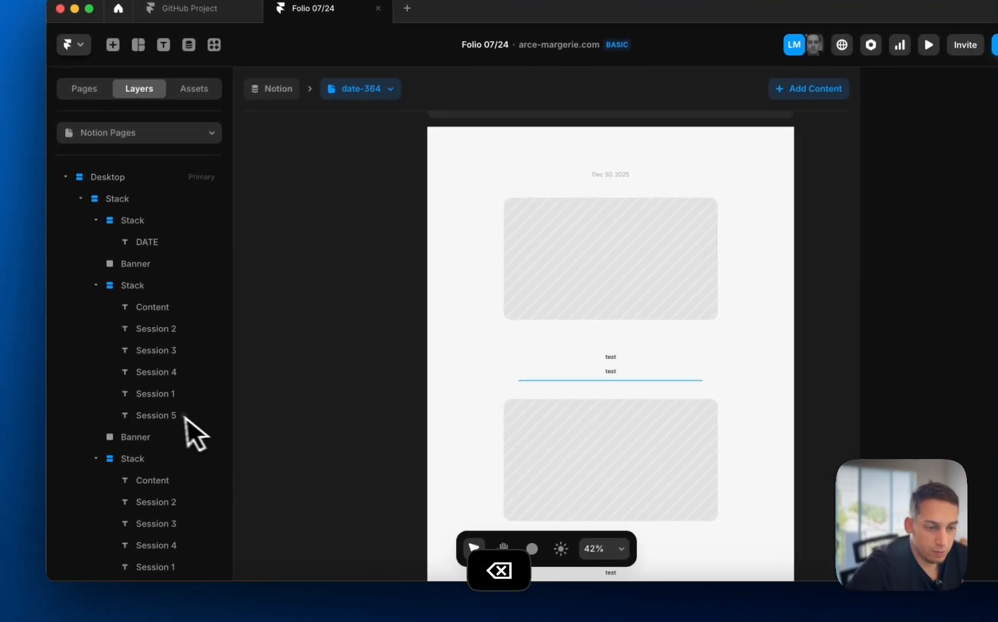
{"action": "left_click", "coordinate": [144, 433]}
{"action": "key", "text": "BackSpace"}
{"action": "left_click", "coordinate": [128, 388]}
{"action": "left_click", "coordinate": [165, 302], "text": "shift"}
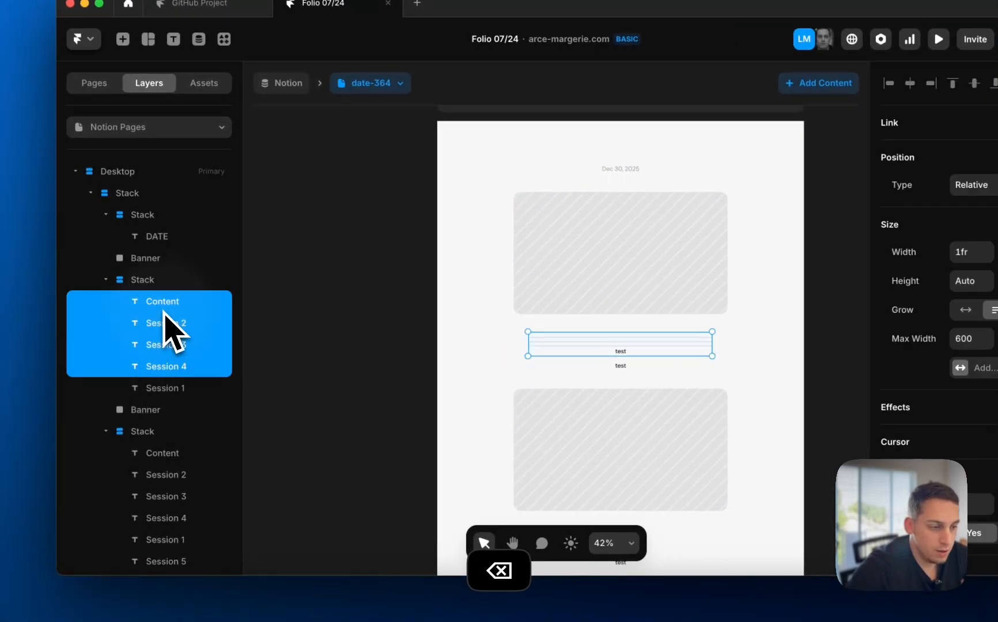
{"action": "key", "text": "BackSpace"}
Strip the third stack down to the Session 2 text by deleting its date, content and other session texts.
{"action": "scroll", "coordinate": [619, 441], "scroll_direction": "down", "scroll_amount": 3}
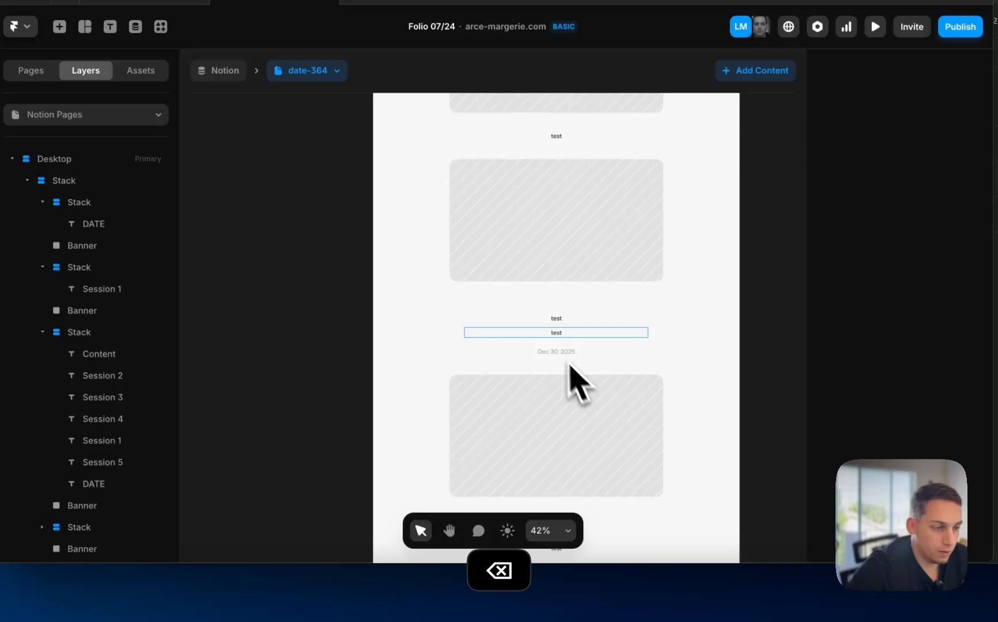
{"action": "left_click", "coordinate": [558, 353]}
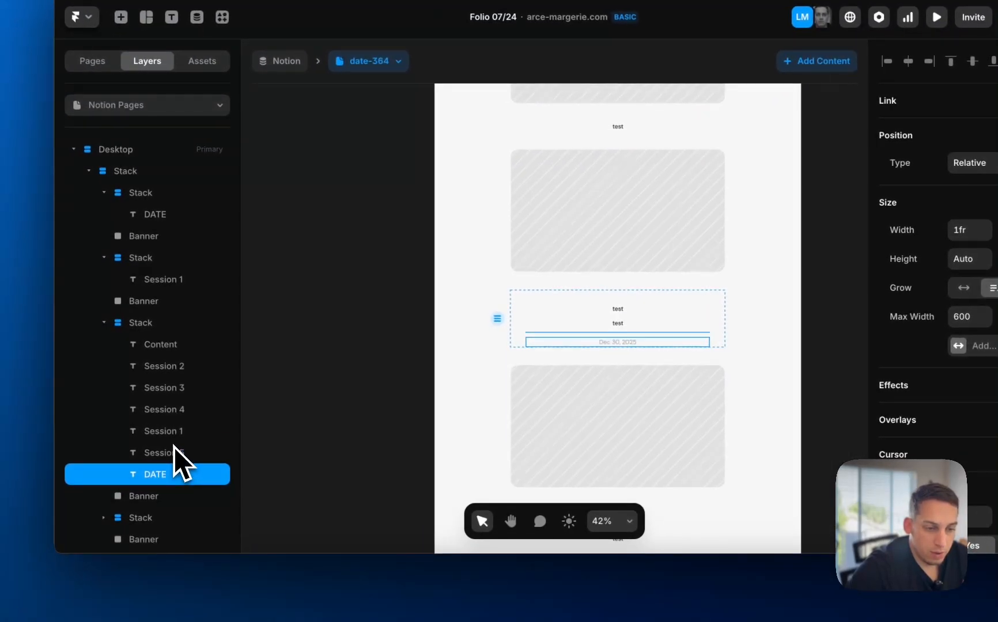
{"action": "left_click", "coordinate": [174, 452], "text": "shift"}
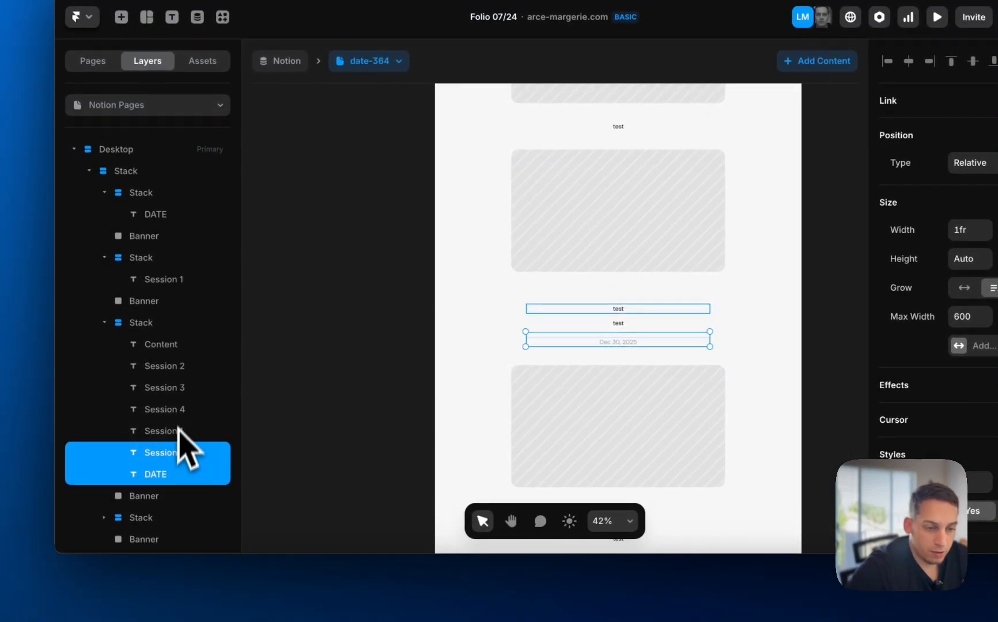
{"action": "key", "text": "BackSpace"}
{"action": "left_click", "coordinate": [166, 408]}
{"action": "key", "text": "BackSpace"}
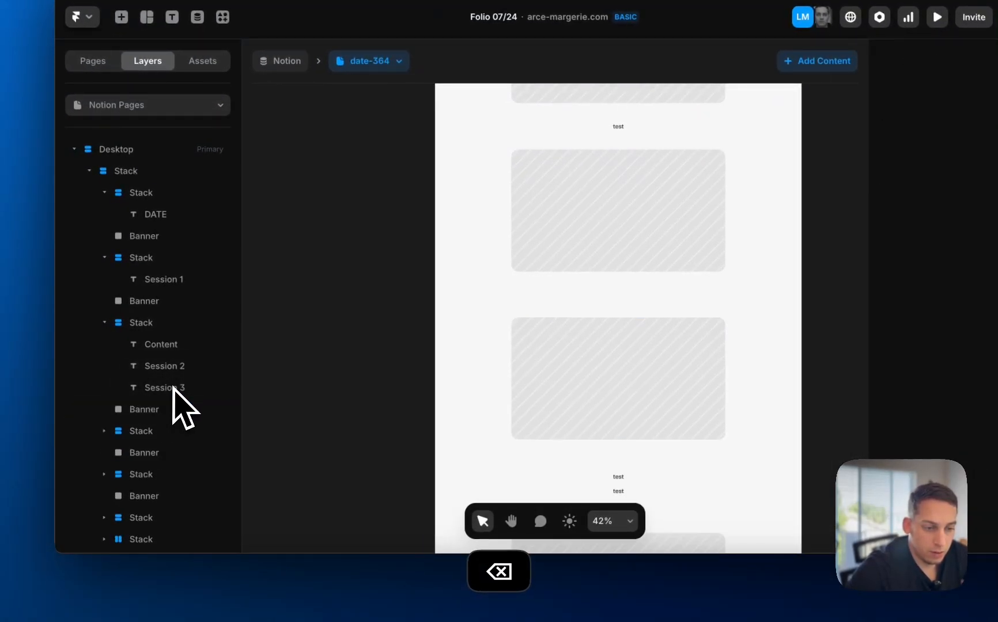
{"action": "left_click", "coordinate": [156, 387]}
{"action": "key", "text": "BackSpace"}
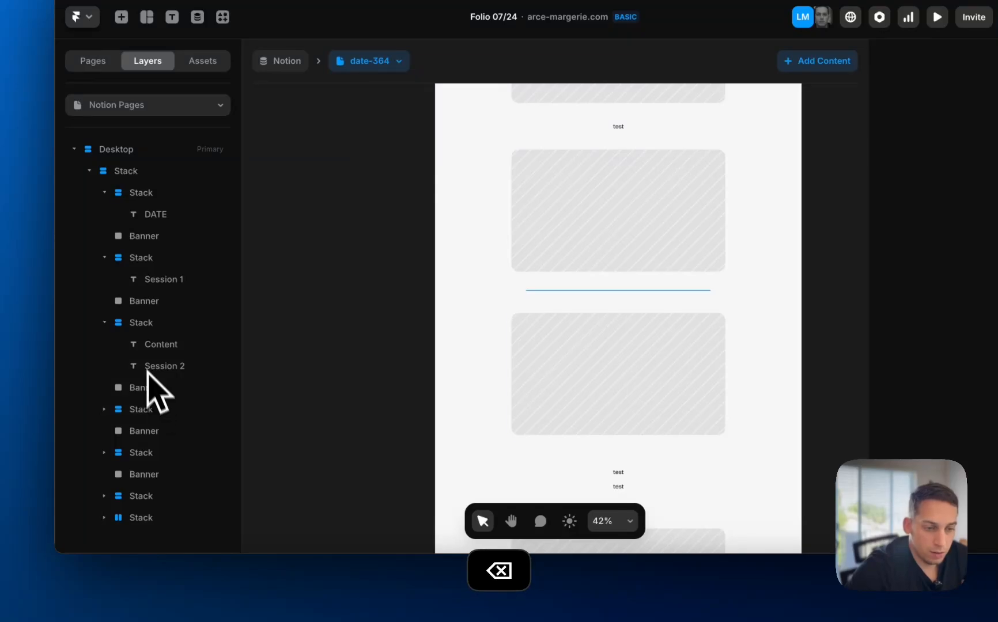
Expand the fourth stack and delete every text in it except Session 3.
{"action": "left_click", "coordinate": [587, 491]}
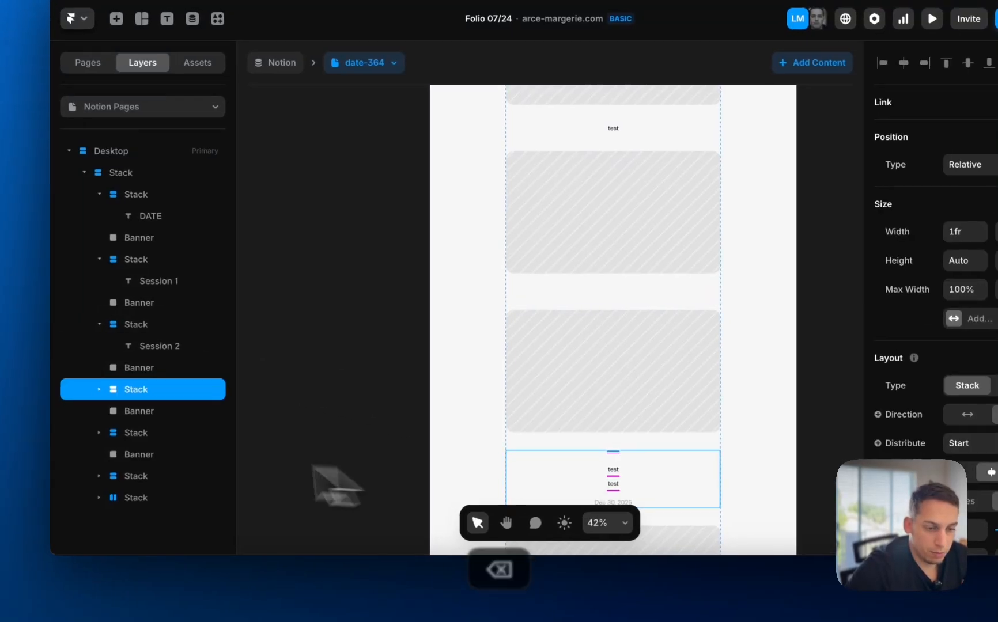
{"action": "left_click", "coordinate": [99, 390]}
{"action": "scroll", "coordinate": [147, 427], "scroll_direction": "down", "scroll_amount": 3}
{"action": "left_click", "coordinate": [158, 317]}
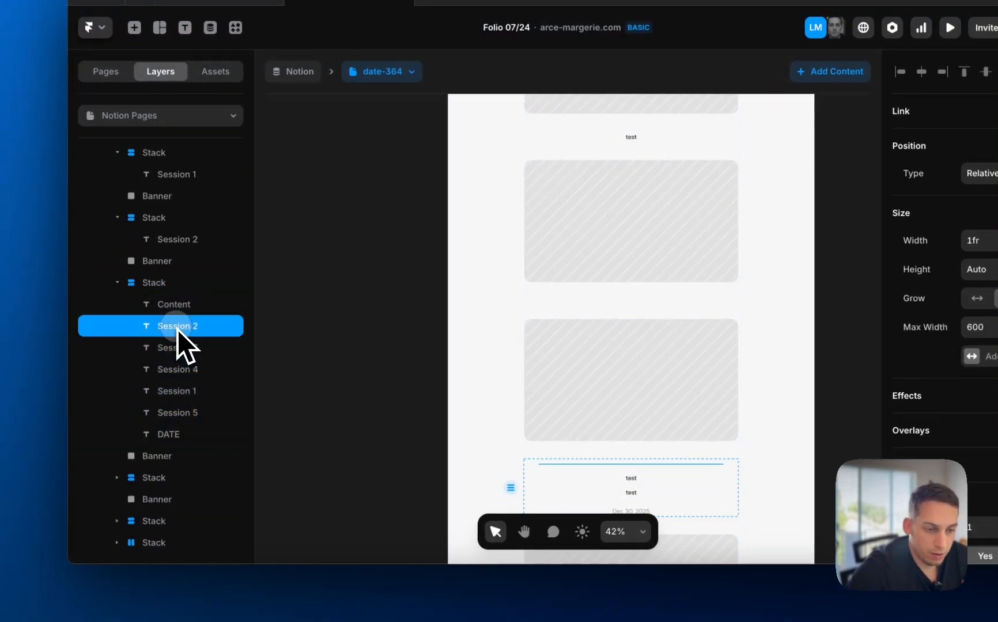
{"action": "key", "text": "BackSpace"}
{"action": "left_click", "coordinate": [184, 369]}
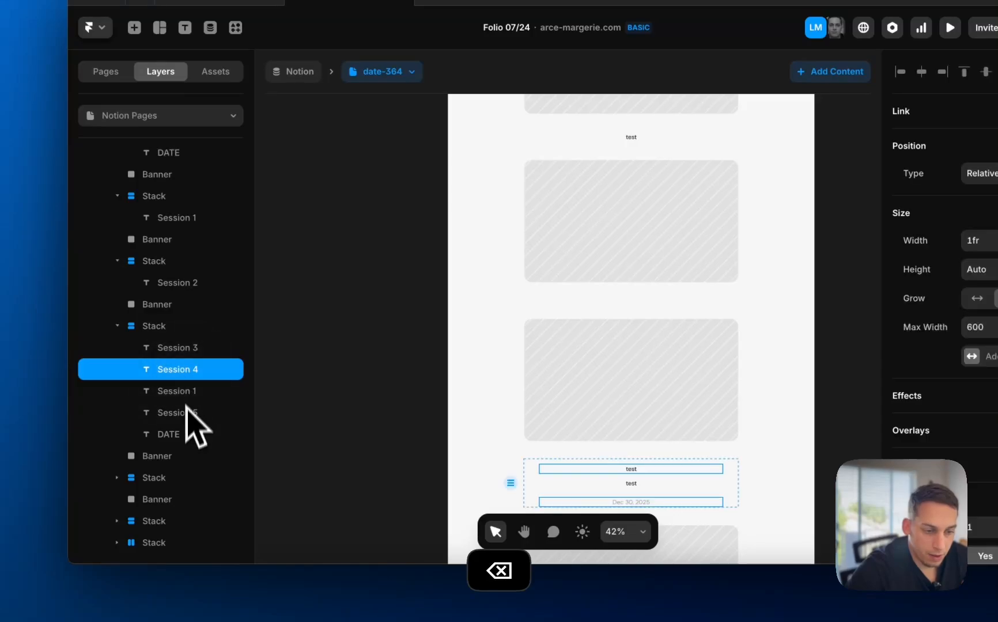
{"action": "left_click", "coordinate": [187, 435], "text": "shift"}
{"action": "key", "text": "BackSpace"}
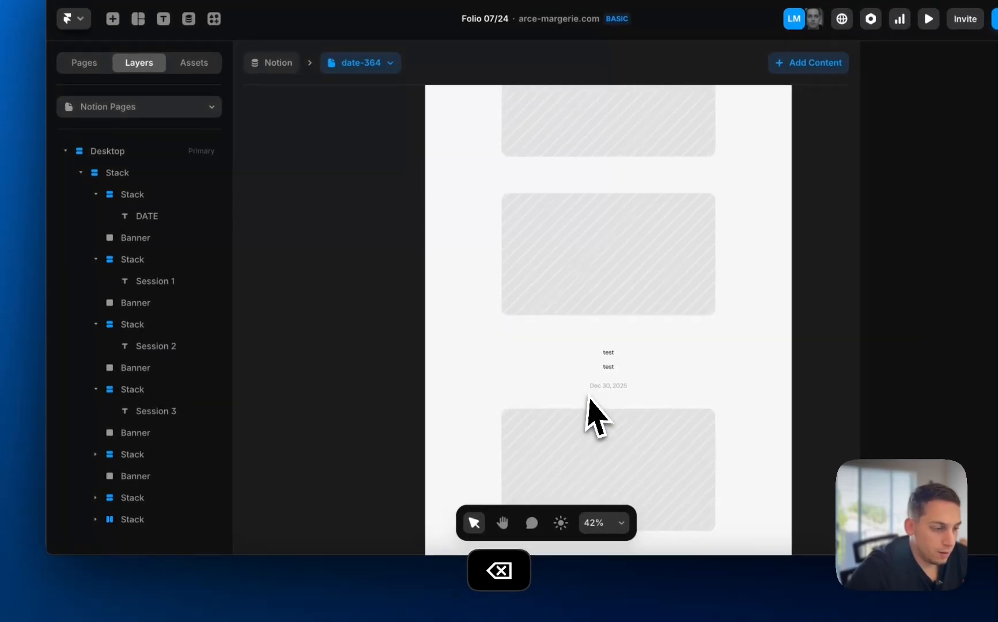
Expand the fifth stack and delete every text in it except Session 4.
{"action": "left_click", "coordinate": [592, 354]}
{"action": "left_click", "coordinate": [95, 454]}
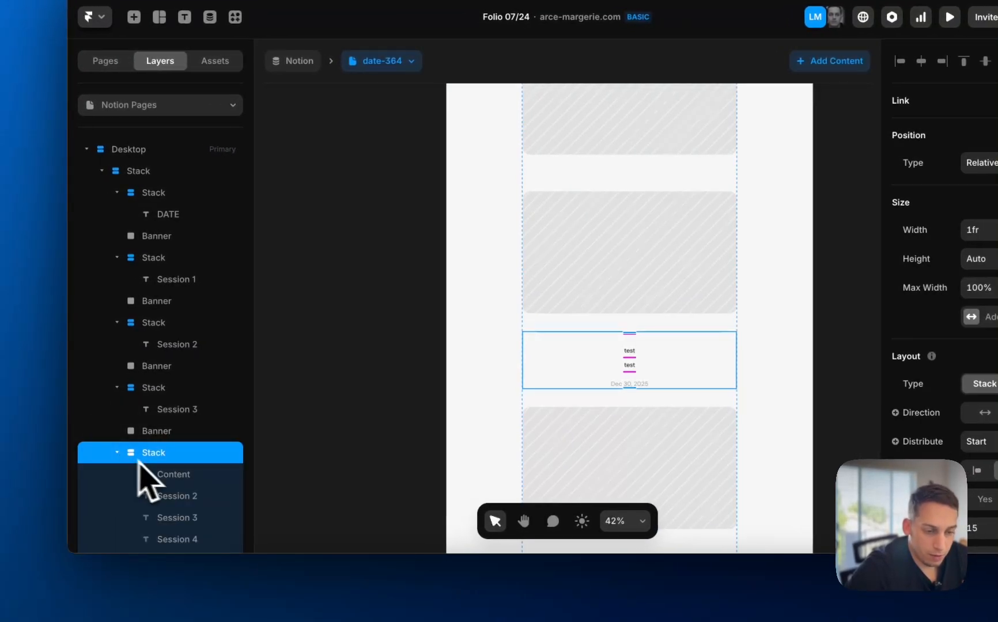
{"action": "scroll", "coordinate": [144, 470], "scroll_direction": "down", "scroll_amount": 3}
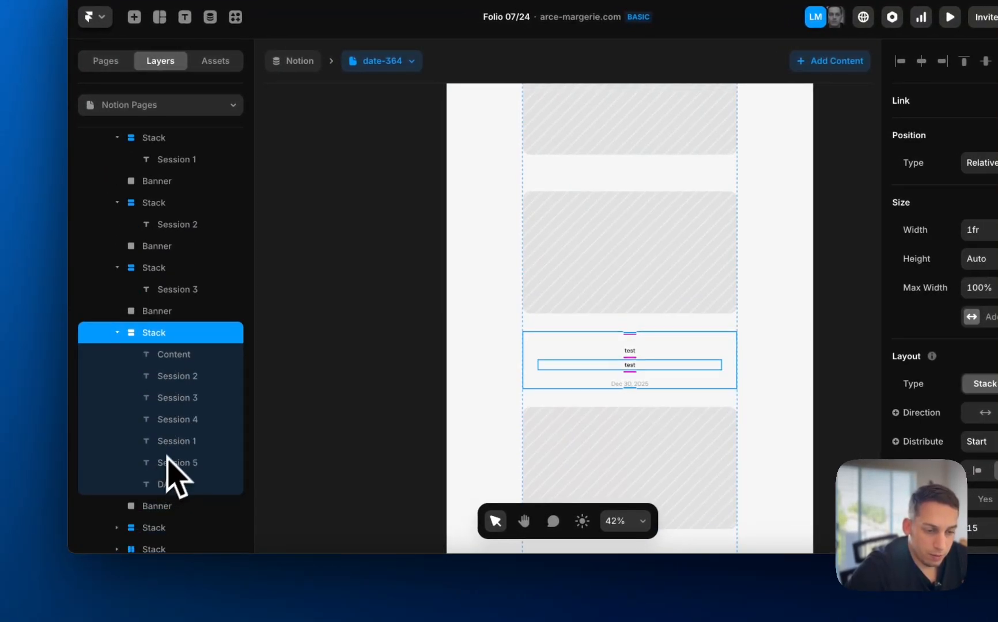
{"action": "left_click", "coordinate": [163, 440]}
{"action": "left_click", "coordinate": [163, 483], "text": "shift"}
{"action": "key", "text": "BackSpace"}
{"action": "left_click", "coordinate": [167, 447]}
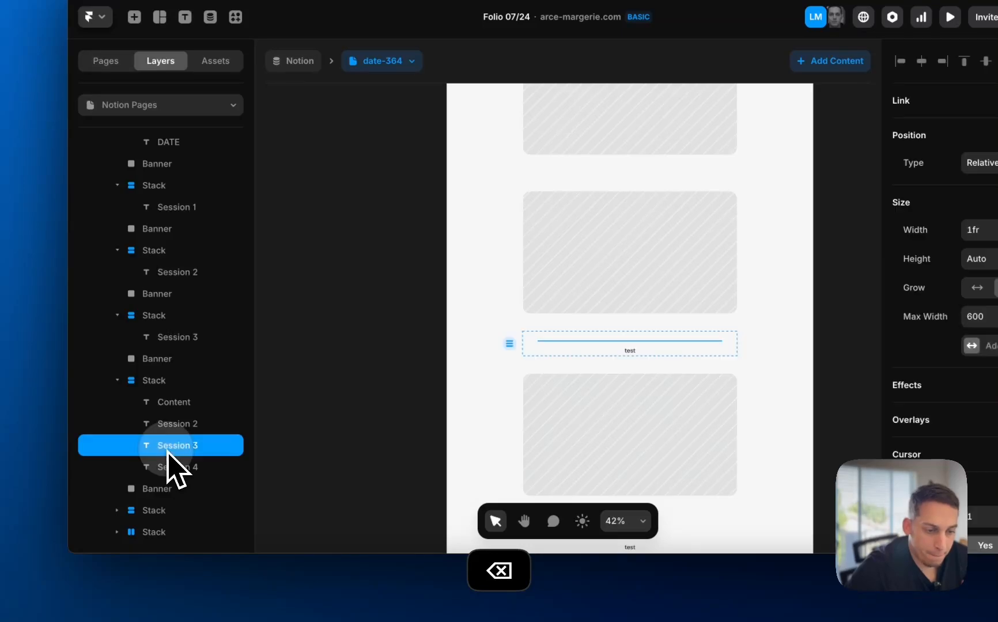
{"action": "key", "text": "BackSpace"}
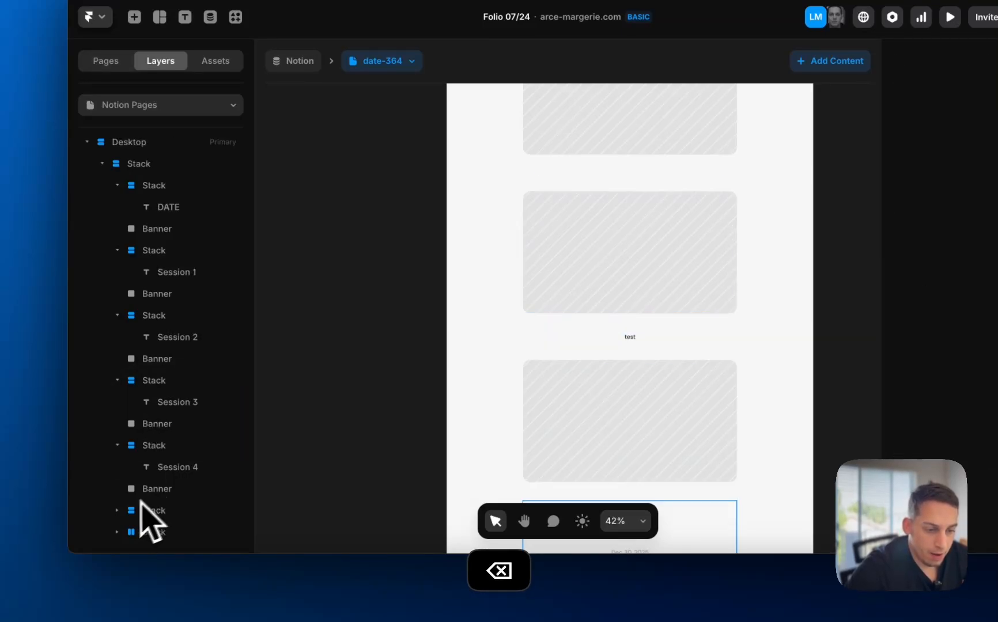
Delete every text except Session 5 from the sixth stack, below the last banner.
{"action": "scroll", "coordinate": [118, 524], "scroll_direction": "down", "scroll_amount": 3}
{"action": "scroll", "coordinate": [613, 439], "scroll_direction": "down", "scroll_amount": 5}
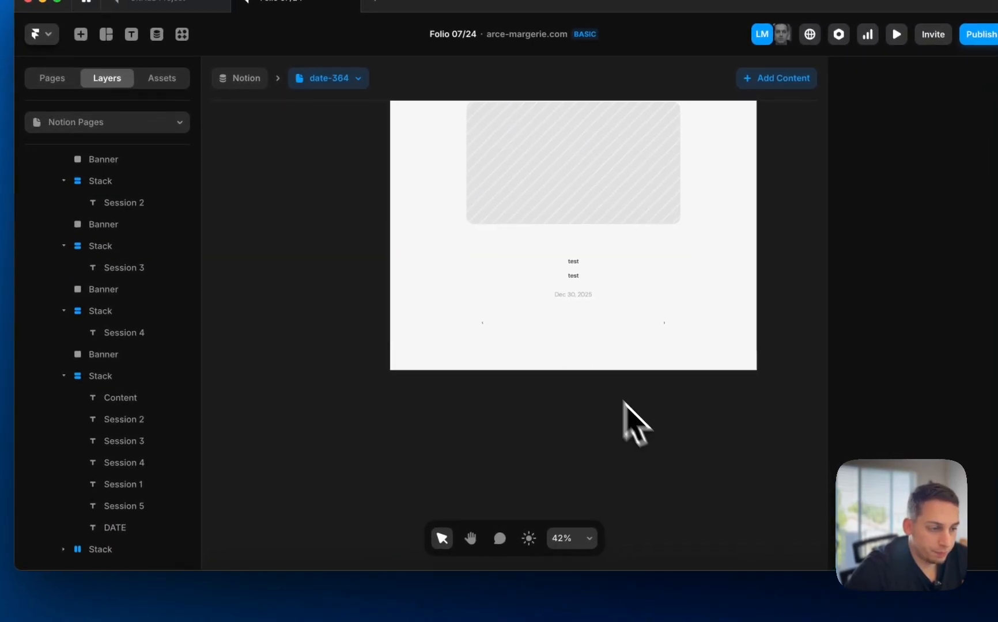
{"action": "left_click", "coordinate": [128, 522]}
{"action": "key", "text": "BackSpace"}
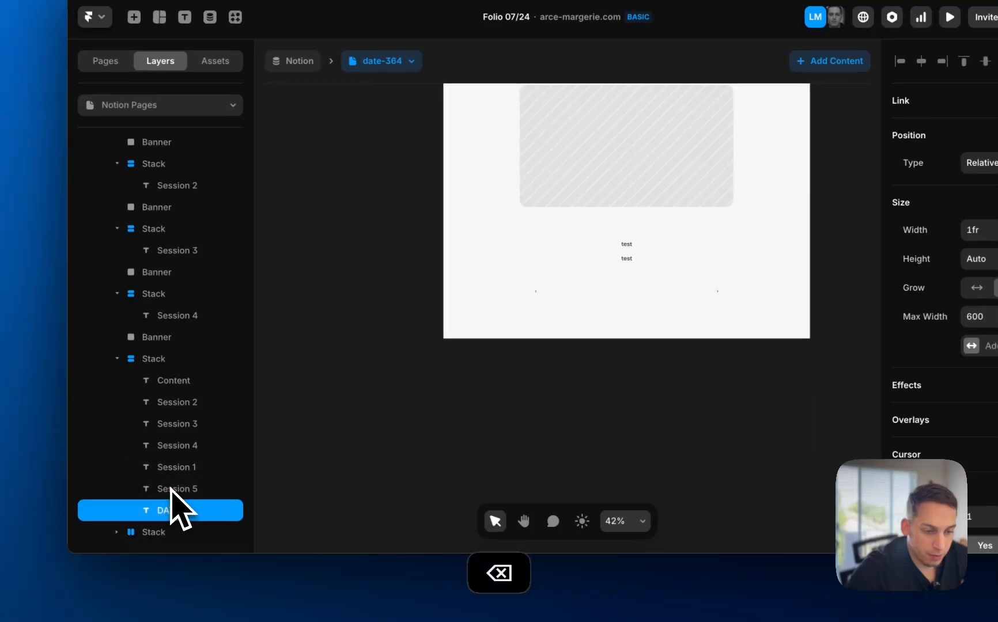
{"action": "left_click", "coordinate": [172, 489]}
{"action": "left_click", "coordinate": [176, 403], "text": "shift"}
{"action": "key", "text": "BackSpace"}
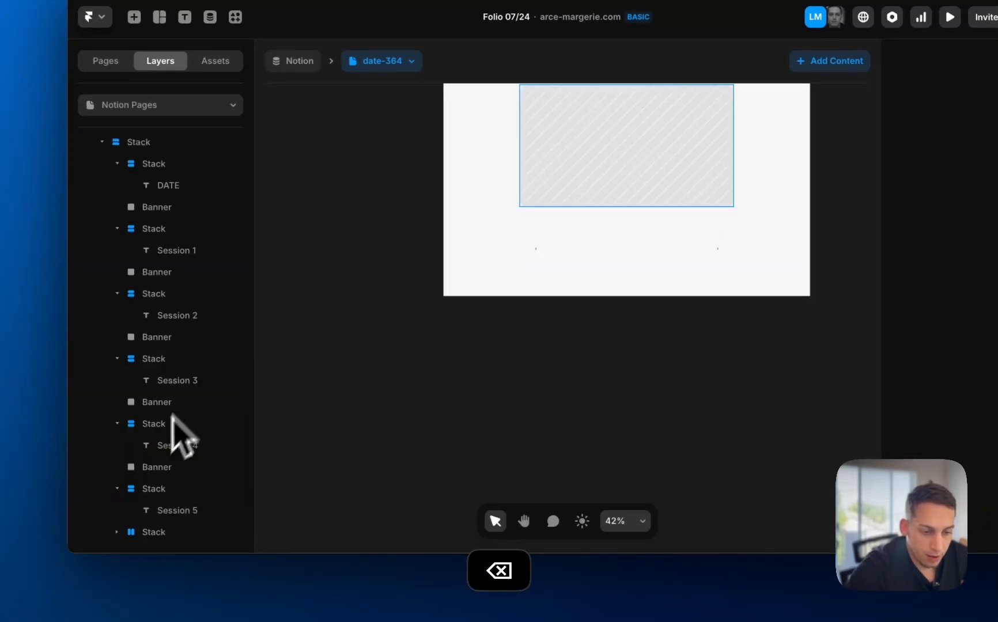
Expand the navigation stack at the page's end and inspect its Previous, Spacer and Next layers.
{"action": "left_click", "coordinate": [117, 532]}
{"action": "scroll", "coordinate": [167, 536], "scroll_direction": "down", "scroll_amount": 2}
{"action": "left_click", "coordinate": [180, 492]}
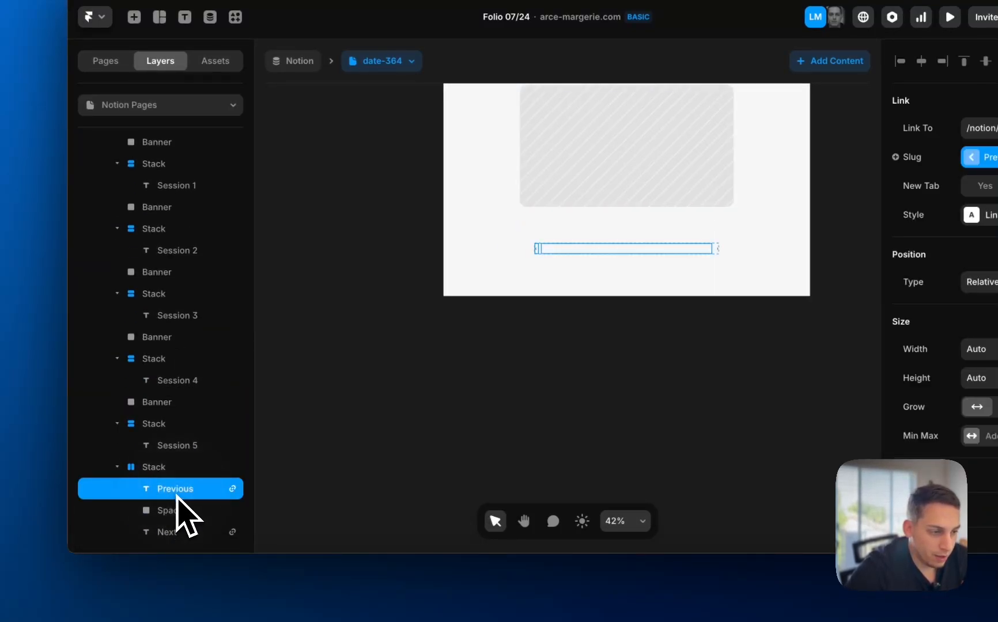
{"action": "left_click", "coordinate": [176, 513]}
{"action": "left_click", "coordinate": [176, 530]}
{"action": "left_click", "coordinate": [175, 514]}
{"action": "left_click", "coordinate": [571, 406]}
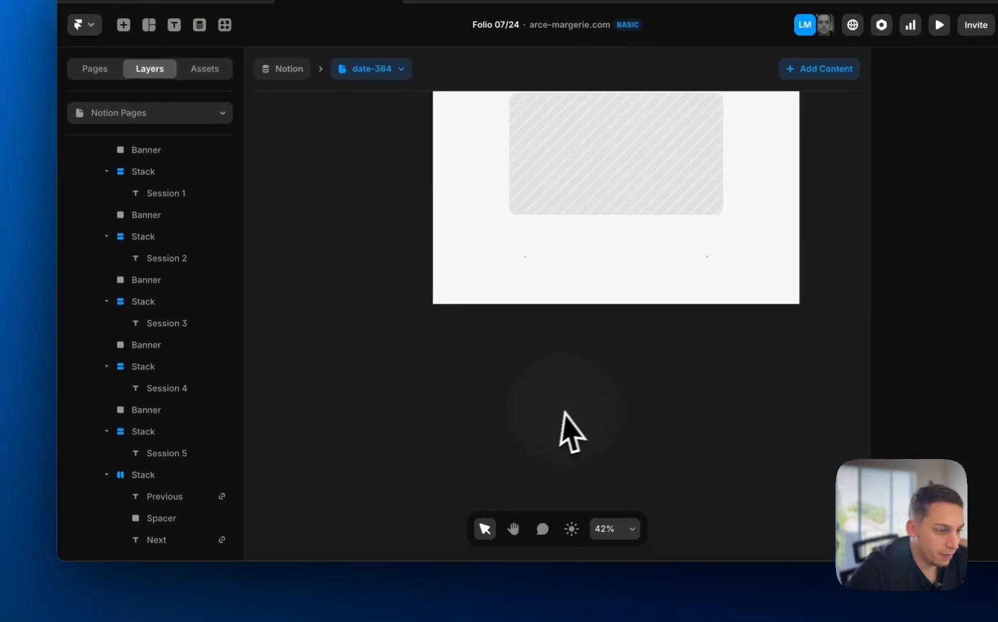
Inspect the session texts between the banners on the detail page, selecting Session 4, Session 1 and Session 1's parent stack.
{"action": "scroll", "coordinate": [527, 323], "scroll_direction": "up", "scroll_amount": 2}
{"action": "scroll", "coordinate": [509, 330], "scroll_direction": "down", "scroll_amount": 6}
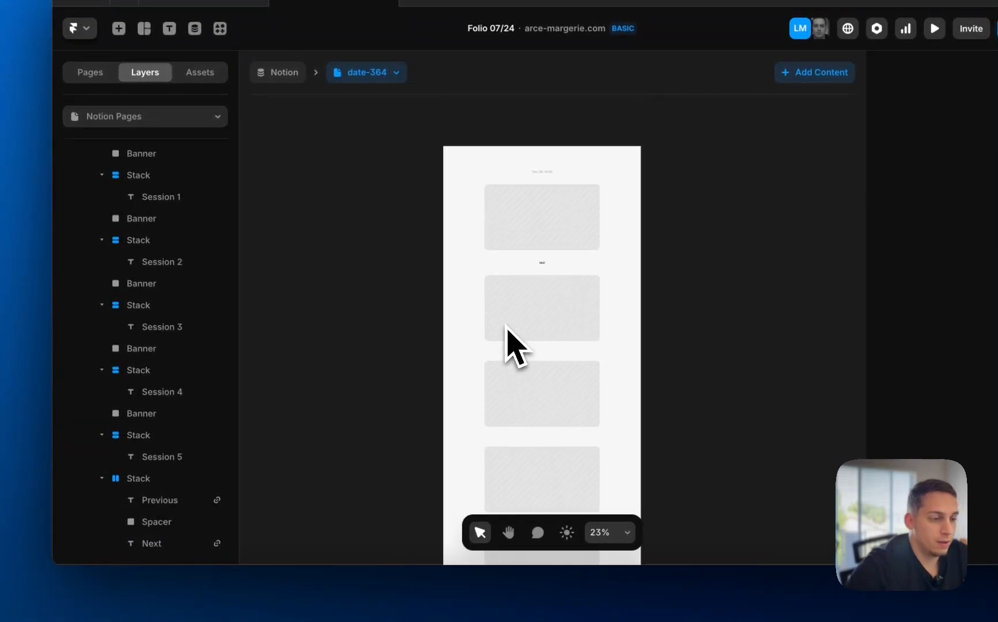
{"action": "left_click", "coordinate": [532, 428]}
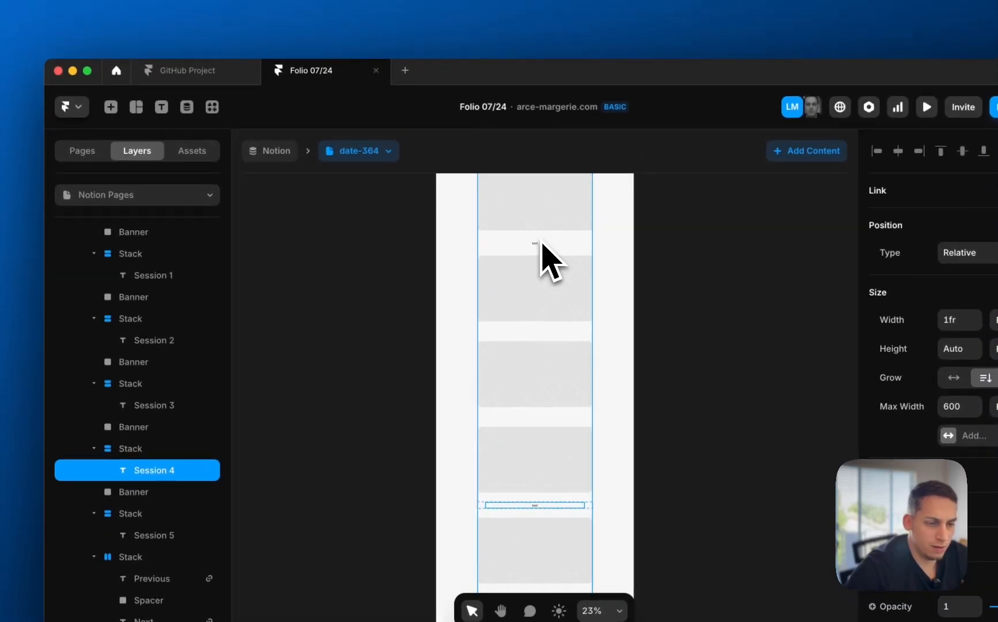
{"action": "left_click", "coordinate": [555, 178]}
{"action": "scroll", "coordinate": [535, 254], "scroll_direction": "up", "scroll_amount": 5}
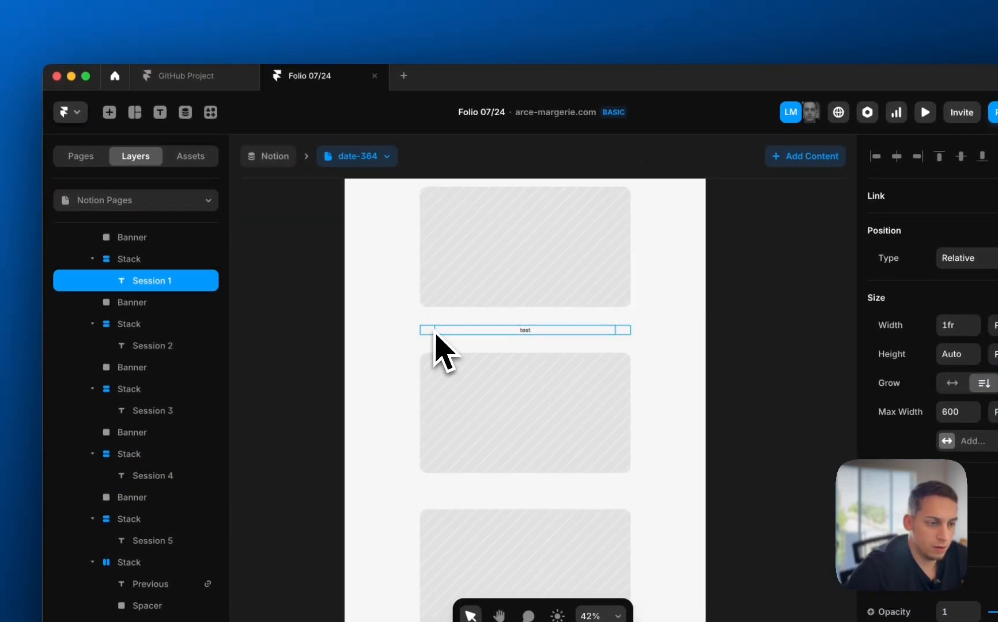
{"action": "left_click", "coordinate": [425, 336]}
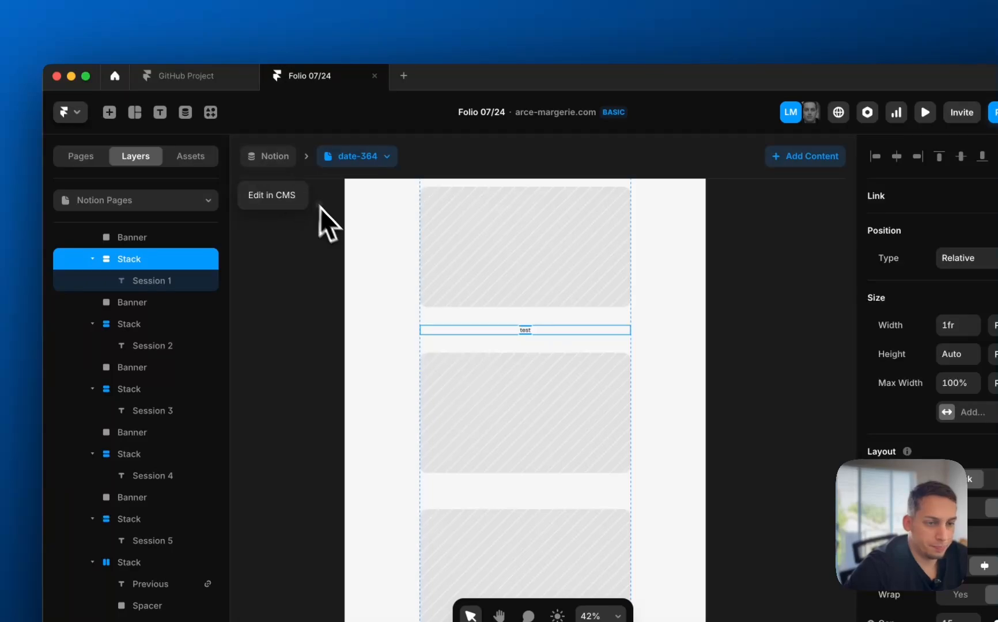
Open the Home page and examine the Daily Work Sessions grid across the Desktop, Tablet and Phone layouts.
{"action": "left_click", "coordinate": [80, 156]}
{"action": "left_click", "coordinate": [102, 224]}
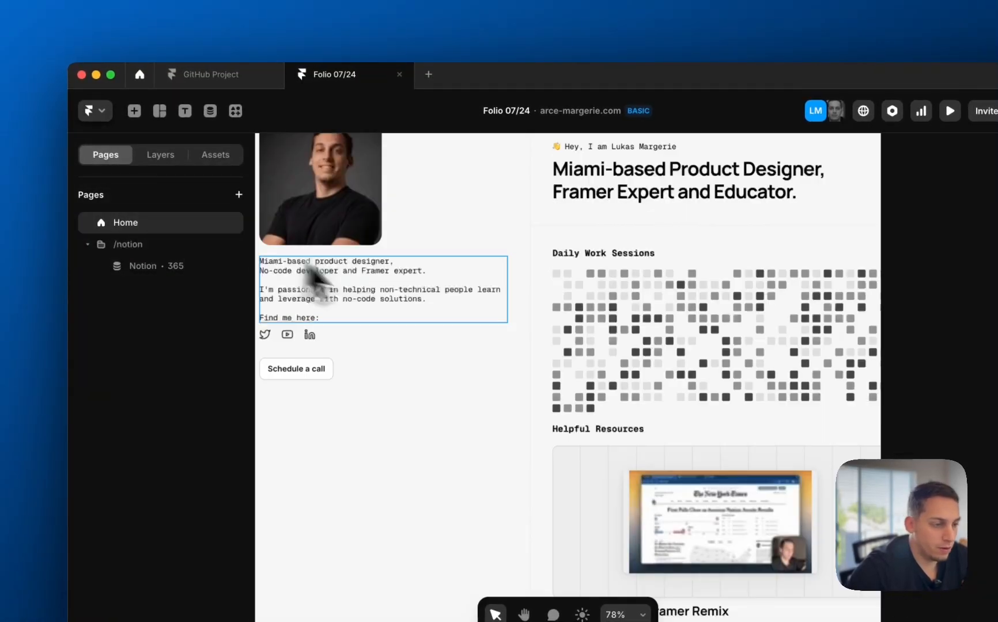
{"action": "scroll", "coordinate": [519, 299], "scroll_direction": "down", "scroll_amount": 5}
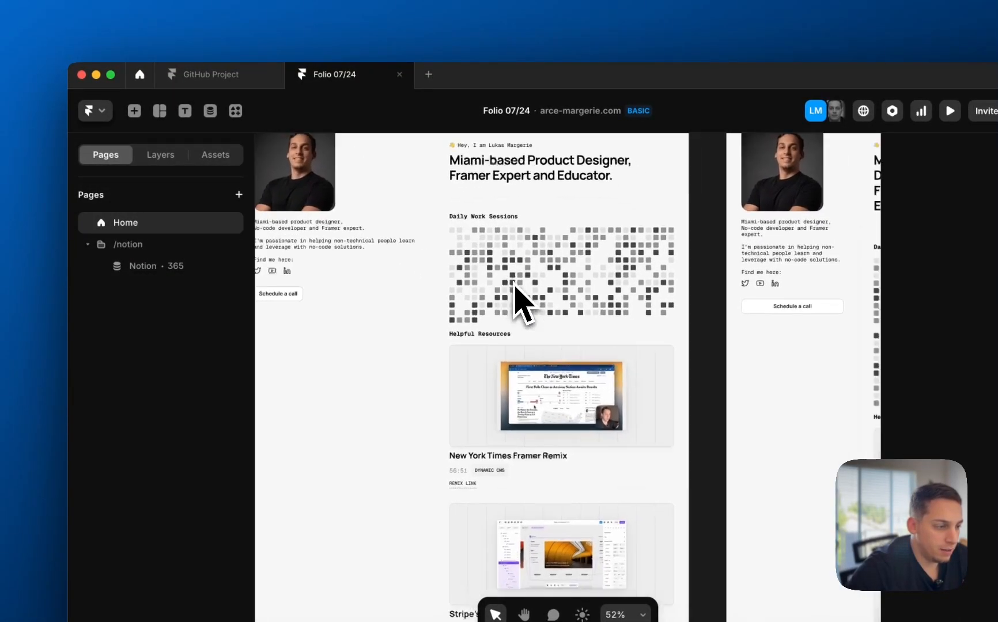
{"action": "scroll", "coordinate": [514, 283], "scroll_direction": "down", "scroll_amount": 3}
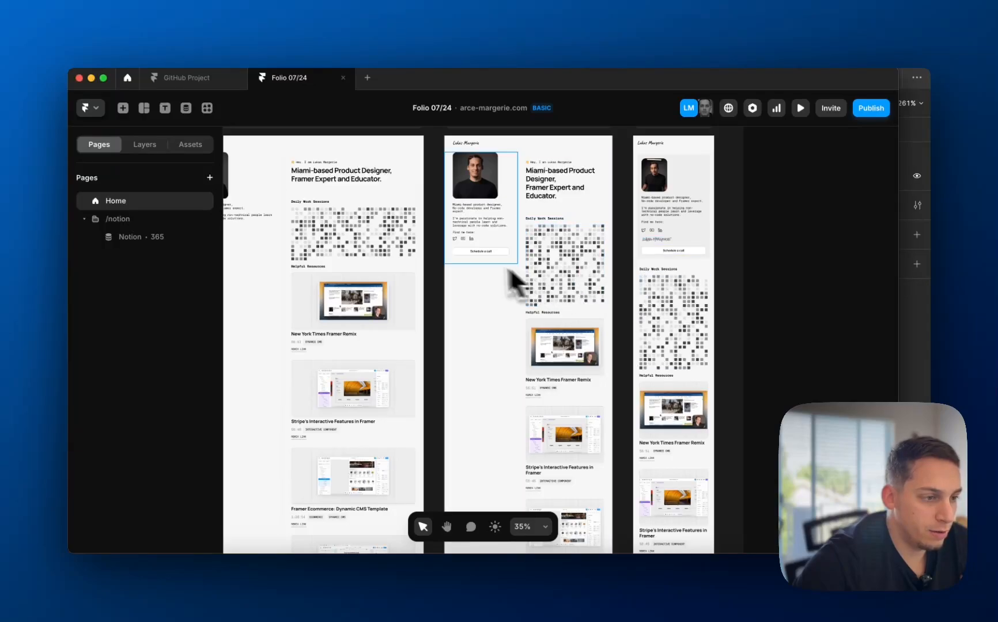
{"action": "scroll", "coordinate": [490, 270], "scroll_direction": "left", "scroll_amount": 3}
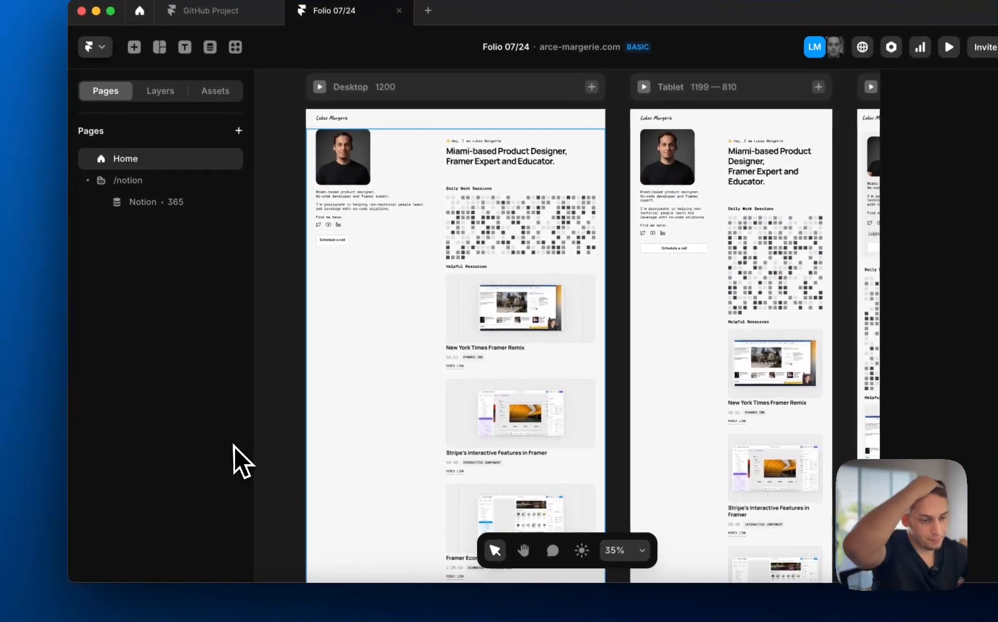
{"action": "scroll", "coordinate": [278, 260], "scroll_direction": "up", "scroll_amount": 2}
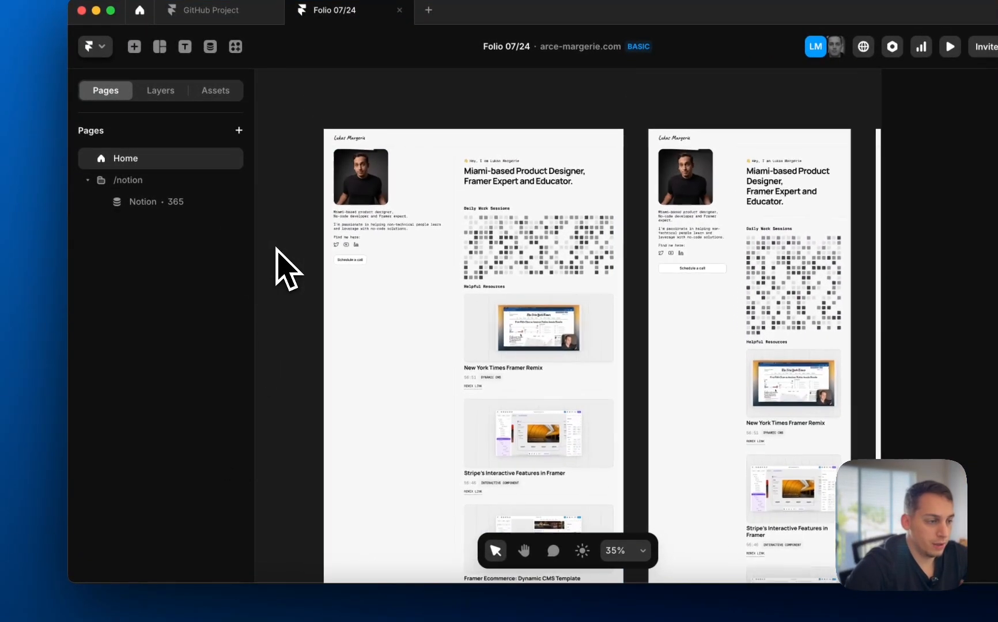
{"action": "scroll", "coordinate": [277, 266], "scroll_direction": "right", "scroll_amount": 3}
{"action": "scroll", "coordinate": [277, 266], "scroll_direction": "down", "scroll_amount": 2}
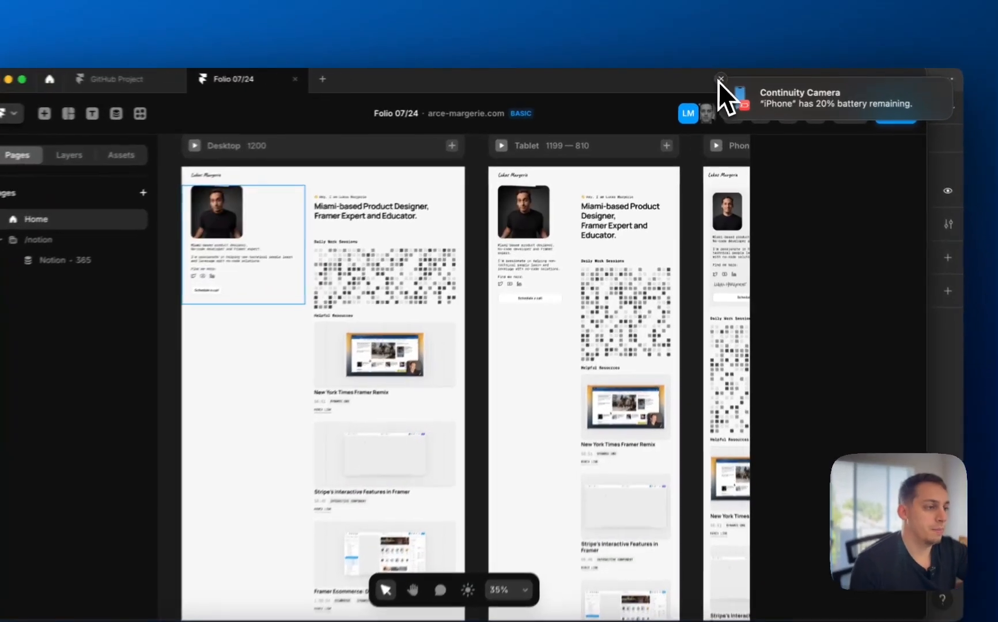
{"action": "left_click", "coordinate": [720, 80]}
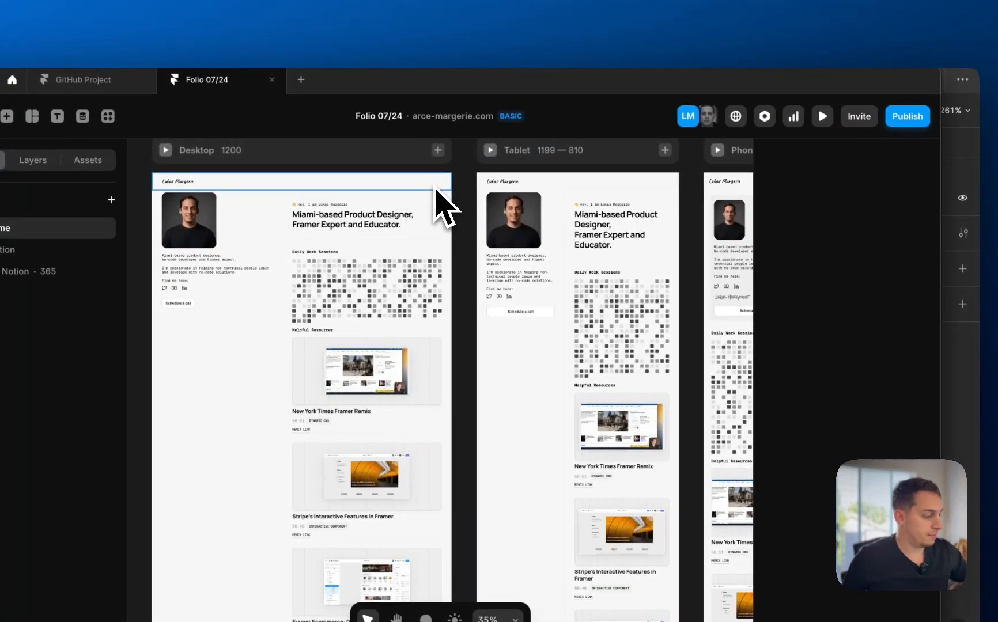